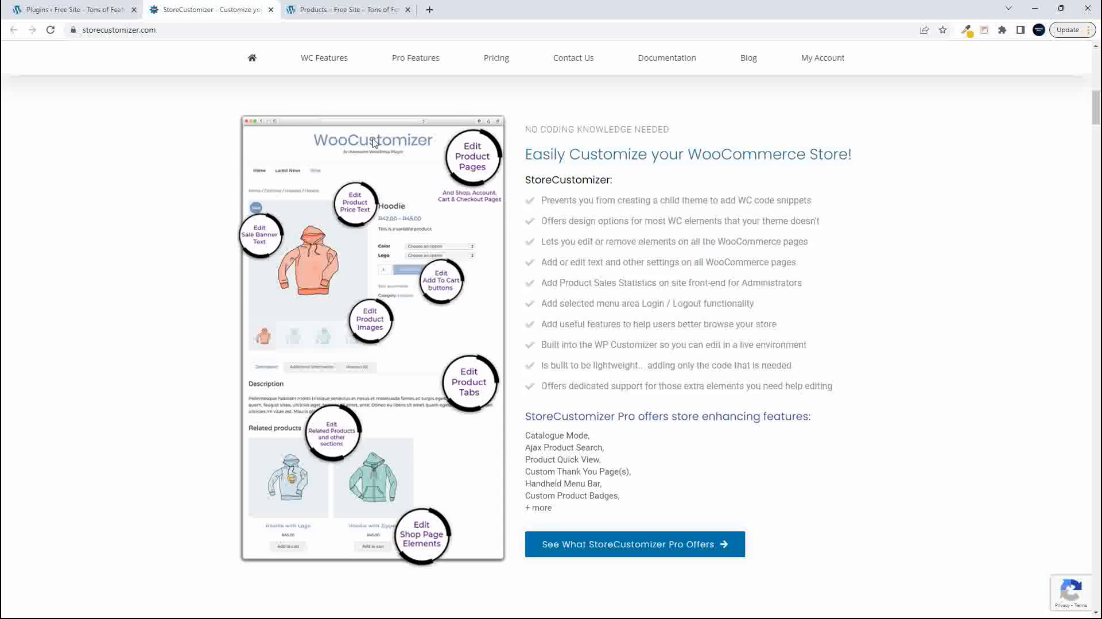
# - Look through the StoreCustomizer website's overview of free features for shop, product, cart, checkout and account pages
pyautogui.scroll(1, 338, 280)
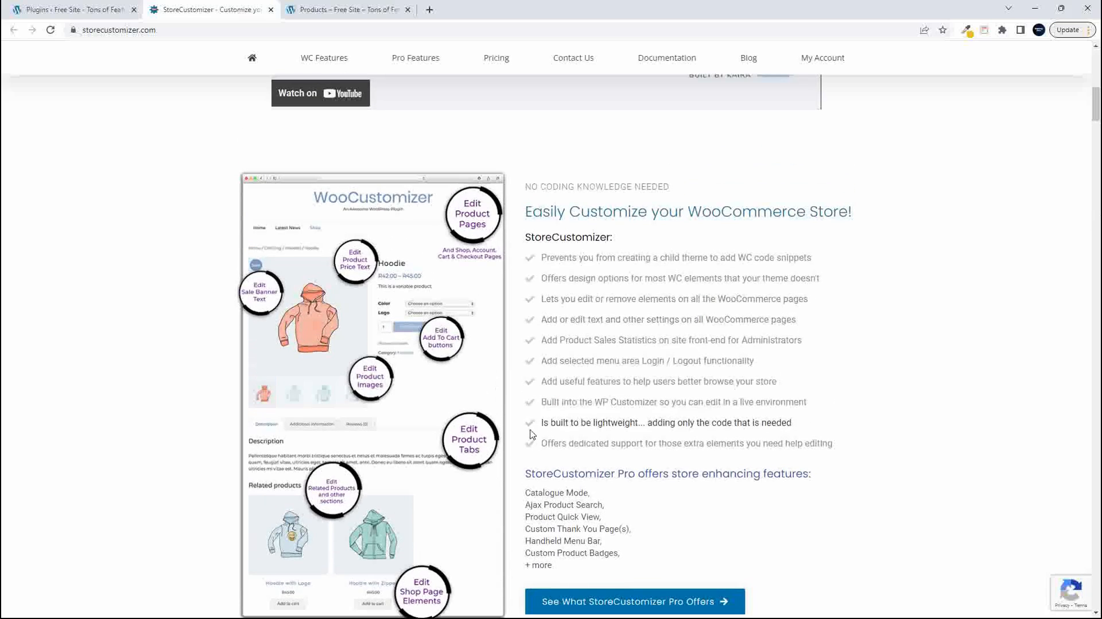
pyautogui.scroll(-12, 567, 435)
pyautogui.scroll(-7, 530, 435)
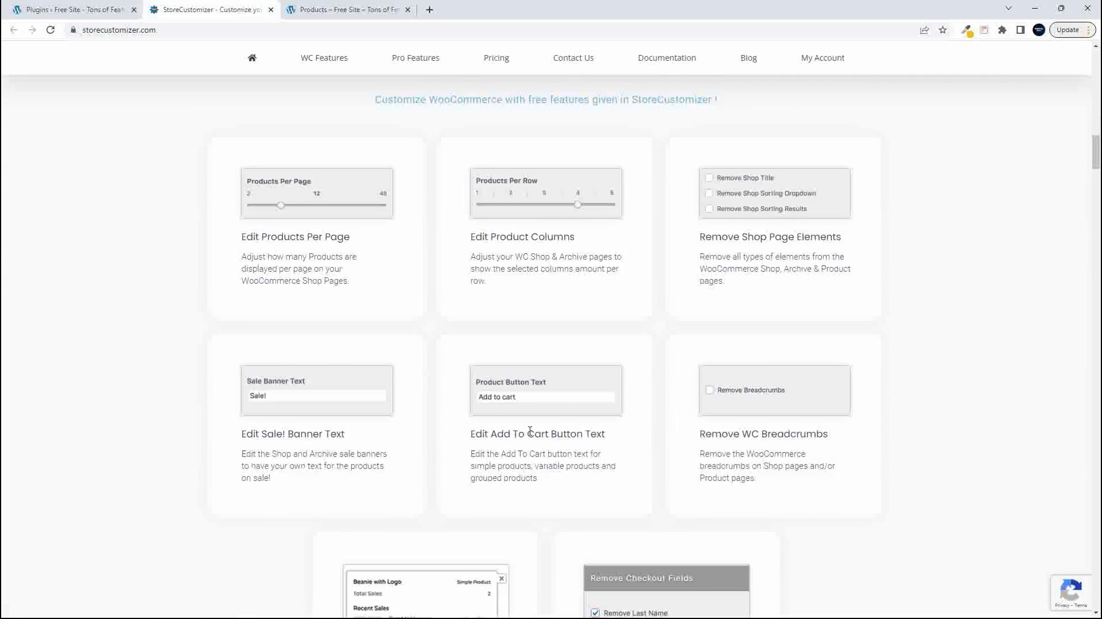
pyautogui.scroll(-6, 530, 434)
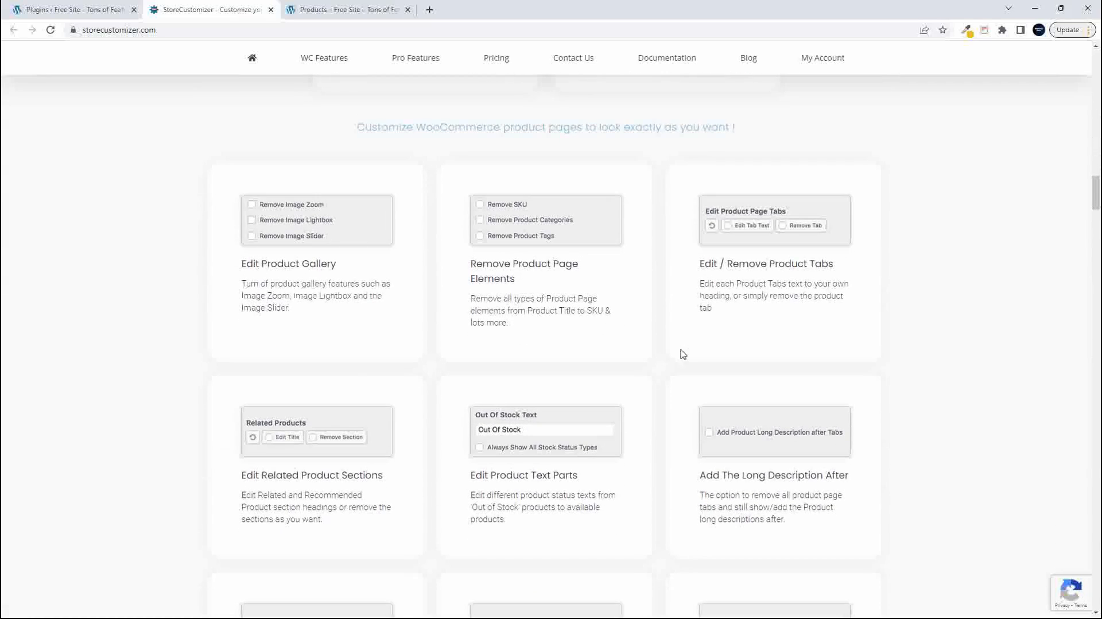
pyautogui.scroll(-12, 612, 447)
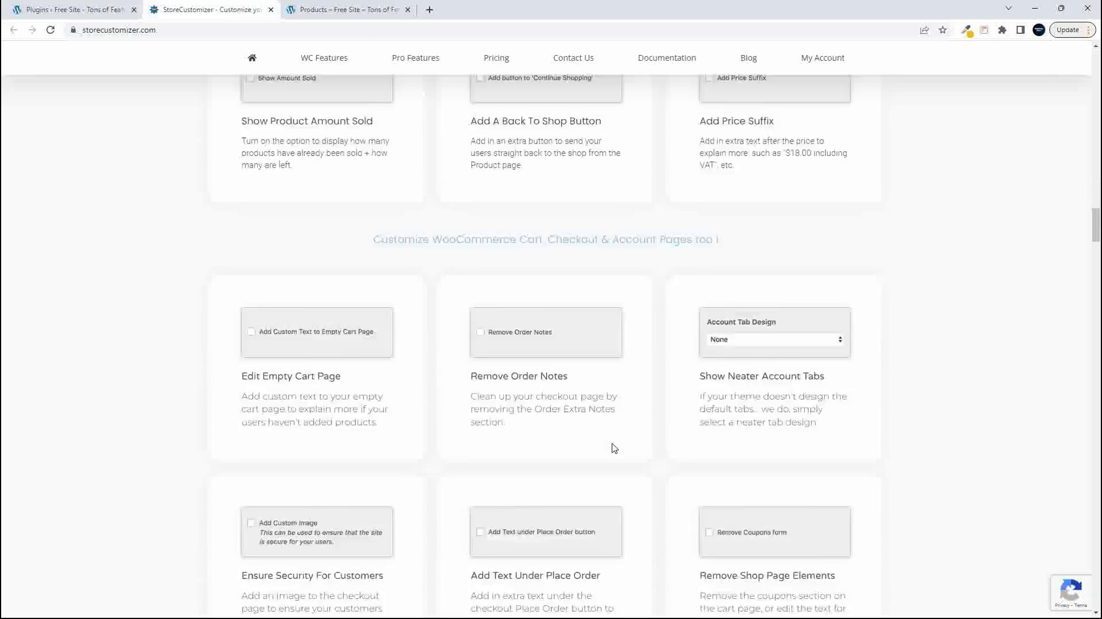
pyautogui.scroll(-5, 615, 448)
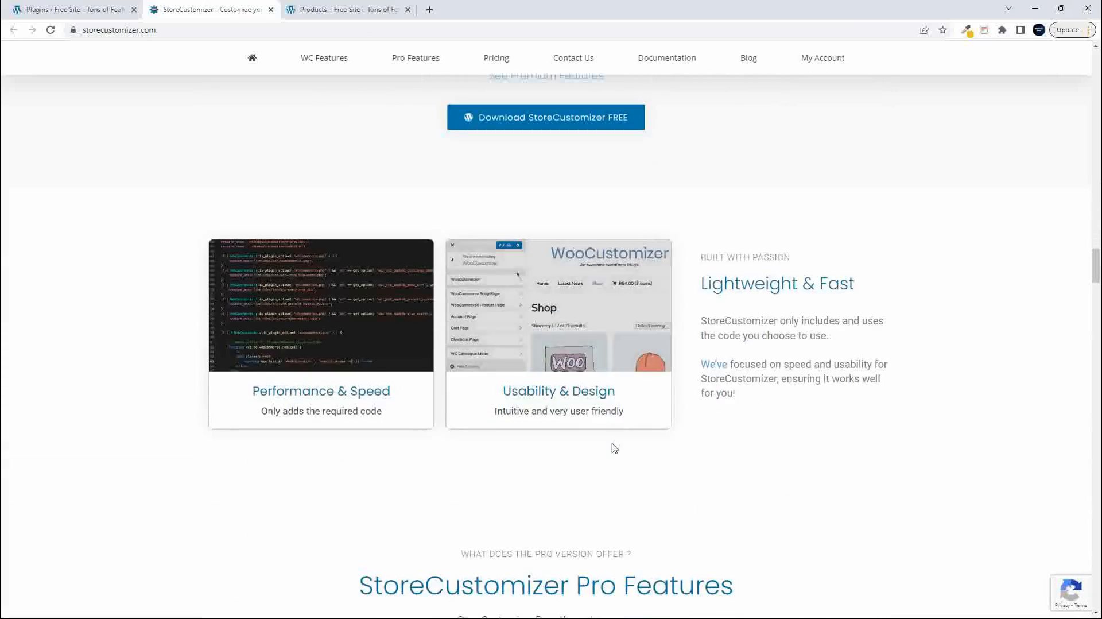
pyautogui.scroll(15, 614, 448)
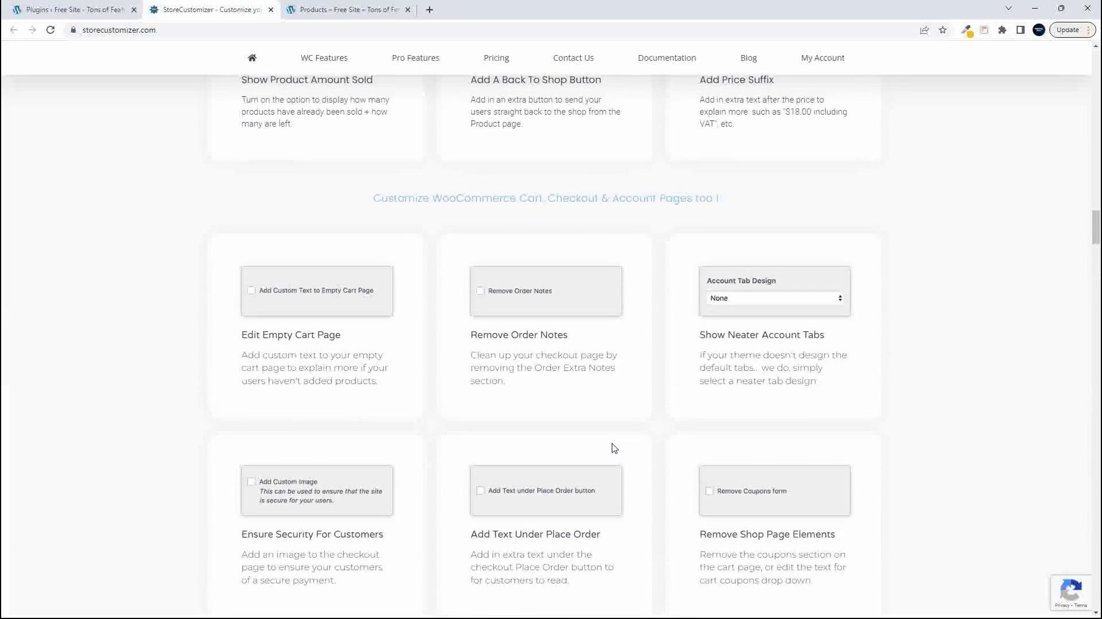
pyautogui.scroll(20, 613, 448)
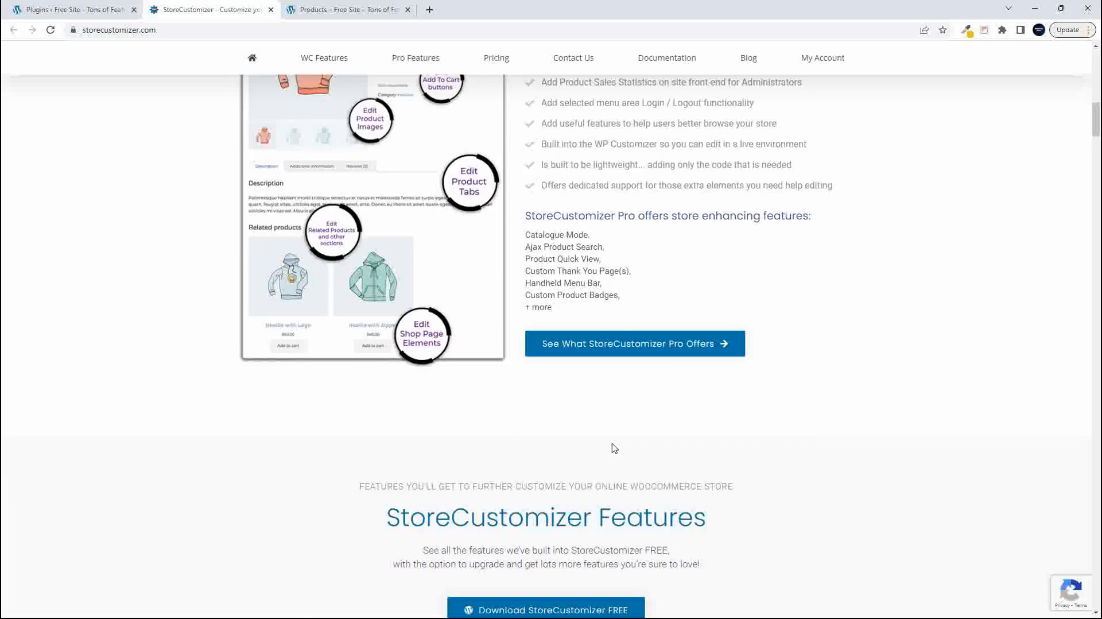
pyautogui.scroll(8, 613, 448)
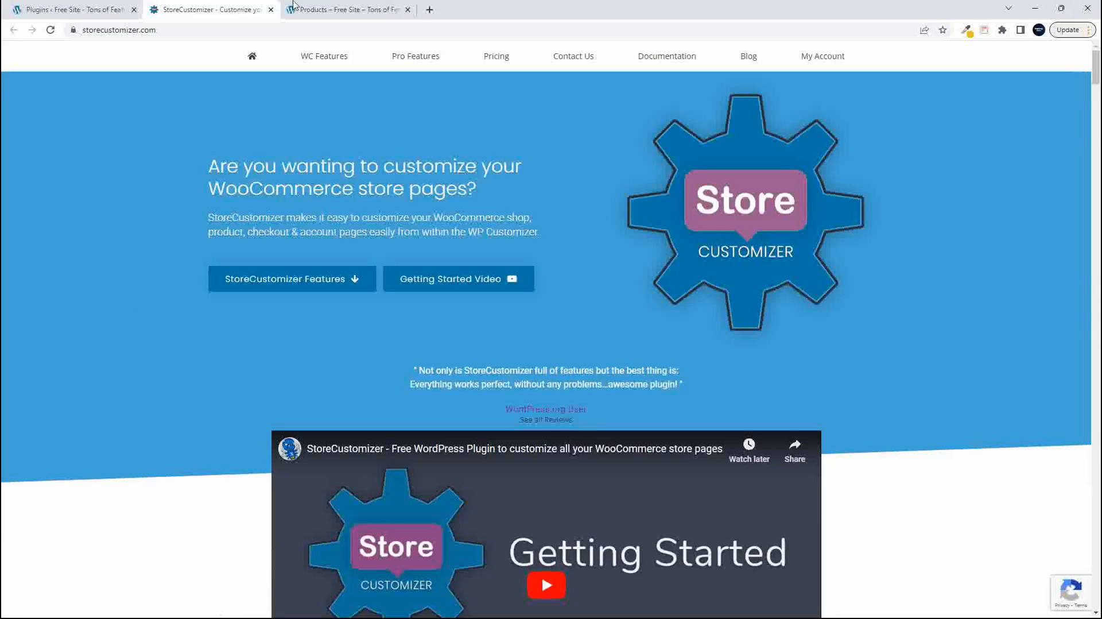
# - View the StoreCustomizer plugin's details from the site's installed plugins list, and close them
pyautogui.click(75, 11)
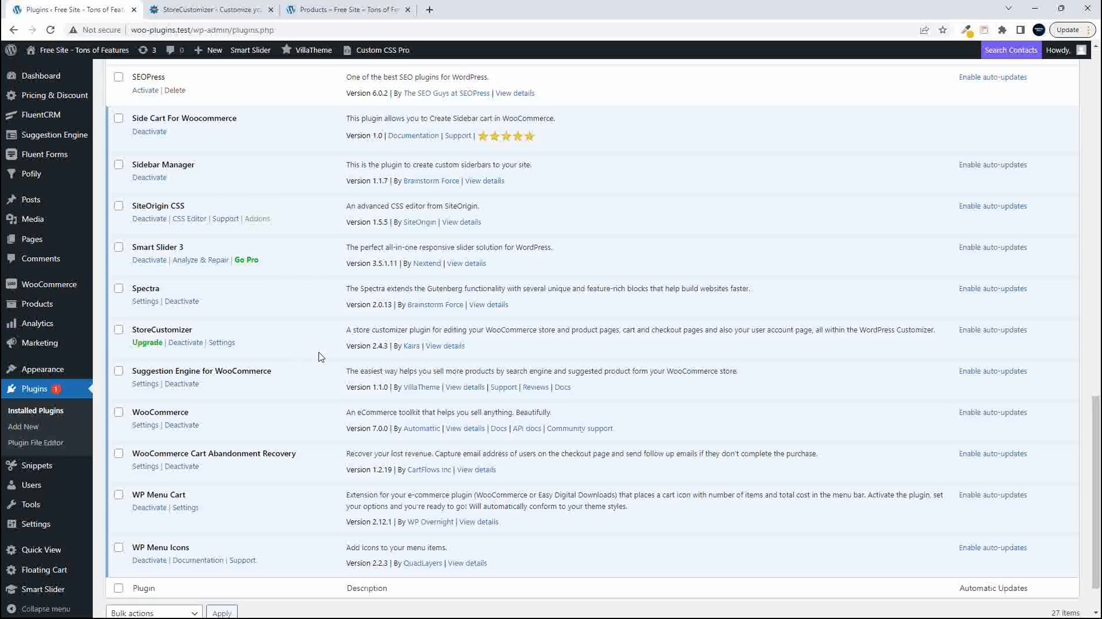
pyautogui.moveTo(134, 330); pyautogui.dragTo(211, 333)
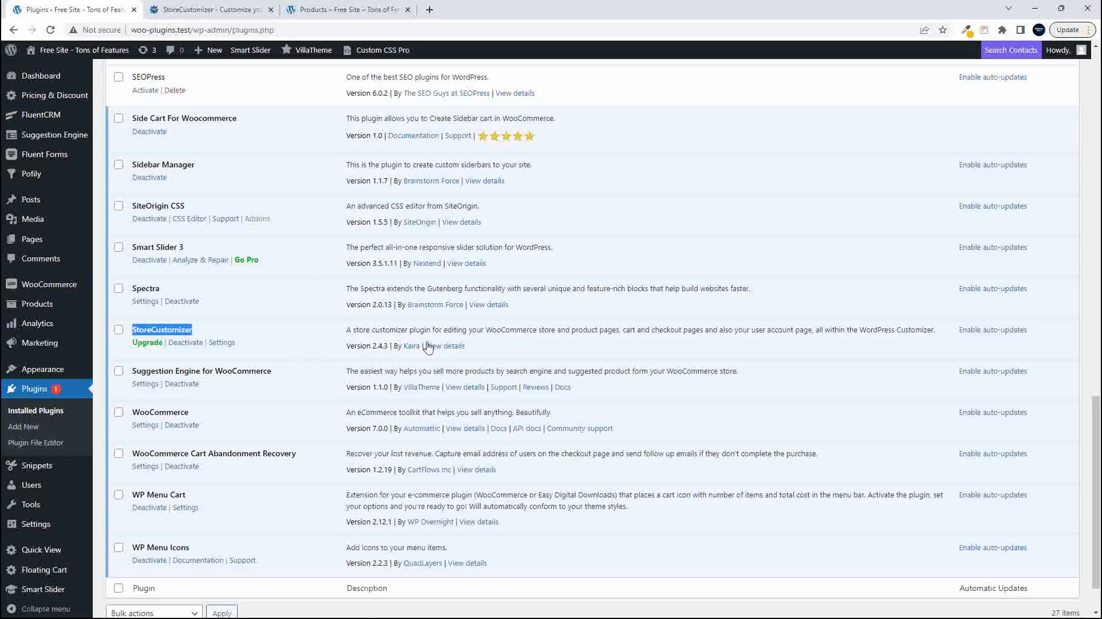
pyautogui.click(447, 347)
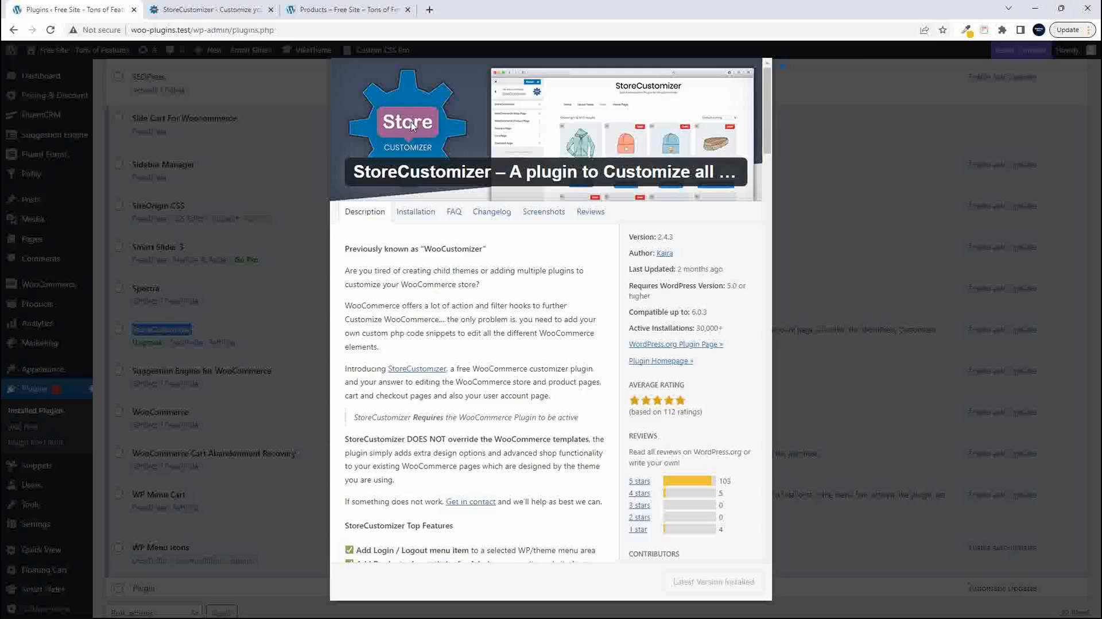
pyautogui.scroll(-4, 456, 406)
pyautogui.scroll(4, 455, 405)
pyautogui.click(783, 71)
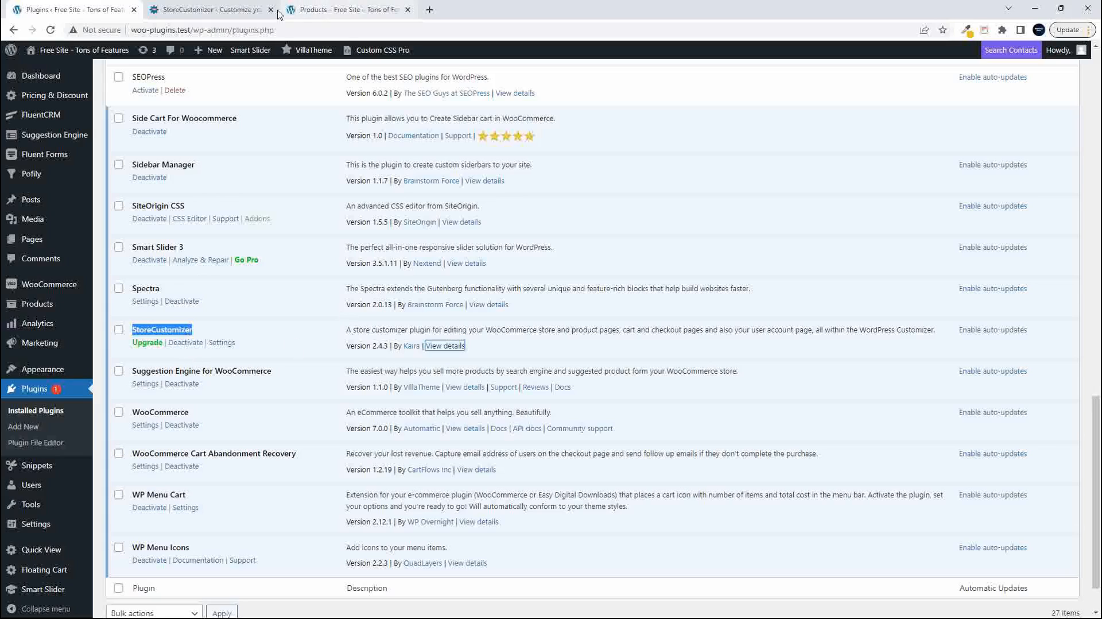
# - Switch to the store's Shop page and look through its heading, sorting options and product listing
pyautogui.click(361, 8)
pyautogui.scroll(8, 471, 346)
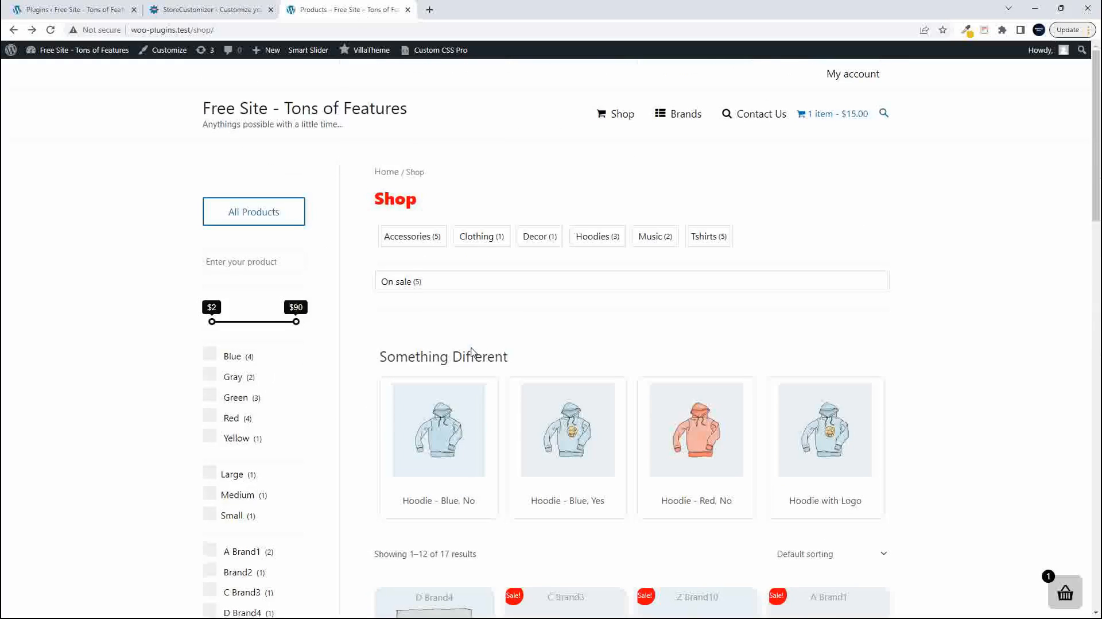
pyautogui.scroll(-8, 466, 350)
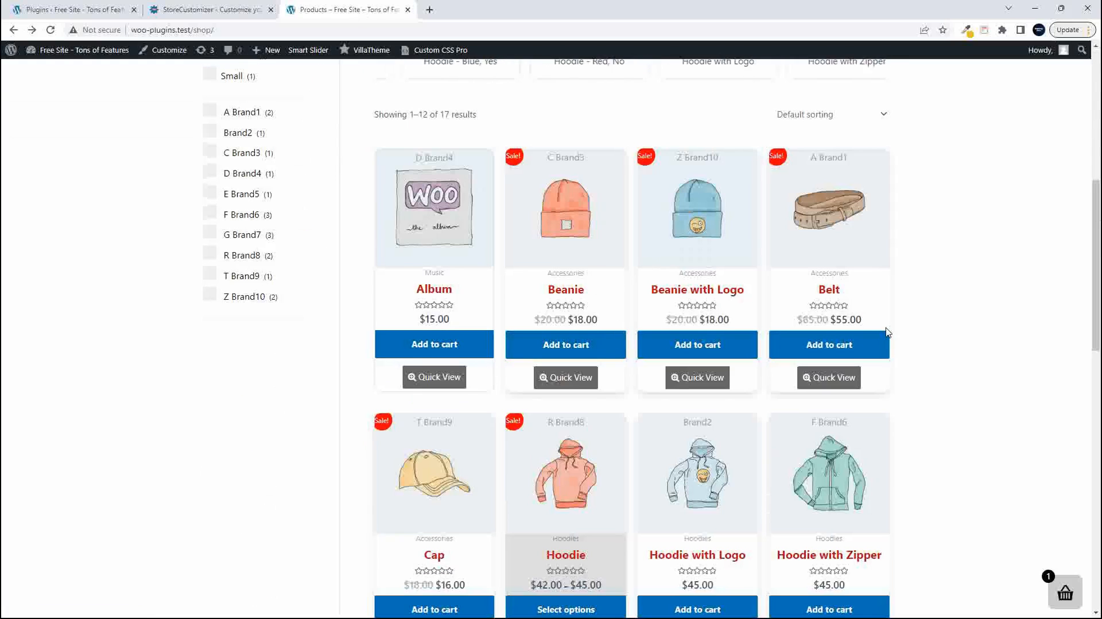
pyautogui.scroll(-2, 813, 343)
pyautogui.scroll(-5, 804, 373)
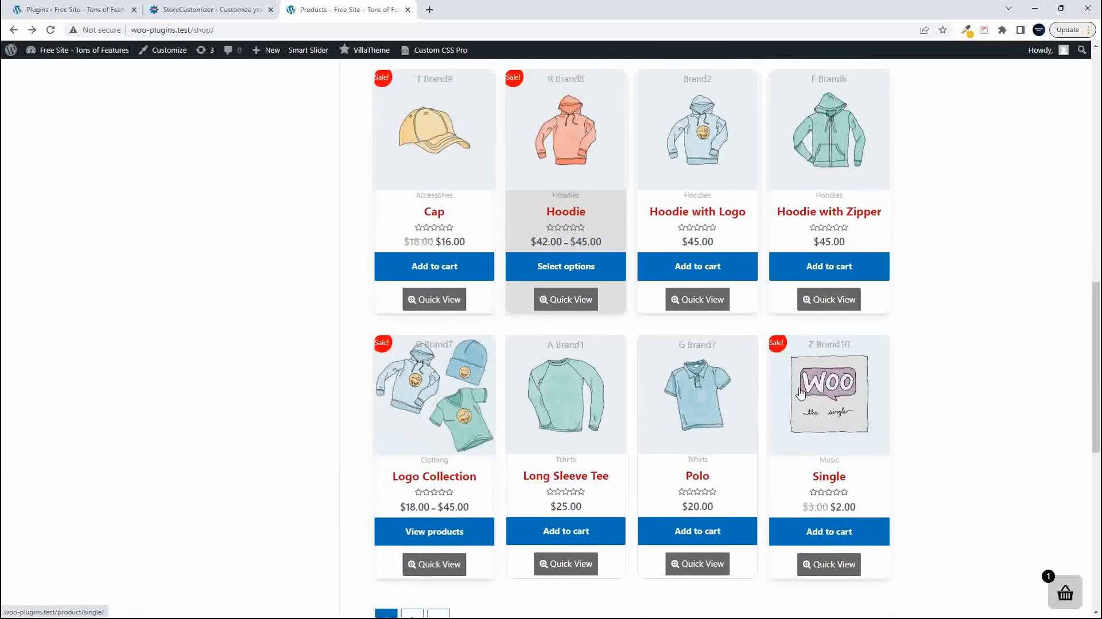
pyautogui.scroll(11, 787, 402)
pyautogui.scroll(-4, 801, 394)
pyautogui.scroll(6, 804, 344)
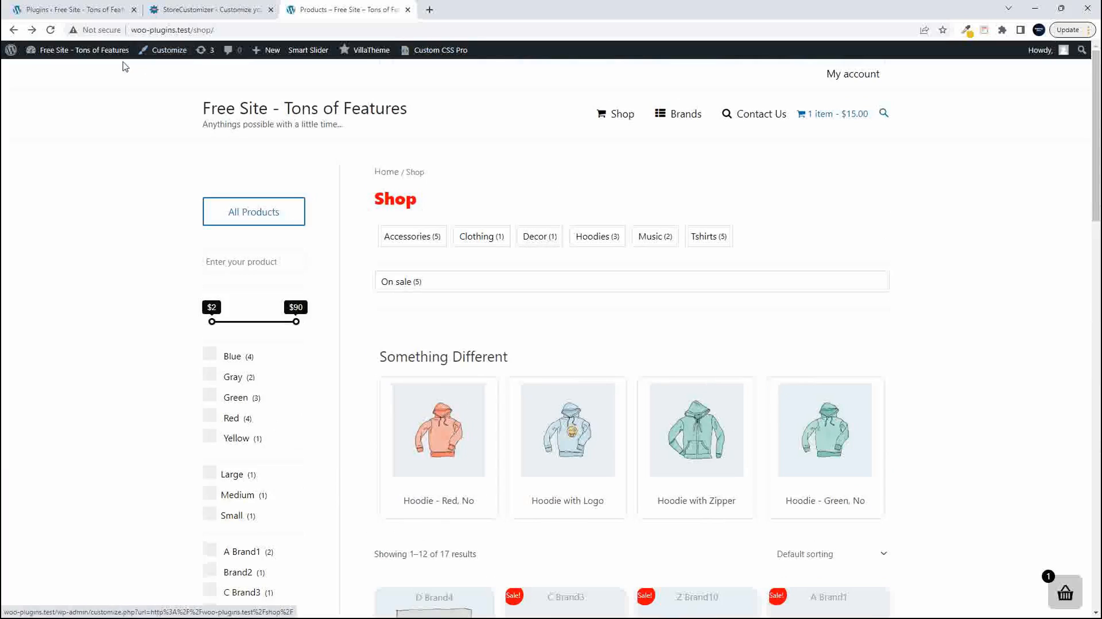
# - Open the shop page in the Customizer and go to StoreCustomizer's WooCommerce Shop Page settings
pyautogui.moveTo(104, 53)
pyautogui.click(173, 51)
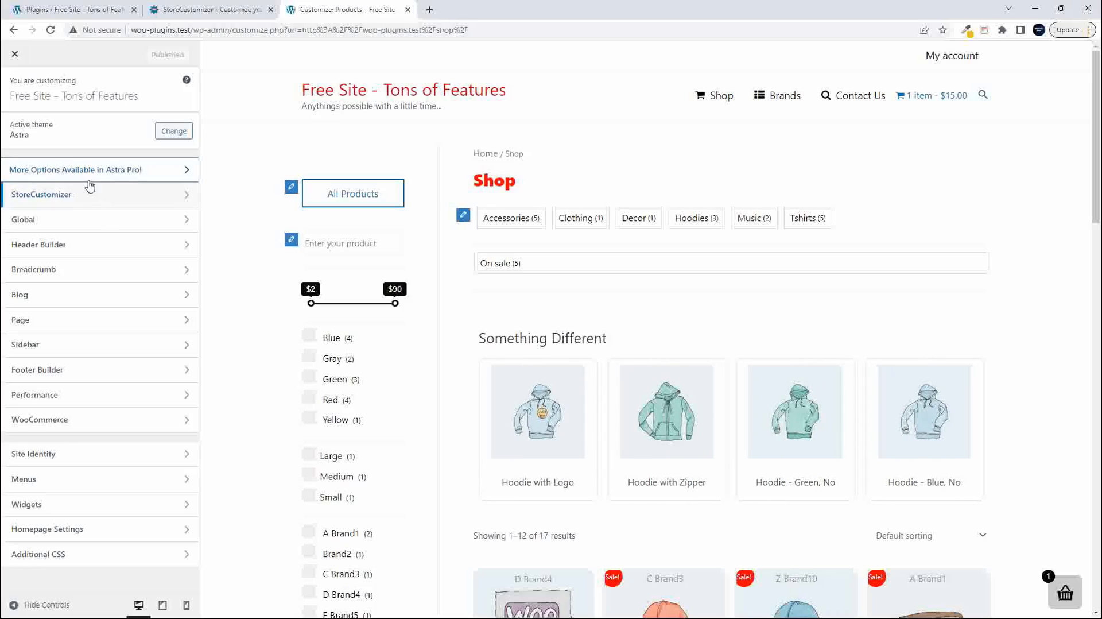
pyautogui.click(63, 195)
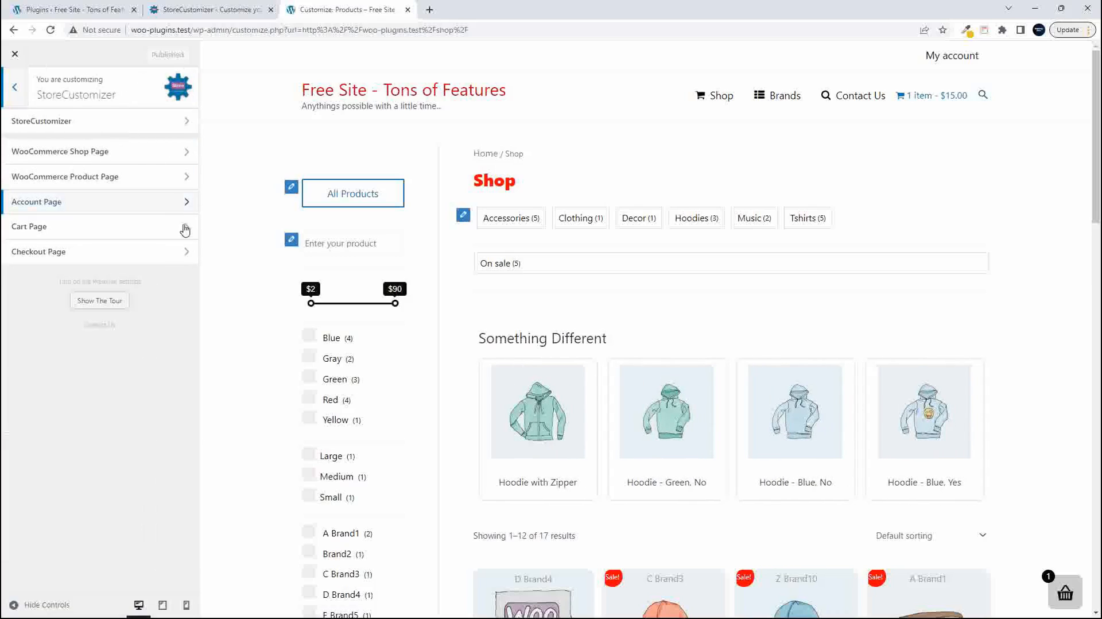
pyautogui.scroll(-8, 272, 331)
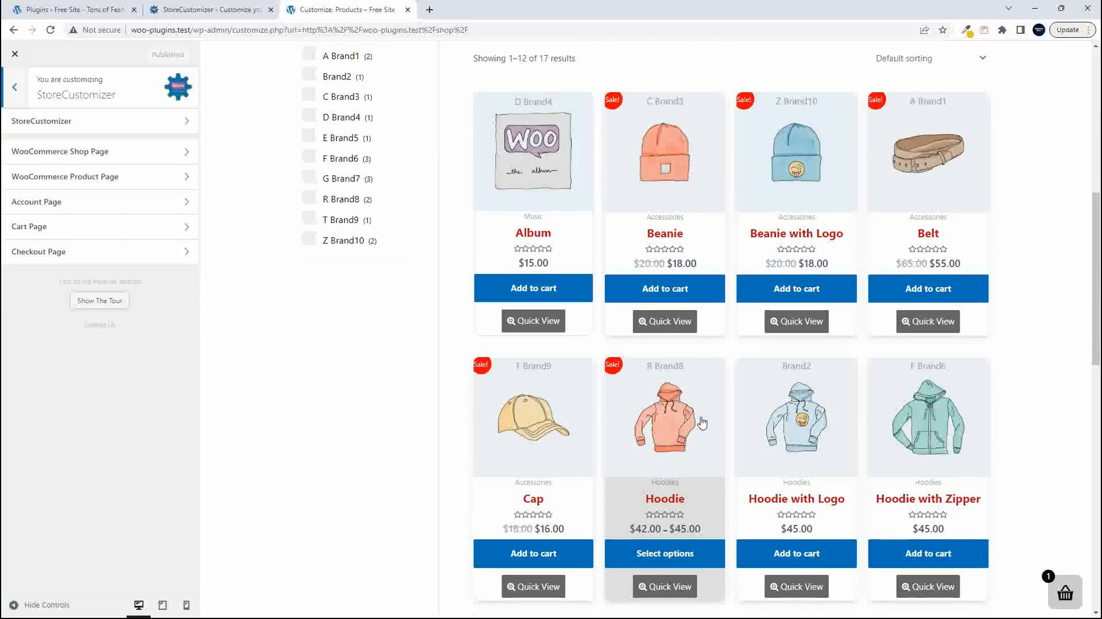
pyautogui.scroll(8, 608, 283)
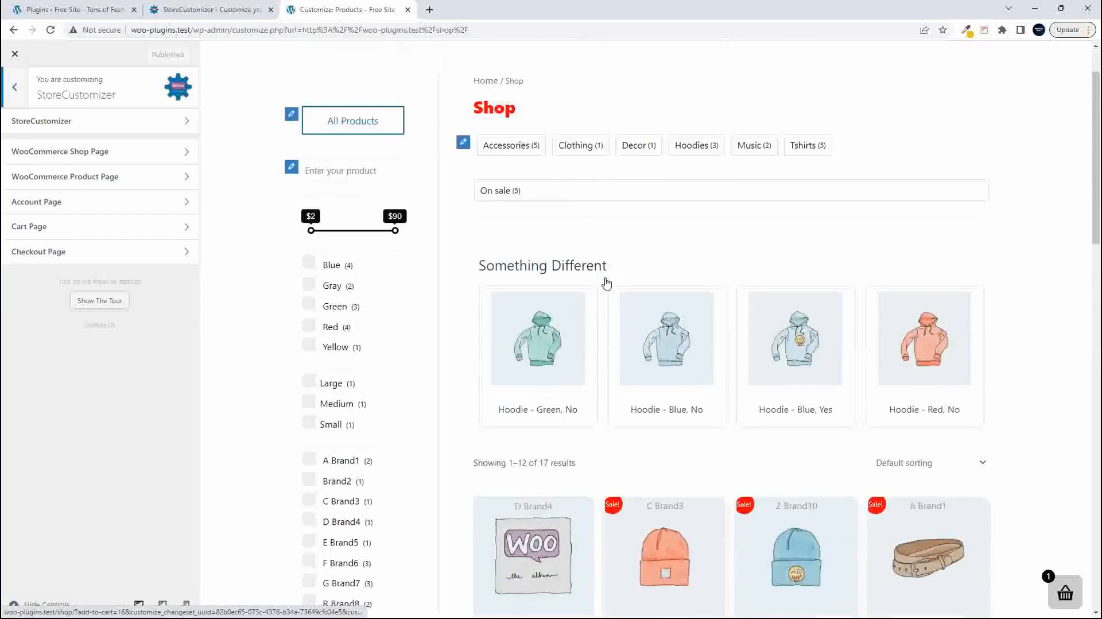
pyautogui.click(86, 156)
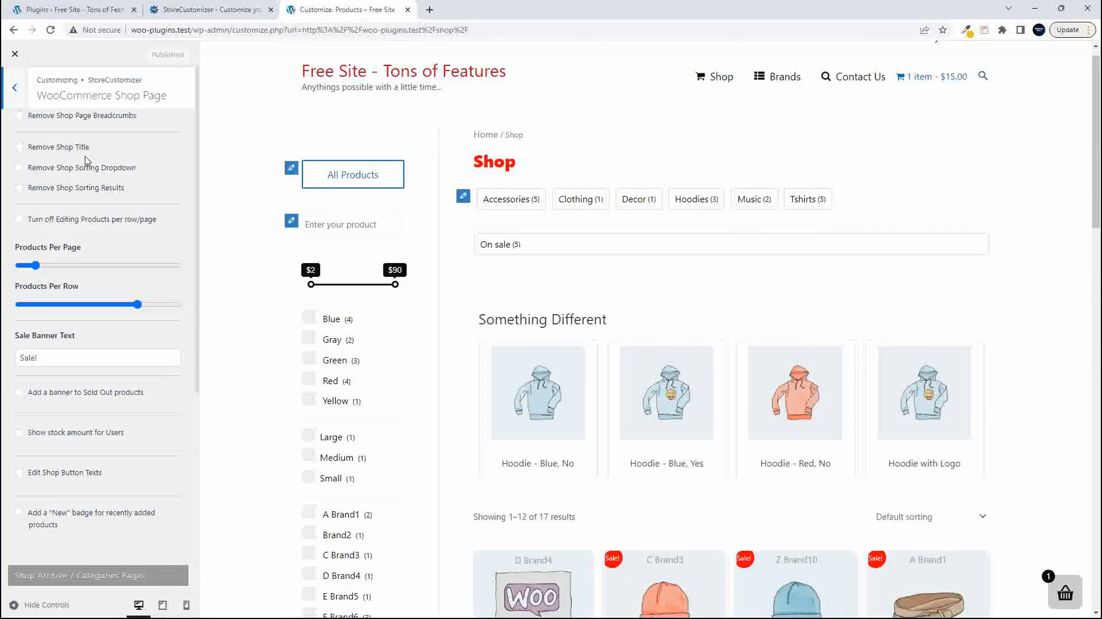
# - Enable Remove Shop Title to hide the Shop heading on the shop page
pyautogui.scroll(-4, 654, 438)
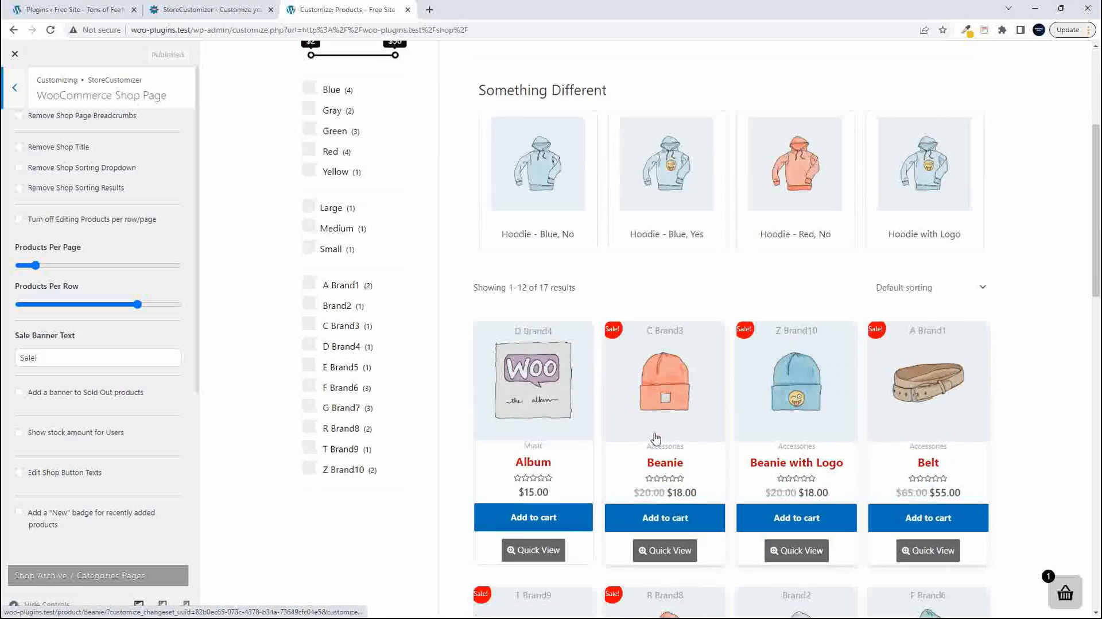
pyautogui.scroll(-4, 649, 441)
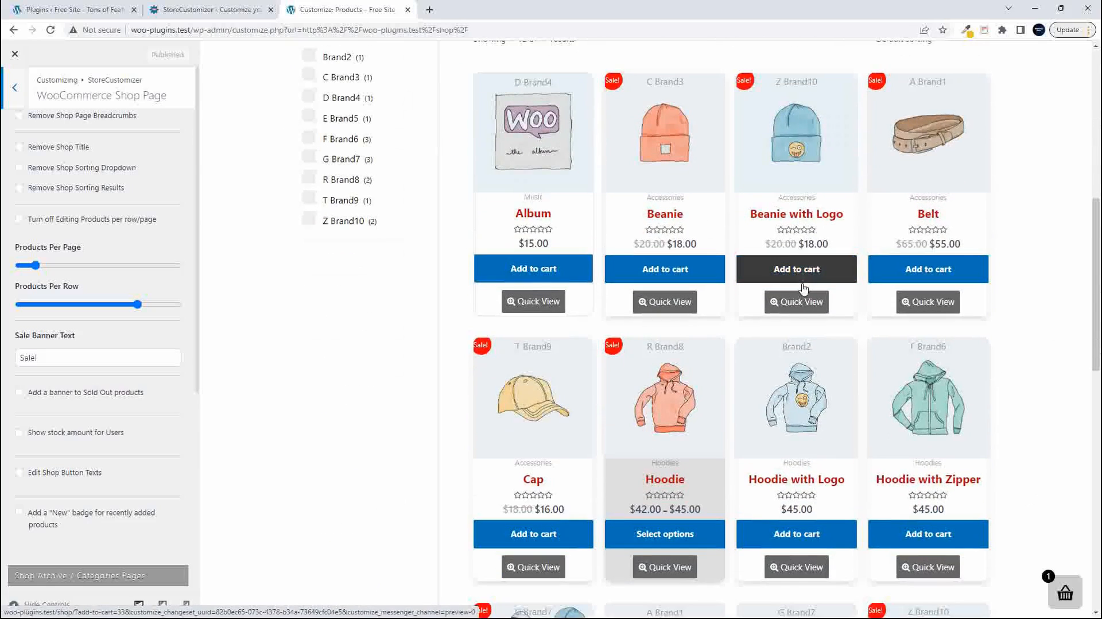
pyautogui.scroll(6, 795, 299)
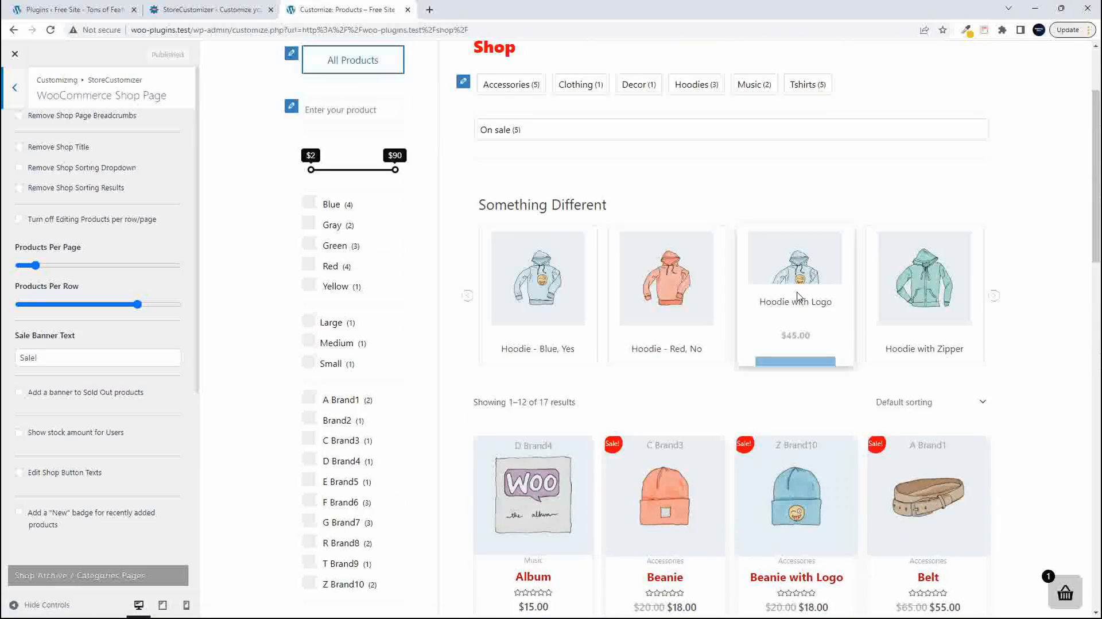
pyautogui.scroll(2, 799, 297)
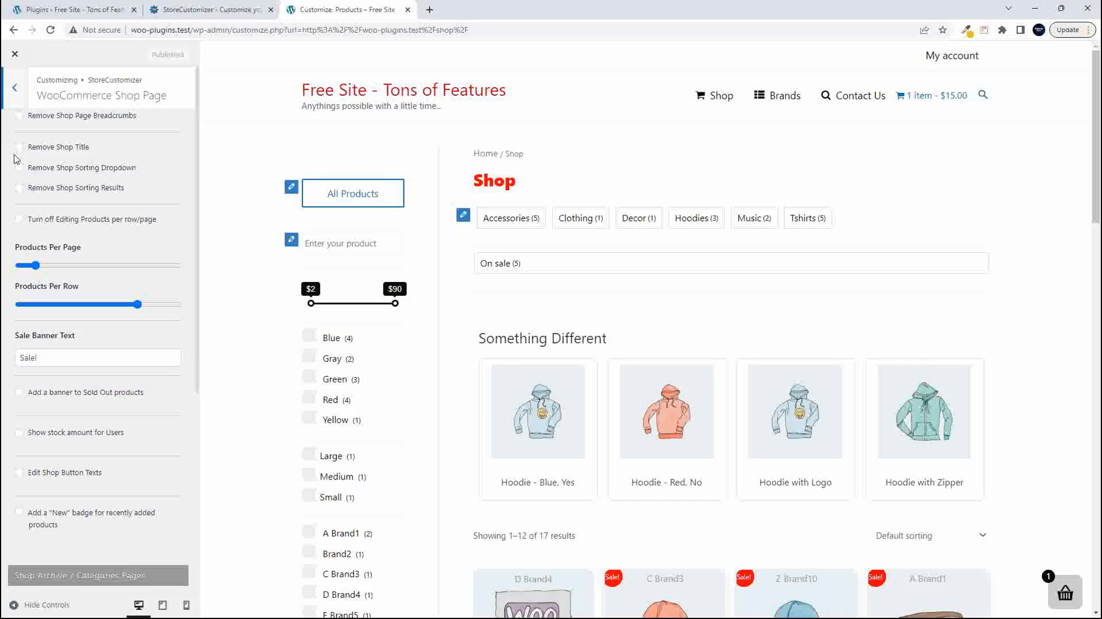
pyautogui.click(19, 148)
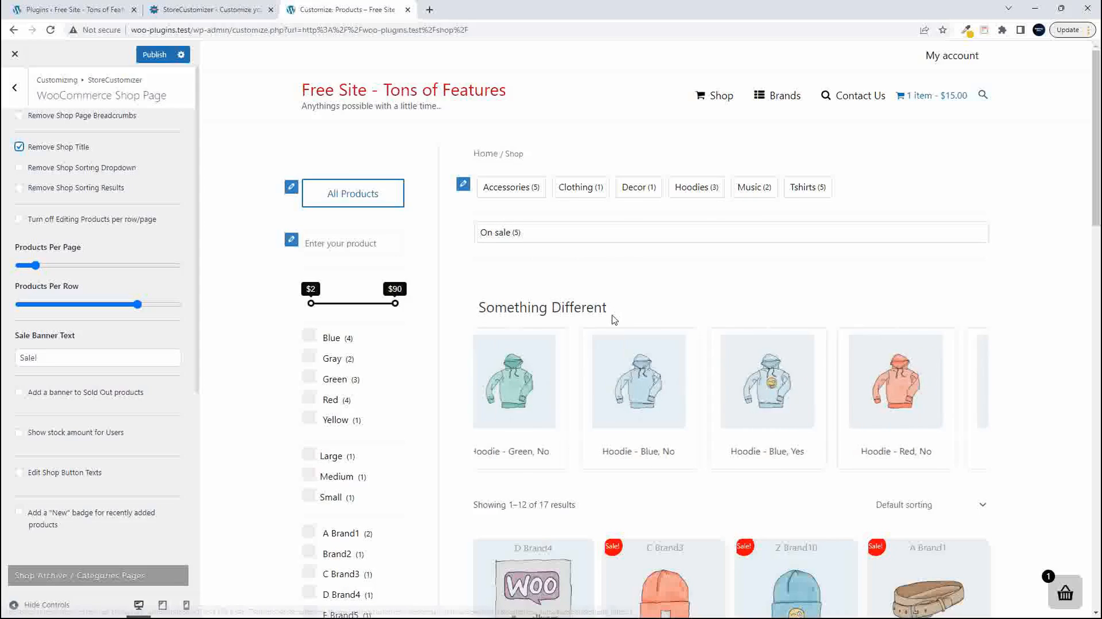
# - Check the sorting choices above the product grid and enable Remove Shop Sorting Dropdown and Remove Shop Sorting Results
pyautogui.scroll(-1, 972, 440)
pyautogui.click(984, 452)
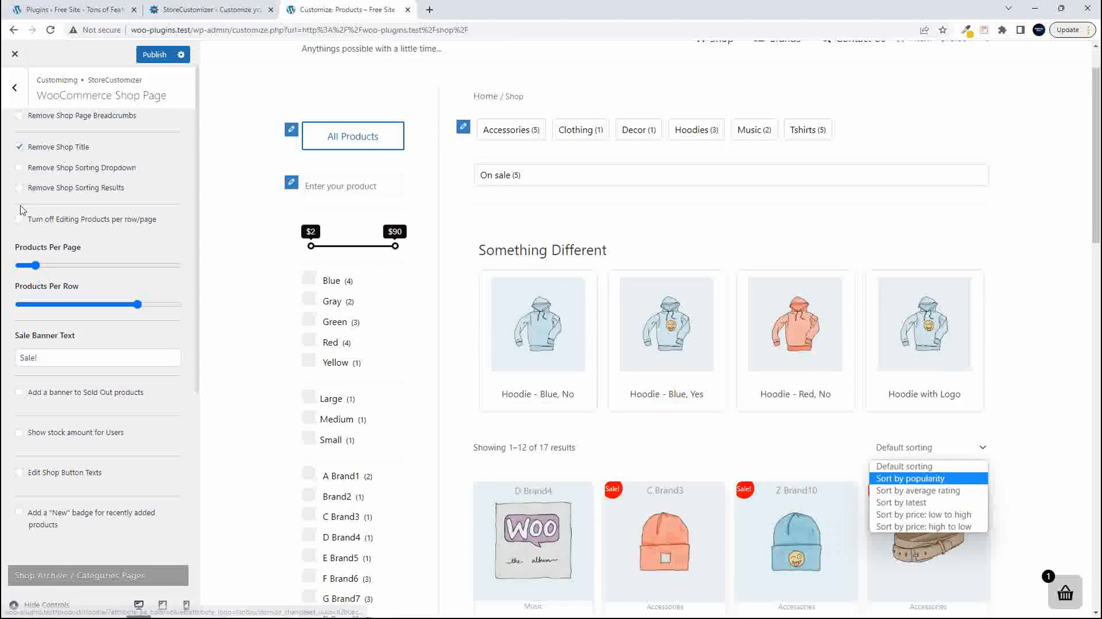
pyautogui.click(19, 167)
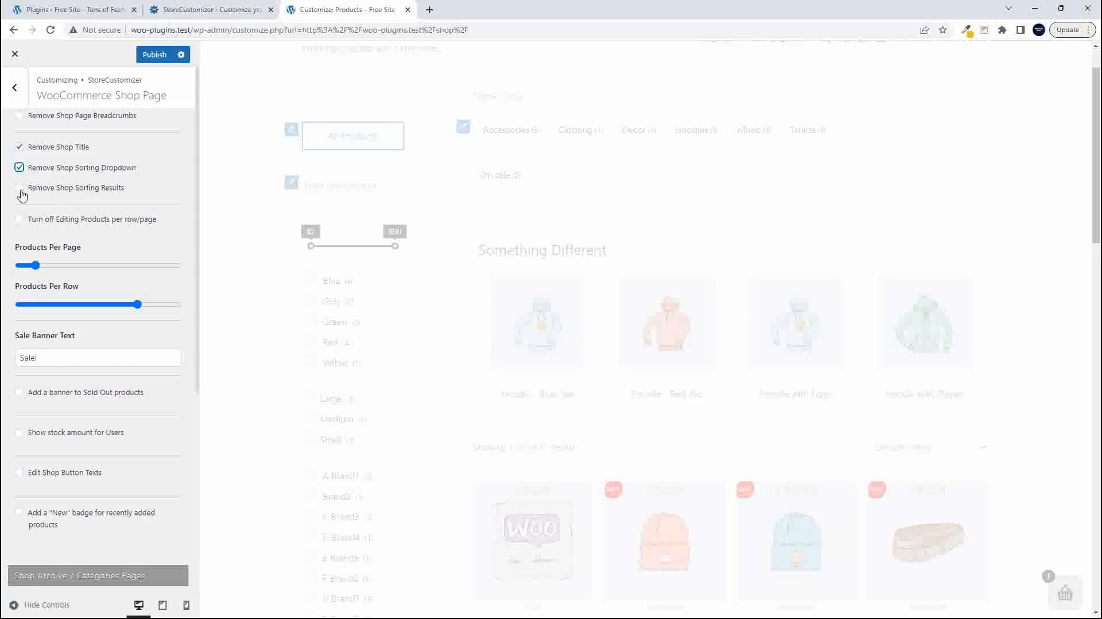
pyautogui.click(20, 188)
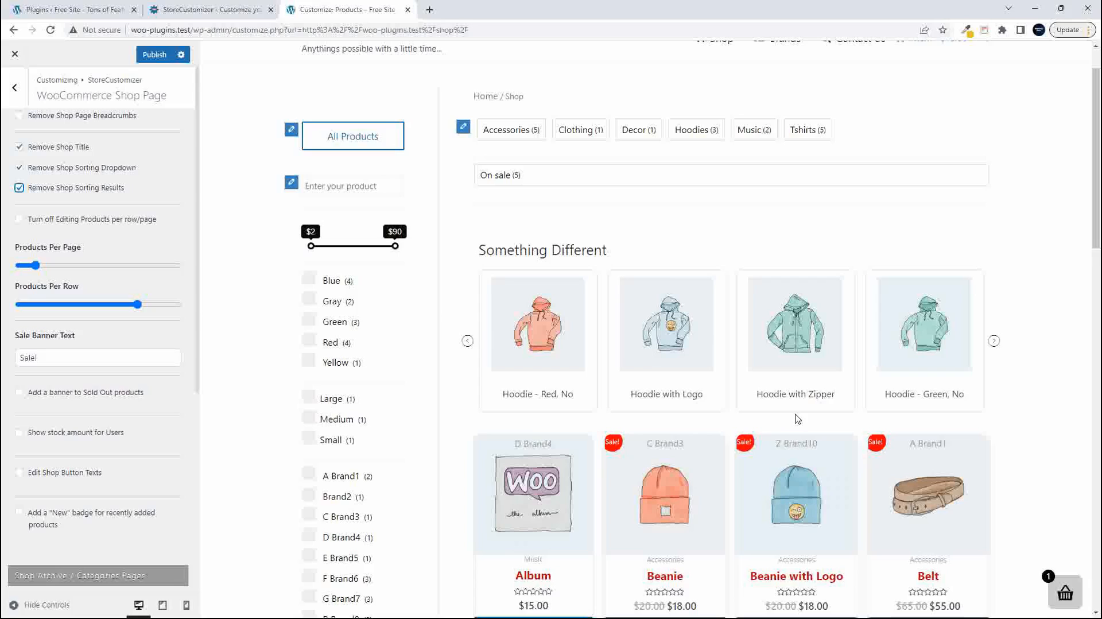
# - Advance the Something Different product carousel and review the product grid in the shop page preview
pyautogui.click(995, 342)
pyautogui.click(994, 343)
pyautogui.click(994, 343)
pyautogui.scroll(-4, 1050, 363)
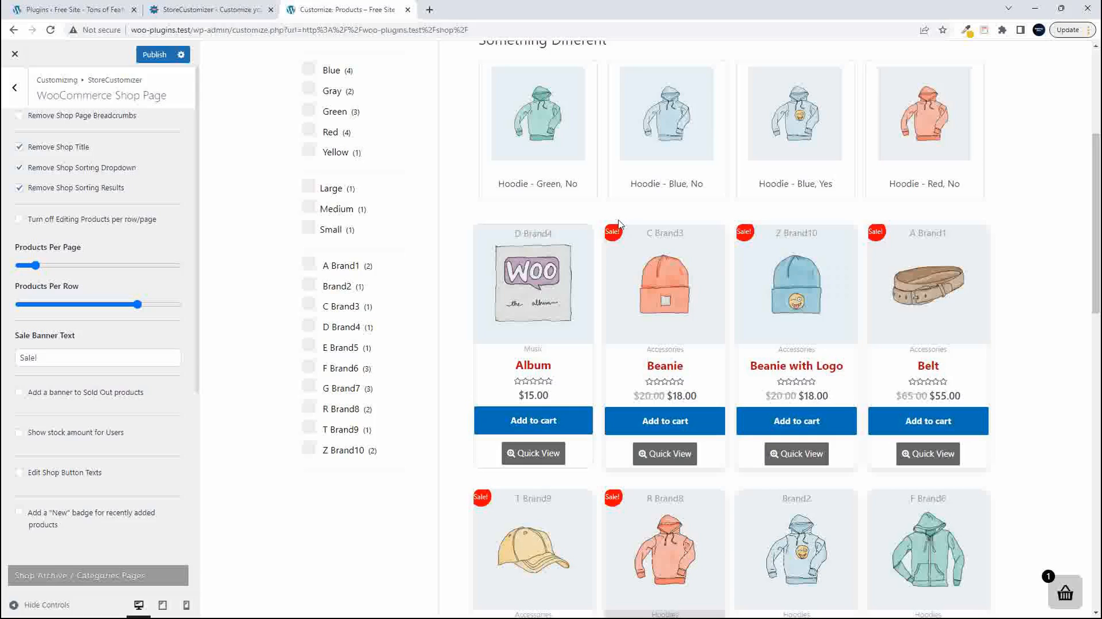
pyautogui.scroll(-8, 468, 263)
pyautogui.scroll(10, 467, 264)
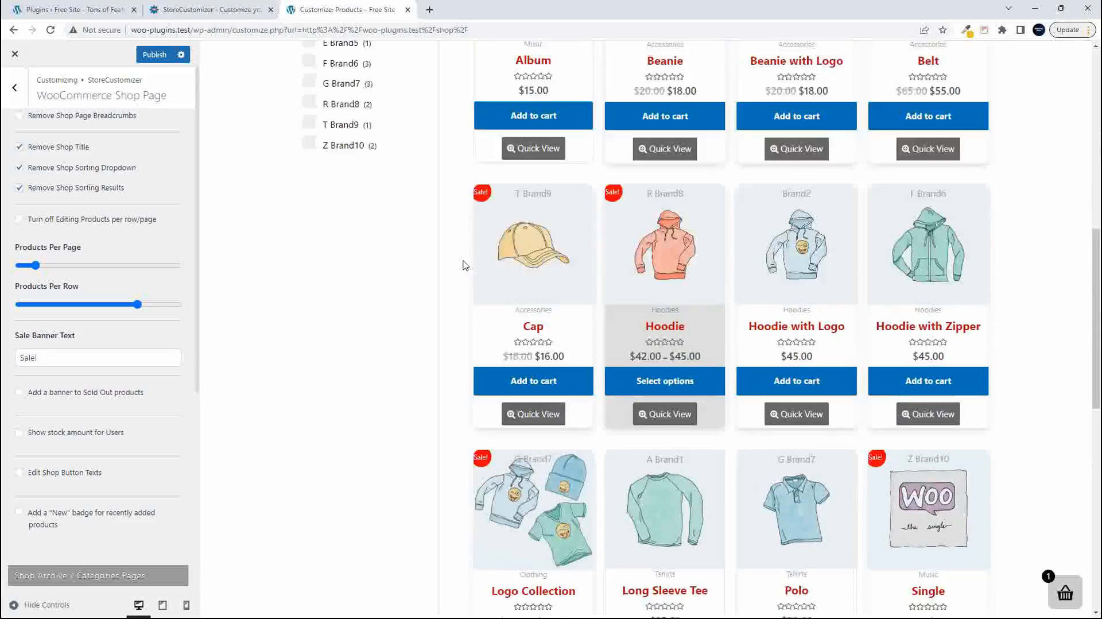
pyautogui.scroll(4, 465, 265)
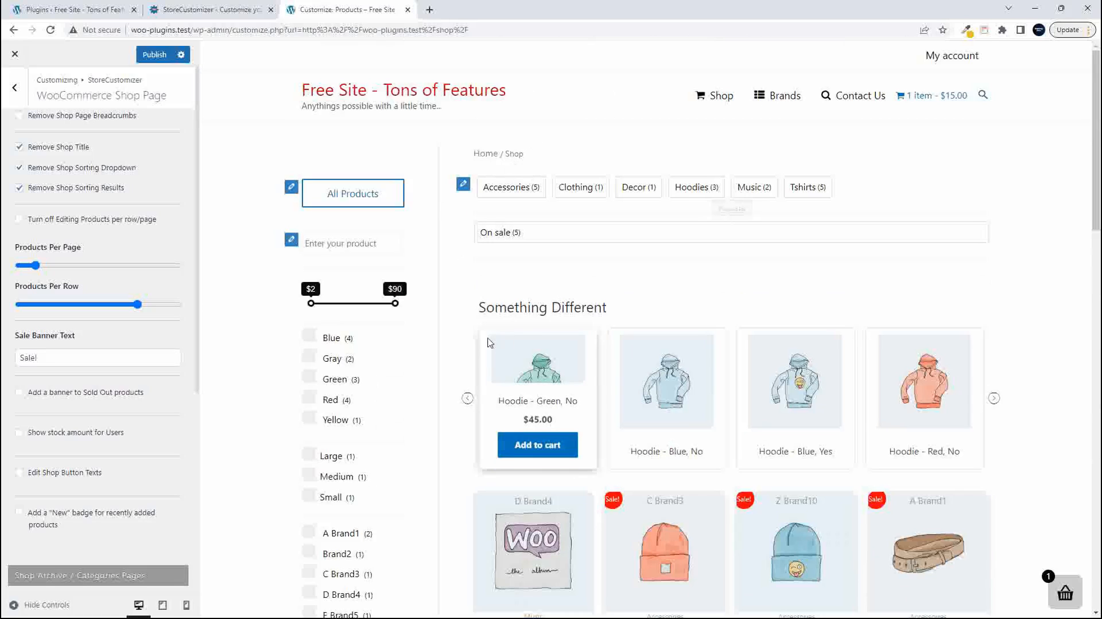
# - Enable Turn off Editing Products per row/page and check the product grid in the preview
pyautogui.scroll(-5, 466, 351)
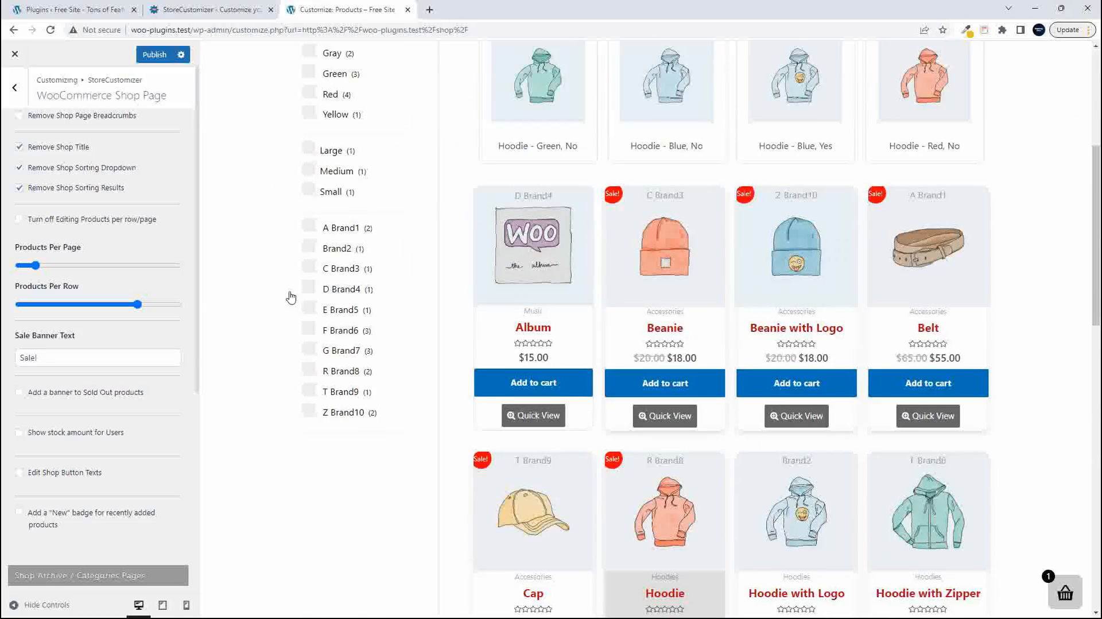
pyautogui.click(20, 223)
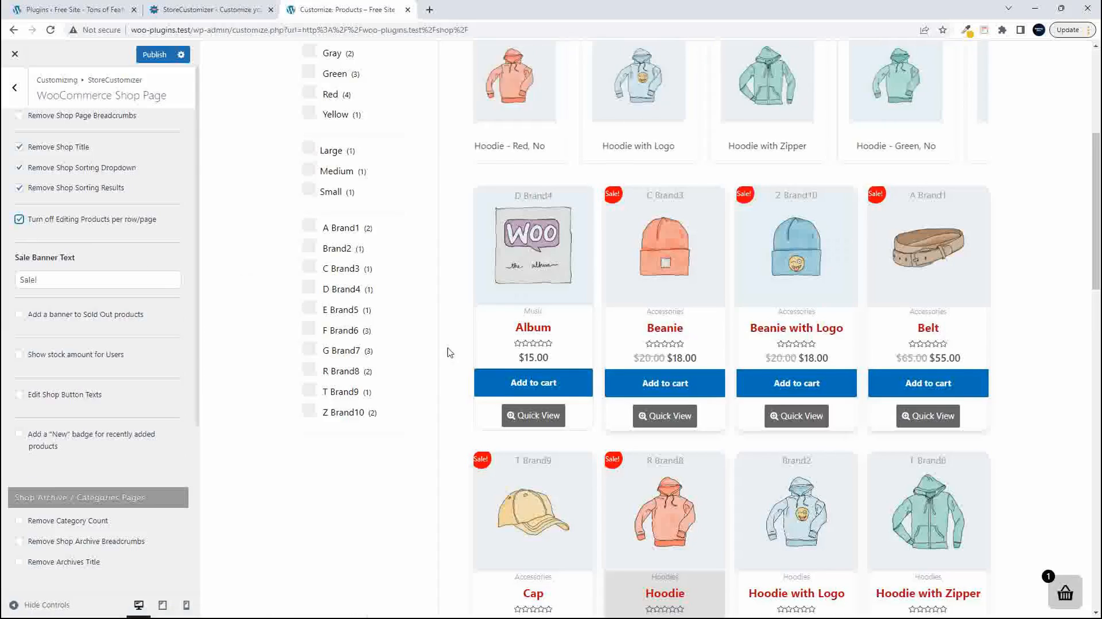
pyautogui.scroll(4, 566, 386)
pyautogui.scroll(-4, 566, 386)
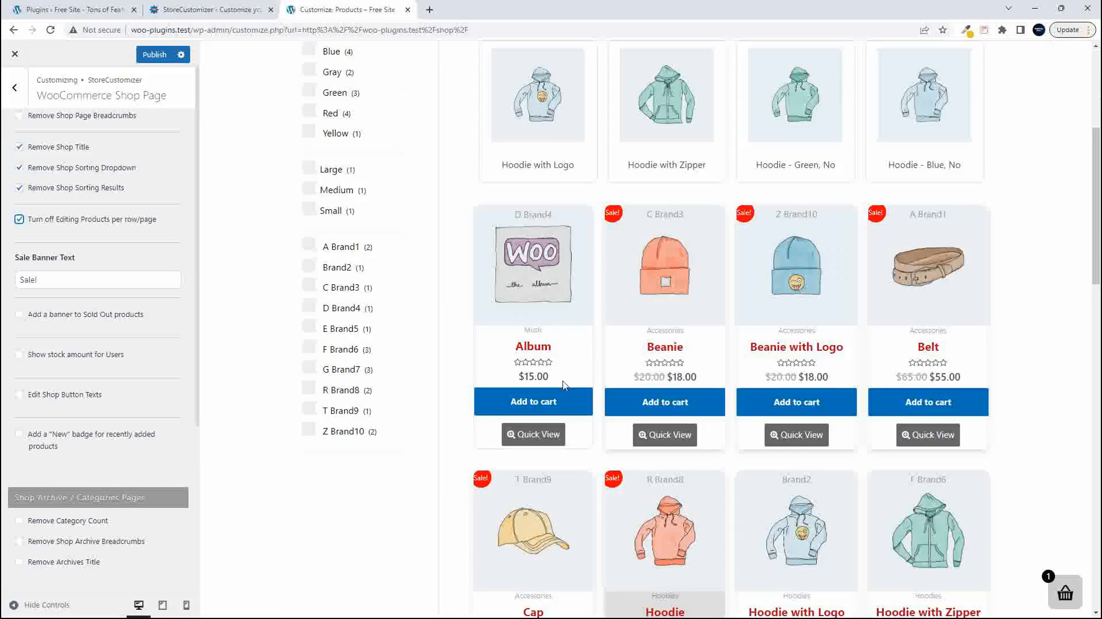
# - Disable Turn off Editing Products per row/page, raise Products Per Page to nearly half of its range, and check the product grid
pyautogui.click(19, 221)
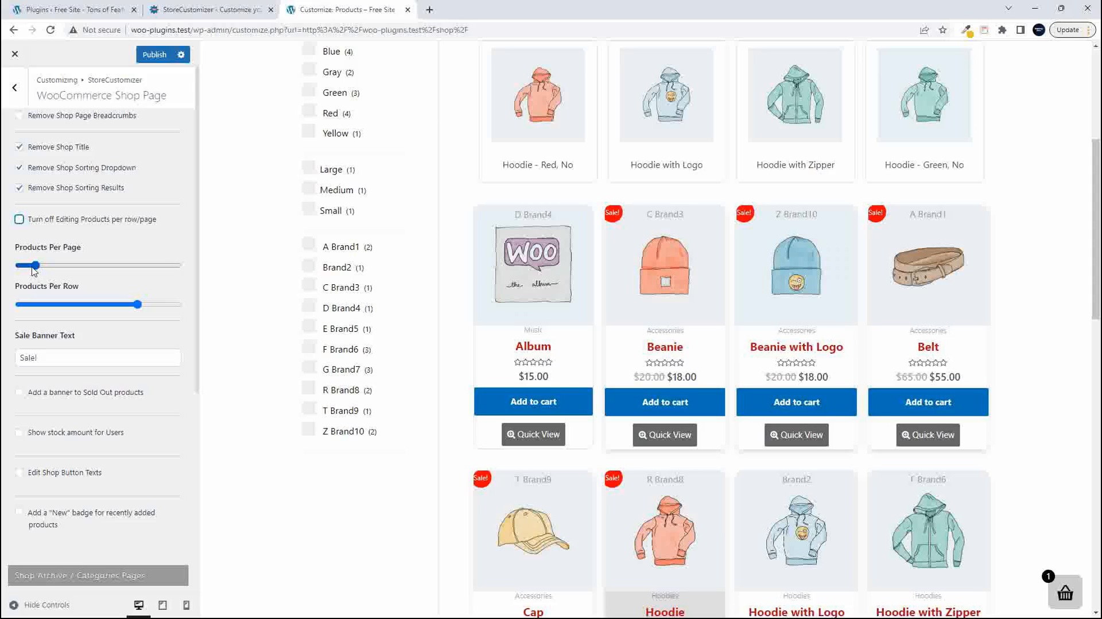
pyautogui.moveTo(38, 268); pyautogui.dragTo(49, 269)
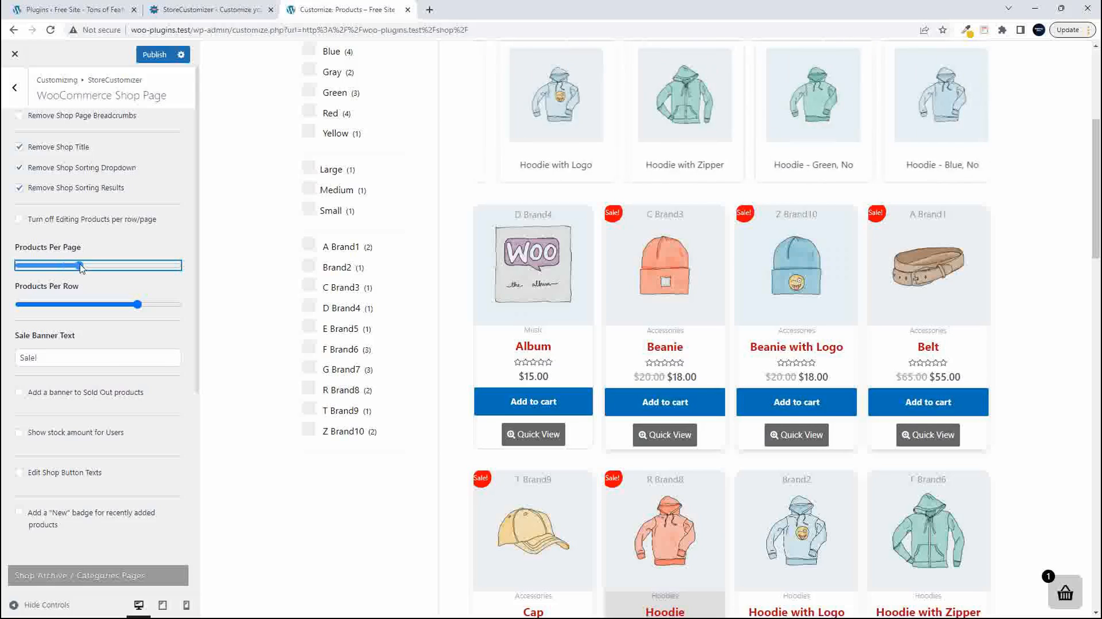
pyautogui.moveTo(49, 268); pyautogui.dragTo(93, 268)
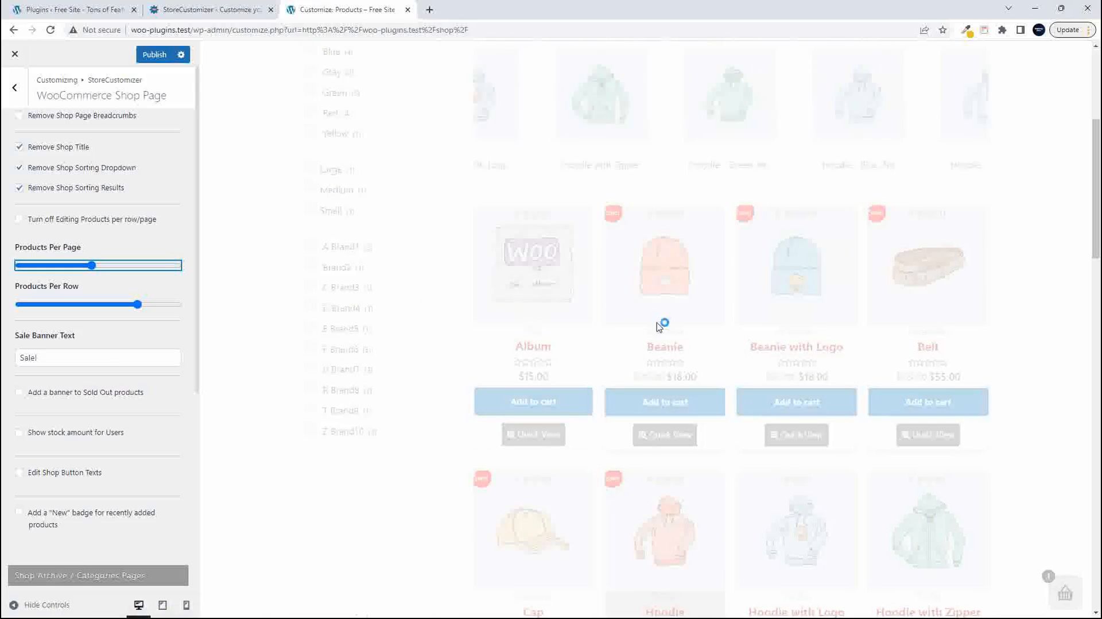
pyautogui.scroll(-10, 615, 341)
pyautogui.scroll(-8, 615, 341)
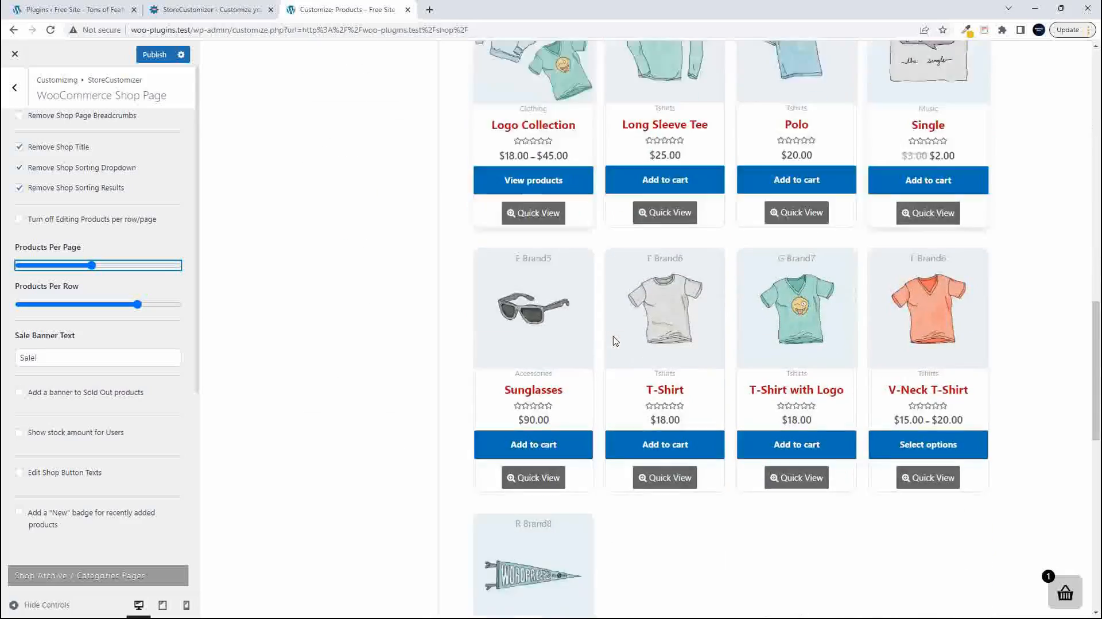
pyautogui.scroll(6, 615, 341)
pyautogui.scroll(12, 613, 340)
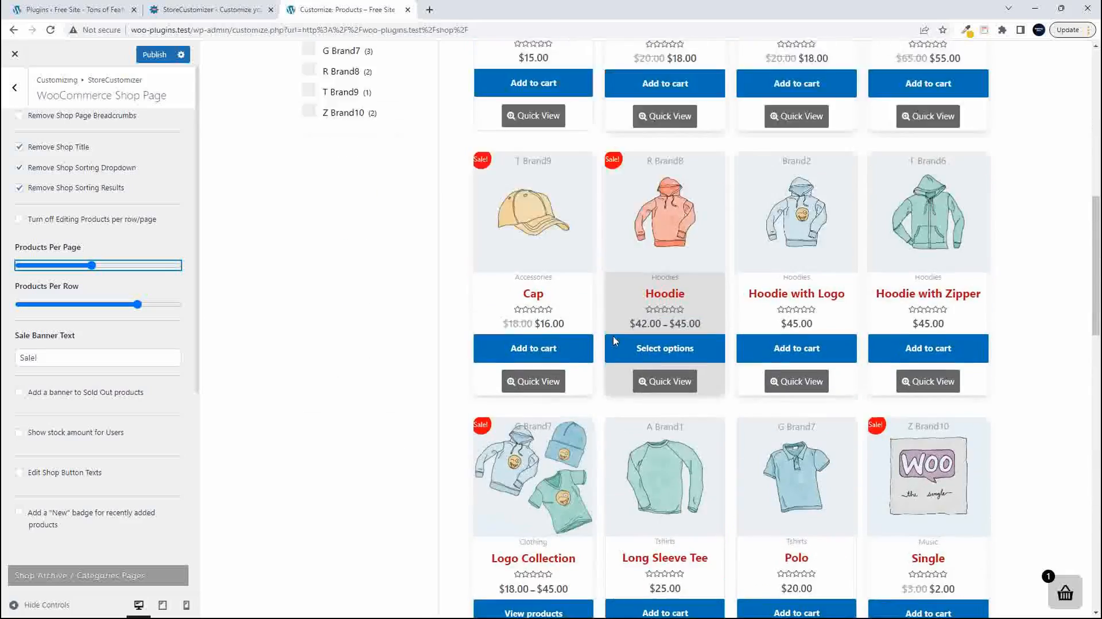
pyautogui.scroll(-3, 611, 339)
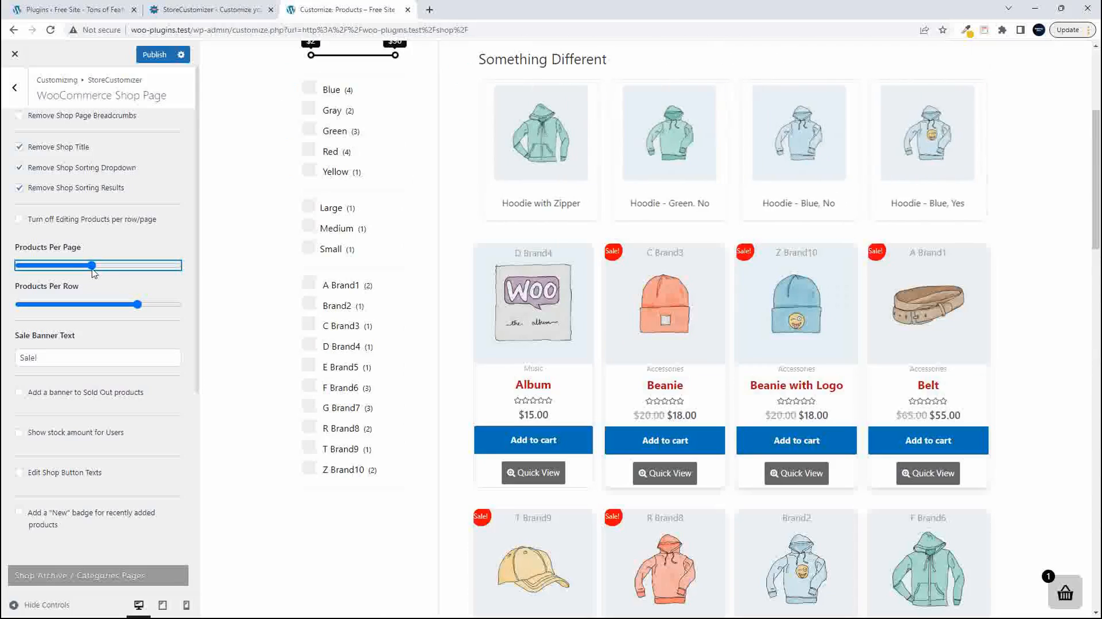
# - Lower Products Per Page to 13 and check the product grid and its pagination in the preview
pyautogui.moveTo(92, 265); pyautogui.dragTo(39, 272)
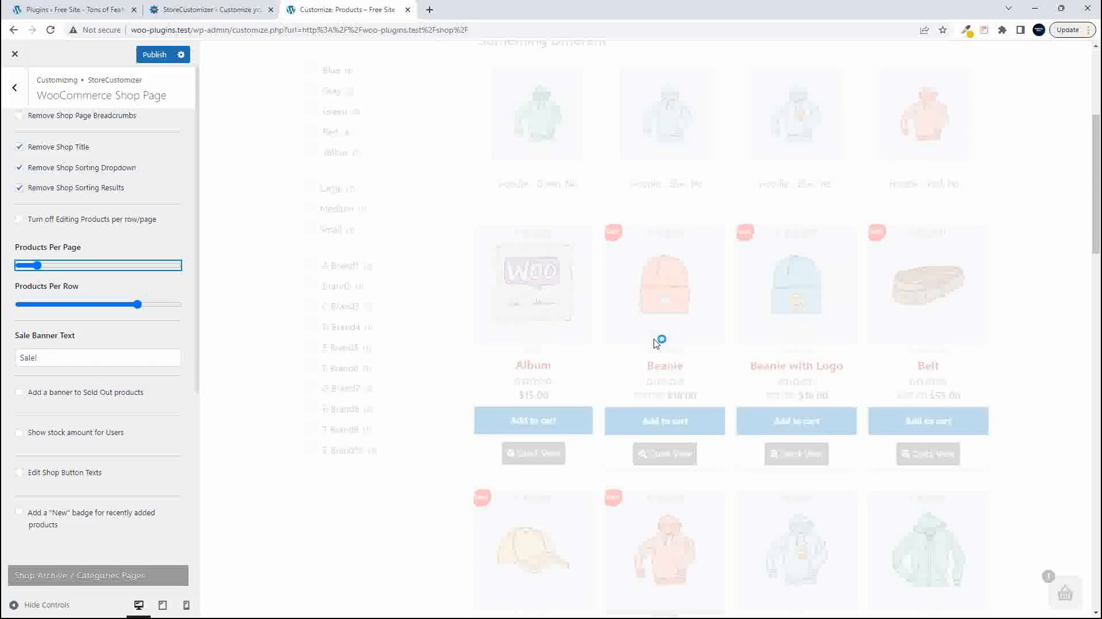
pyautogui.scroll(-12, 656, 343)
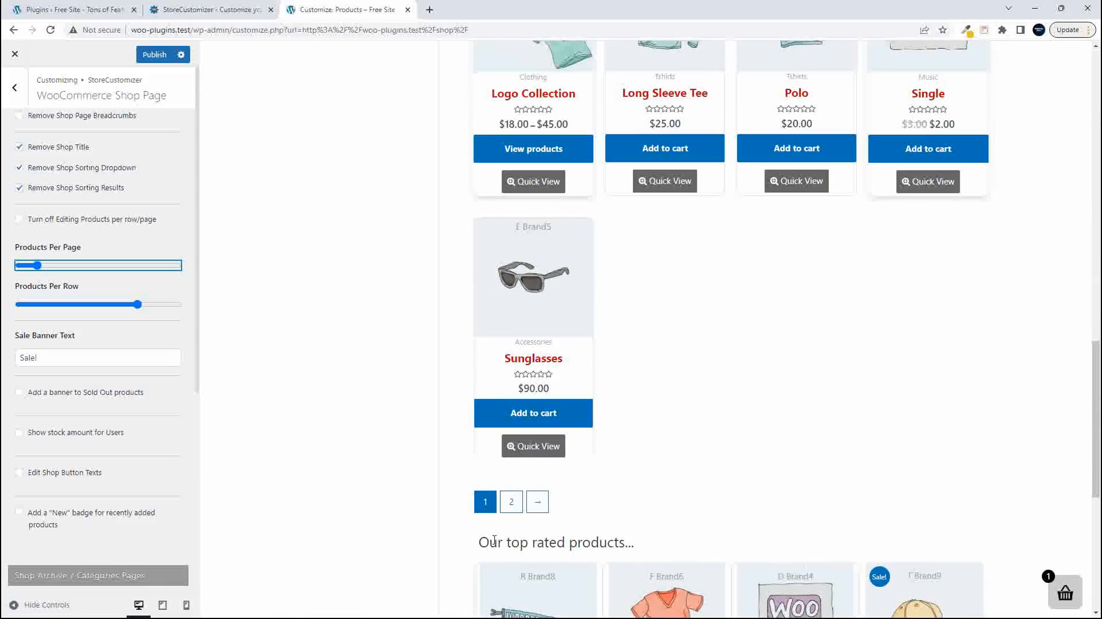
pyautogui.scroll(-1, 507, 523)
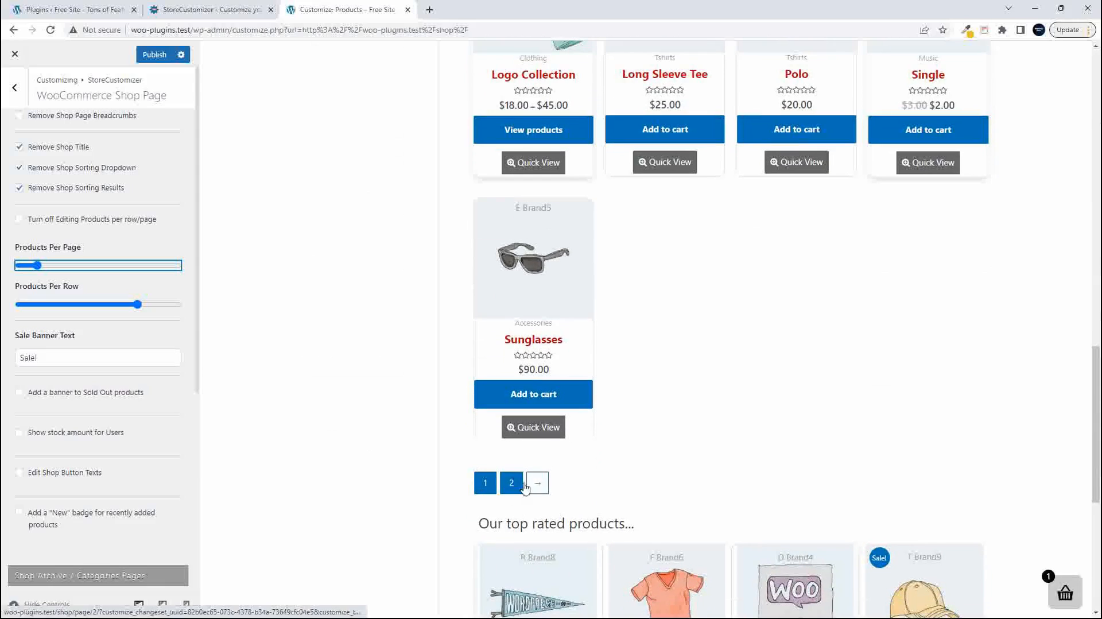
pyautogui.scroll(7, 742, 461)
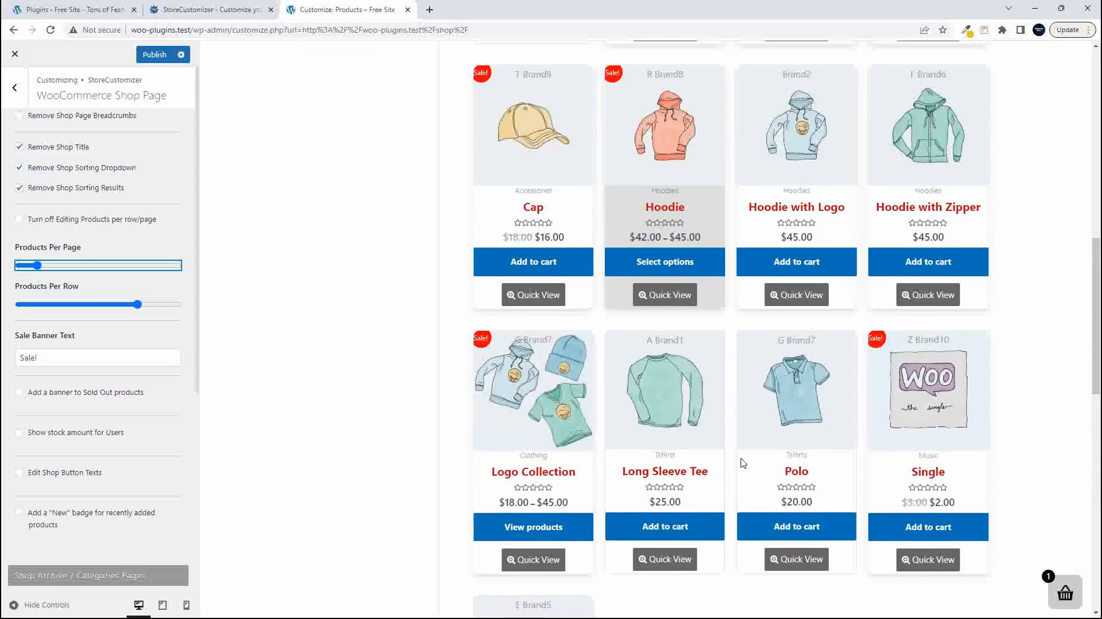
pyautogui.scroll(8, 743, 463)
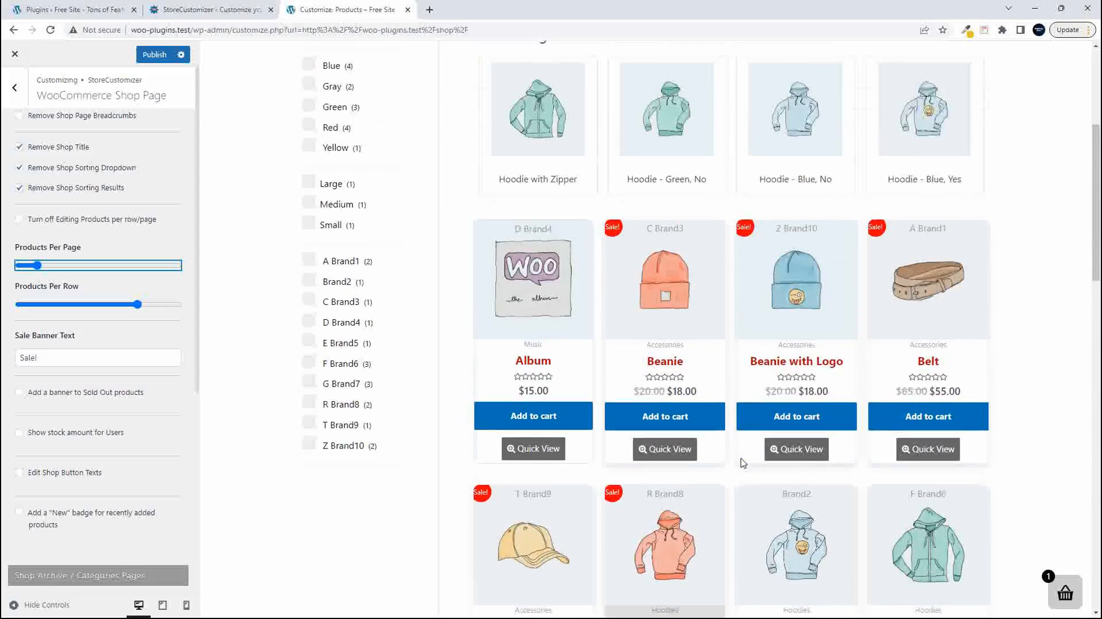
pyautogui.scroll(4, 743, 463)
pyautogui.scroll(-3, 743, 463)
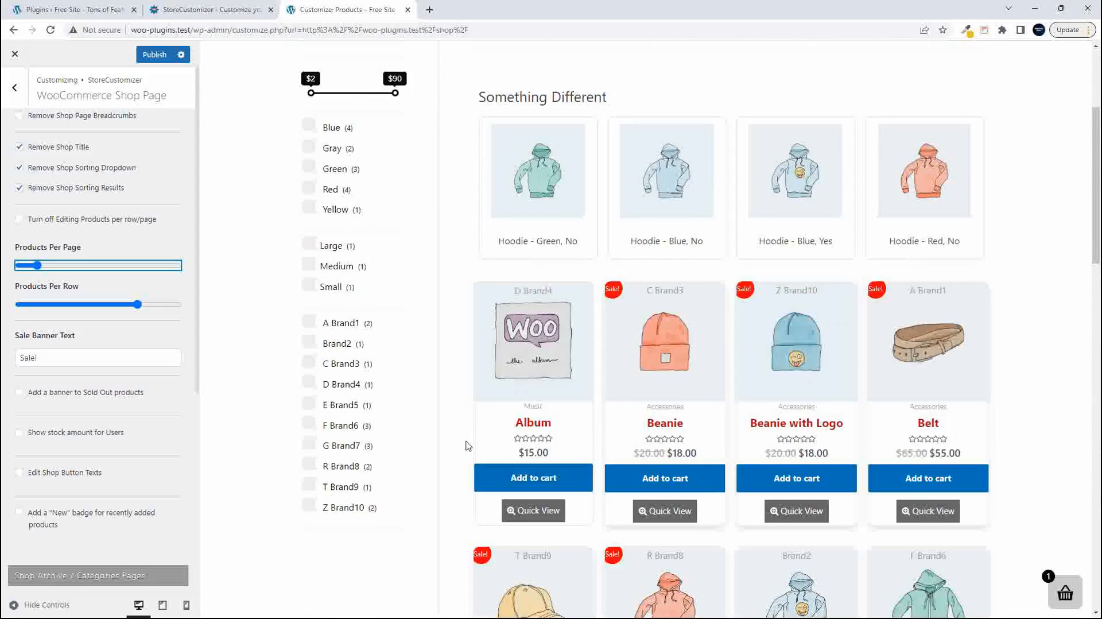
# - Reduce Products Per Row to 3 and check the product layout in the shop preview
pyautogui.click(135, 305)
pyautogui.moveTo(122, 314); pyautogui.dragTo(109, 310)
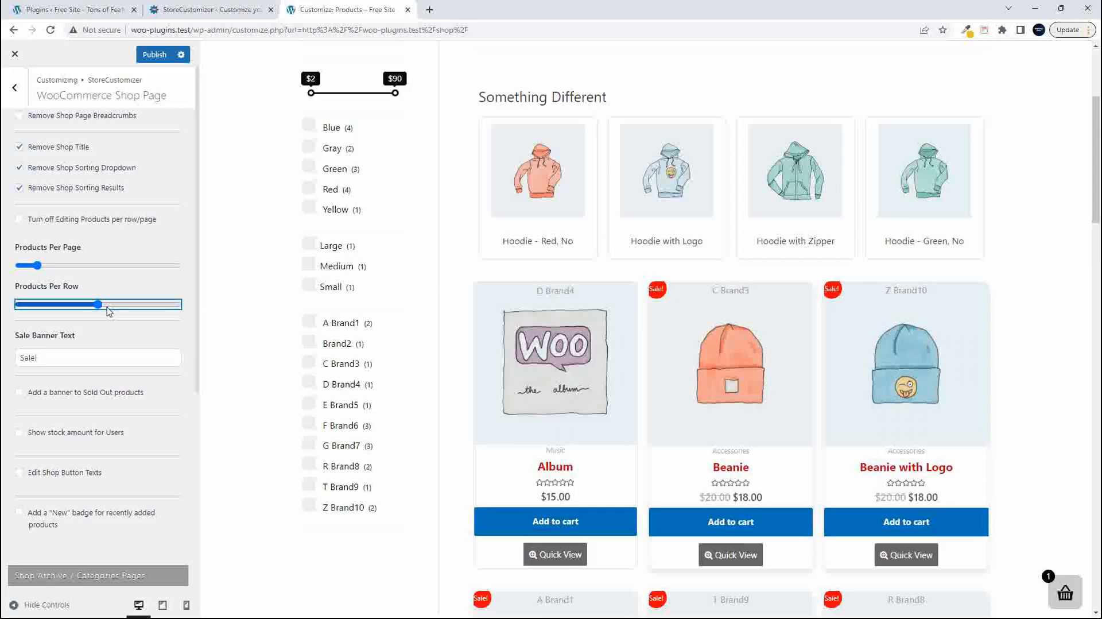
pyautogui.scroll(-2, 643, 433)
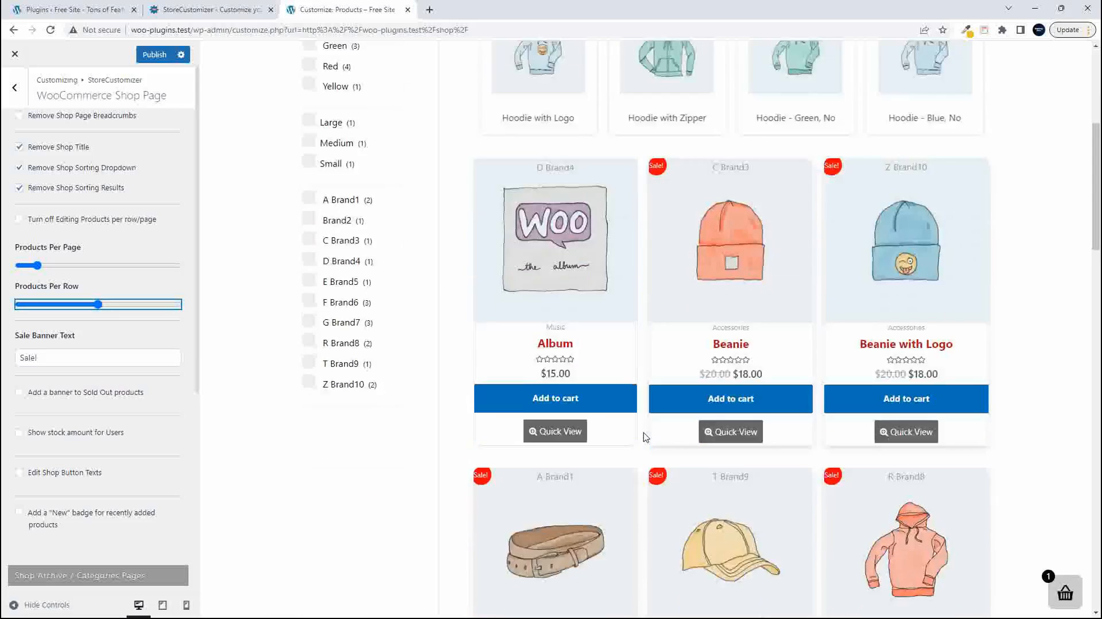
pyautogui.scroll(-15, 646, 437)
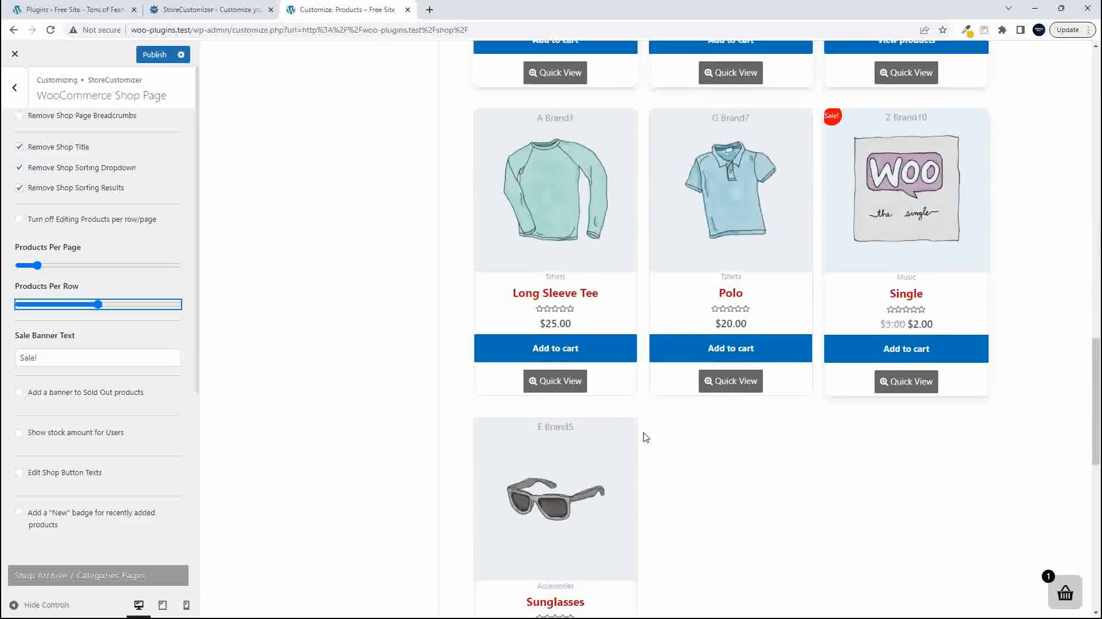
pyautogui.scroll(20, 646, 438)
pyautogui.scroll(-5, 646, 437)
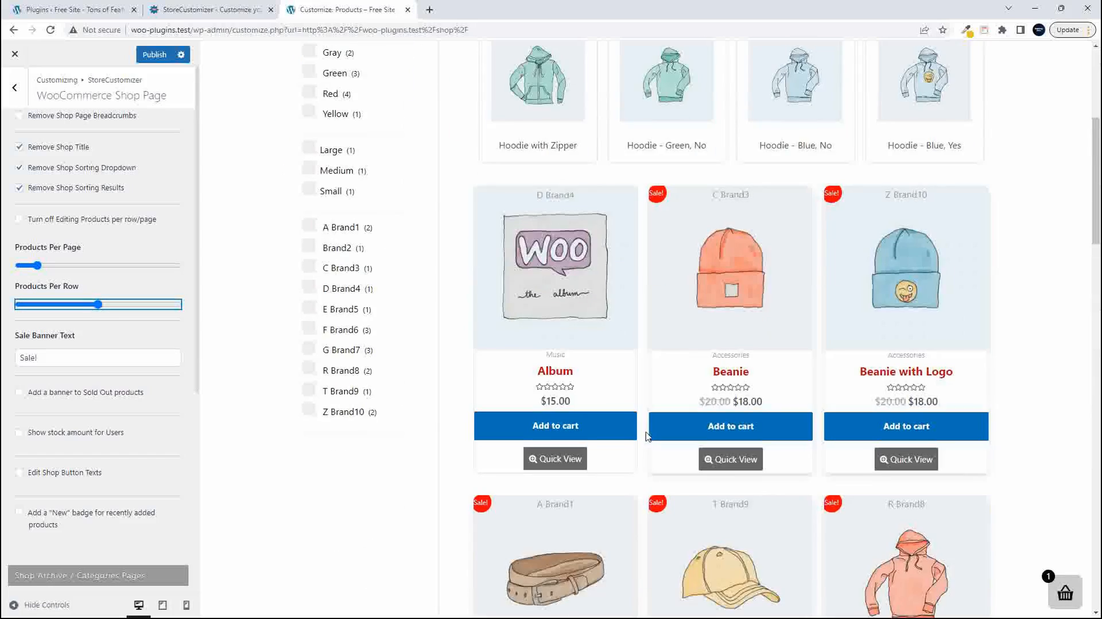
# - Try Products Per Row at its maximum, check the preview, and set it to 4
pyautogui.moveTo(98, 304); pyautogui.dragTo(194, 310)
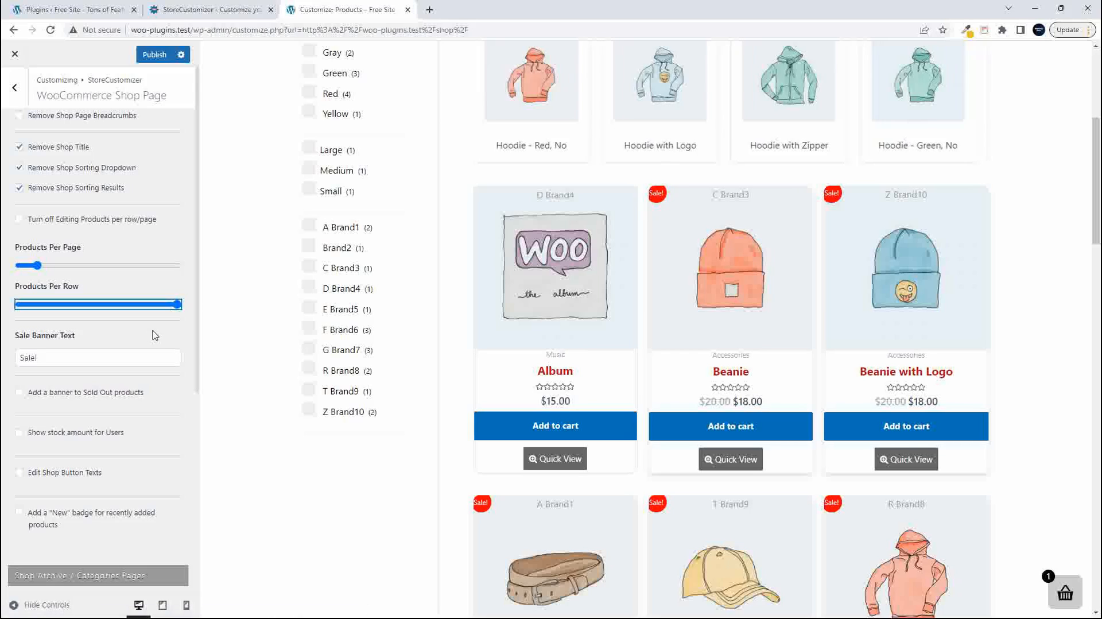
pyautogui.scroll(-10, 568, 373)
pyautogui.scroll(10, 573, 390)
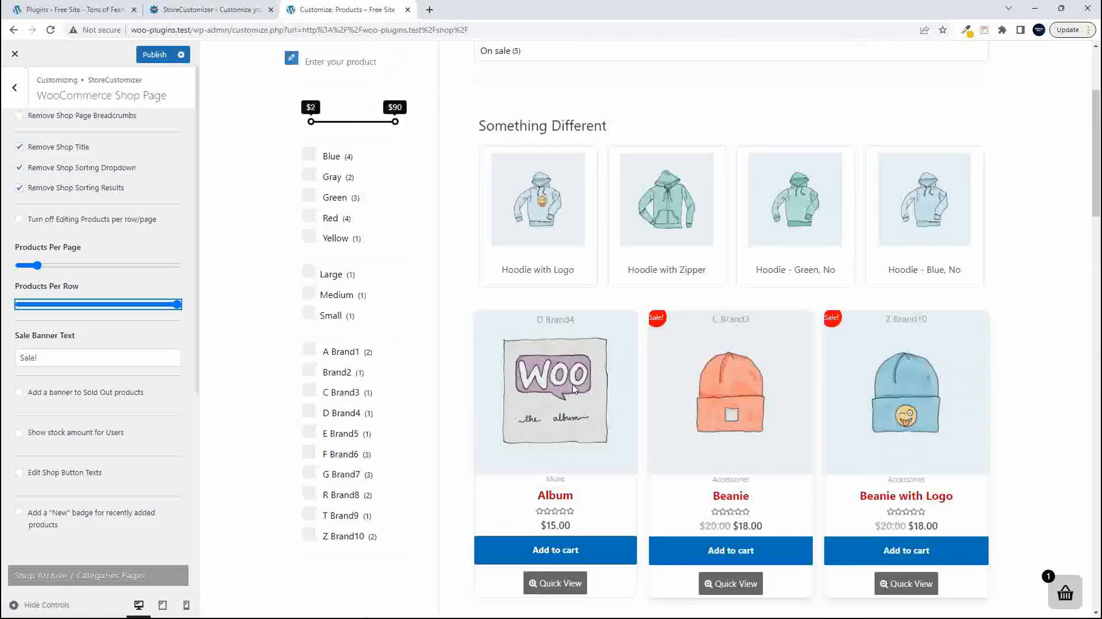
pyautogui.moveTo(178, 306); pyautogui.dragTo(144, 310)
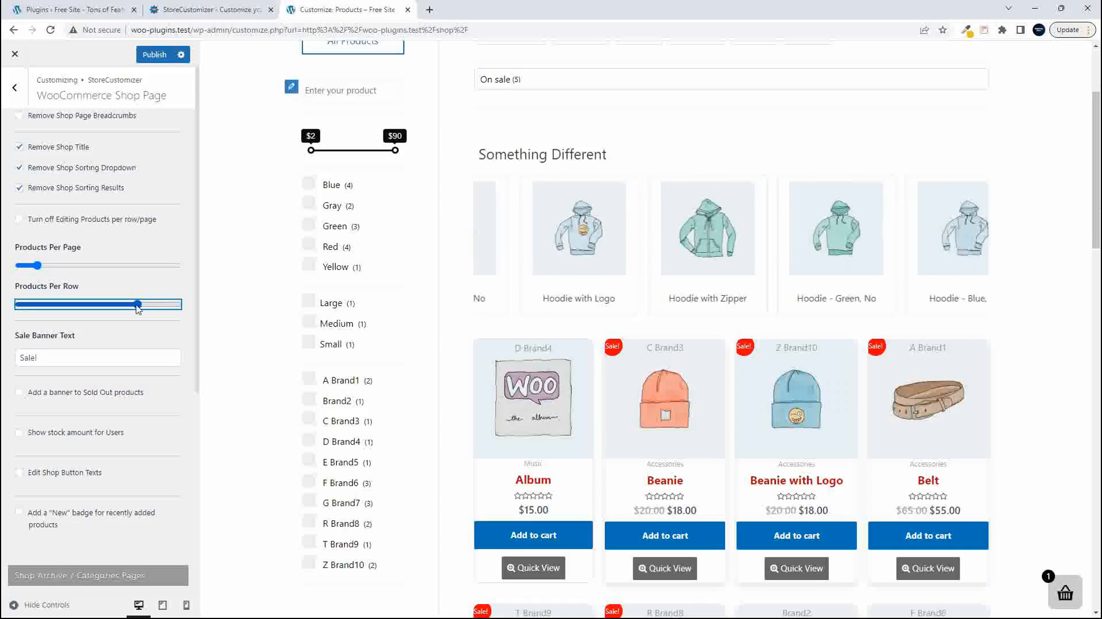
# - Raise Products Per Row to 5, review the grid in the preview, and return it to 4
pyautogui.moveTo(138, 304); pyautogui.dragTo(177, 306)
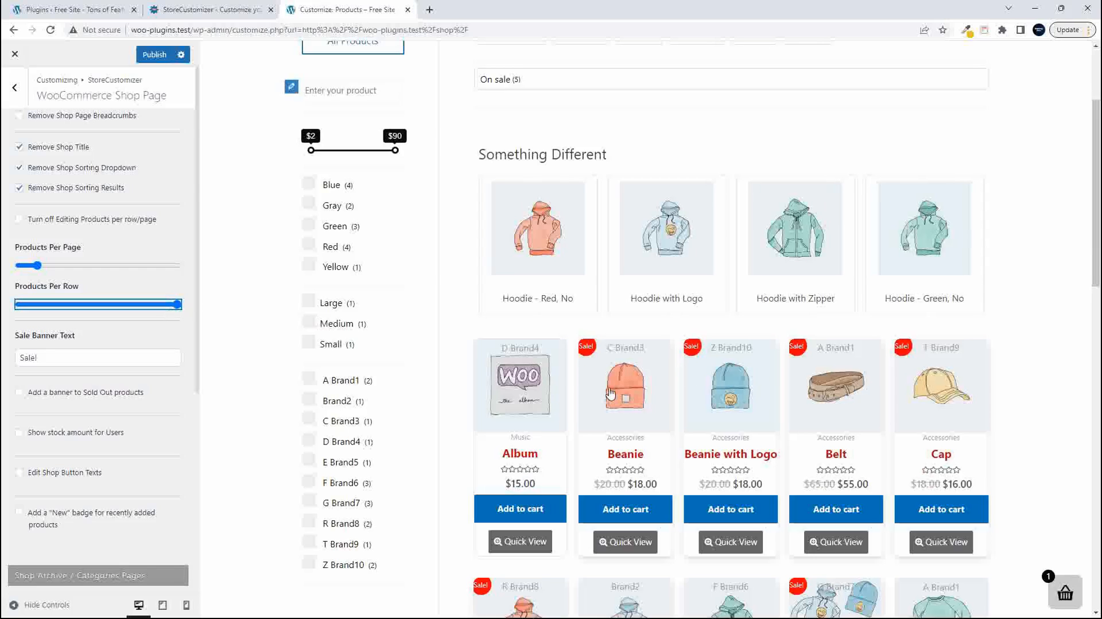
pyautogui.scroll(-8, 717, 401)
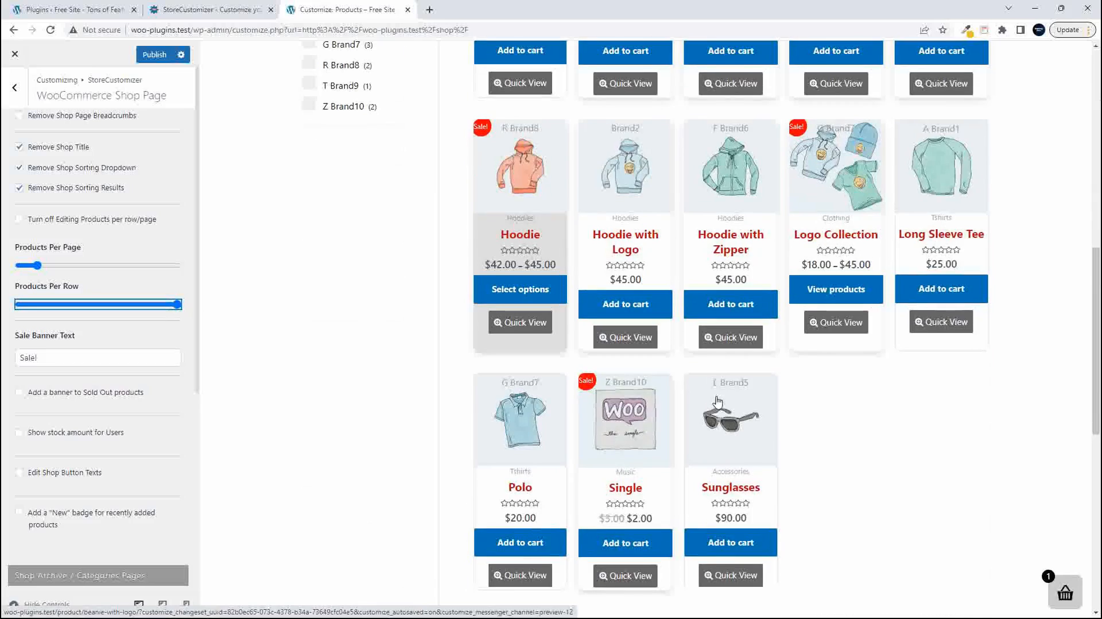
pyautogui.scroll(7, 717, 401)
pyautogui.moveTo(179, 310); pyautogui.dragTo(152, 310)
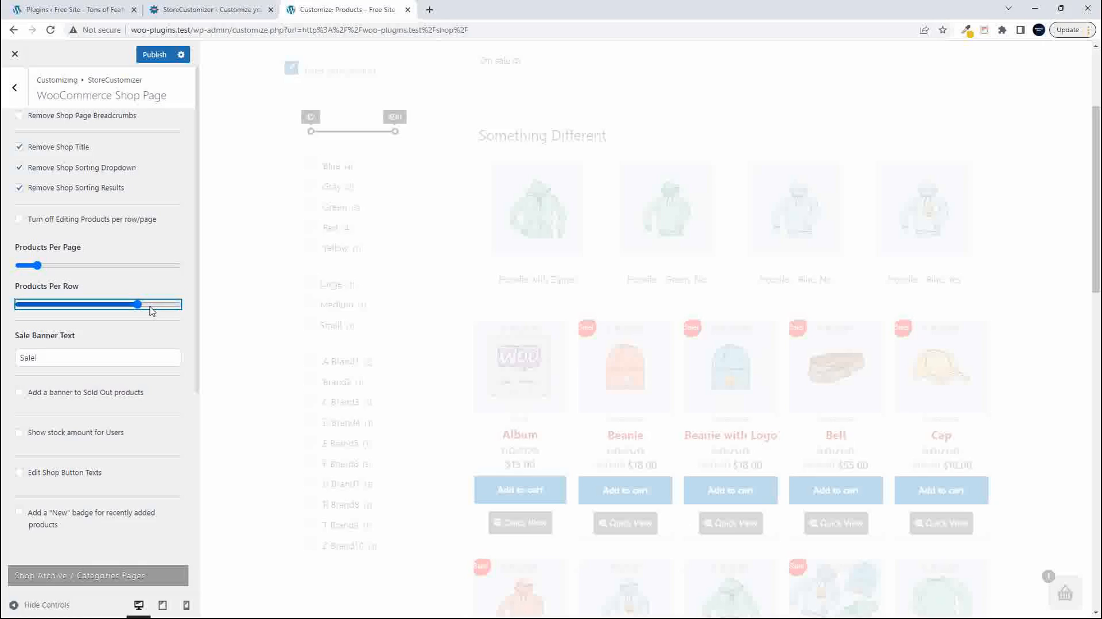
# - Lower Products Per Page to 7 and check how the last row and pagination look in the preview
pyautogui.click(37, 267)
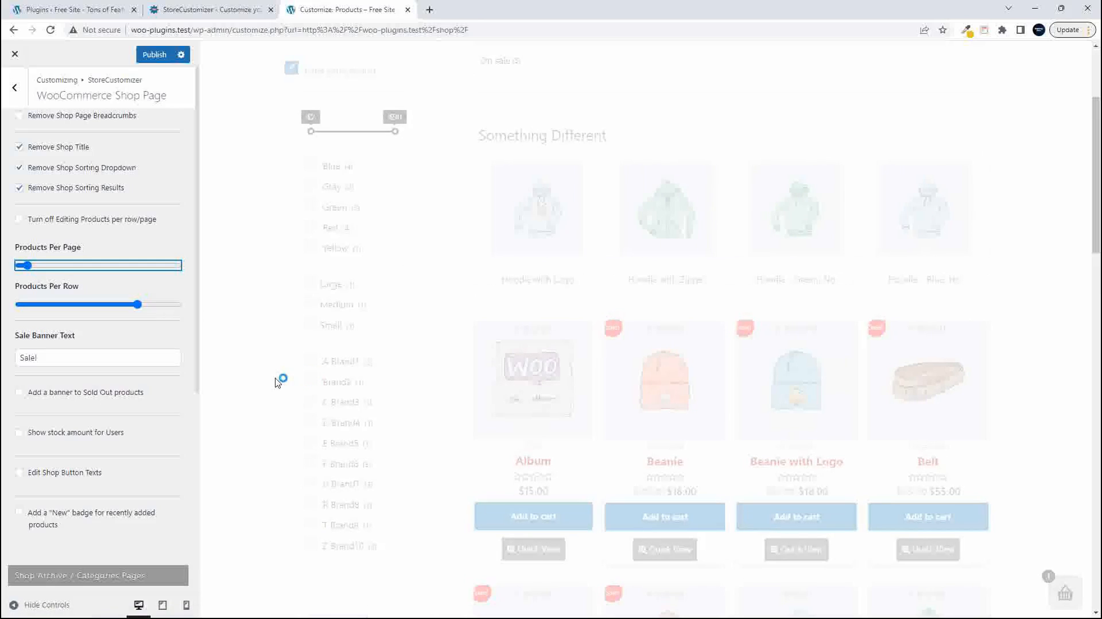
pyautogui.scroll(-10, 665, 434)
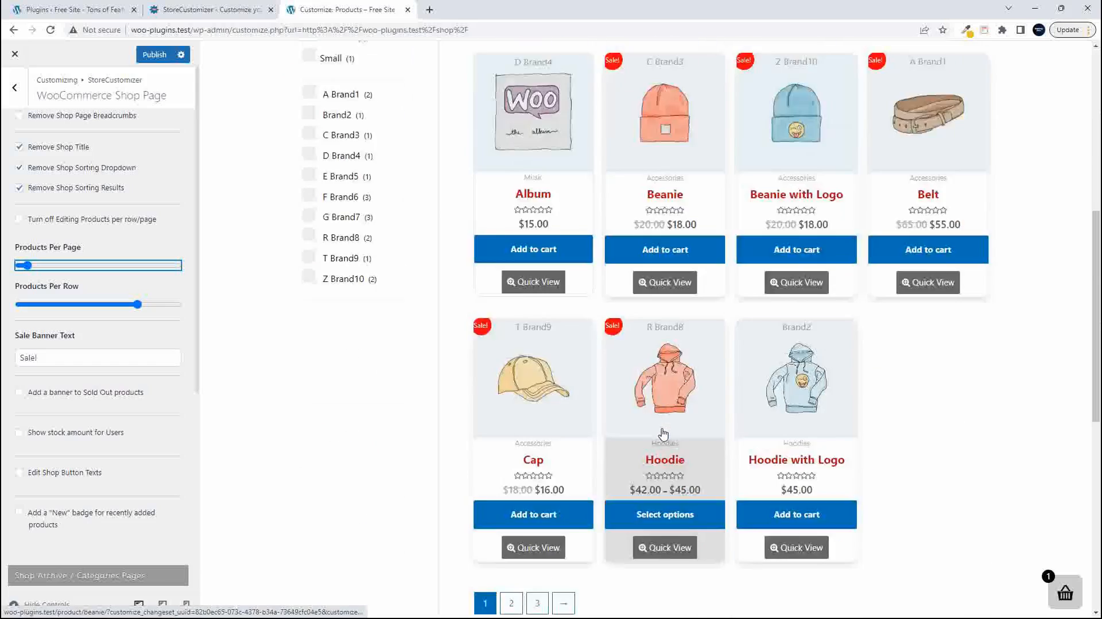
pyautogui.scroll(4, 665, 435)
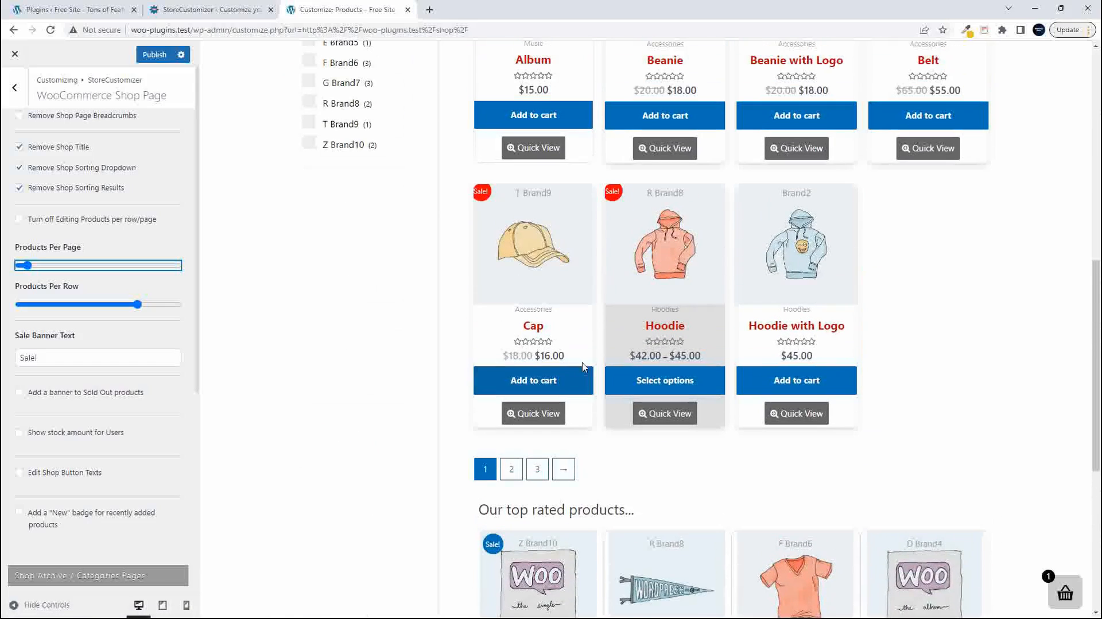
pyautogui.scroll(4, 704, 348)
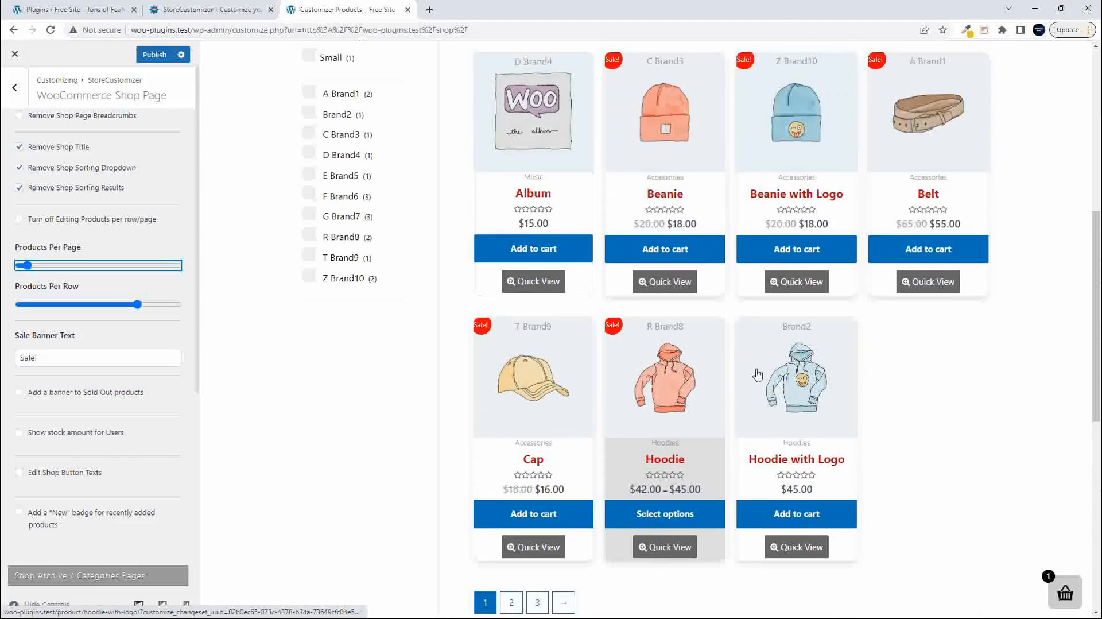
pyautogui.scroll(2, 755, 377)
pyautogui.scroll(-6, 755, 378)
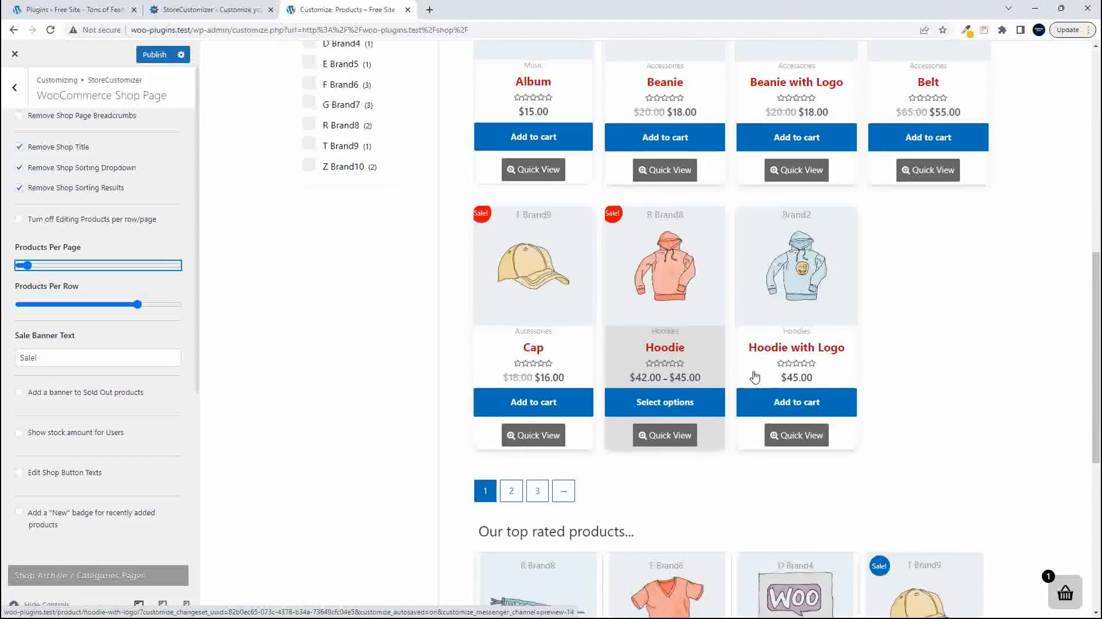
pyautogui.scroll(3, 755, 377)
pyautogui.scroll(-1, 755, 377)
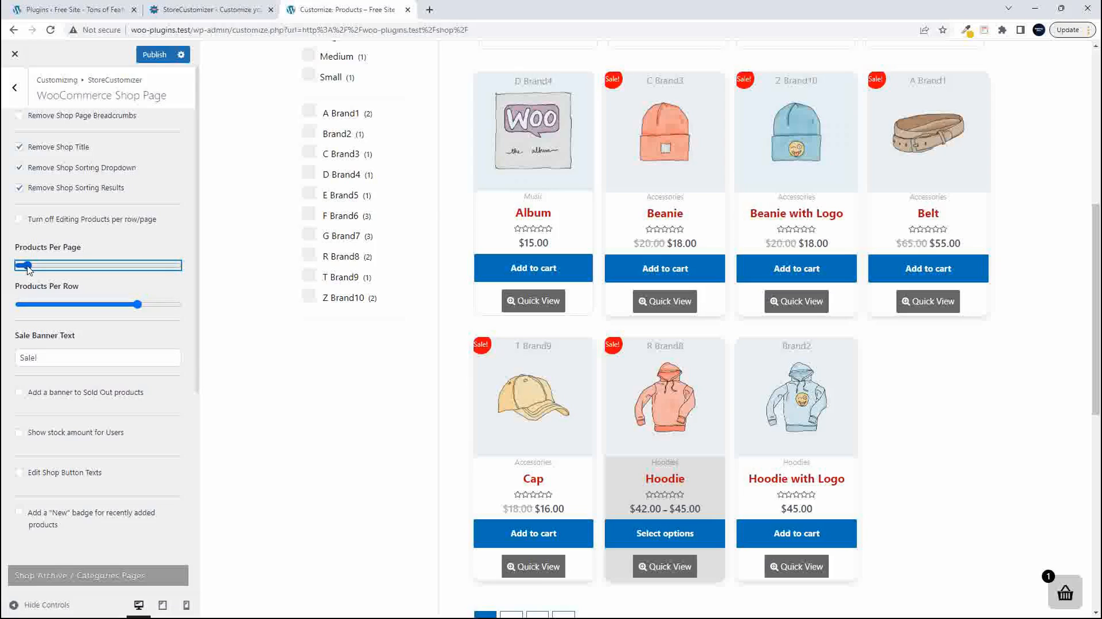
# - Set Products Per Page to 12 and check that the four-column grid fills complete rows
pyautogui.moveTo(34, 267); pyautogui.dragTo(36, 268)
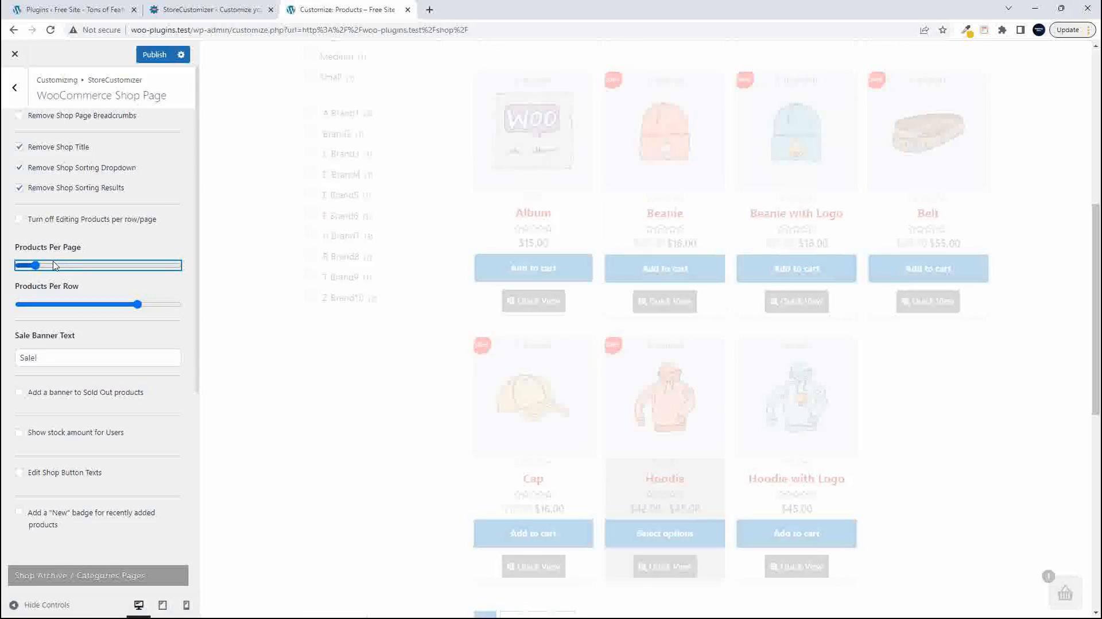
pyautogui.scroll(-1, 585, 372)
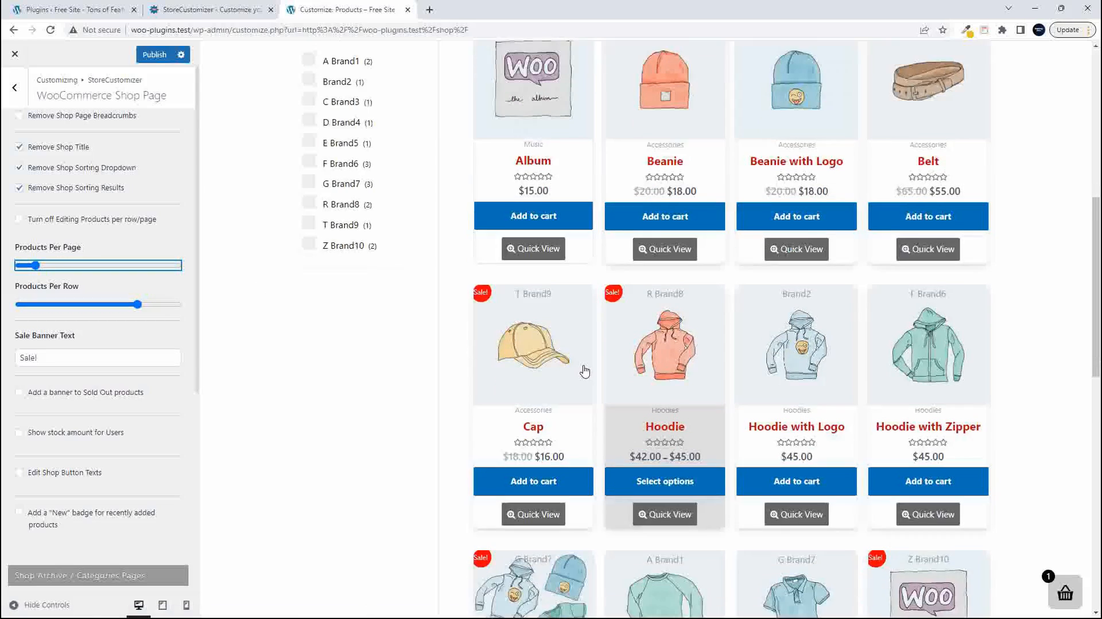
pyautogui.scroll(2, 584, 372)
pyautogui.scroll(-8, 585, 371)
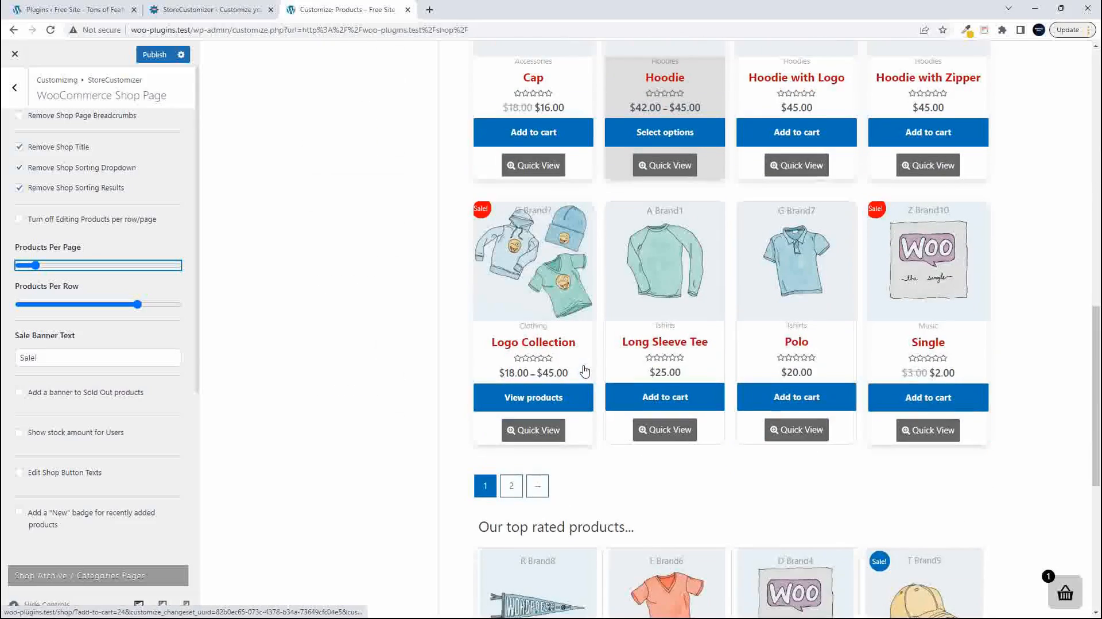
pyautogui.scroll(7, 585, 372)
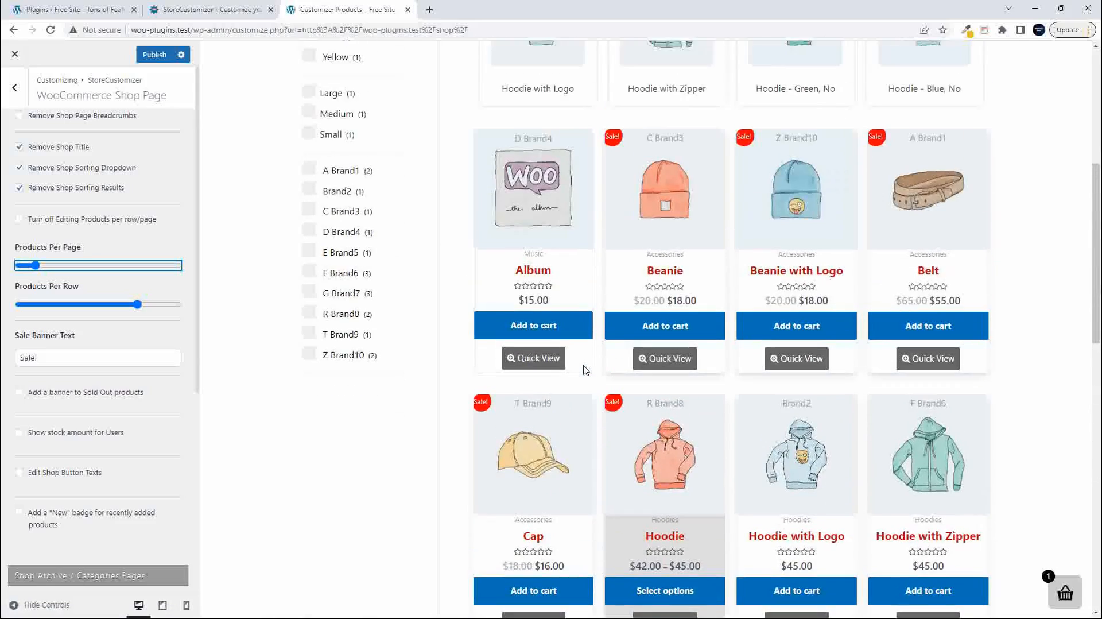
pyautogui.scroll(-1, 584, 370)
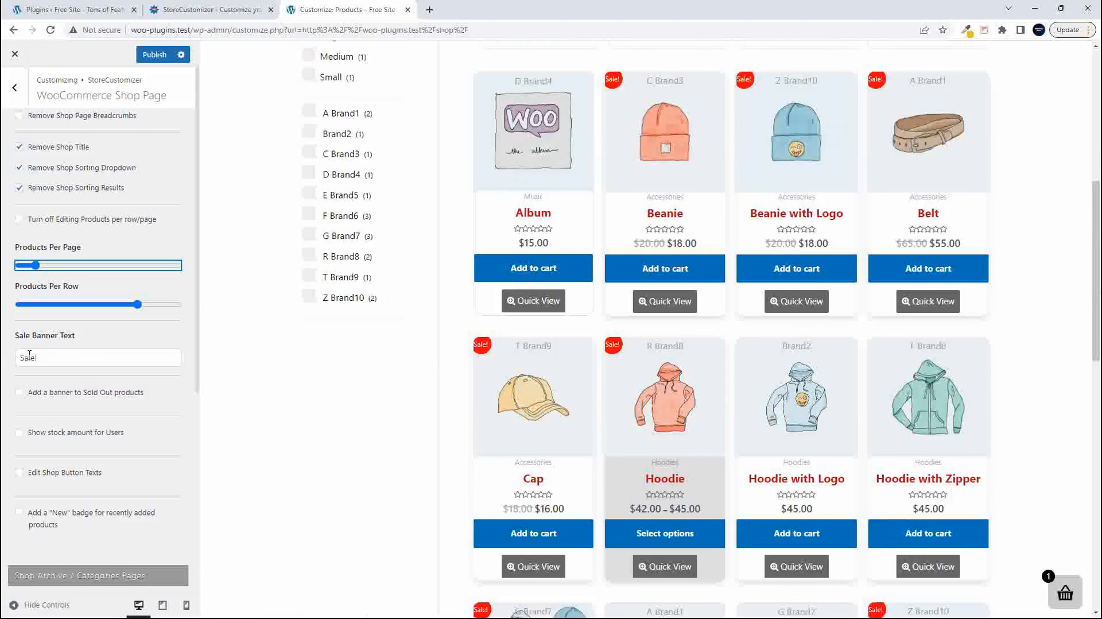
# - Change the Sale Banner Text to "ON Sale!" and enable Add a banner to Sold Out products
pyautogui.click(21, 358)
pyautogui.write('ON')
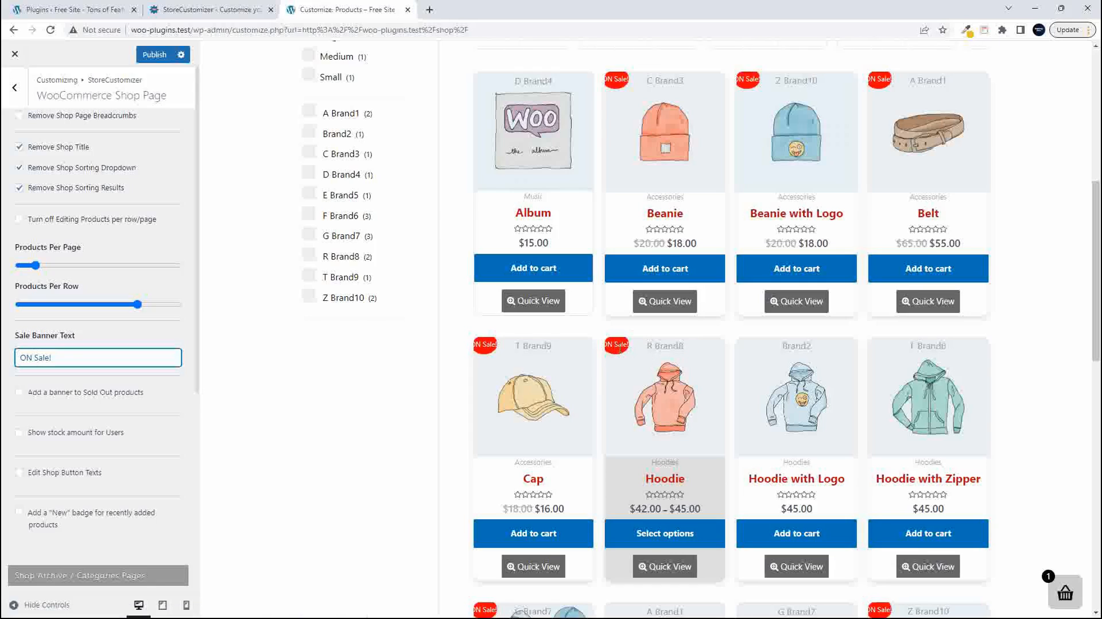
pyautogui.click(20, 394)
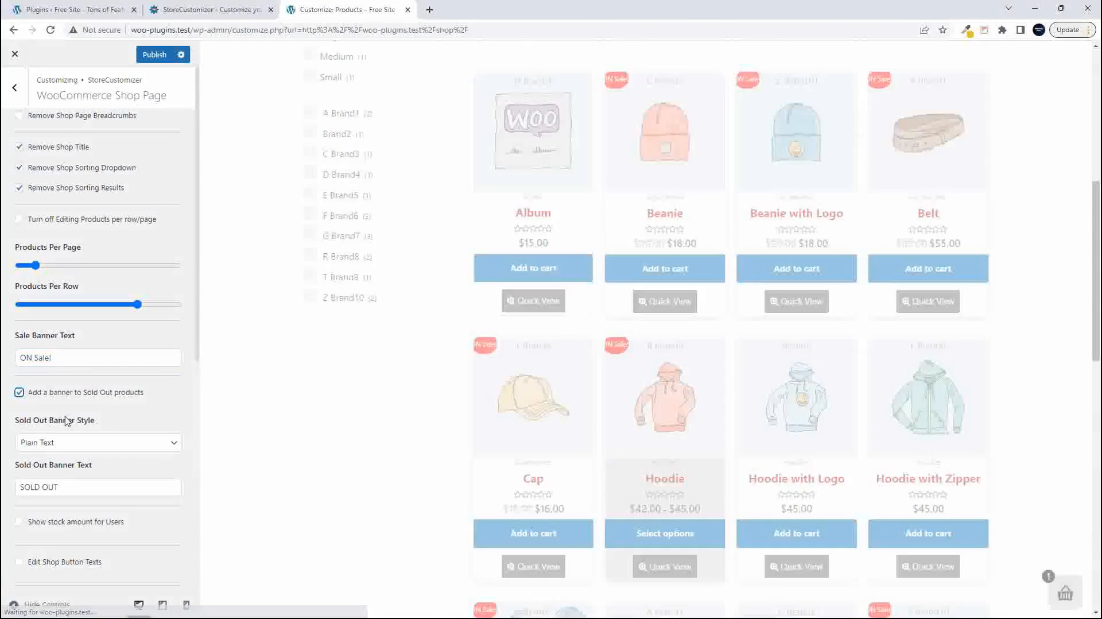
# - Enable Show stock amount for Users in the WooCommerce Shop Page settings
pyautogui.scroll(-1, 67, 424)
pyautogui.scroll(-2, 67, 424)
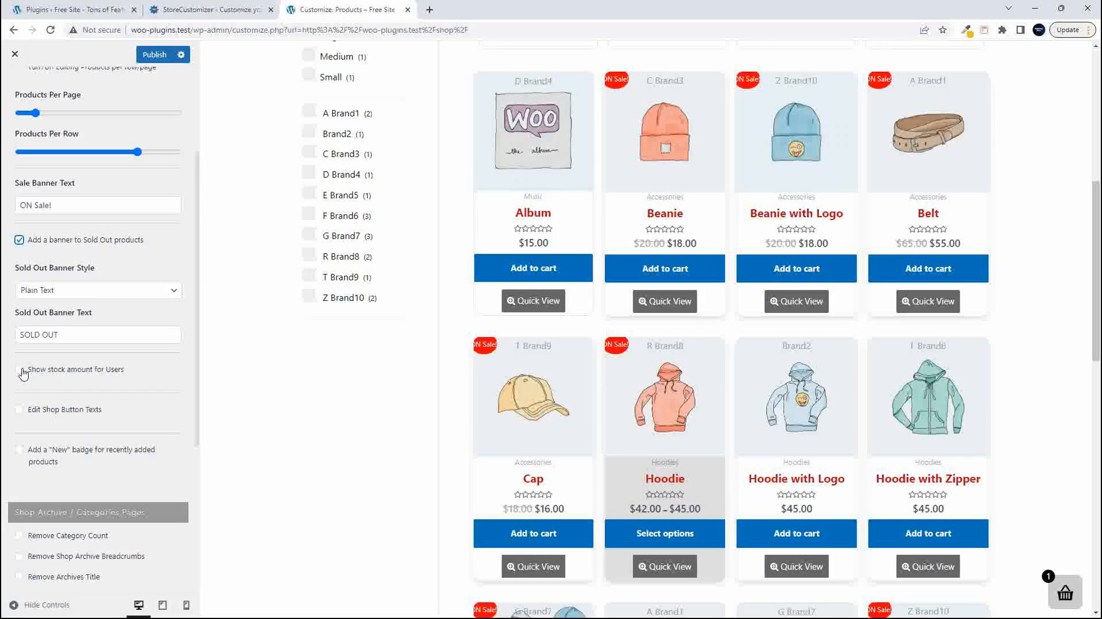
pyautogui.click(21, 370)
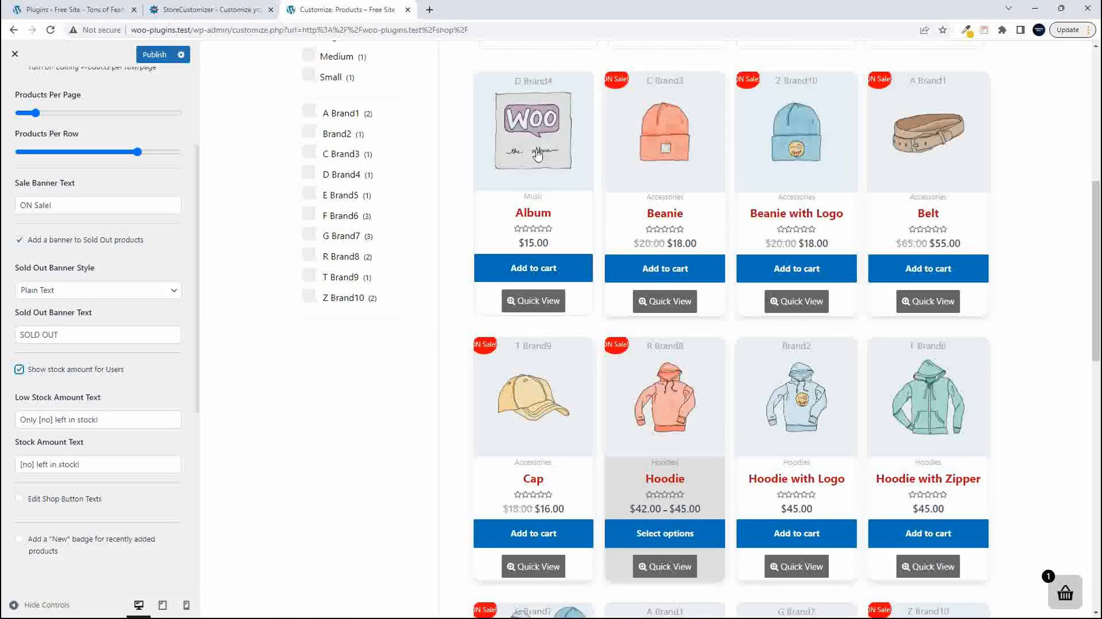
# - Open the Album product in a new tab and go from there to the admin Products list
pyautogui.rightClick(519, 174)
pyautogui.press('Escape')
pyautogui.click(454, 12)
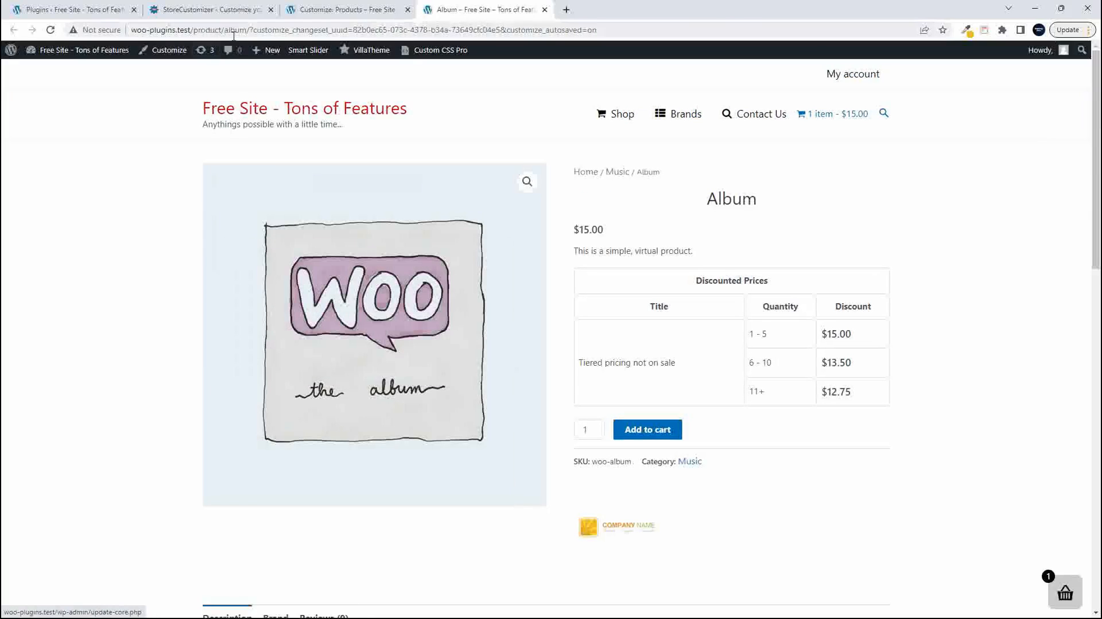
pyautogui.moveTo(313, 62)
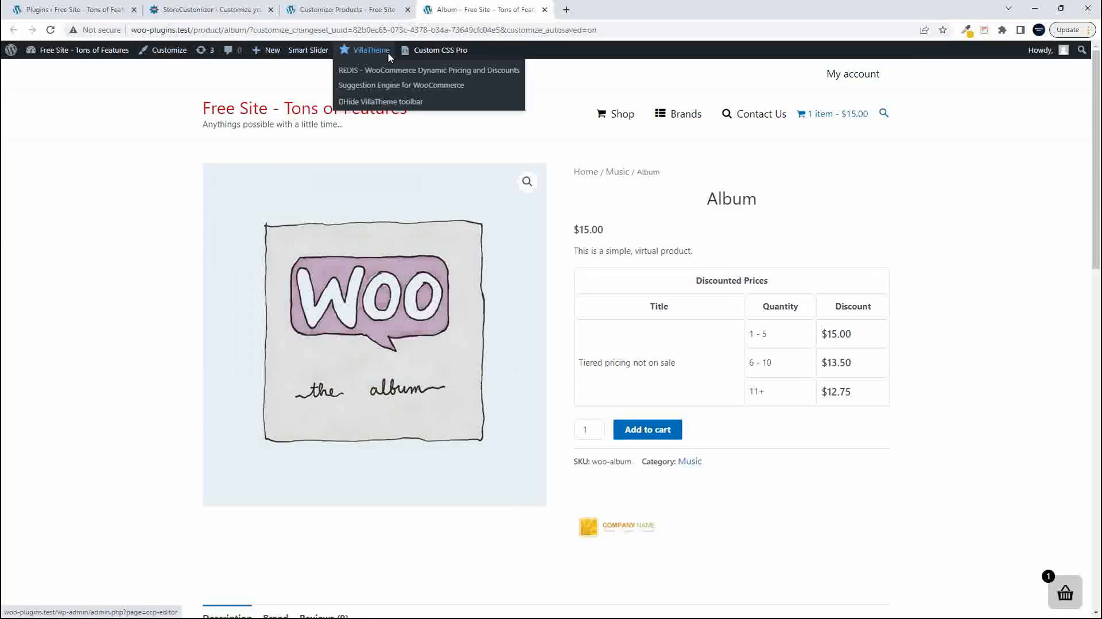
pyautogui.click(92, 51)
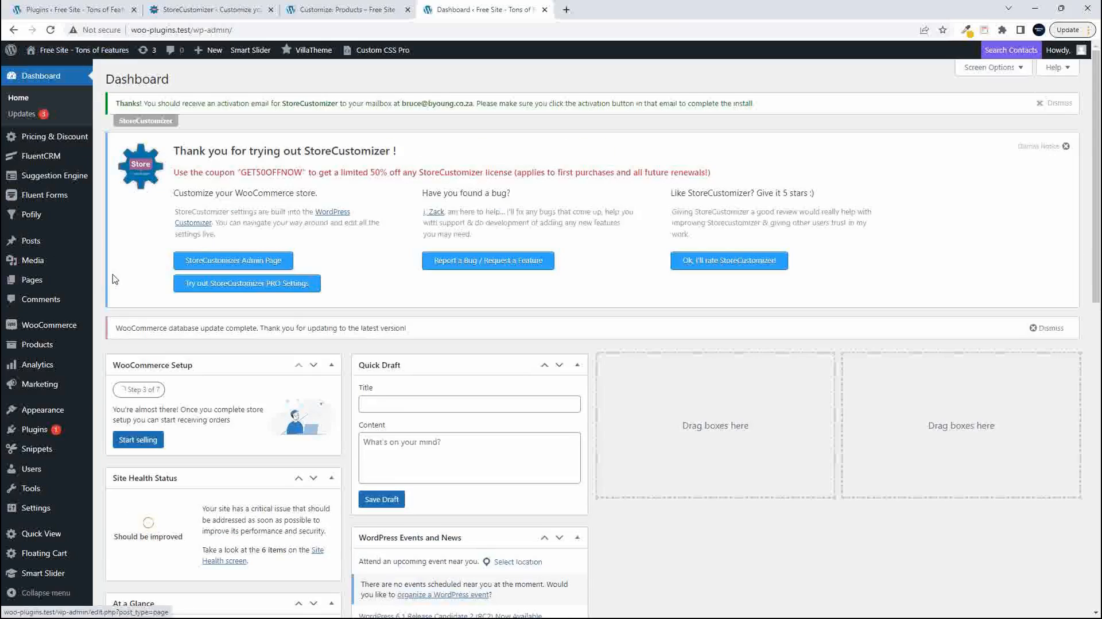
pyautogui.click(41, 347)
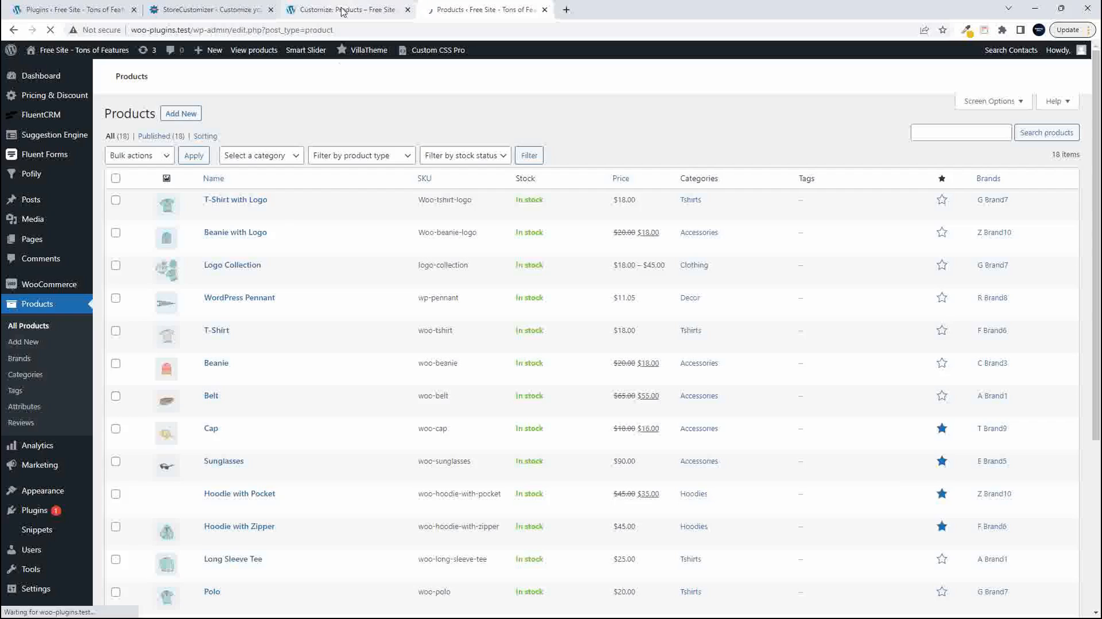
pyautogui.scroll(-5, 239, 307)
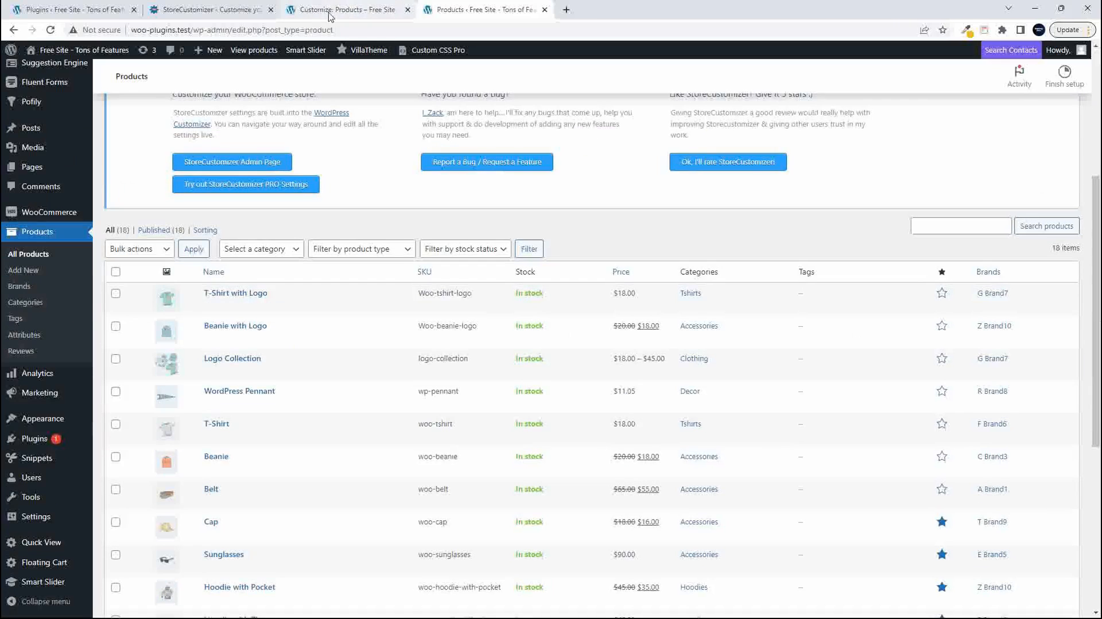
pyautogui.click(324, 14)
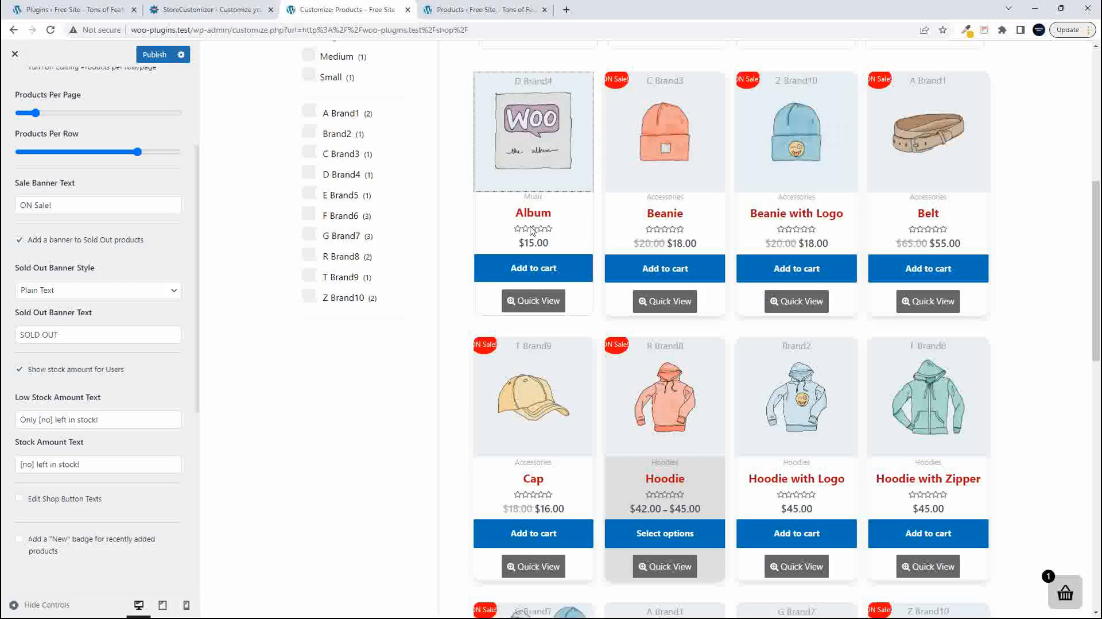
pyautogui.click(459, 10)
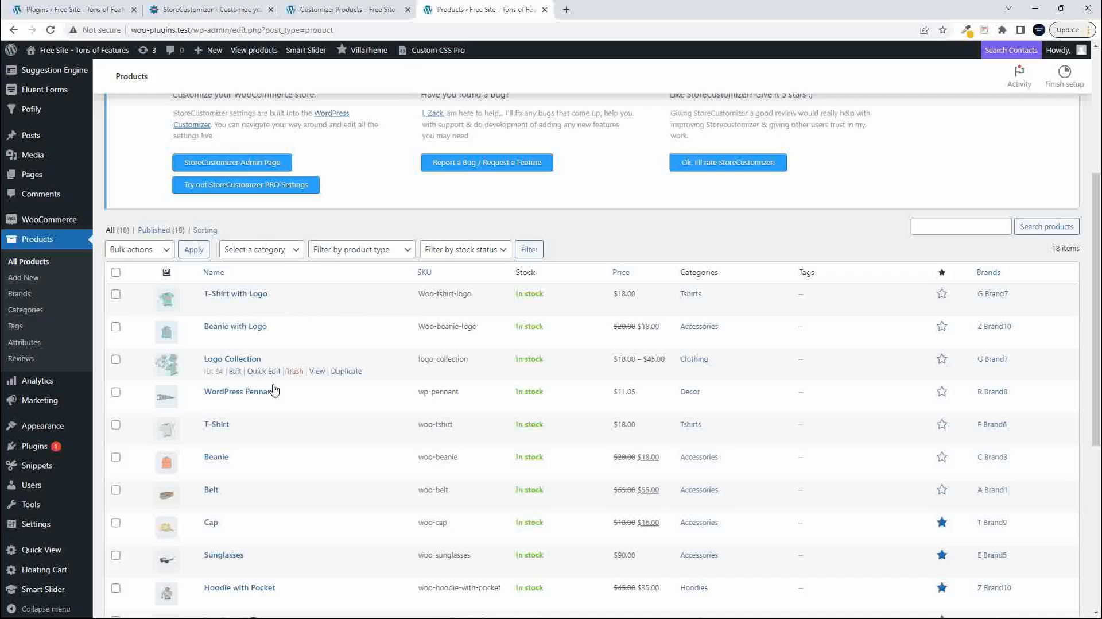
# - Quick edit the Album product to enable Manage stock with a stock quantity of 5, and update it
pyautogui.scroll(-6, 298, 396)
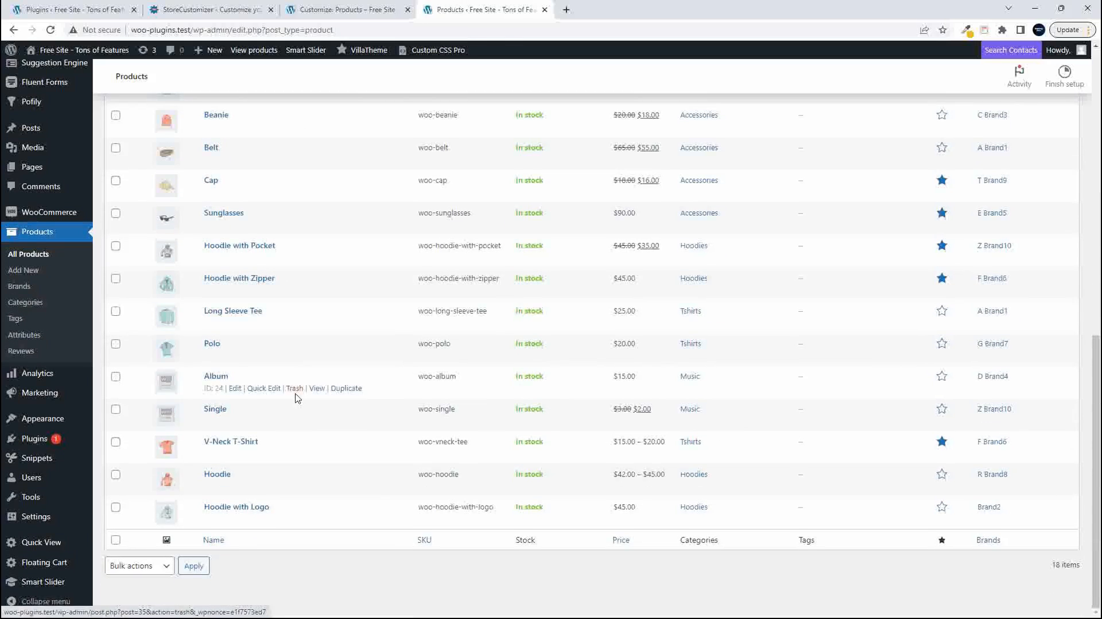
pyautogui.click(262, 388)
pyautogui.scroll(-5, 653, 488)
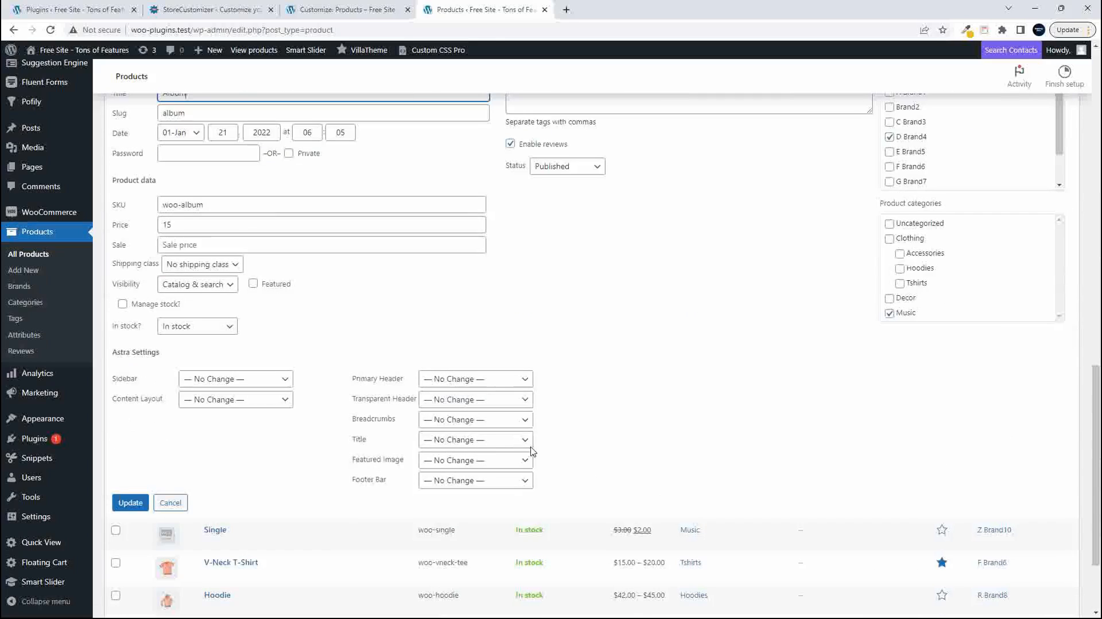
pyautogui.click(122, 304)
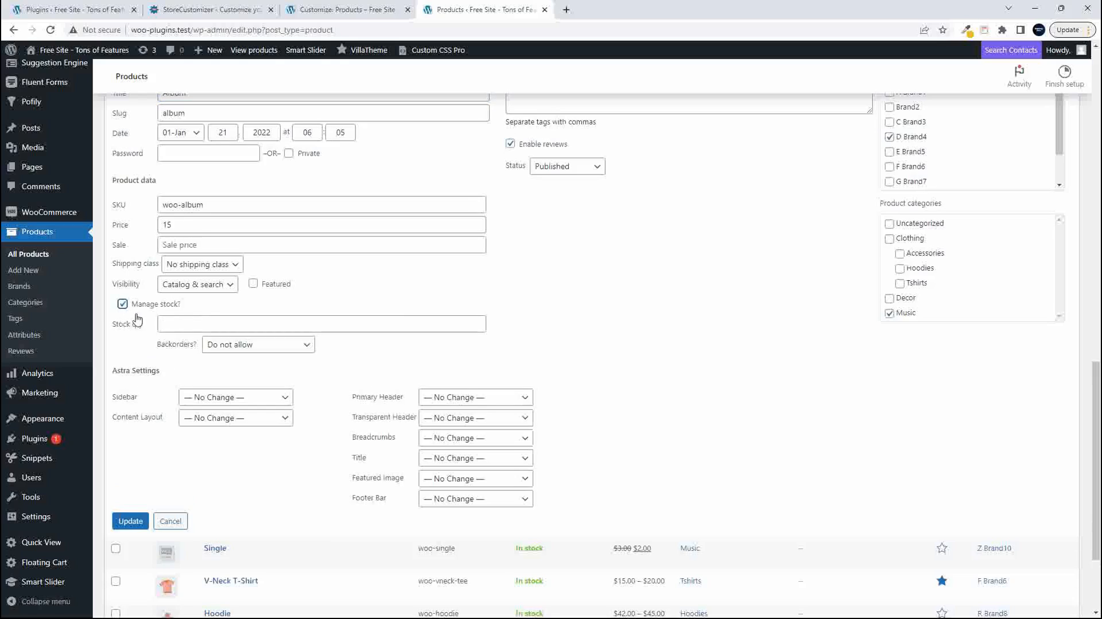
pyautogui.click(202, 325)
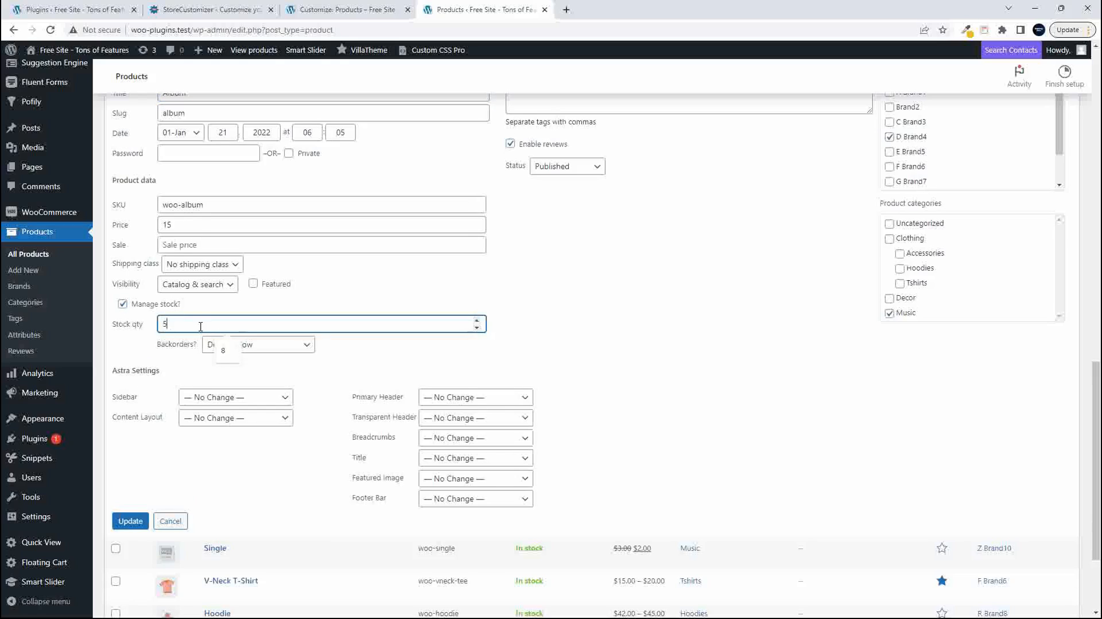
pyautogui.click(130, 521)
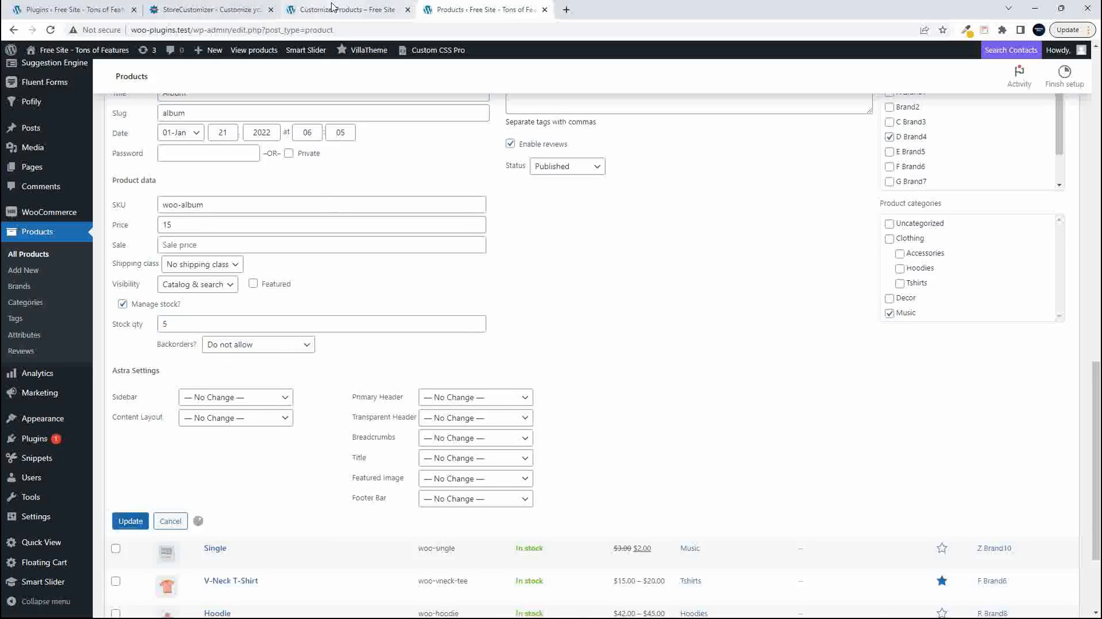
# - Look for the Album product's stock amount in the Customizer preview and on the live Shop page
pyautogui.click(332, 7)
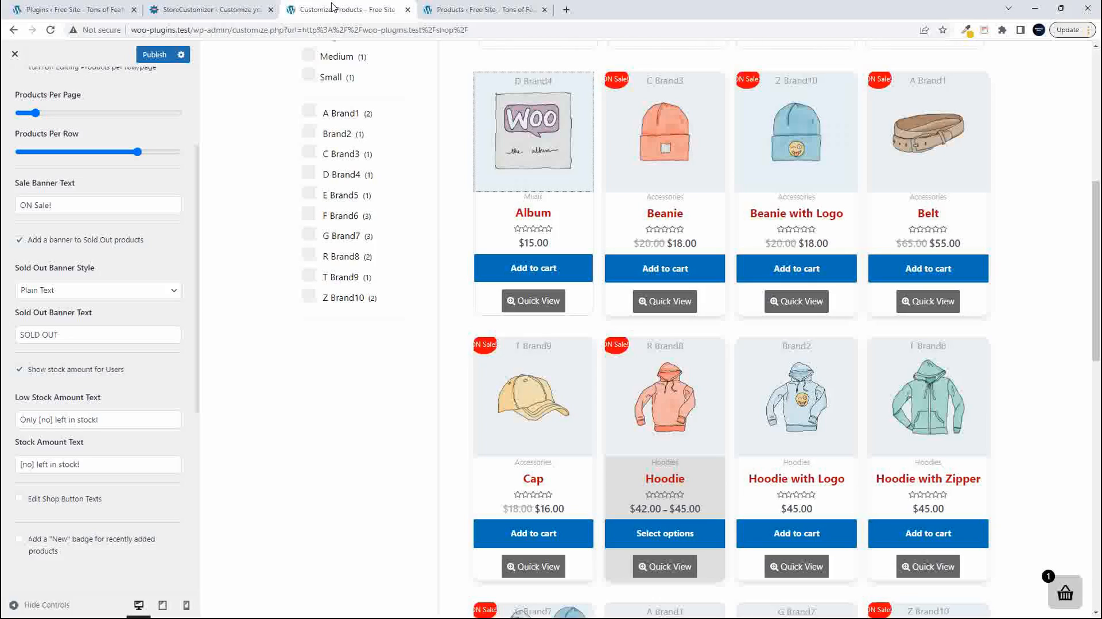
pyautogui.click(472, 15)
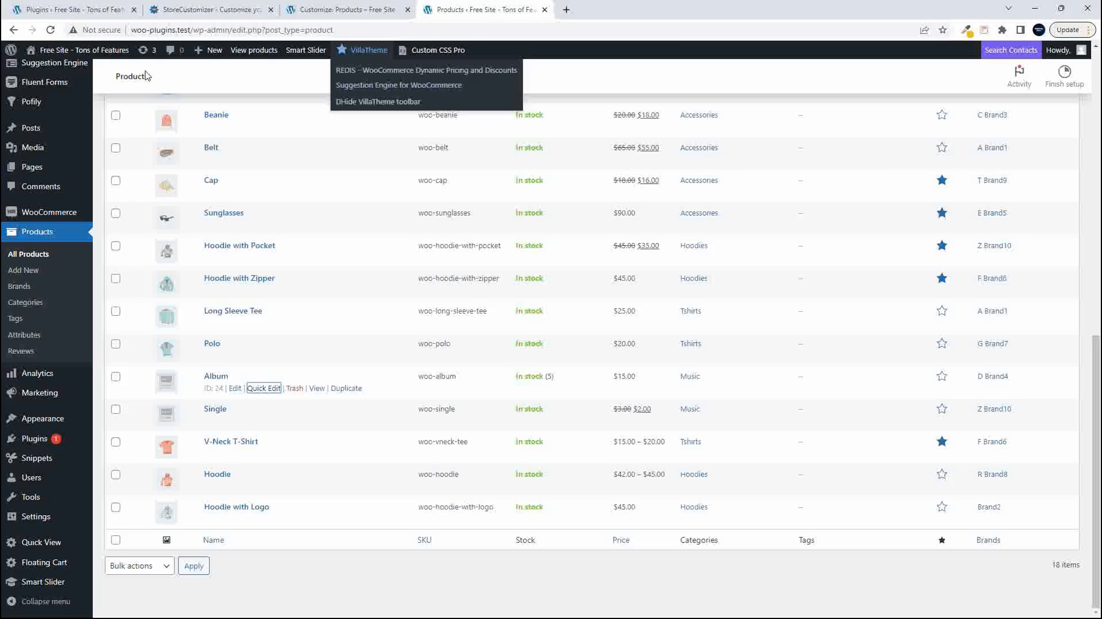
pyautogui.click(89, 53)
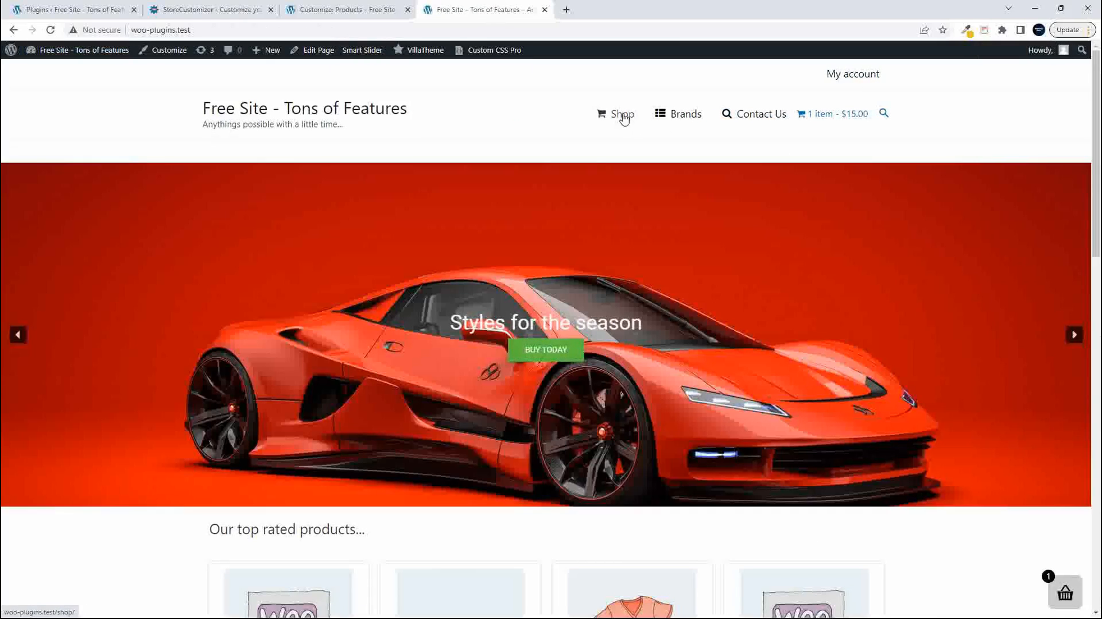
pyautogui.click(624, 117)
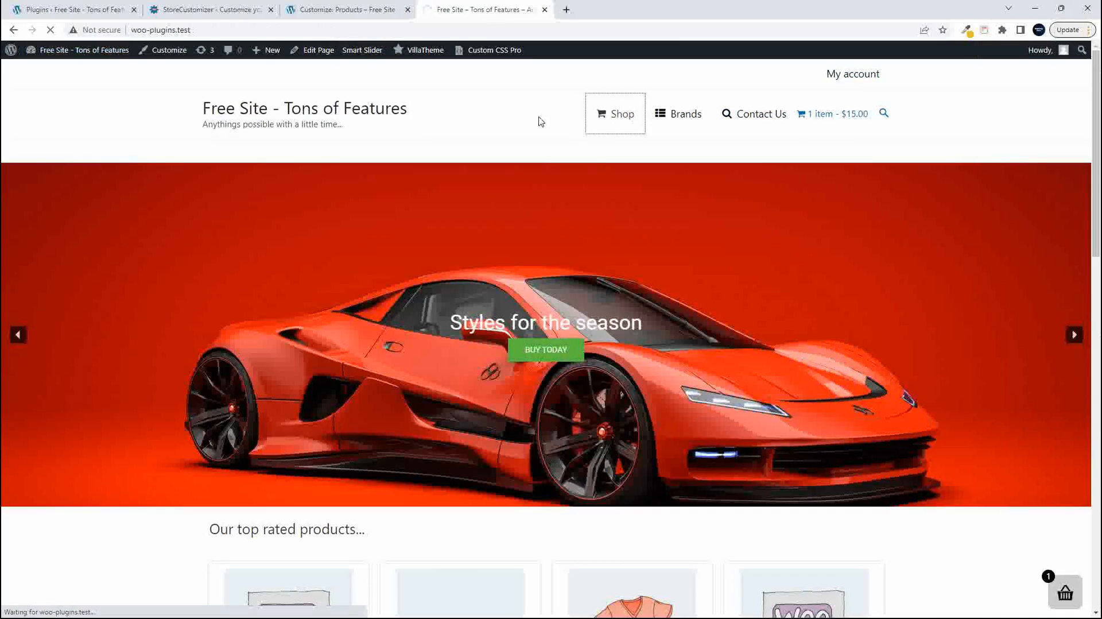
pyautogui.scroll(-5, 604, 305)
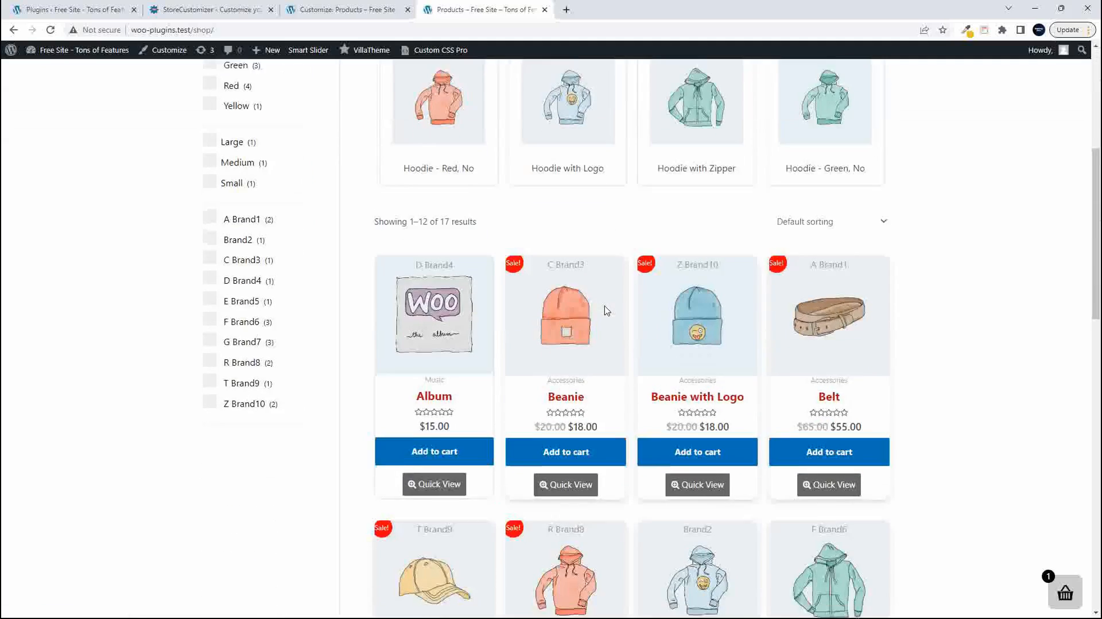
pyautogui.scroll(-2, 468, 348)
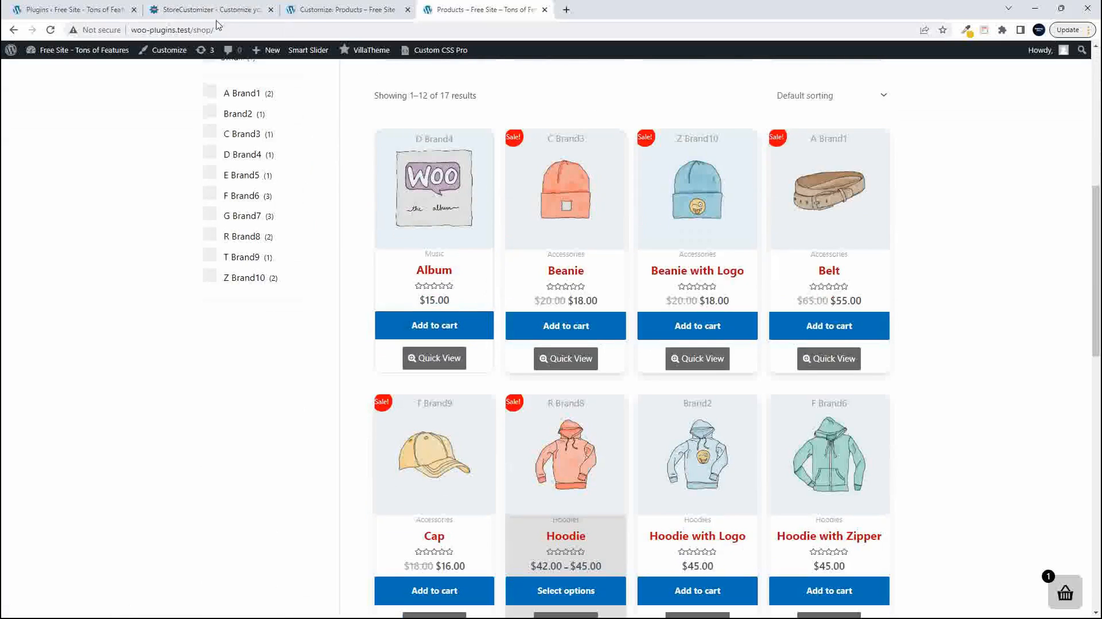
# - Return to the Customizer and publish the shop page changes
pyautogui.click(75, 12)
pyautogui.click(313, 11)
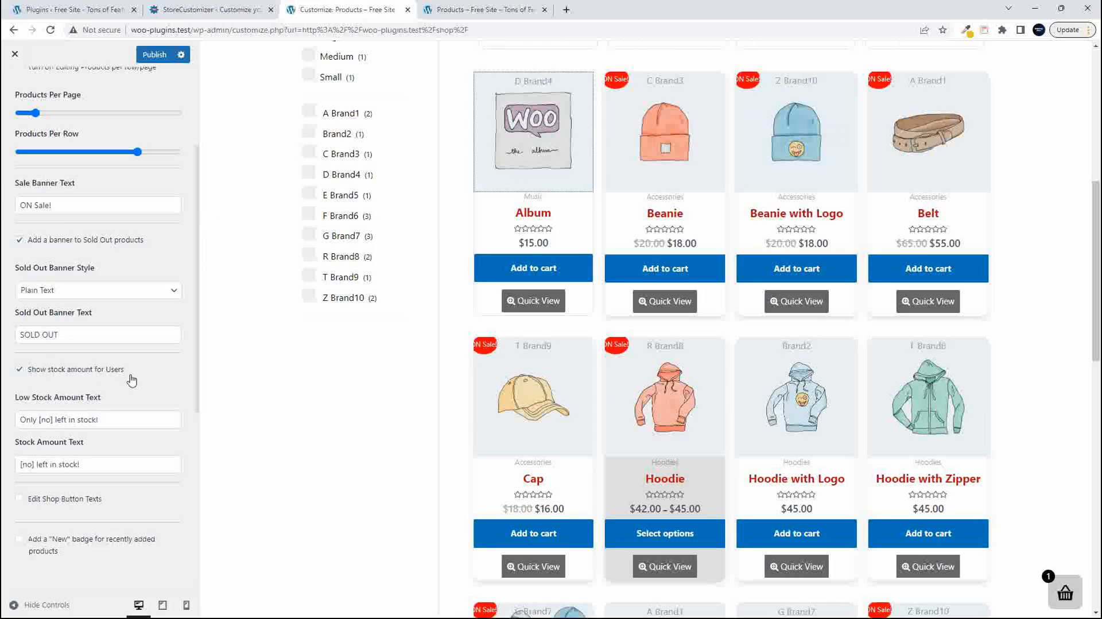
pyautogui.scroll(-3, 73, 389)
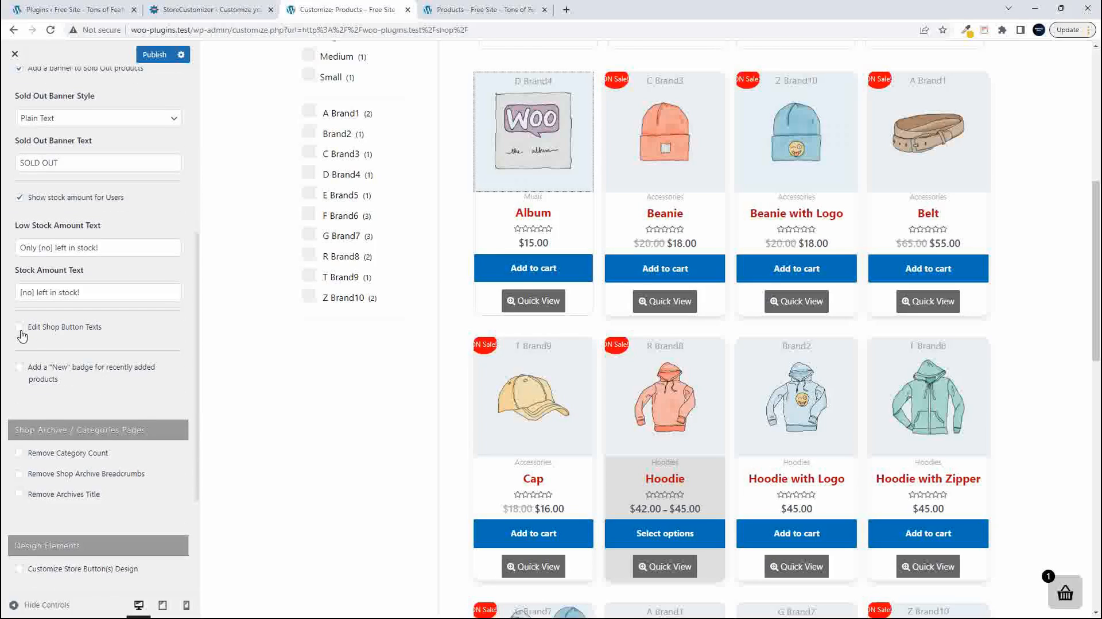
pyautogui.click(153, 55)
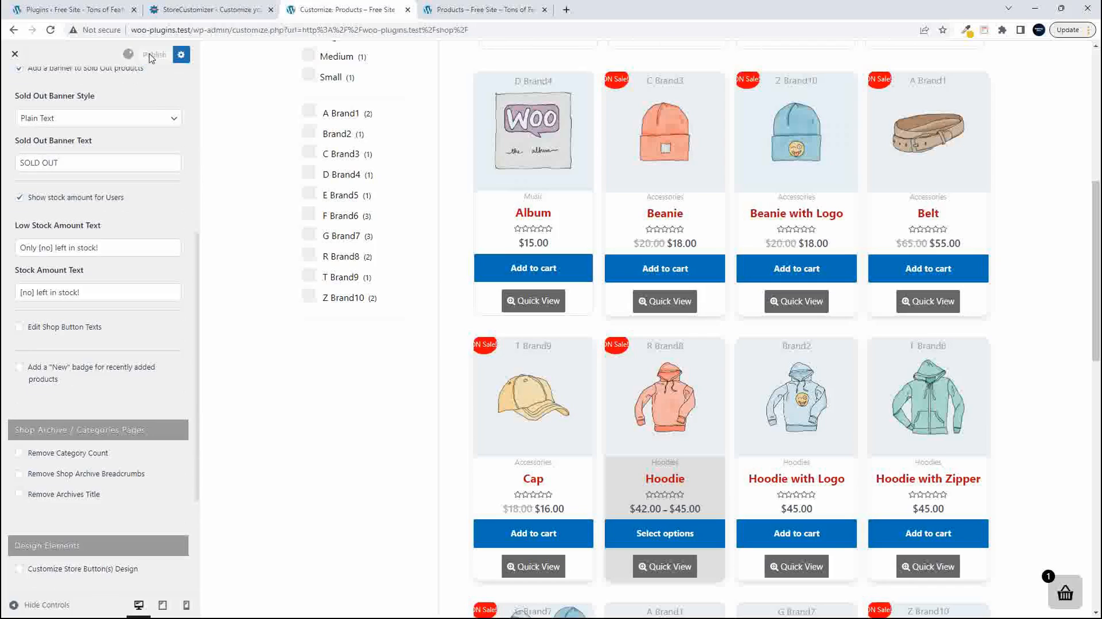
# - Reload the live Shop page and examine the stock text beneath the Album product
pyautogui.click(448, 16)
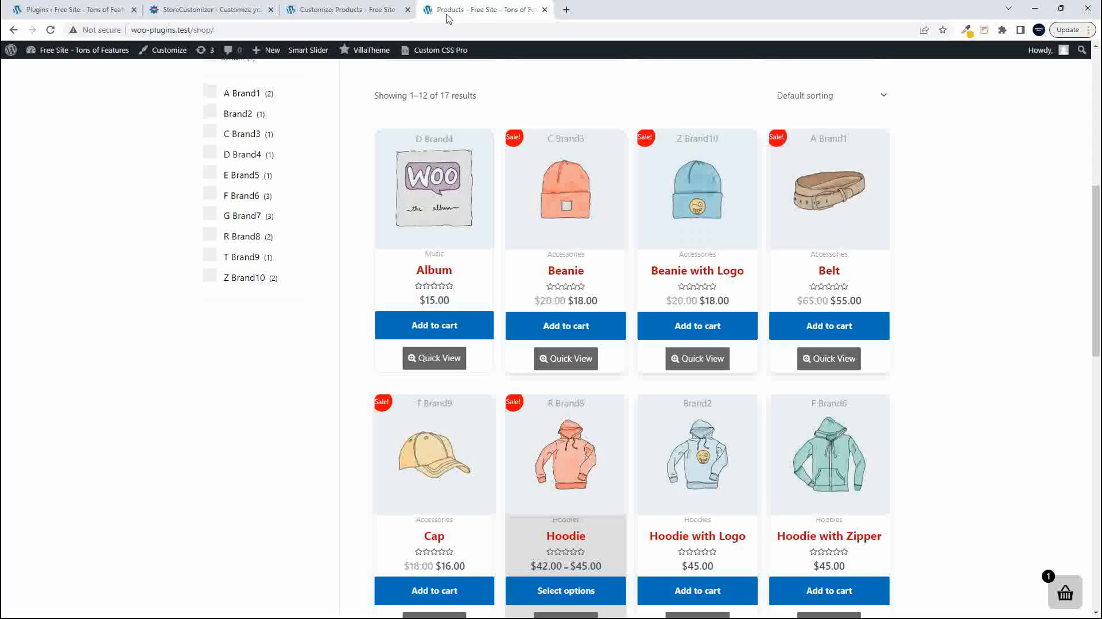
pyautogui.click(51, 31)
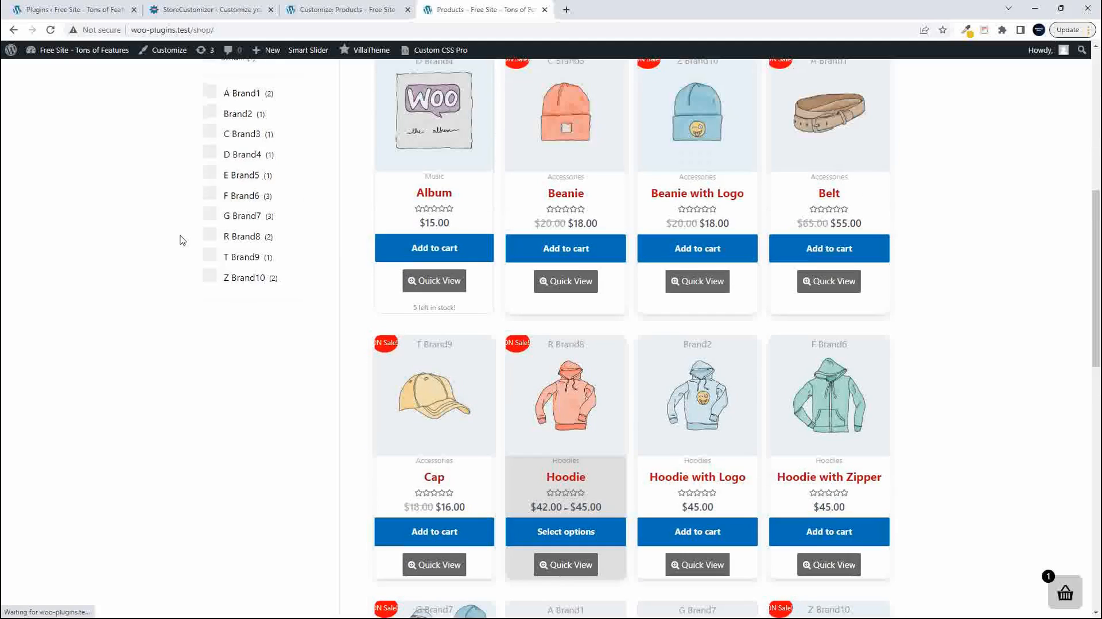
pyautogui.scroll(2, 228, 277)
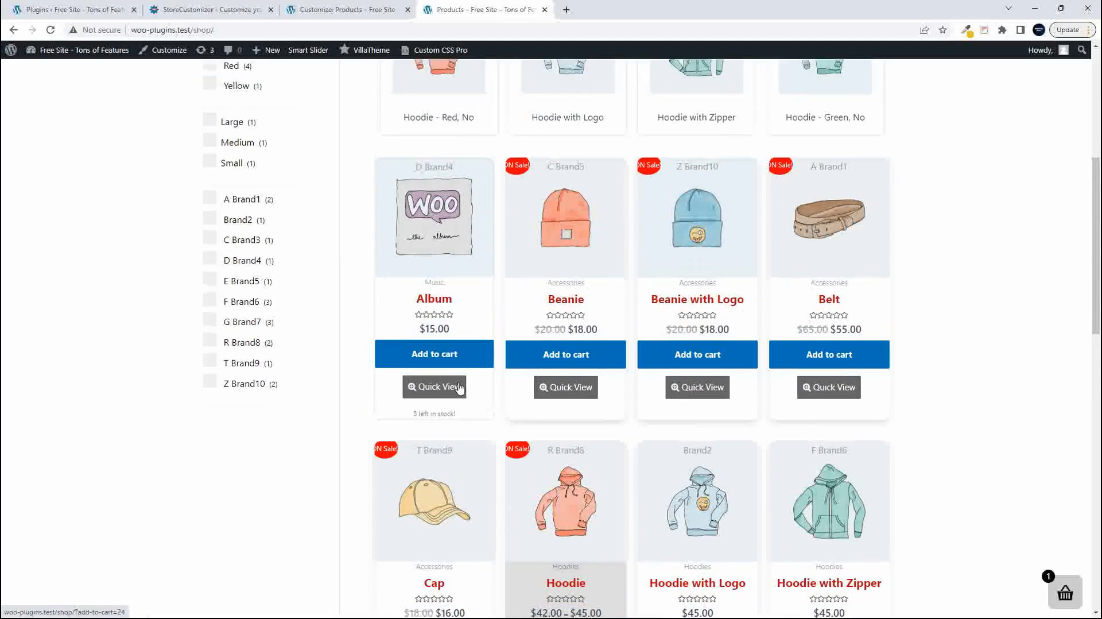
pyautogui.moveTo(411, 462); pyautogui.dragTo(464, 462)
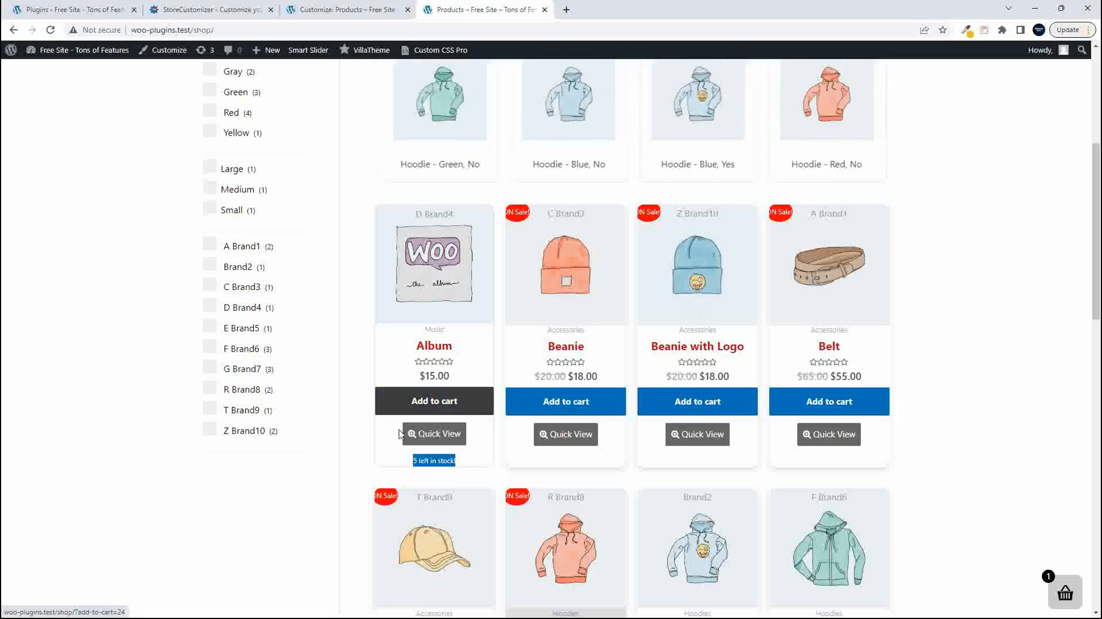
pyautogui.click(390, 460)
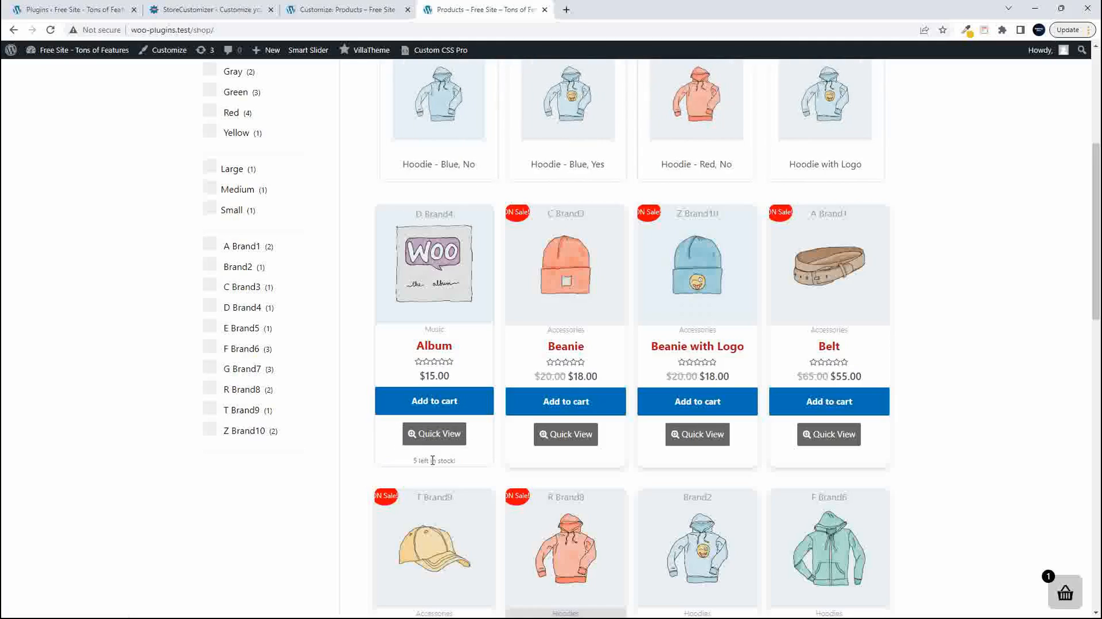
pyautogui.moveTo(410, 461); pyautogui.dragTo(465, 462)
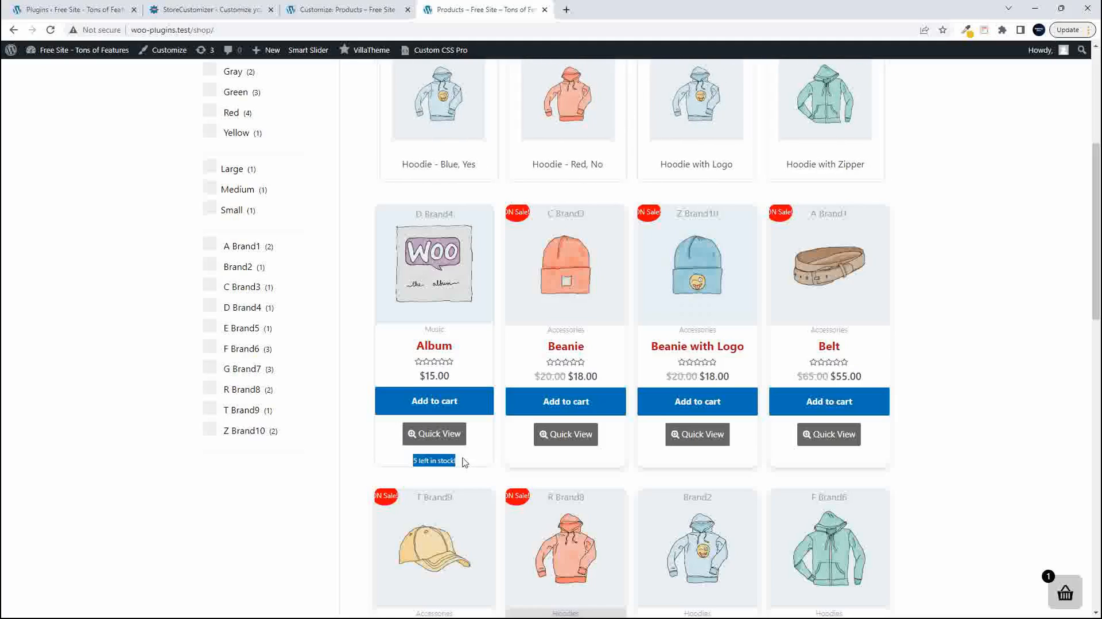
# - Back in the Customizer, enable Edit Shop Button Texts and set the Simple Product Button Text to "Buy NOW"
pyautogui.click(336, 10)
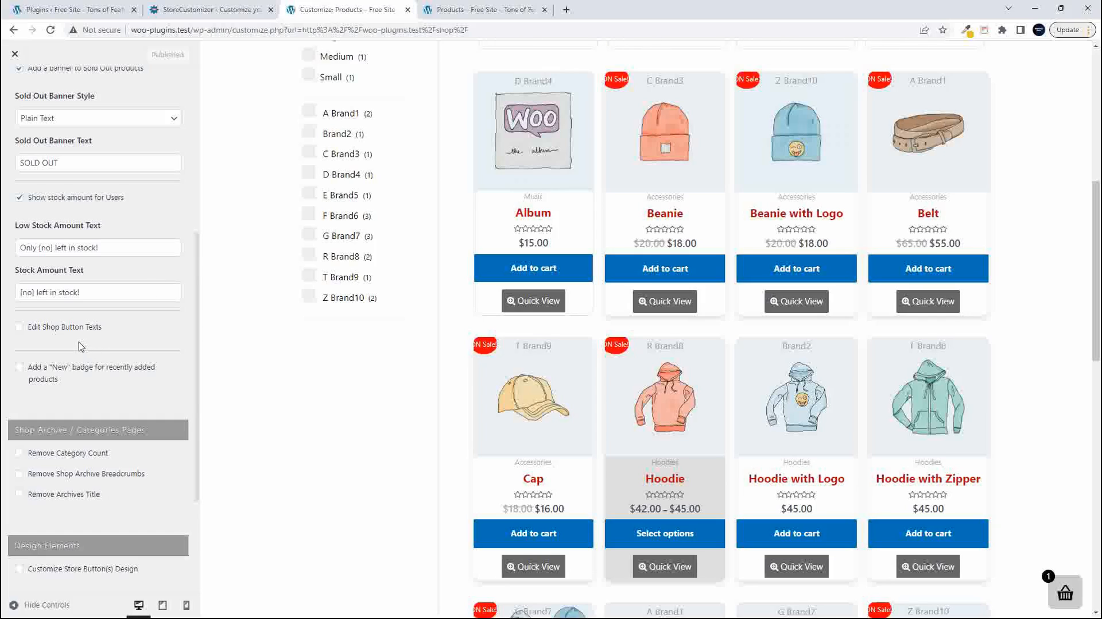
pyautogui.scroll(-2, 79, 346)
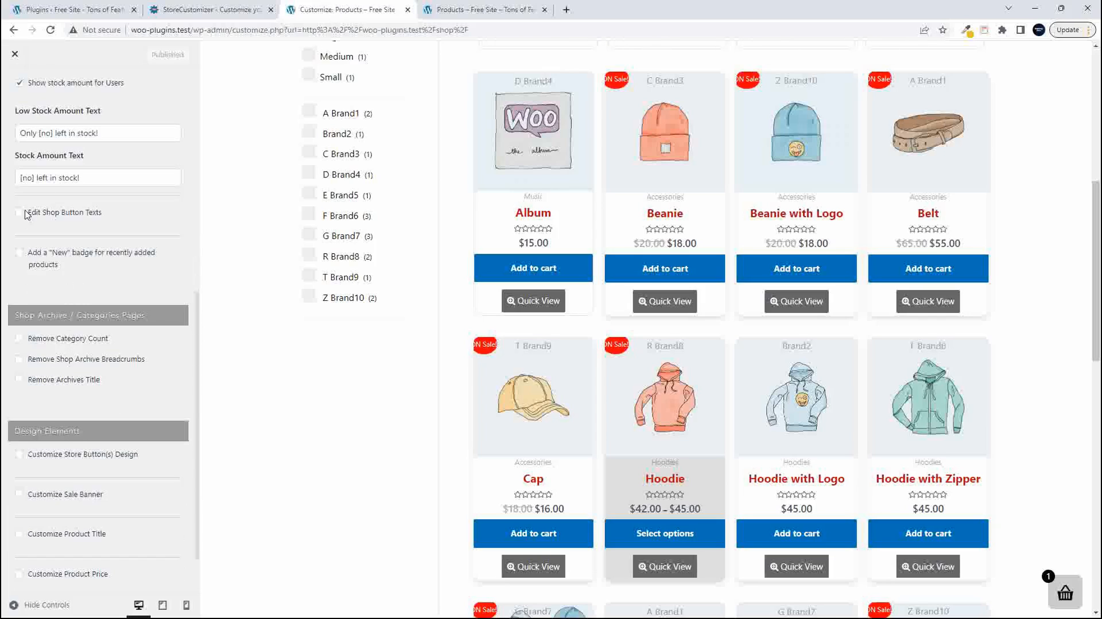
pyautogui.click(20, 214)
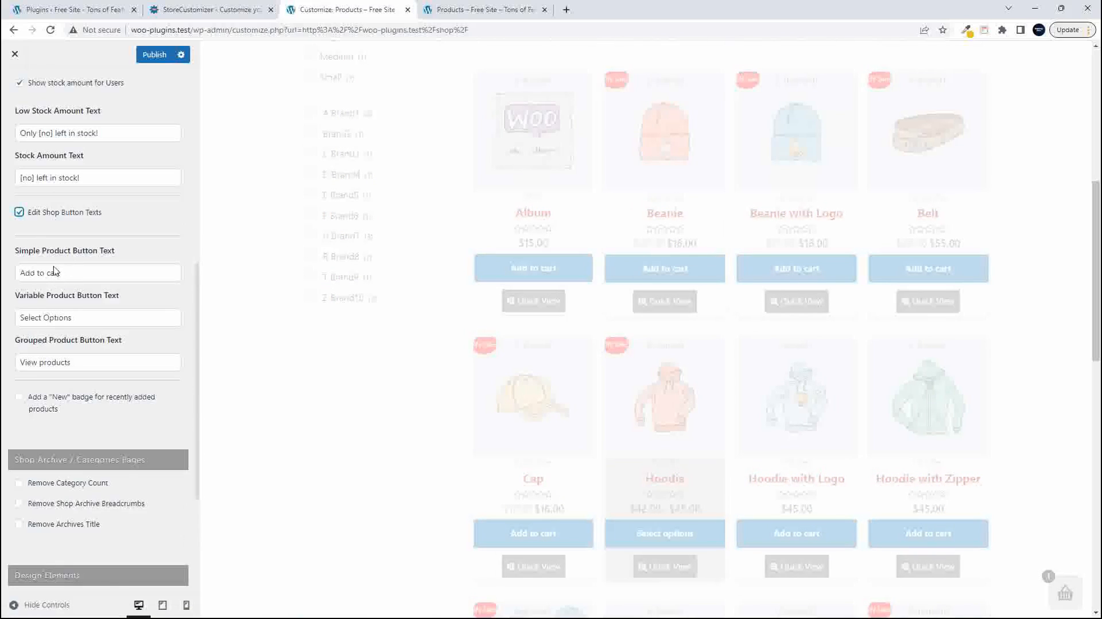
pyautogui.tripleClick(18, 271)
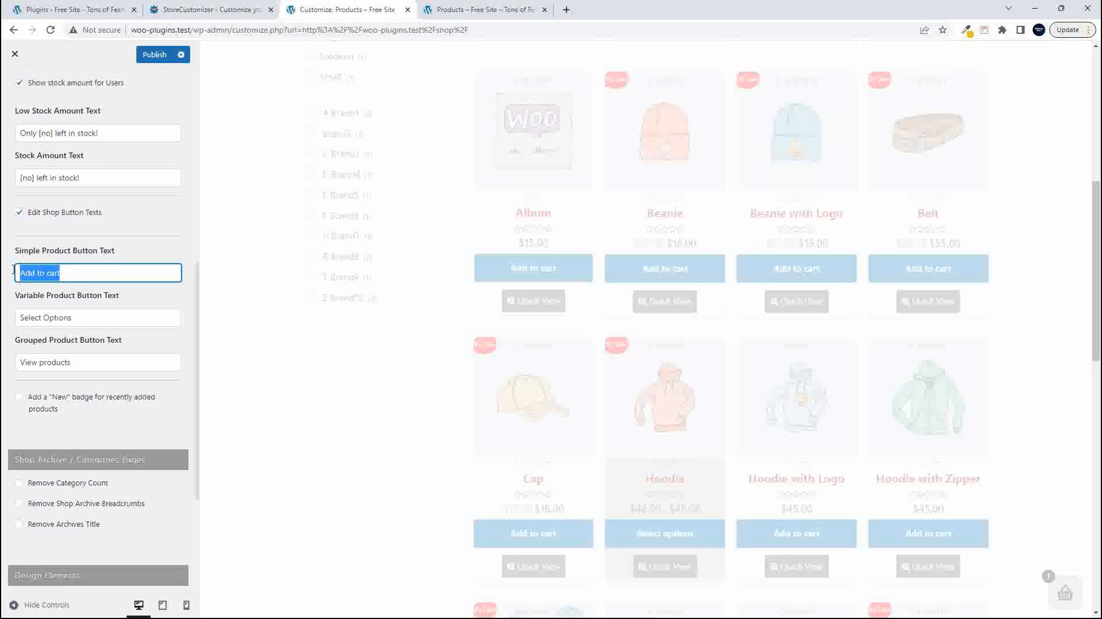
pyautogui.write('Buy NOW')
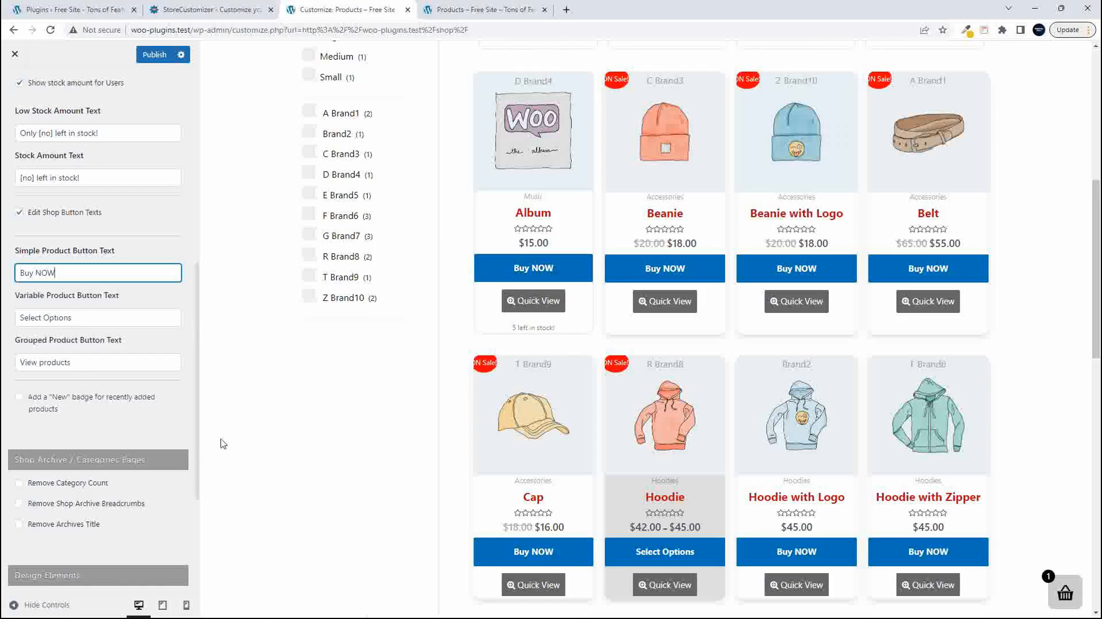
pyautogui.click(44, 316)
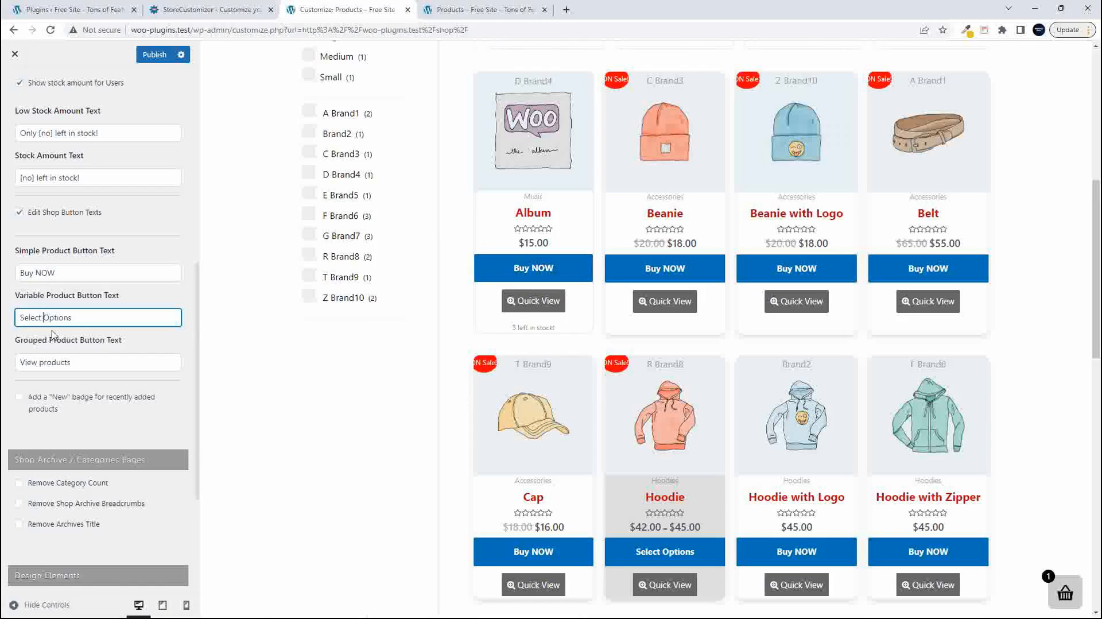
# - Set the Variable Product Button Text to "Select Preferences" and the Grouped Product Button Text to "Grouped products"
pyautogui.write('Preferences')
pyautogui.press('Delete')
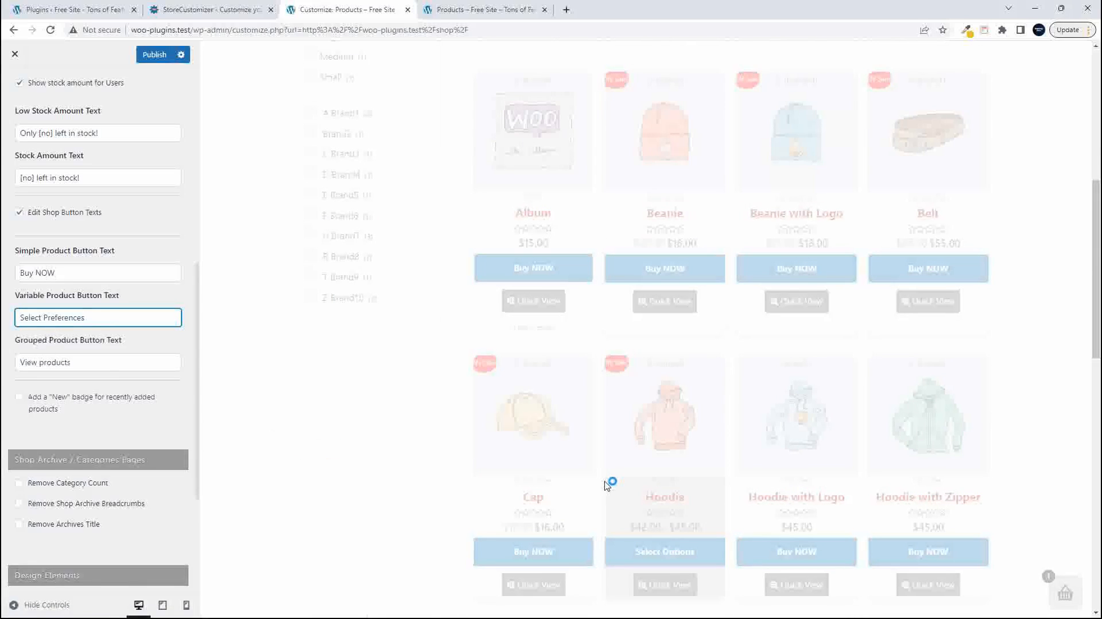
pyautogui.scroll(-6, 605, 551)
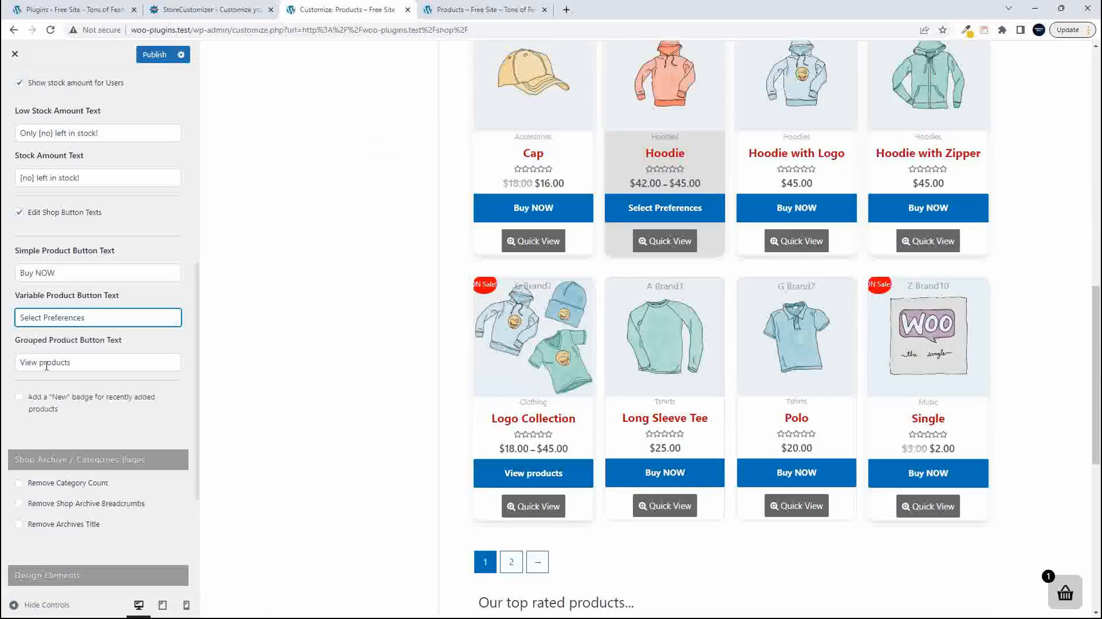
pyautogui.moveTo(40, 362); pyautogui.dragTo(3, 365)
pyautogui.write('Grouped')
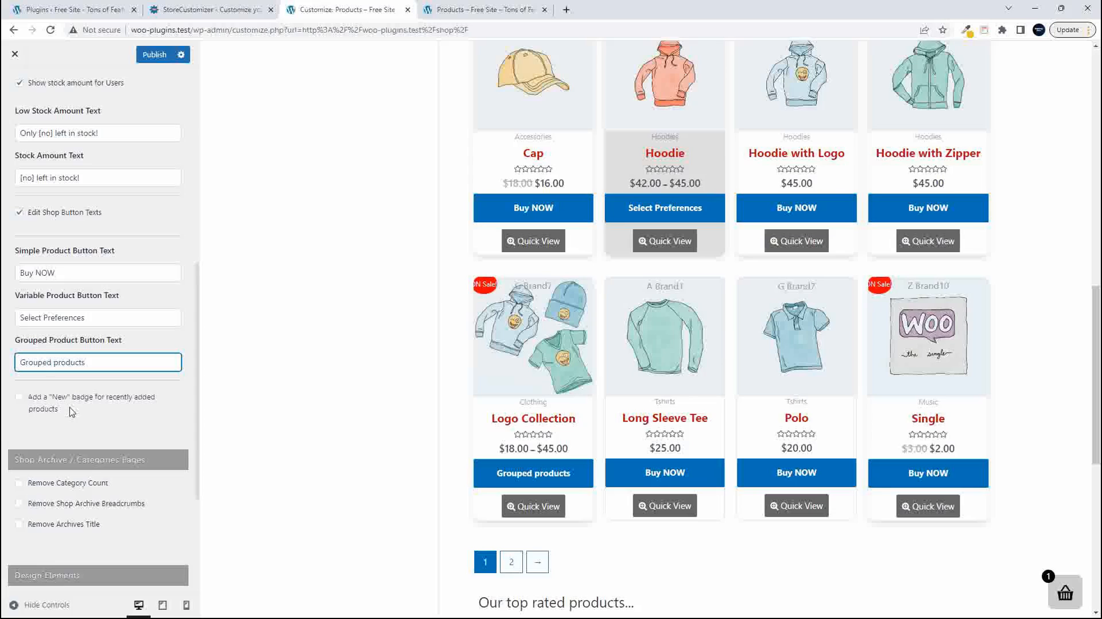
# - Enable the "New" badge for recently added products and set its Badge Position to Top Right
pyautogui.click(19, 401)
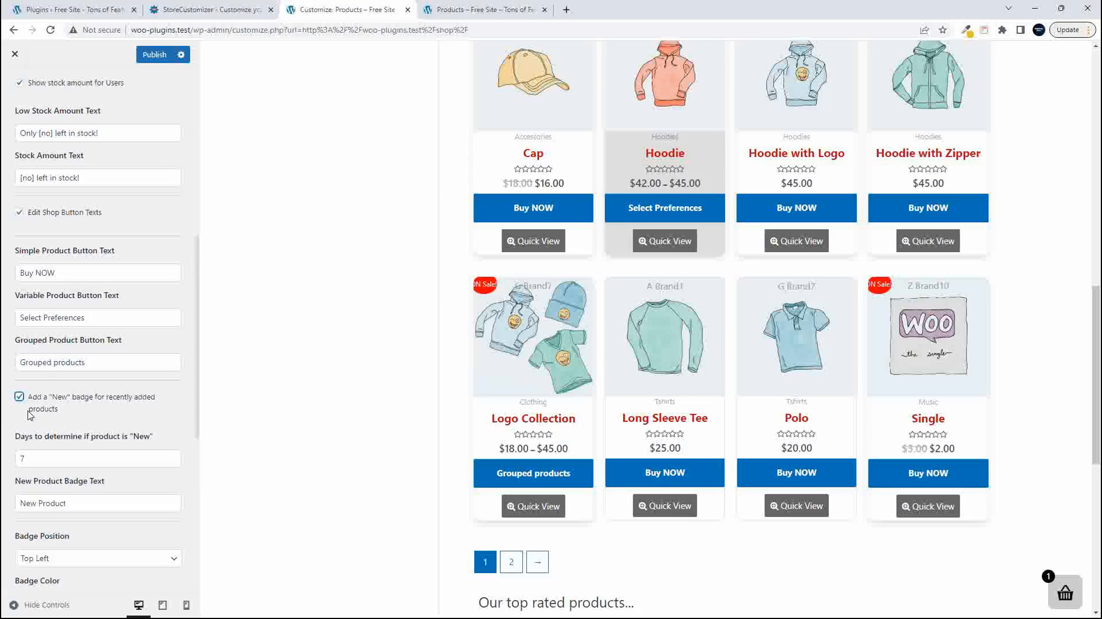
pyautogui.scroll(-3, 132, 422)
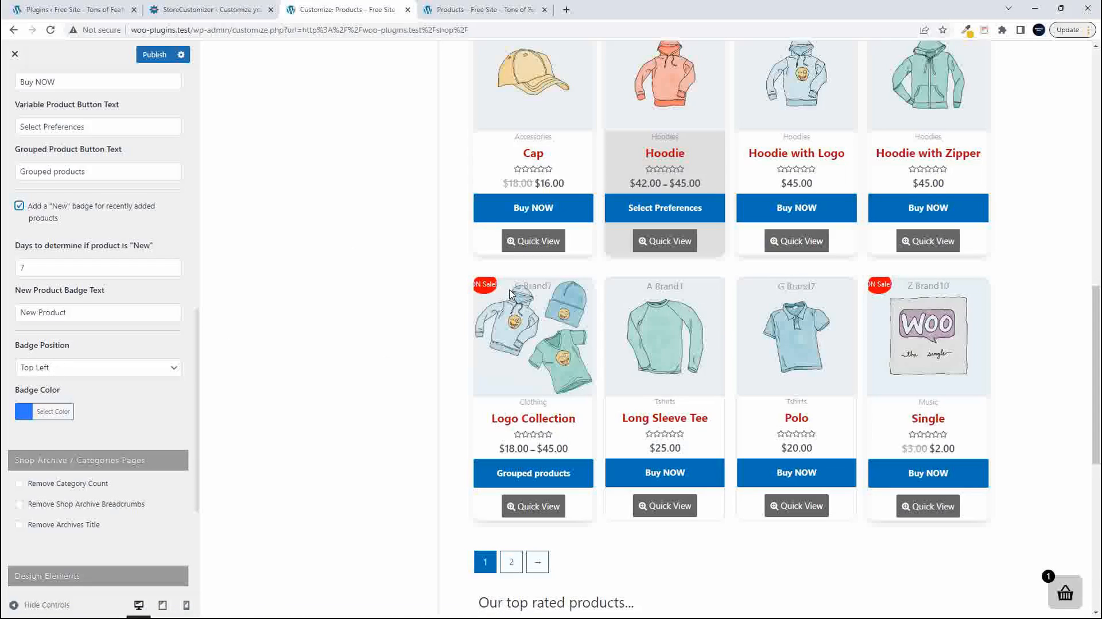
pyautogui.click(40, 373)
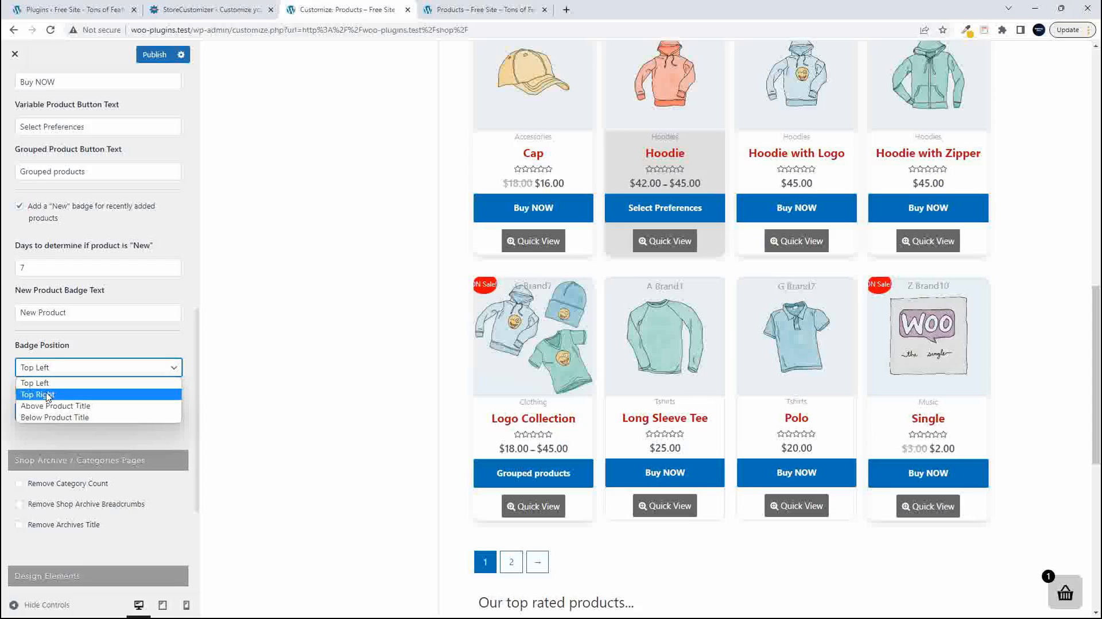
pyautogui.click(48, 395)
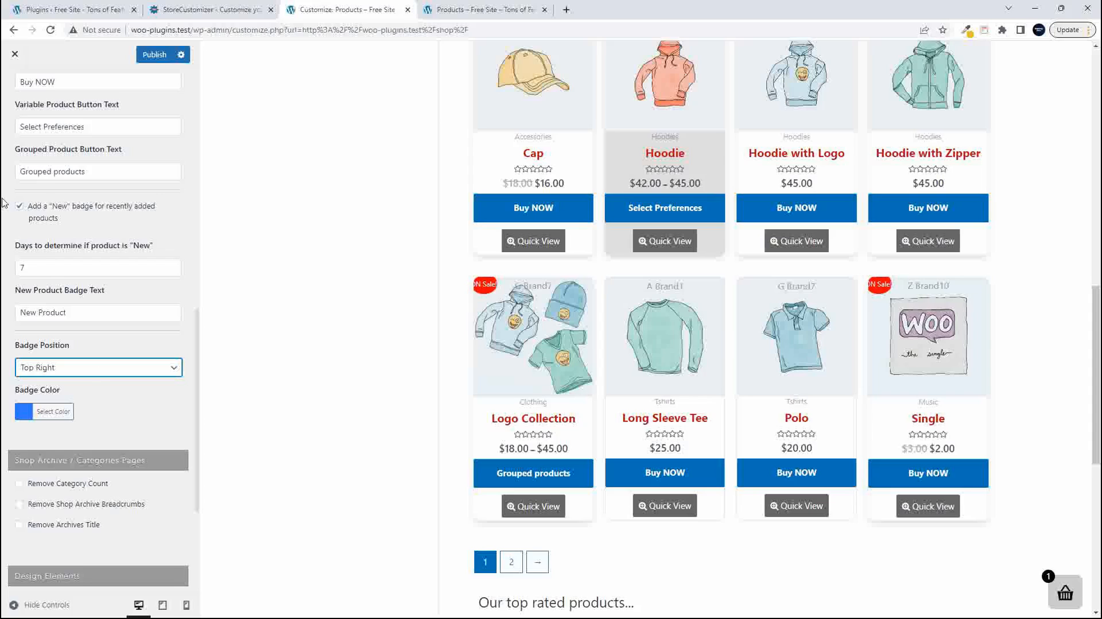
# - Set the number of days that determine if a product is "New" to 365 and check the preview
pyautogui.doubleClick(8, 268)
pyautogui.write('365')
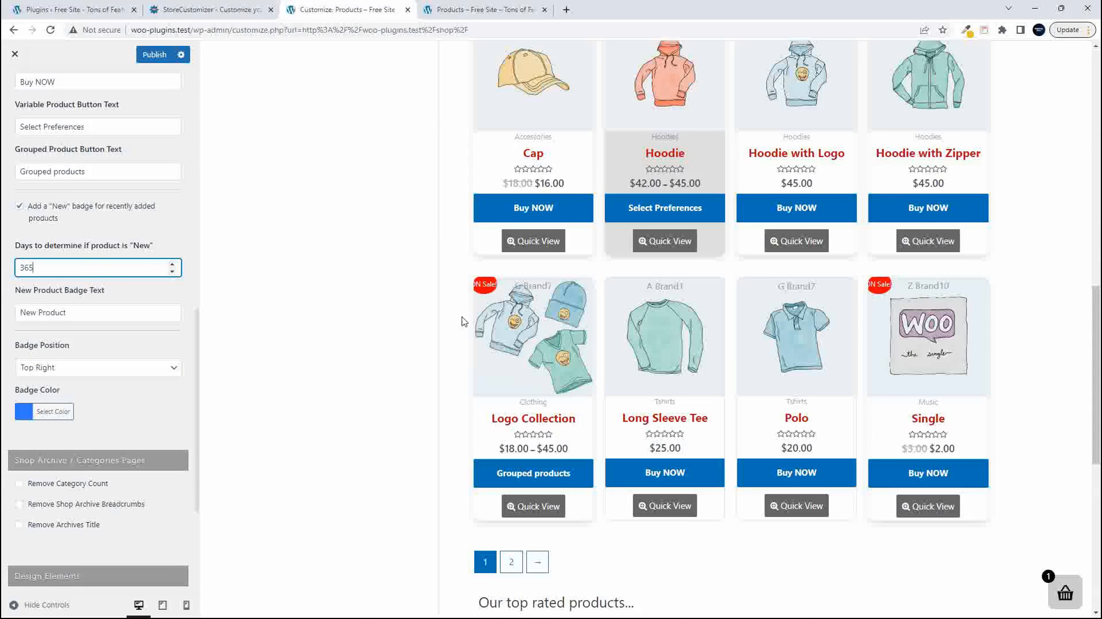
pyautogui.scroll(3, 471, 324)
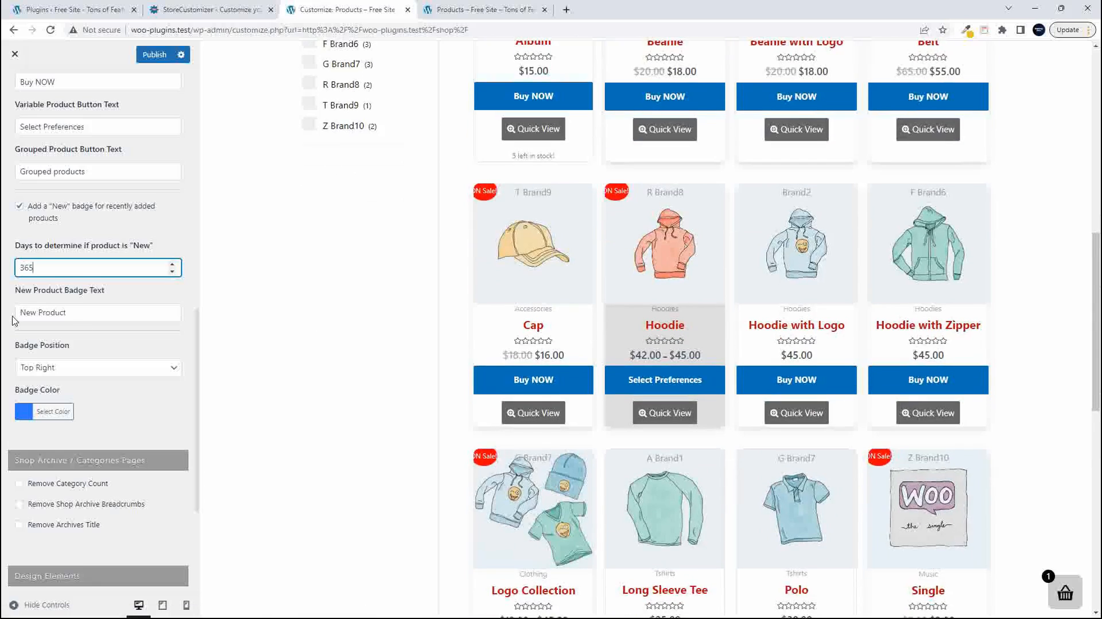
# - Set the number of days that determine if a product is "New" to 720
pyautogui.moveTo(47, 267); pyautogui.dragTo(3, 256)
pyautogui.write('720')
pyautogui.scroll(7, 712, 467)
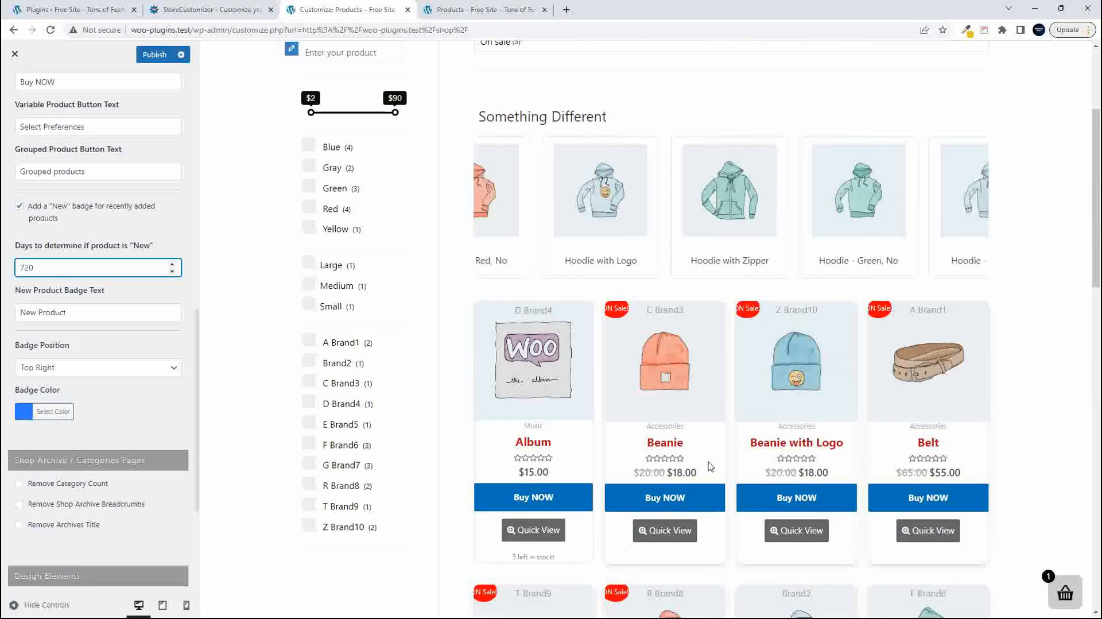
# - Look through the previewed product grid and the top rated products carousel for "New" badges
pyautogui.scroll(-13, 712, 467)
pyautogui.scroll(-1, 711, 466)
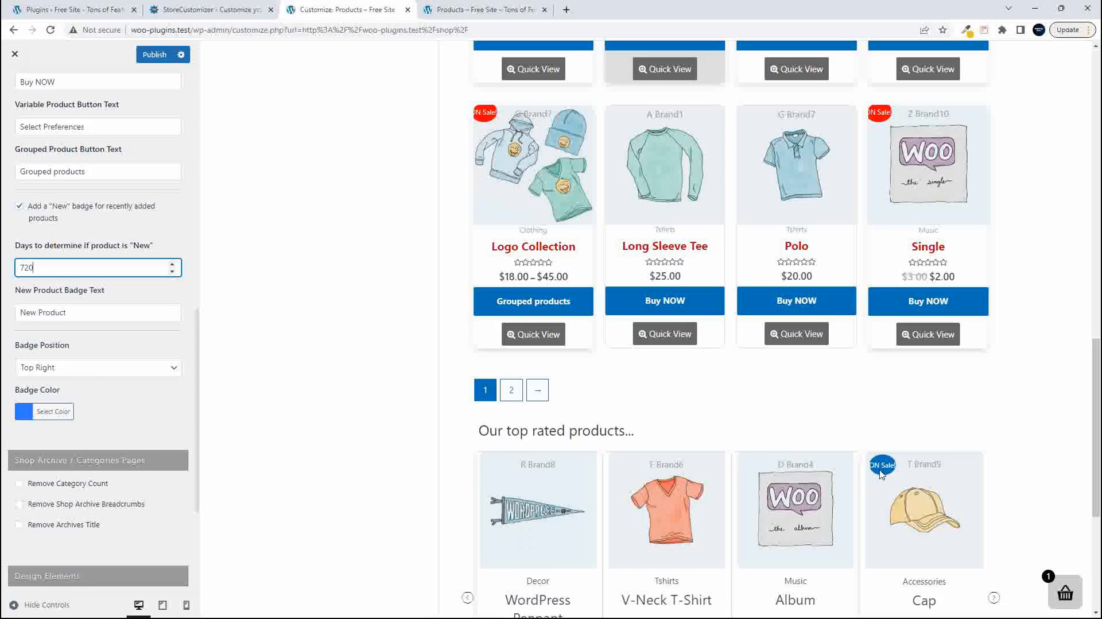
pyautogui.scroll(-4, 884, 470)
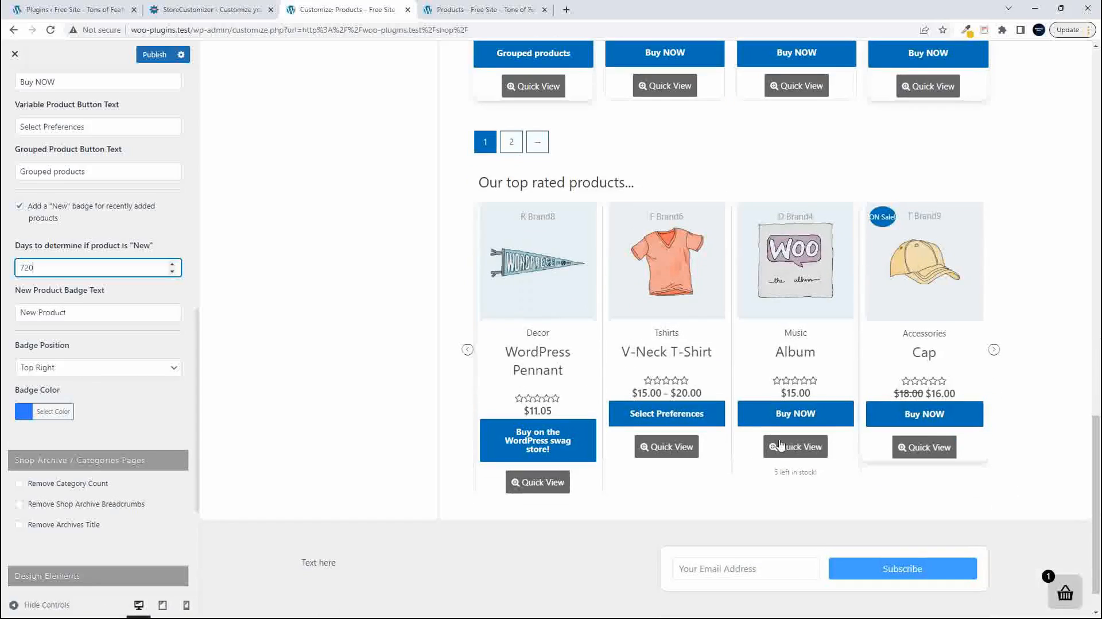
pyautogui.click(994, 350)
pyautogui.click(995, 351)
pyautogui.click(995, 351)
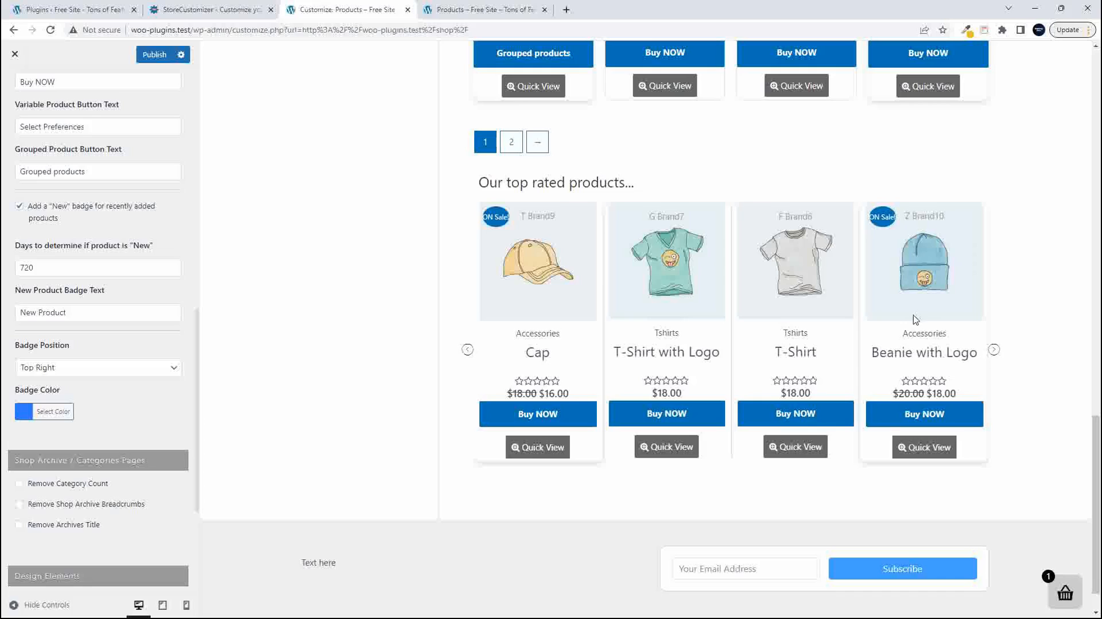
pyautogui.scroll(2, 893, 356)
pyautogui.scroll(8, 873, 359)
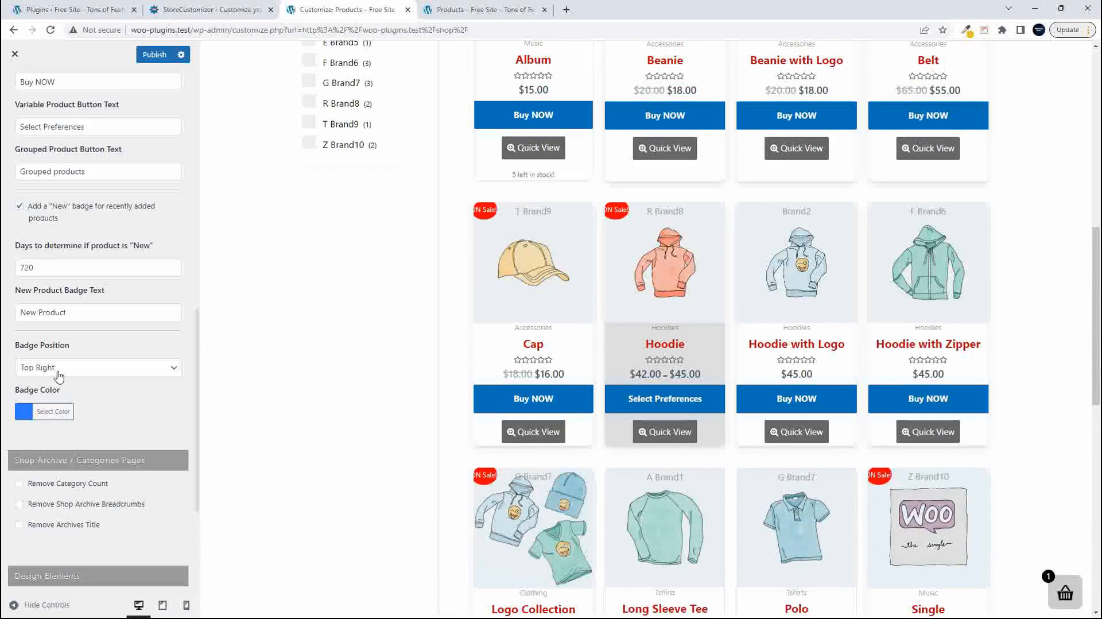
# - Publish the button text and "New" badge changes
pyautogui.scroll(-2, 111, 394)
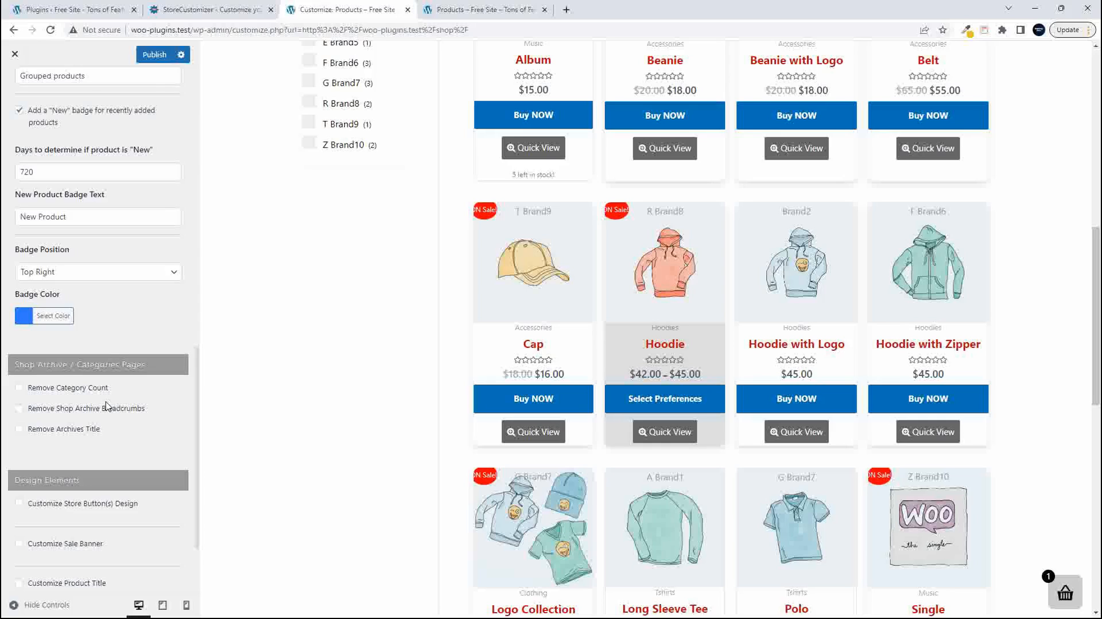
pyautogui.click(153, 56)
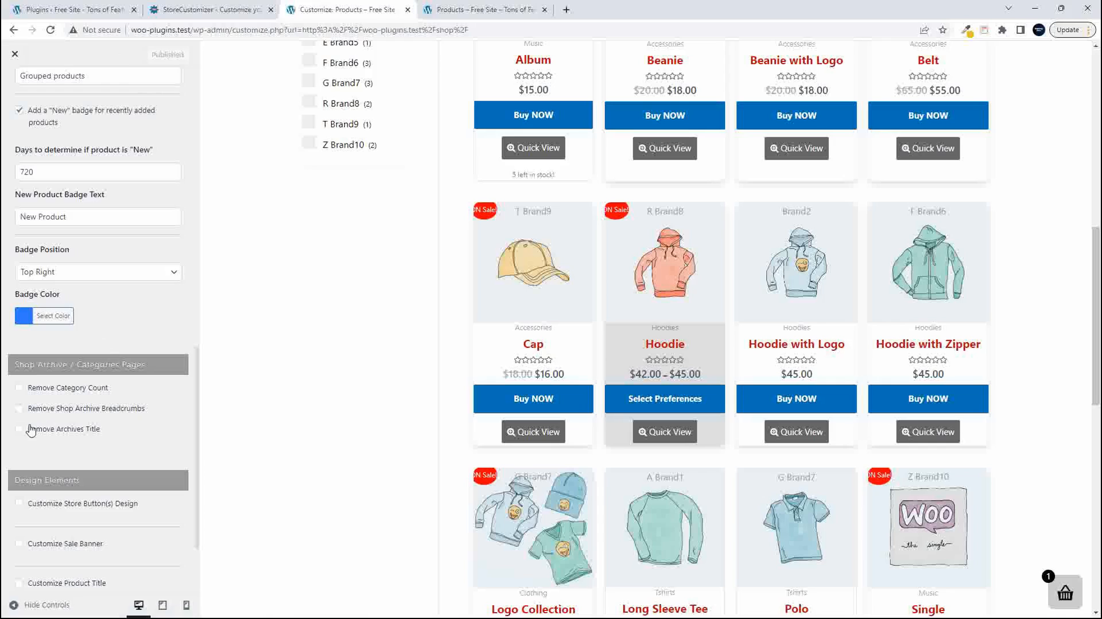
# - Show the Accessories category in the preview and examine its breadcrumbs, title area and products
pyautogui.scroll(10, 359, 436)
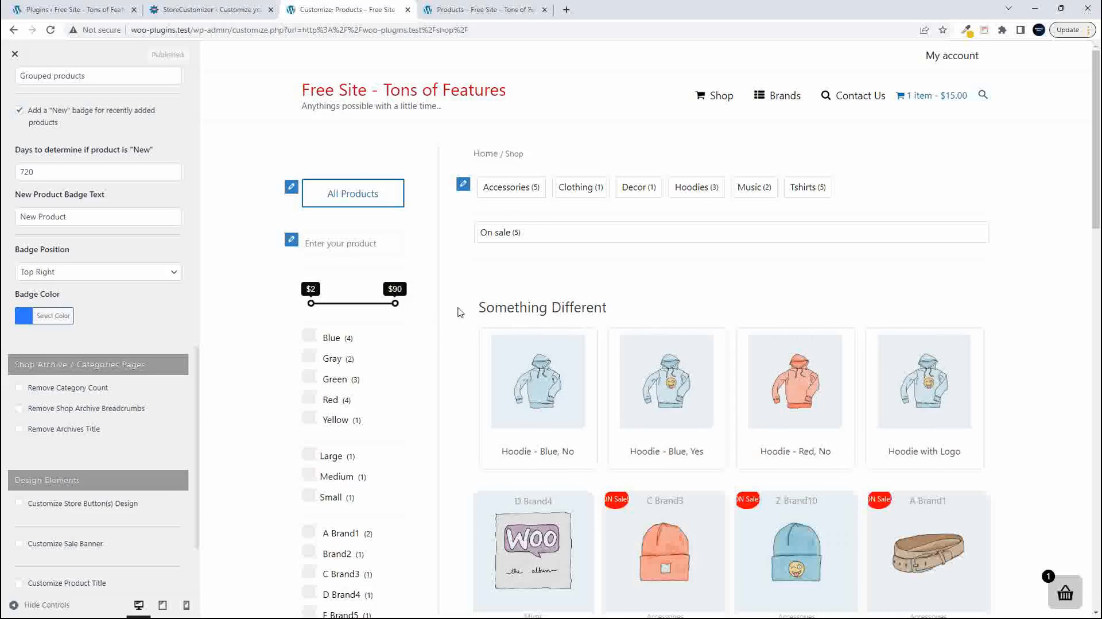
pyautogui.click(520, 194)
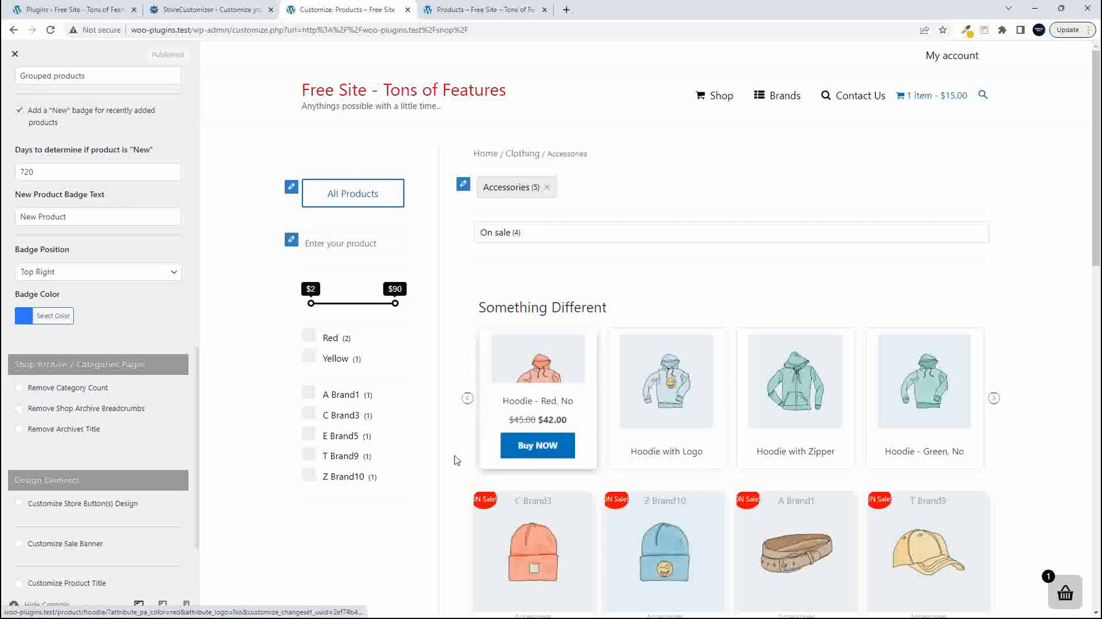
pyautogui.scroll(-6, 574, 493)
pyautogui.scroll(6, 575, 497)
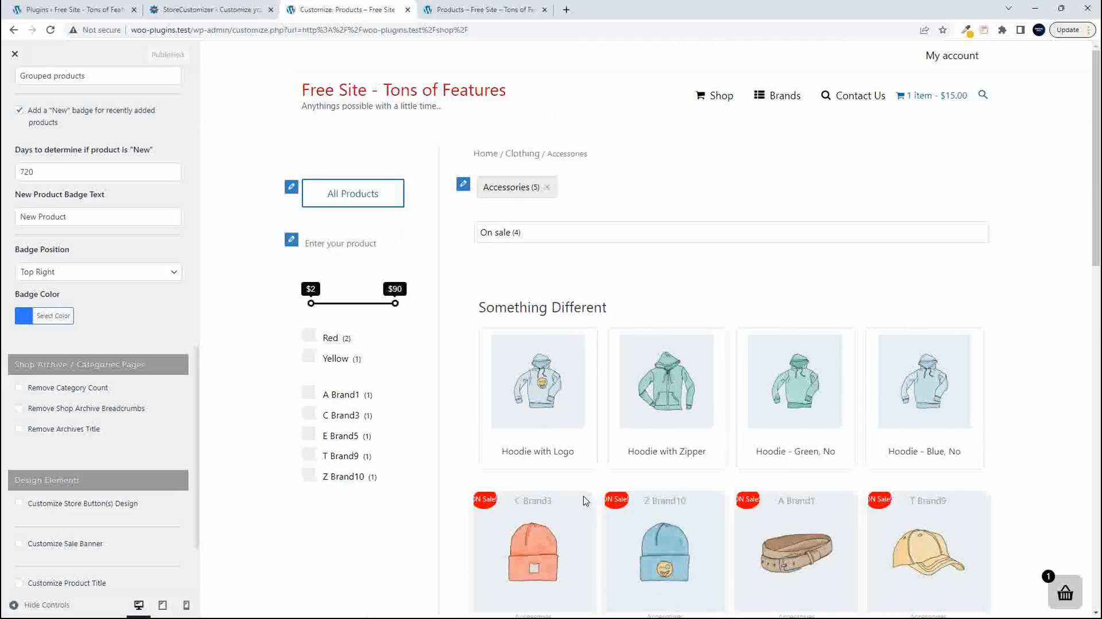
pyautogui.scroll(-6, 601, 505)
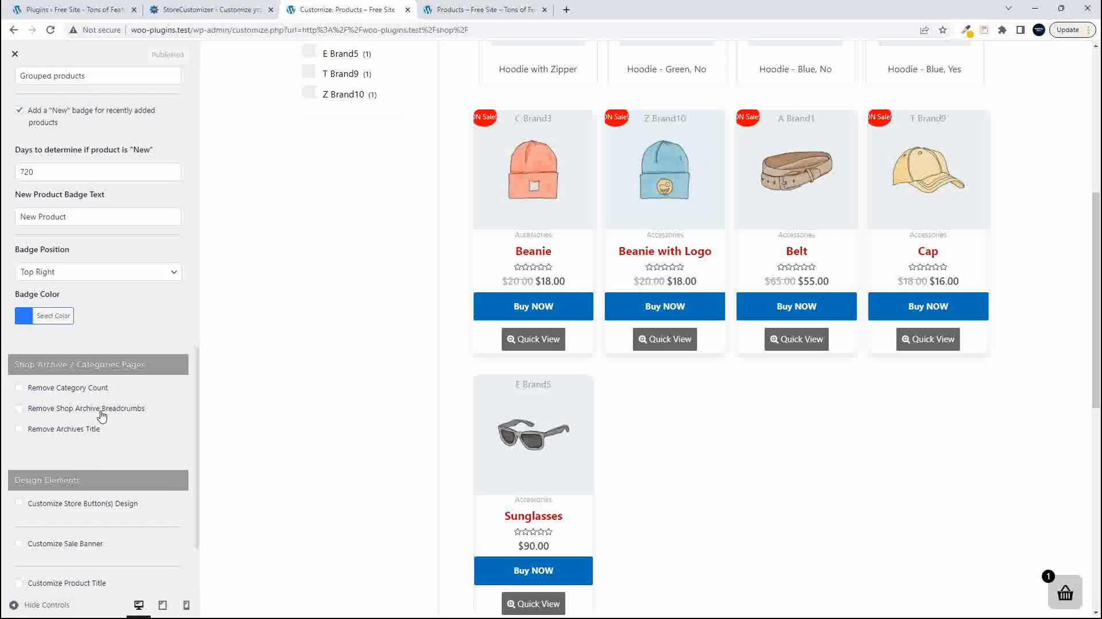
pyautogui.scroll(6, 573, 462)
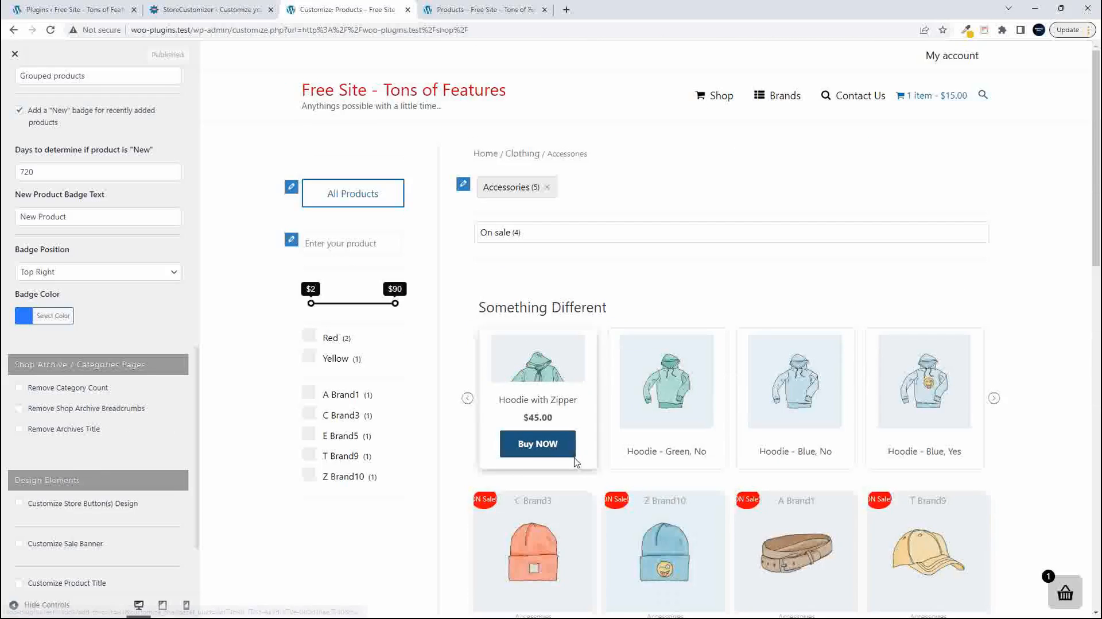
# - Try Remove Shop Archive Breadcrumbs on the Accessories category preview and turn the option off again
pyautogui.click(20, 410)
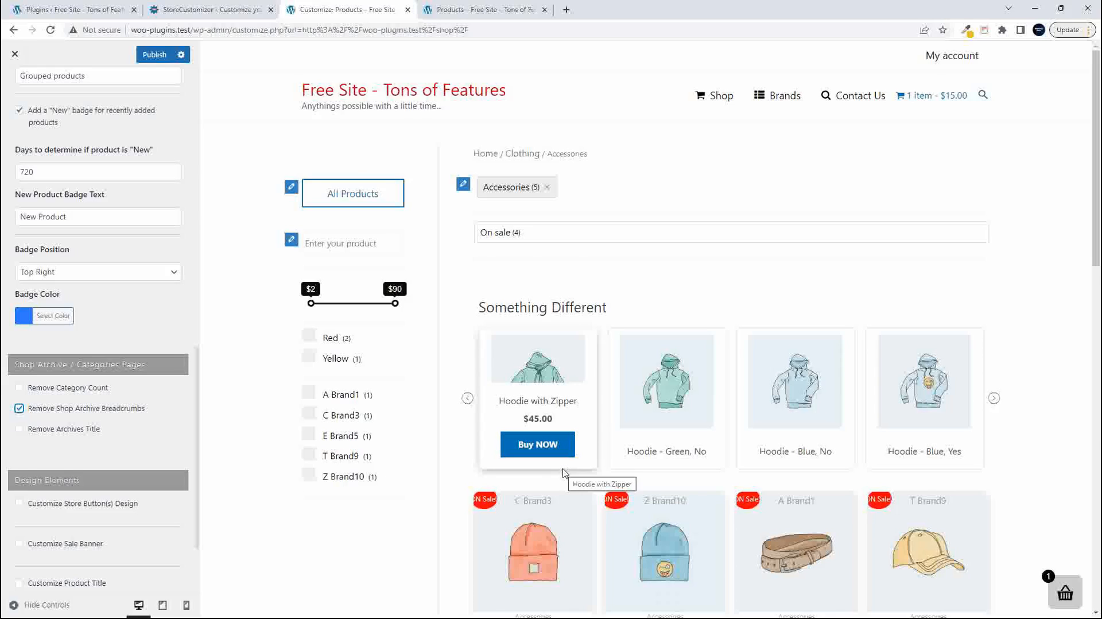
pyautogui.scroll(-8, 563, 474)
pyautogui.scroll(8, 563, 472)
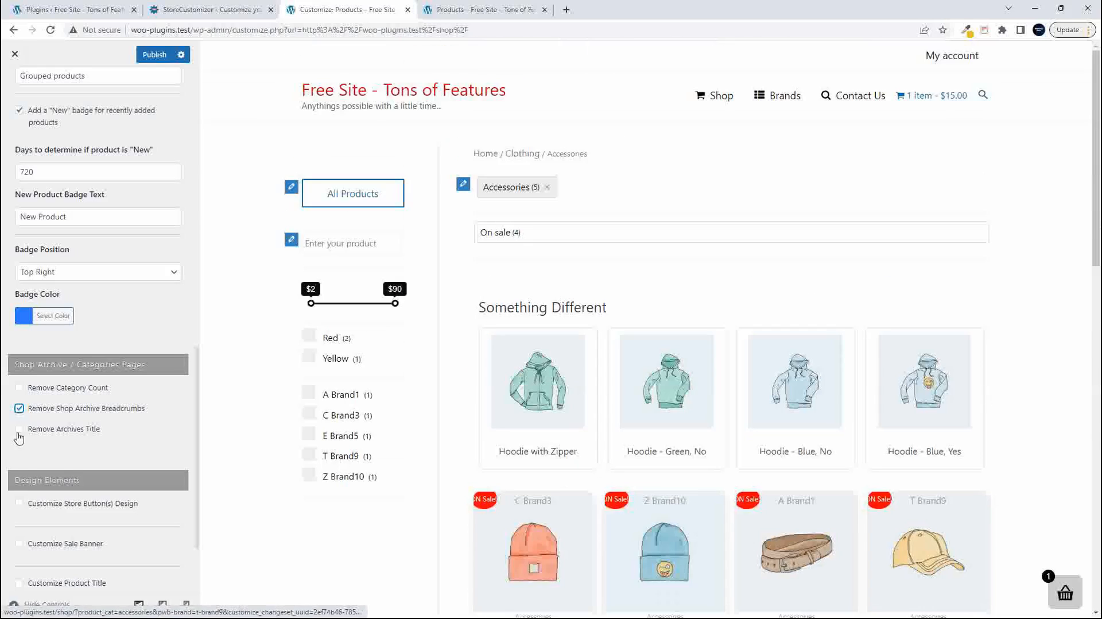
pyautogui.click(19, 408)
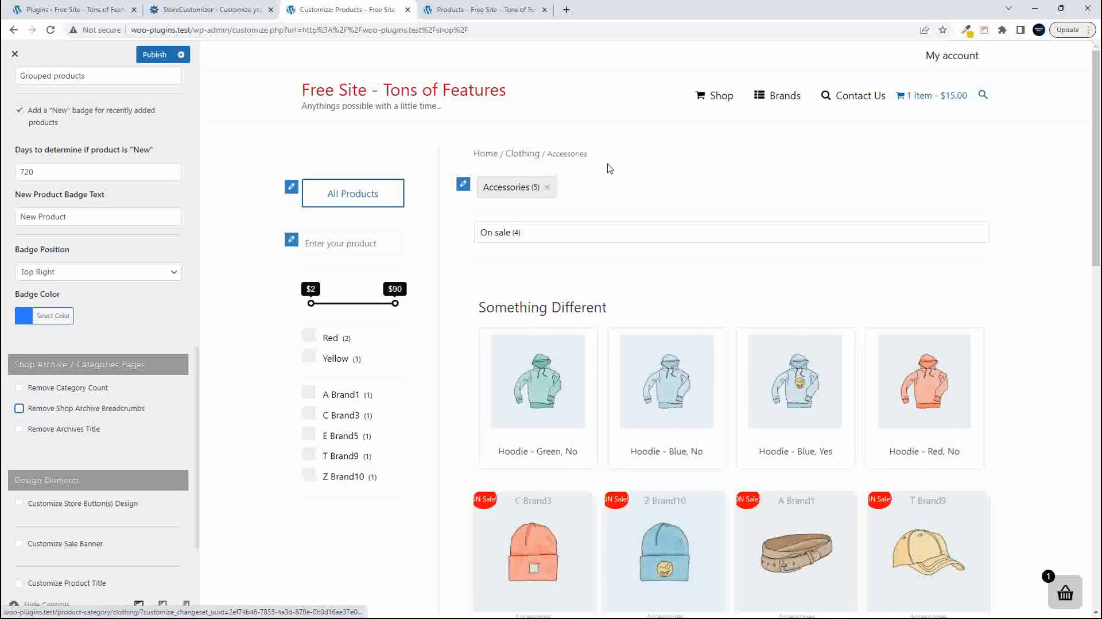
# - Enable Customize Store Button(s) Design under Design Elements and bring the Shop page's product buttons into the preview
pyautogui.scroll(-1, 554, 278)
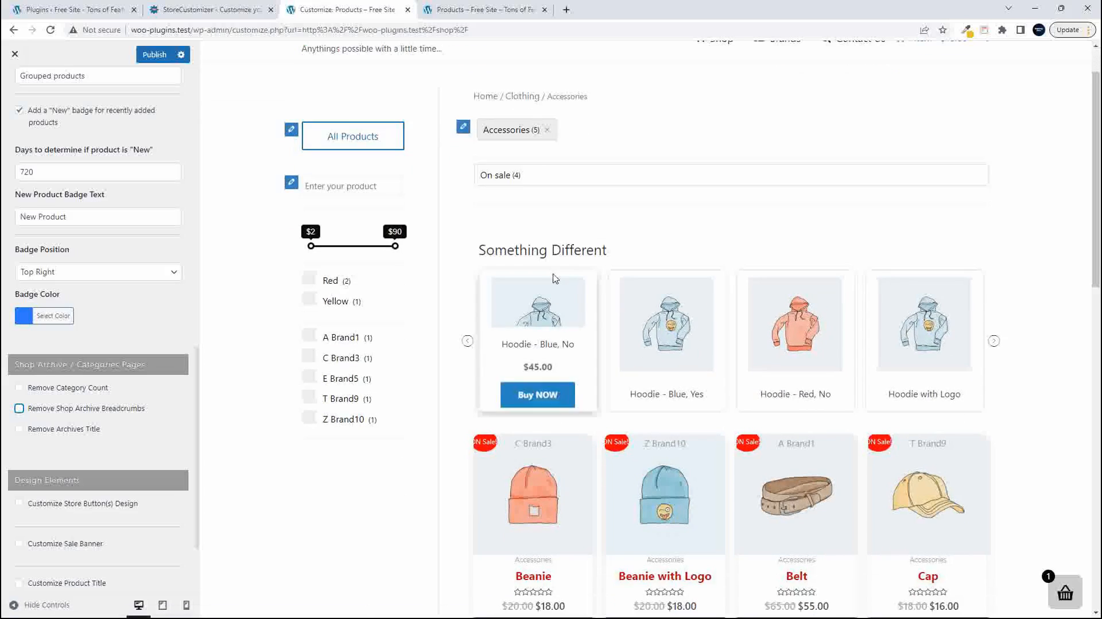
pyautogui.scroll(-2, 111, 410)
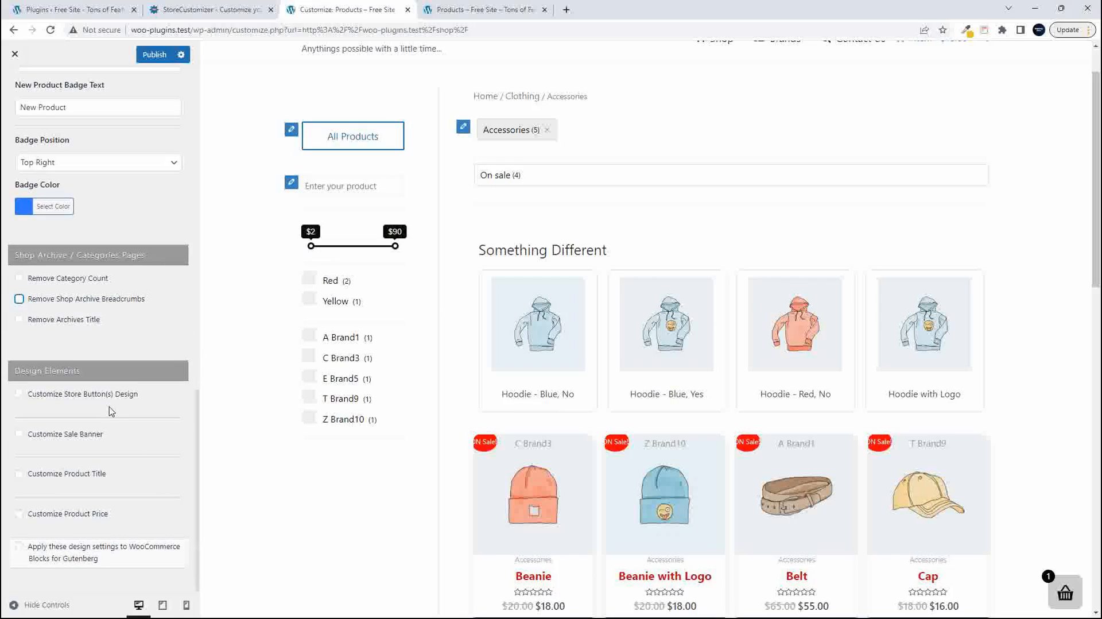
pyautogui.click(20, 395)
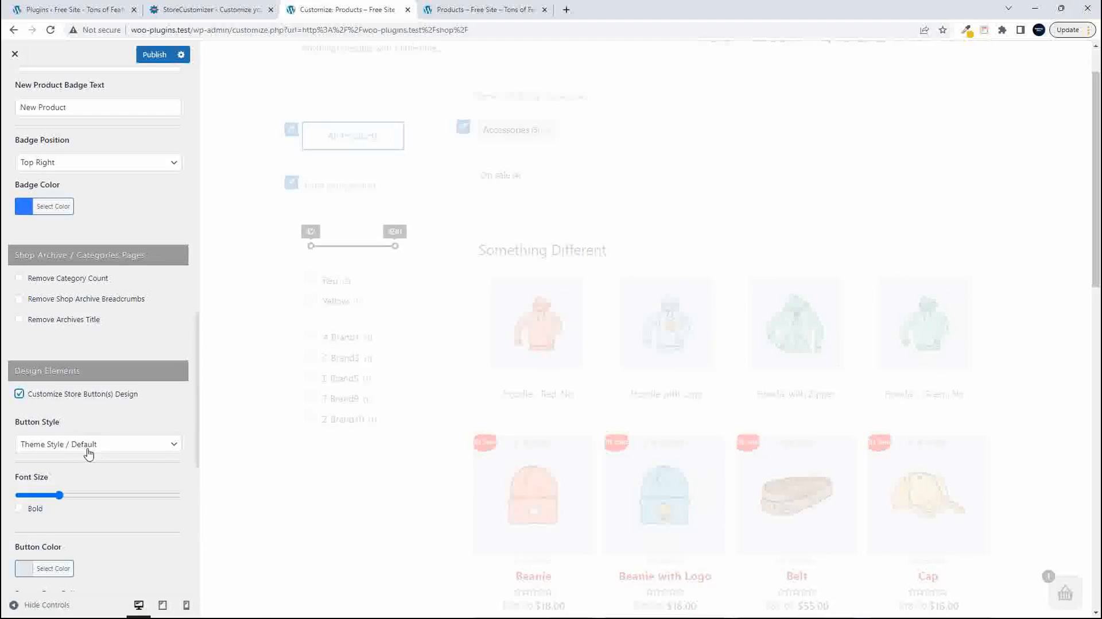
pyautogui.scroll(-2, 107, 472)
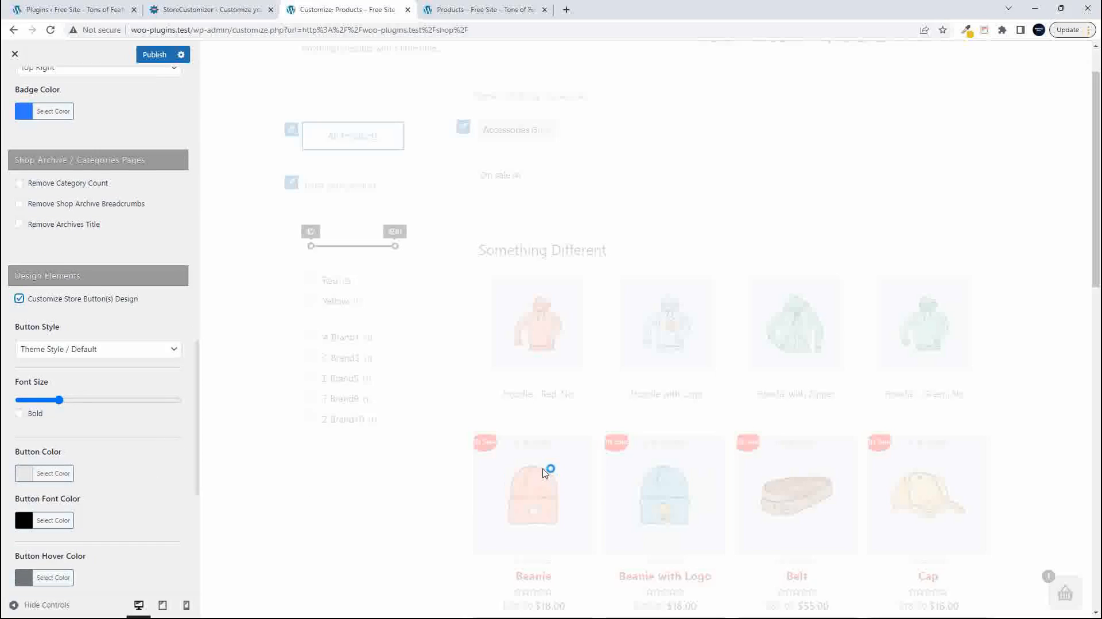
pyautogui.scroll(-4, 546, 470)
pyautogui.scroll(-5, 563, 469)
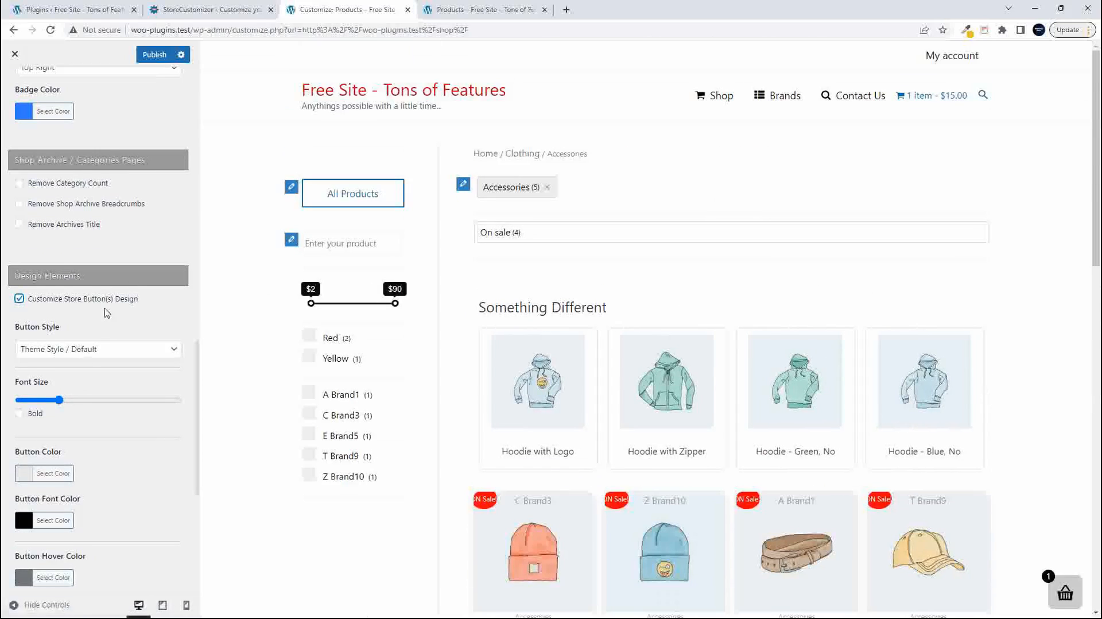
pyautogui.click(724, 99)
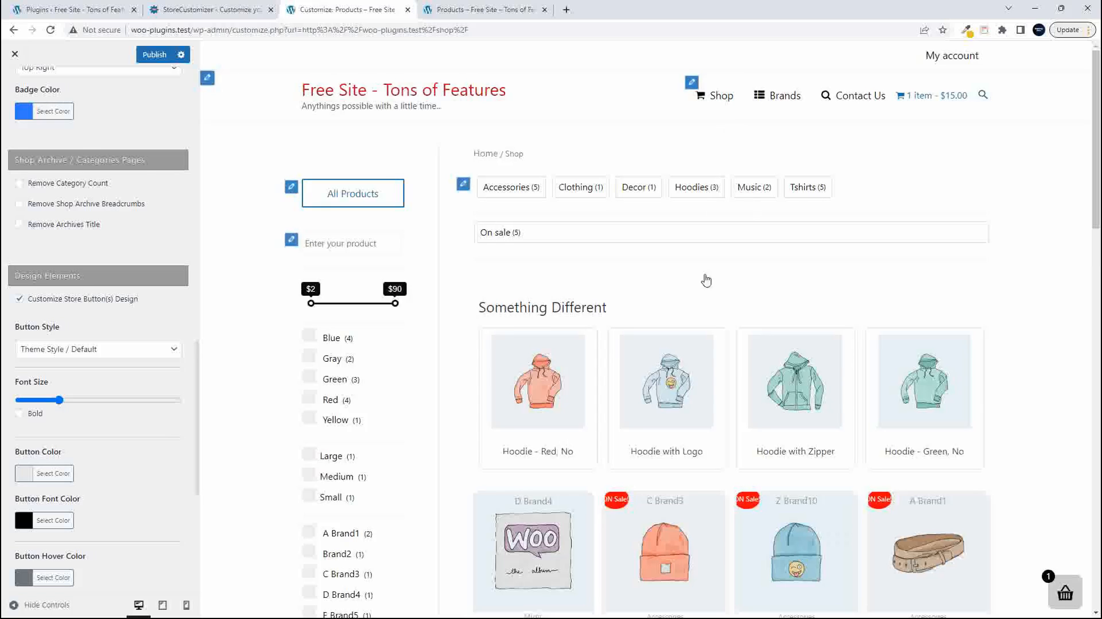
pyautogui.scroll(-8, 687, 322)
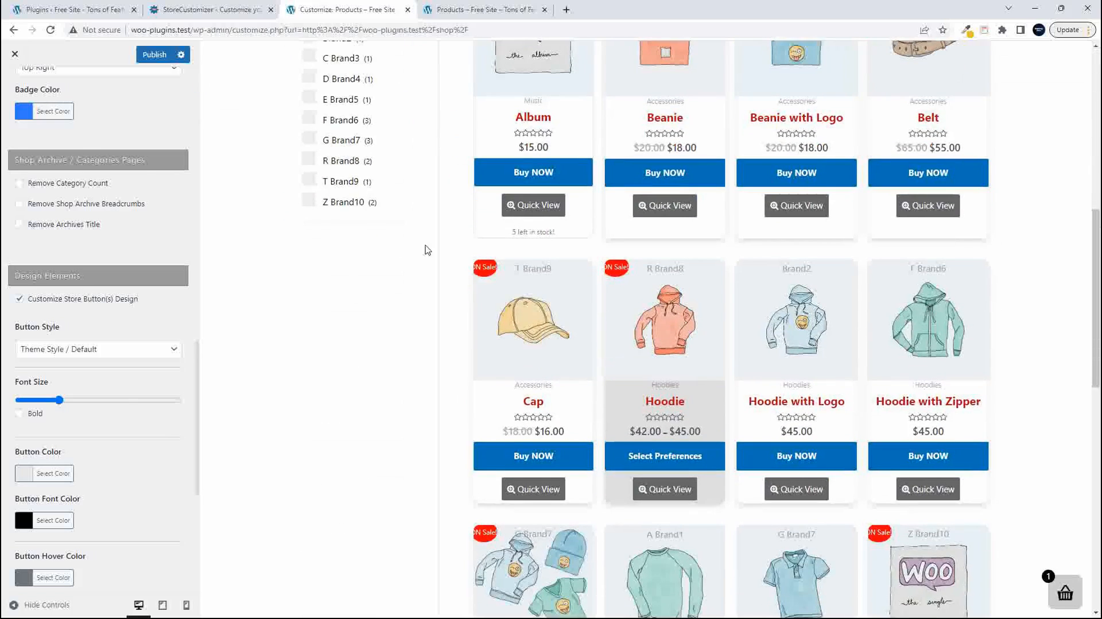
# - Try the Plain and Detailed button styles for the store buttons and return to Theme Style / Default
pyautogui.scroll(-3, 91, 478)
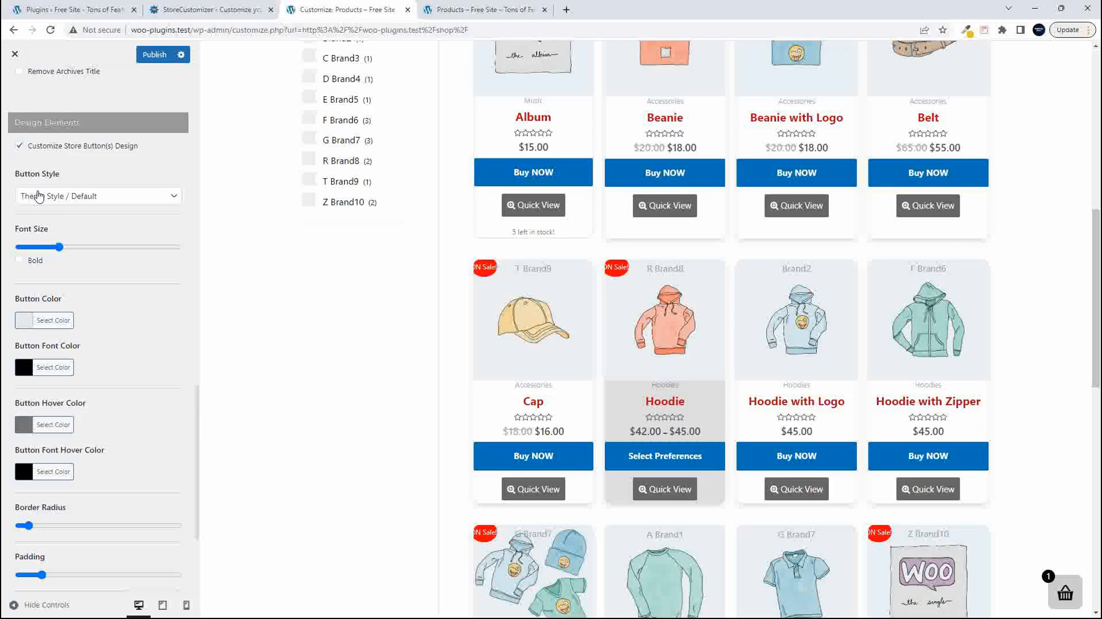
pyautogui.click(67, 199)
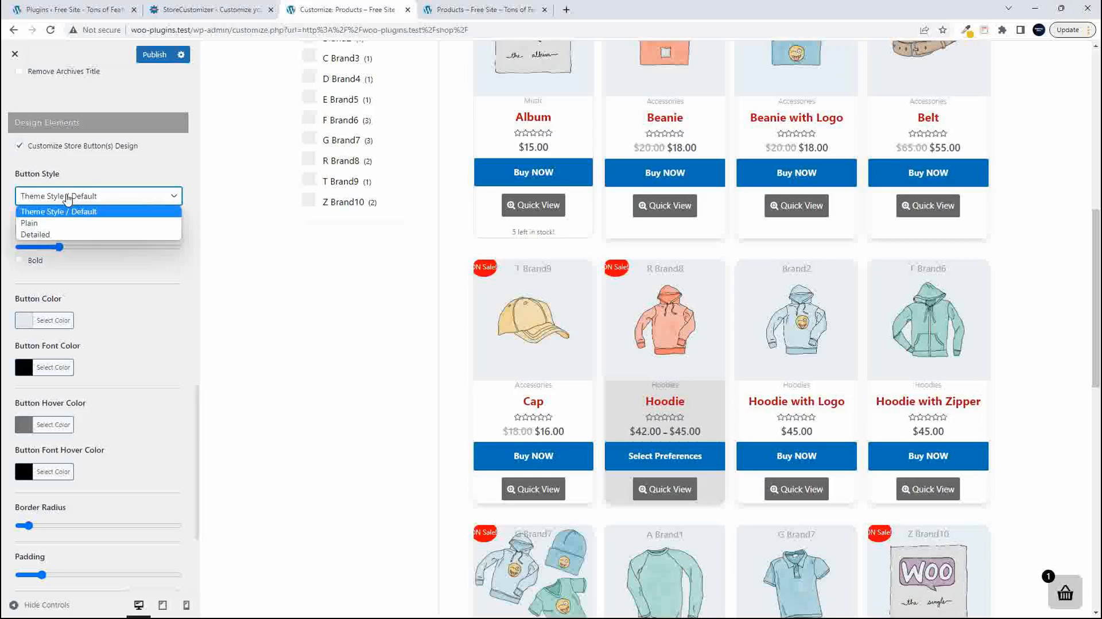
pyautogui.click(64, 224)
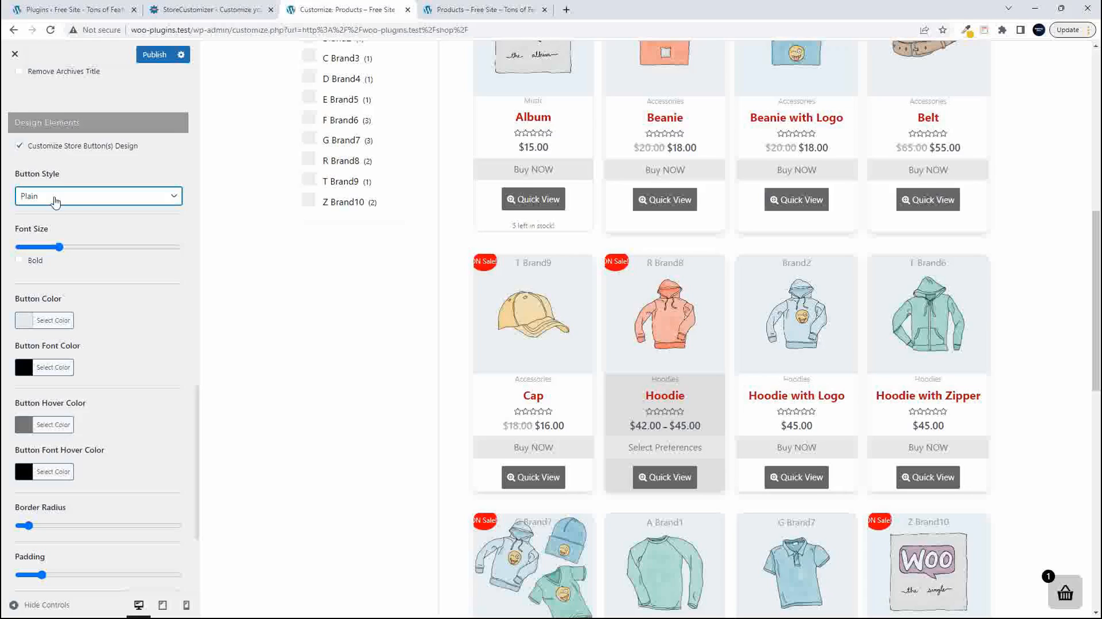
pyautogui.click(55, 197)
pyautogui.click(42, 237)
pyautogui.click(67, 201)
pyautogui.click(58, 212)
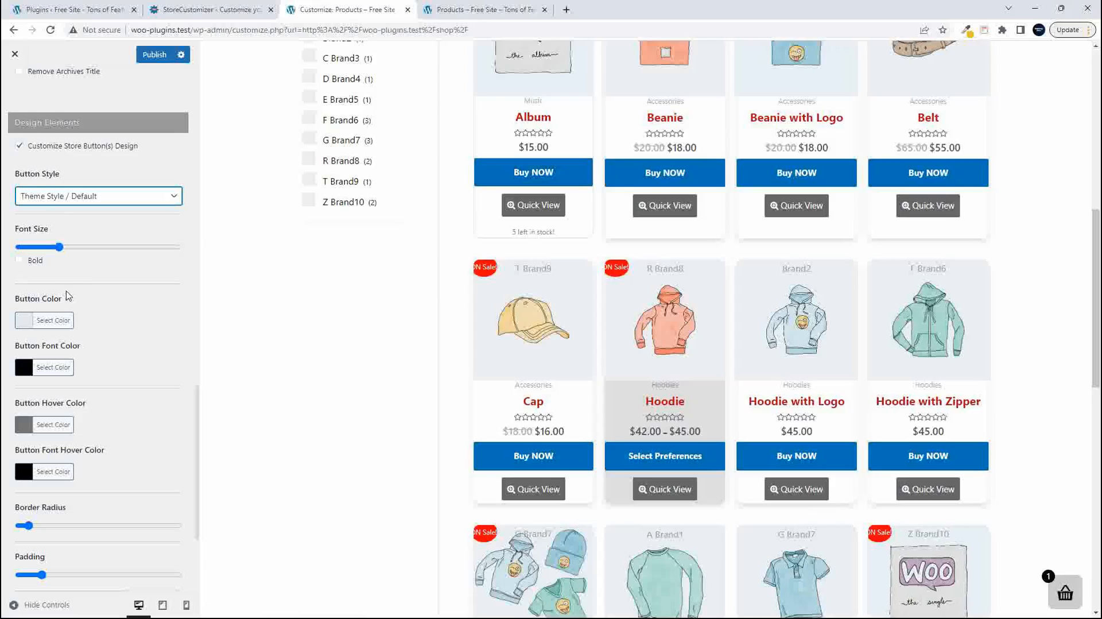
# - Try a larger font size and Bold on the store buttons, and return both to their original settings
pyautogui.moveTo(59, 247); pyautogui.dragTo(92, 248)
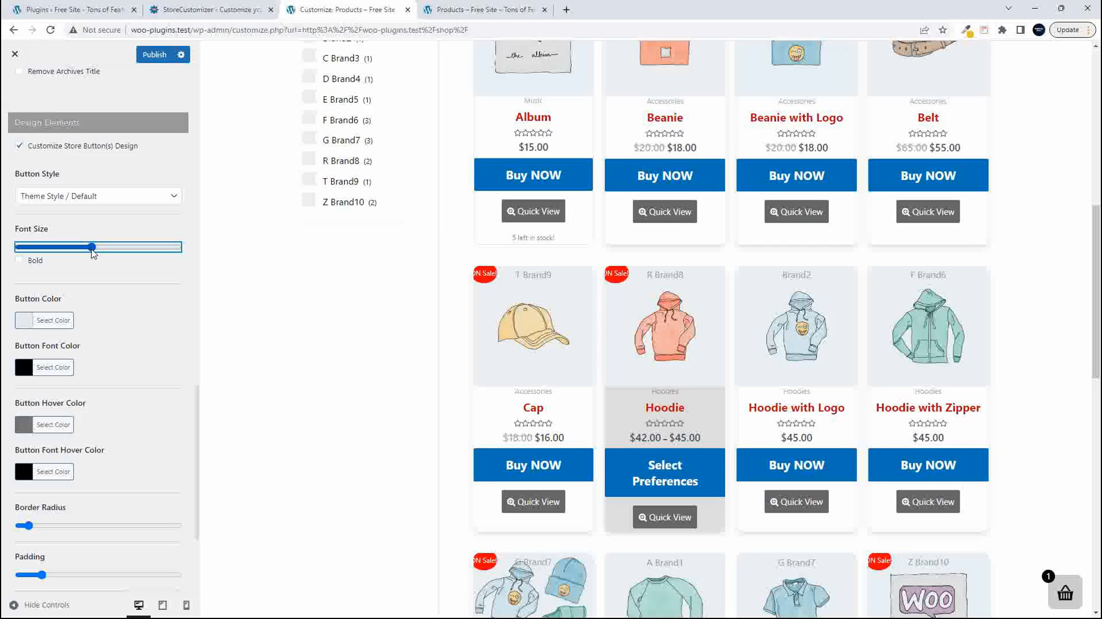
pyautogui.click(23, 263)
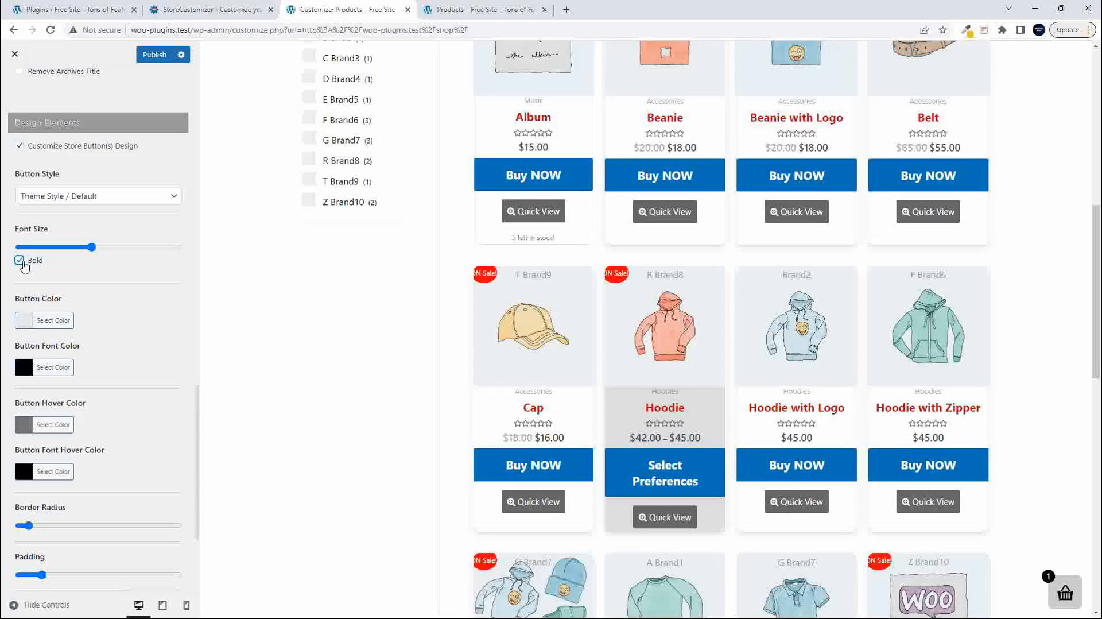
pyautogui.click(20, 261)
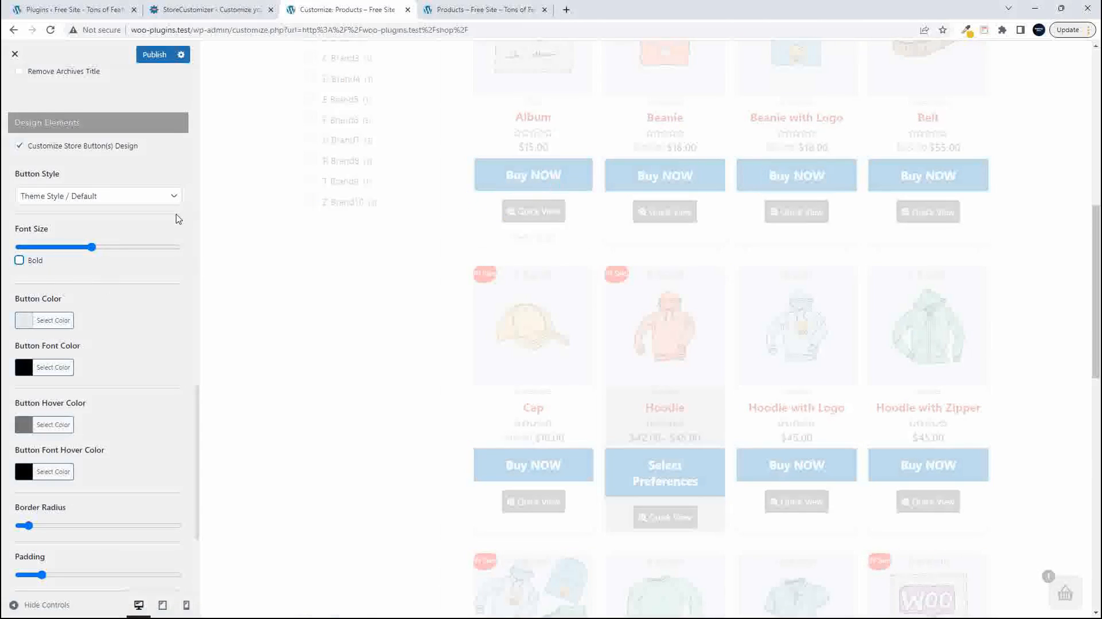
pyautogui.moveTo(91, 253); pyautogui.dragTo(55, 253)
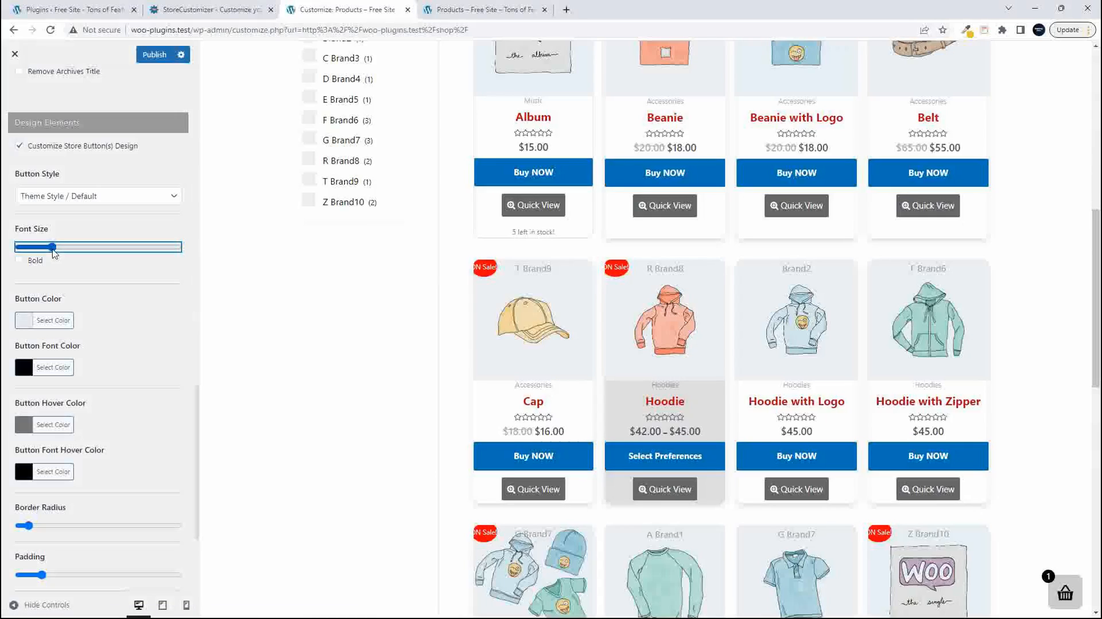
pyautogui.moveTo(55, 253); pyautogui.dragTo(60, 254)
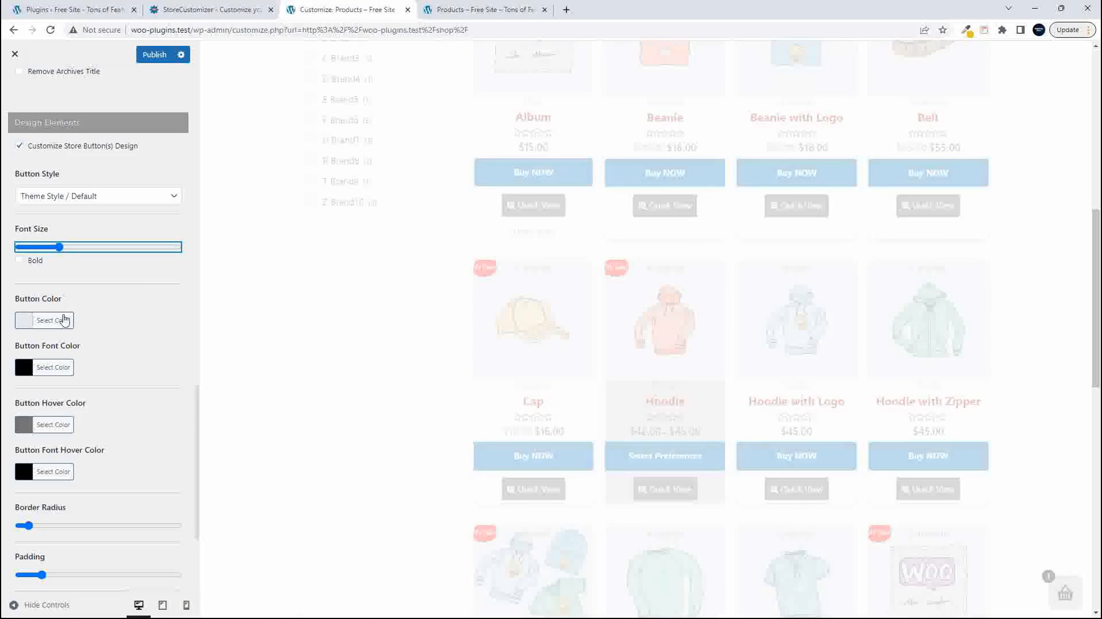
# - Try the orange preset #dd9933 as the store buttons' Button Color
pyautogui.click(26, 322)
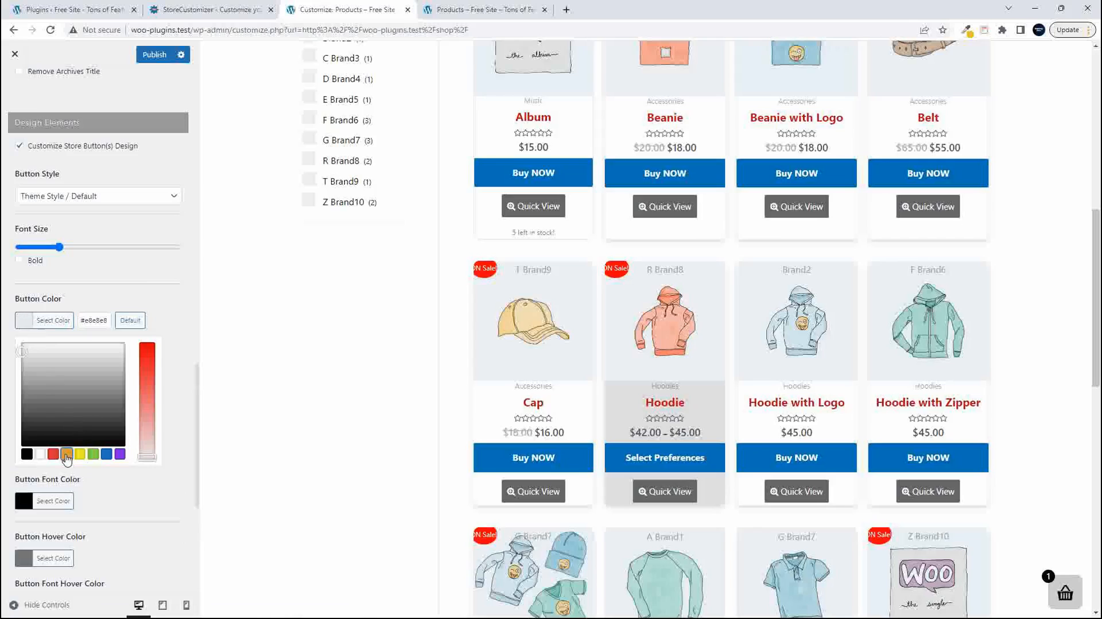
pyautogui.click(66, 454)
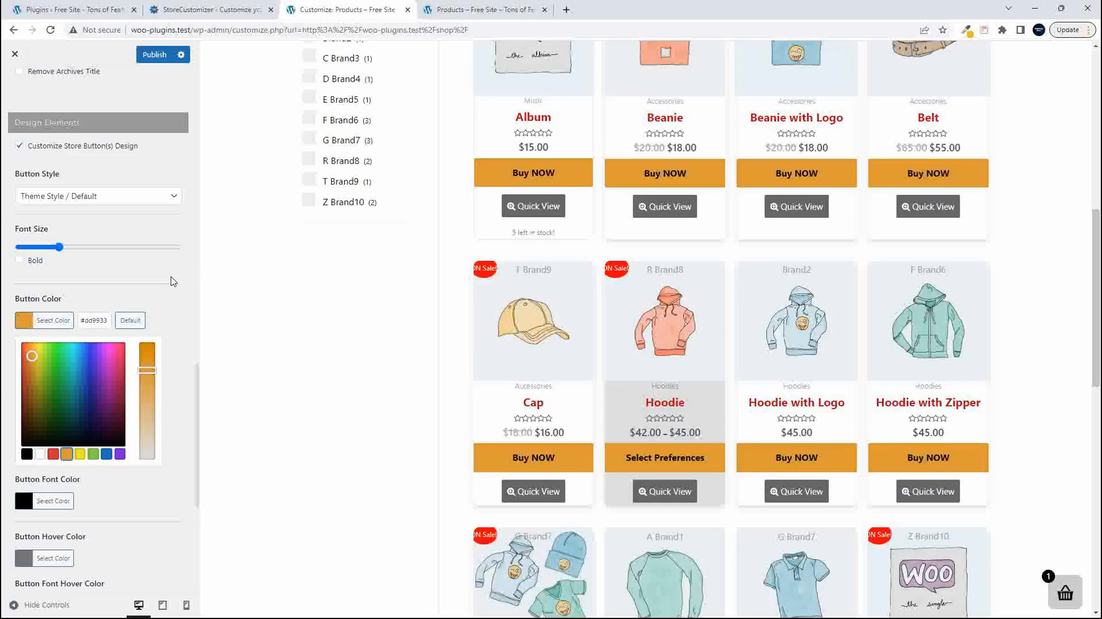
pyautogui.click(165, 295)
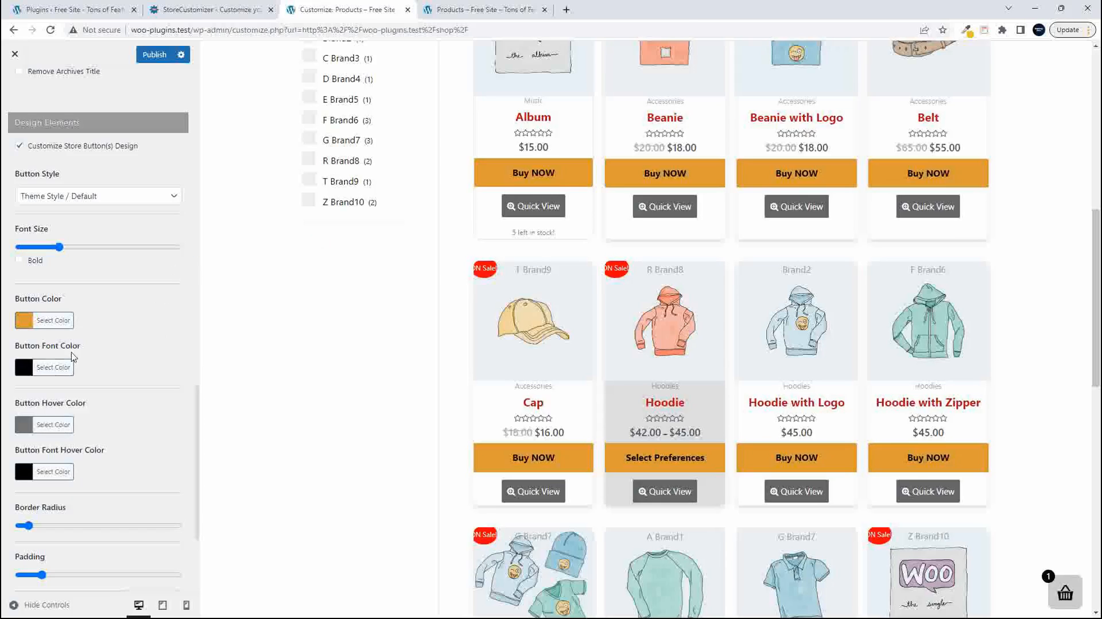
# - Set the Button Font Color to white #ffffff and reset the Button Color to its default
pyautogui.click(25, 368)
pyautogui.click(38, 502)
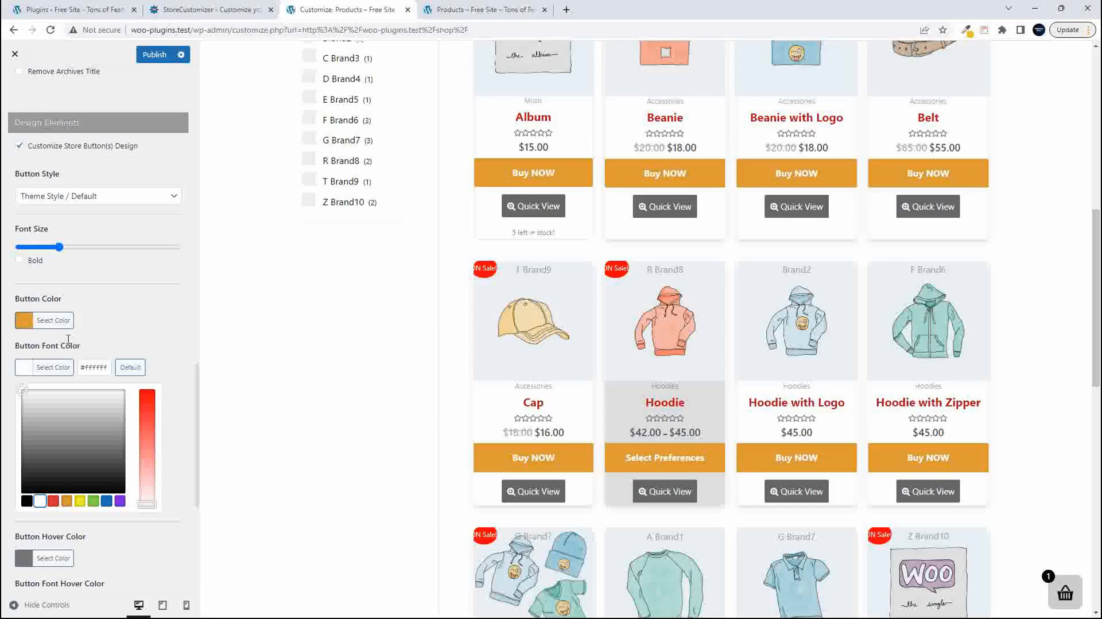
pyautogui.click(24, 319)
pyautogui.click(131, 322)
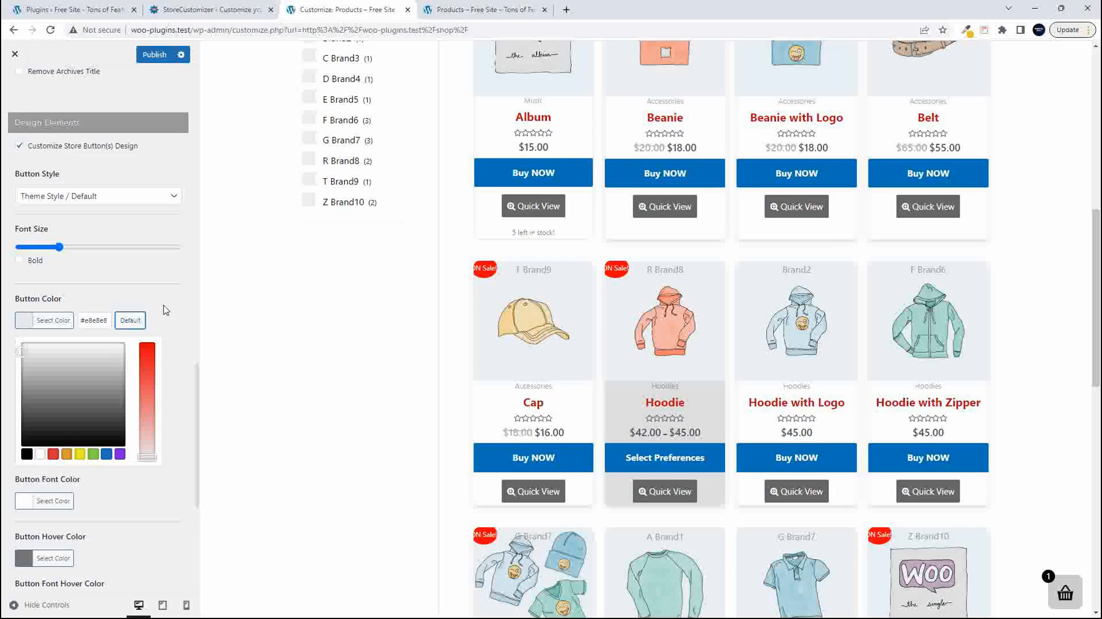
pyautogui.click(166, 310)
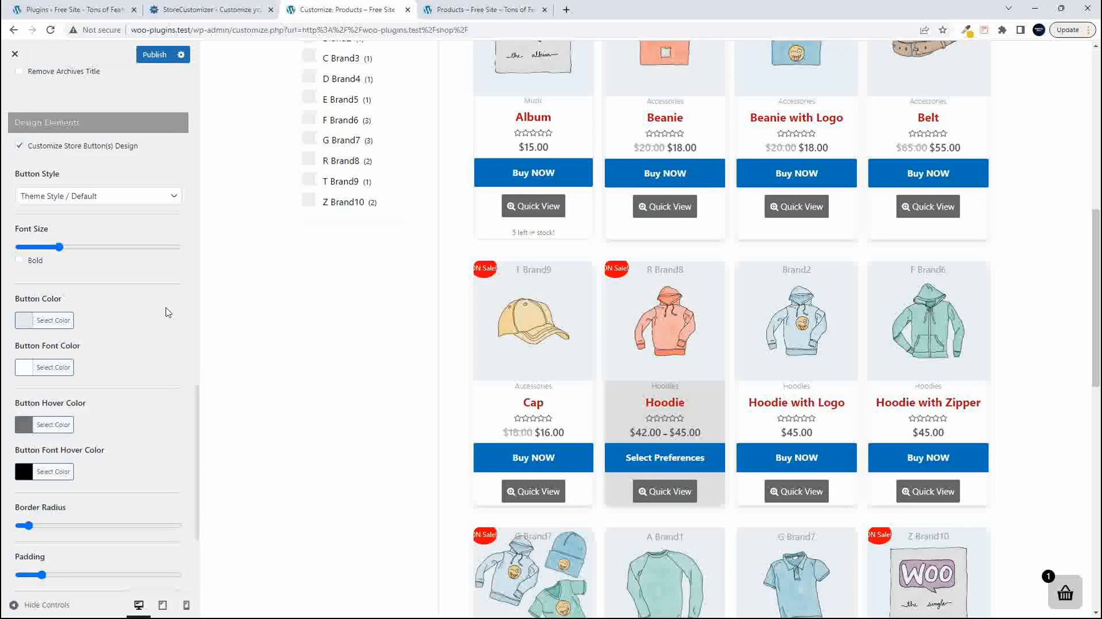
# - Set the store buttons' Button Hover Color to the red preset #dd3333
pyautogui.scroll(-1, 115, 356)
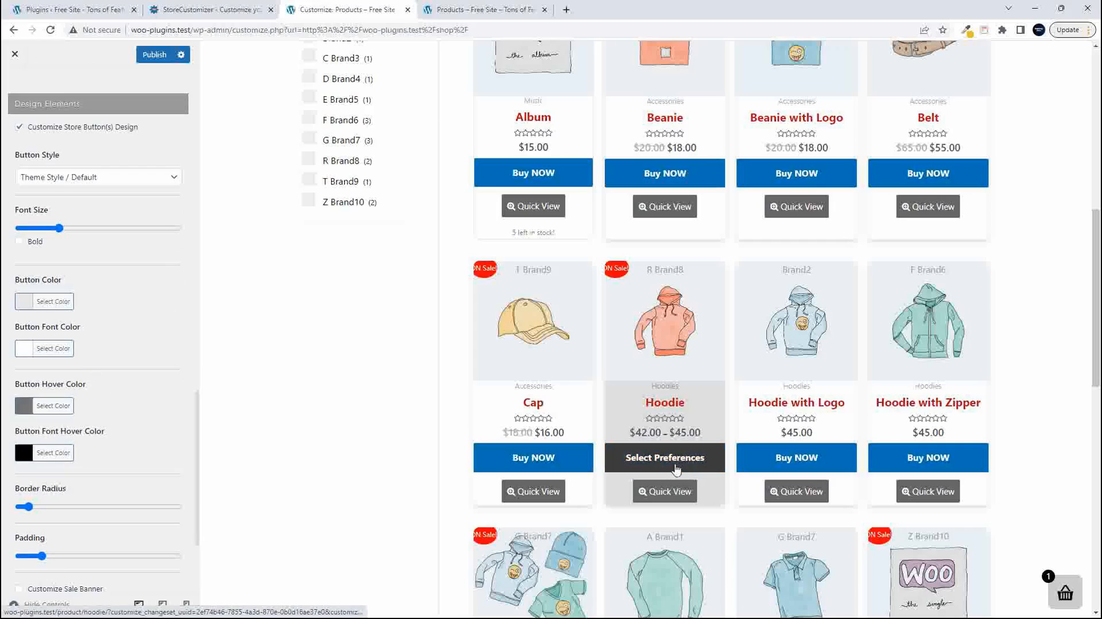
pyautogui.click(23, 406)
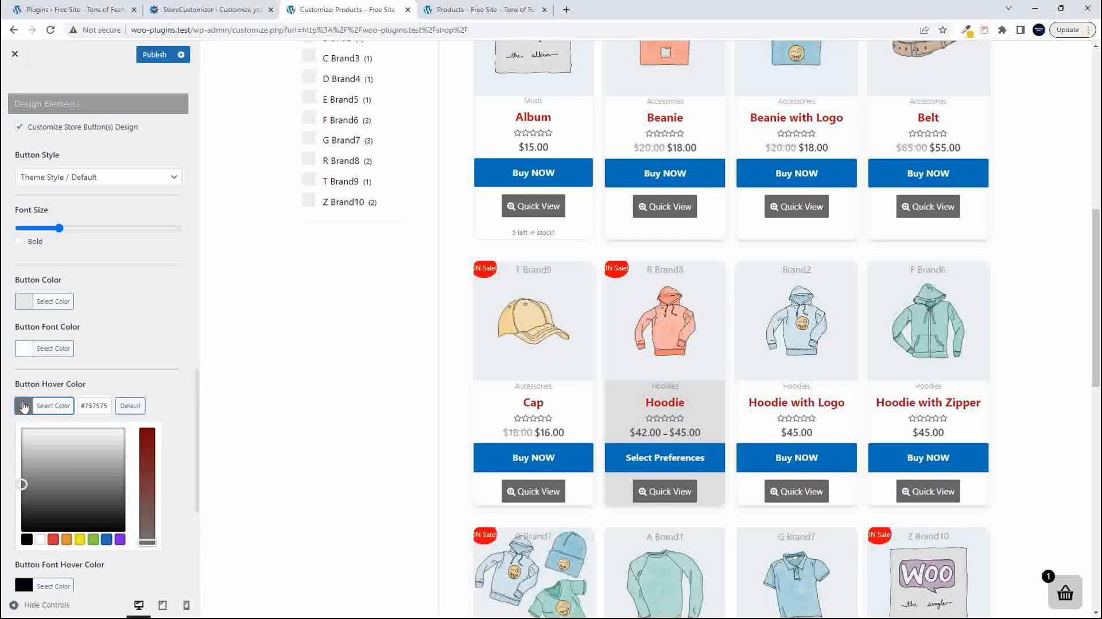
pyautogui.click(53, 538)
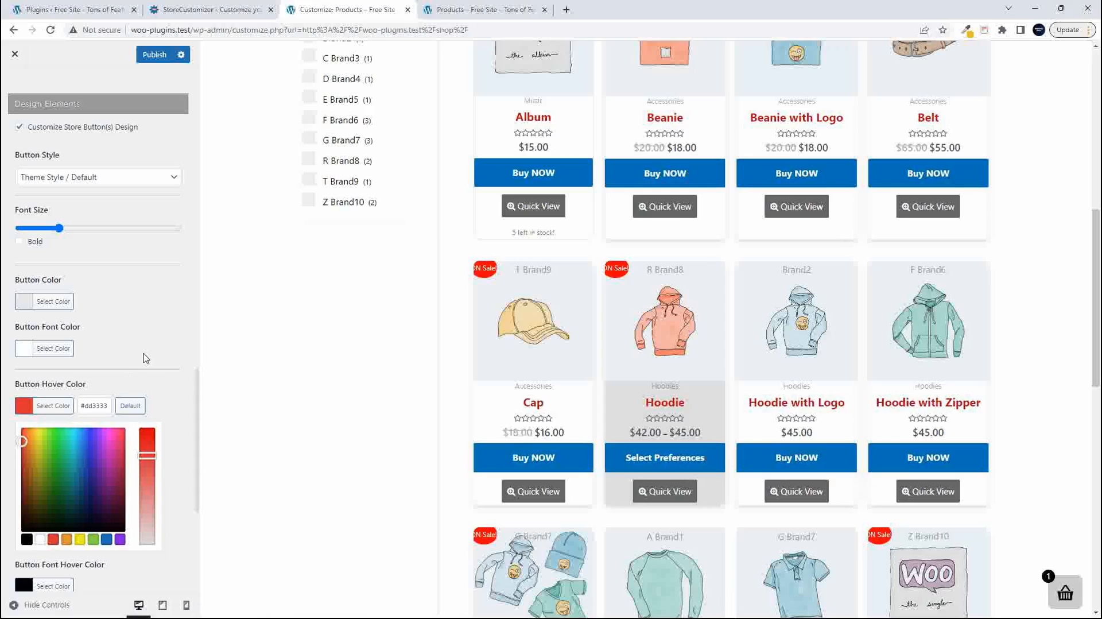
pyautogui.click(129, 378)
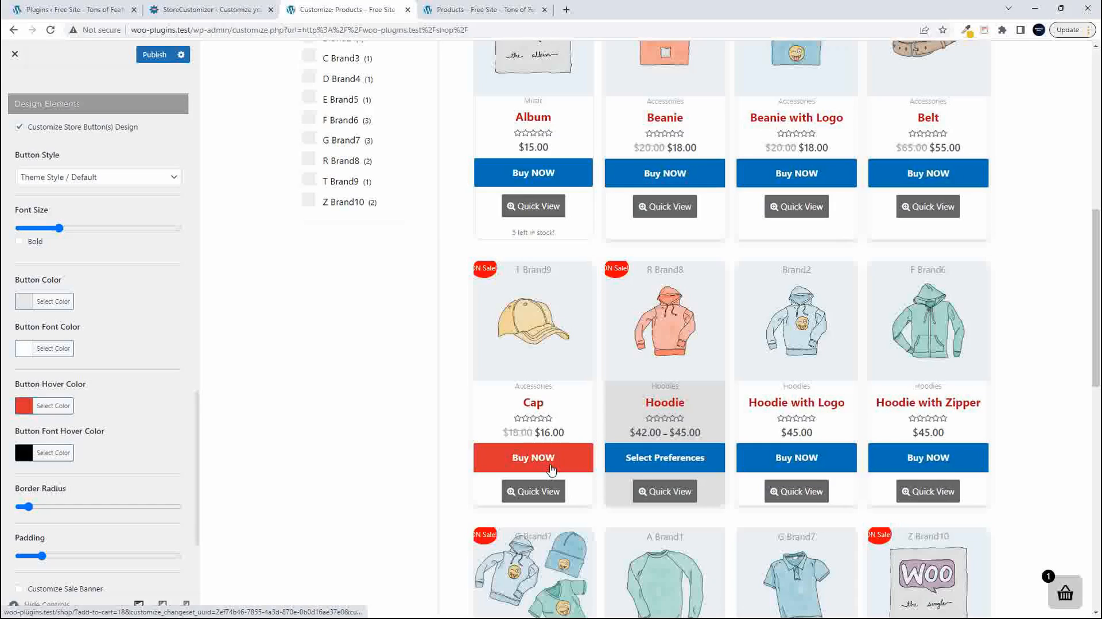
# - Set the Button Font Hover Color to the yellow preset #eeee22 and check it on a product button
pyautogui.click(25, 454)
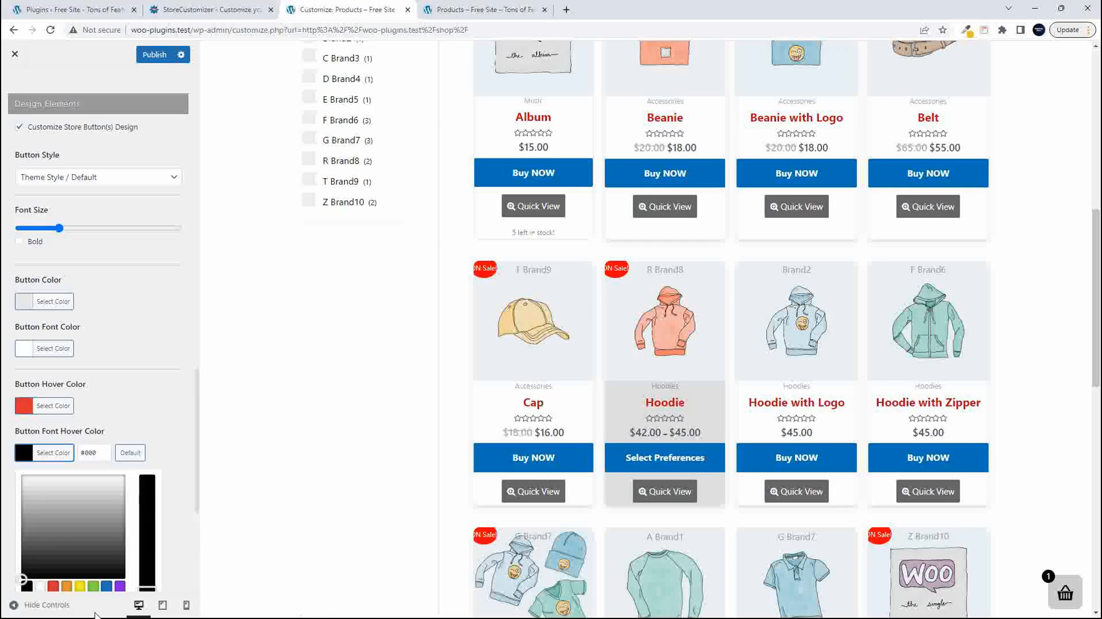
pyautogui.click(80, 587)
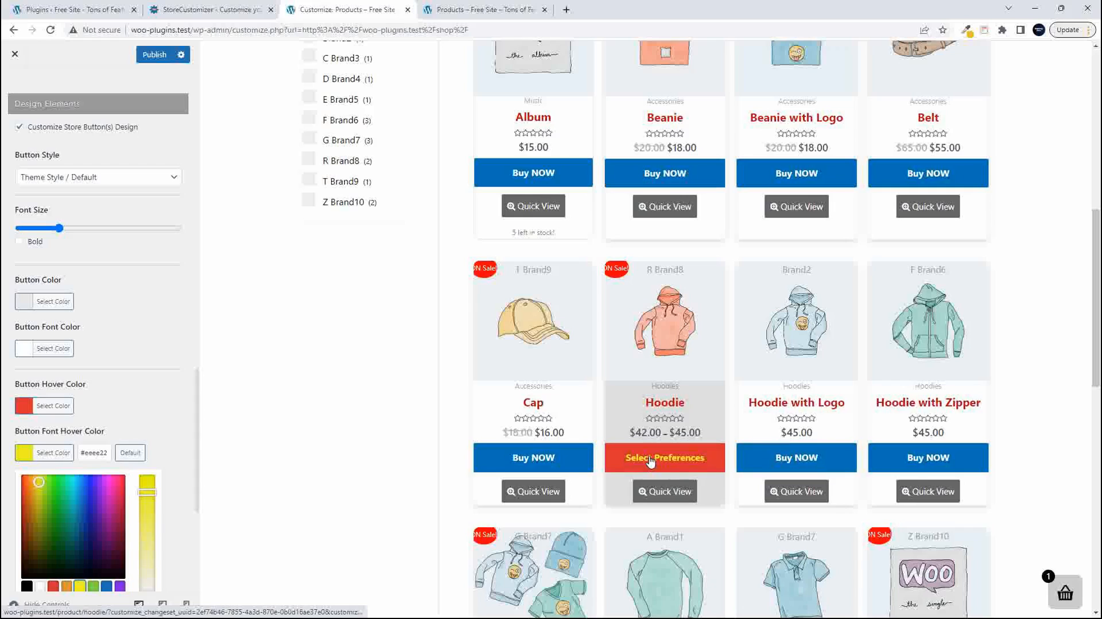
pyautogui.click(185, 425)
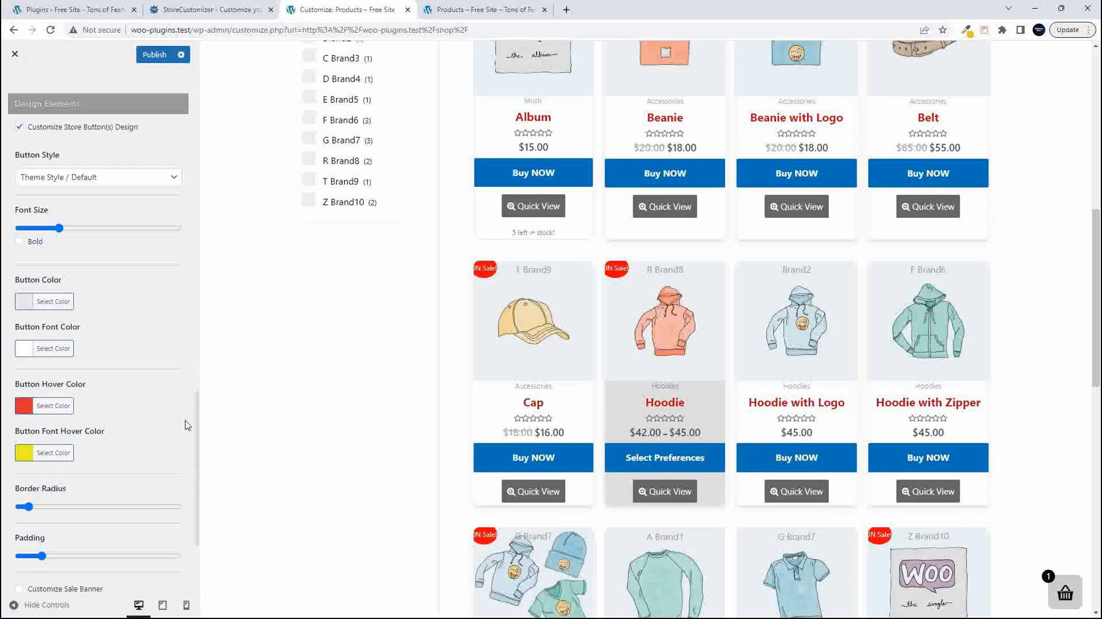
# - Try a much larger Padding for the store buttons and settle on a moderate value
pyautogui.scroll(-3, 175, 440)
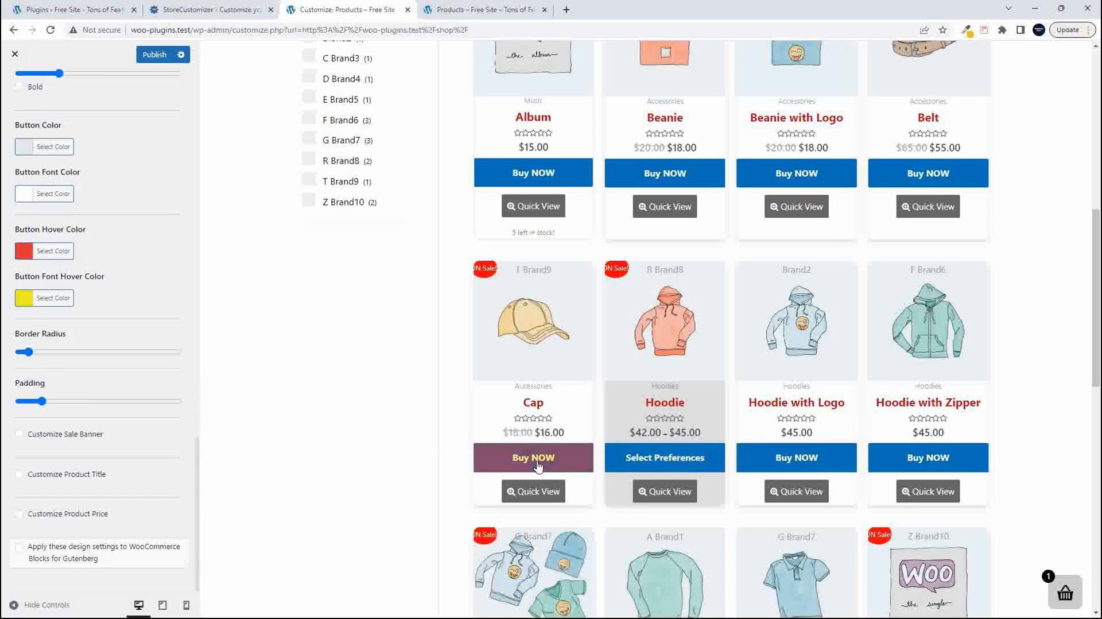
pyautogui.click(42, 402)
pyautogui.moveTo(43, 402); pyautogui.dragTo(65, 402)
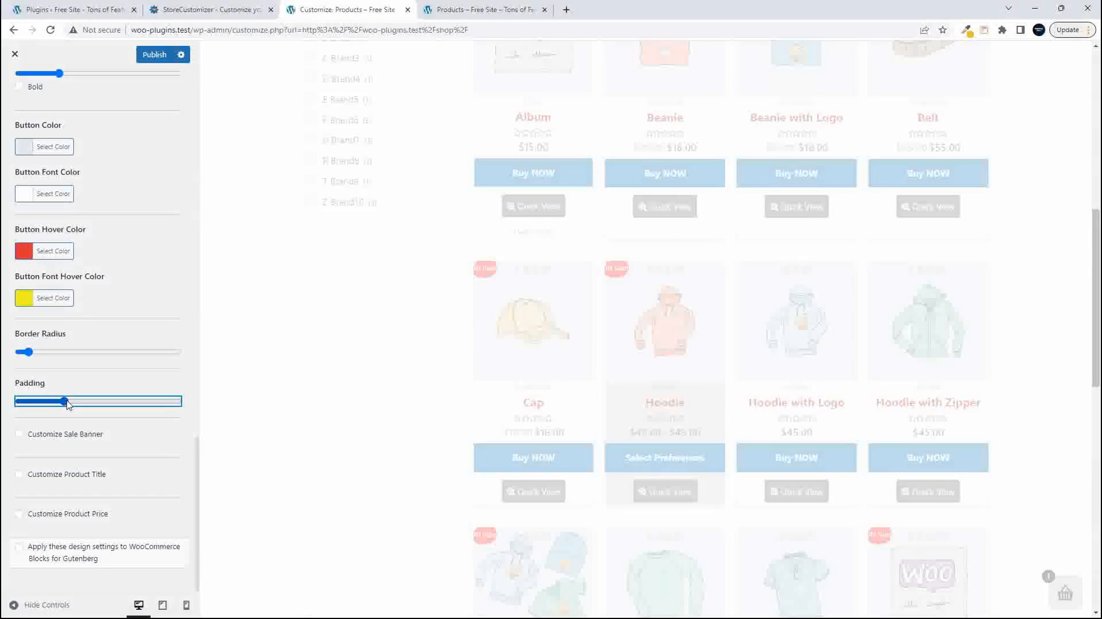
pyautogui.moveTo(66, 404); pyautogui.dragTo(47, 405)
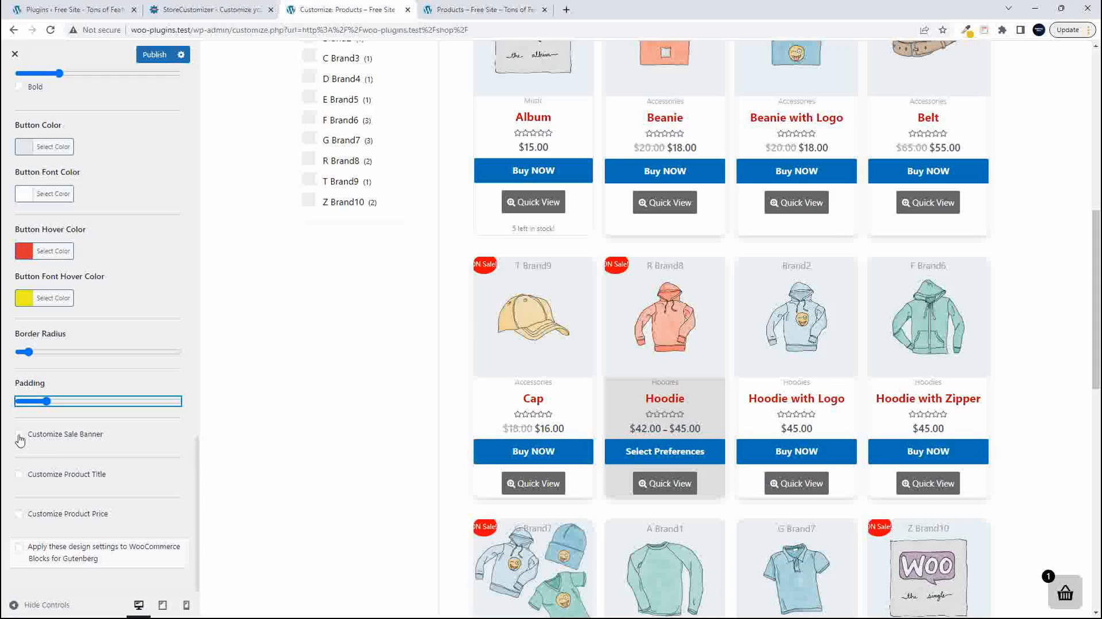
# - Enable Customize Sale Banner and make the ON Sale! banner text slightly larger and bold
pyautogui.click(18, 435)
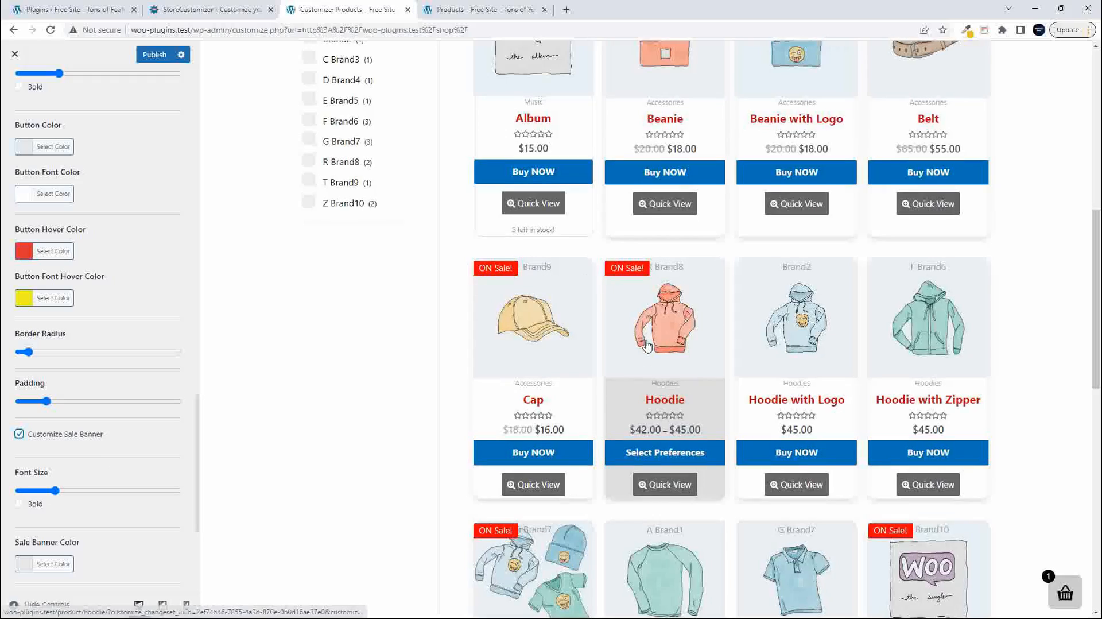
pyautogui.scroll(5, 647, 345)
pyautogui.scroll(-14, 647, 344)
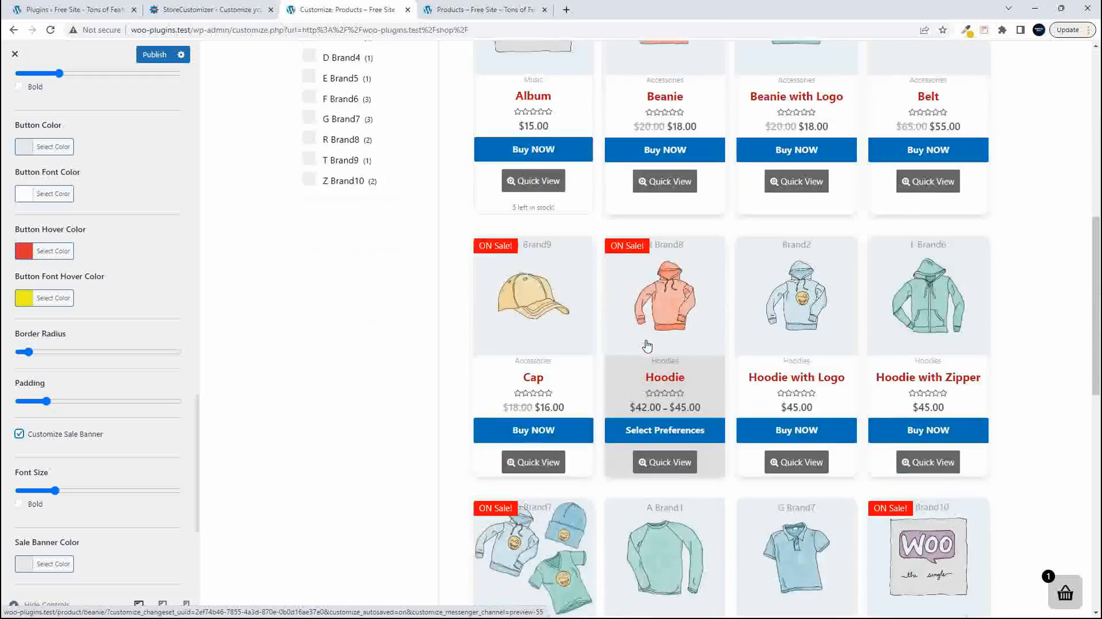
pyautogui.scroll(15, 648, 345)
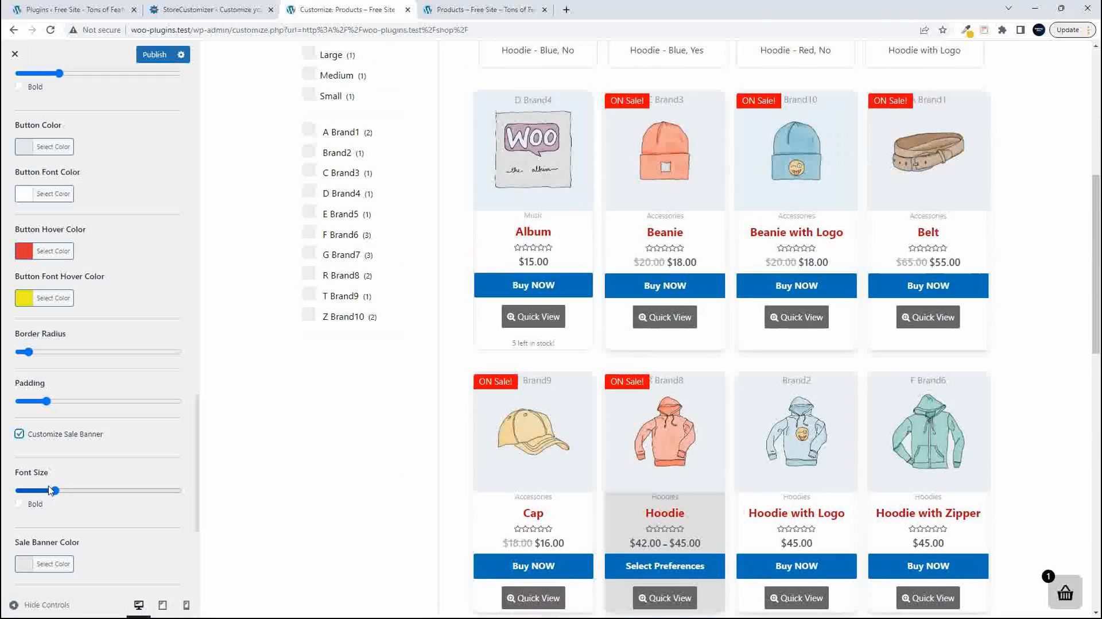
pyautogui.moveTo(55, 491); pyautogui.dragTo(73, 496)
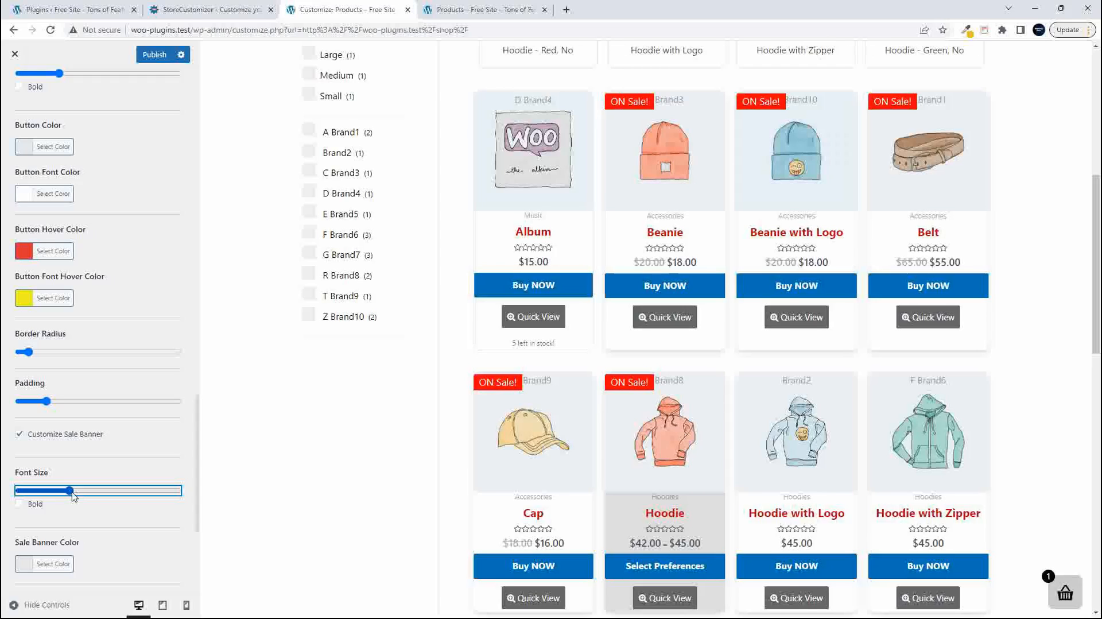
pyautogui.click(20, 505)
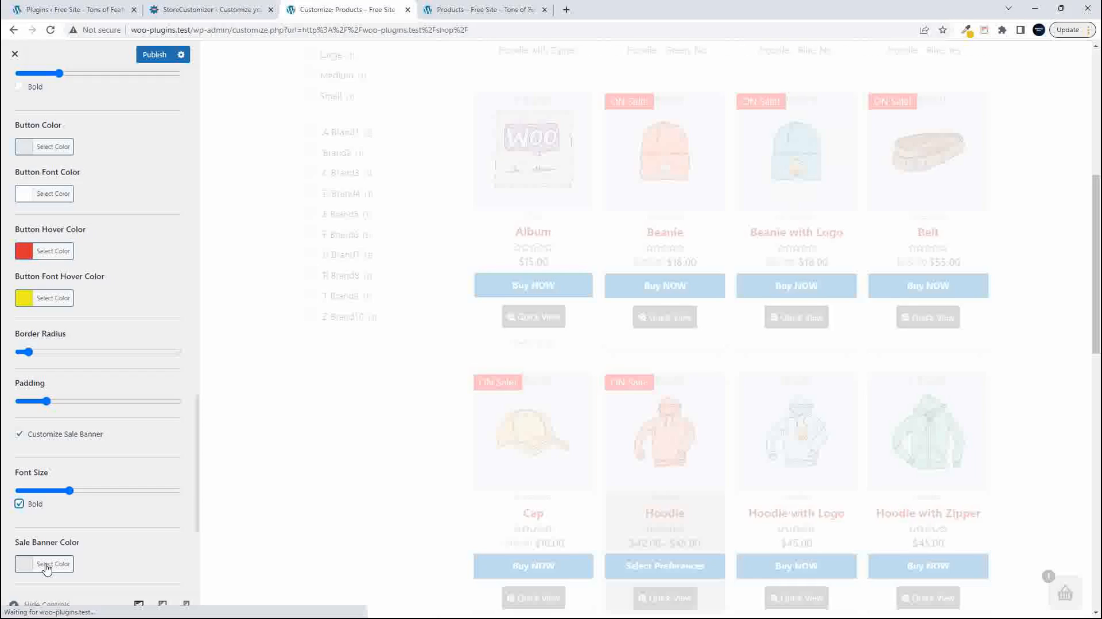
# - Try the blue preset #1e73be as the Sale Banner Color and reset it to the default
pyautogui.click(47, 565)
pyautogui.scroll(-5, 85, 544)
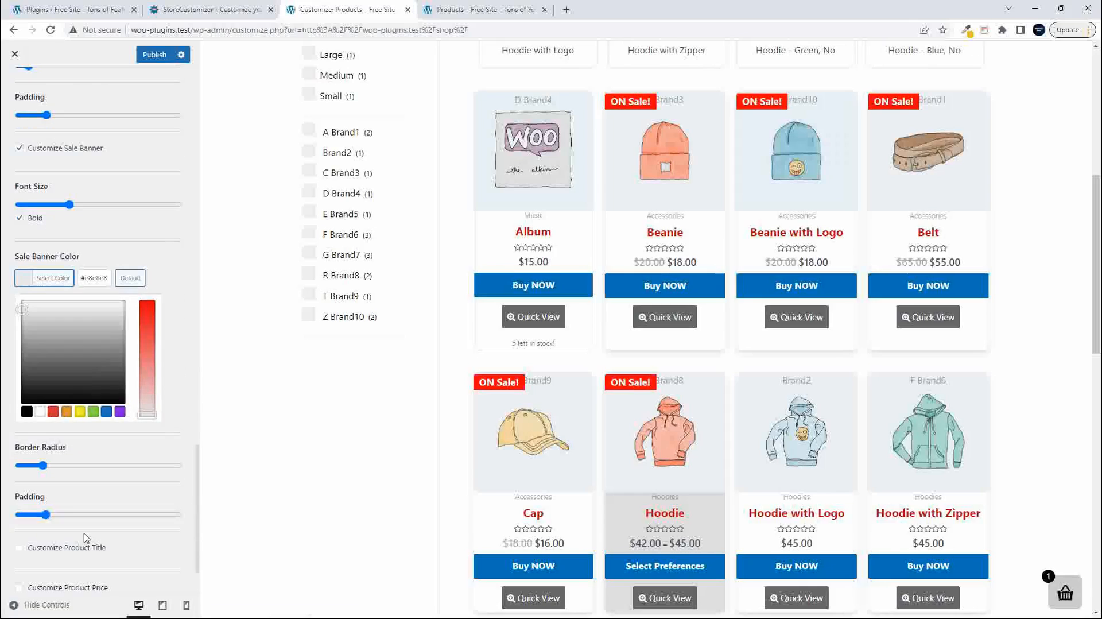
pyautogui.click(107, 412)
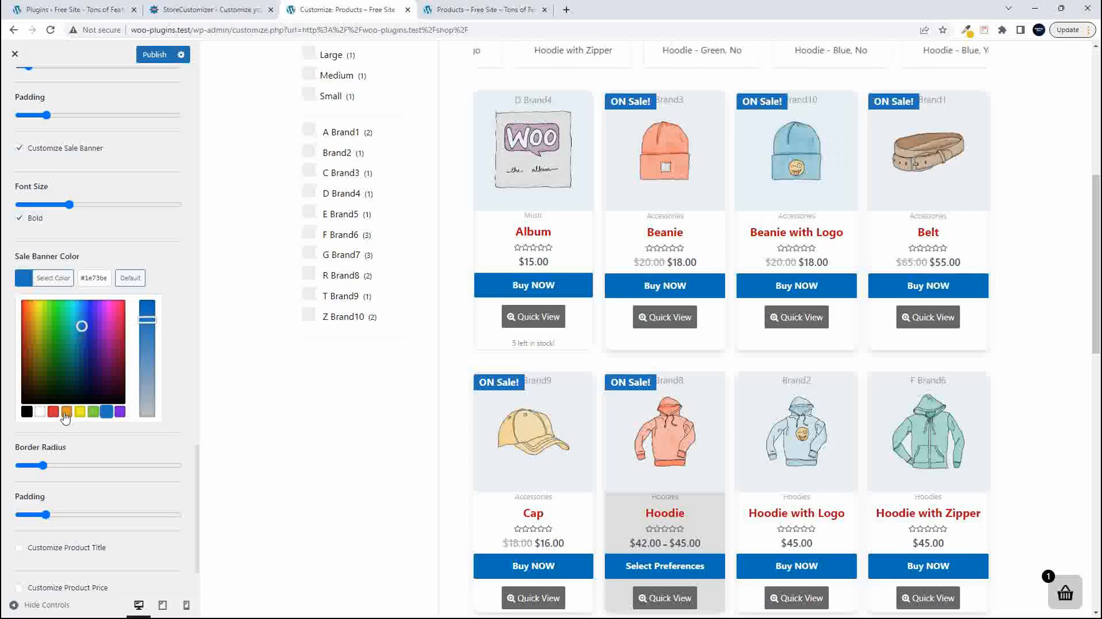
pyautogui.click(131, 279)
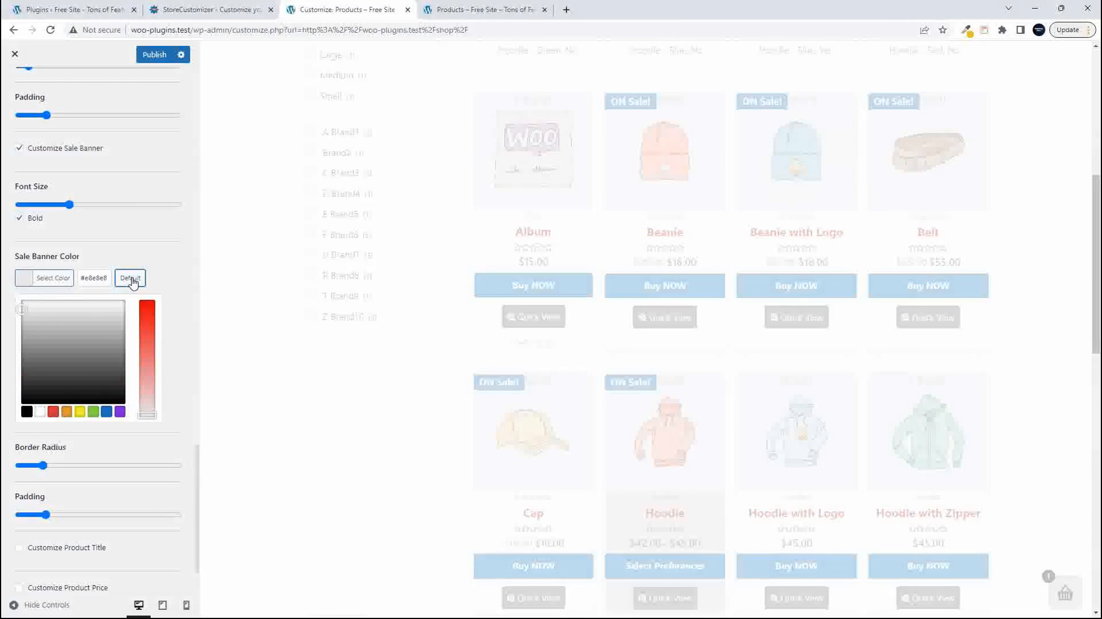
pyautogui.click(182, 280)
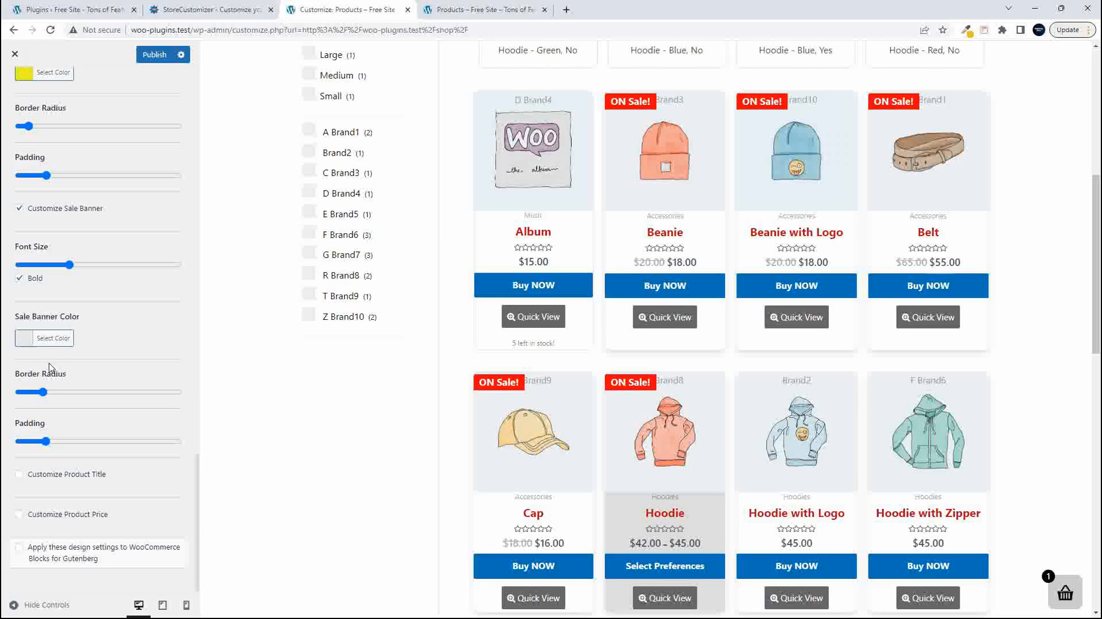
# - Round the sale banner's corners with a larger Border Radius and slightly increase its Padding
pyautogui.click(44, 393)
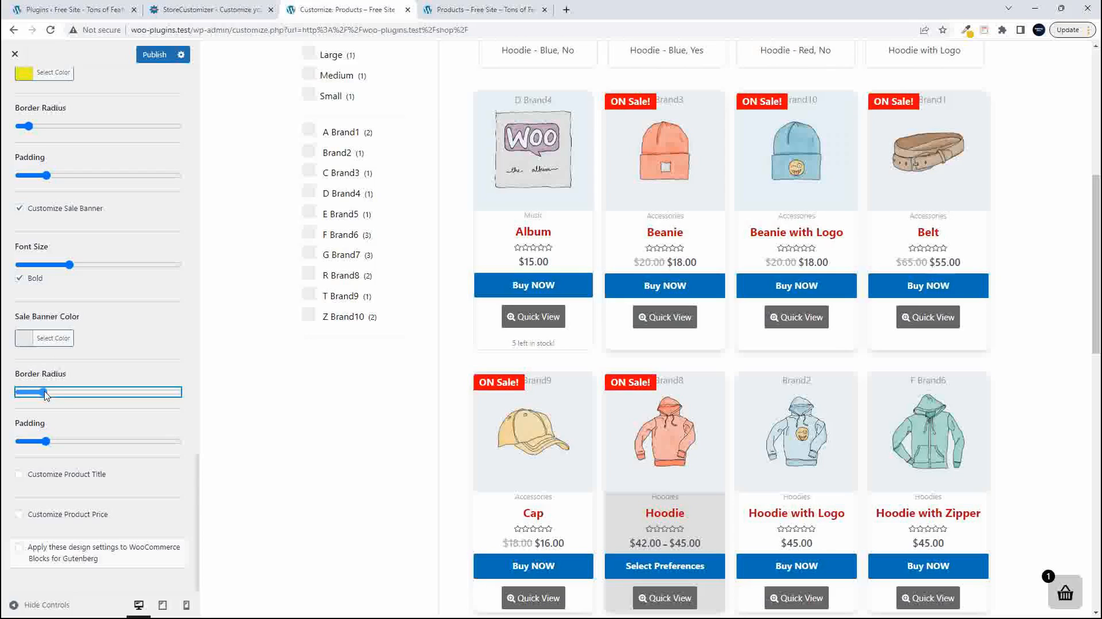
pyautogui.moveTo(45, 394); pyautogui.dragTo(70, 395)
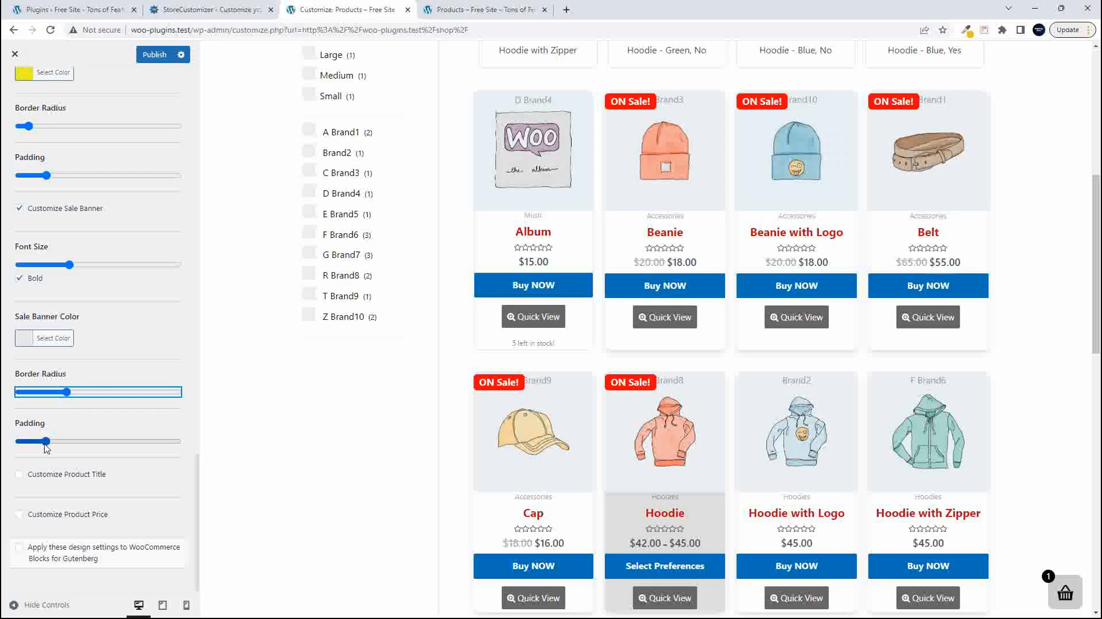
pyautogui.moveTo(46, 443); pyautogui.dragTo(55, 441)
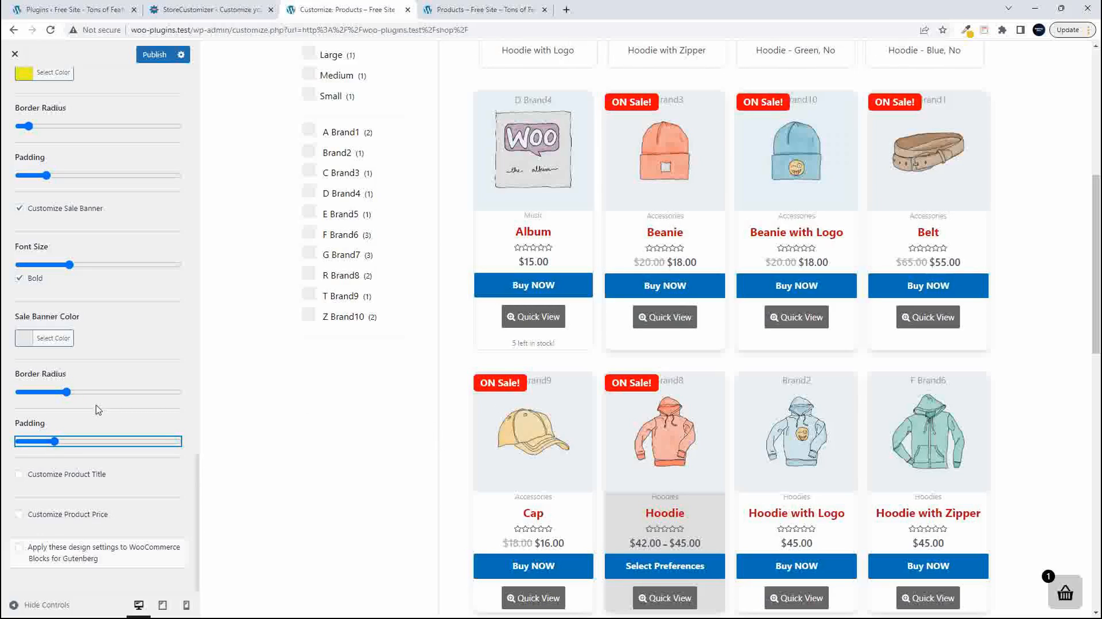
# - Enable Customize Product Title, try a smaller Font Size for the product titles, and settle on a moderately large one
pyautogui.click(59, 479)
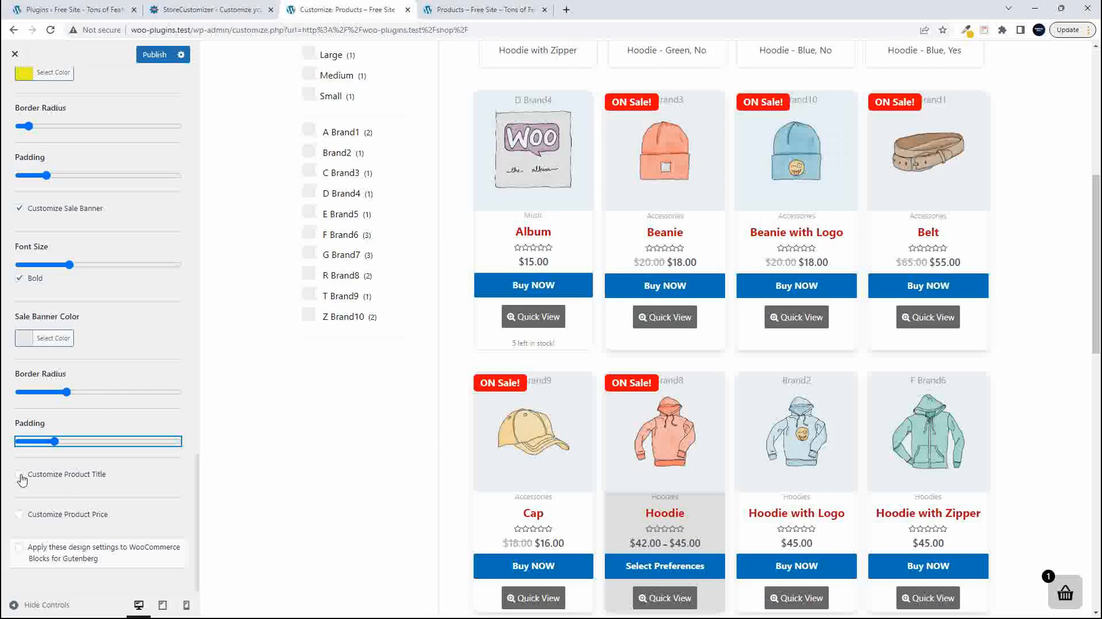
pyautogui.scroll(-2, 100, 491)
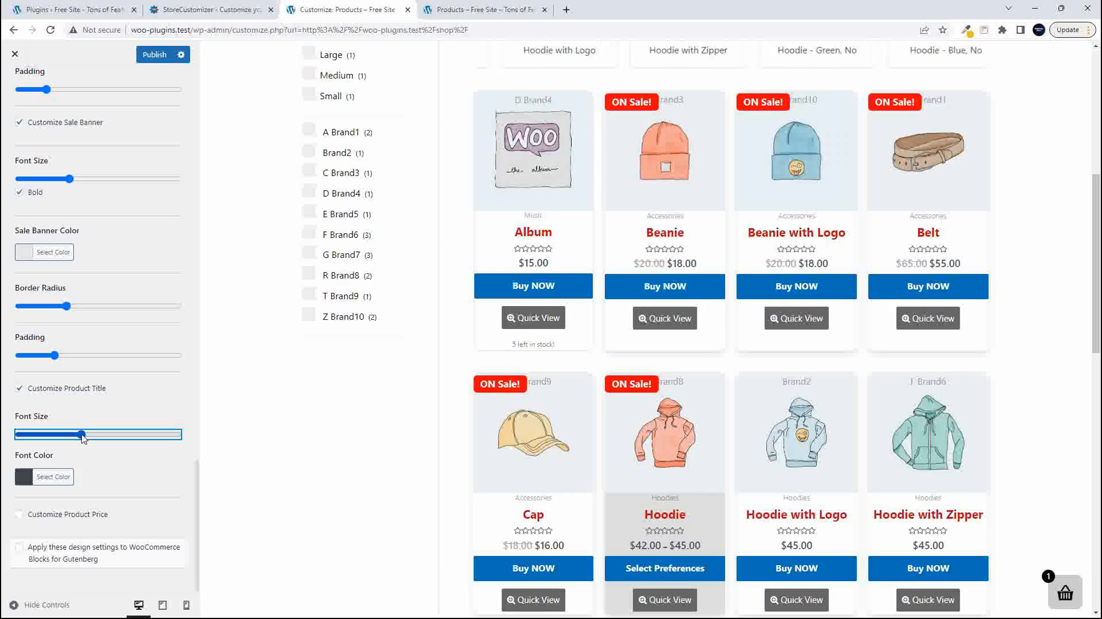
pyautogui.moveTo(84, 437); pyautogui.dragTo(55, 436)
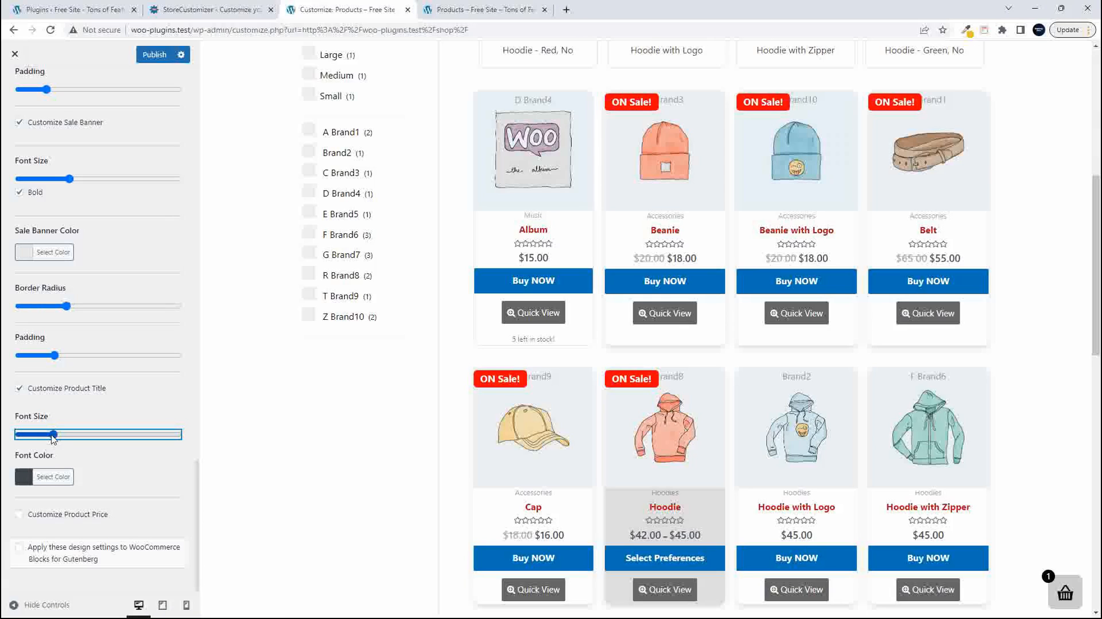
pyautogui.moveTo(54, 437); pyautogui.dragTo(71, 436)
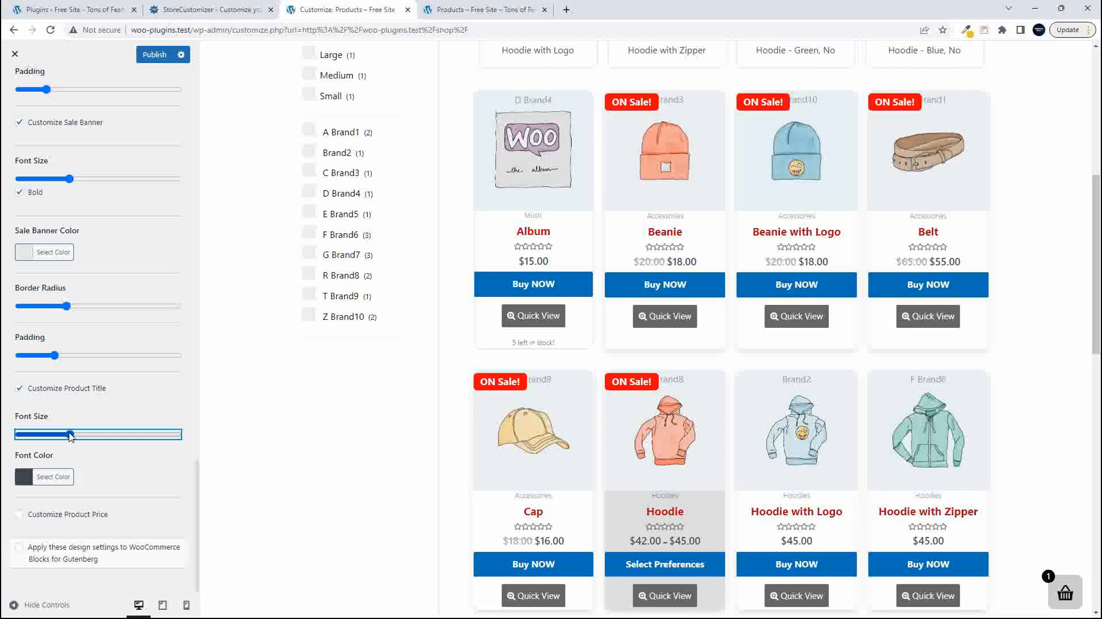
pyautogui.moveTo(70, 435); pyautogui.dragTo(84, 437)
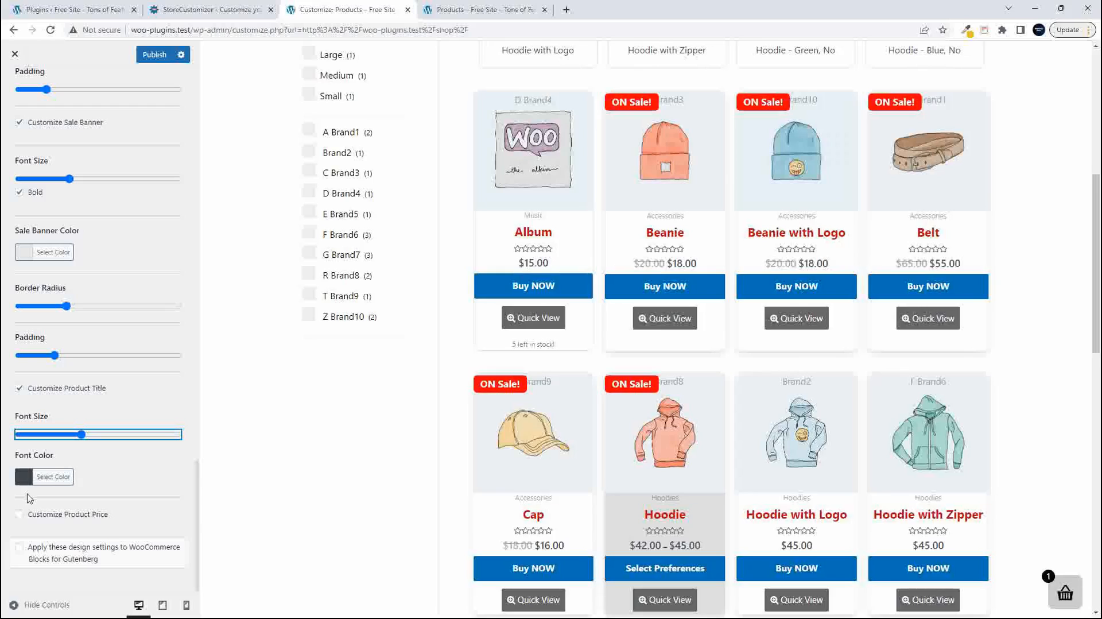
# - Try purple #8224e3 and the default as the product title Font Color, settle on blue #1e73be, and publish
pyautogui.click(24, 477)
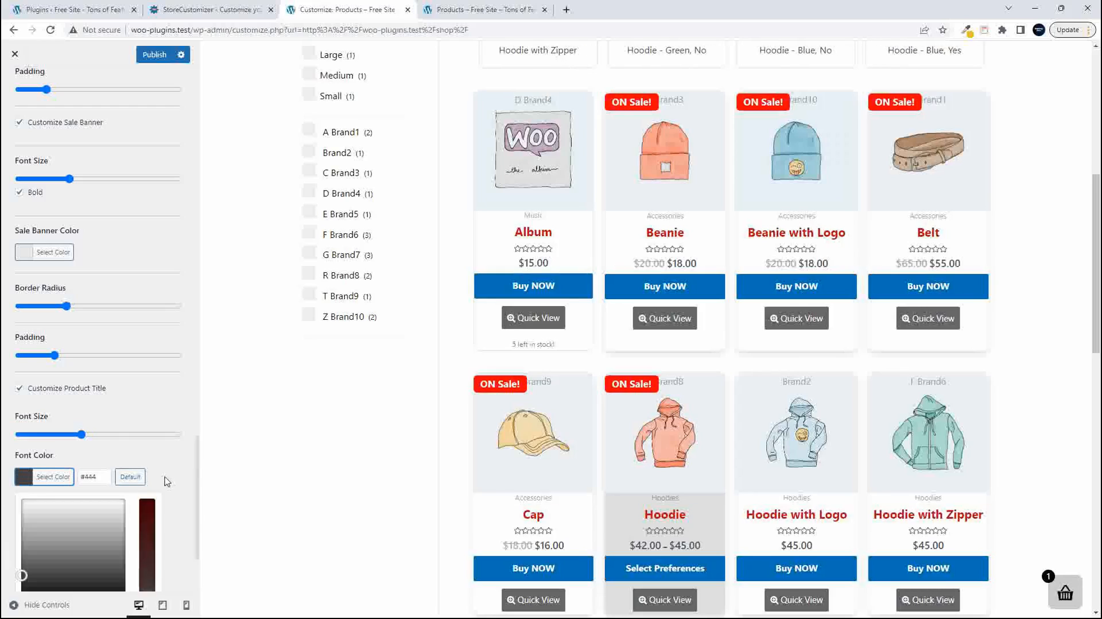
pyautogui.scroll(-3, 67, 464)
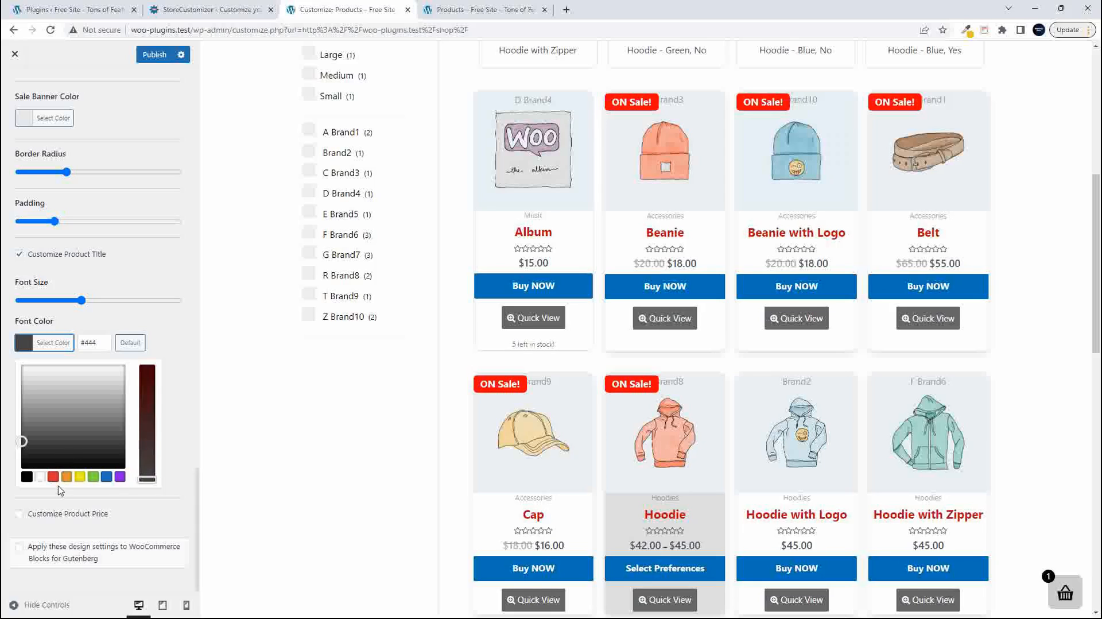
pyautogui.click(120, 477)
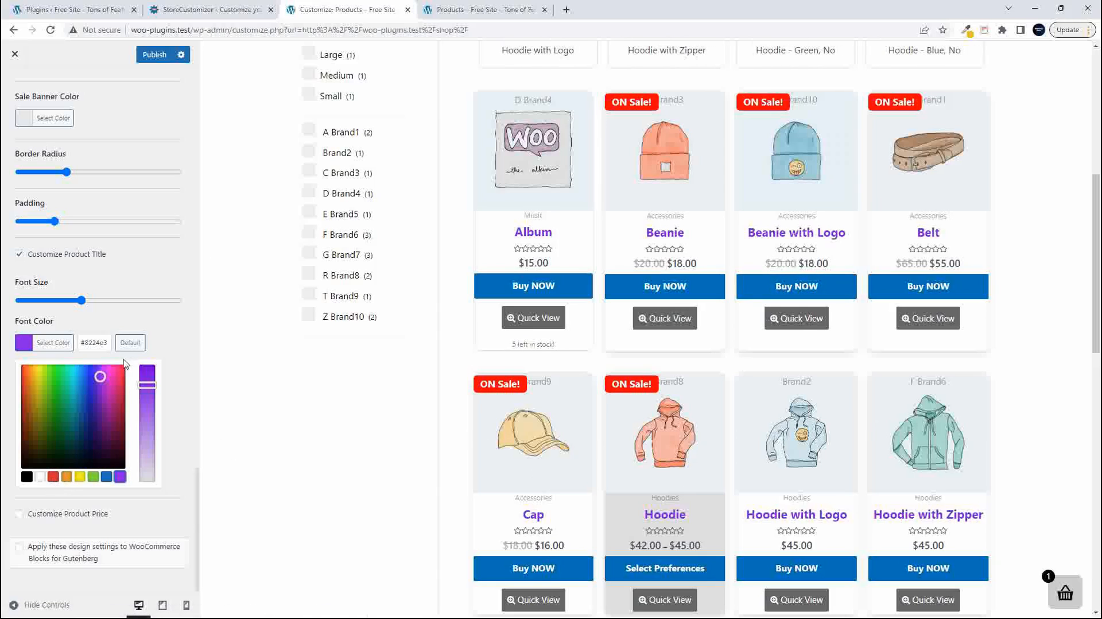
pyautogui.click(130, 342)
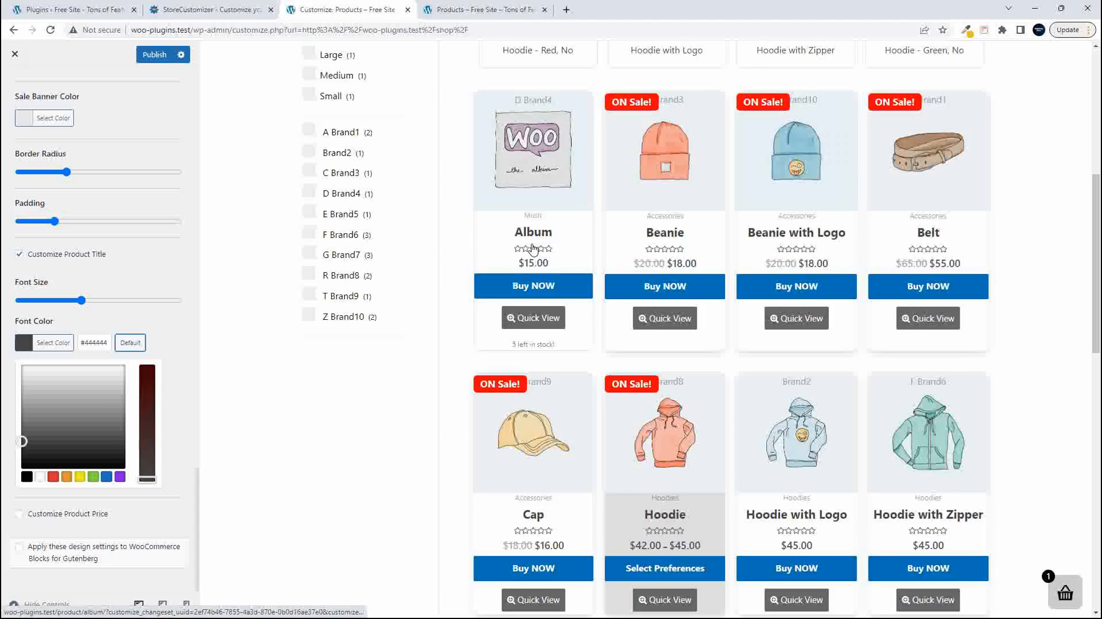
pyautogui.click(106, 477)
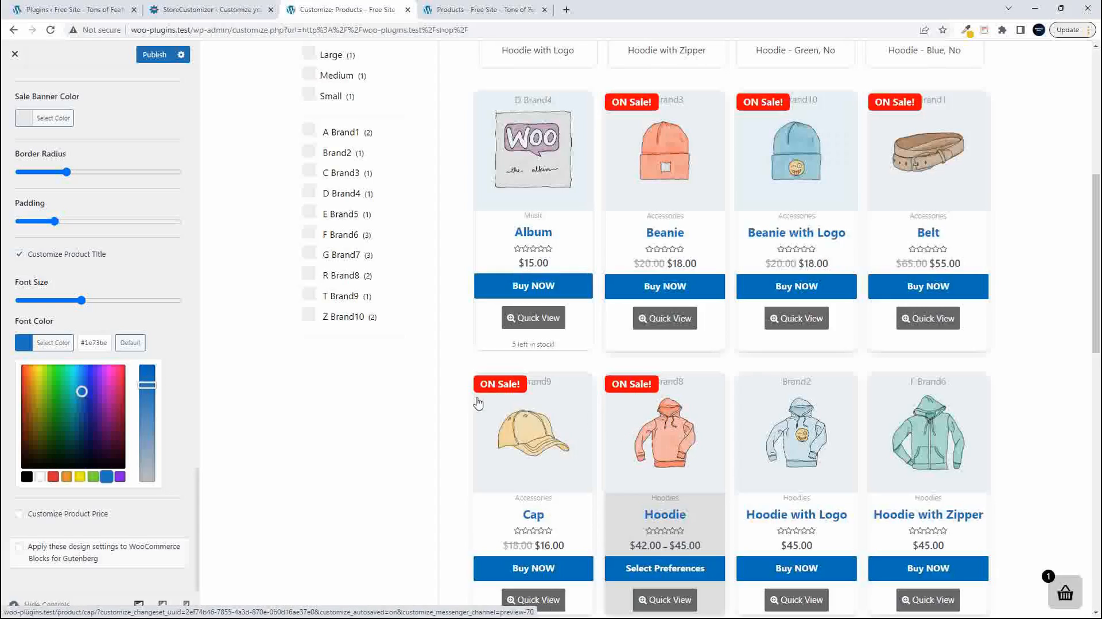
pyautogui.click(153, 55)
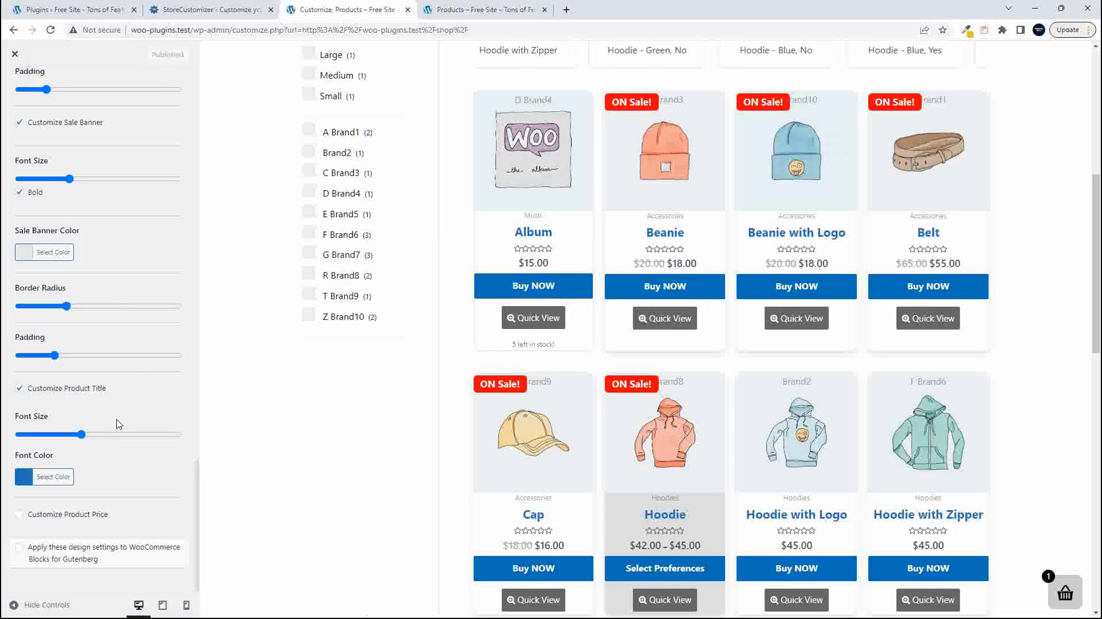
# - Enable Customize Product Price, try a much larger price Font Size, and reduce it to a moderate value
pyautogui.click(19, 515)
pyautogui.scroll(-2, 40, 493)
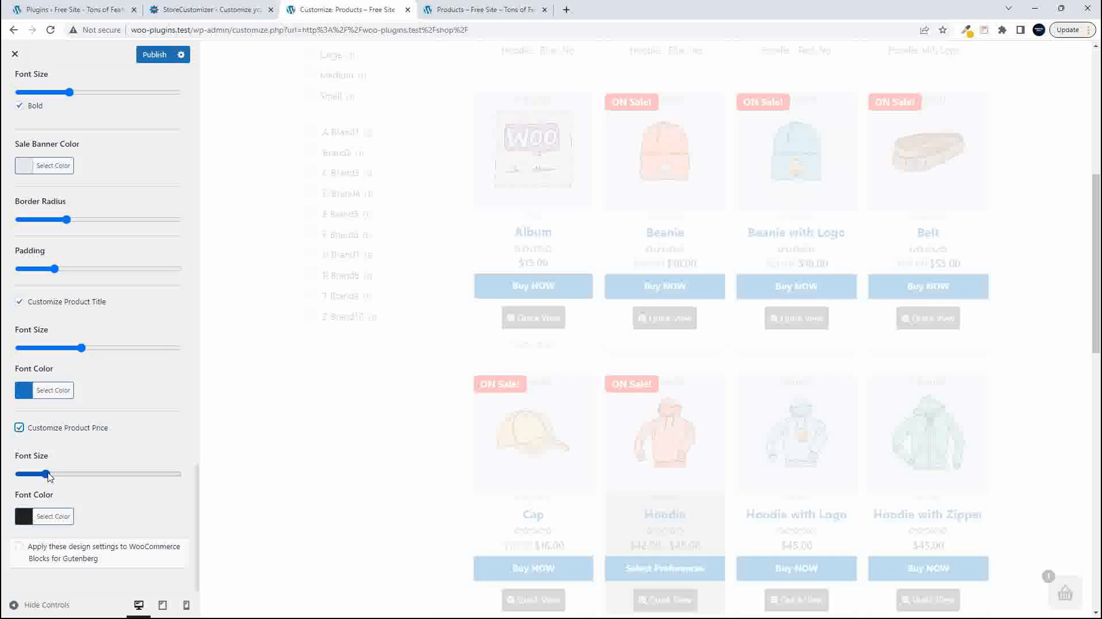
pyautogui.moveTo(48, 477); pyautogui.dragTo(97, 478)
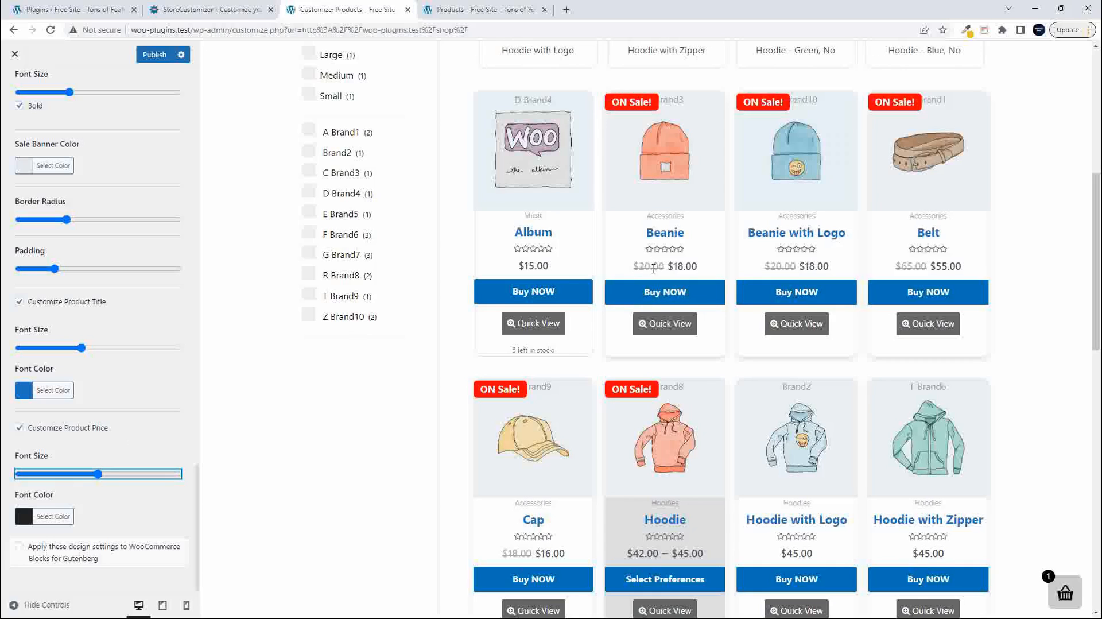
pyautogui.moveTo(98, 474); pyautogui.dragTo(73, 478)
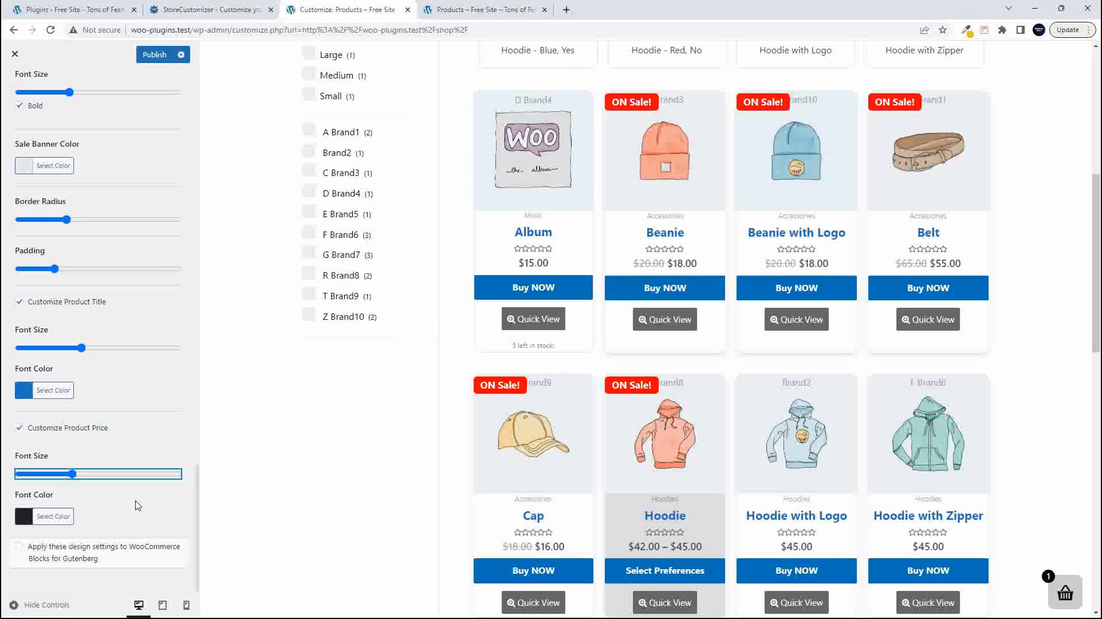
# - Set the product price Font Color to the red preset #dd3333 and close the color picker
pyautogui.click(23, 519)
pyautogui.scroll(-3, 174, 498)
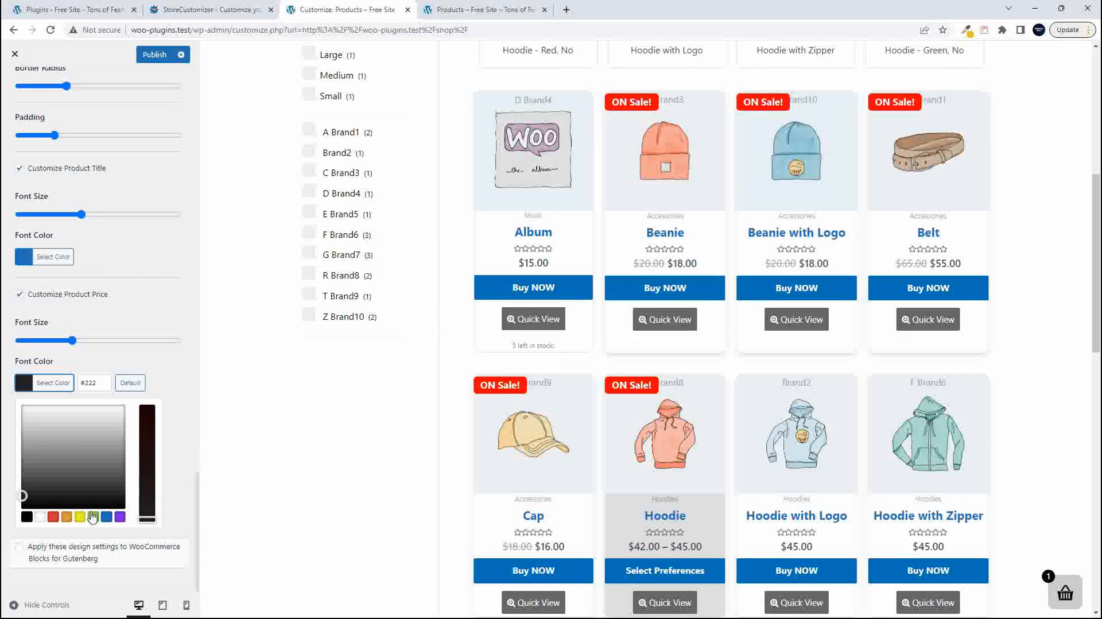
pyautogui.click(53, 517)
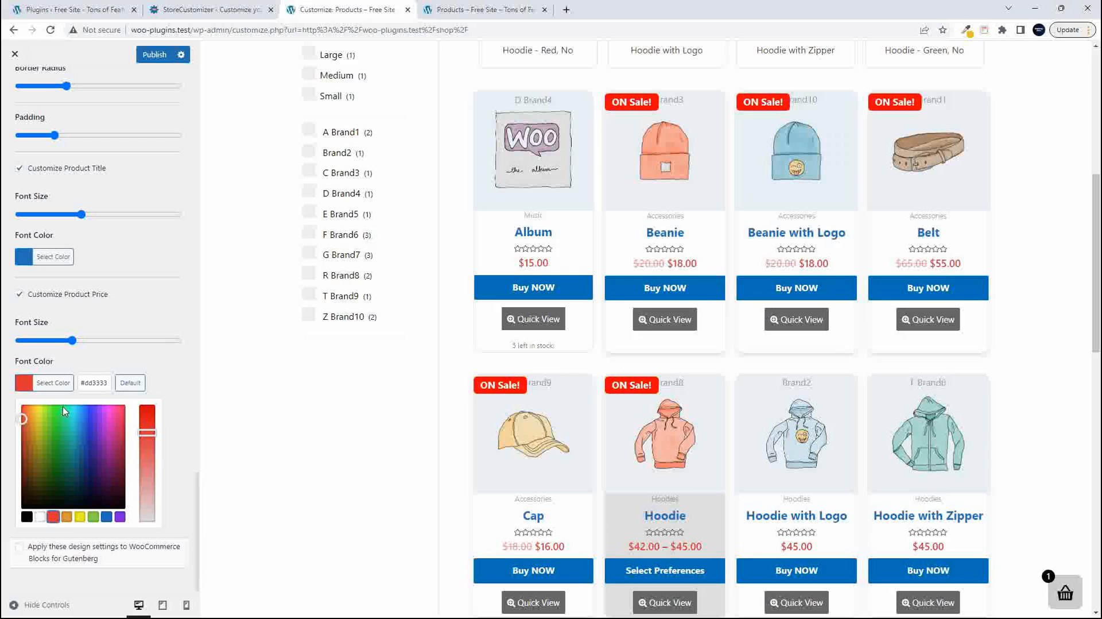
pyautogui.click(171, 371)
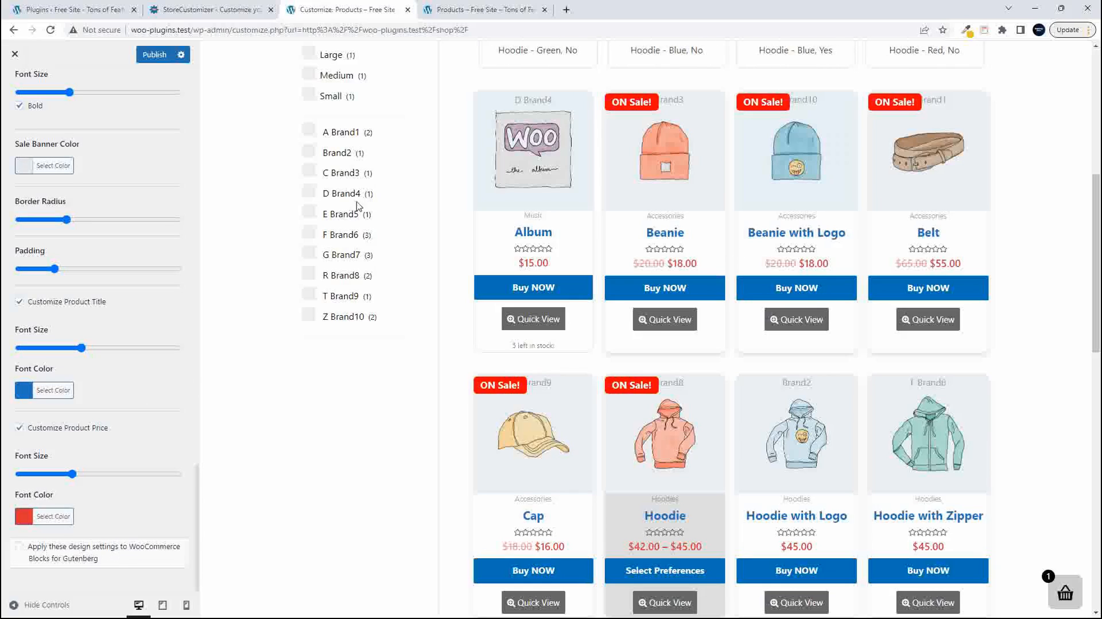
# - Switch to the live store and load the Shop page again to check the published product design
pyautogui.click(488, 9)
pyautogui.scroll(5, 434, 317)
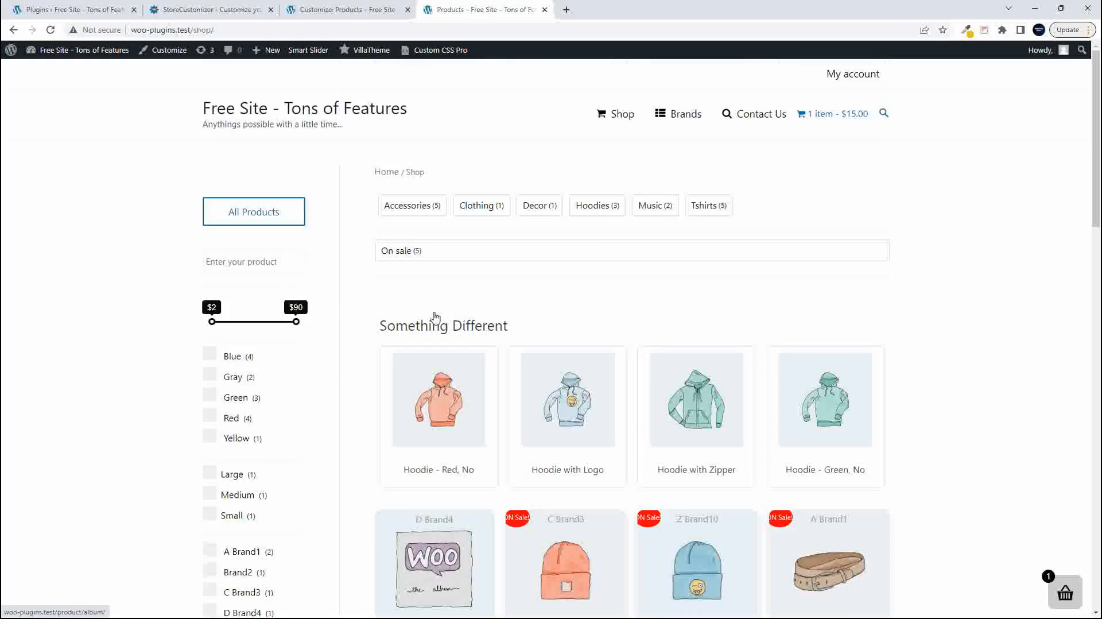
pyautogui.click(616, 121)
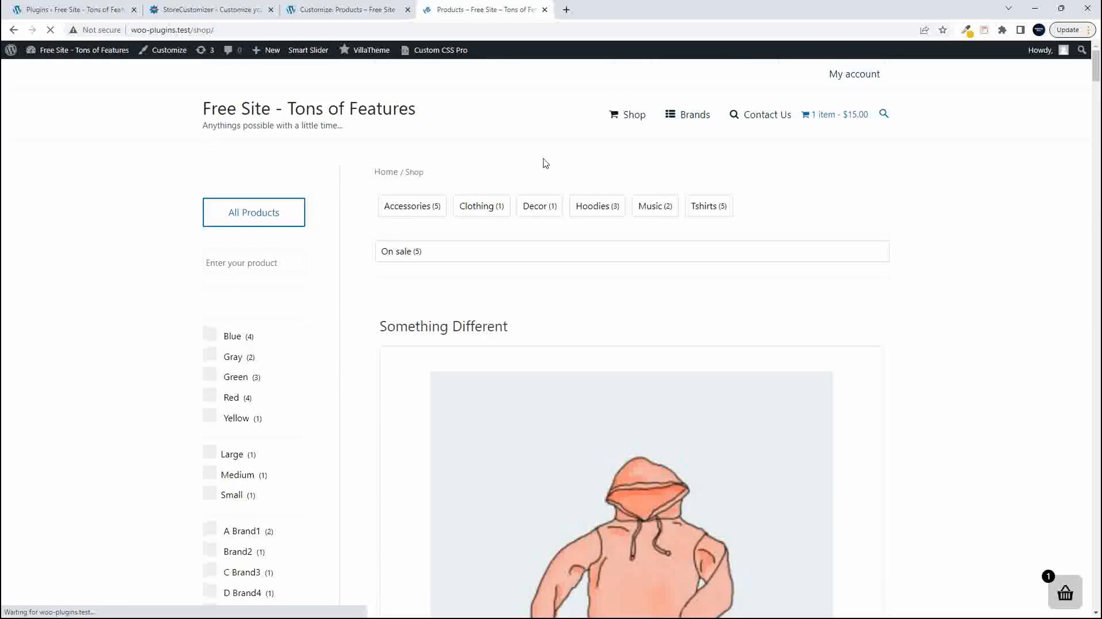
pyautogui.scroll(-5, 550, 178)
pyautogui.scroll(5, 547, 189)
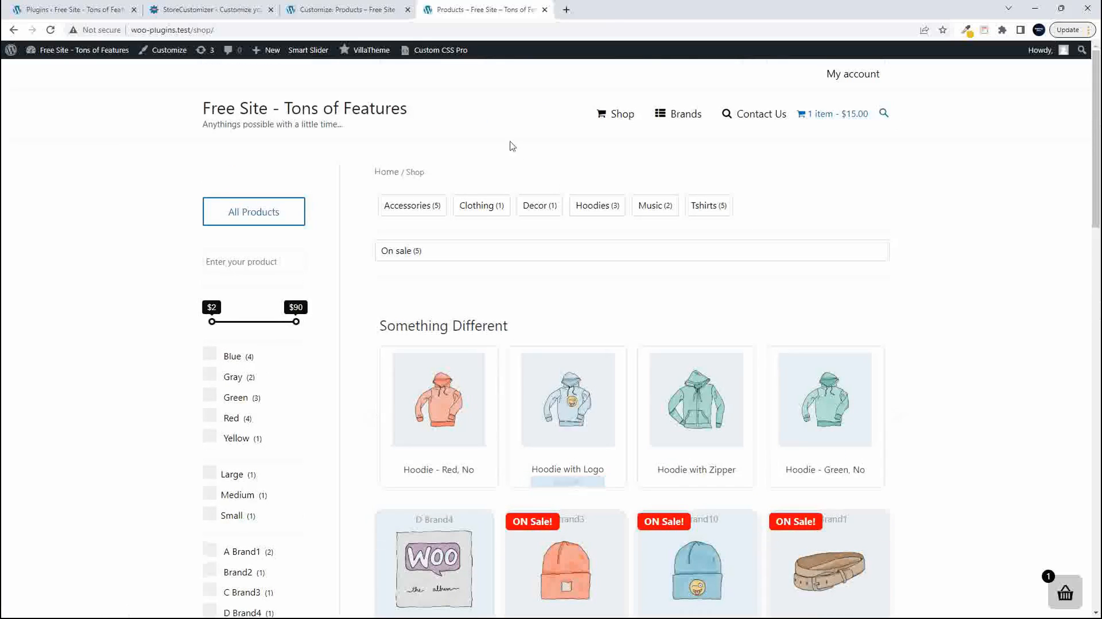
# - Open the site's homepage and examine the styling of its WooCommerce product blocks down to the footer
pyautogui.click(270, 114)
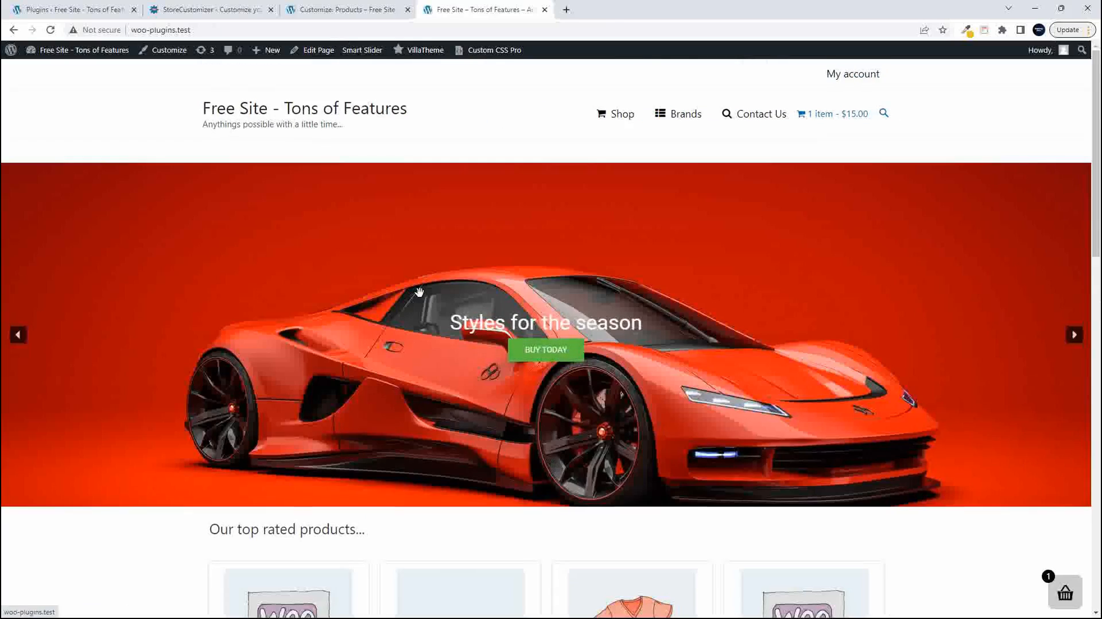
pyautogui.scroll(-5, 419, 293)
pyautogui.scroll(-1, 678, 321)
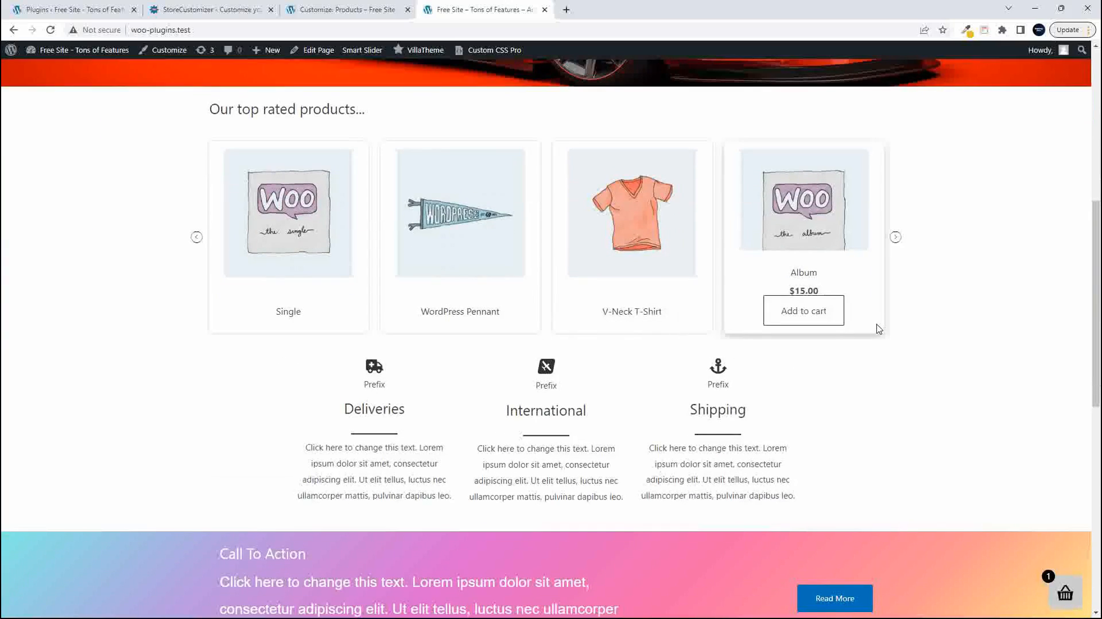
pyautogui.scroll(-4, 875, 328)
pyautogui.scroll(-4, 877, 328)
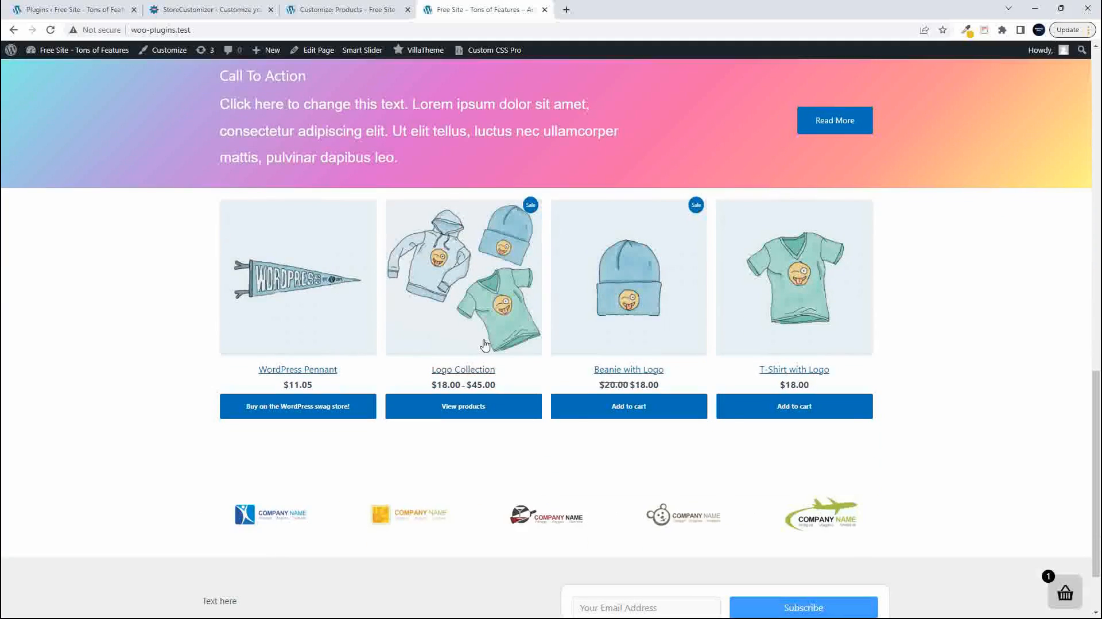
pyautogui.scroll(-1, 361, 340)
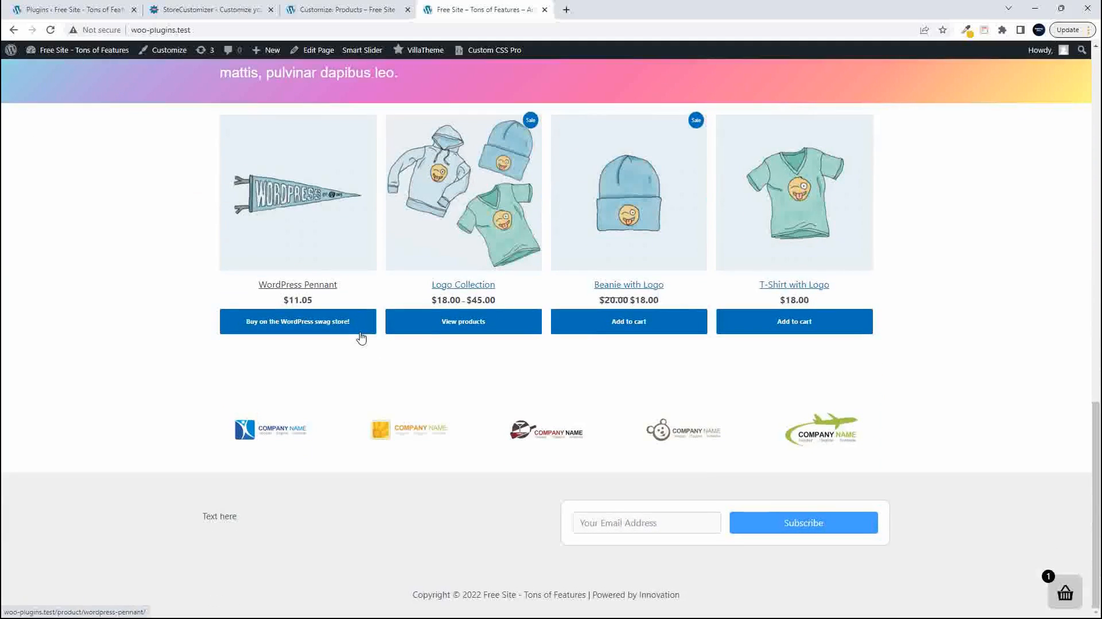
# - Return to the Customizer, enable applying these design settings to WooCommerce Blocks for Gutenberg, and publish
pyautogui.click(326, 10)
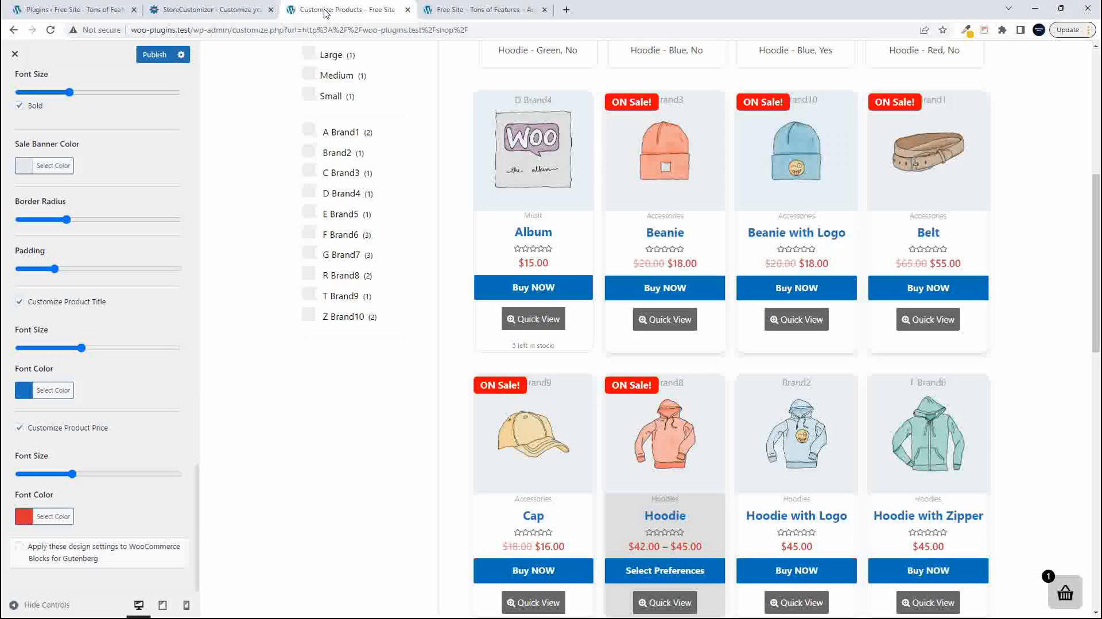
pyautogui.click(19, 546)
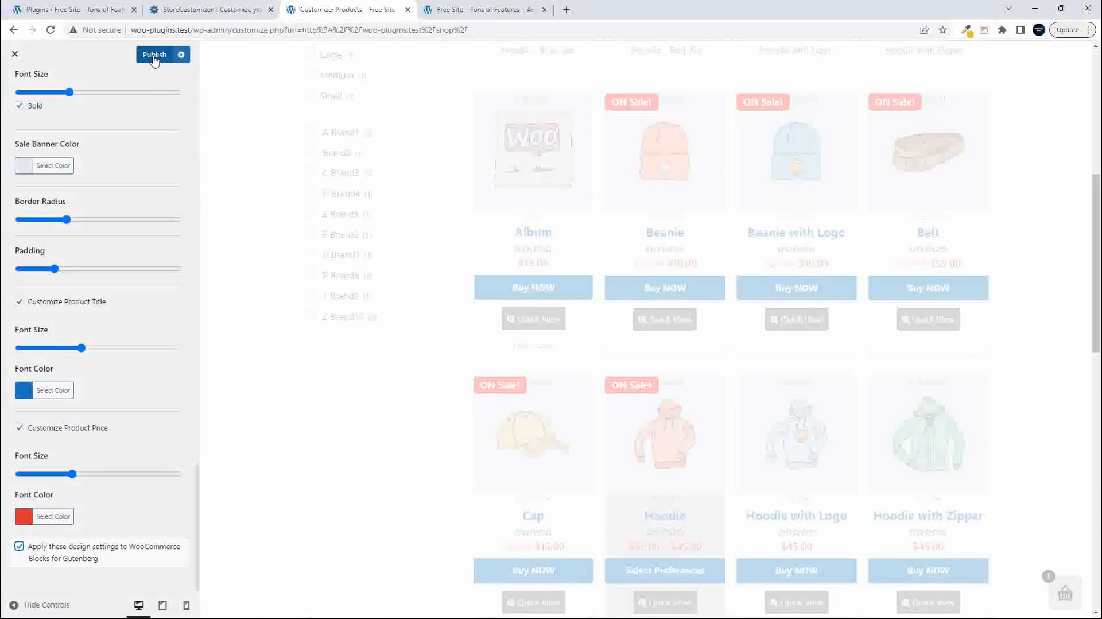
pyautogui.click(154, 57)
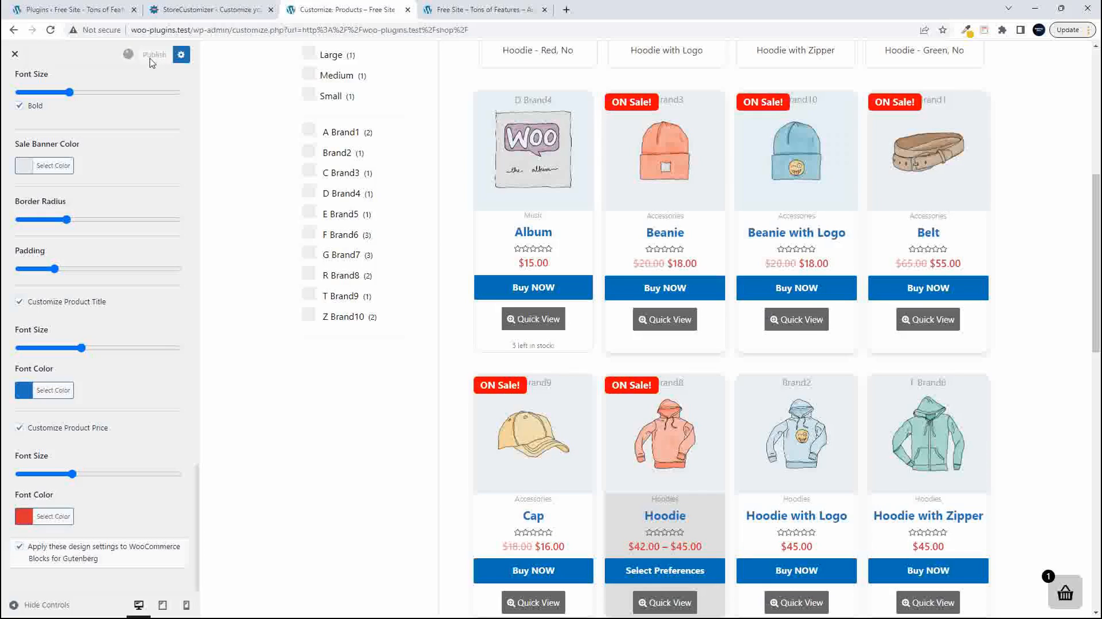
# - Reload the live homepage and compare the styling of its product blocks with the Customizer's shop preview
pyautogui.click(485, 12)
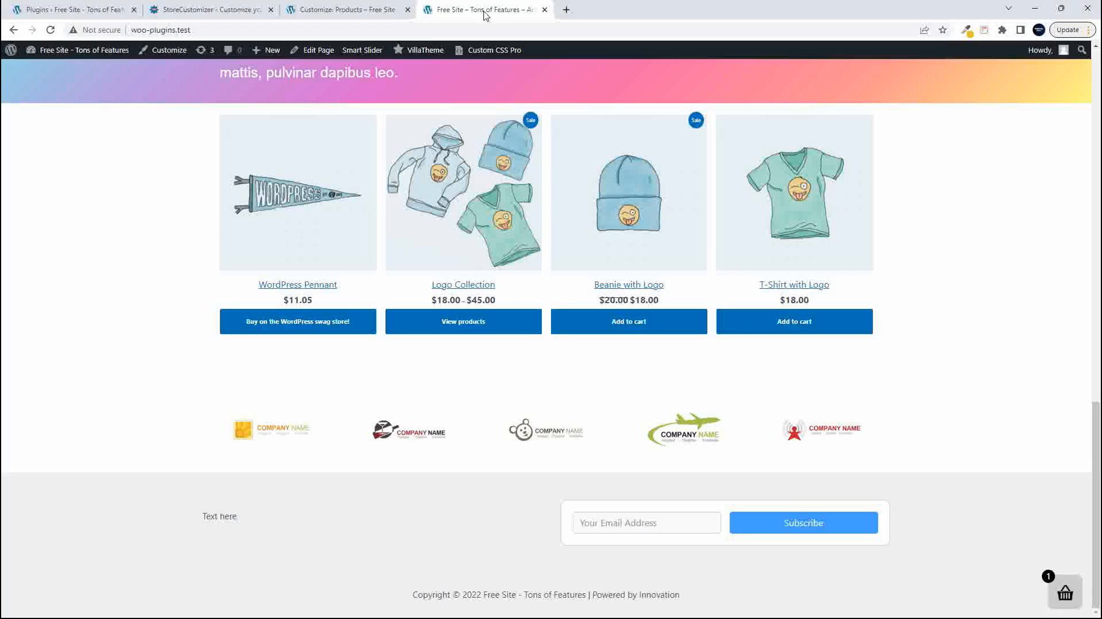
pyautogui.click(51, 30)
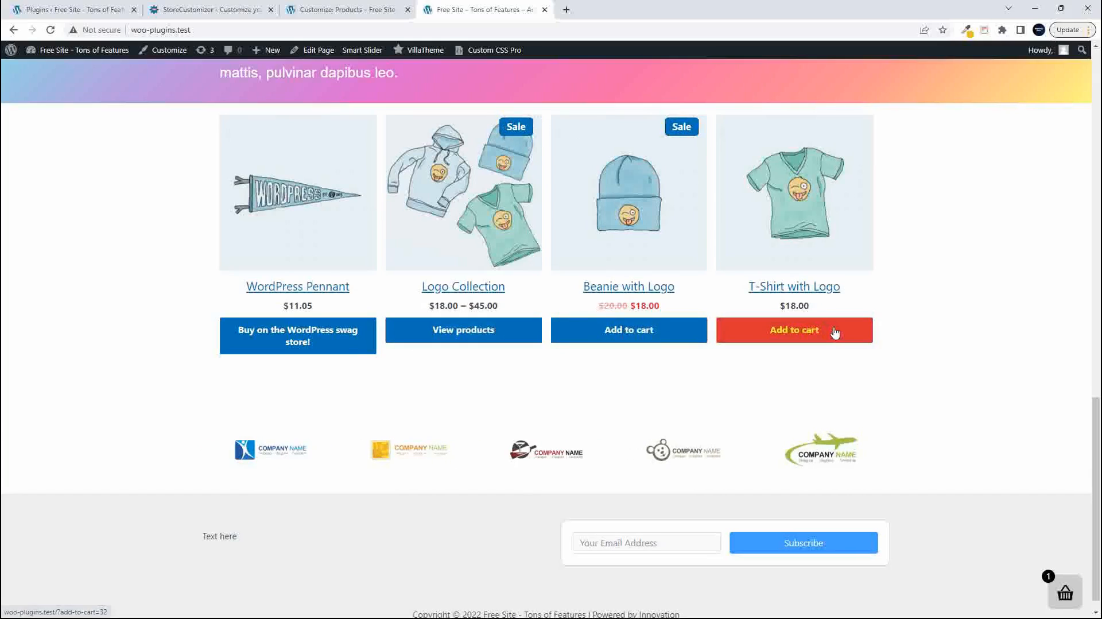
pyautogui.click(51, 31)
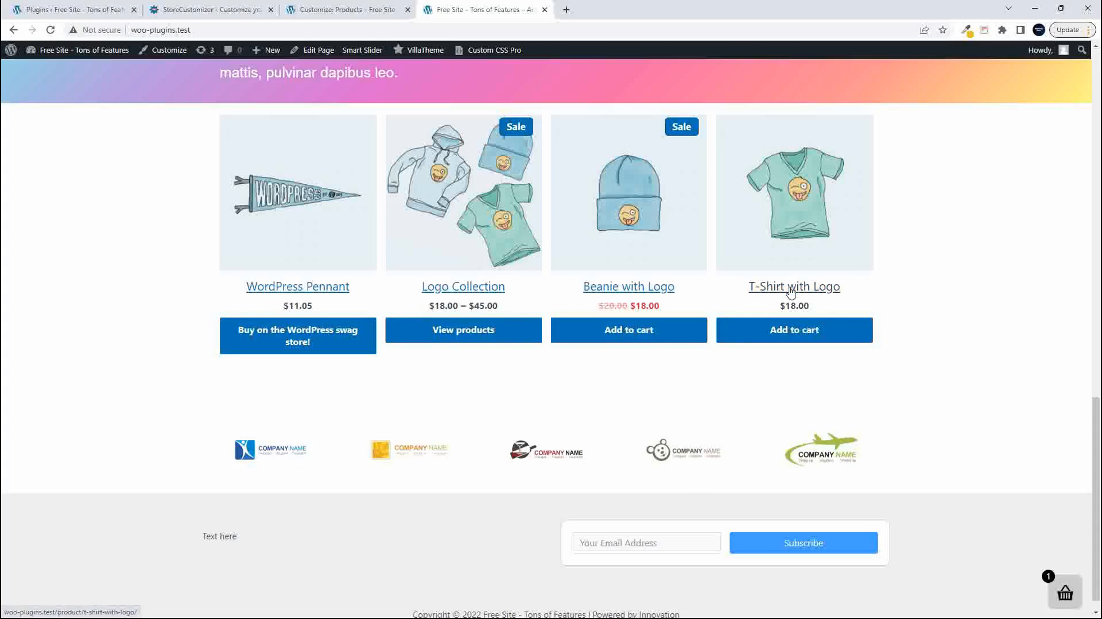
pyautogui.click(347, 11)
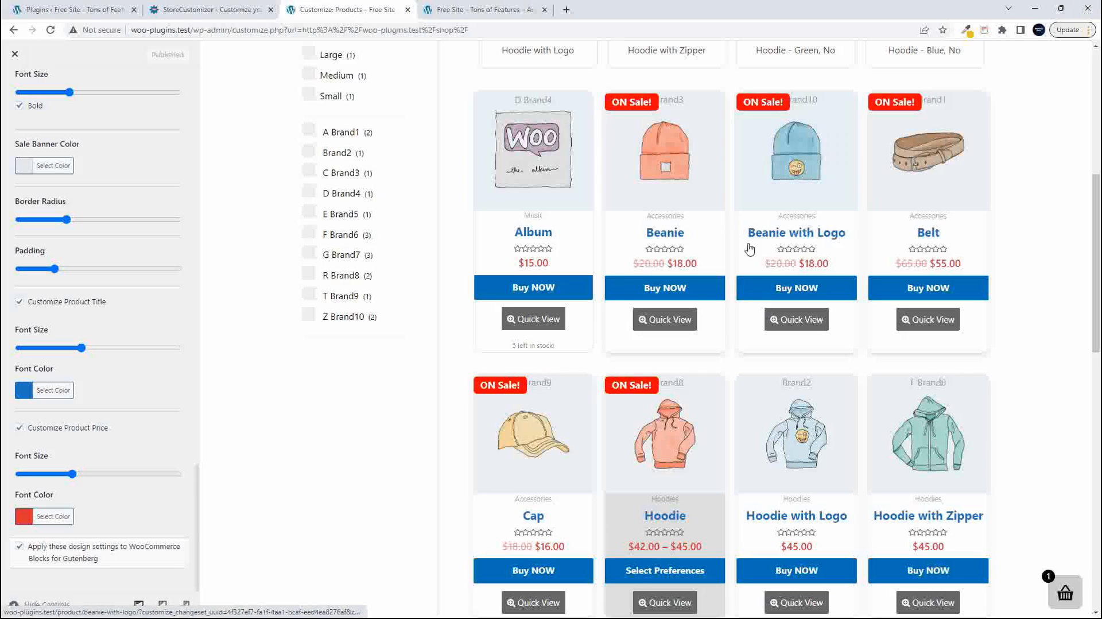
pyautogui.click(477, 10)
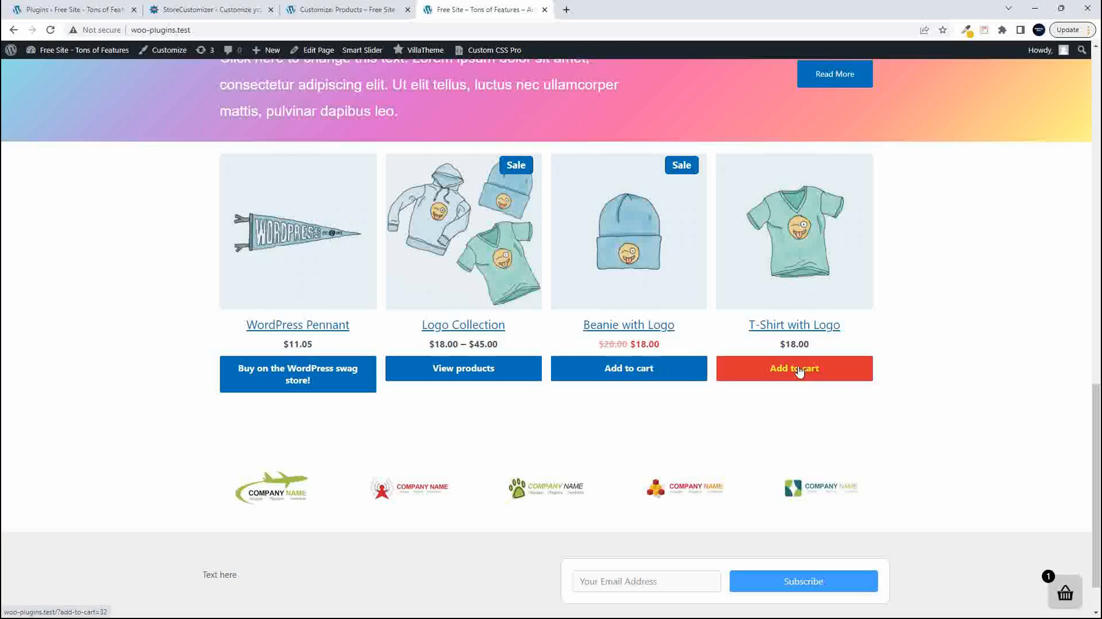
# - Look over the homepage's product blocks and top rated products carousel, and open the Shop page
pyautogui.scroll(-2, 804, 375)
pyautogui.scroll(15, 806, 376)
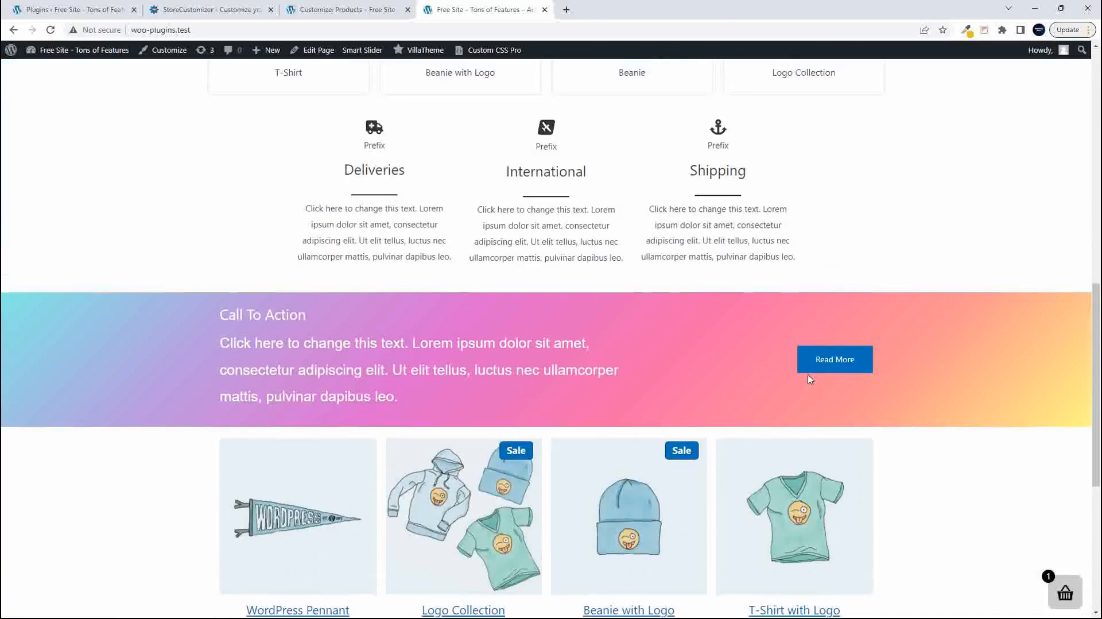
pyautogui.scroll(-2, 810, 379)
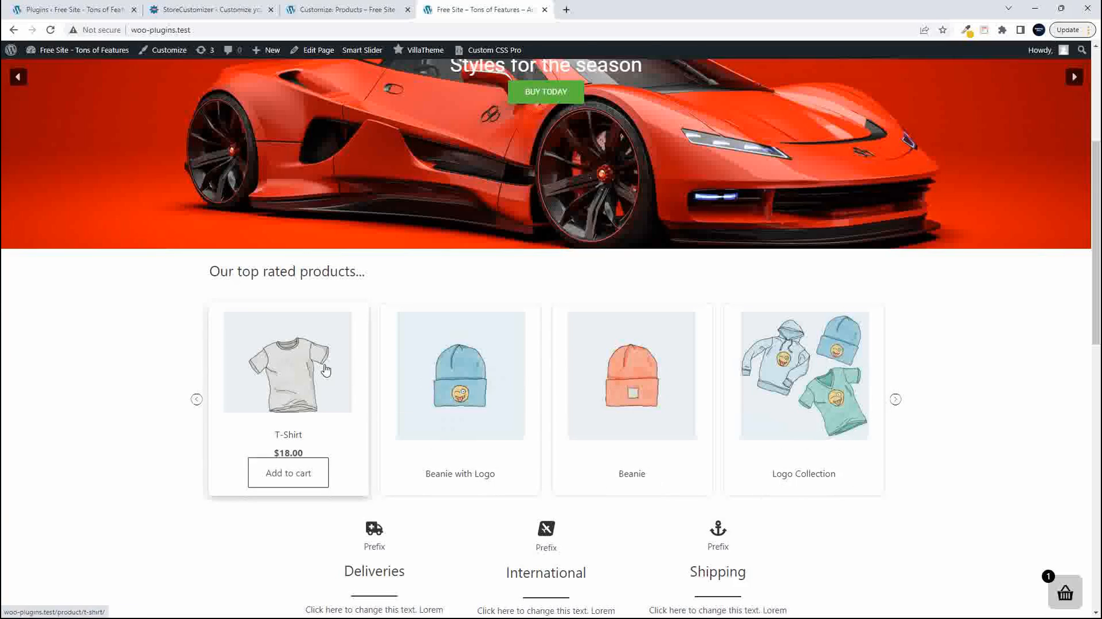
pyautogui.scroll(5, 326, 370)
pyautogui.click(623, 117)
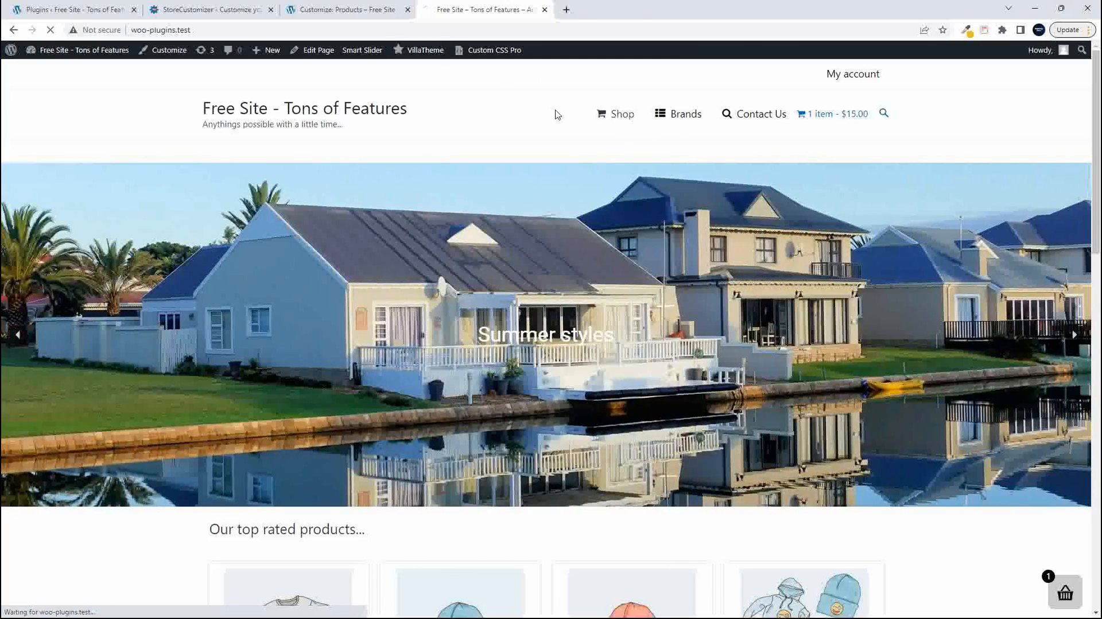
# - Return to the Customizer, open StoreCustomizer's WooCommerce Product Page settings and look over the product page preview
pyautogui.click(345, 10)
pyautogui.scroll(15, 175, 357)
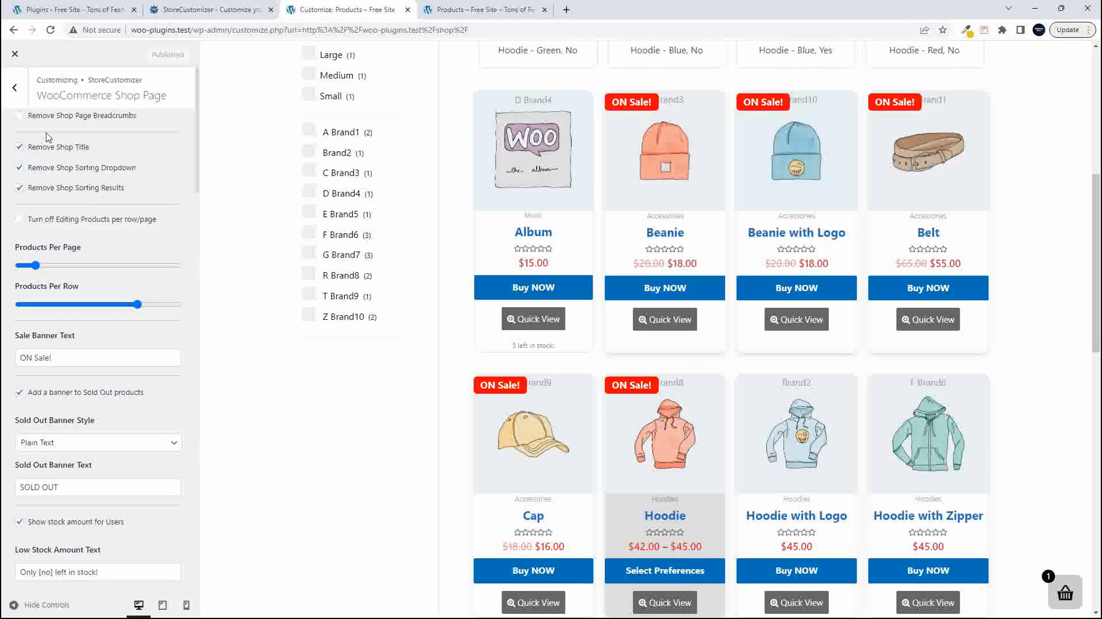
pyautogui.click(16, 89)
pyautogui.click(76, 178)
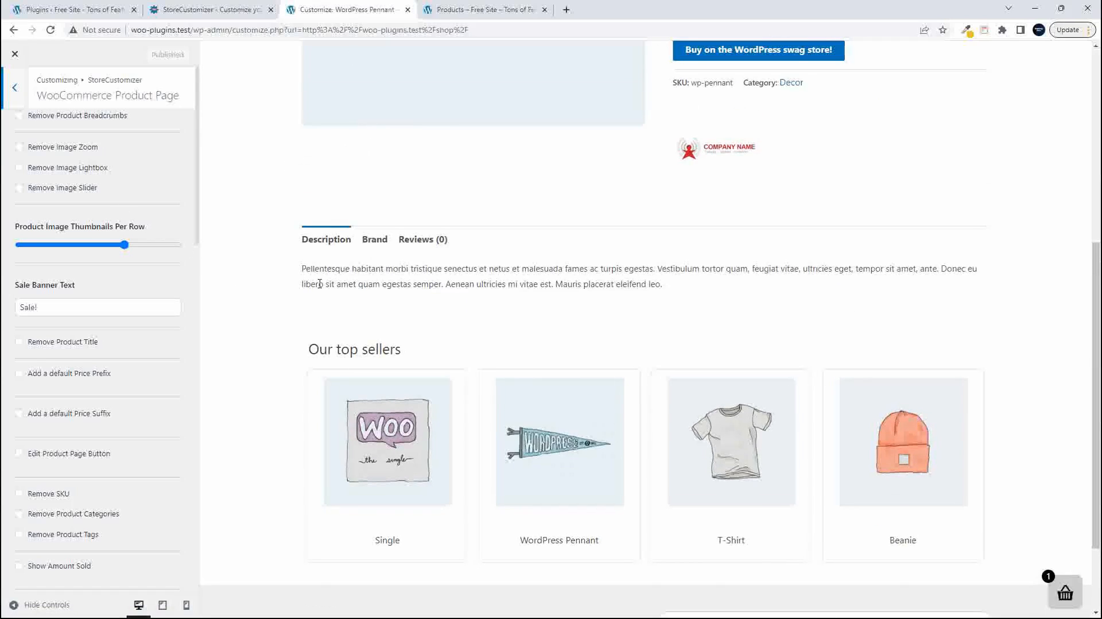
pyautogui.scroll(10, 320, 284)
# - Reload the live Shop page and examine the styling of its product grid
pyautogui.click(484, 10)
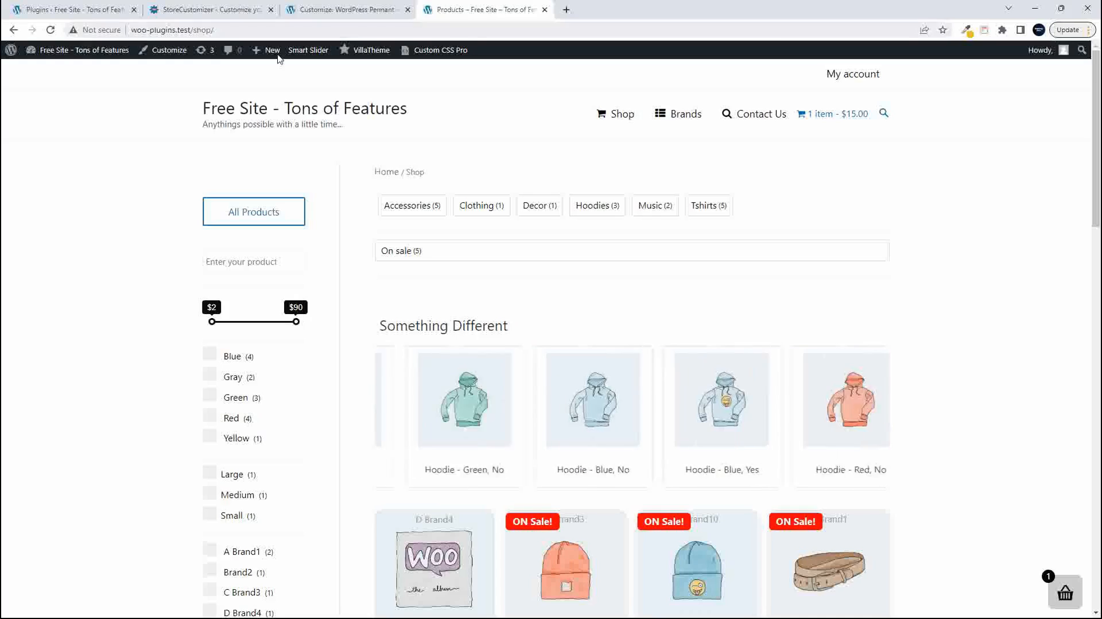
pyautogui.click(51, 30)
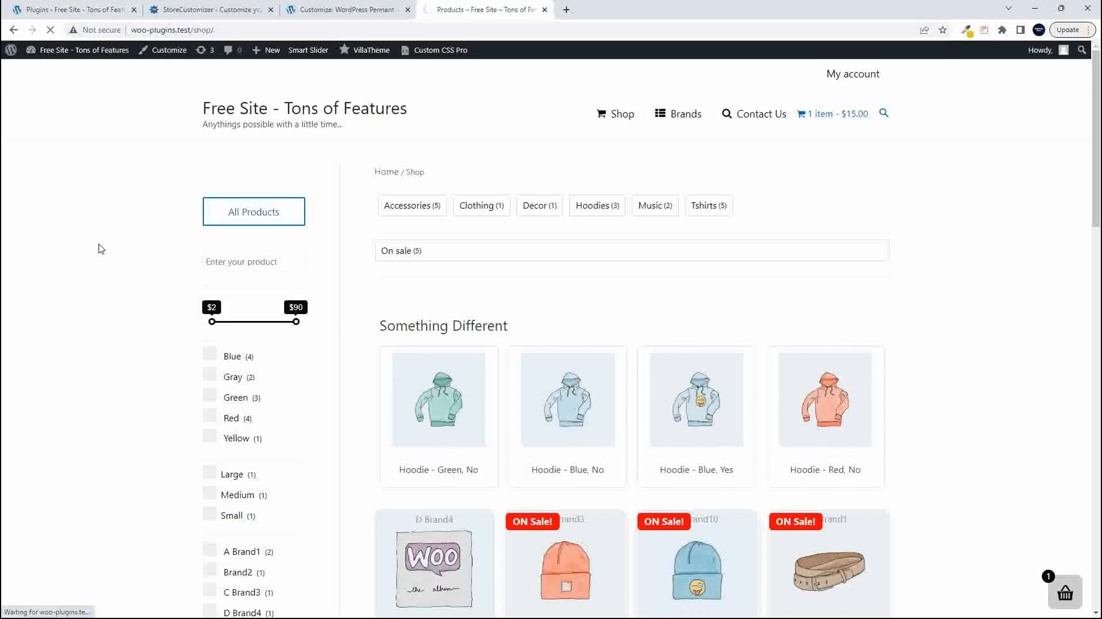
pyautogui.scroll(-8, 107, 282)
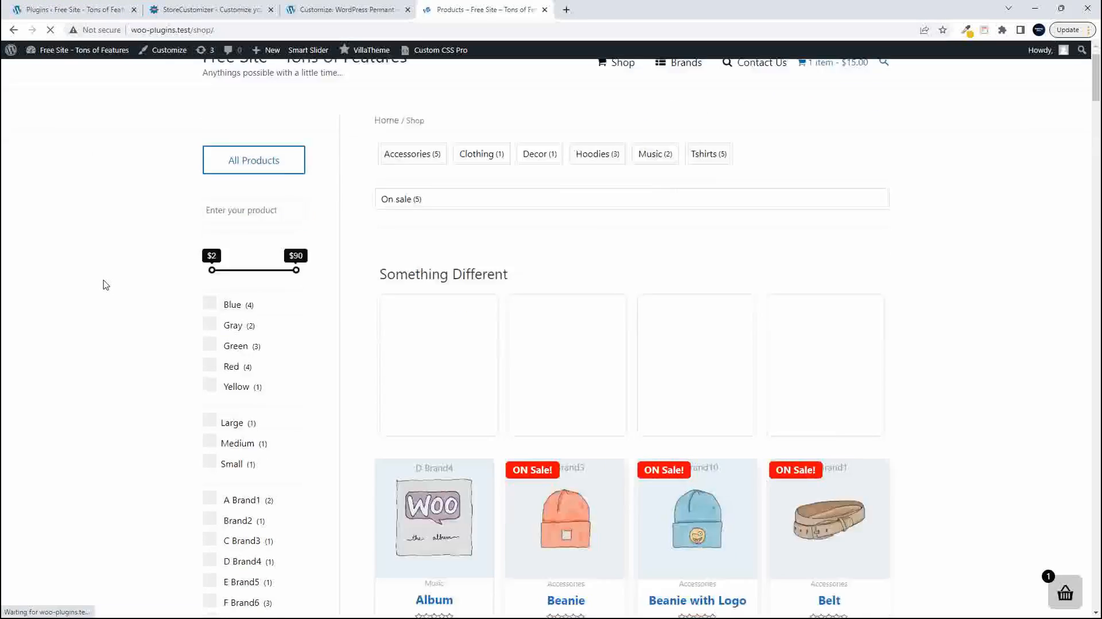
pyautogui.scroll(-3, 87, 278)
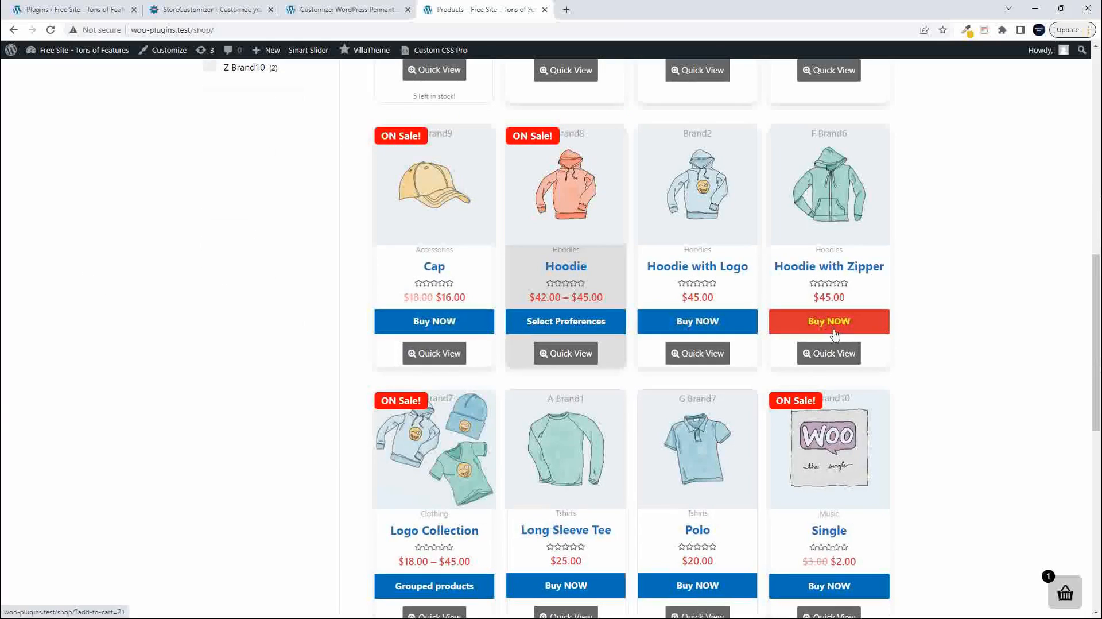
pyautogui.scroll(11, 803, 355)
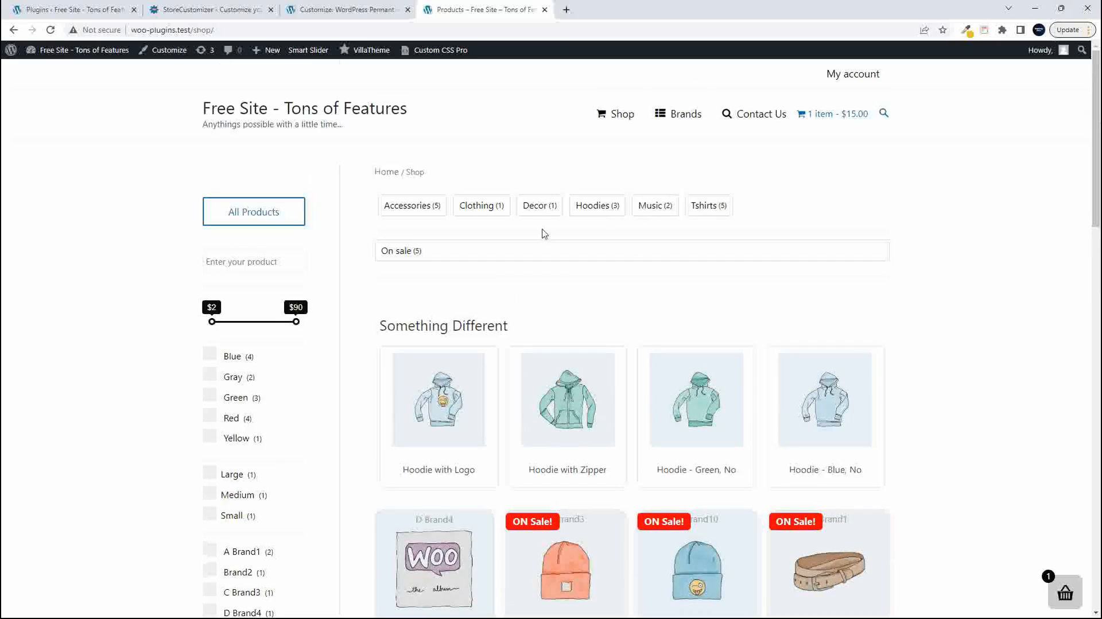
# - Filter the Shop page by the Accessories category and compare its product grid with the top rated products
pyautogui.click(409, 205)
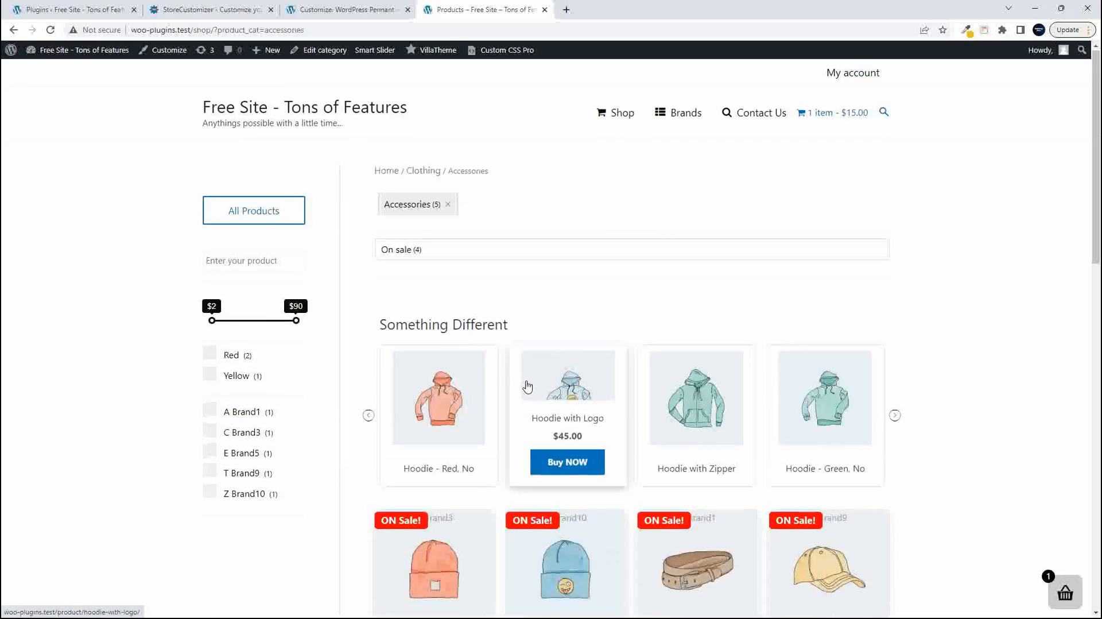
pyautogui.scroll(-7, 568, 379)
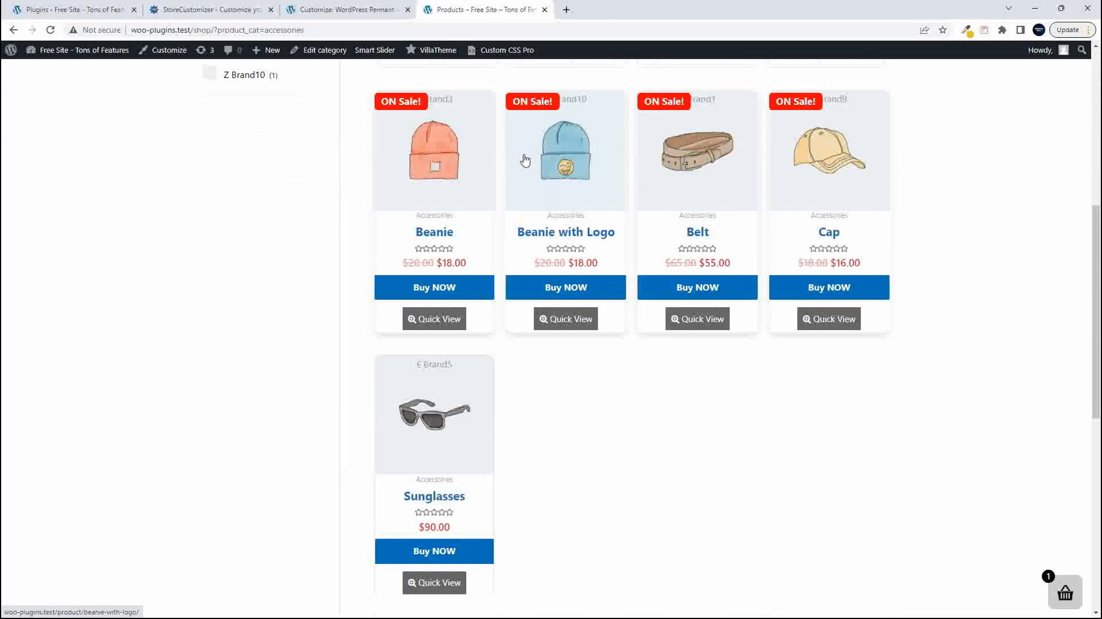
pyautogui.scroll(1, 436, 443)
pyautogui.scroll(-6, 437, 444)
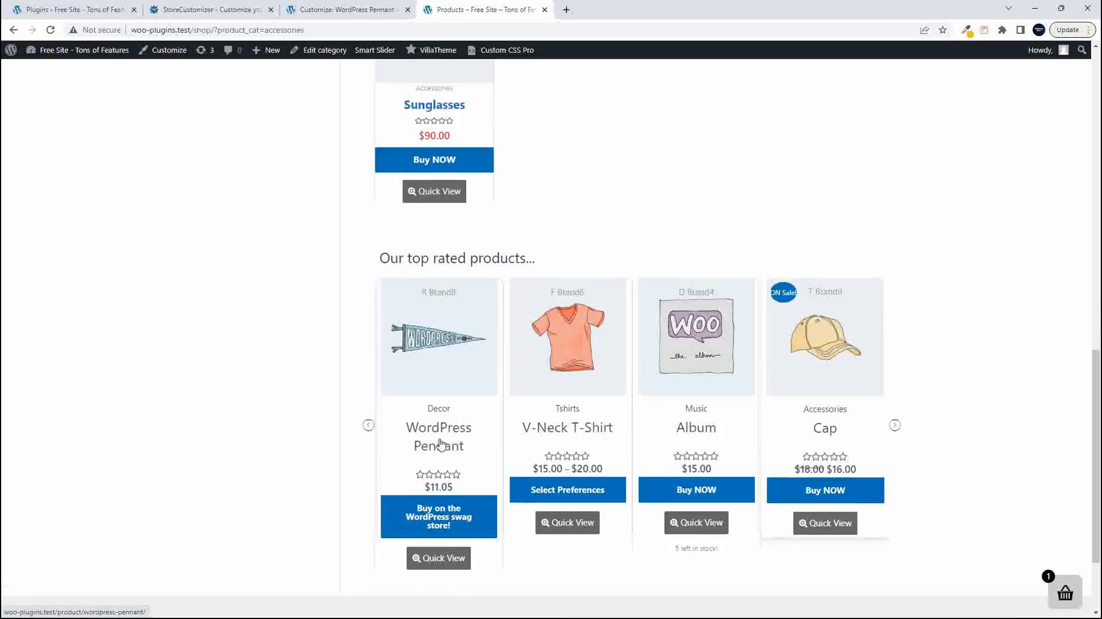
pyautogui.scroll(12, 438, 442)
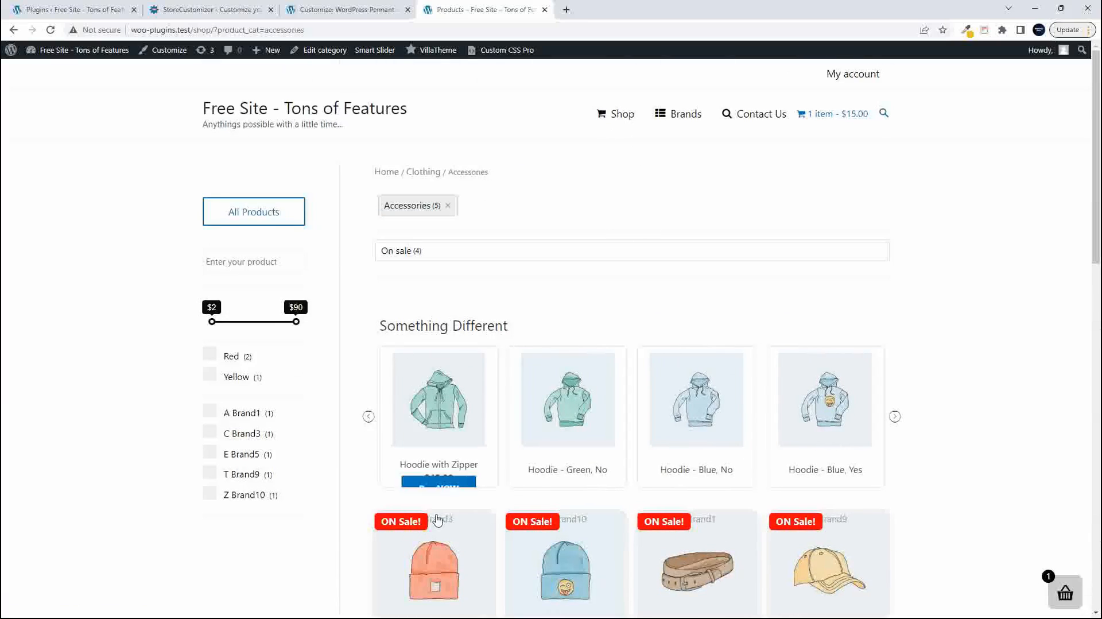
# - Open the Beanie product, follow its link to the Accessories category archive, and examine the product styling there
pyautogui.click(456, 564)
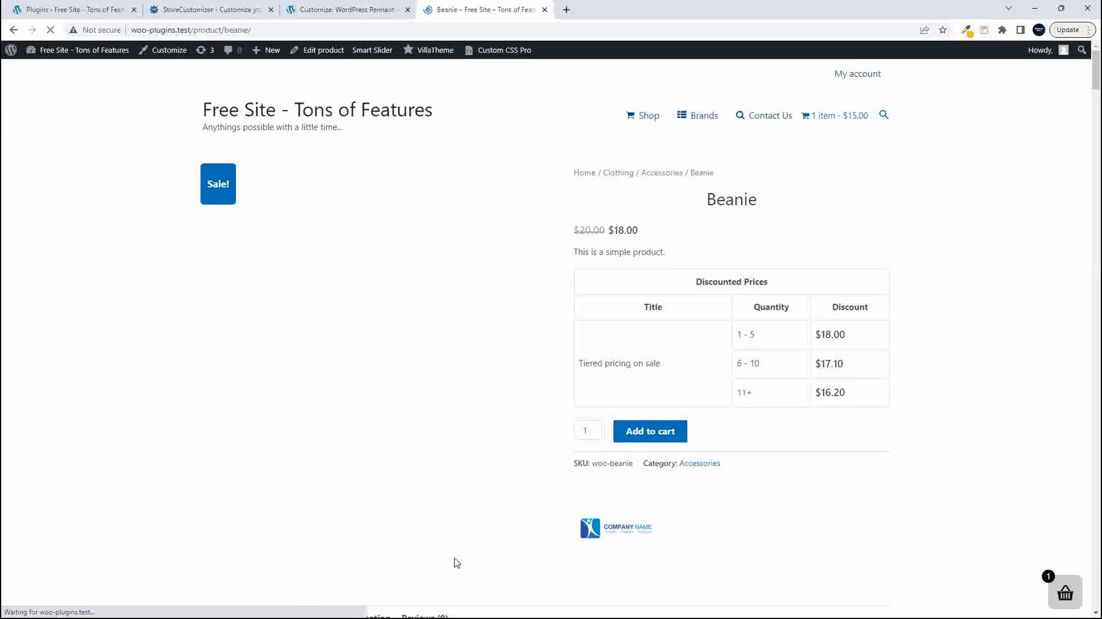
pyautogui.click(703, 464)
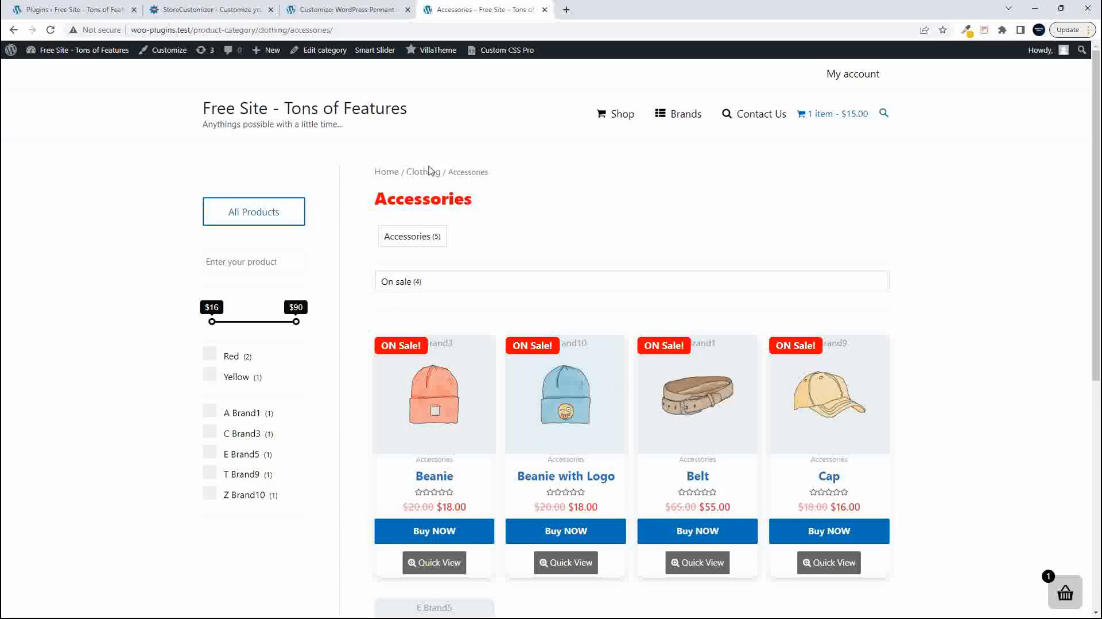
pyautogui.scroll(-1, 574, 391)
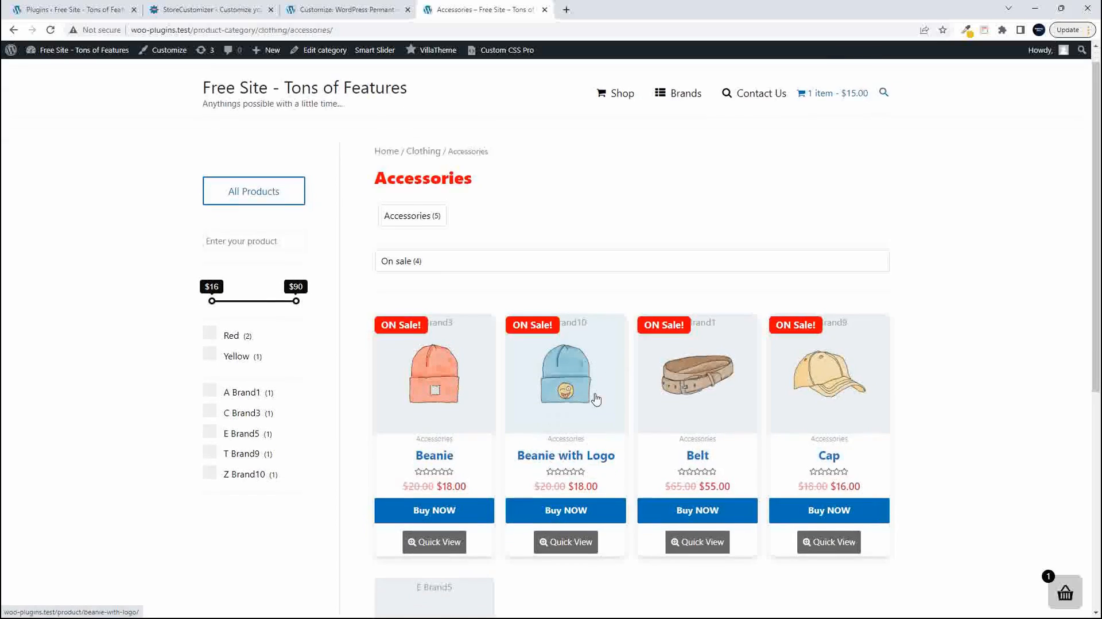
pyautogui.scroll(-3, 523, 442)
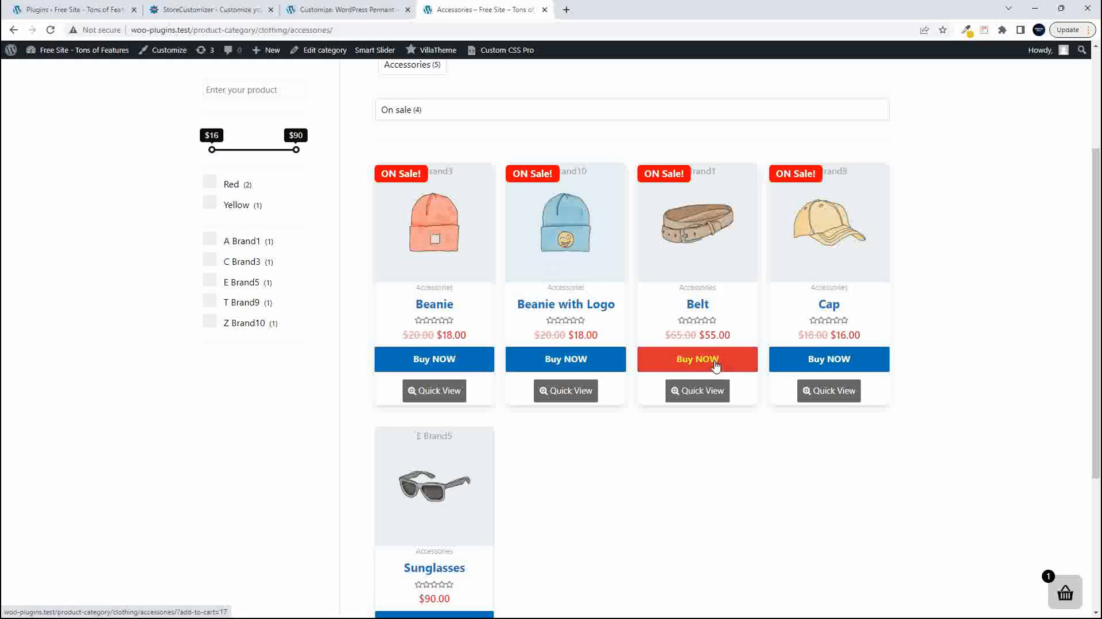
pyautogui.click(576, 361)
pyautogui.scroll(-4, 577, 368)
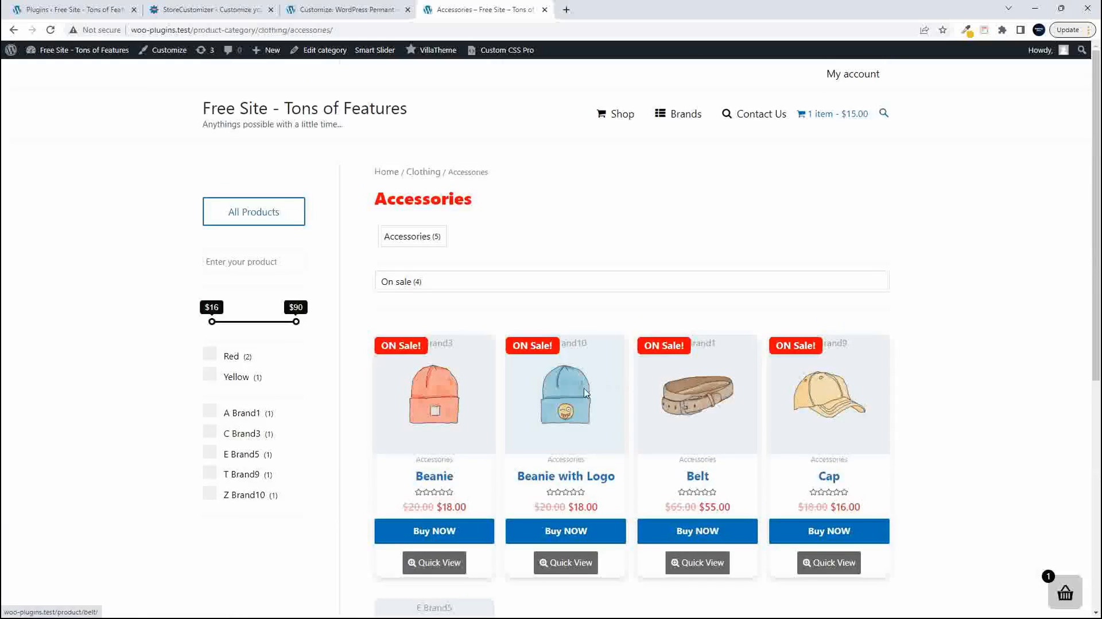
# - Return to the live Shop page and open the Hoodie product page
pyautogui.click(620, 116)
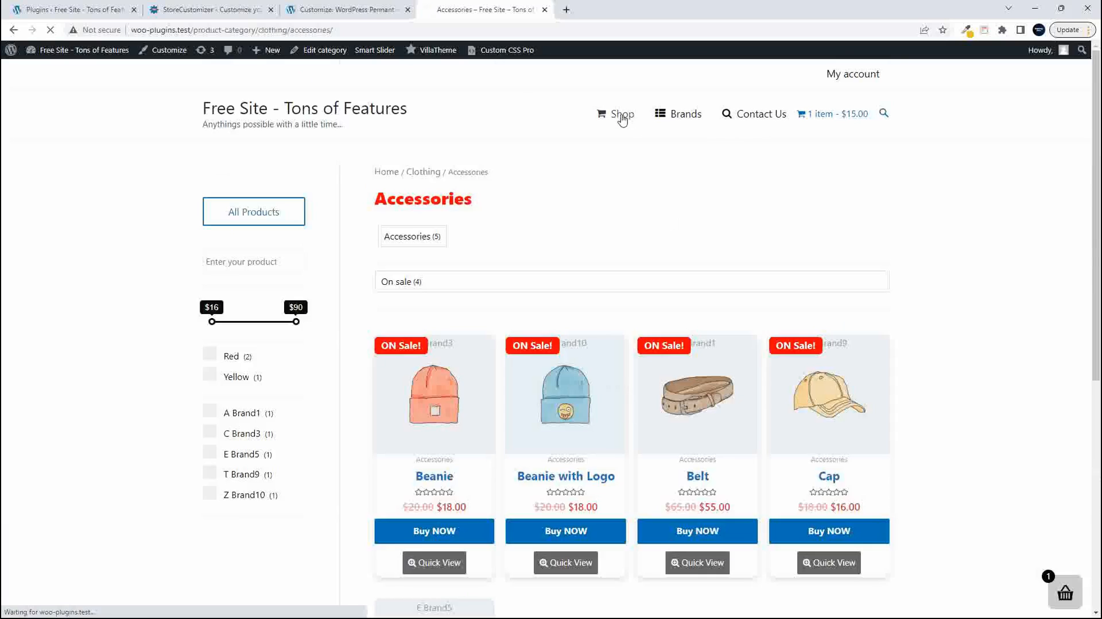
pyautogui.click(335, 11)
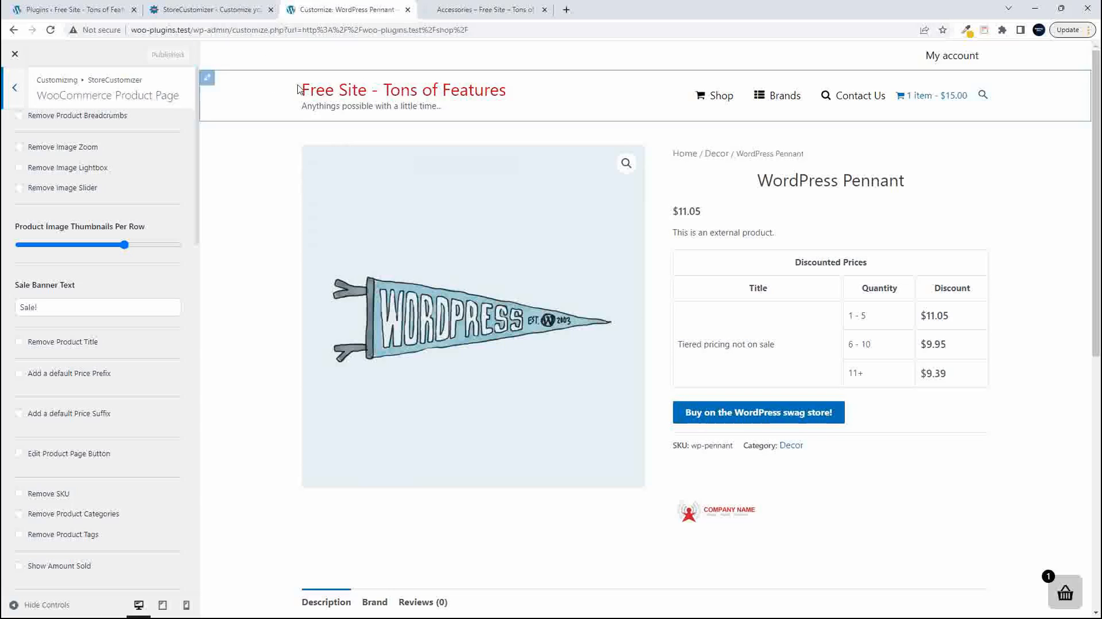
pyautogui.click(485, 10)
pyautogui.scroll(-6, 566, 385)
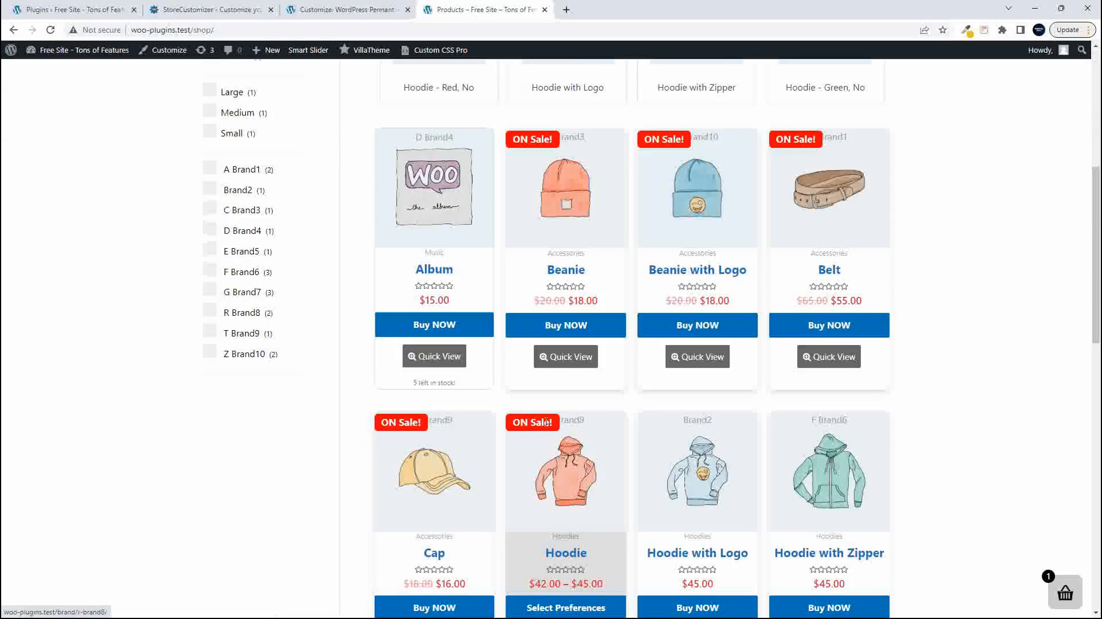
pyautogui.scroll(-1, 543, 435)
pyautogui.click(562, 456)
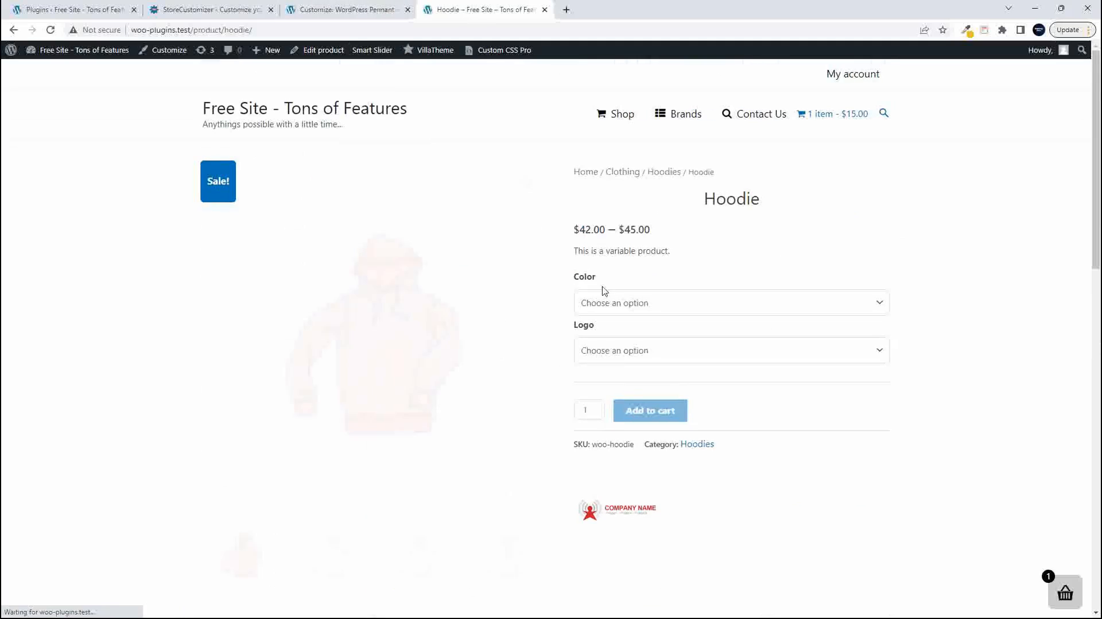
# - Switch to the Customizer, try removing the product breadcrumbs in the preview, and restore them
pyautogui.click(296, 6)
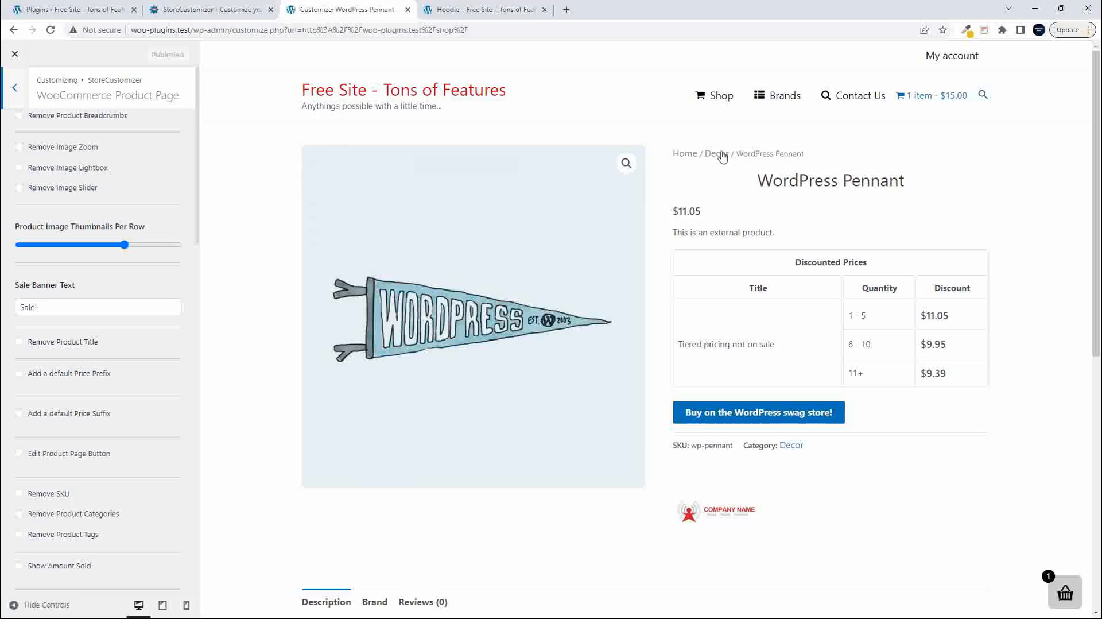
pyautogui.click(74, 117)
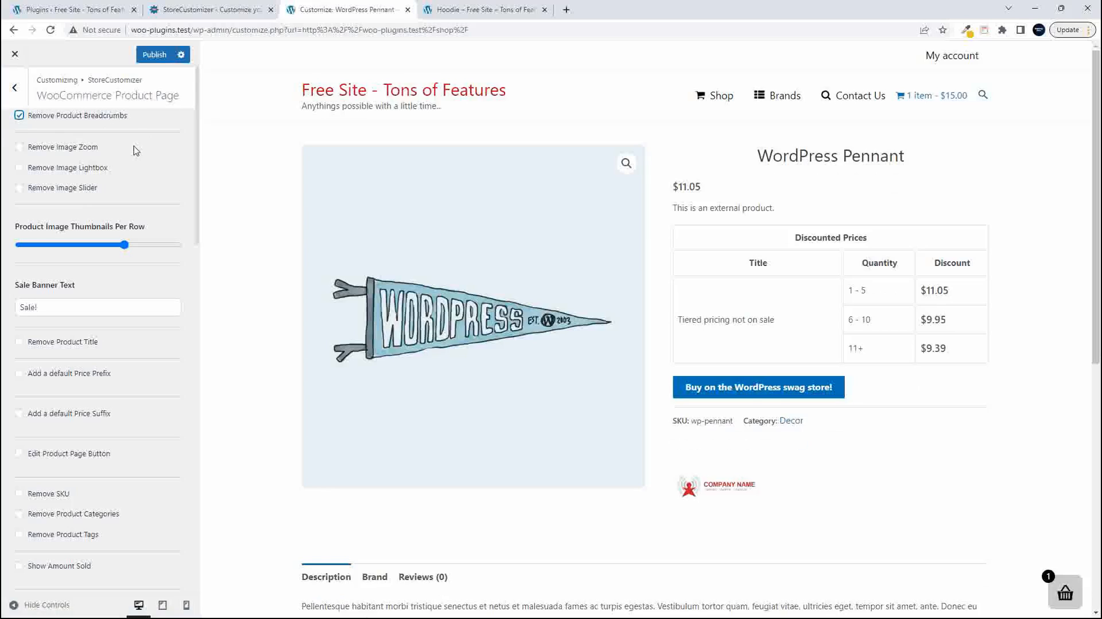
pyautogui.click(19, 117)
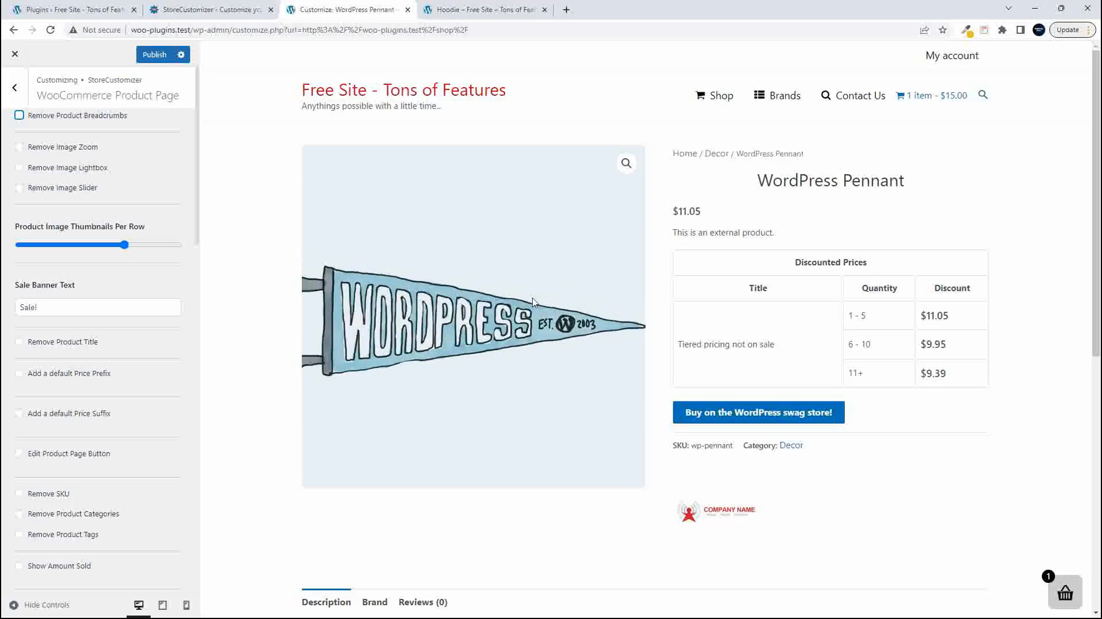
# - Enable Remove Image Zoom and Remove Image Lightbox for the WooCommerce product page
pyautogui.click(19, 147)
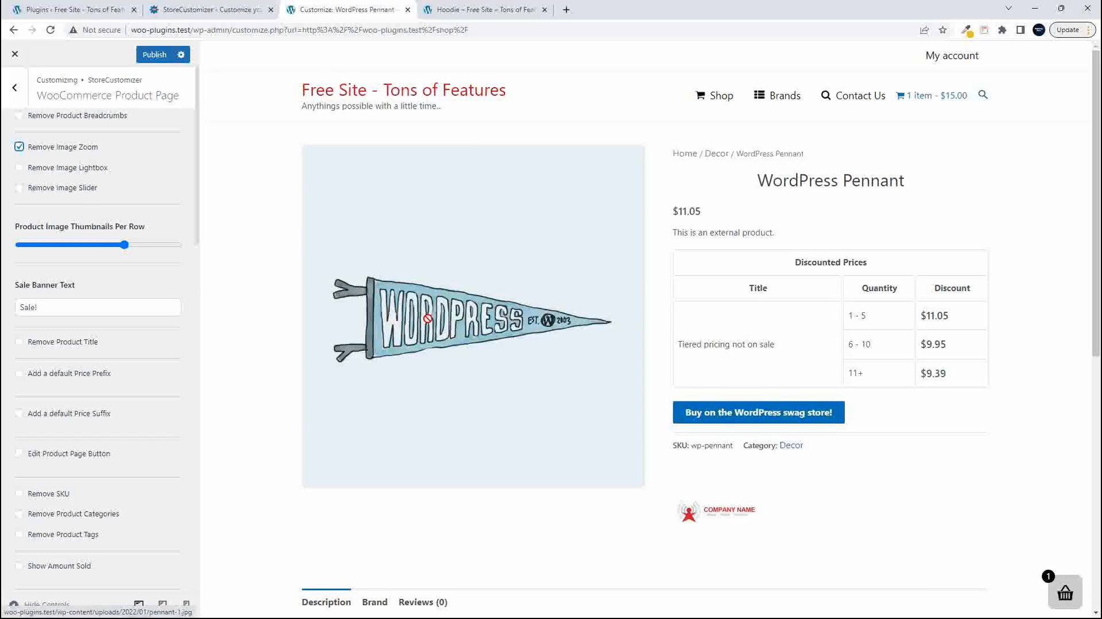
pyautogui.click(19, 168)
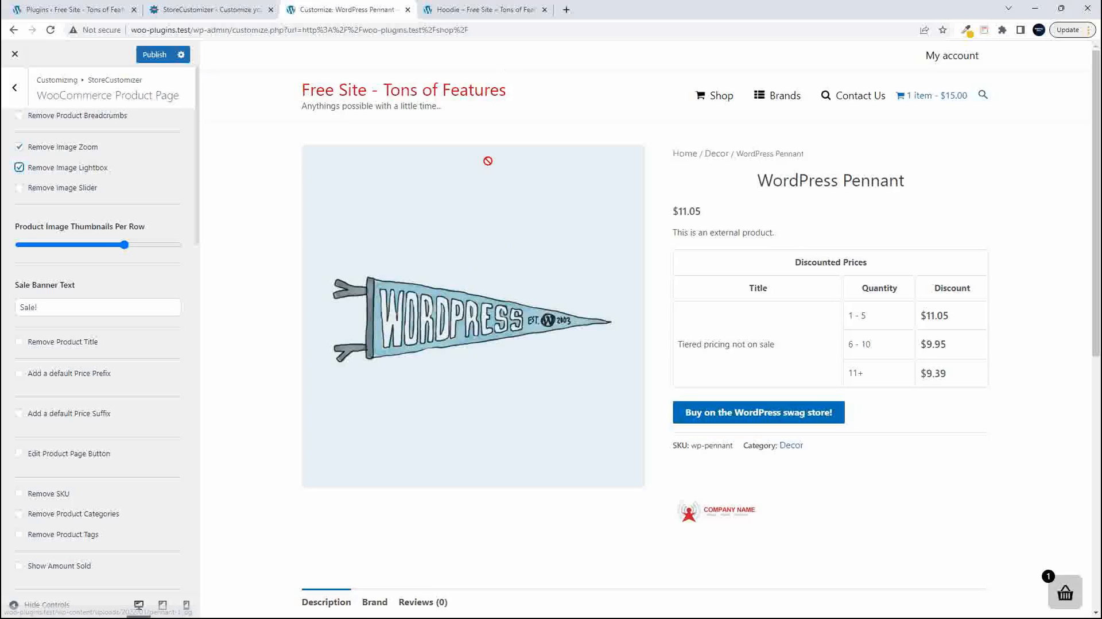
# - Reload the live Hoodie page and test its image zoom and lightbox, closing the enlarged image each time
pyautogui.click(488, 10)
pyautogui.click(51, 30)
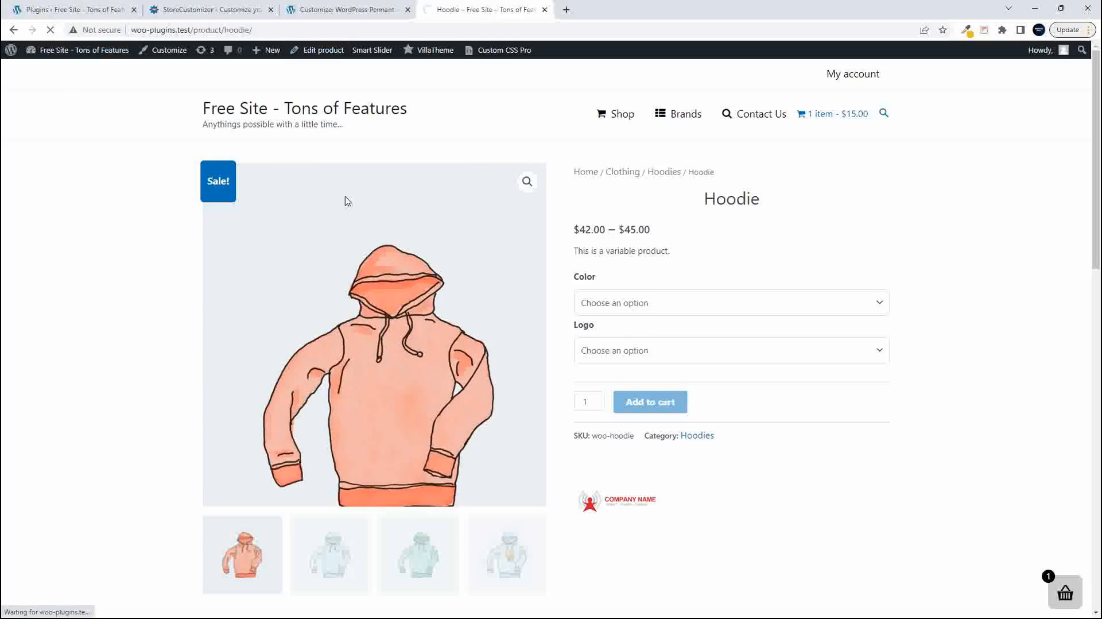
pyautogui.click(528, 188)
pyautogui.click(251, 267)
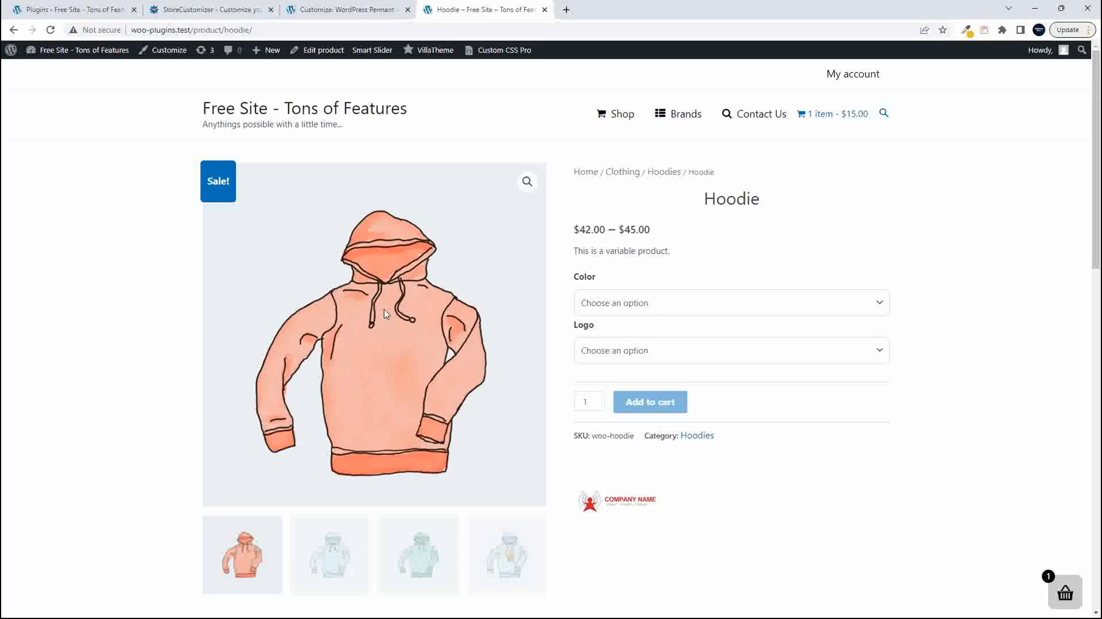
pyautogui.click(526, 183)
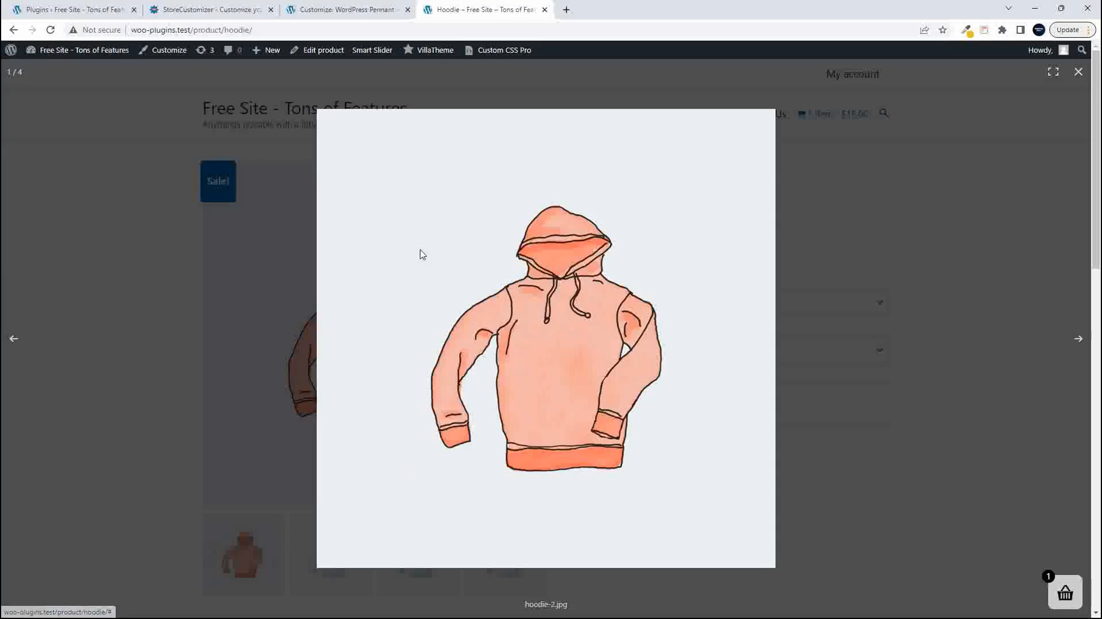
pyautogui.click(245, 270)
# - Publish the product page changes in the Customizer and reload the live Hoodie page
pyautogui.click(339, 10)
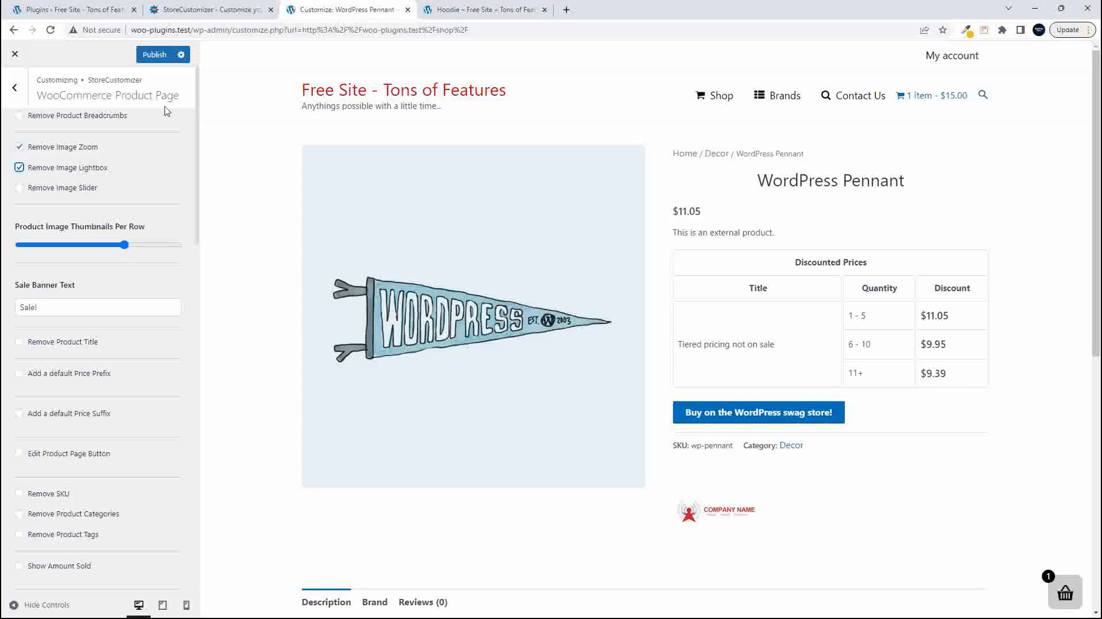
pyautogui.click(151, 56)
pyautogui.click(494, 9)
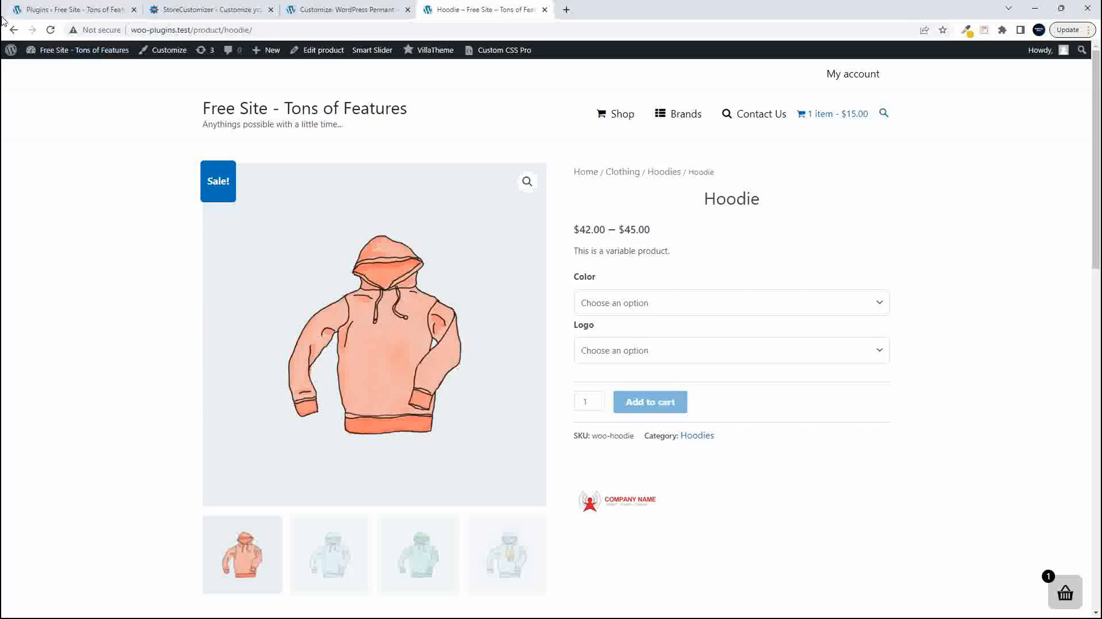
pyautogui.click(52, 29)
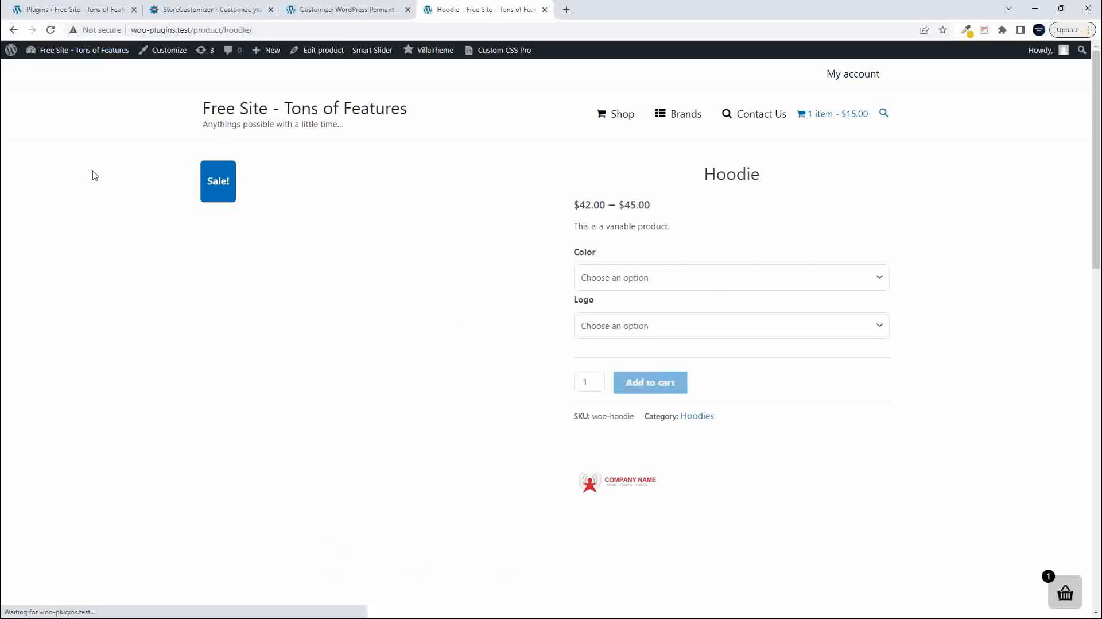
# - Open the Hoodie's main image to test the lightbox removal, go back, and look over the product page
pyautogui.click(483, 226)
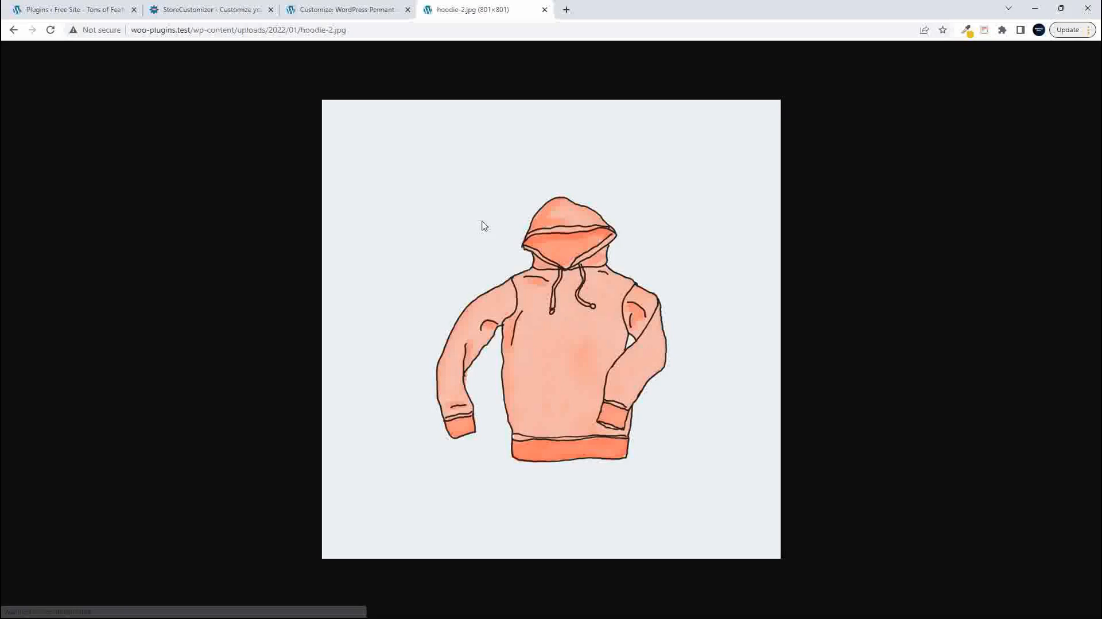
pyautogui.click(14, 30)
pyautogui.scroll(-6, 365, 310)
pyautogui.scroll(6, 402, 314)
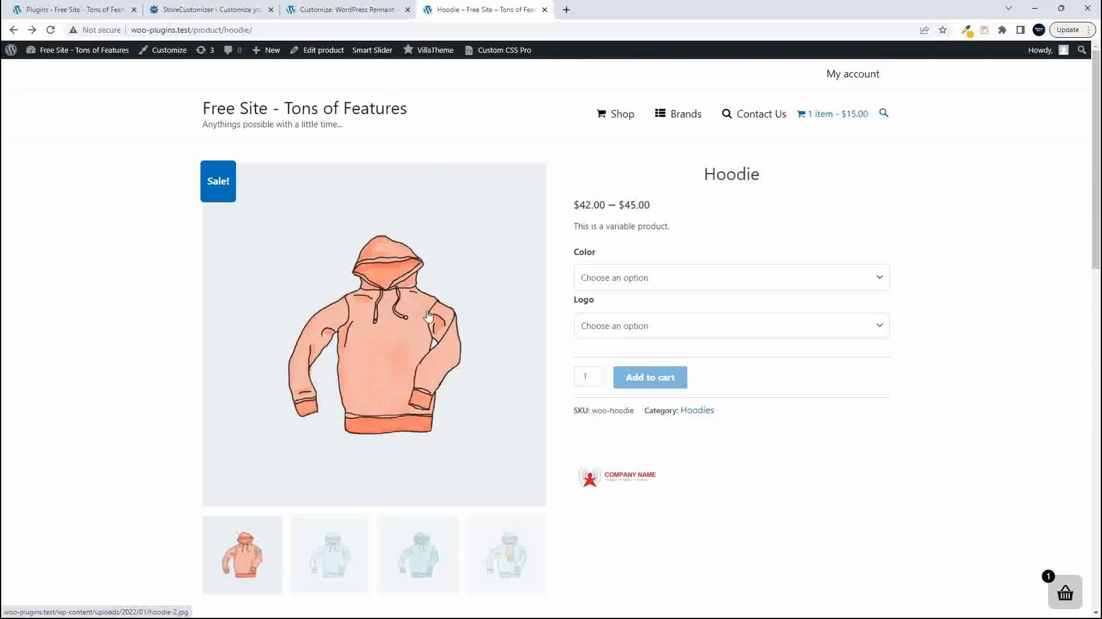
# - Turn off Remove Image Lightbox in the Customizer and return to the live Hoodie page
pyautogui.click(347, 10)
pyautogui.click(20, 168)
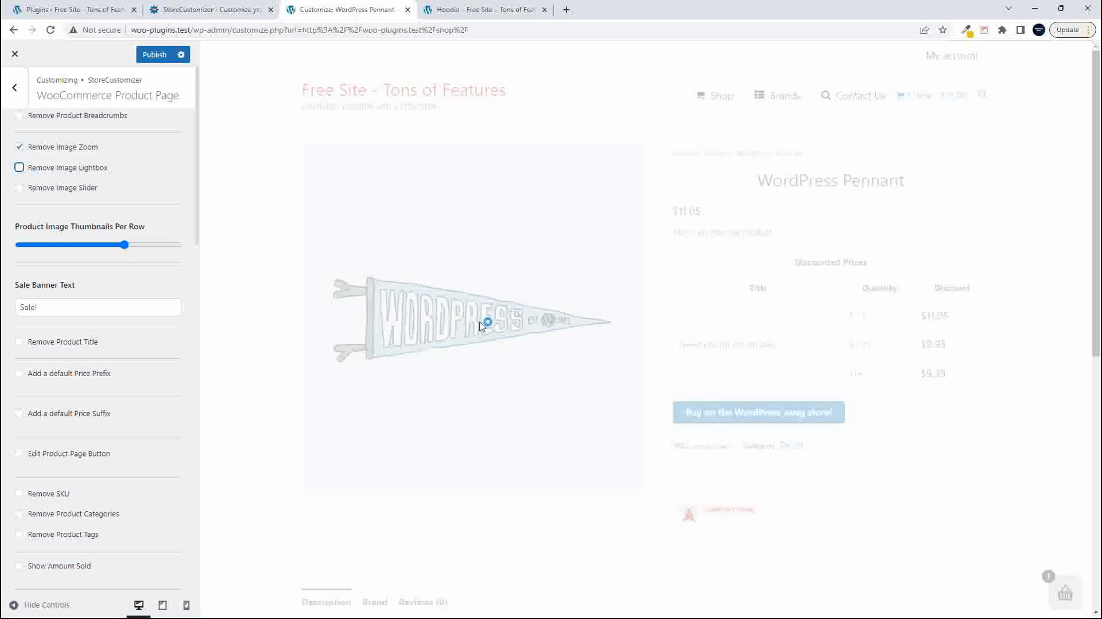
pyautogui.click(458, 13)
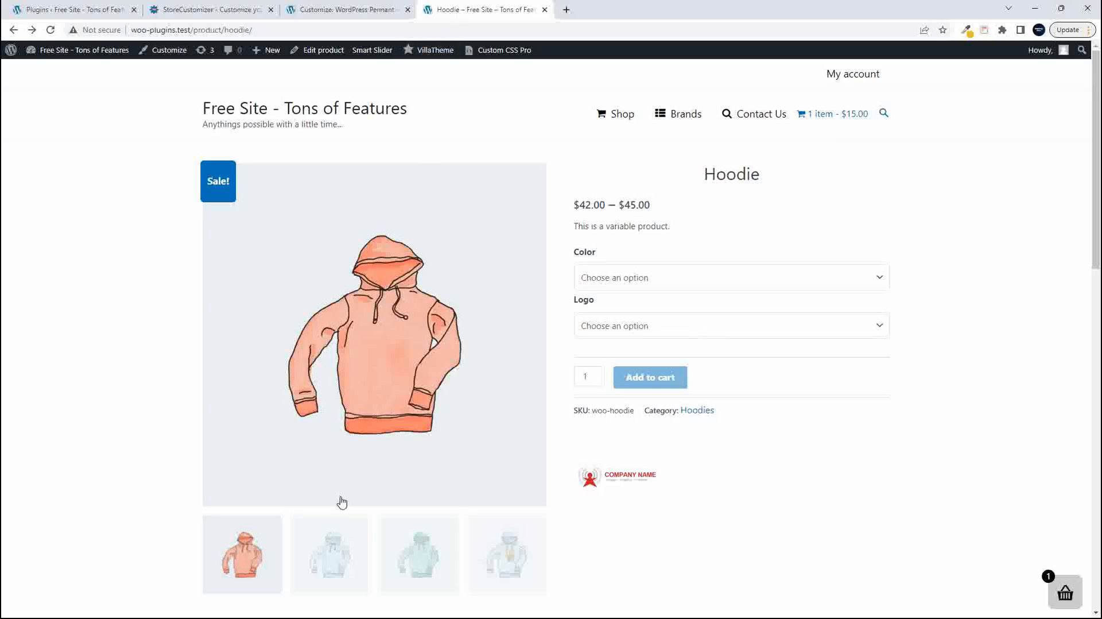
# - Enable Remove Image Slider in the Customizer, publish it, and reload the live Hoodie page to check the product gallery
pyautogui.scroll(-1, 340, 504)
pyautogui.click(353, 10)
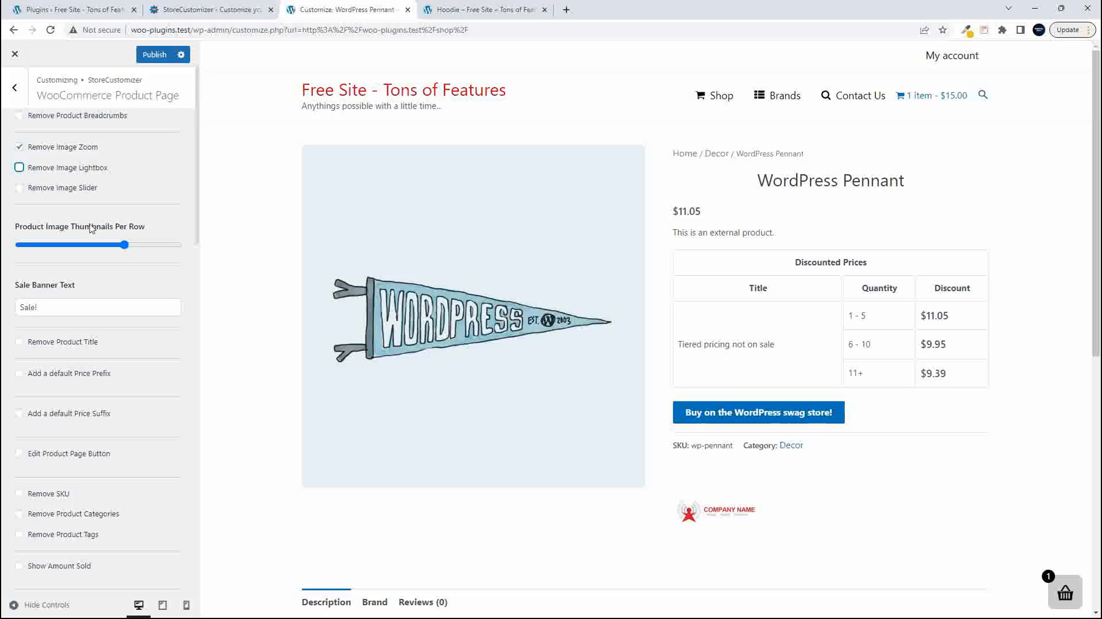
pyautogui.click(21, 189)
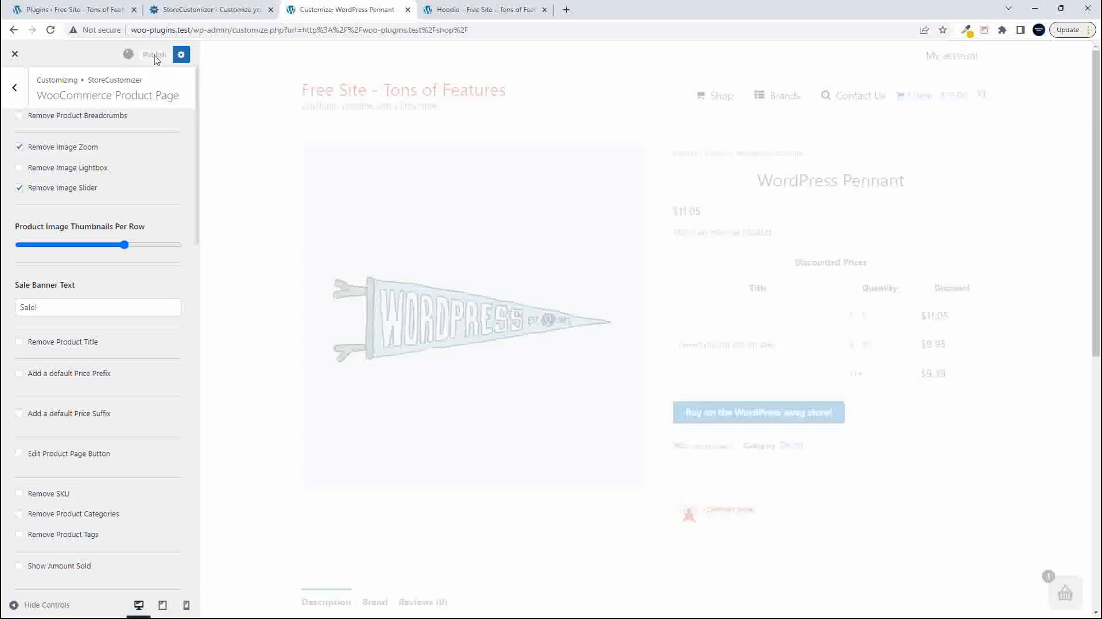
pyautogui.click(483, 10)
pyautogui.click(50, 30)
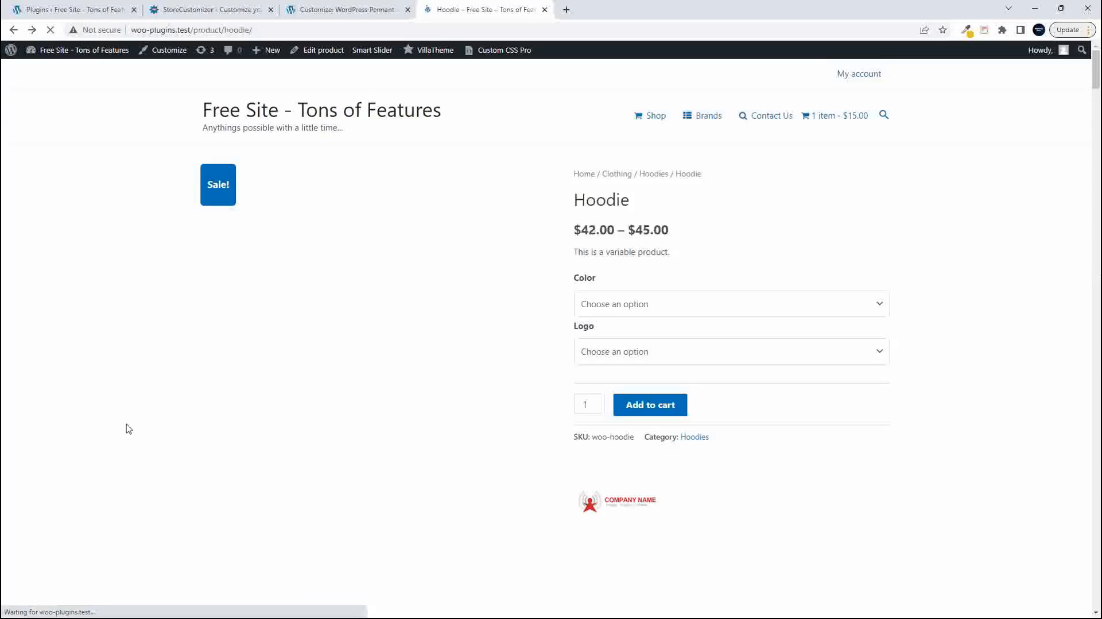
pyautogui.scroll(-1, 128, 429)
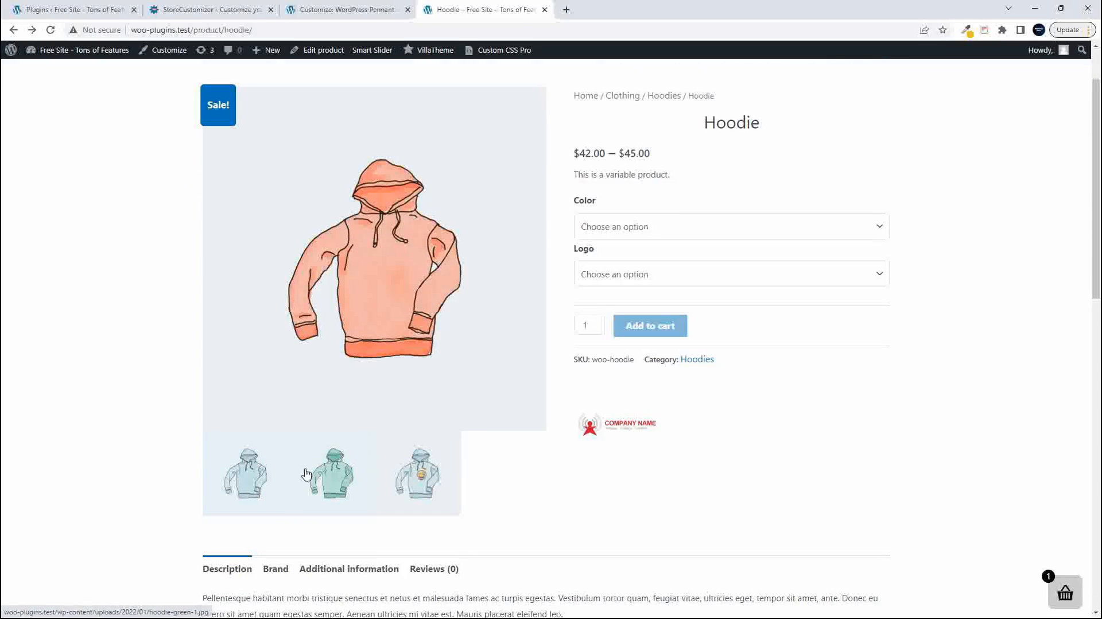
# - Turn Remove Image Slider off again in the Customizer, publish the change, and reload the live Hoodie page
pyautogui.click(341, 9)
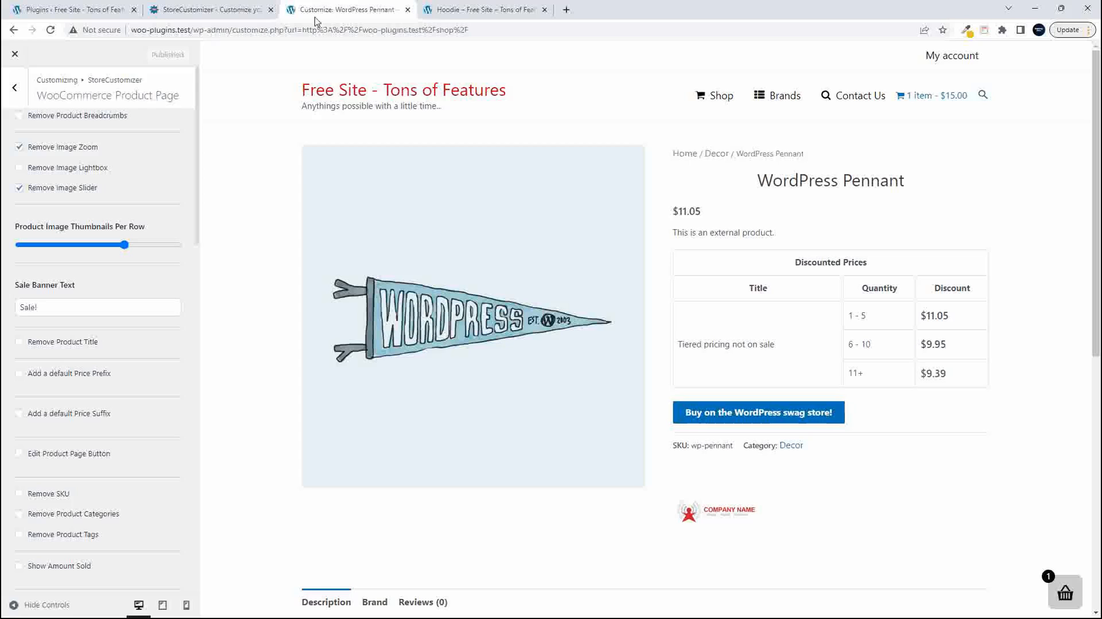
pyautogui.click(54, 188)
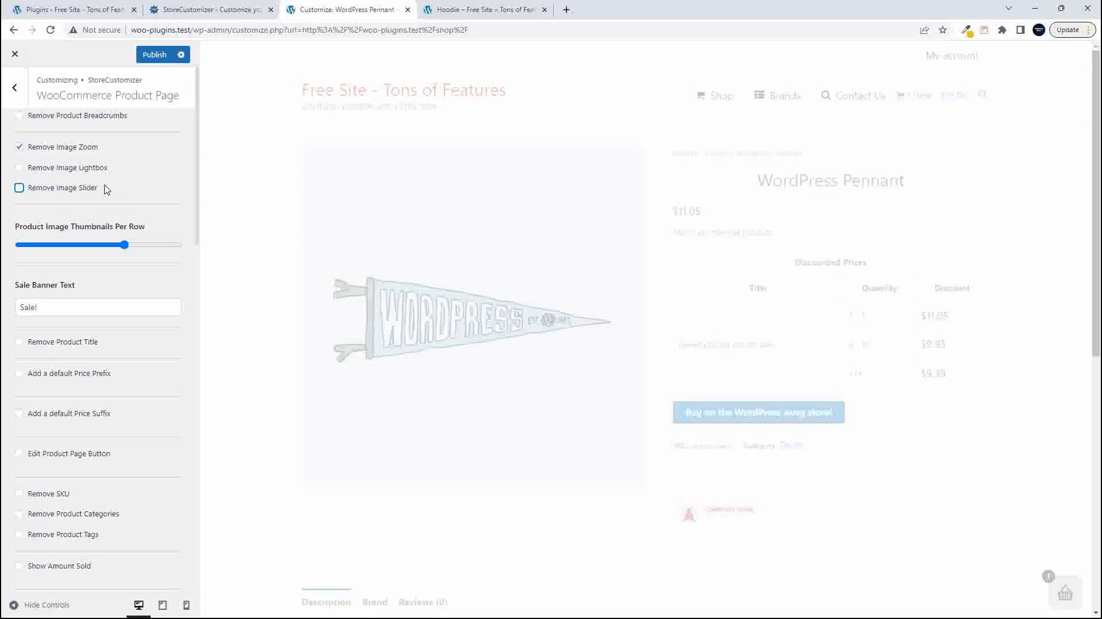
pyautogui.click(484, 10)
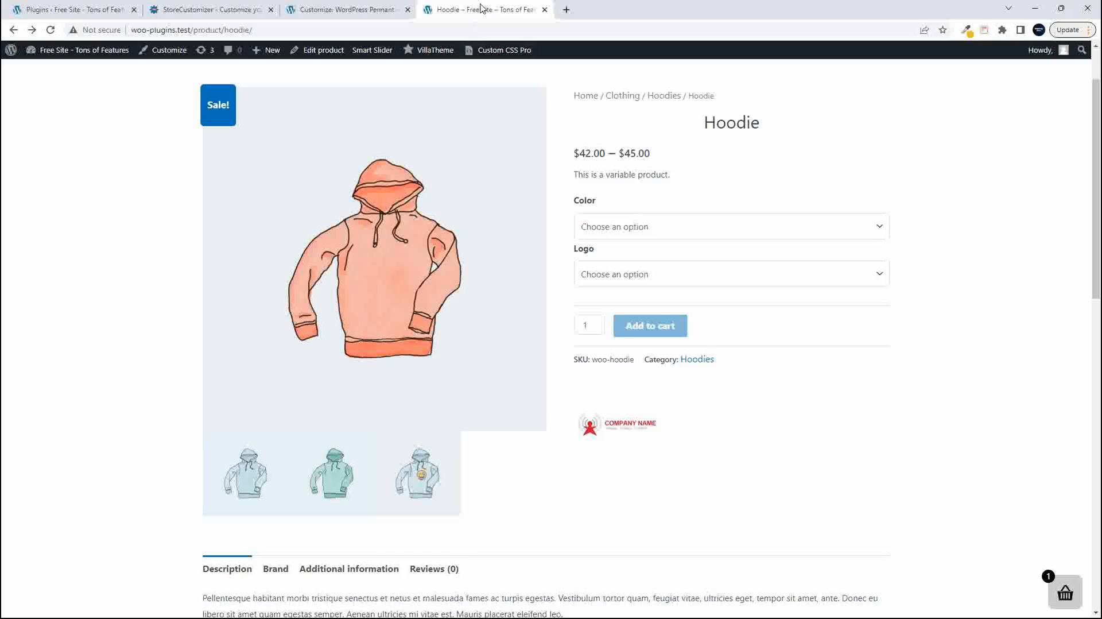
pyautogui.click(51, 30)
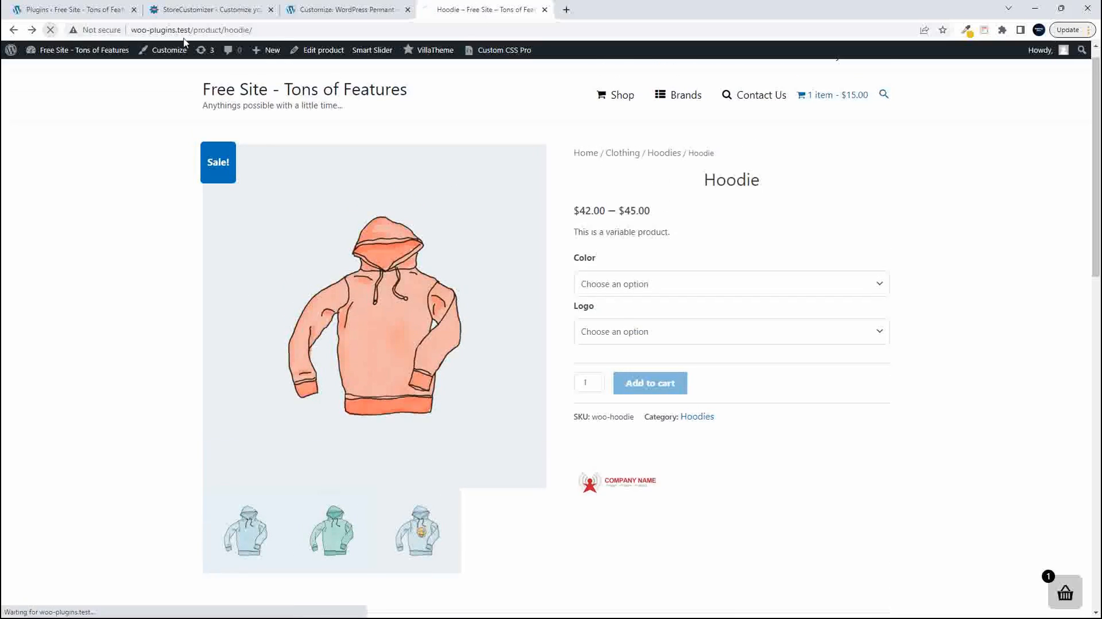
# - Reduce Product Image Thumbnails Per Row to 3 in the Customizer and publish the change
pyautogui.moveTo(334, 15)
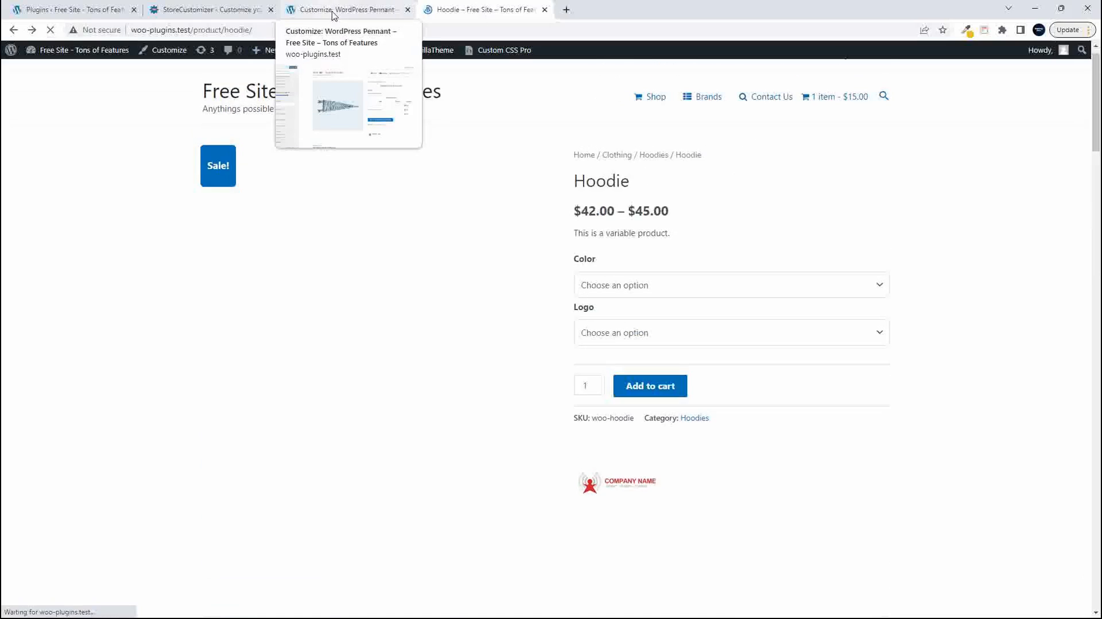
pyautogui.click(334, 10)
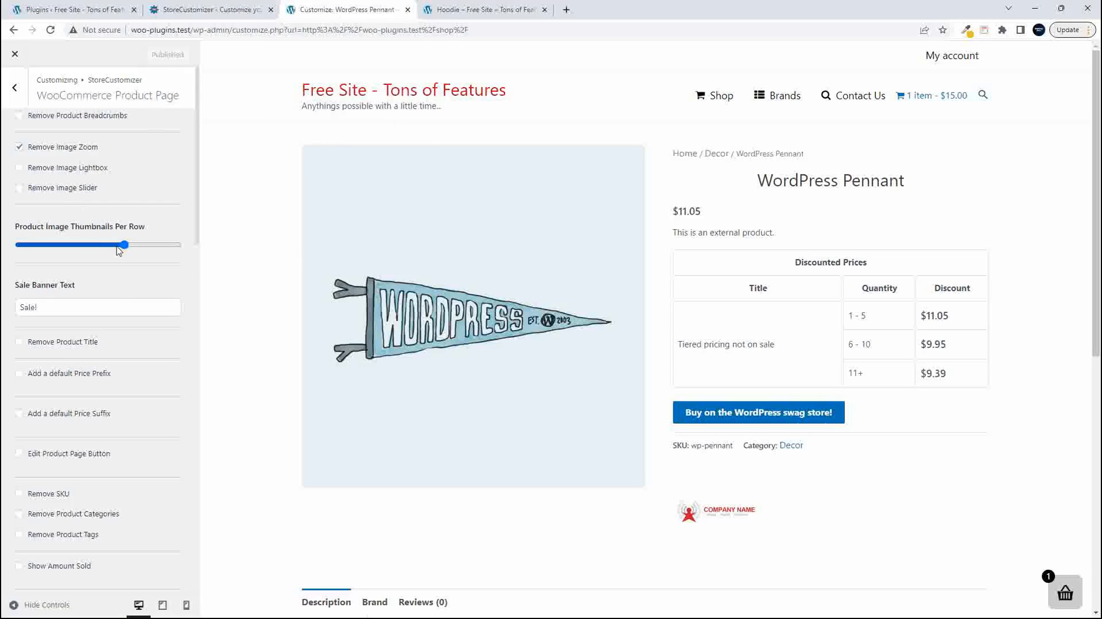
pyautogui.moveTo(125, 246); pyautogui.dragTo(58, 245)
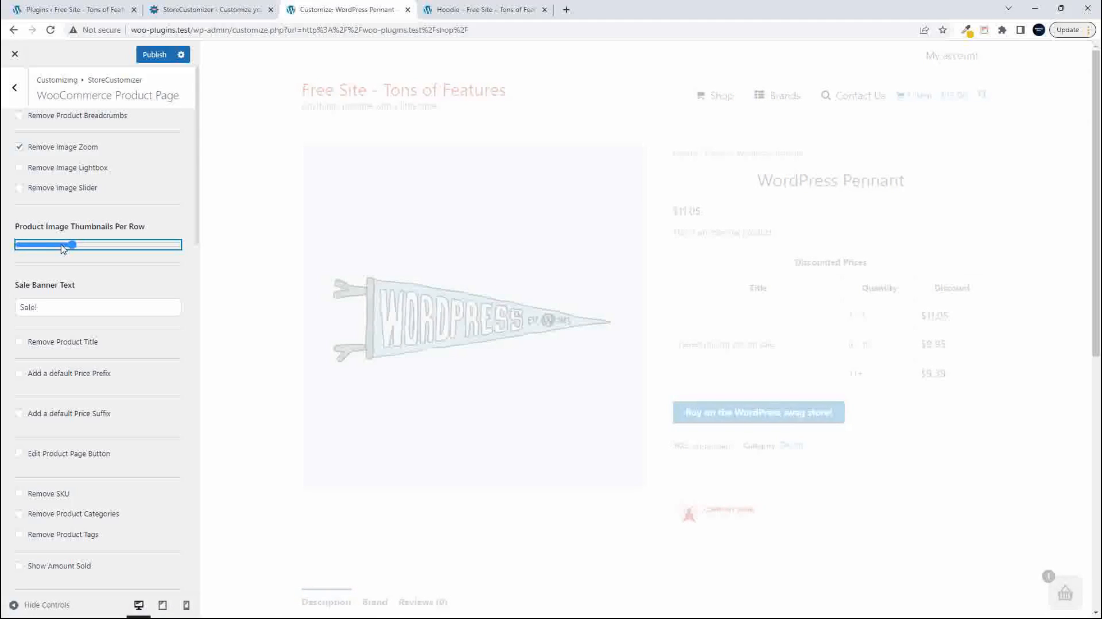
pyautogui.click(154, 55)
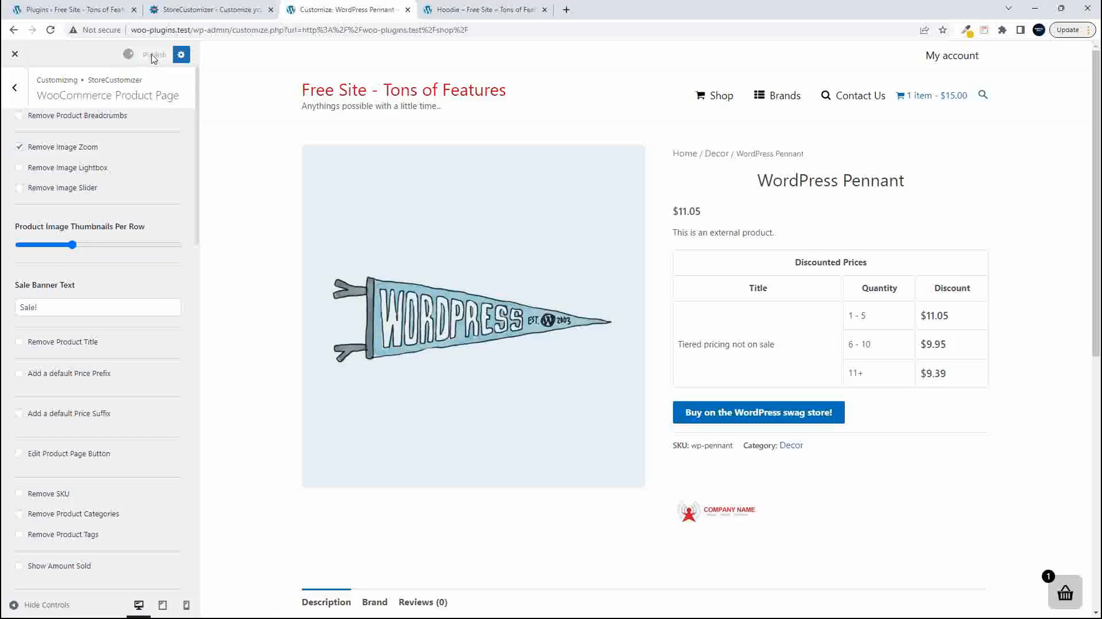
# - Reload the live Hoodie page and examine how the gallery thumbnails are arranged in rows below the main image
pyautogui.click(463, 7)
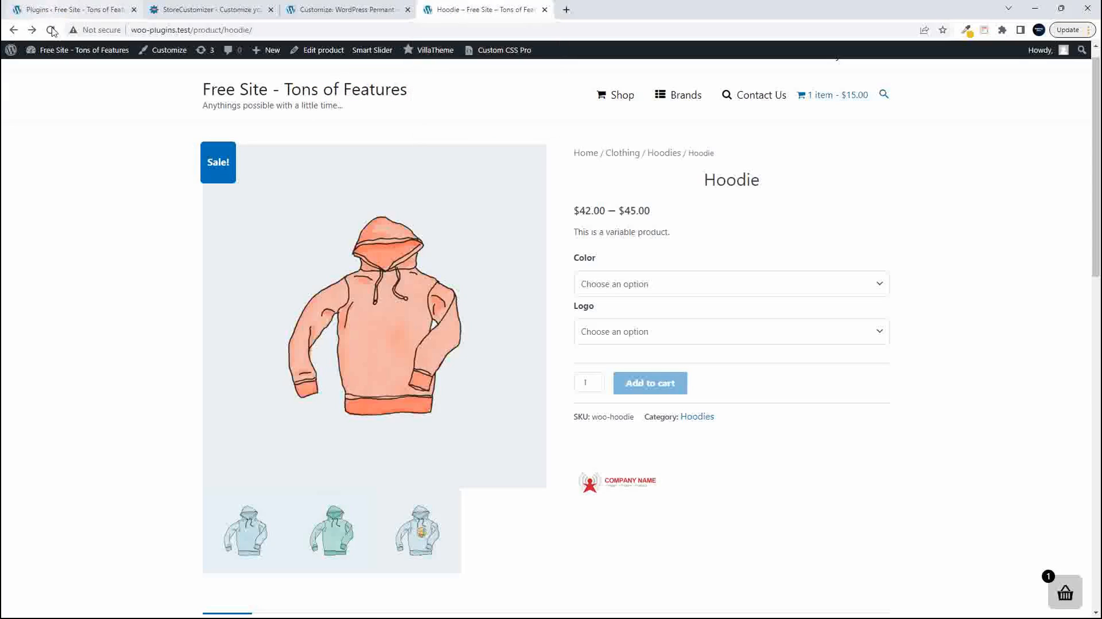
pyautogui.click(51, 30)
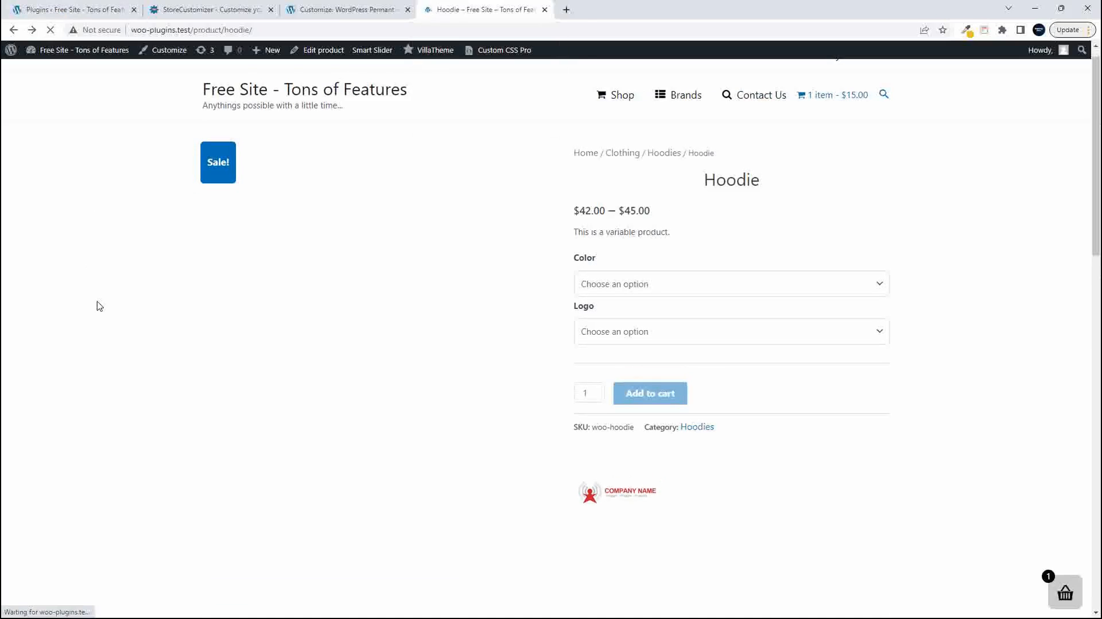
pyautogui.scroll(-6, 101, 316)
pyautogui.scroll(2, 101, 315)
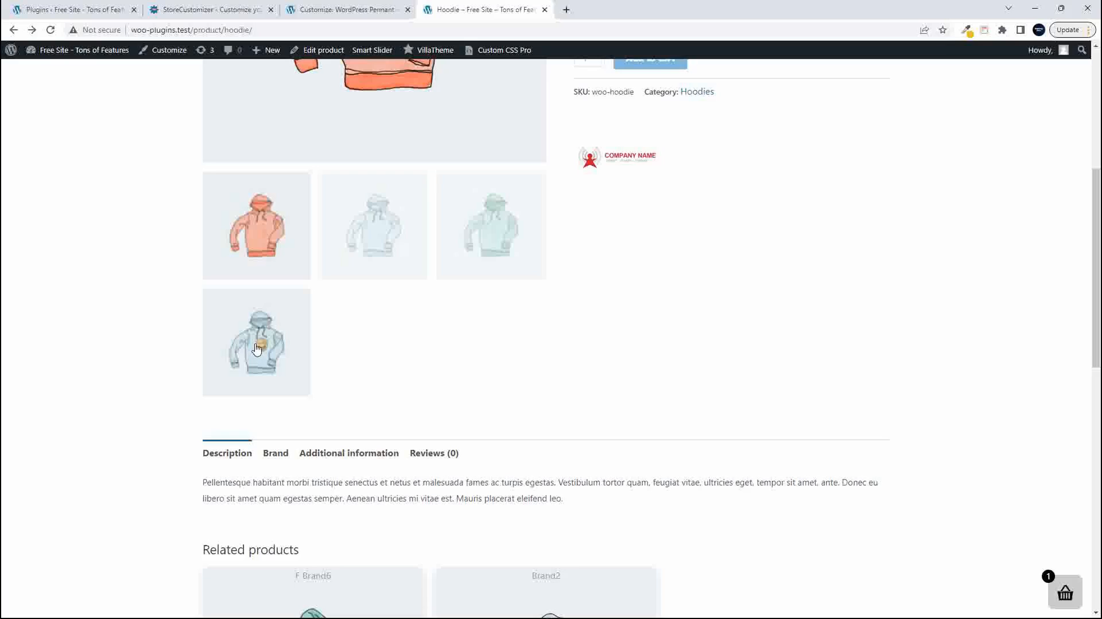
pyautogui.scroll(-1, 380, 357)
pyautogui.scroll(1, 381, 358)
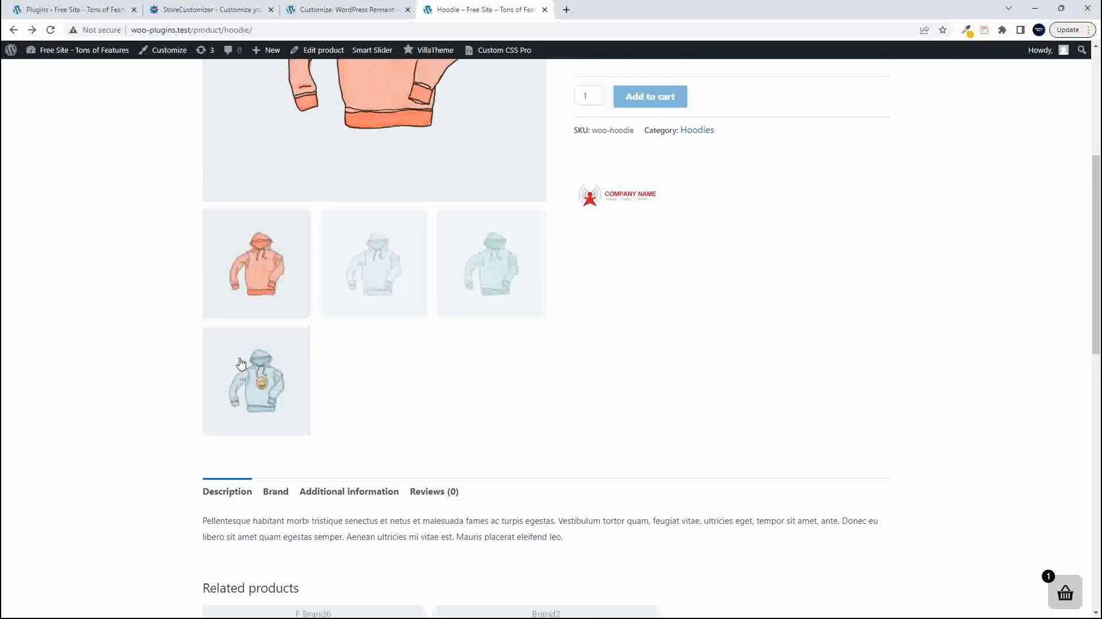
pyautogui.scroll(4, 305, 370)
pyautogui.scroll(-3, 316, 376)
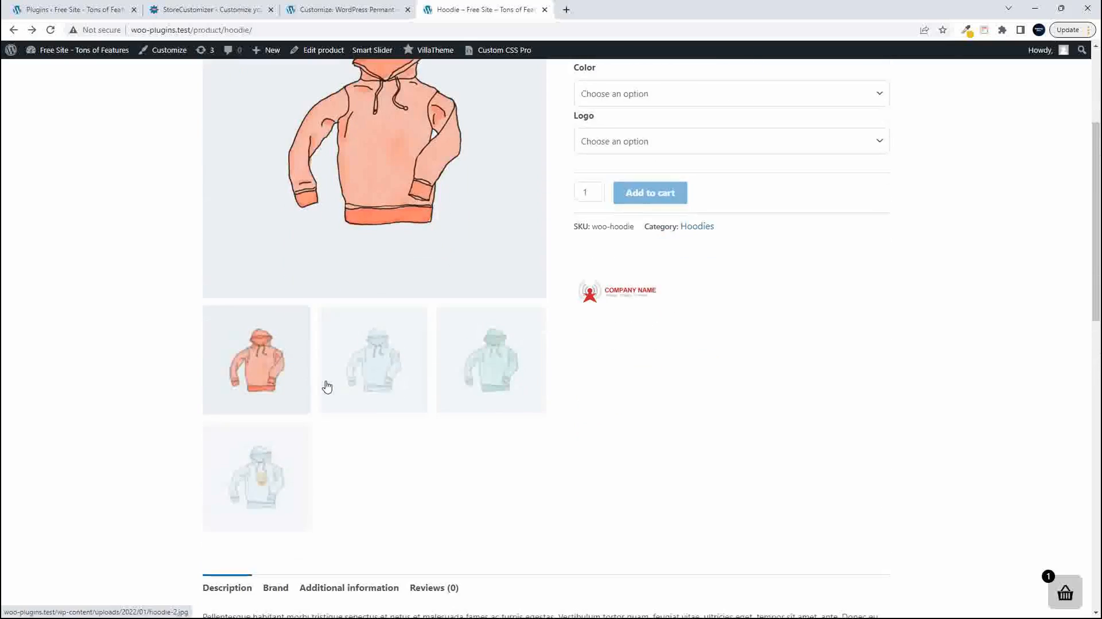
pyautogui.scroll(2, 333, 389)
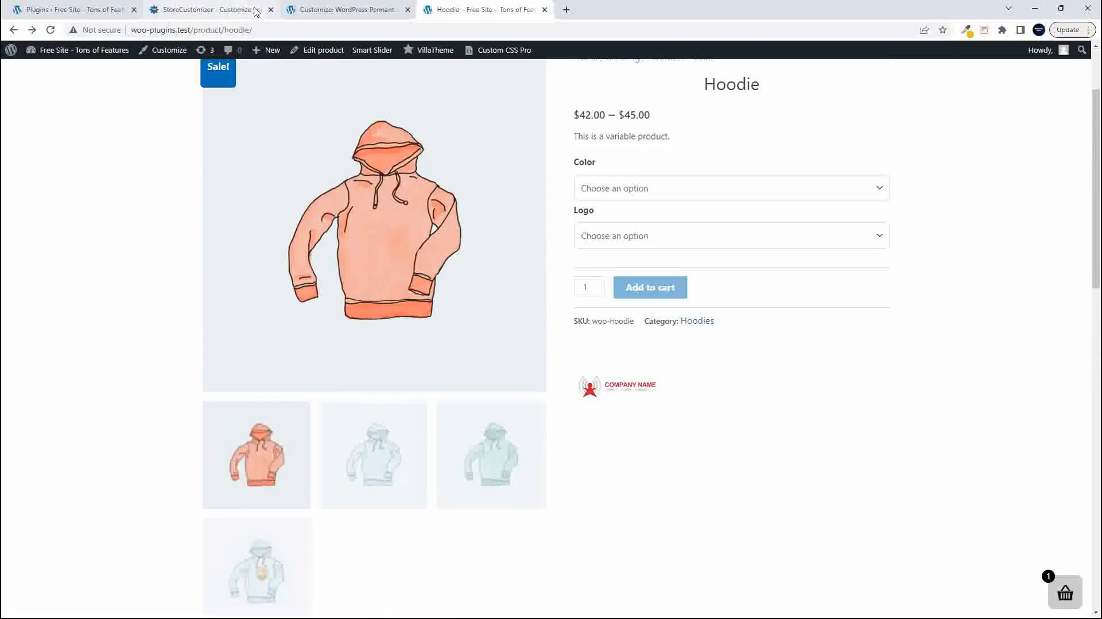
# - Return to the Customizer and open the Hoodie product from the Shop page in the preview
pyautogui.click(313, 12)
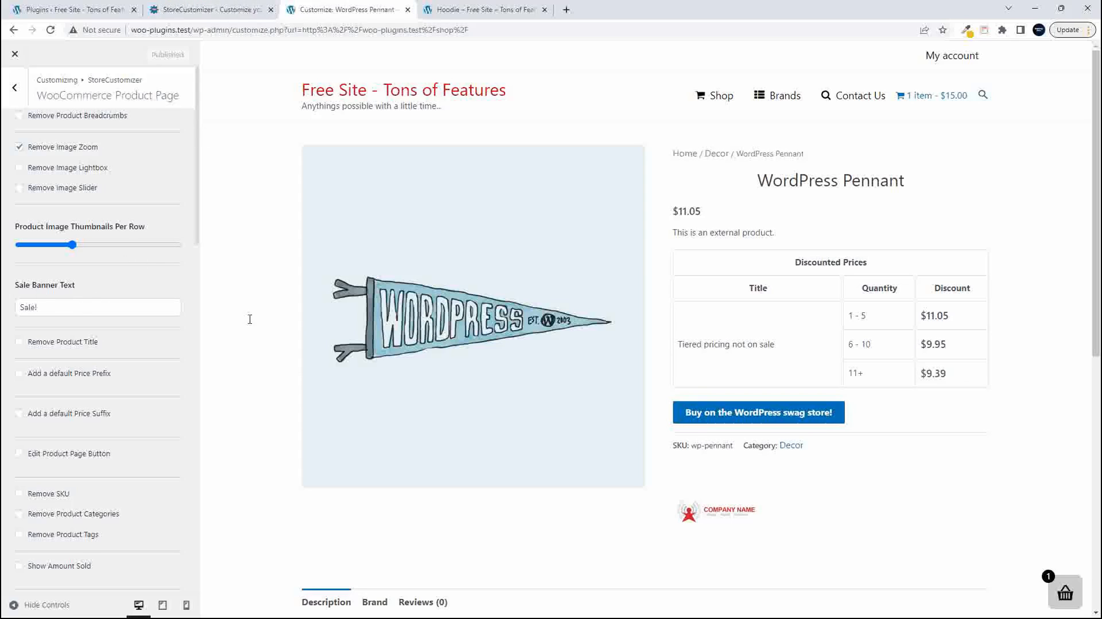
pyautogui.click(722, 98)
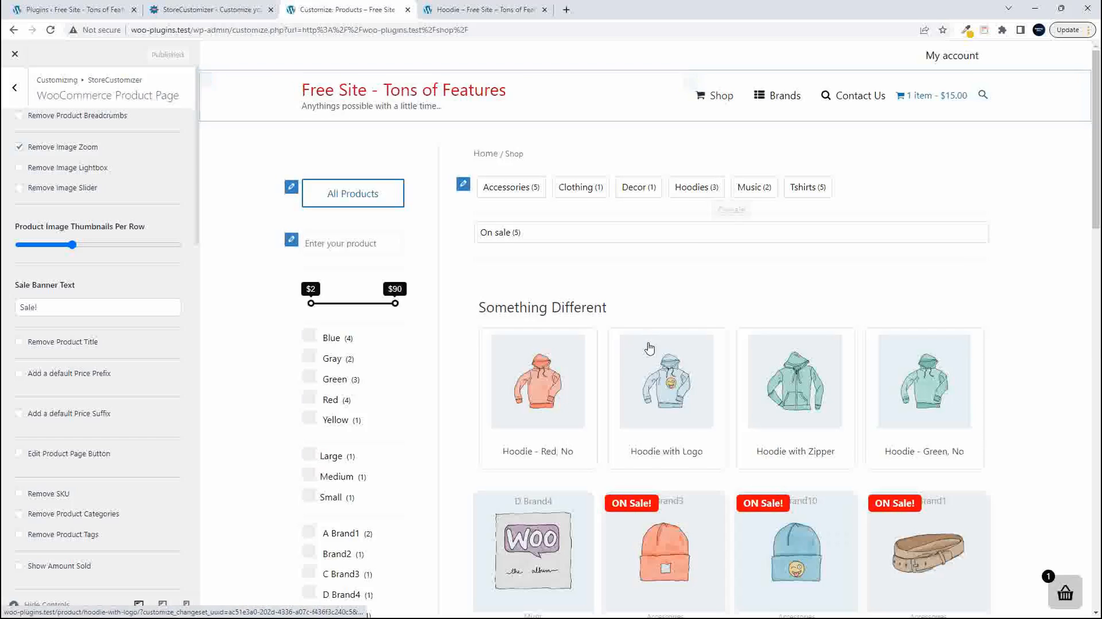
pyautogui.scroll(-5, 651, 352)
pyautogui.scroll(-3, 650, 350)
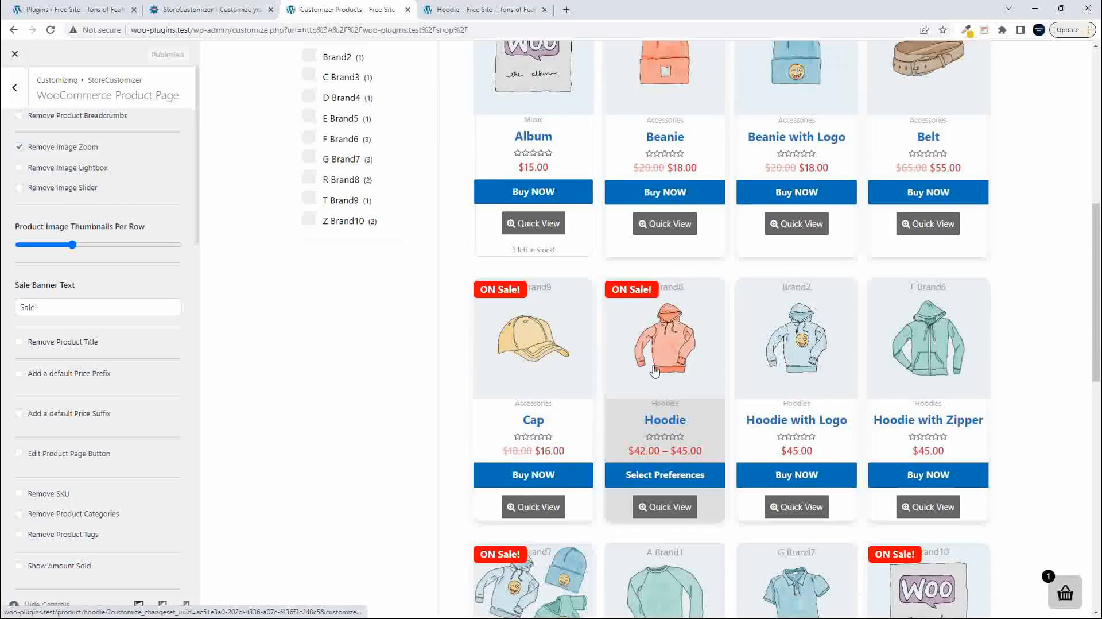
pyautogui.click(646, 338)
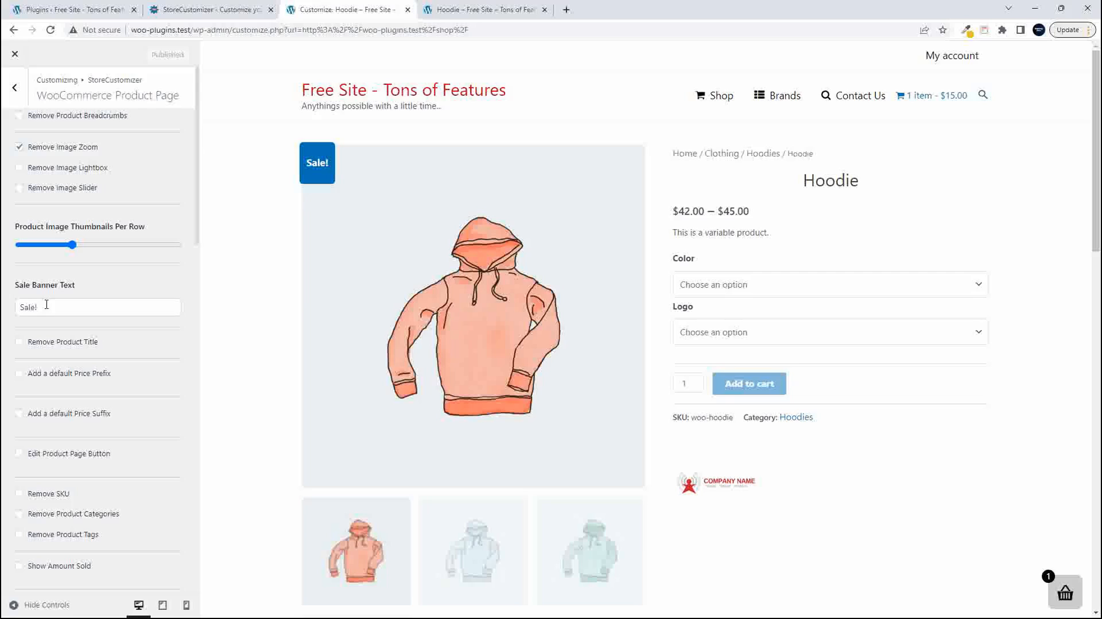
# - Set the Sale Banner Text to "ON Sale!" and try out the Remove Product Title option
pyautogui.click(22, 309)
pyautogui.write('ON')
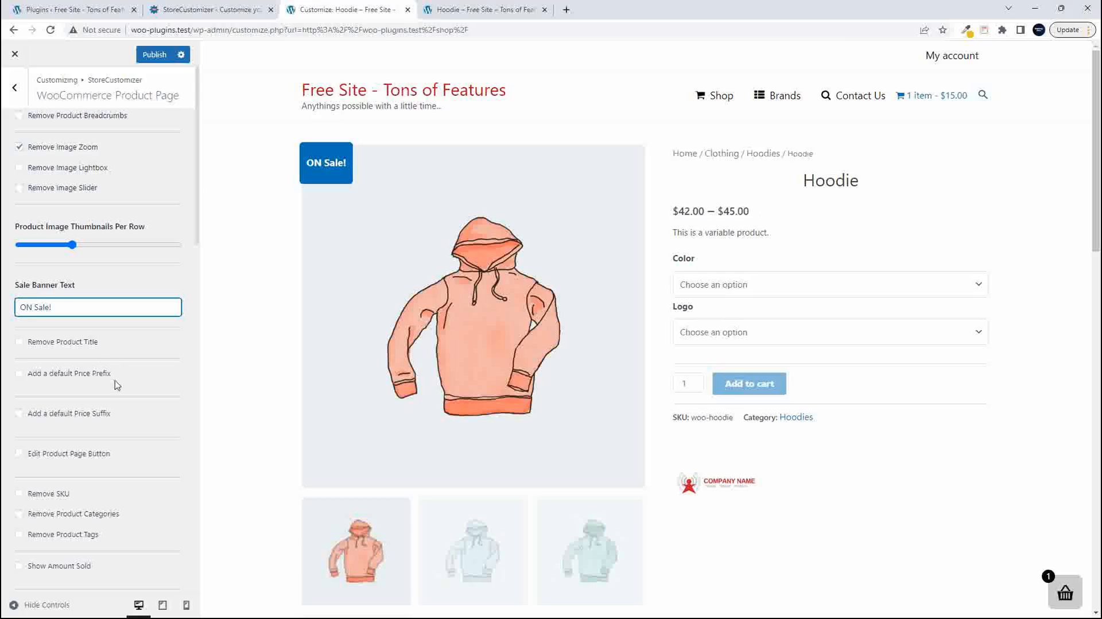
pyautogui.click(21, 343)
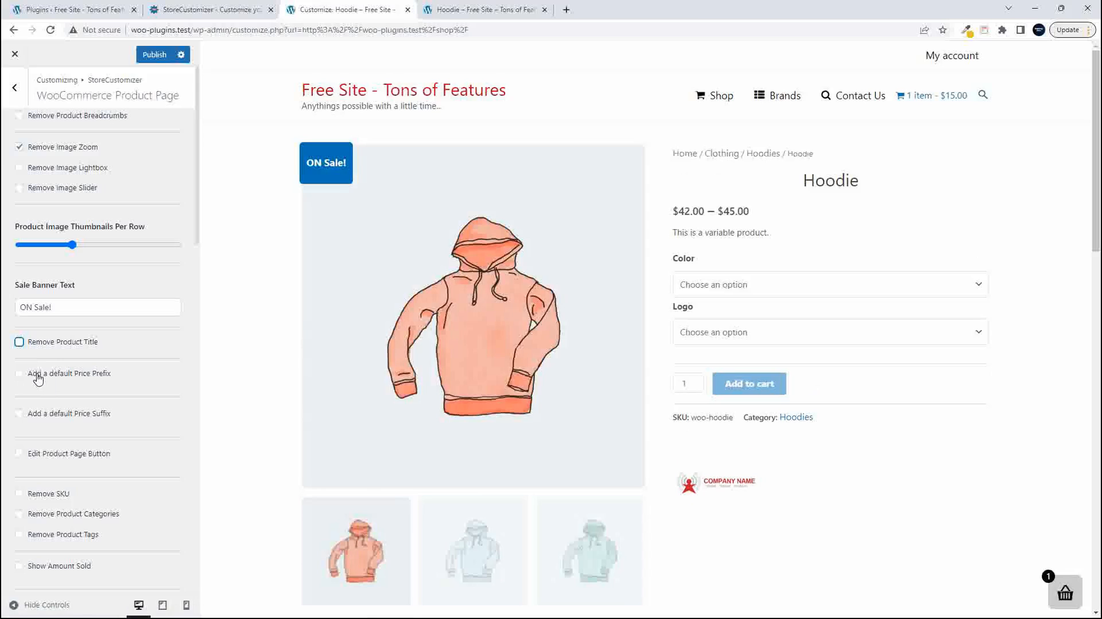
# - Add a default price prefix with the text "From:" and check it beside the Hoodie's price in the preview
pyautogui.click(38, 374)
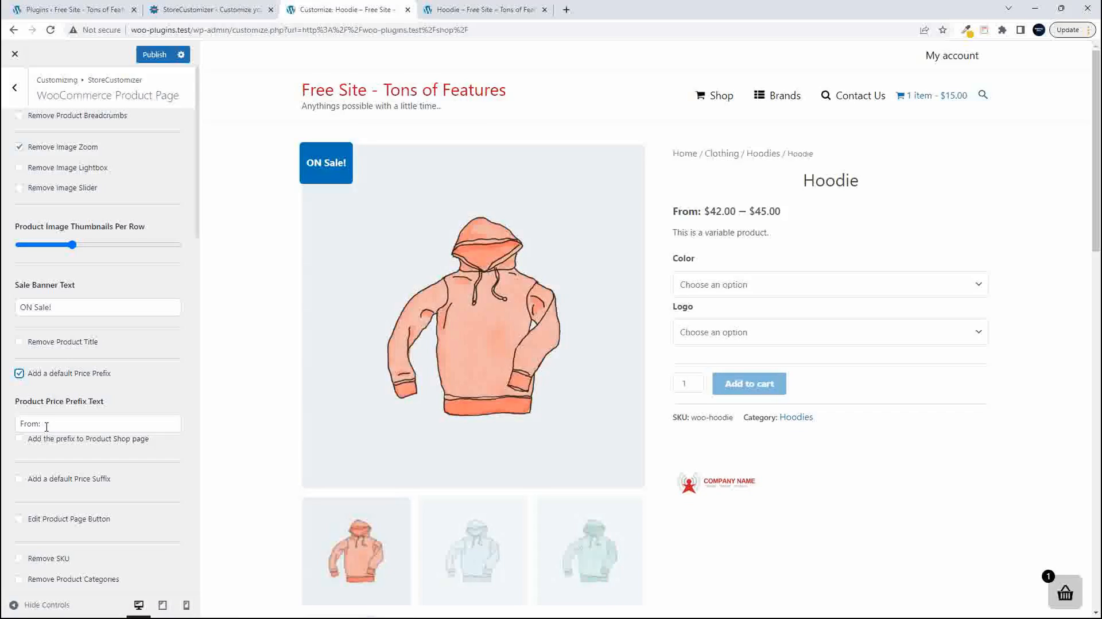
pyautogui.click(806, 205)
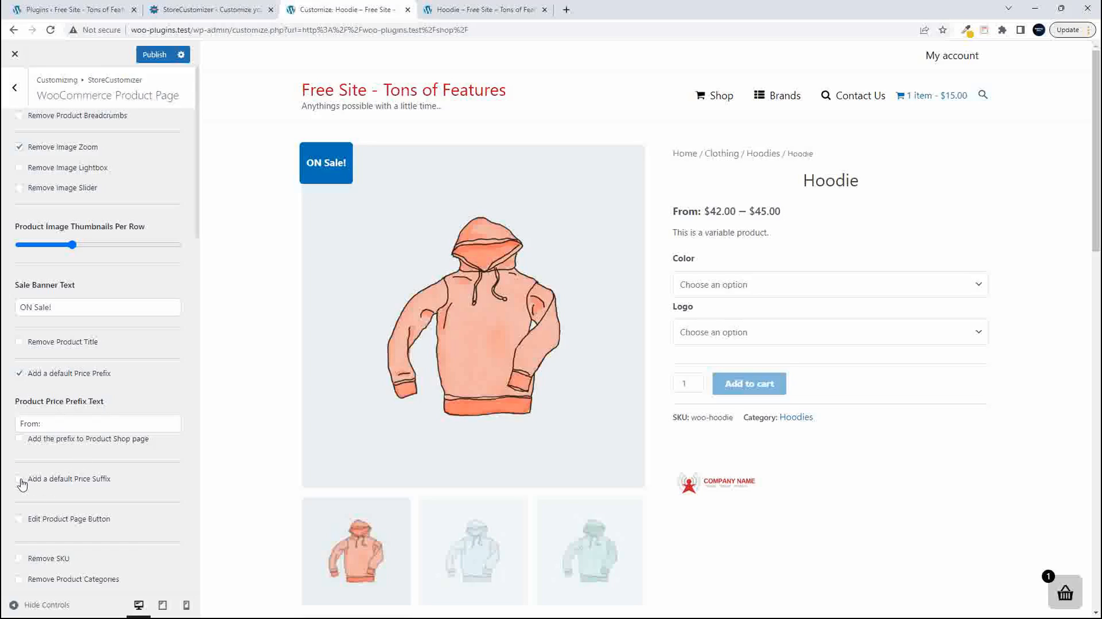
# - Add the default price suffix "Incl. VAT" and change the product page button text to "Add to cart NOW"
pyautogui.click(19, 479)
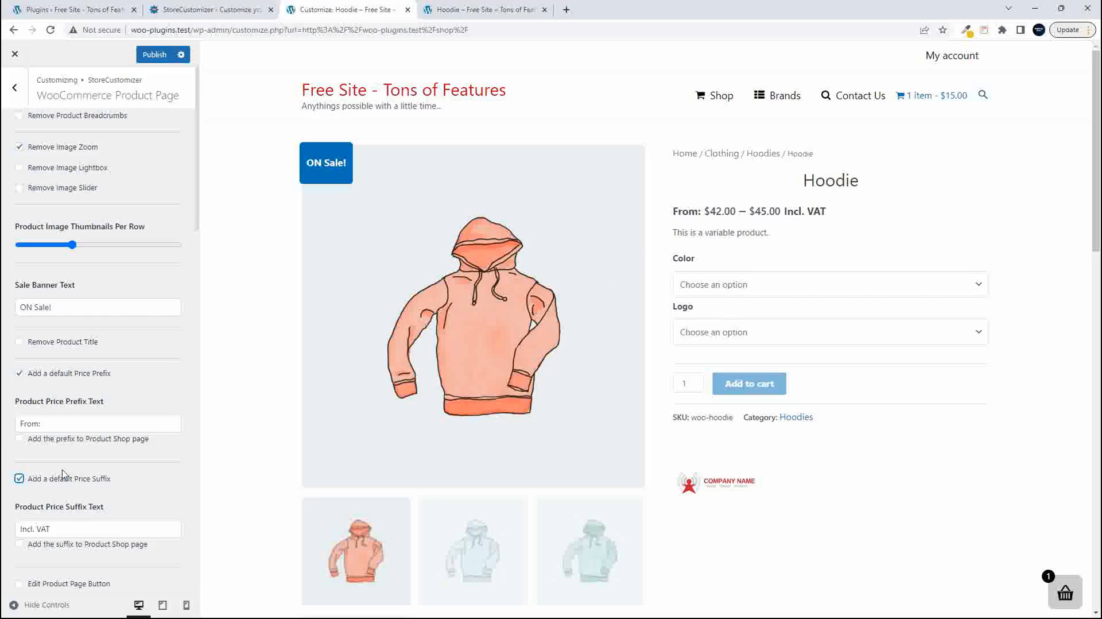
pyautogui.scroll(-5, 63, 474)
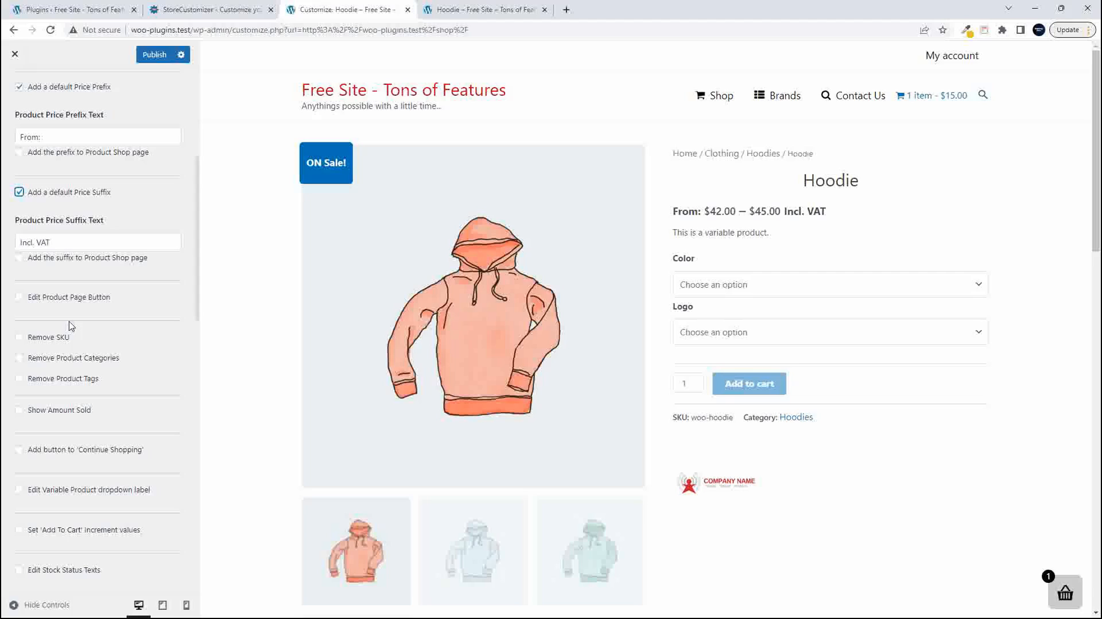
pyautogui.click(20, 299)
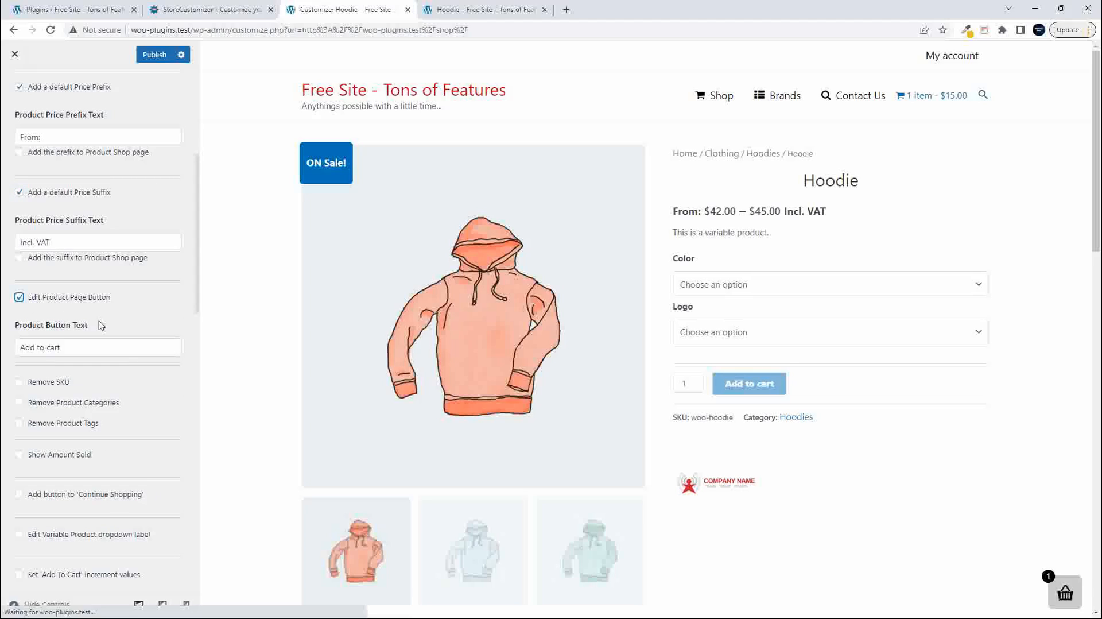
pyautogui.click(77, 348)
pyautogui.write('W')
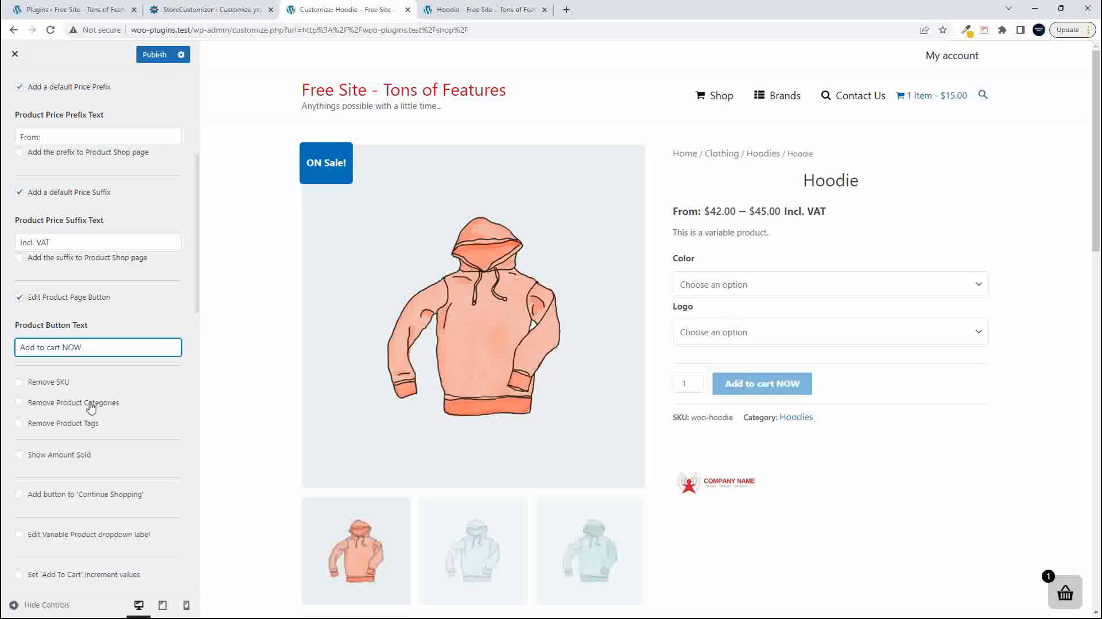
# - Try out the Remove SKU, Remove Product Categories and Remove Product Tags options, leaving all three off
pyautogui.click(19, 407)
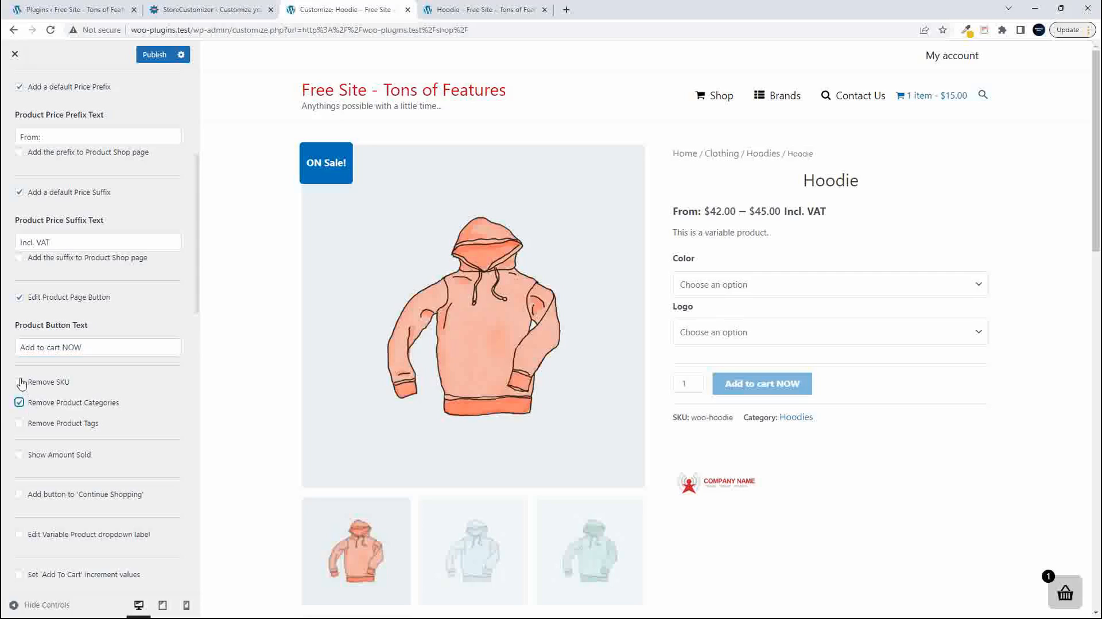
pyautogui.click(19, 382)
pyautogui.click(19, 424)
pyautogui.click(19, 424)
pyautogui.click(19, 402)
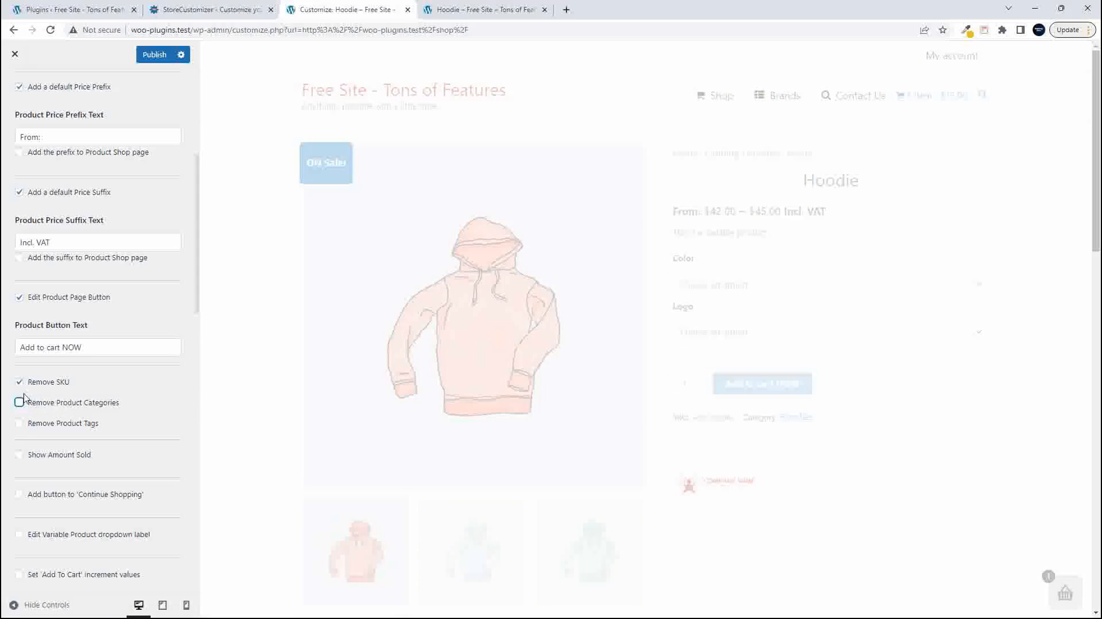
pyautogui.click(20, 382)
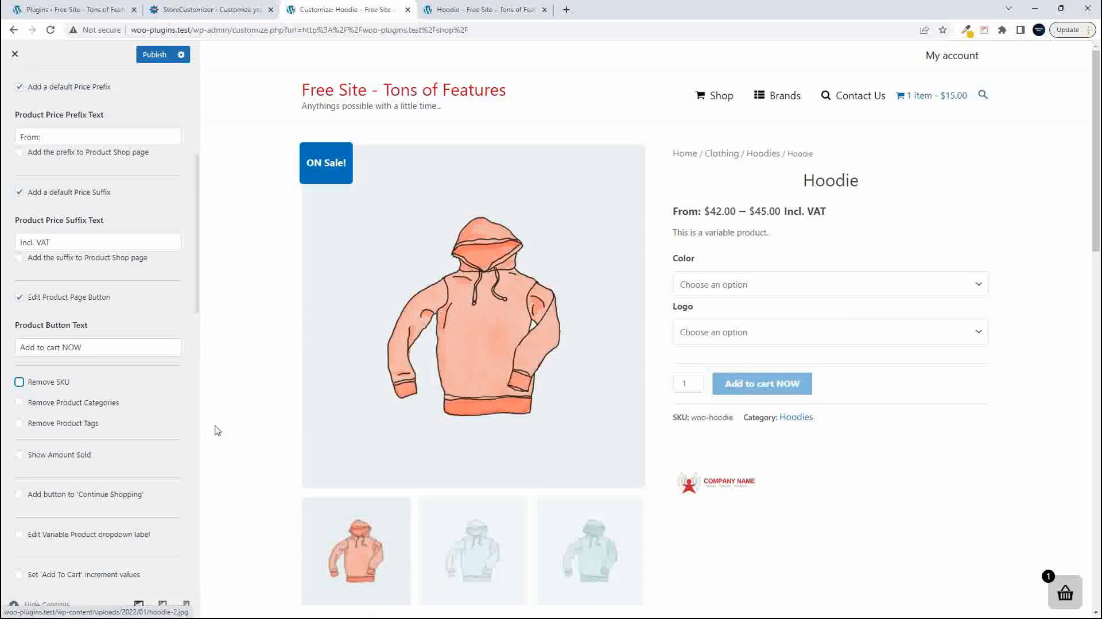
# - Enable Show Amount Sold and check the Hoodie preview for it with Color set to Blue and Logo to No
pyautogui.scroll(-3, 92, 425)
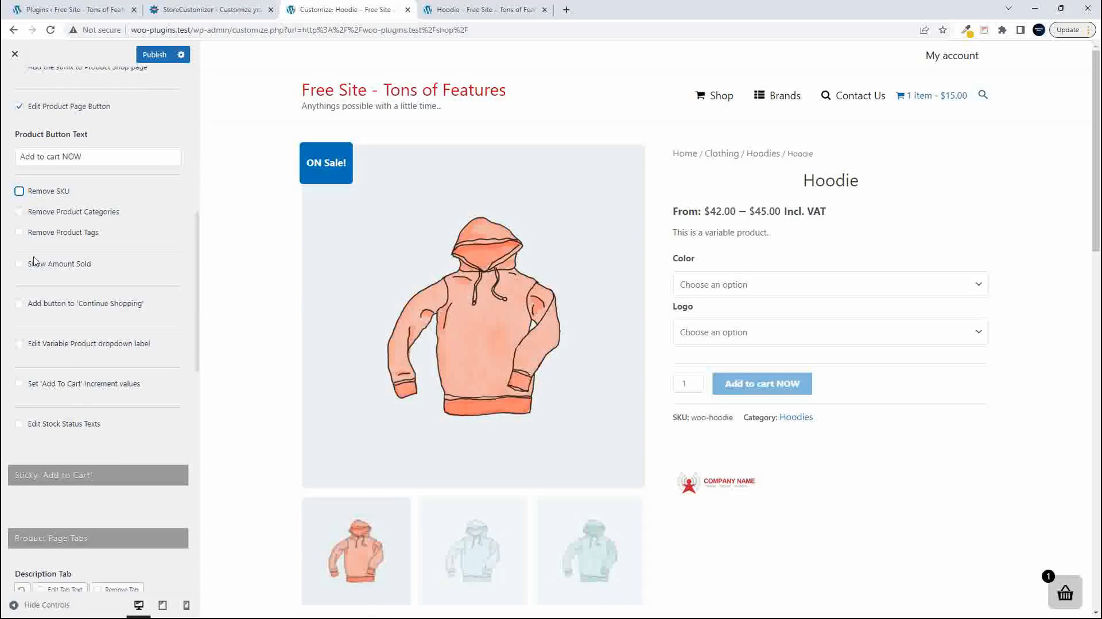
pyautogui.click(22, 265)
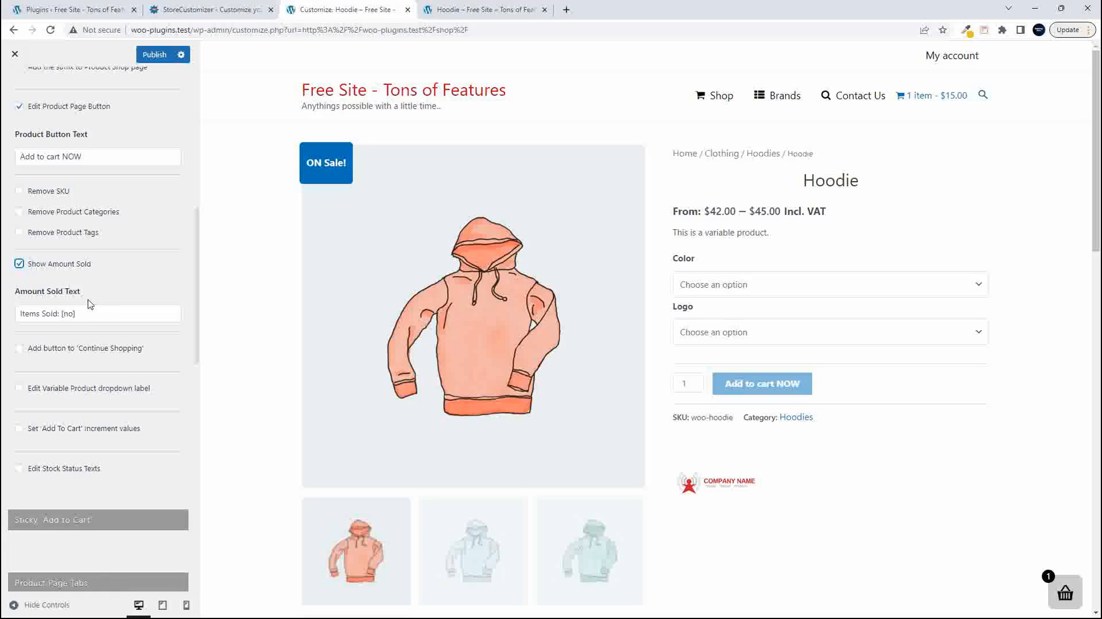
pyautogui.click(767, 291)
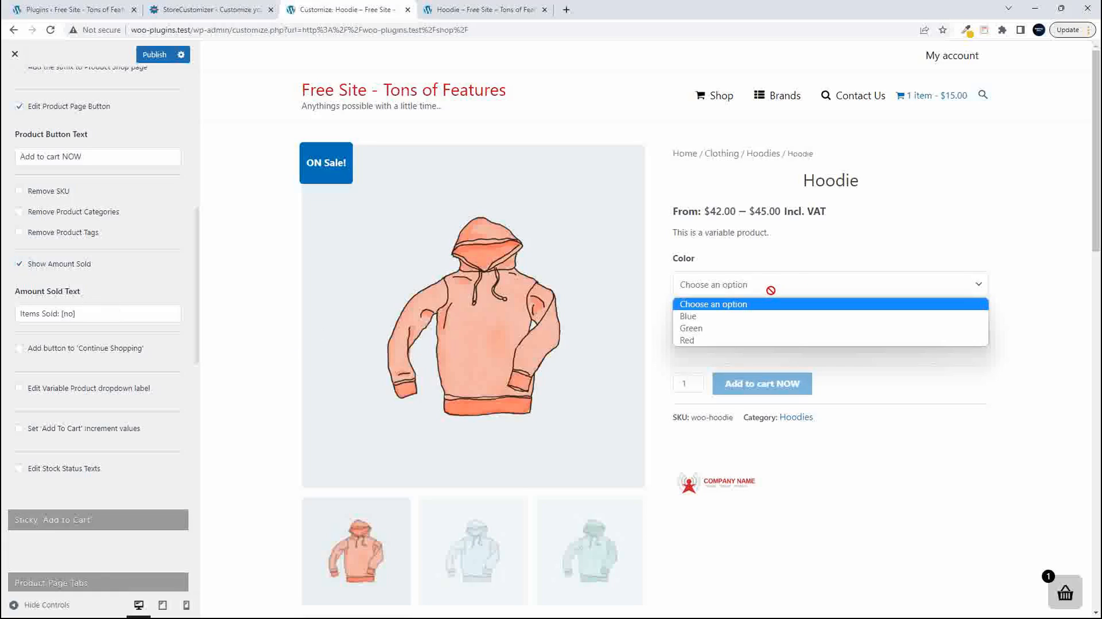
pyautogui.click(743, 317)
pyautogui.click(756, 336)
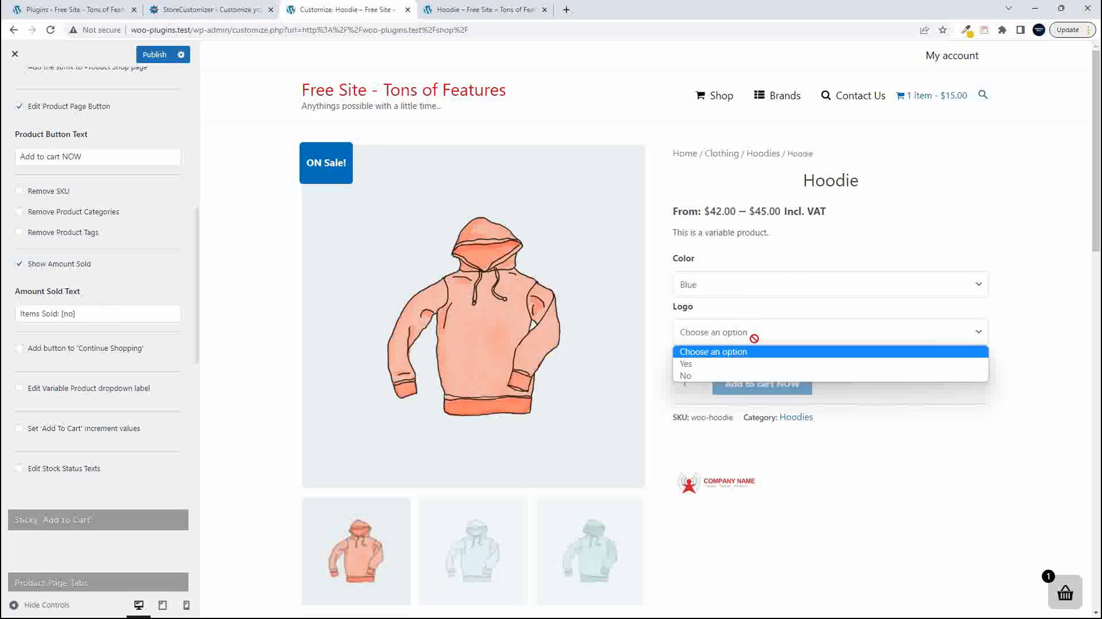
pyautogui.click(730, 370)
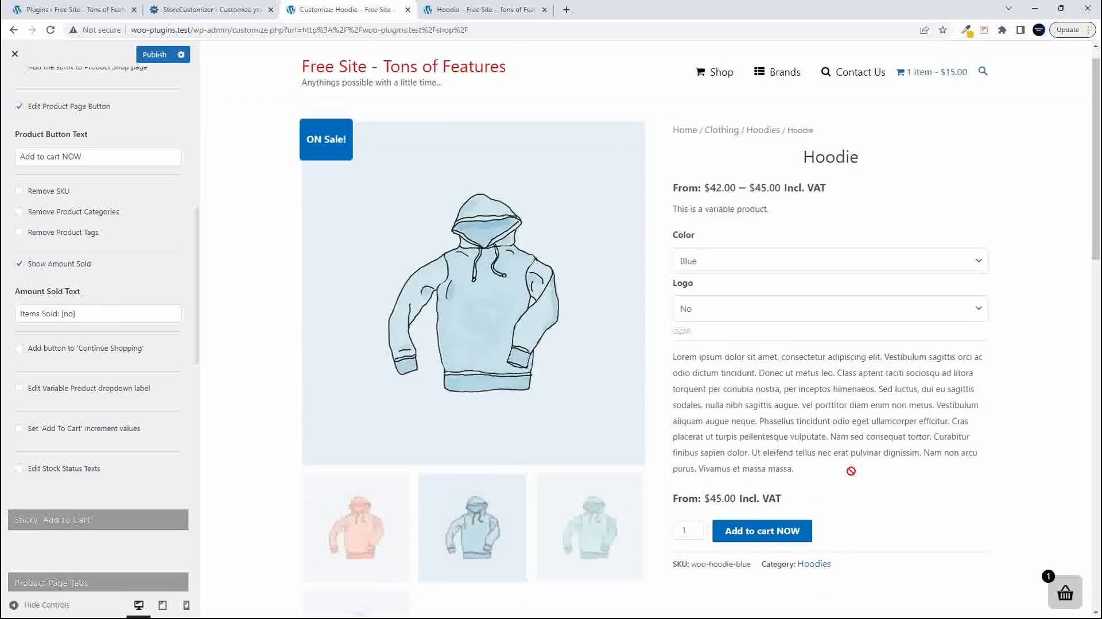
pyautogui.scroll(-2, 646, 455)
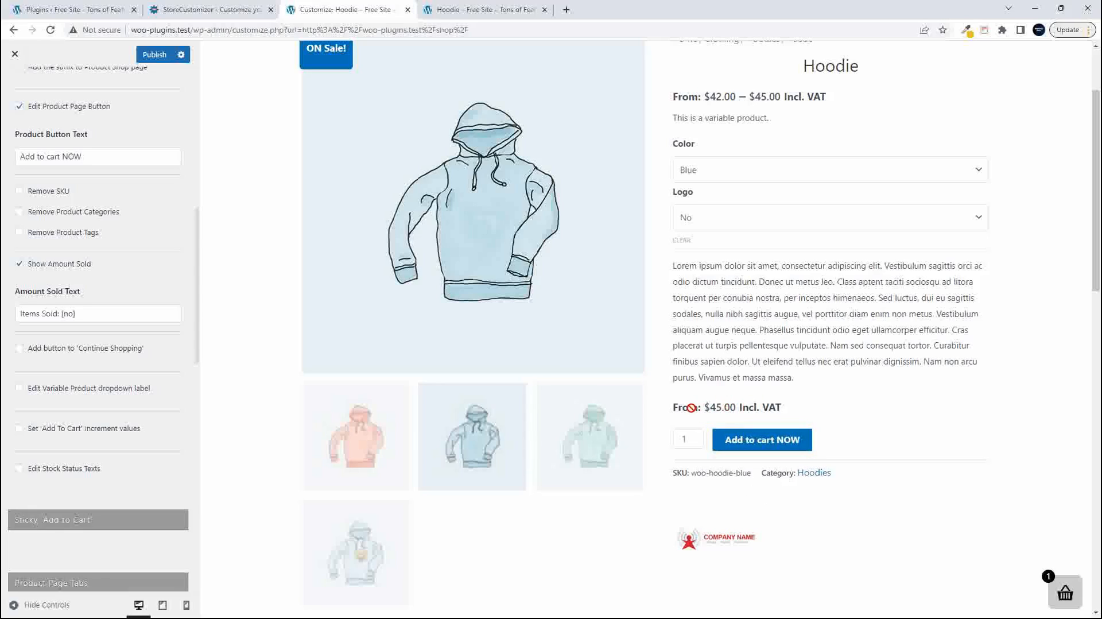
pyautogui.scroll(2, 825, 373)
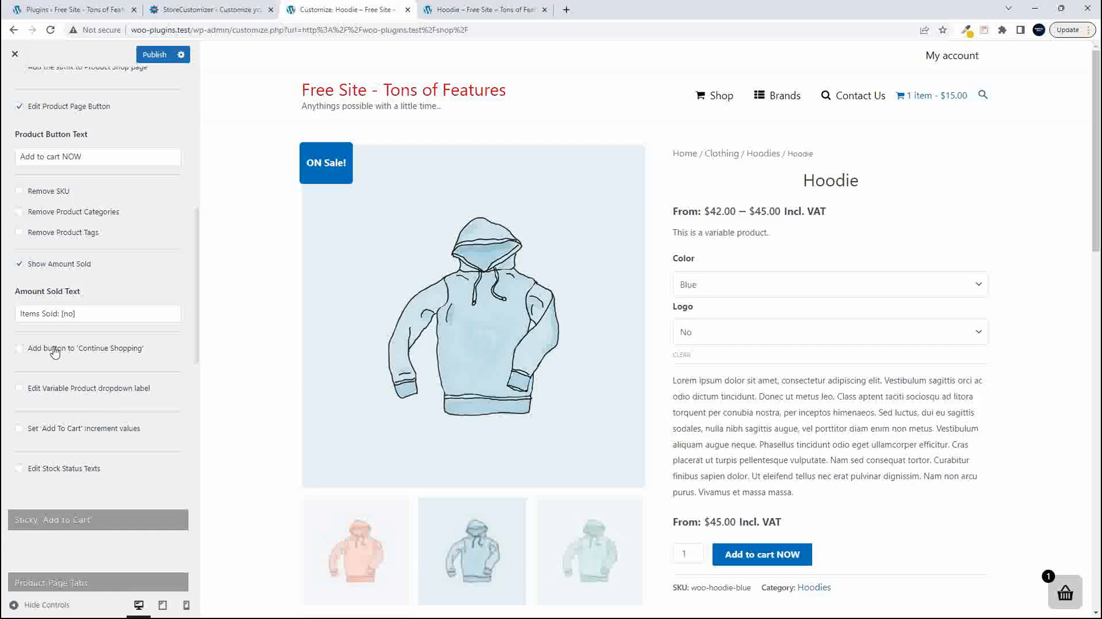
# - Add the 'Continue Shopping' button to product pages, publish the changes and reload the live Hoodie page
pyautogui.click(19, 349)
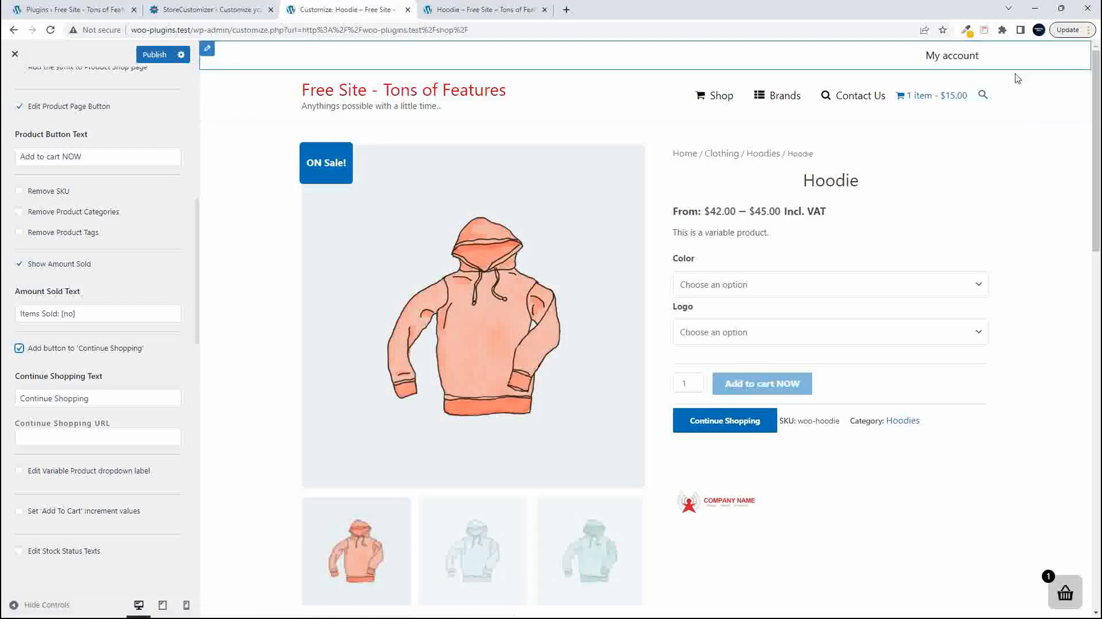
pyautogui.click(153, 54)
pyautogui.click(487, 10)
pyautogui.click(50, 30)
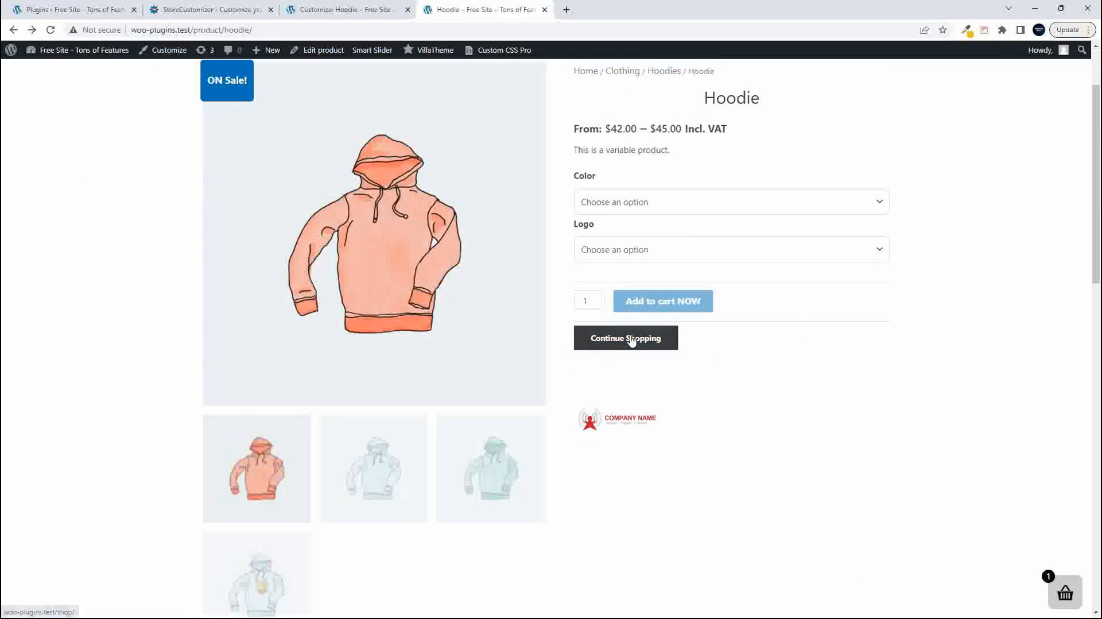
# - Follow the Continue Shopping button on the live Hoodie page and return to the product
pyautogui.click(633, 341)
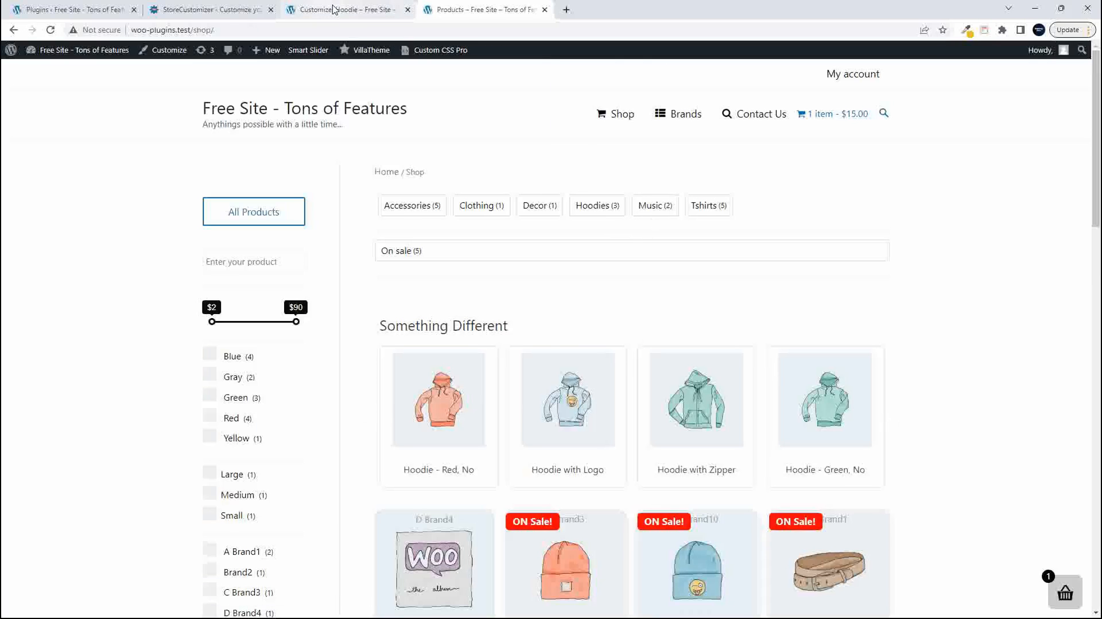
pyautogui.click(14, 30)
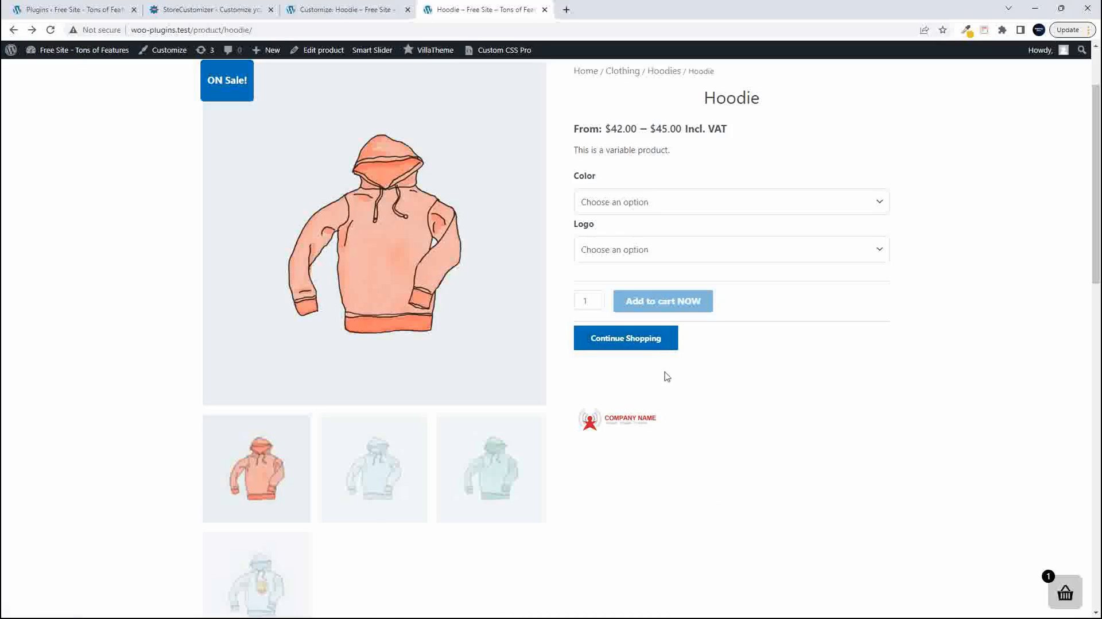
pyautogui.scroll(2, 701, 392)
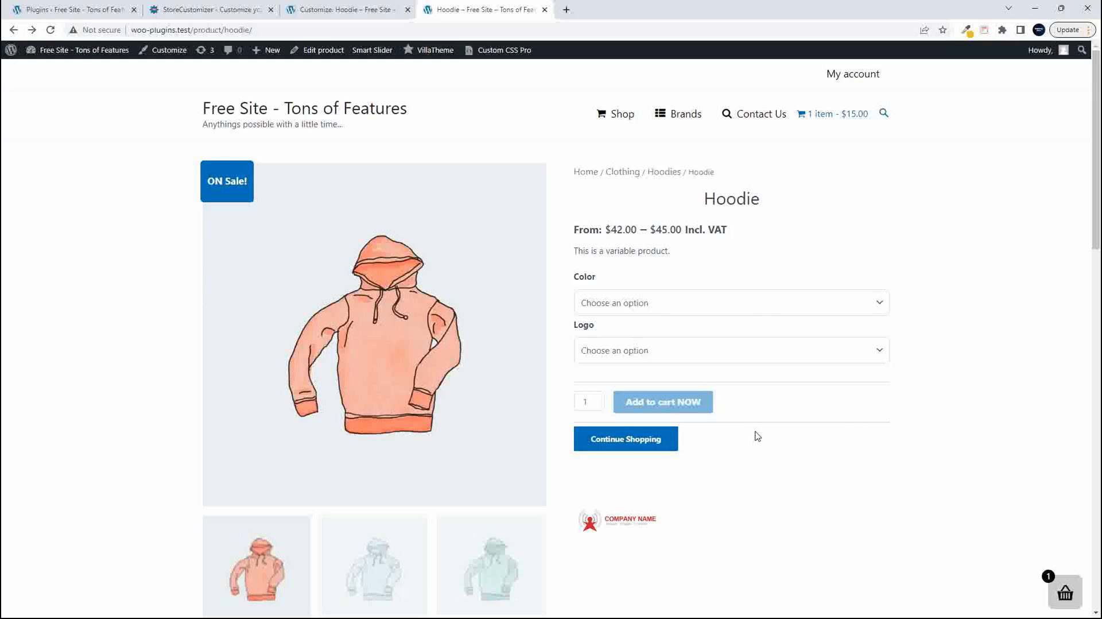
# - Compare the Hoodie preview with the live page, and test the Continue Shopping button on the live Hoodie with Logo product
pyautogui.click(345, 10)
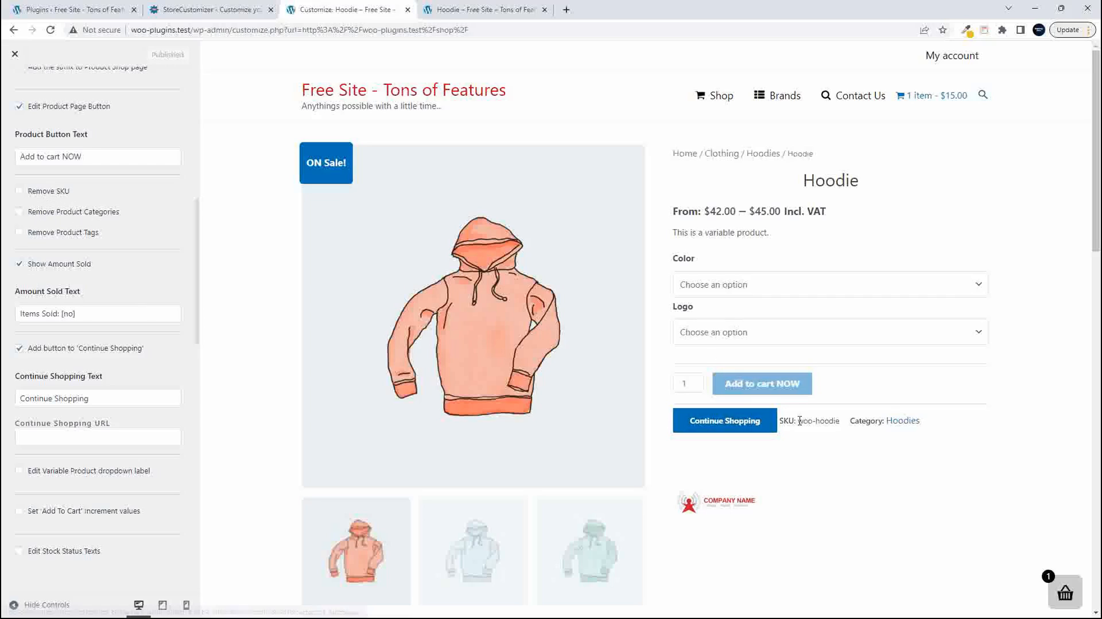
pyautogui.click(487, 10)
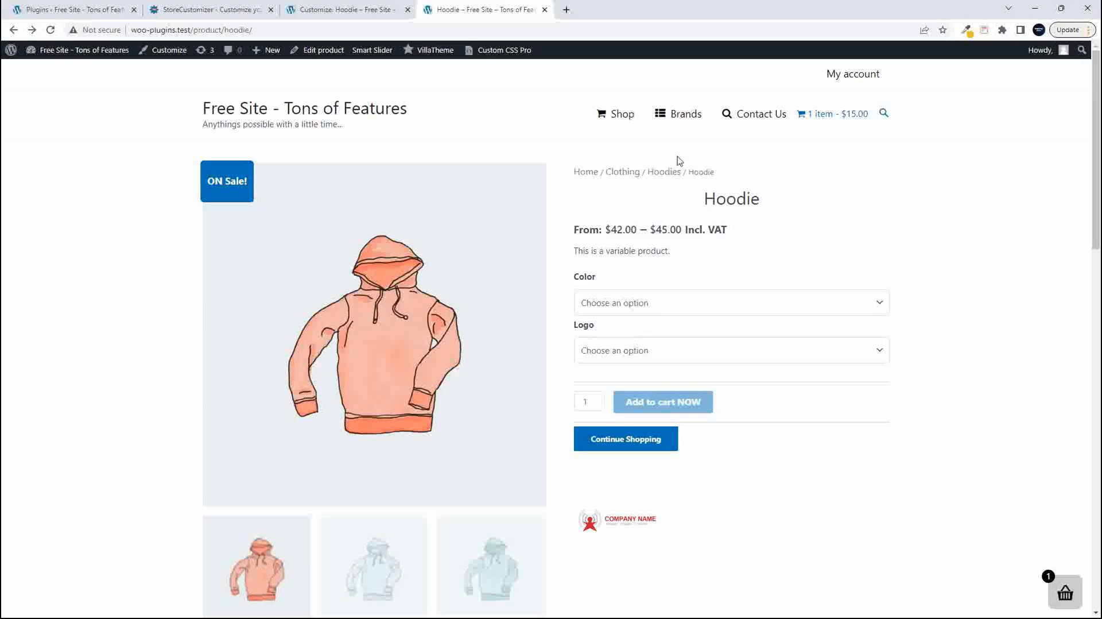
pyautogui.click(665, 175)
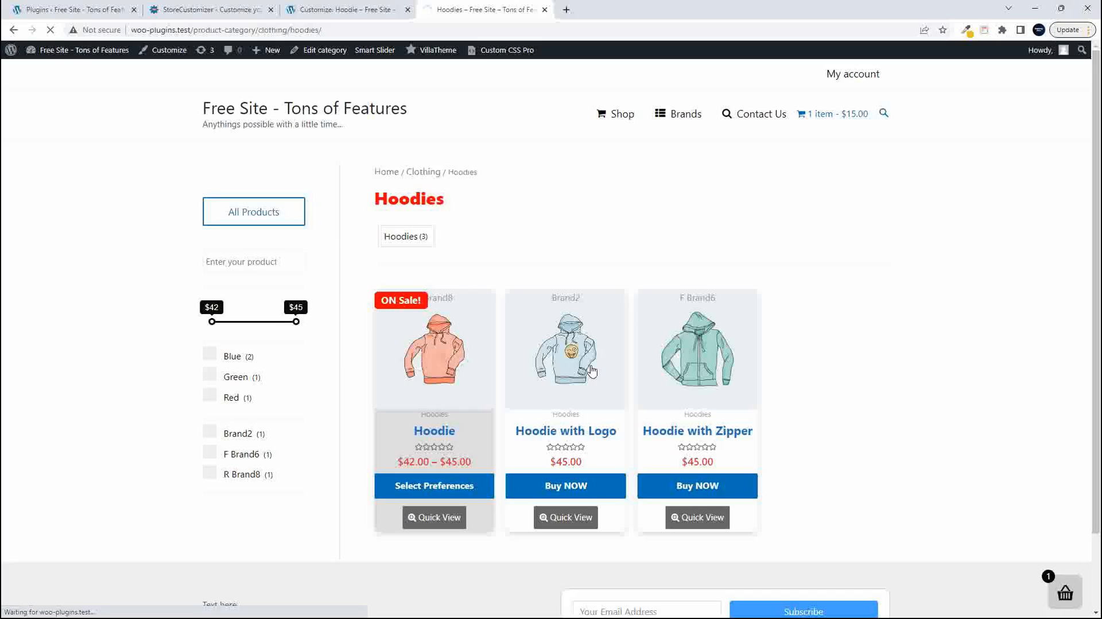
pyautogui.click(592, 370)
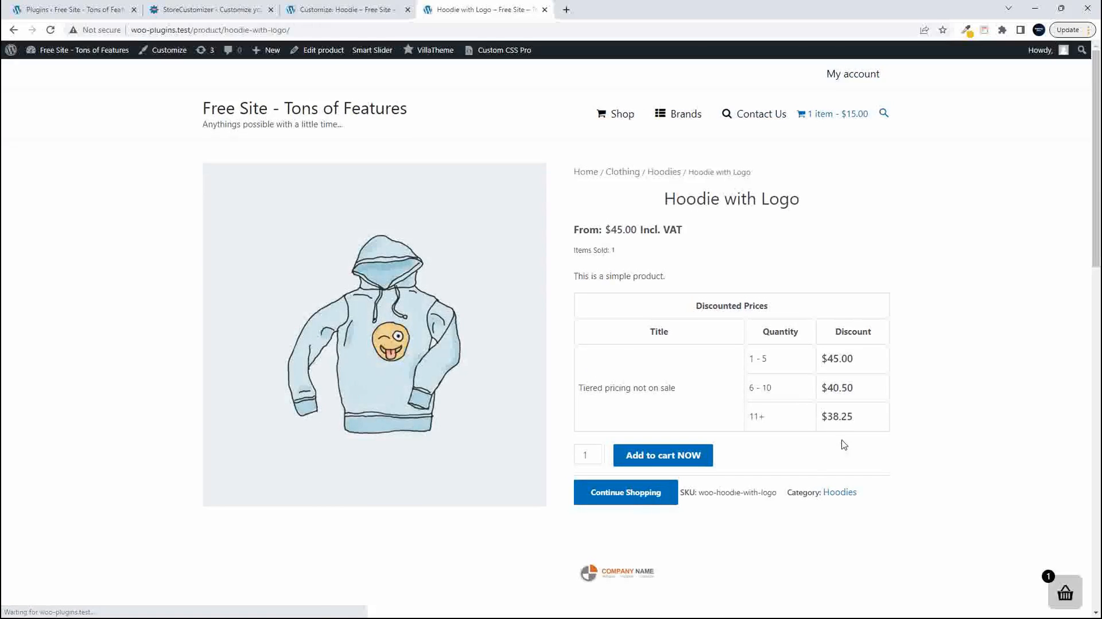
pyautogui.click(647, 499)
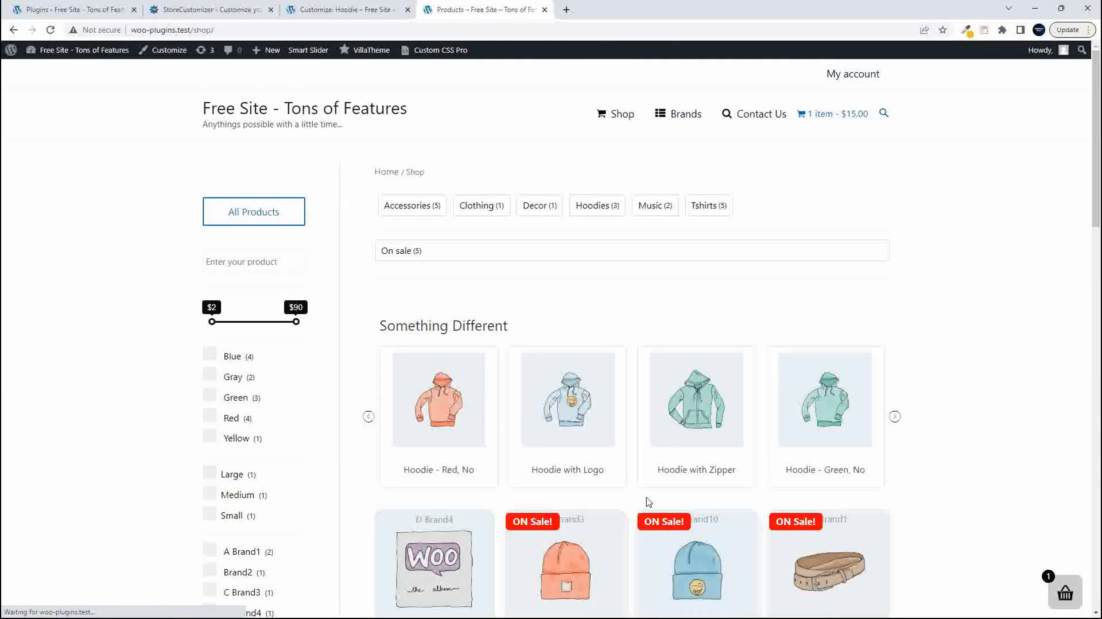
pyautogui.click(13, 30)
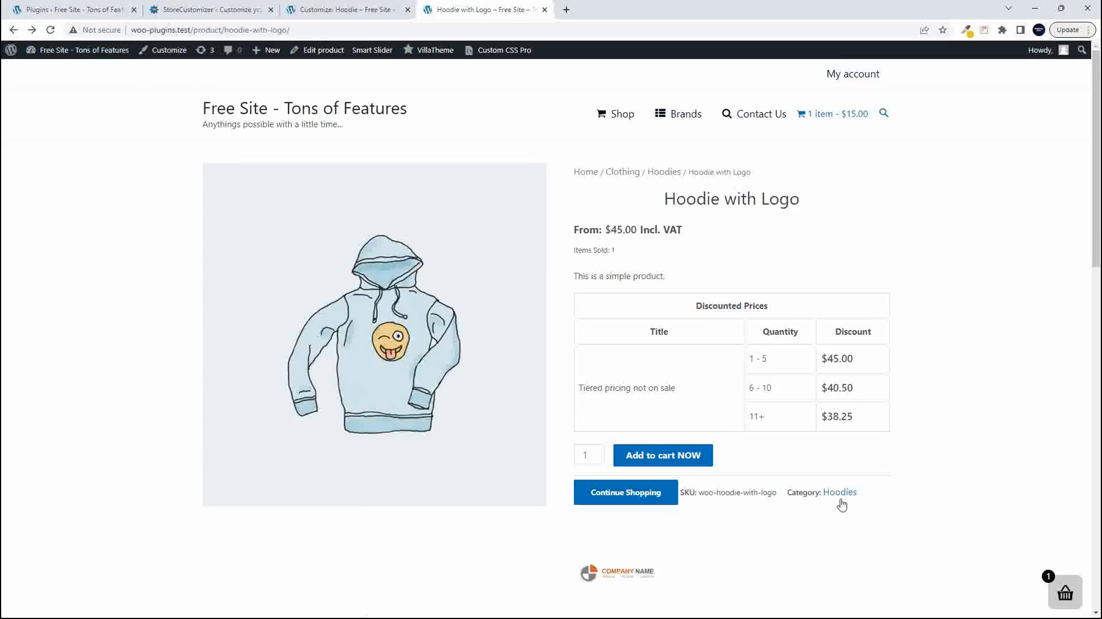
# - Back in the Customizer, try out removing the product categories and SKU beside the Continue Shopping button, leaving both options off
pyautogui.click(308, 10)
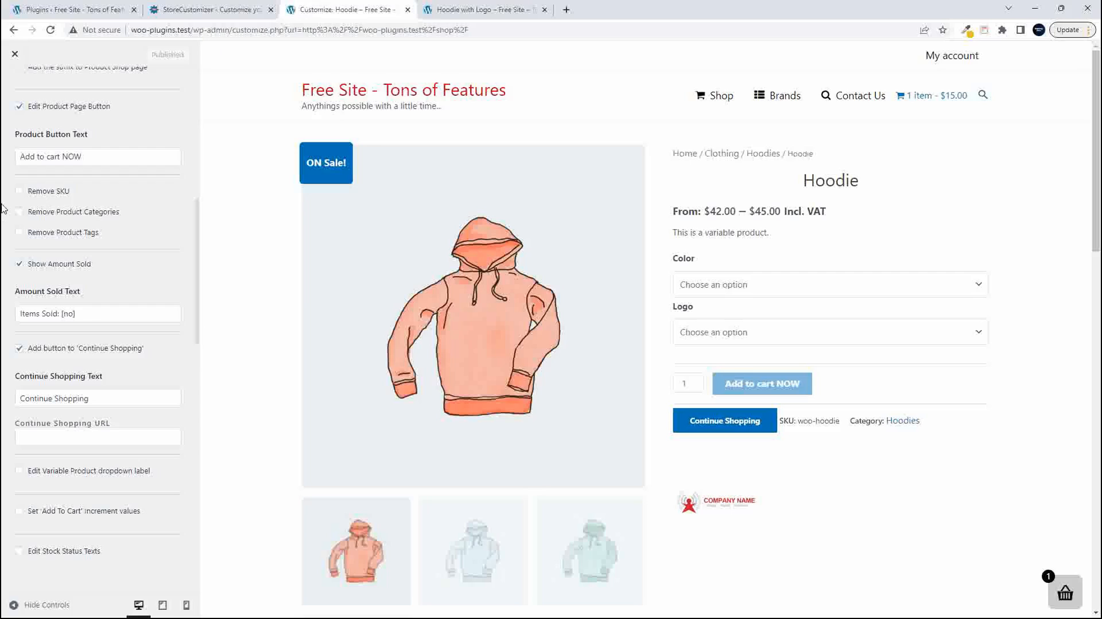
pyautogui.click(20, 211)
pyautogui.click(19, 190)
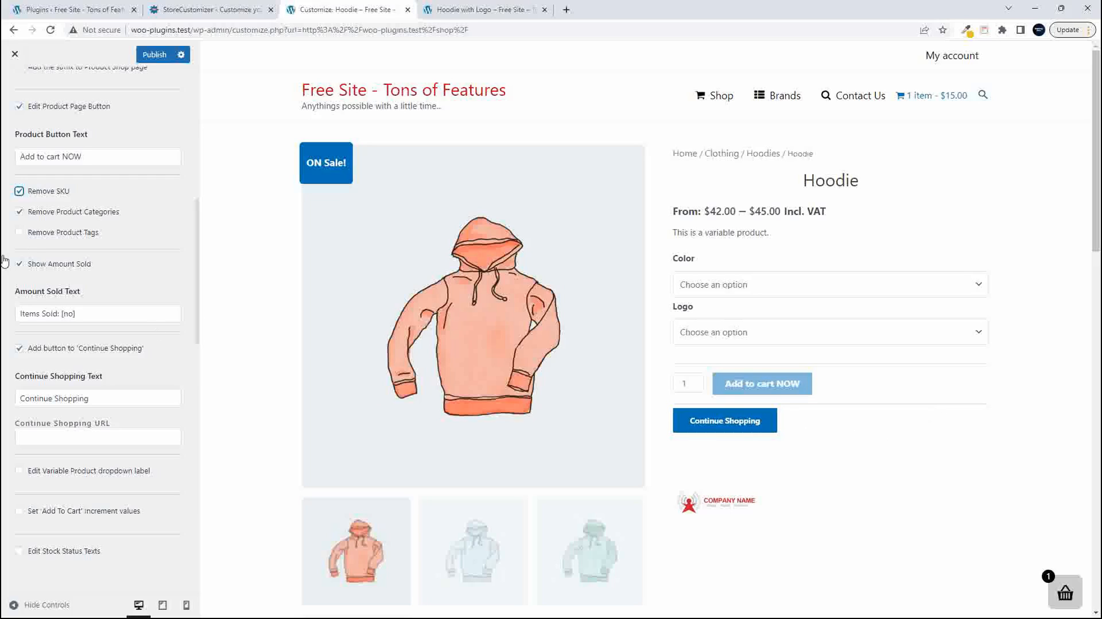
pyautogui.click(20, 212)
pyautogui.click(19, 191)
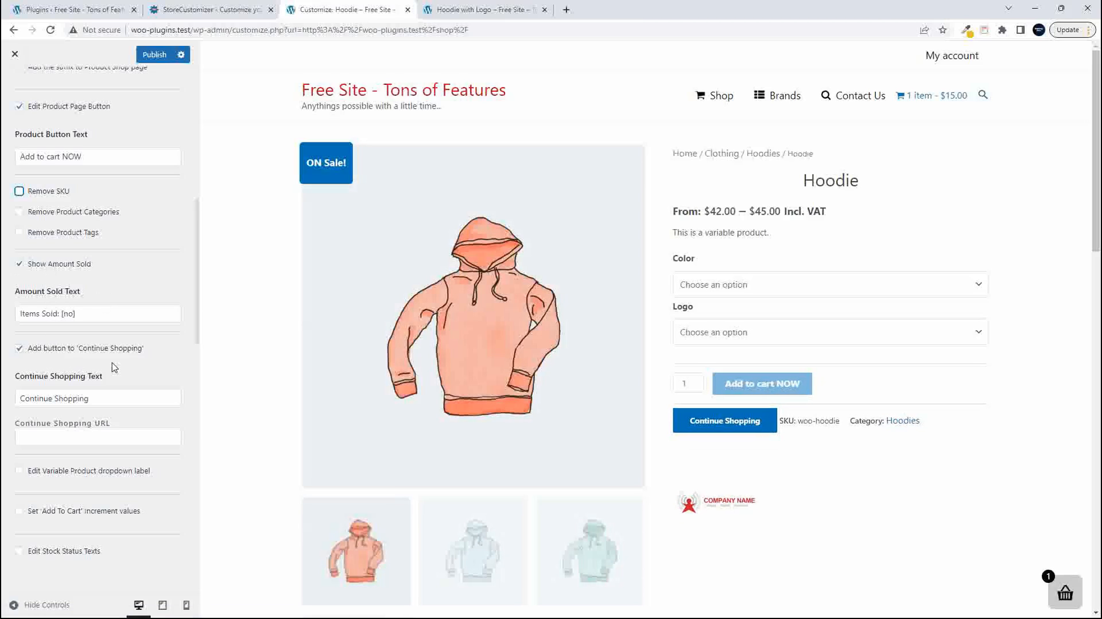
# - Set the Continue Shopping Text to "Check out the Beanies"
pyautogui.scroll(-2, 111, 363)
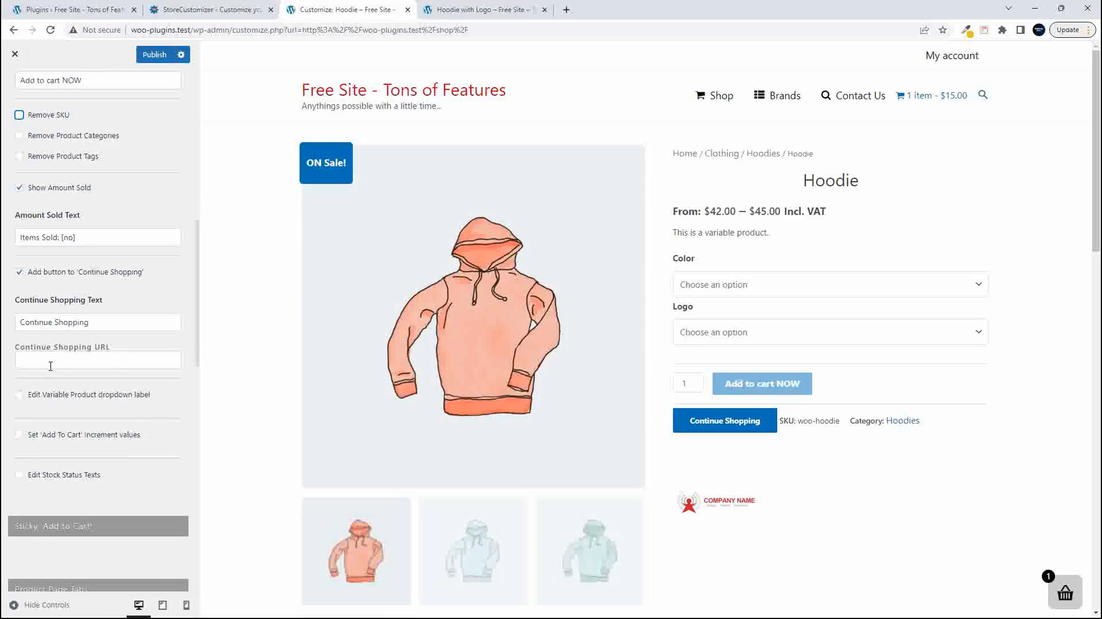
pyautogui.click(36, 359)
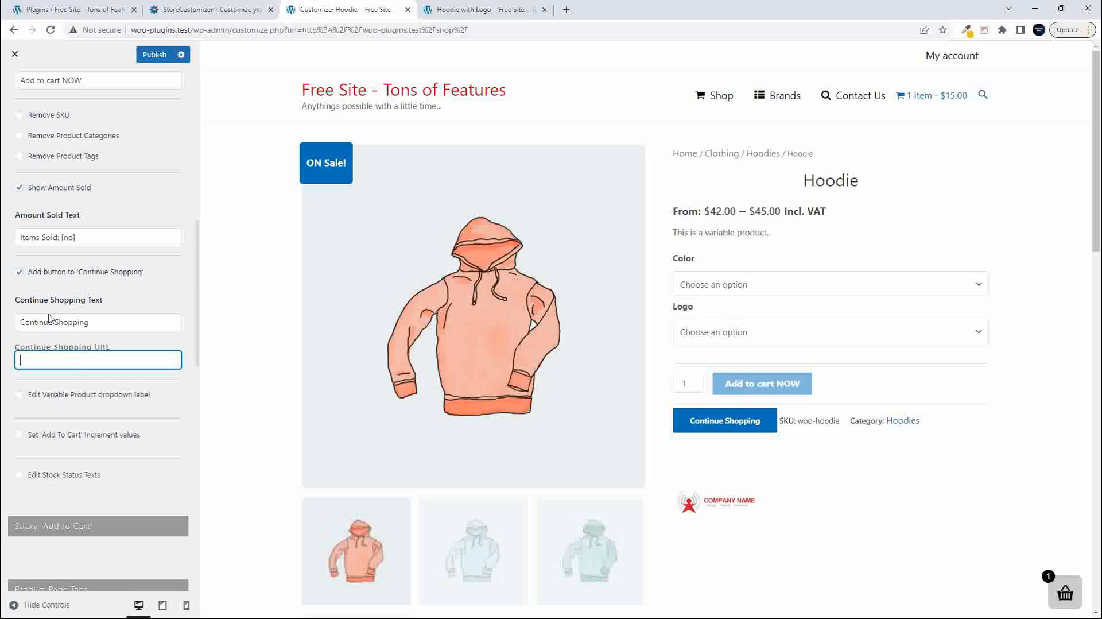
pyautogui.tripleClick(133, 326)
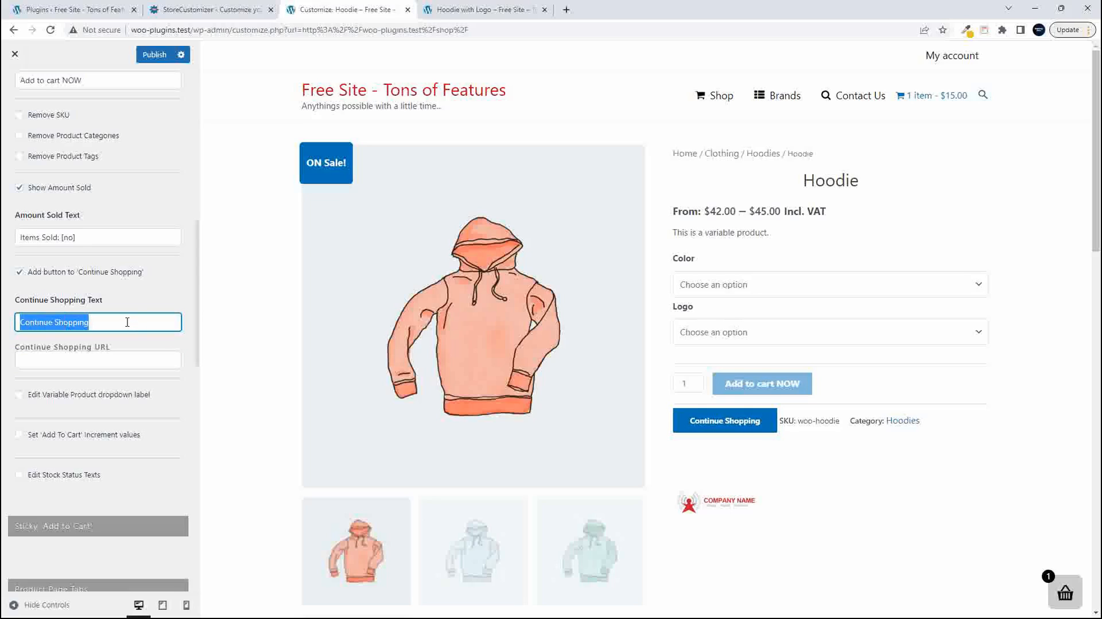
pyautogui.write('C')
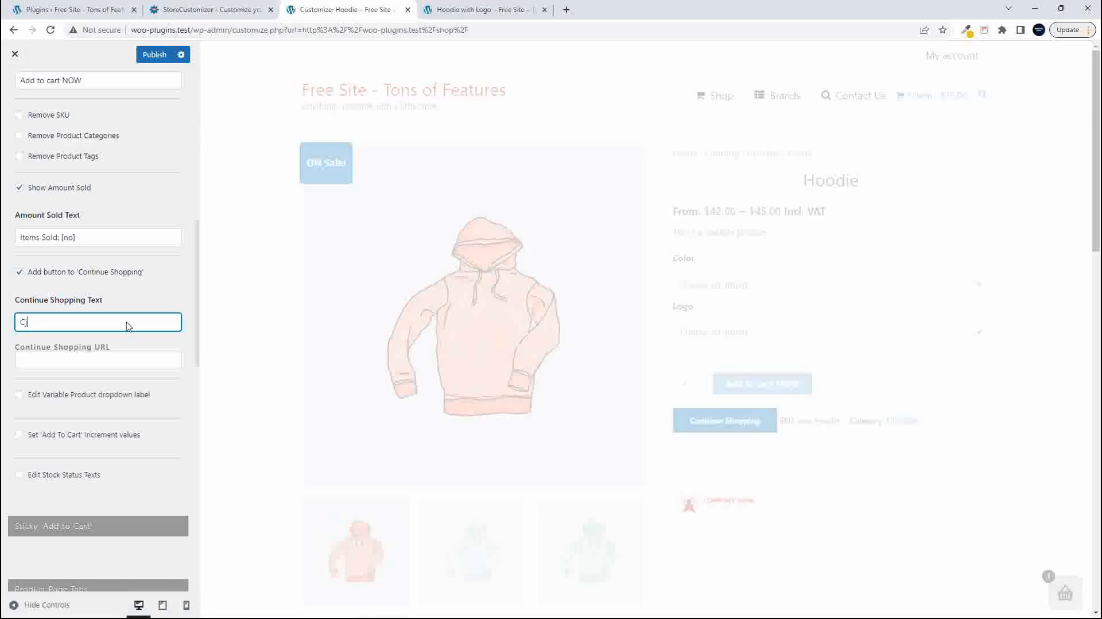
pyautogui.write('heck out the Beanies')
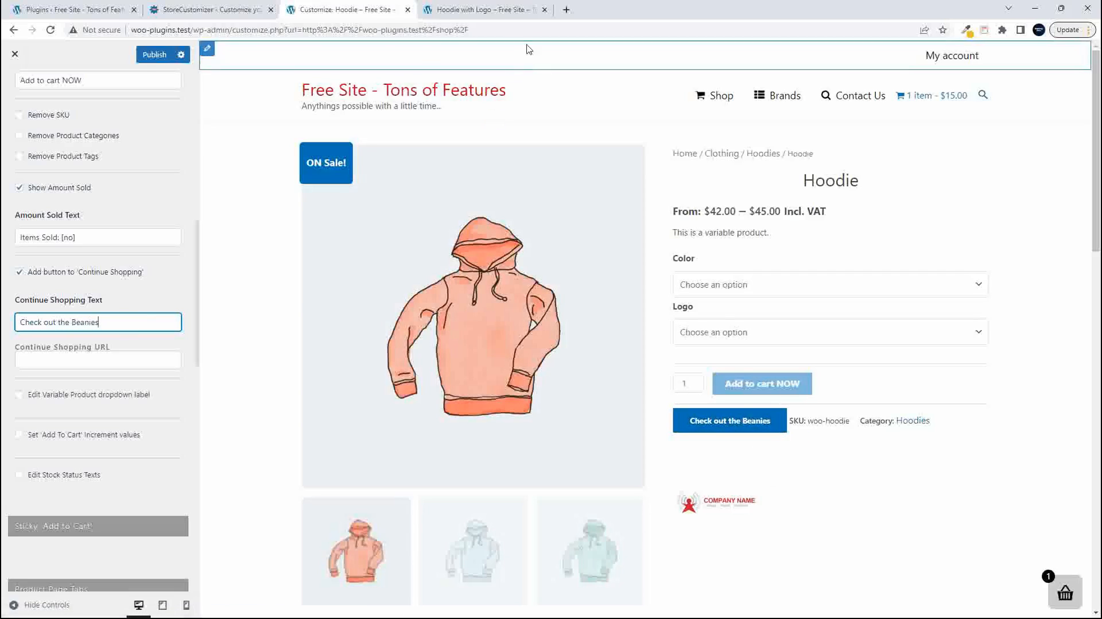
# - Copy the Accessories category link from the live Beanie with Logo page, enter it as the Continue Shopping URL and publish
pyautogui.click(499, 12)
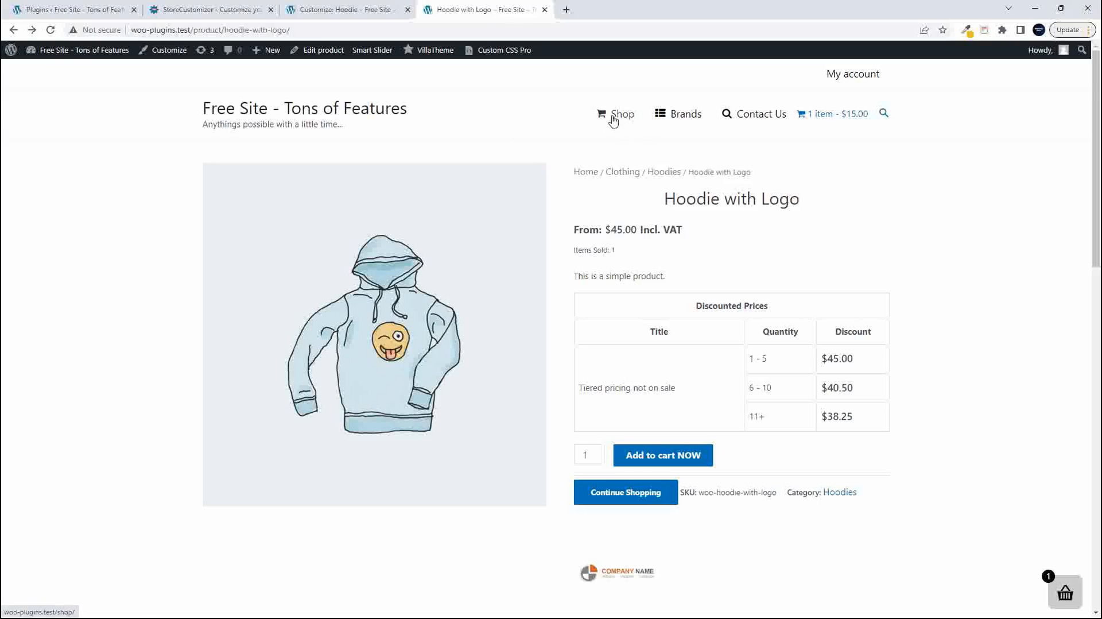
pyautogui.click(622, 175)
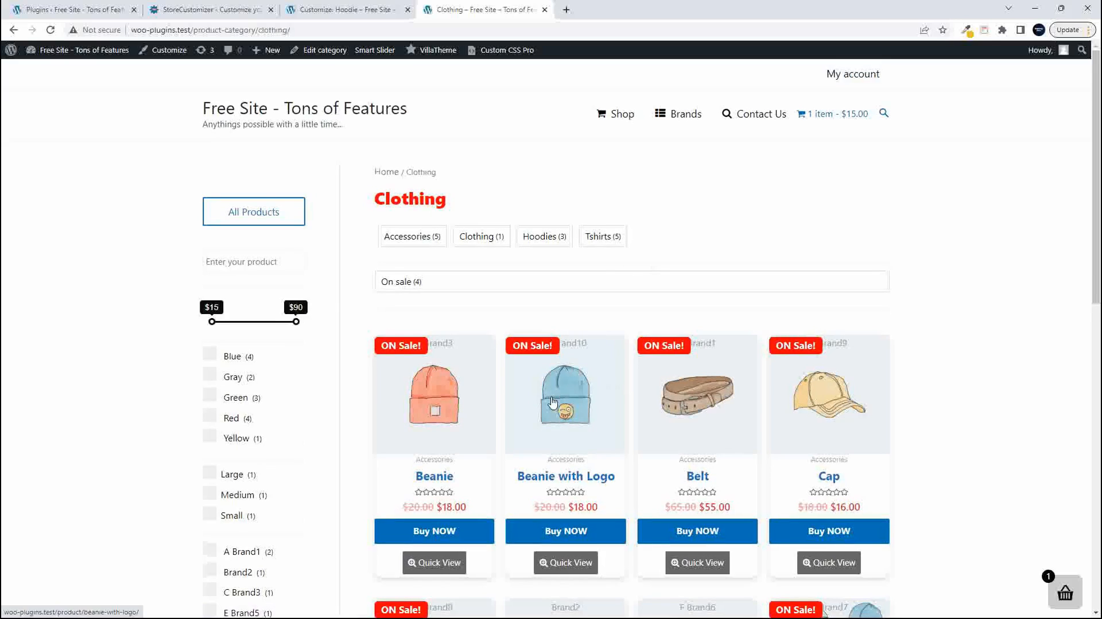
pyautogui.click(552, 403)
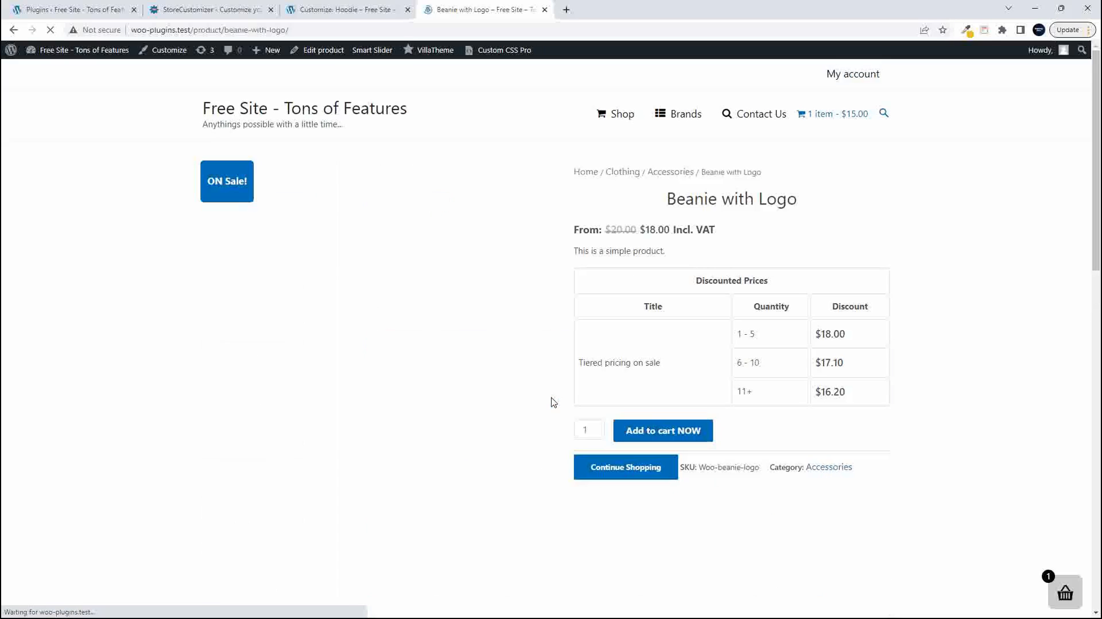
pyautogui.rightClick(827, 469)
pyautogui.click(869, 539)
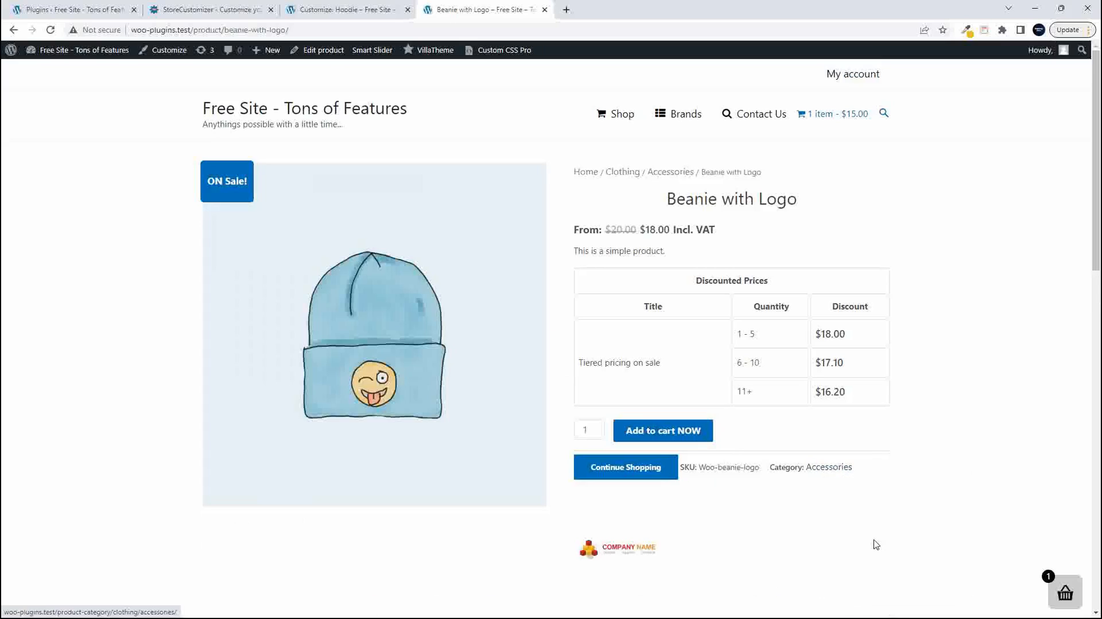
pyautogui.click(361, 9)
pyautogui.click(53, 362)
pyautogui.hotkey('ctrl', 'v')
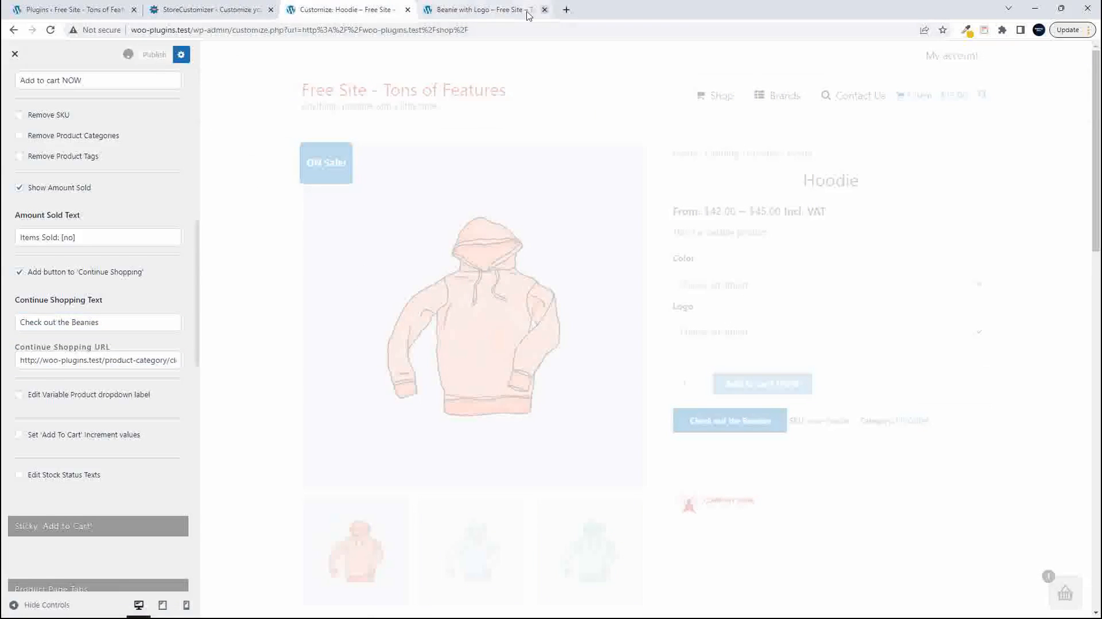
# - Reload the live Beanie with Logo page, follow its "Check out the Beanies" button and return to the product
pyautogui.click(472, 10)
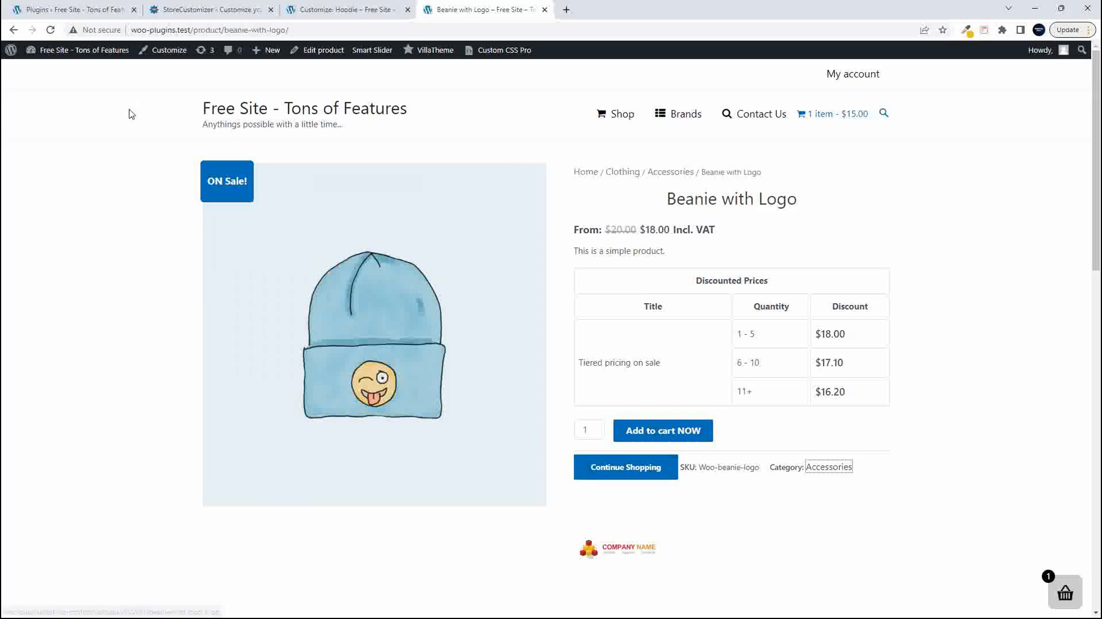
pyautogui.click(50, 30)
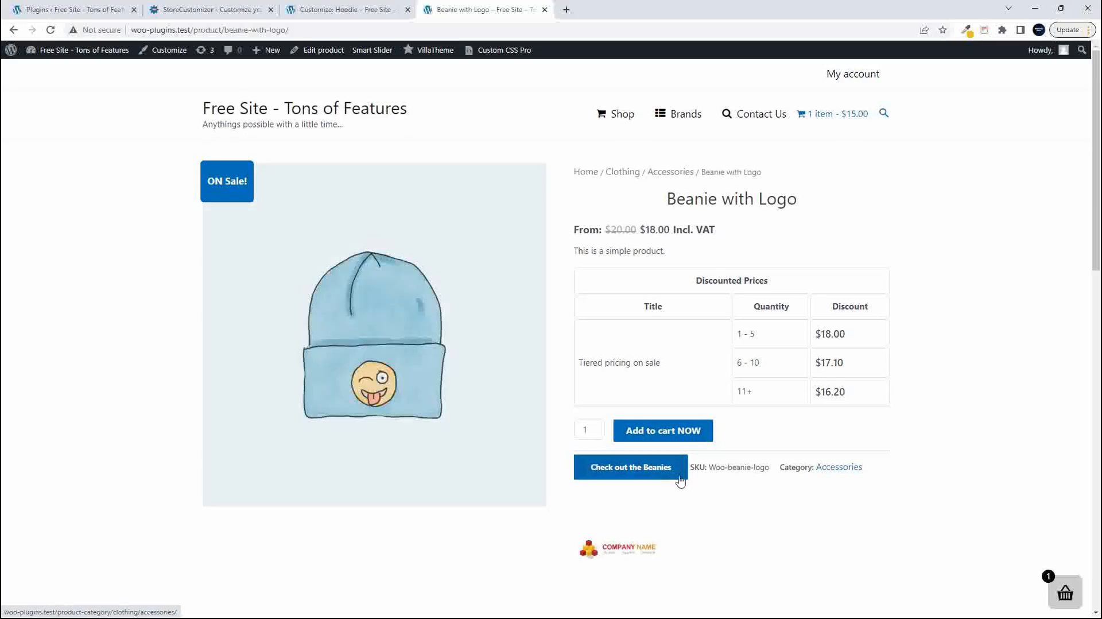
pyautogui.click(634, 471)
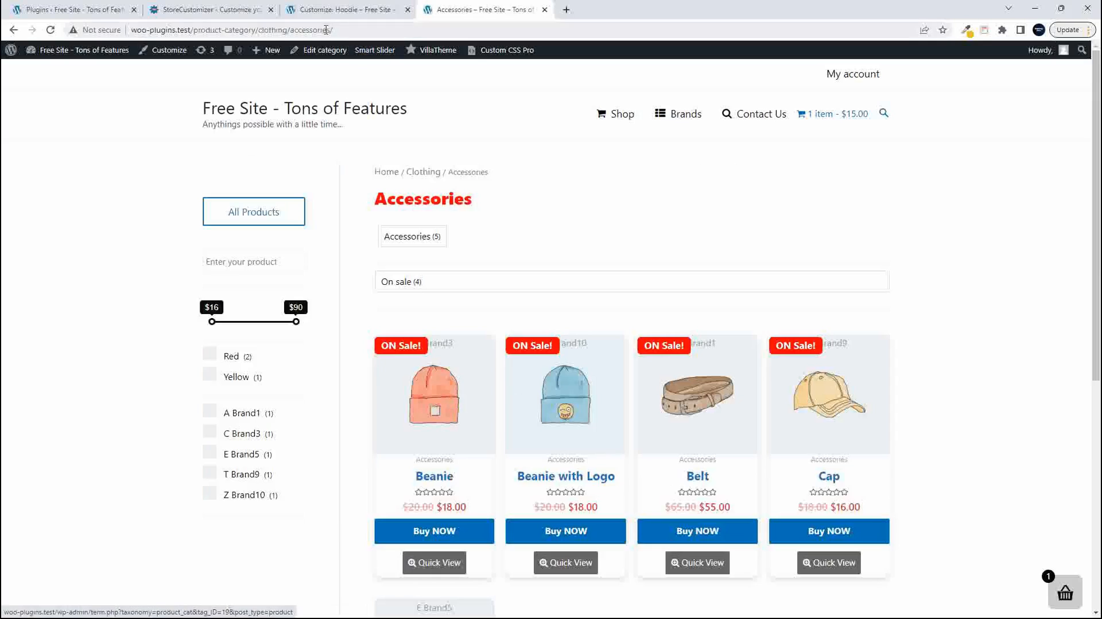
pyautogui.hotkey('alt', 'Left')
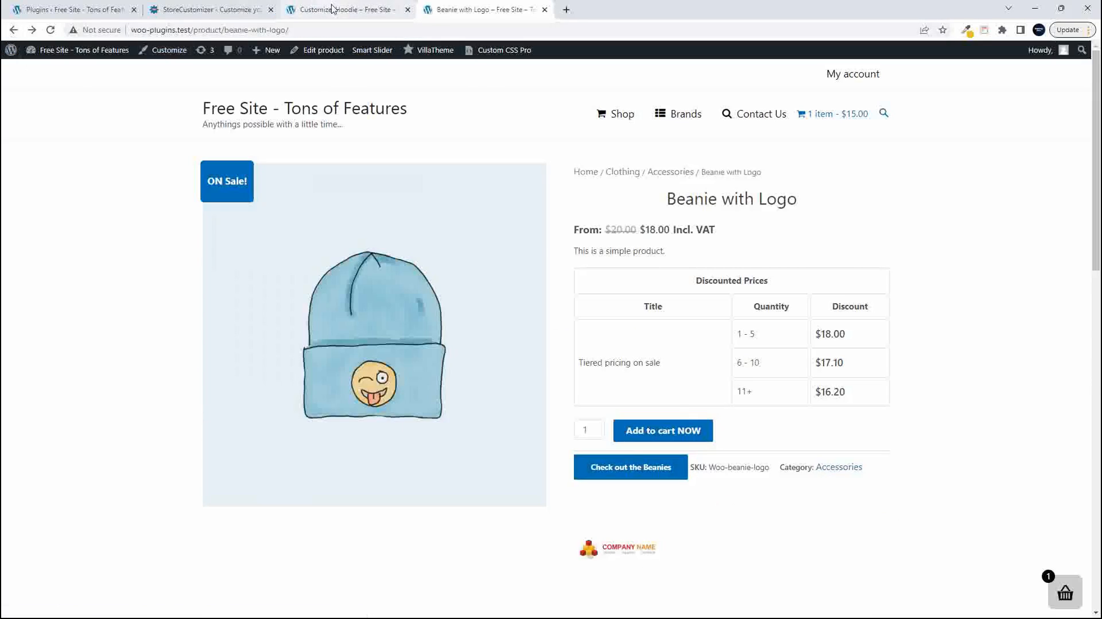
# - Back in the Customizer, enable editing of the variable product dropdown label and set the Default Label to "Choose your options"
pyautogui.click(333, 8)
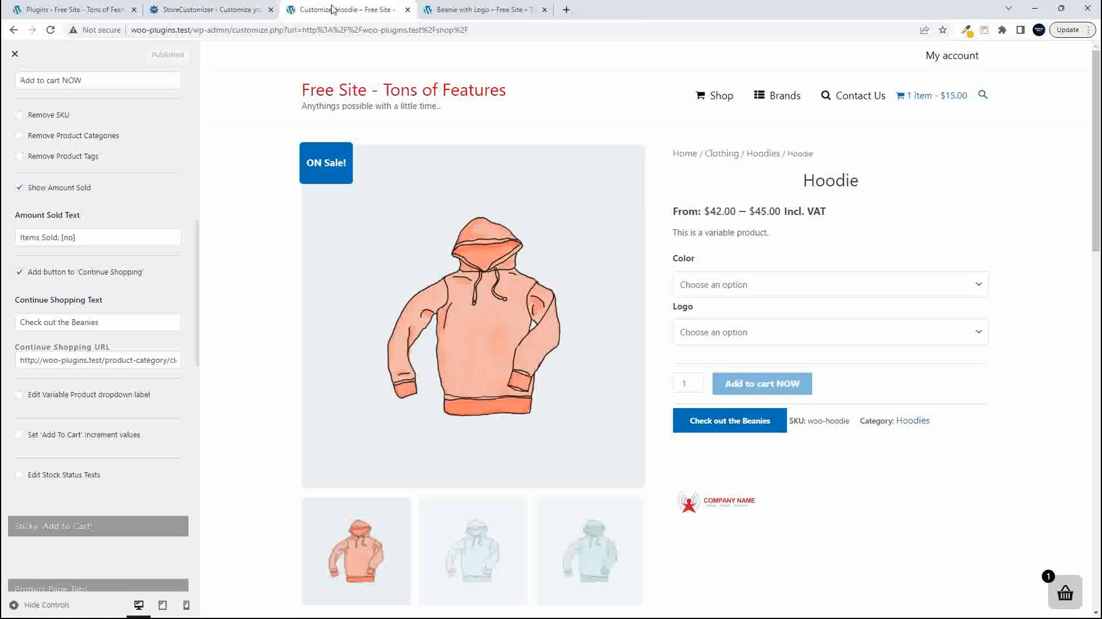
pyautogui.click(19, 395)
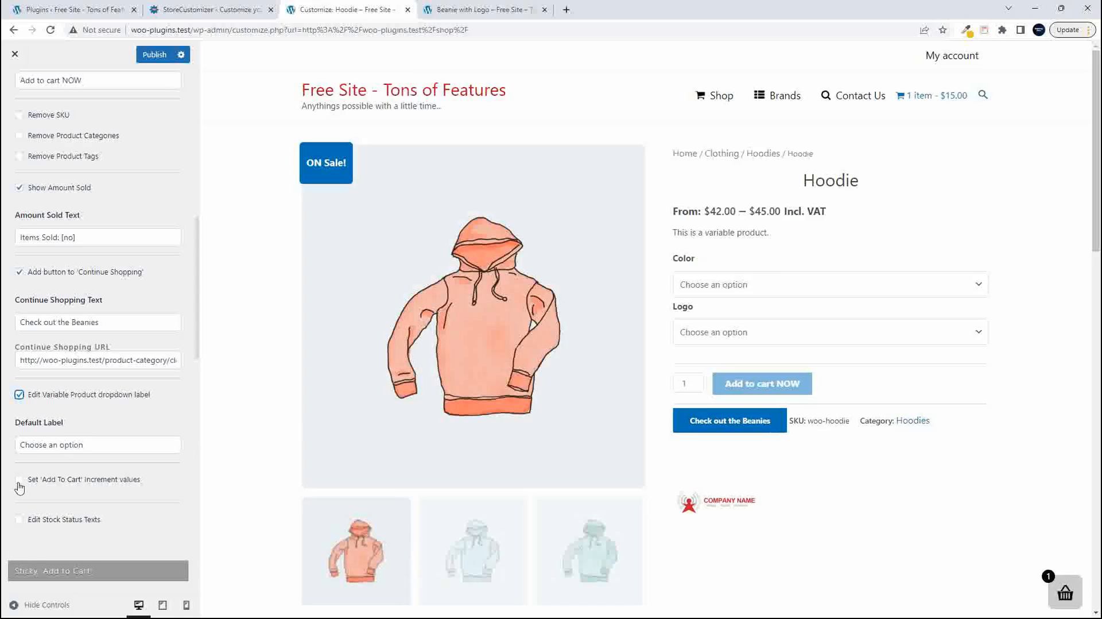
pyautogui.click(62, 447)
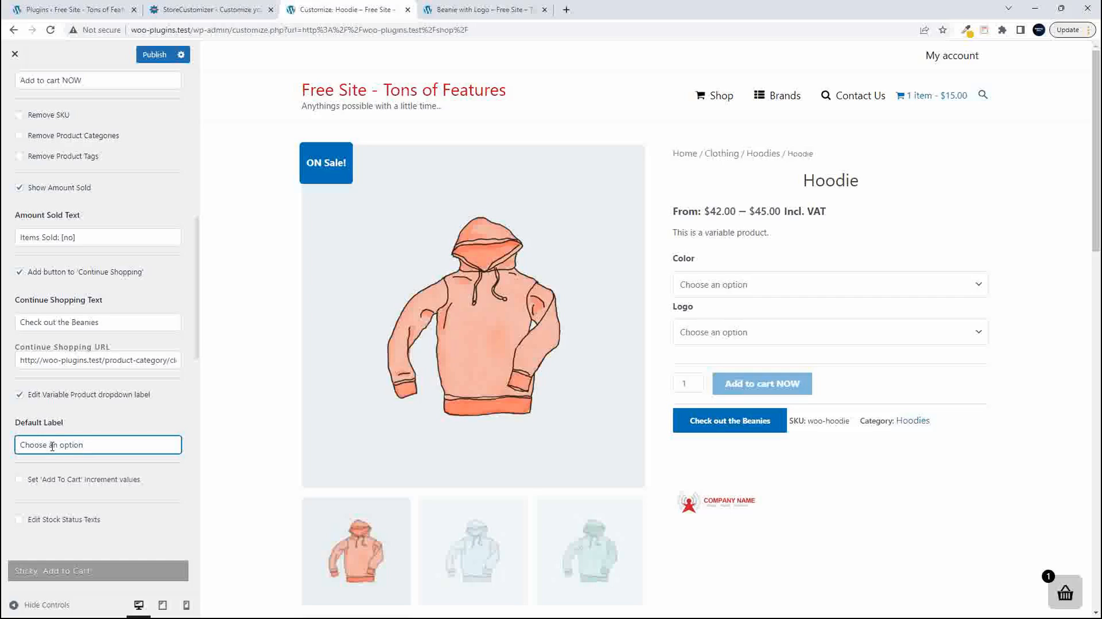
pyautogui.moveTo(49, 447); pyautogui.dragTo(167, 449)
pyautogui.write('your options')
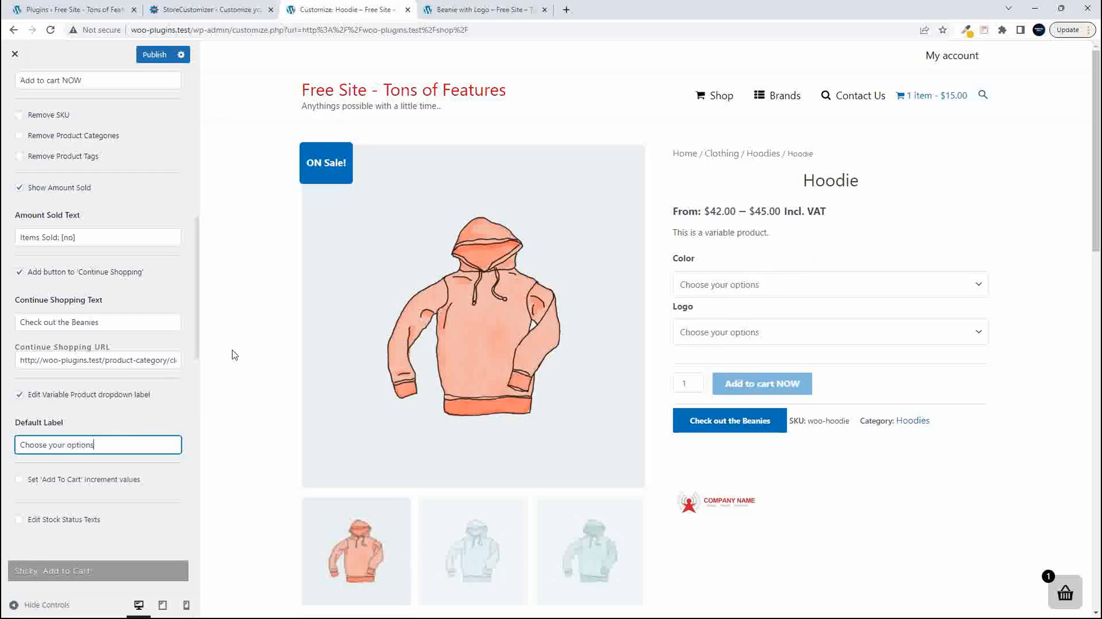
# - Enable the 'Add To Cart' increment values and test raising the quantity in the Hoodie preview
pyautogui.scroll(-1, 132, 434)
pyautogui.click(20, 423)
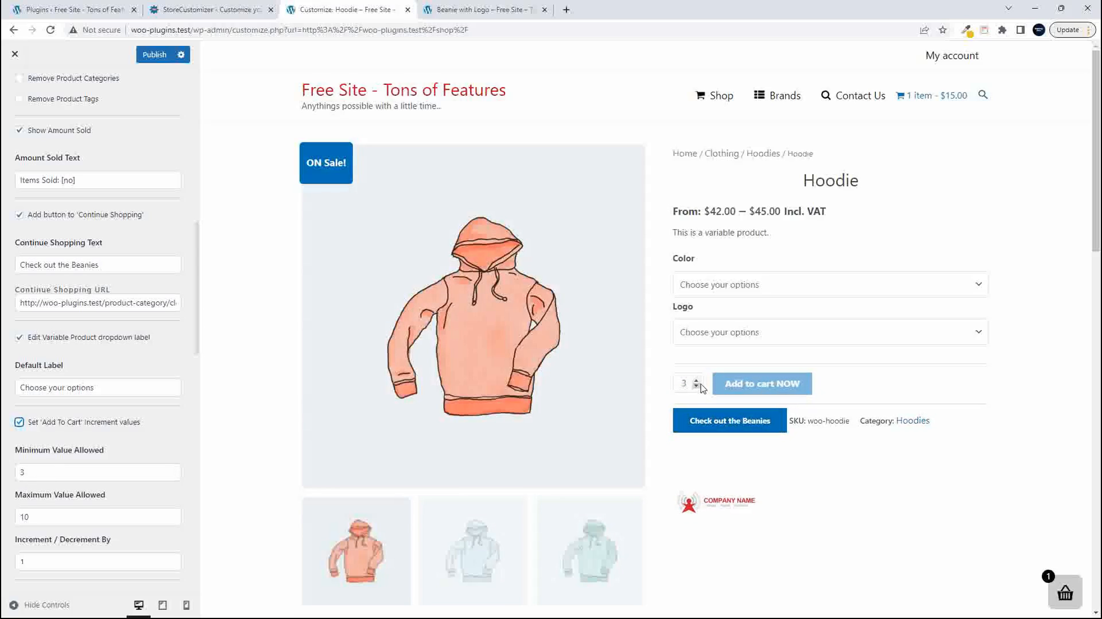
pyautogui.click(698, 381)
pyautogui.moveTo(33, 472); pyautogui.dragTo(7, 473)
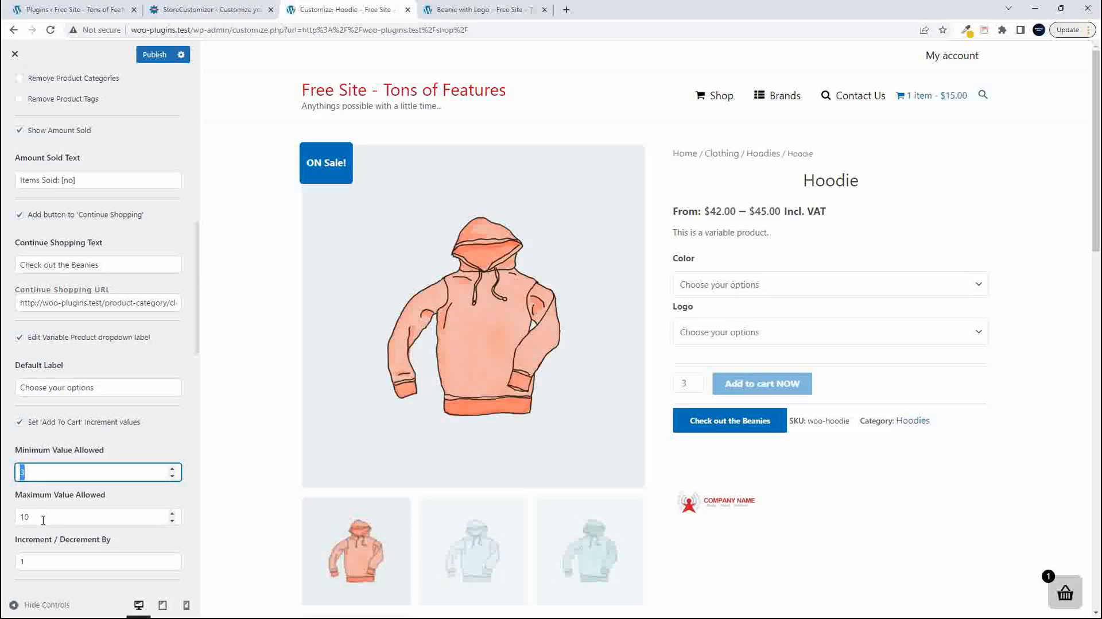
pyautogui.click(697, 381)
pyautogui.click(697, 381)
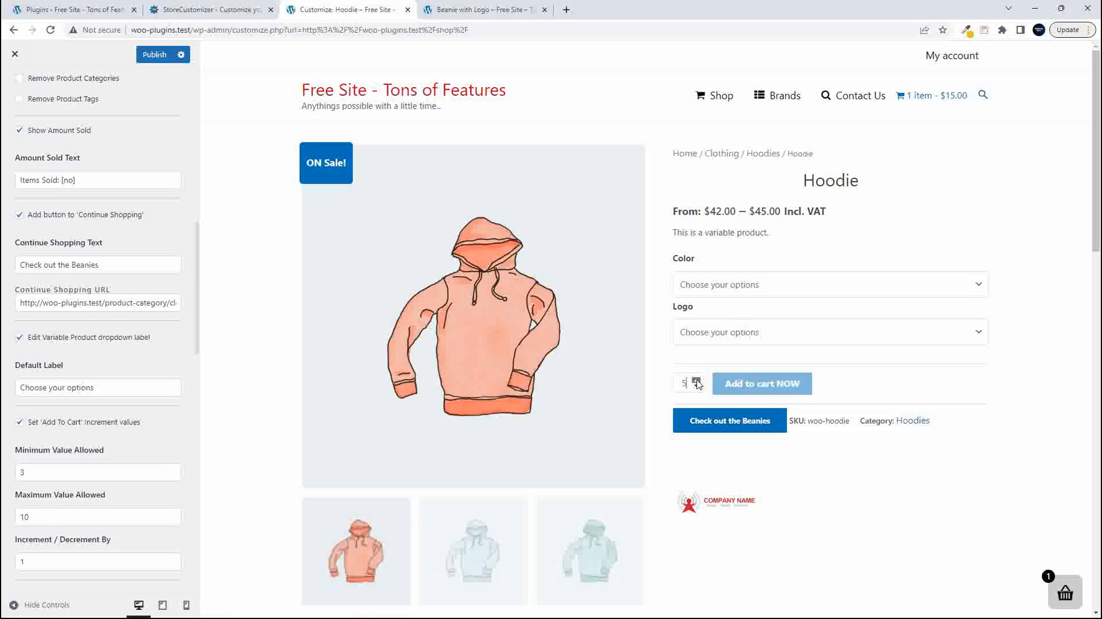
pyautogui.click(697, 381)
pyautogui.click(697, 381)
# - Toggle the increment values off and on, set the Minimum Value Allowed to 1, and test the preview quantity up to 10
pyautogui.scroll(-2, 33, 457)
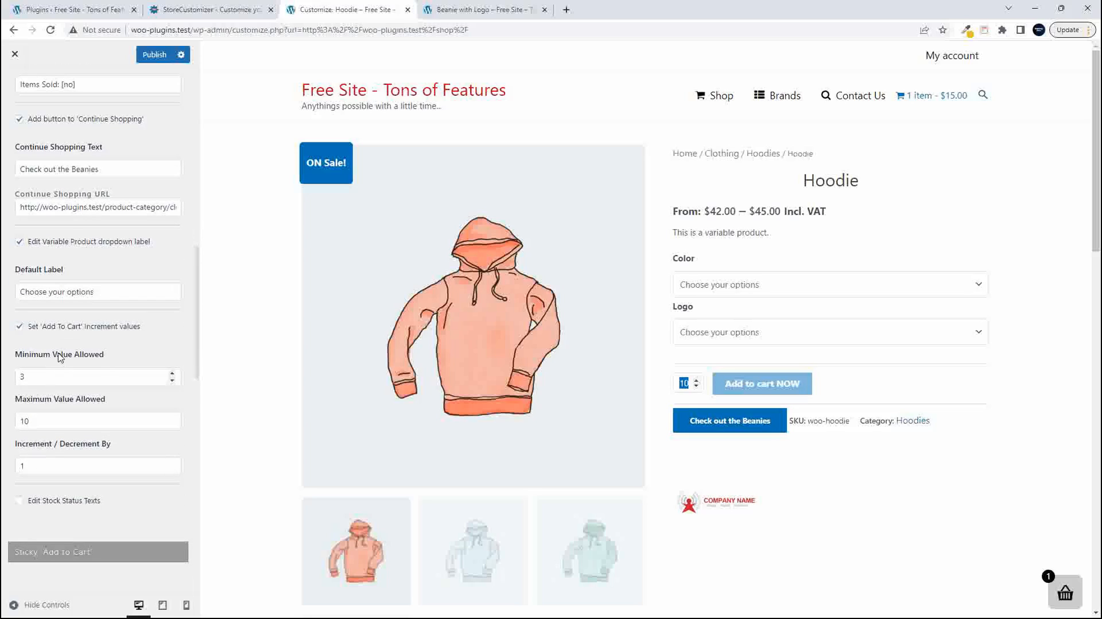
pyautogui.click(19, 326)
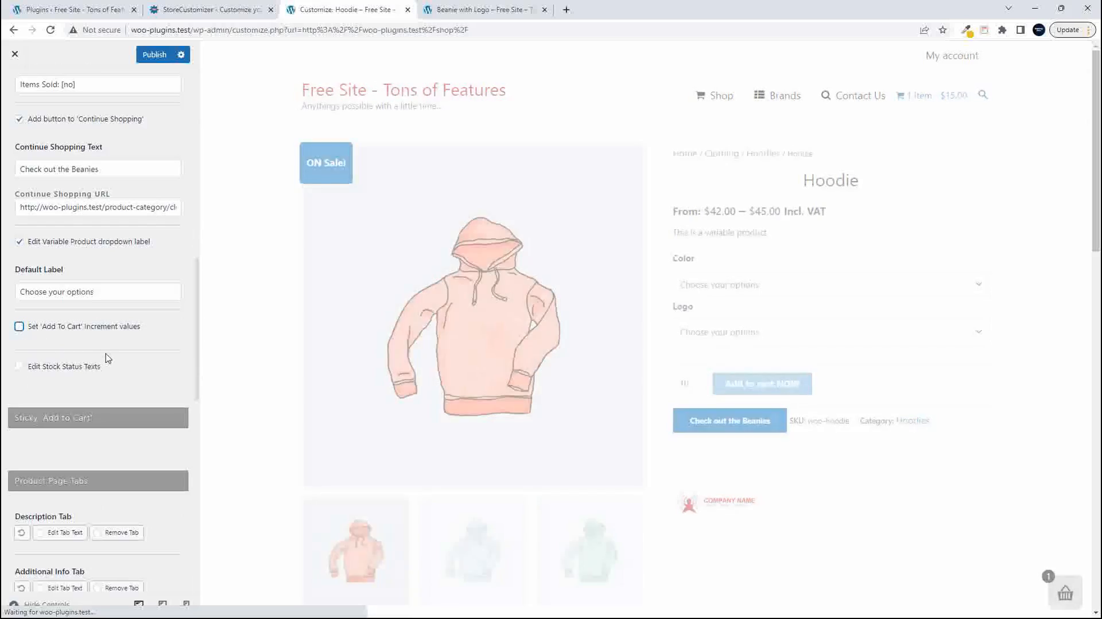
pyautogui.click(19, 326)
pyautogui.moveTo(35, 374); pyautogui.dragTo(3, 371)
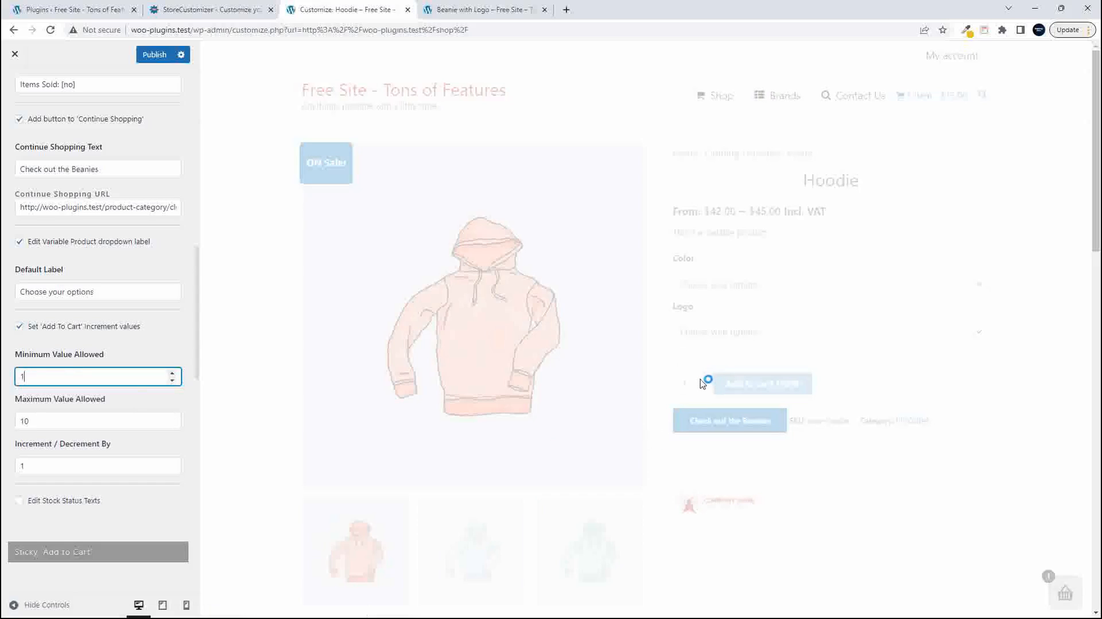
pyautogui.doubleClick(696, 381)
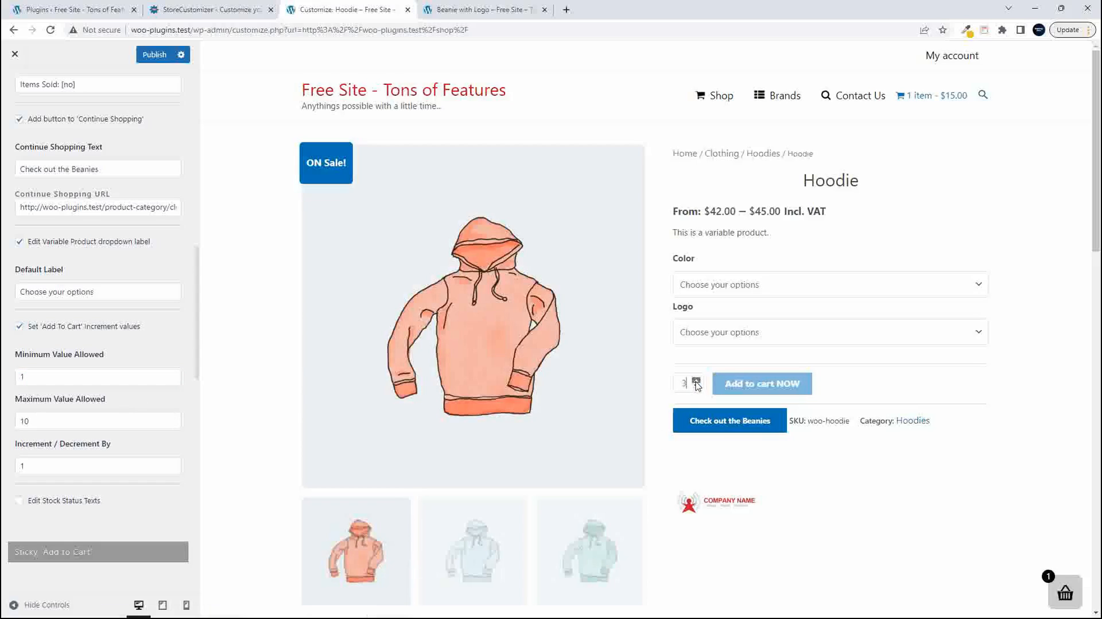
pyautogui.doubleClick(696, 381)
# - Set Increment / Decrement By to 2 and test stepping the Hoodie preview quantity up and down
pyautogui.click(36, 468)
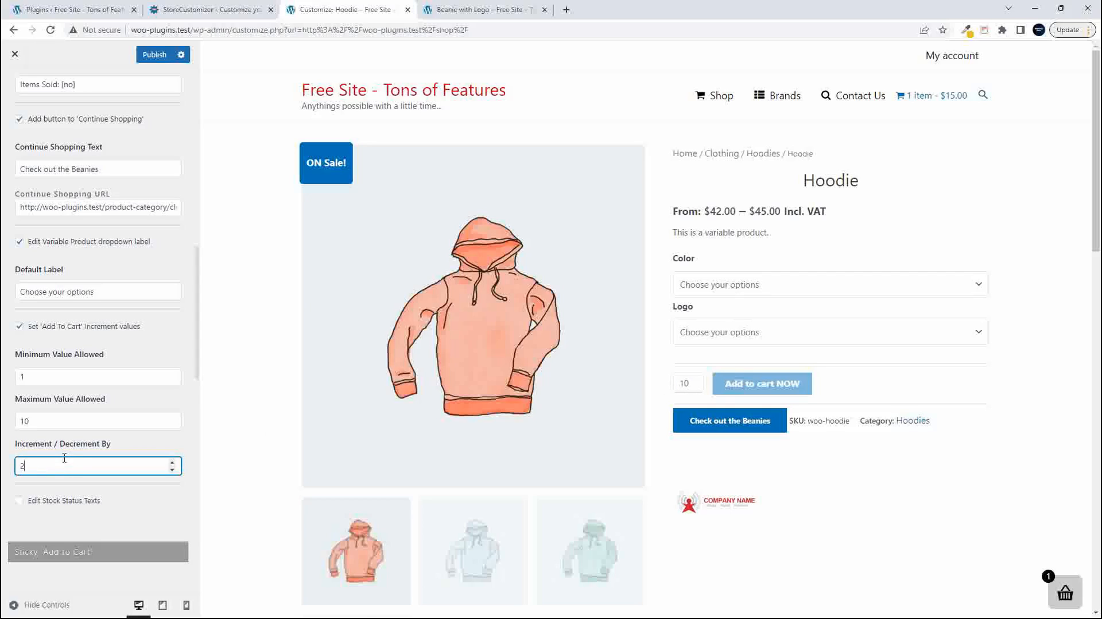
pyautogui.click(697, 381)
pyautogui.click(697, 387)
pyautogui.click(697, 387)
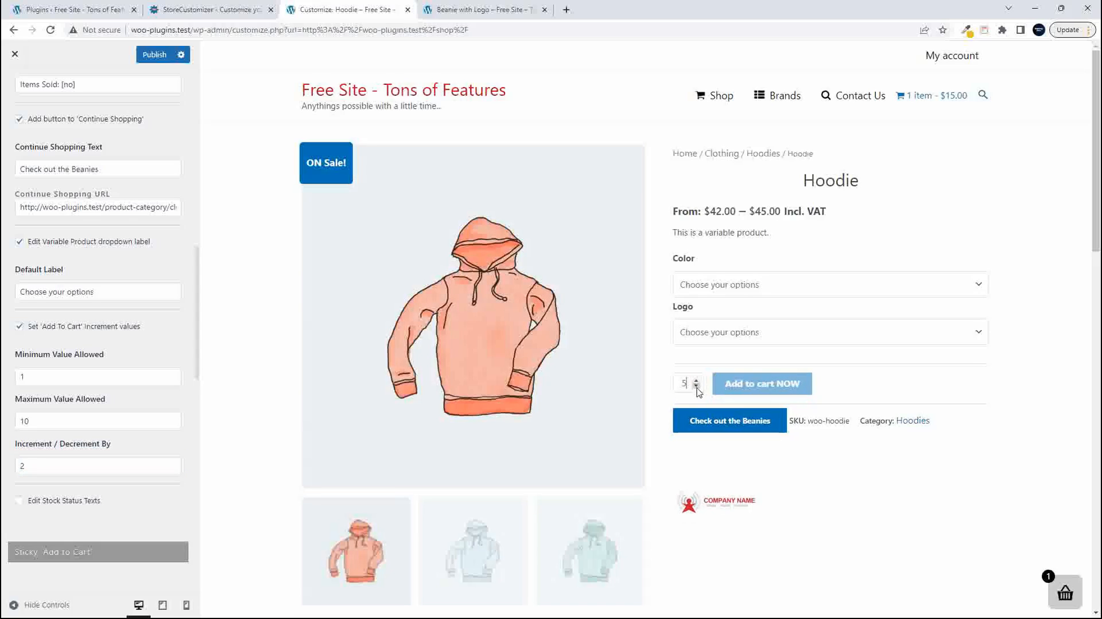
# - Set the Minimum Value Allowed to 2, test the preview quantity, and turn the 'Add To Cart' increment values off
pyautogui.moveTo(28, 376); pyautogui.dragTo(11, 379)
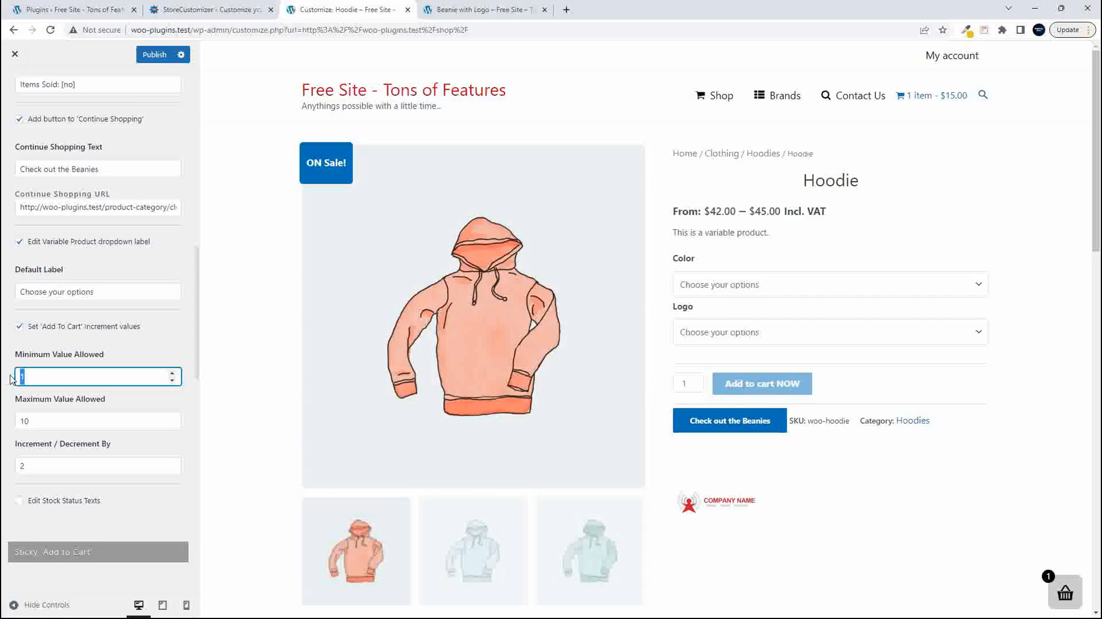
pyautogui.write('2')
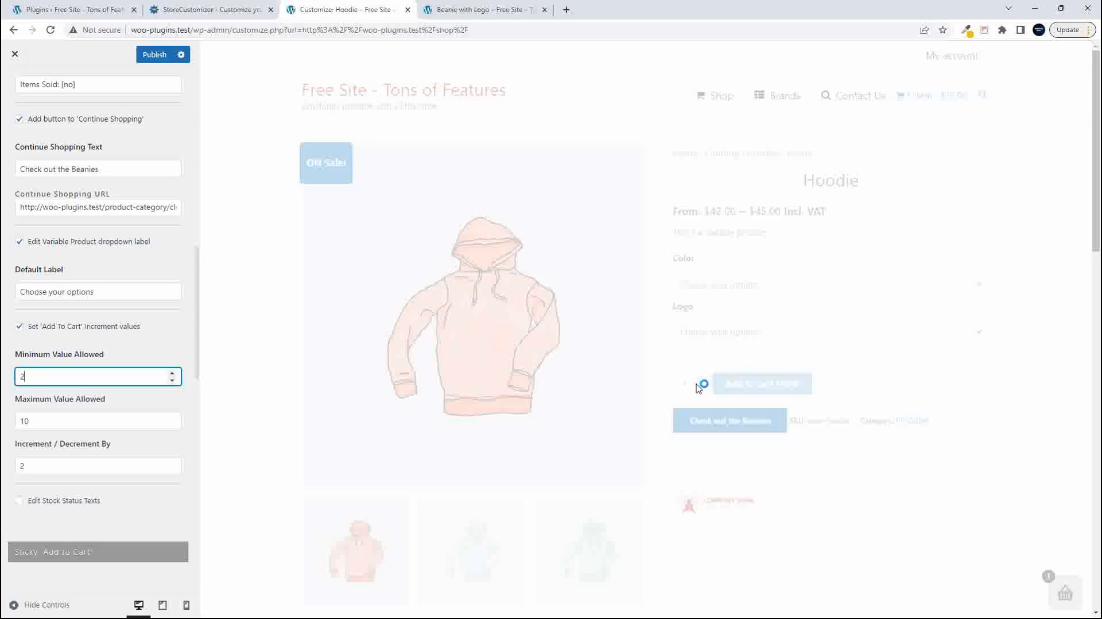
pyautogui.click(697, 381)
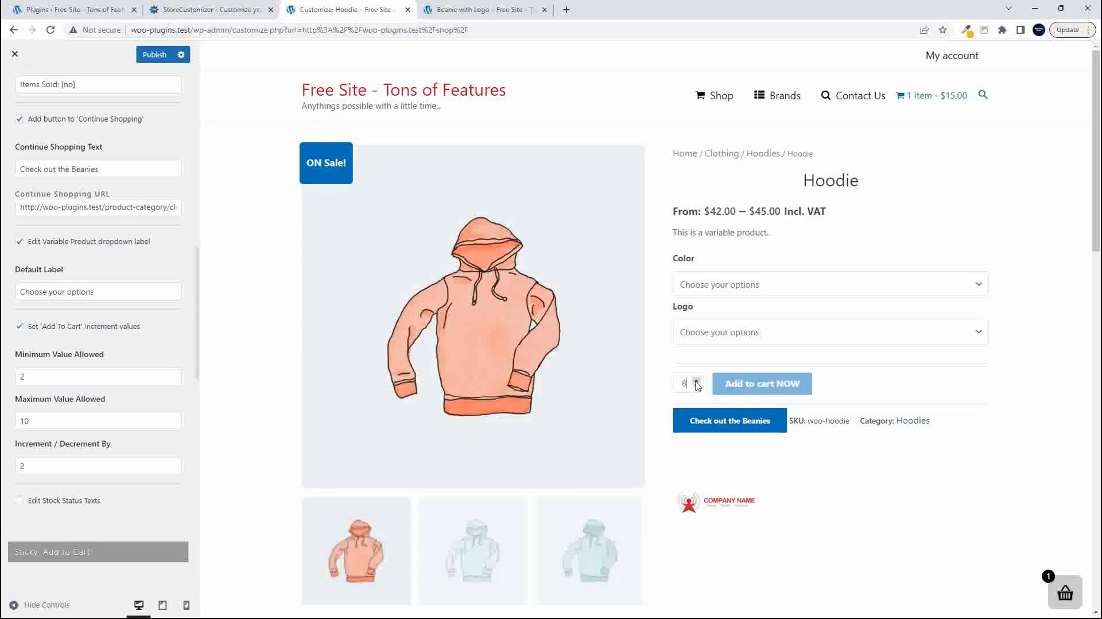
pyautogui.click(697, 386)
pyautogui.click(20, 327)
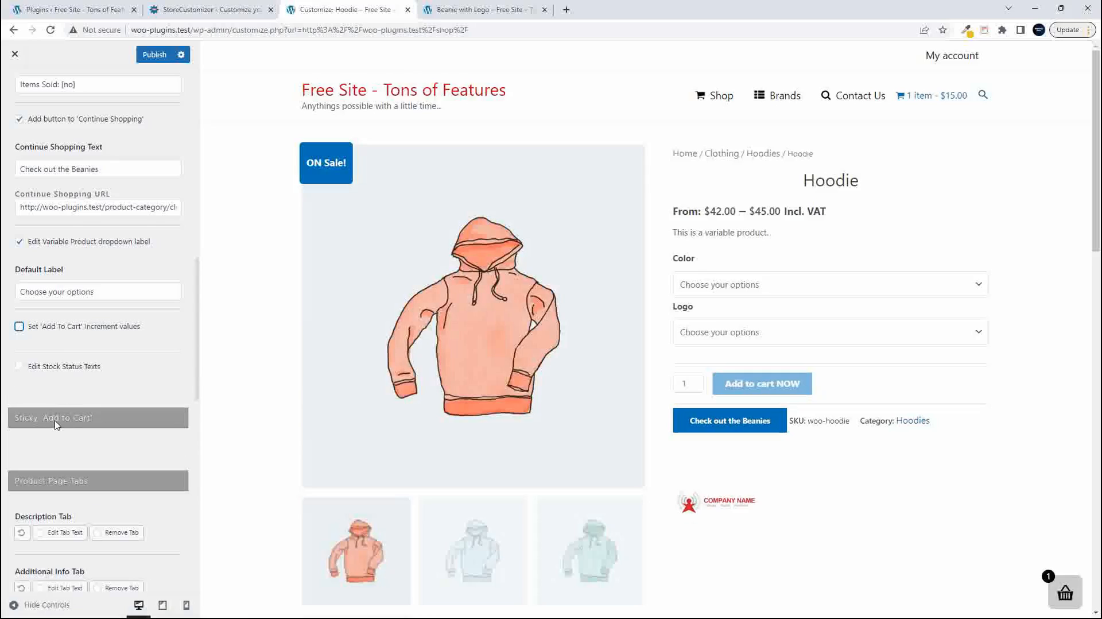
# - Remove the Description tab in the Product Page Tabs settings, with the Hoodie preview showing its tabs
pyautogui.scroll(-3, 58, 424)
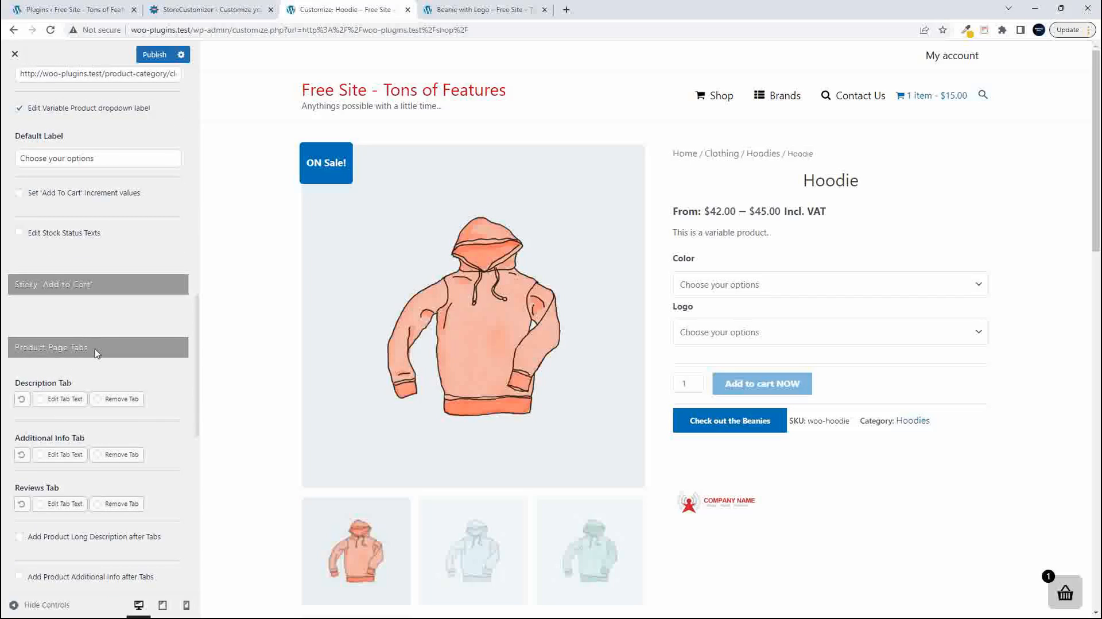
pyautogui.scroll(-8, 600, 511)
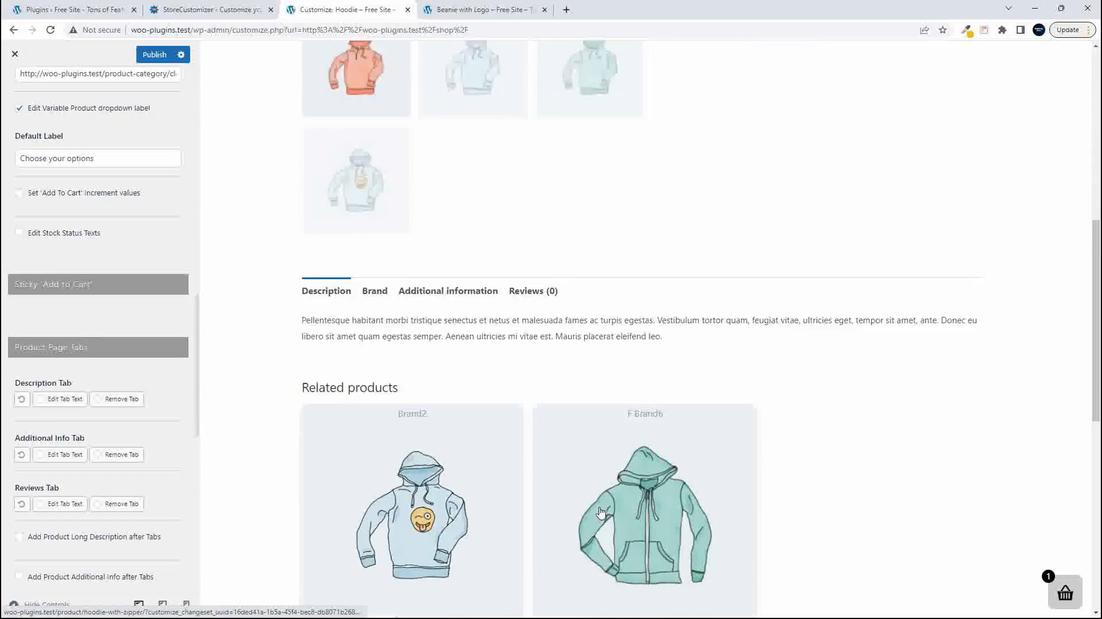
pyautogui.scroll(-2, 600, 512)
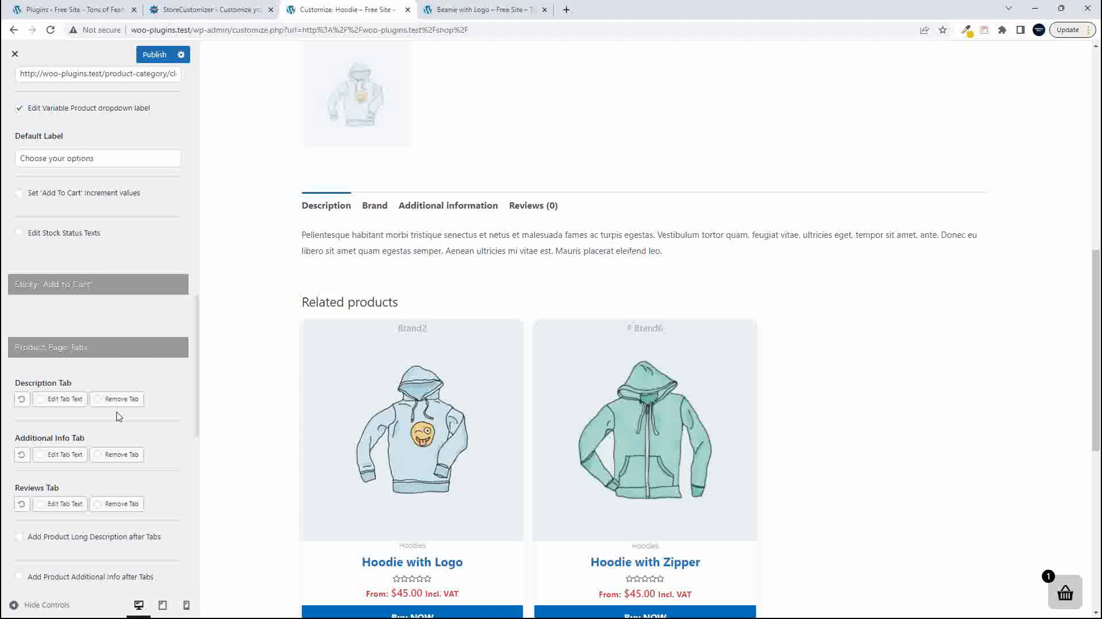
pyautogui.click(97, 399)
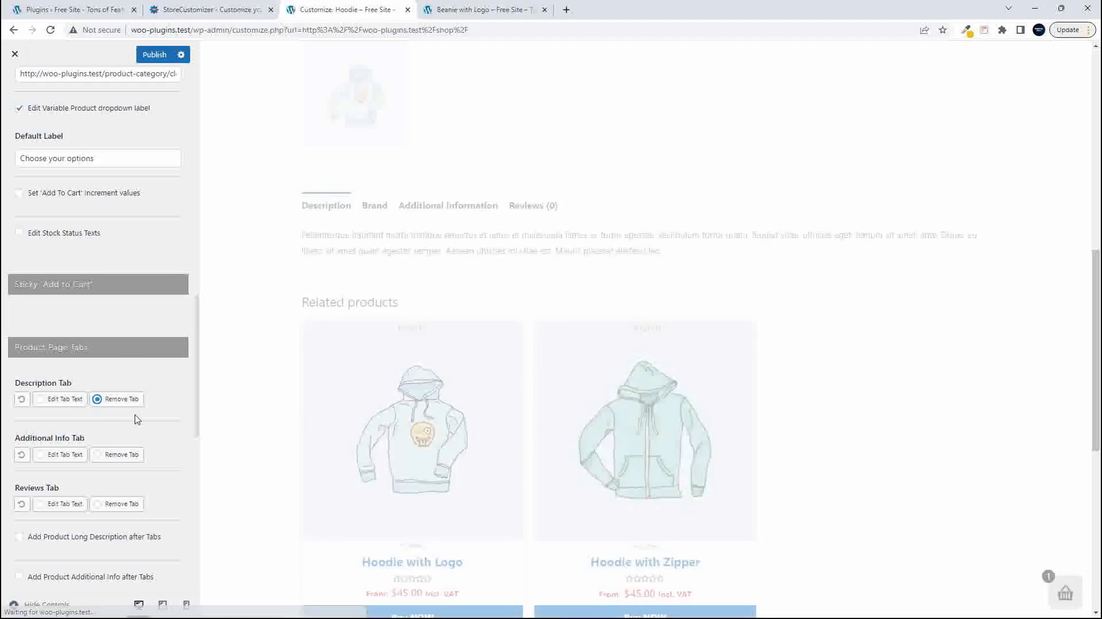
# - Add the product long description after the tabs and compare it with the Brand text in the Hoodie preview
pyautogui.scroll(-1, 132, 456)
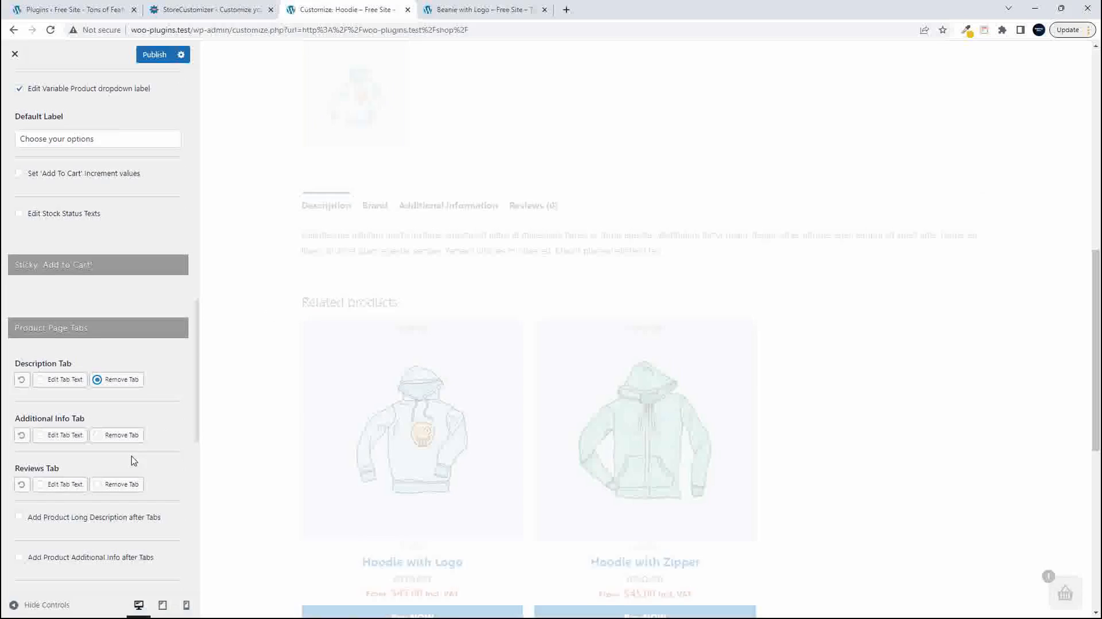
pyautogui.scroll(-1, 132, 456)
pyautogui.scroll(-1, 137, 462)
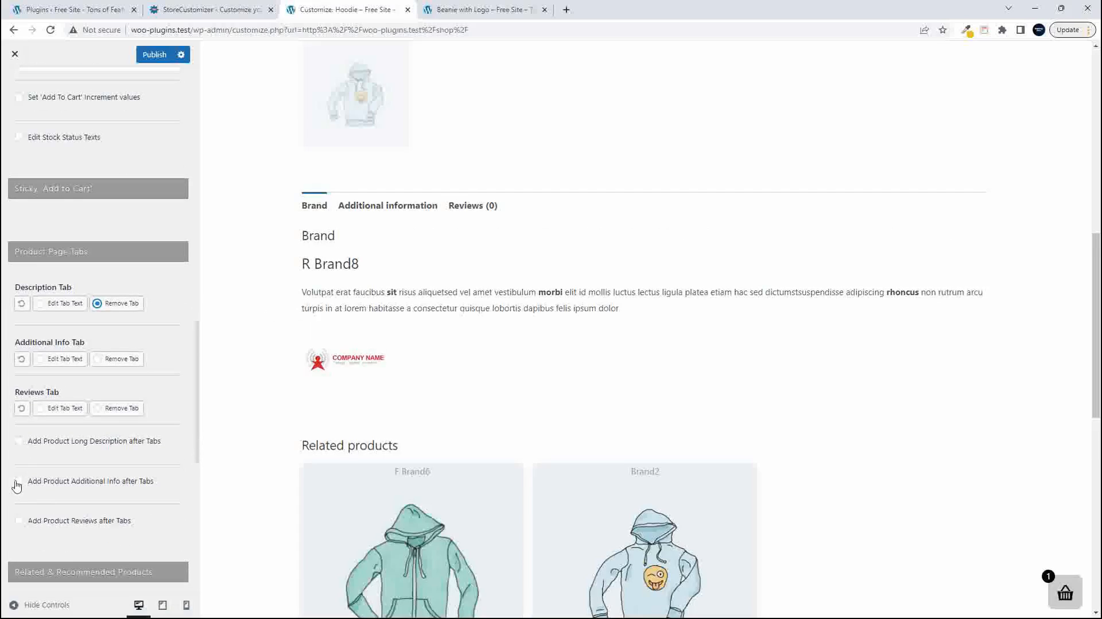
pyautogui.click(19, 443)
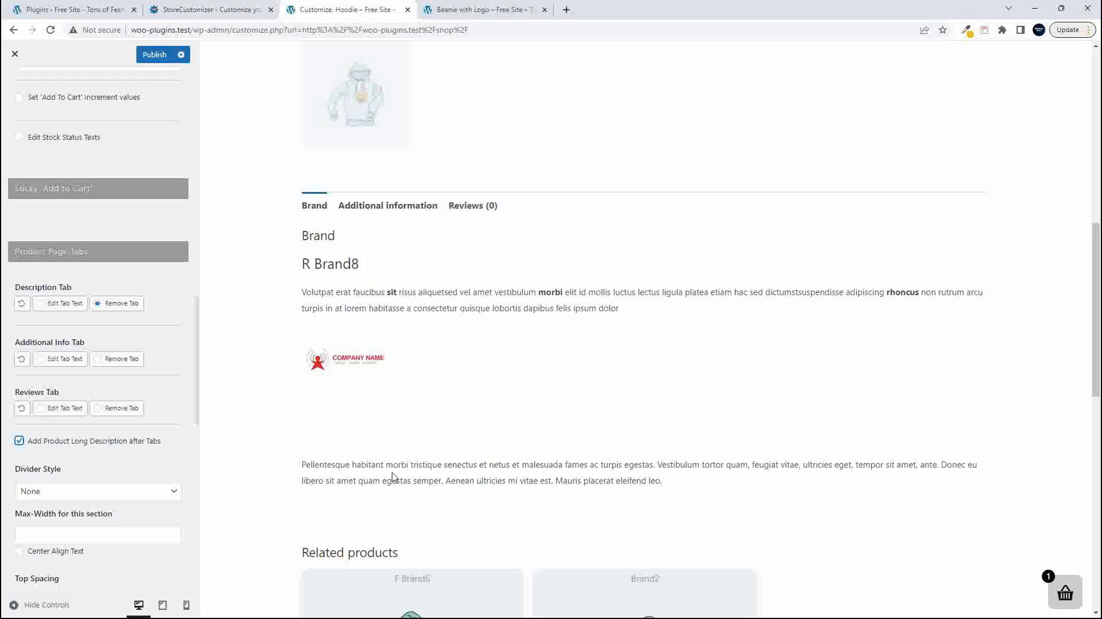
pyautogui.moveTo(377, 289); pyautogui.dragTo(459, 293)
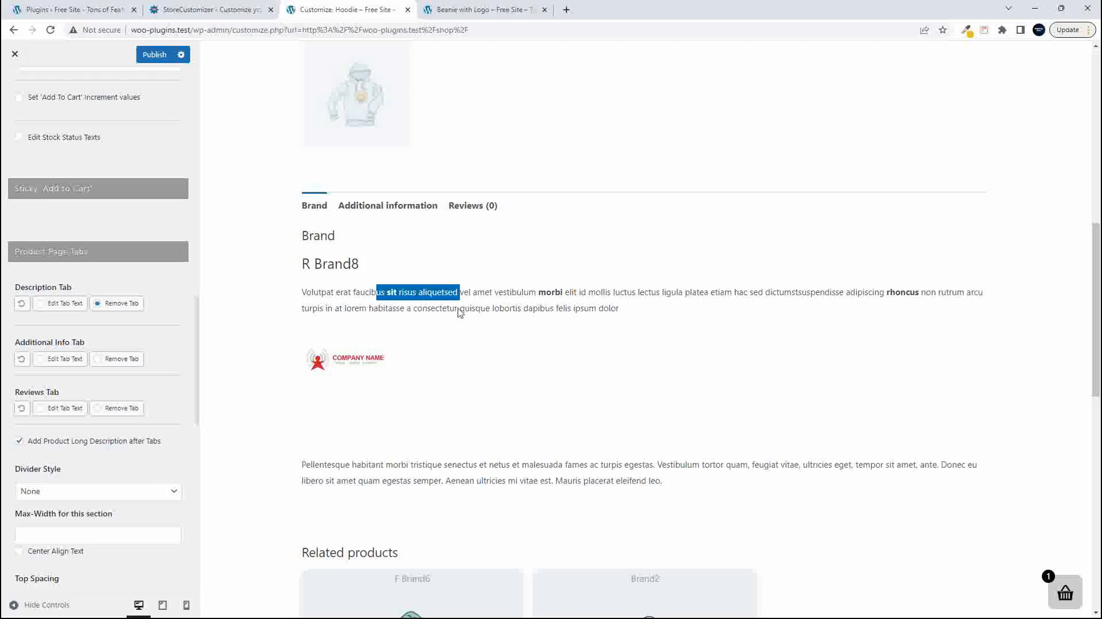
pyautogui.click(443, 467)
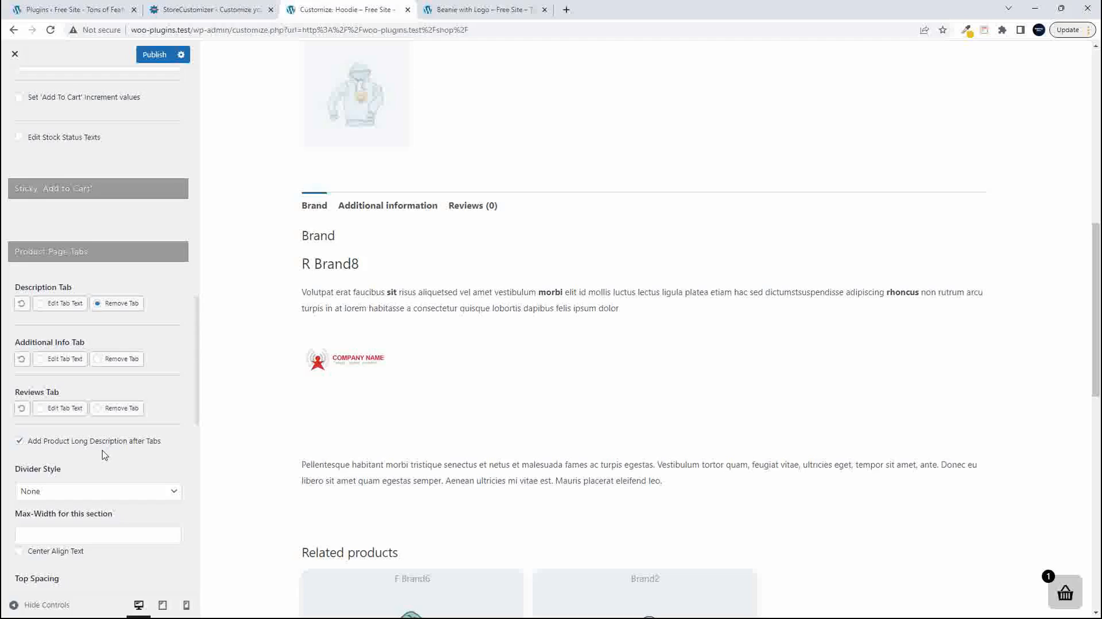
# - Set the long description's Divider Style to Solid Line and check it beneath each product tab in the Hoodie preview
pyautogui.scroll(-3, 104, 454)
pyautogui.click(71, 358)
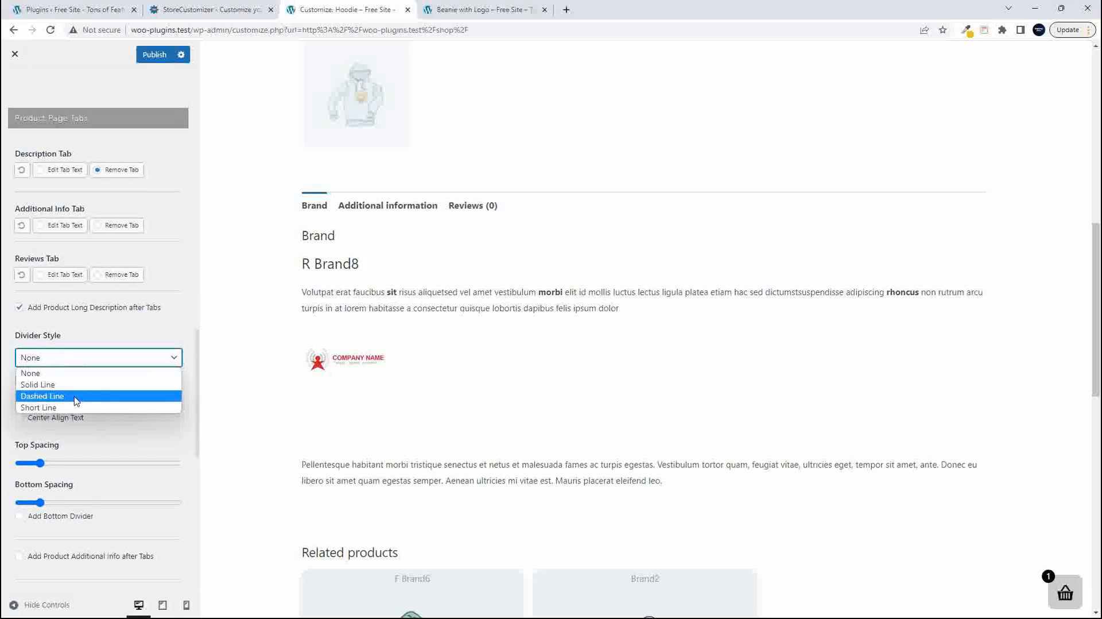
pyautogui.click(76, 385)
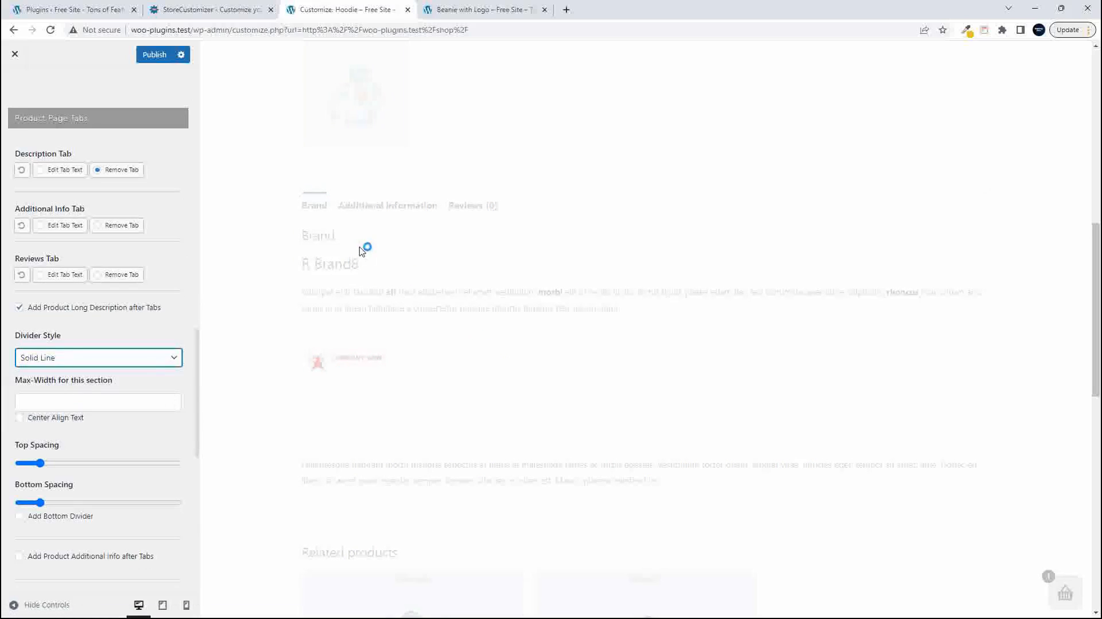
pyautogui.click(381, 209)
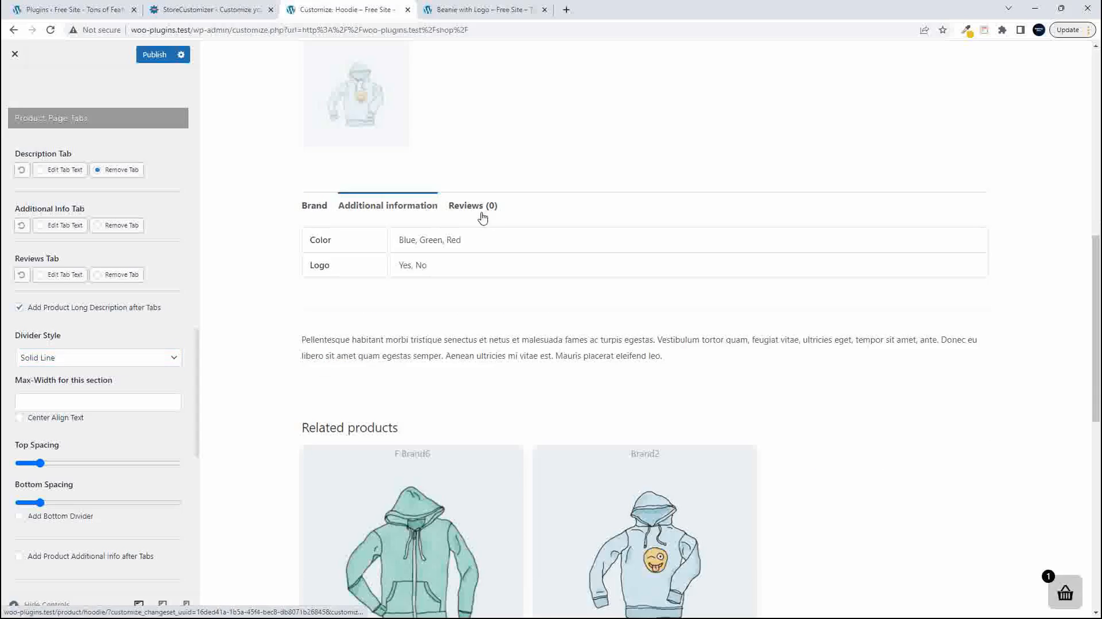
pyautogui.click(471, 208)
pyautogui.click(321, 207)
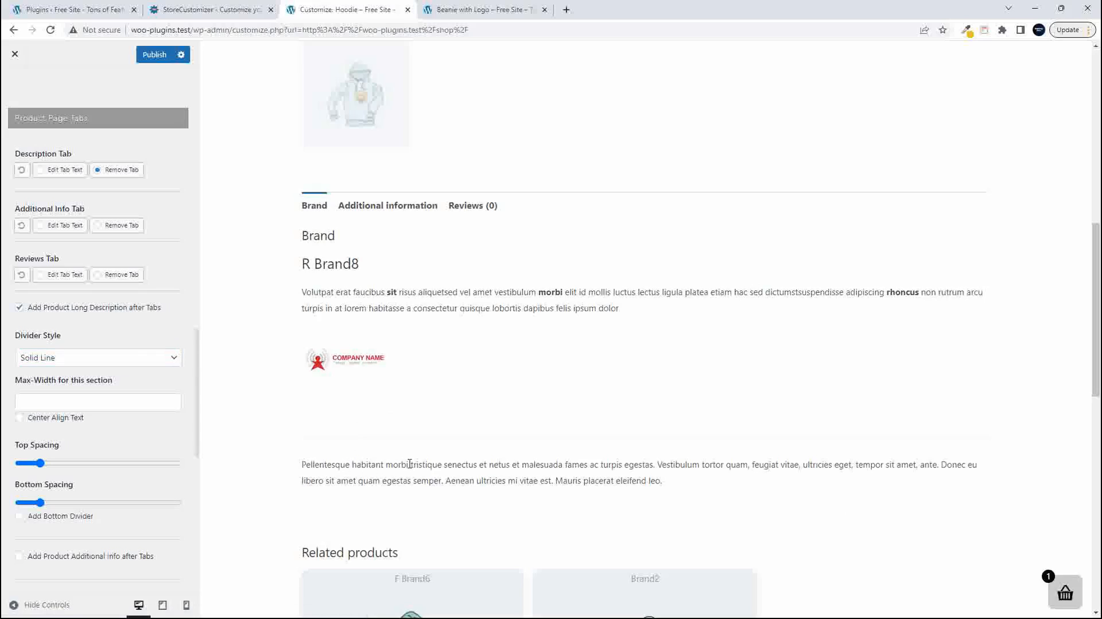
# - Reduce the long description's Top Spacing and Bottom Spacing to the minimum and add a bottom divider
pyautogui.moveTo(39, 463); pyautogui.dragTo(19, 464)
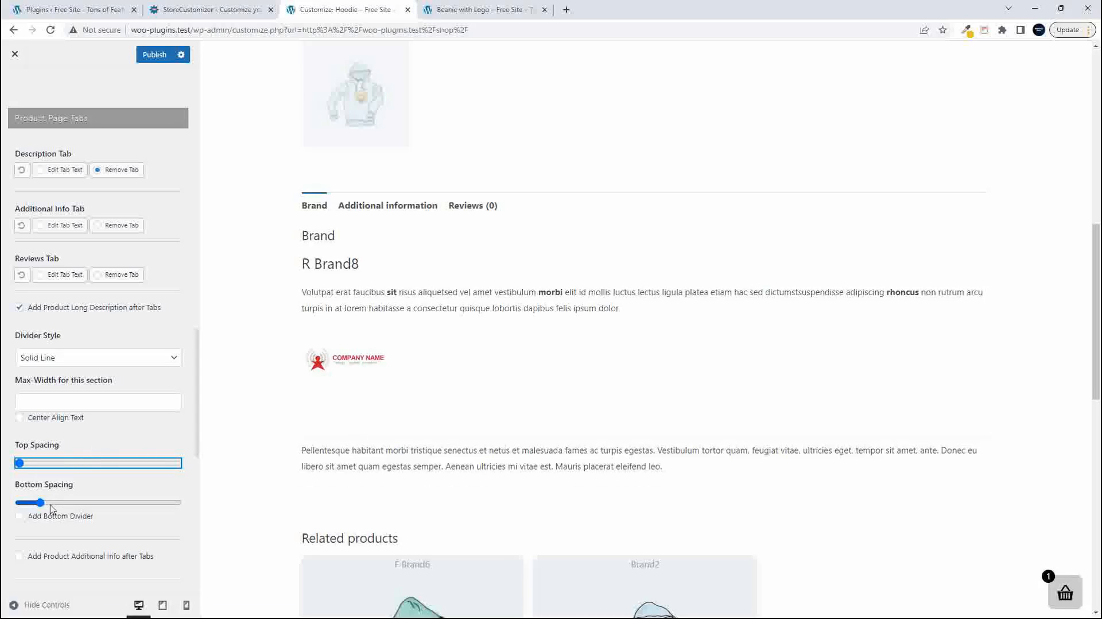
pyautogui.moveTo(41, 505); pyautogui.dragTo(18, 505)
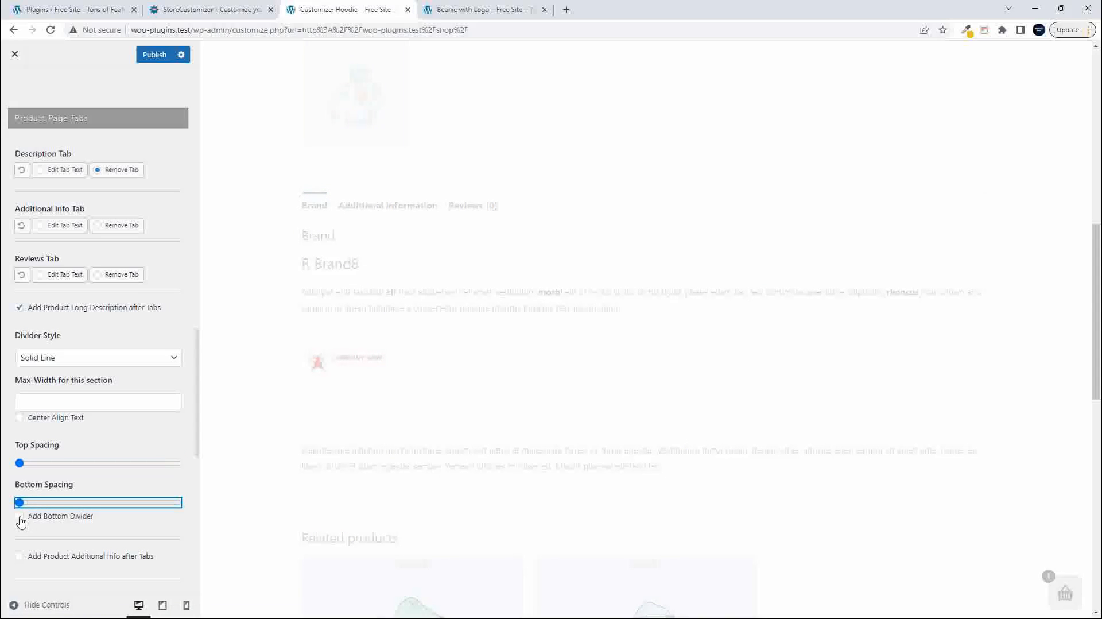
pyautogui.click(20, 520)
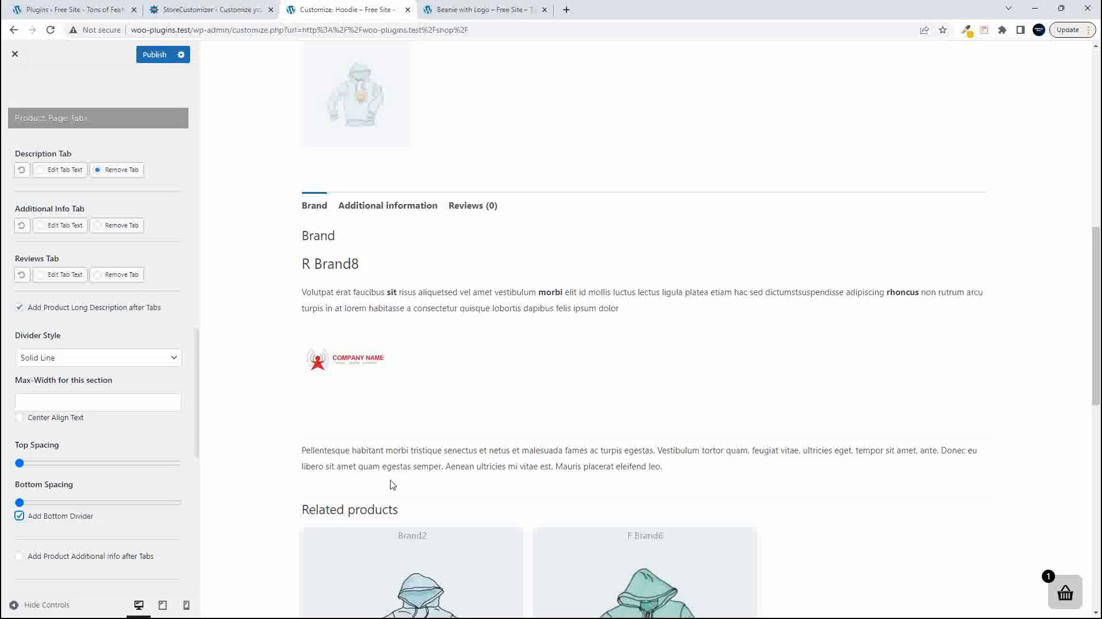
# - Raise the long description's Top Spacing slightly above the minimum and inspect the gap below the brand logo in the preview
pyautogui.click(19, 464)
pyautogui.moveTo(20, 464); pyautogui.dragTo(28, 463)
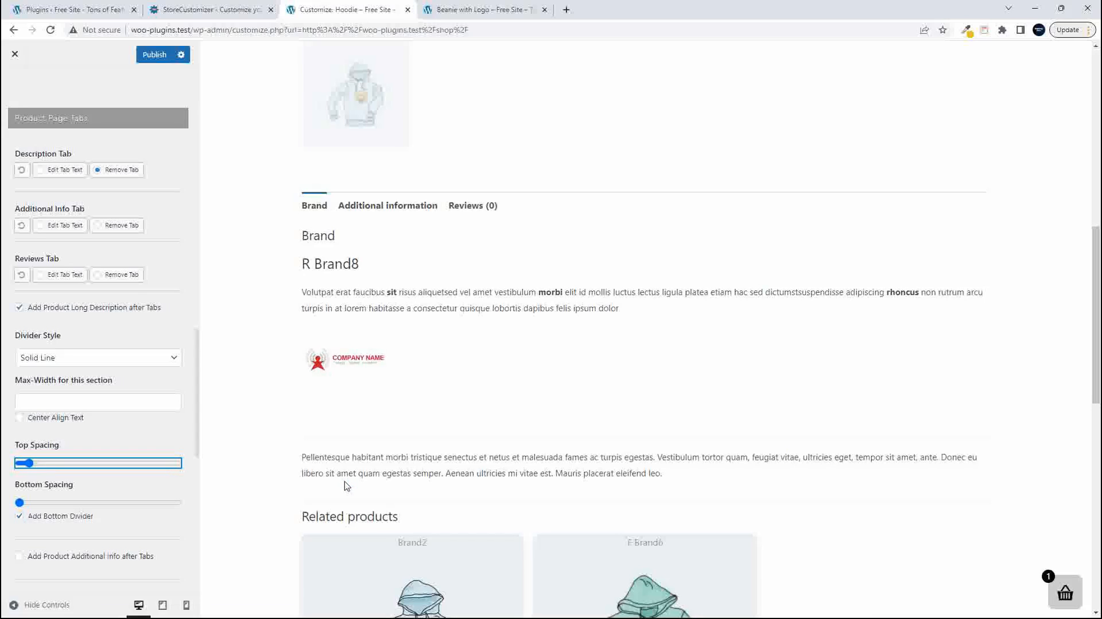
pyautogui.click(35, 464)
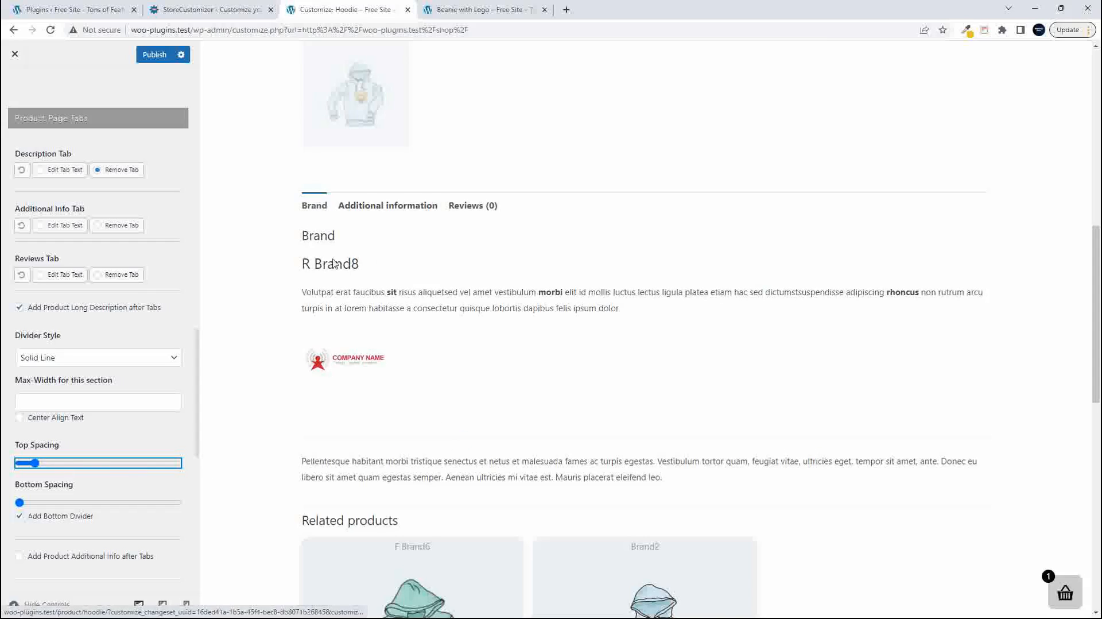
pyautogui.click(462, 366)
pyautogui.moveTo(482, 362); pyautogui.dragTo(239, 360)
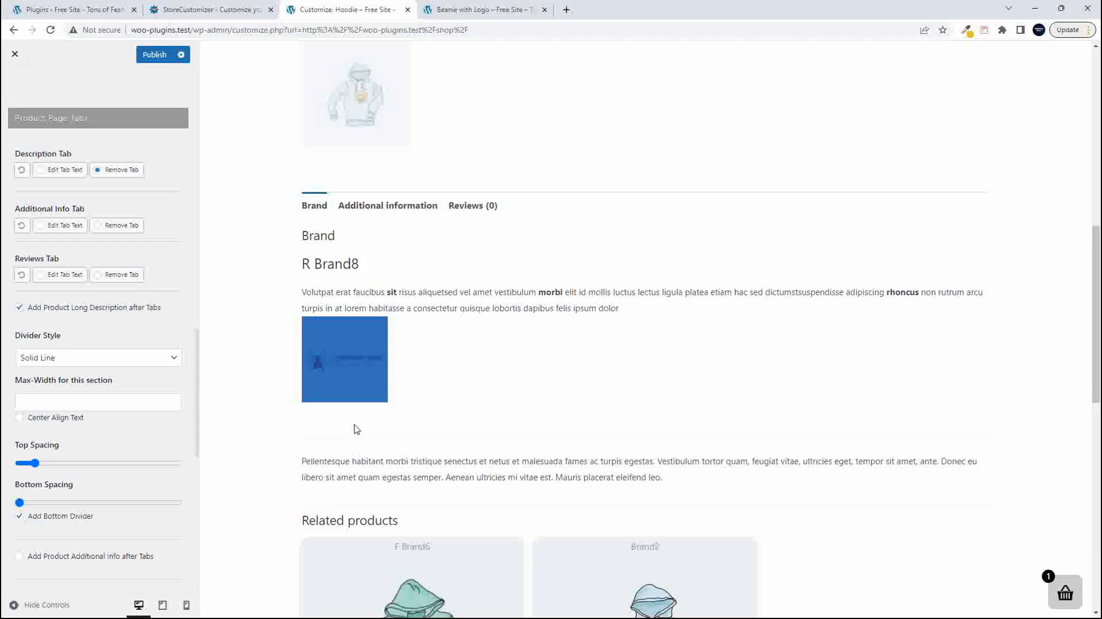
pyautogui.click(437, 362)
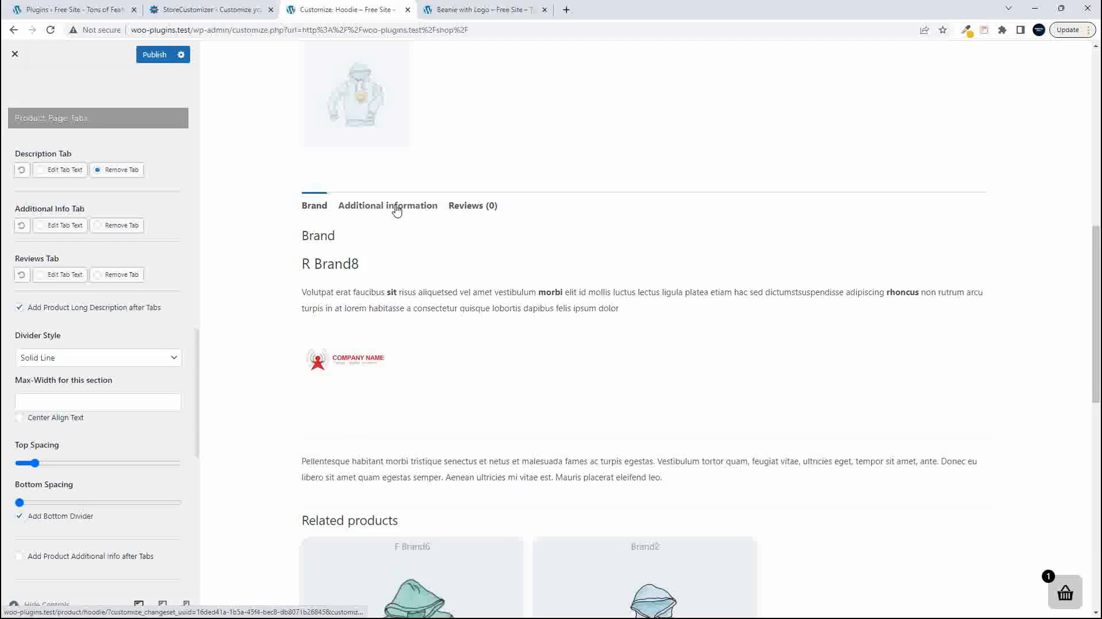
# - Remove the Additional Info and Reviews tabs and look over the Hoodie preview with its remaining tab
pyautogui.click(122, 228)
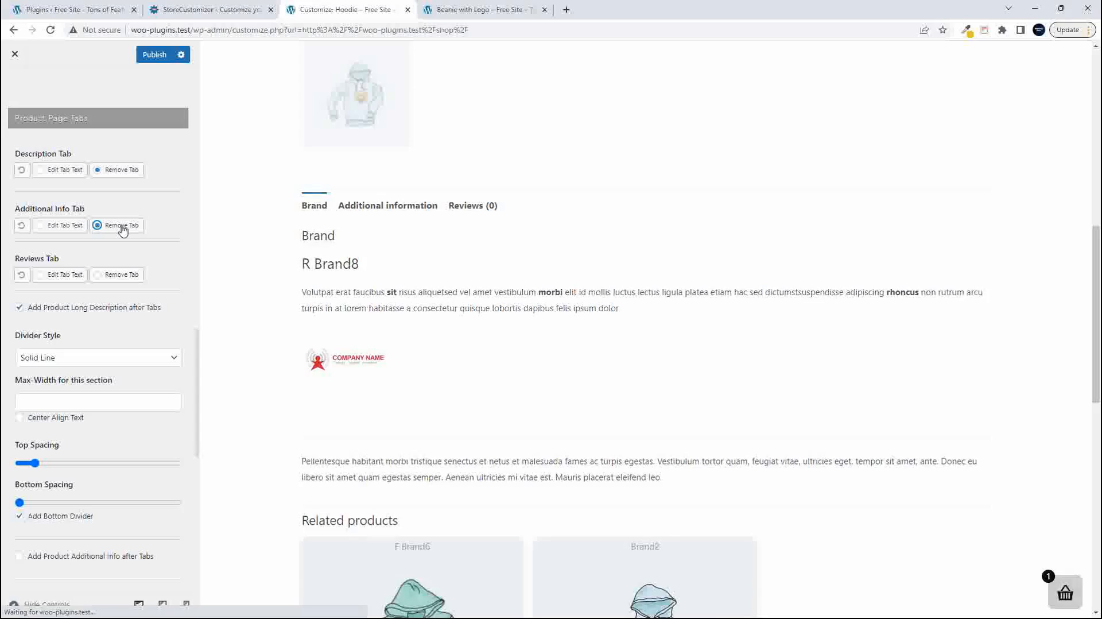
pyautogui.click(115, 281)
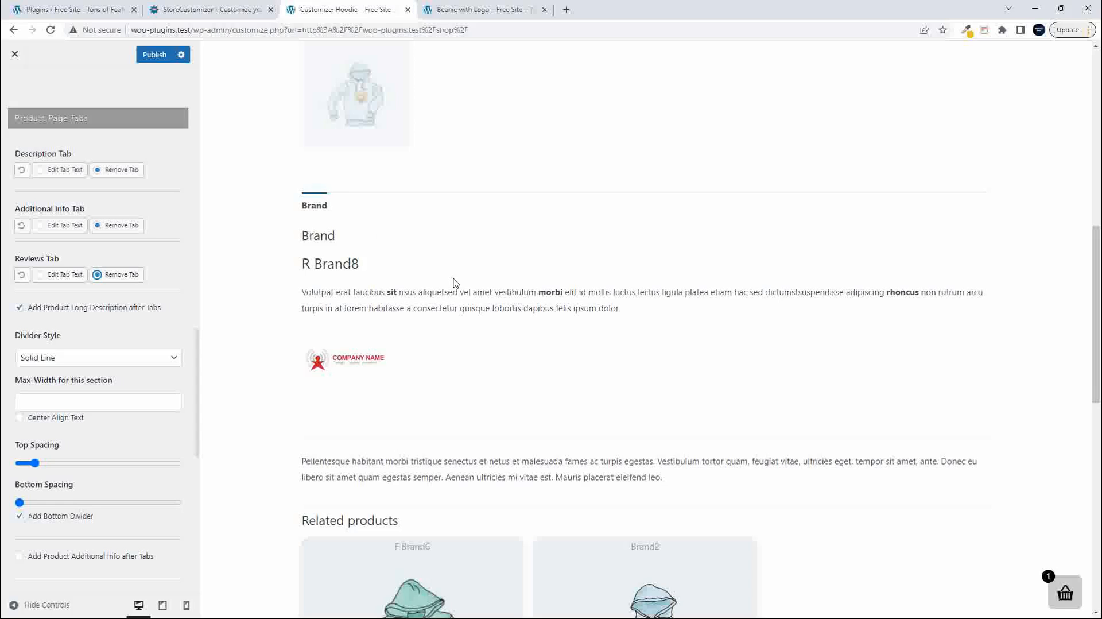
pyautogui.scroll(9, 453, 279)
pyautogui.scroll(-9, 453, 279)
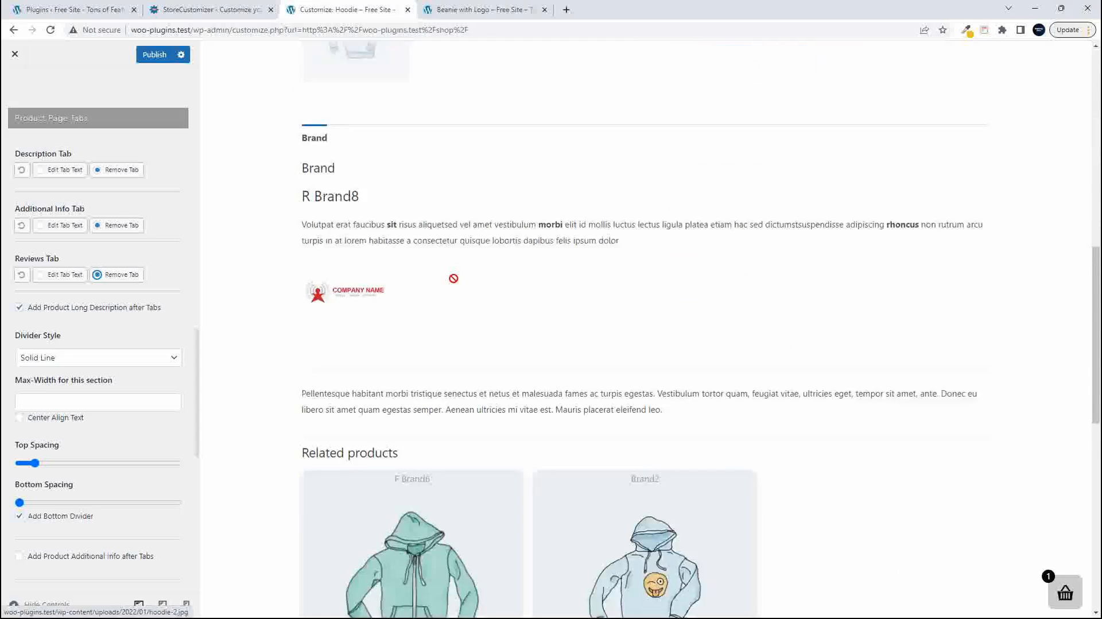
pyautogui.scroll(8, 453, 279)
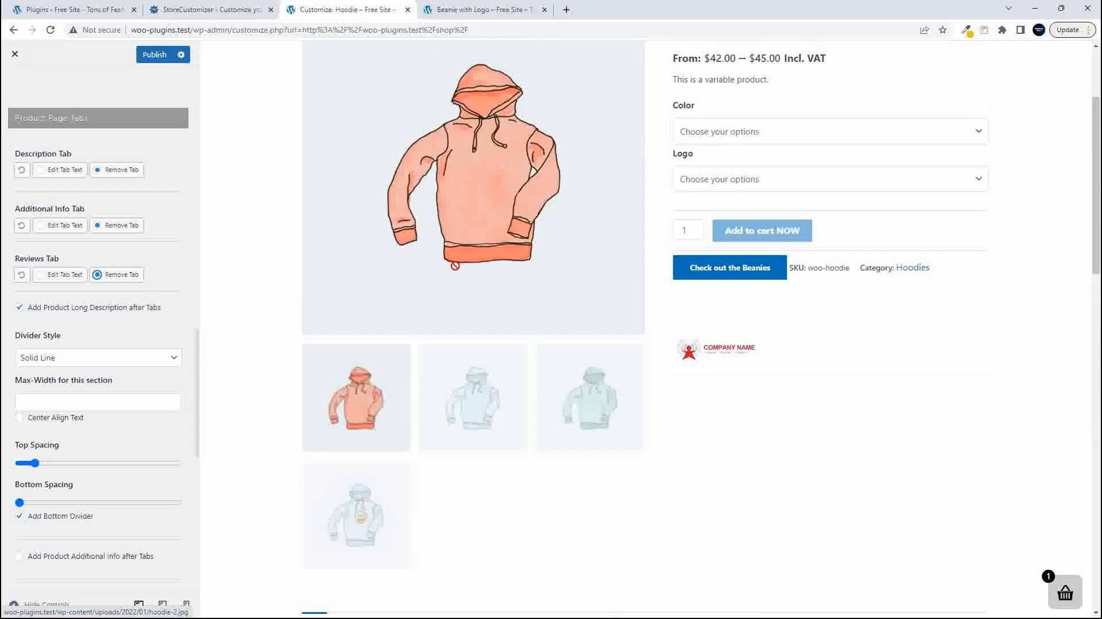
pyautogui.scroll(-8, 453, 279)
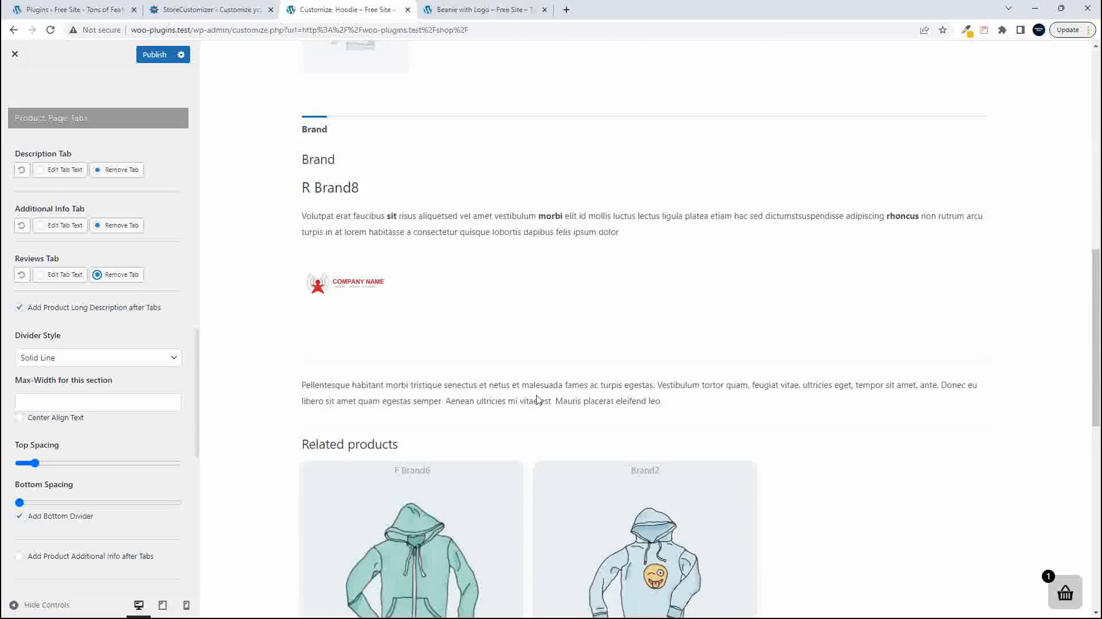
# - Add the product additional info after the tabs and compare it with the long description in the preview
pyautogui.scroll(-6, 98, 311)
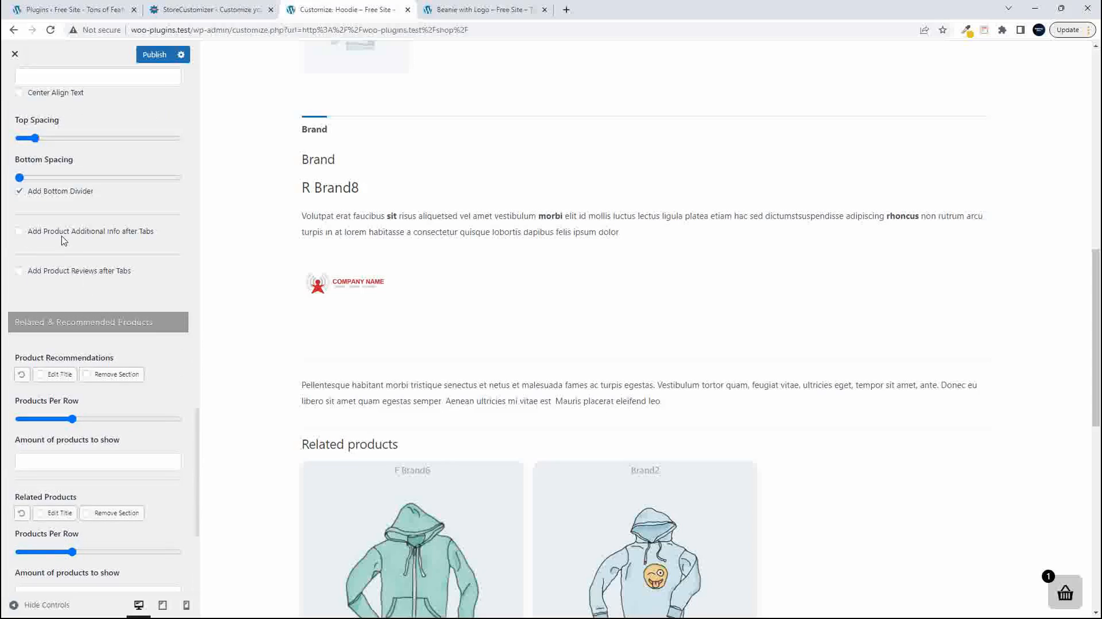
pyautogui.click(19, 233)
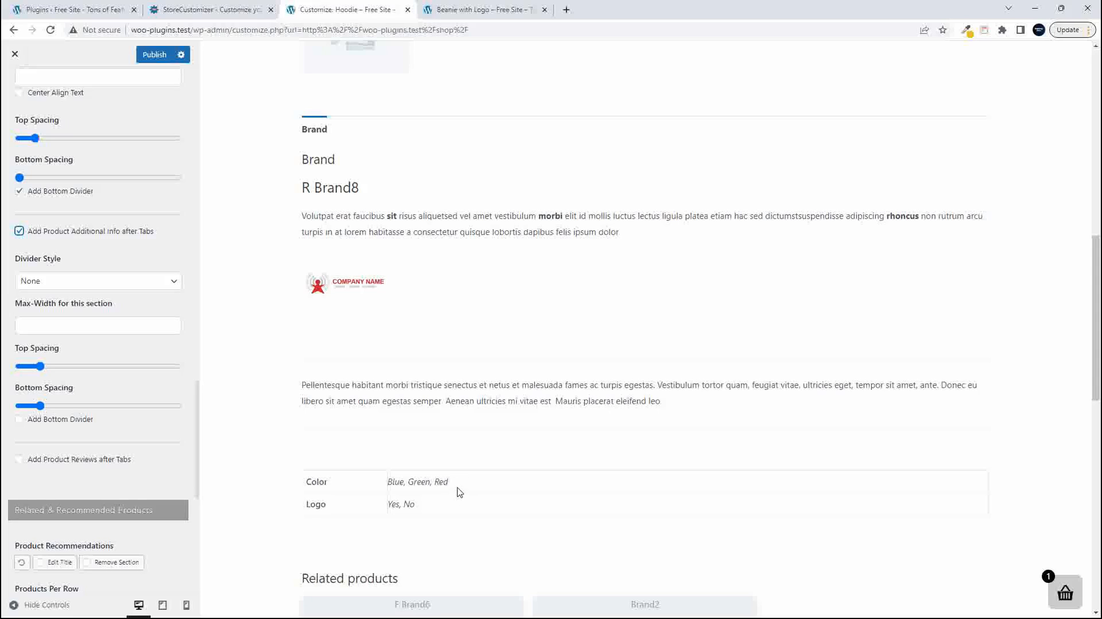
pyautogui.moveTo(307, 385); pyautogui.dragTo(412, 384)
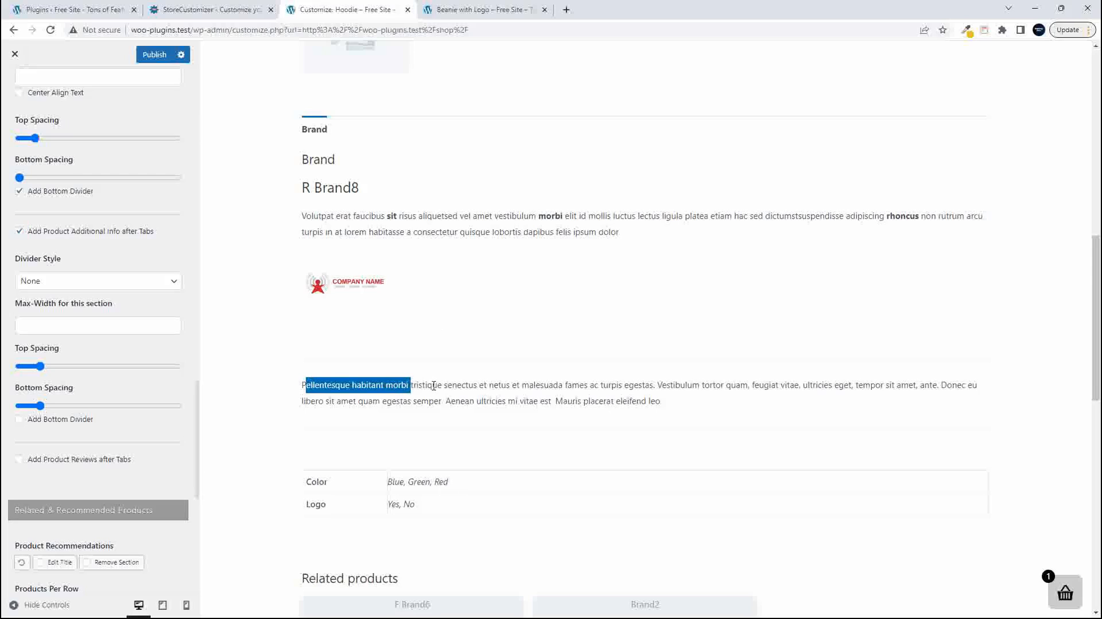
pyautogui.click(332, 391)
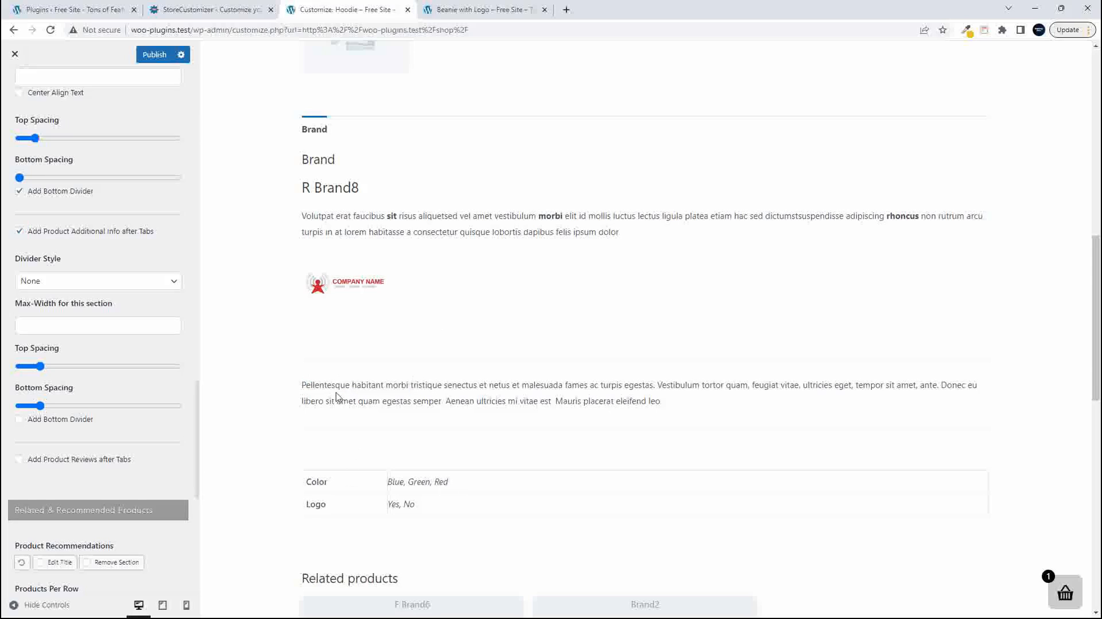
# - Reduce the additional info section's Top Spacing and Bottom Spacing to the minimum, leaving its Divider Style at None
pyautogui.moveTo(48, 368); pyautogui.dragTo(5, 368)
pyautogui.moveTo(41, 406); pyautogui.dragTo(16, 406)
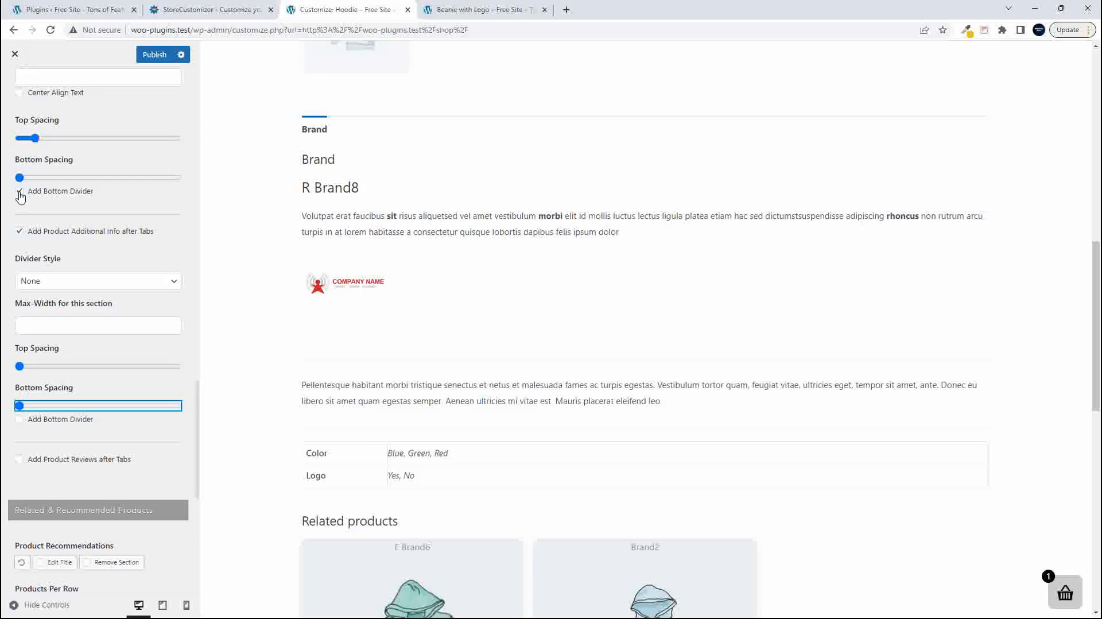
pyautogui.click(46, 282)
pyautogui.click(46, 282)
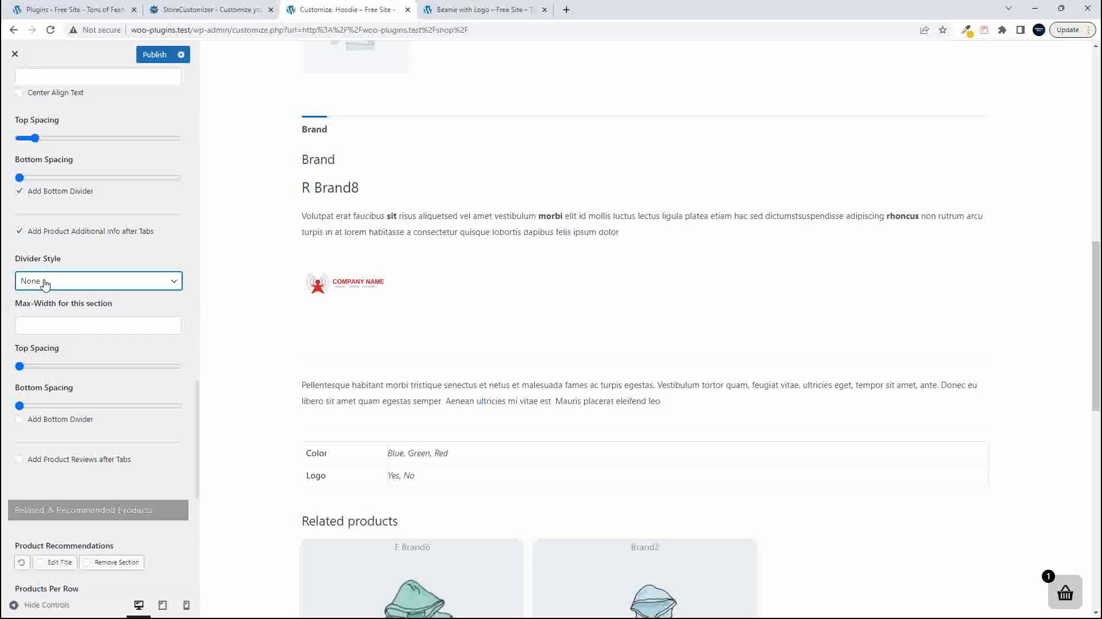
# - Turn the additional info after the tabs off, review the preview without it, and turn it back on
pyautogui.click(19, 231)
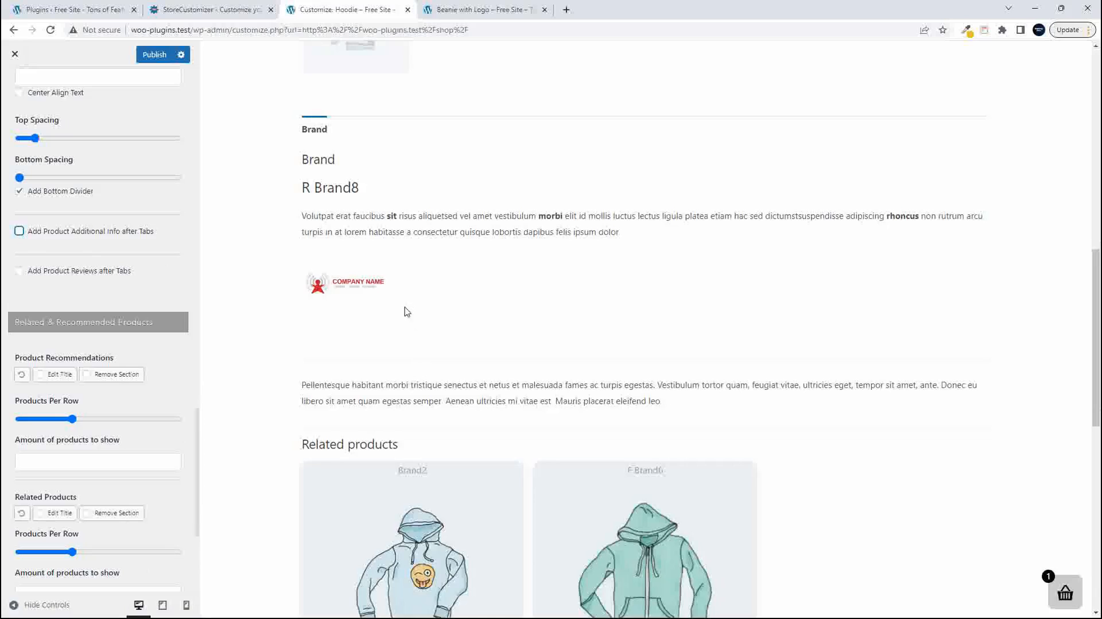
pyautogui.scroll(-5, 424, 429)
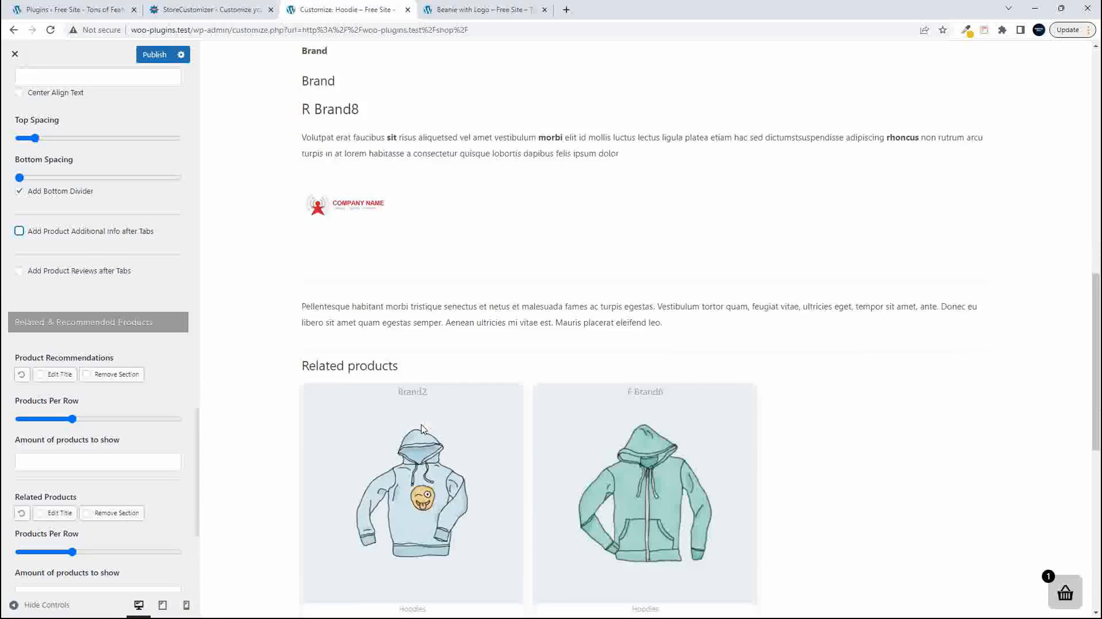
pyautogui.scroll(10, 427, 426)
pyautogui.scroll(-7, 430, 424)
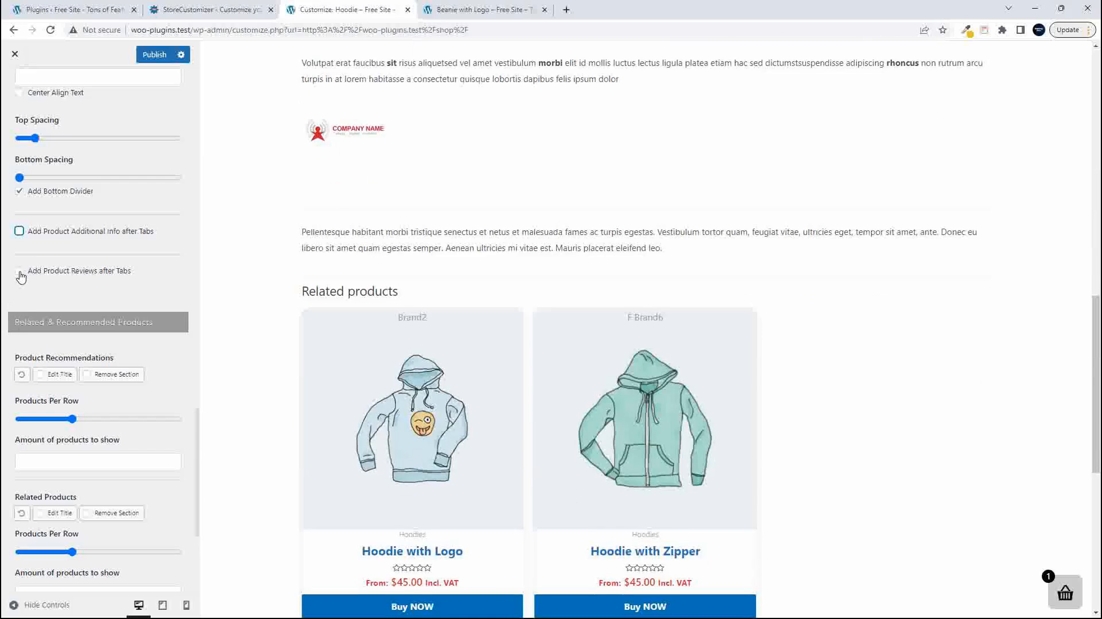
pyautogui.click(19, 232)
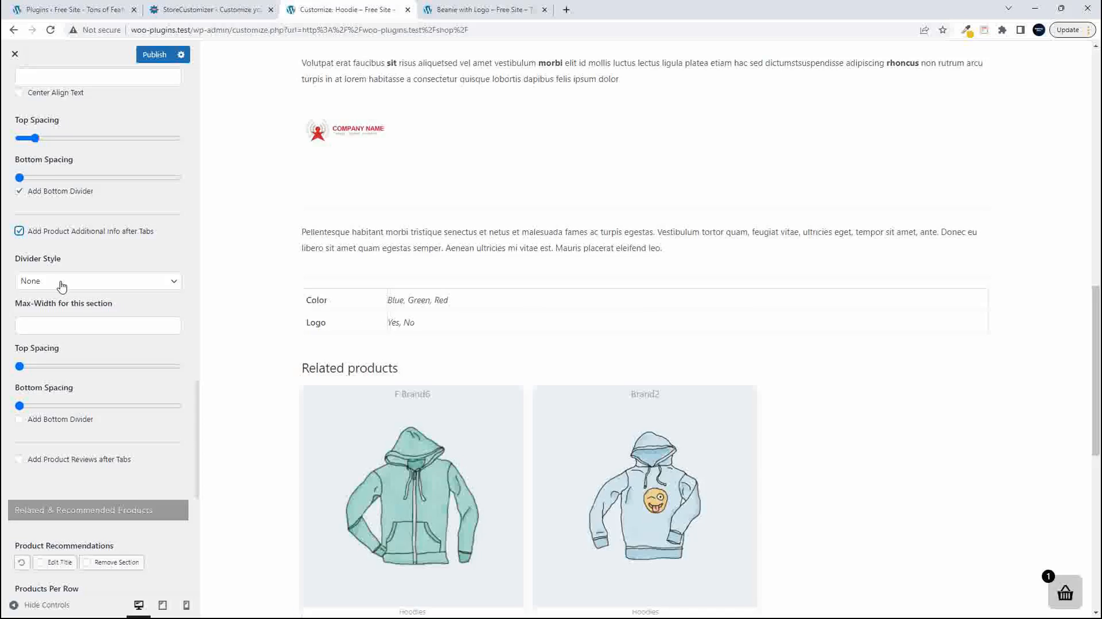
# - Remove the long description's bottom divider and look through the additional info section's Divider Style options, keeping None
pyautogui.scroll(4, 62, 286)
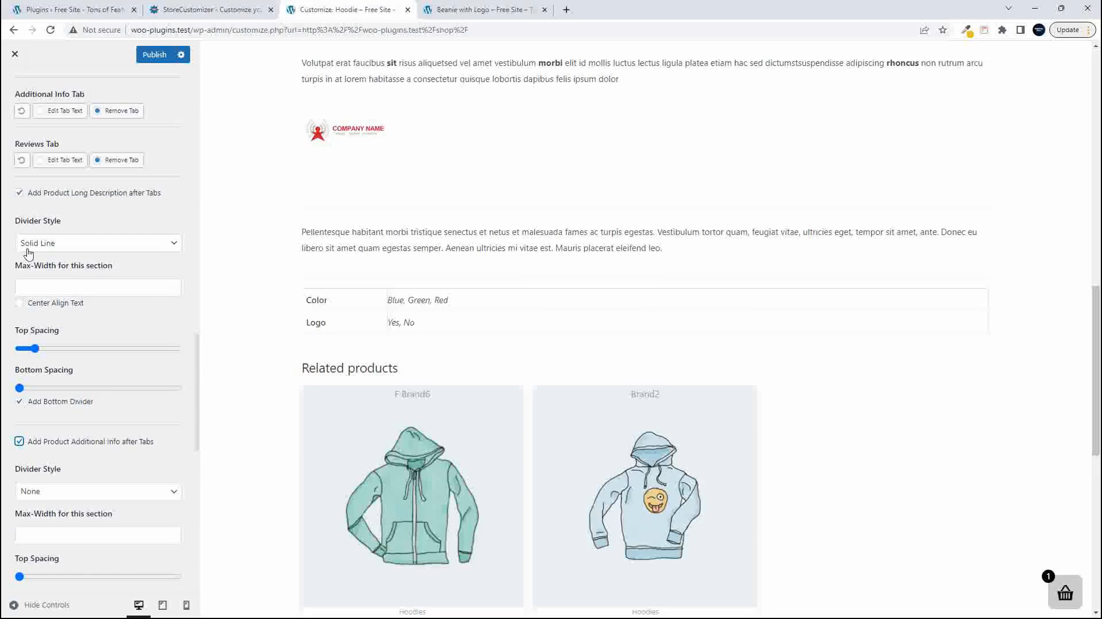
pyautogui.click(21, 401)
pyautogui.scroll(-2, 69, 405)
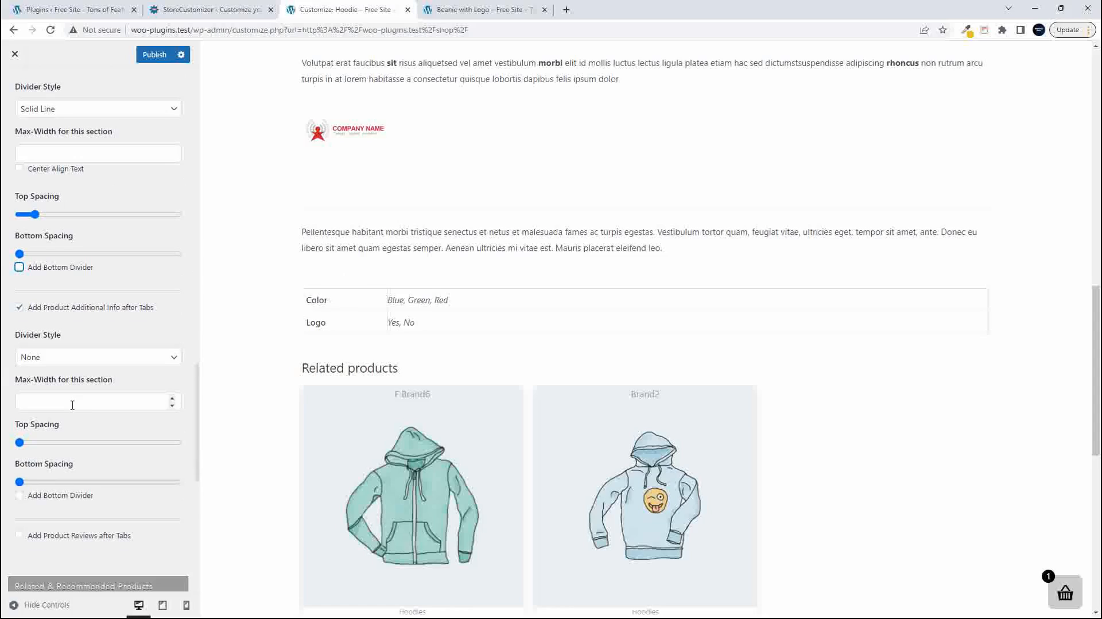
pyautogui.click(55, 360)
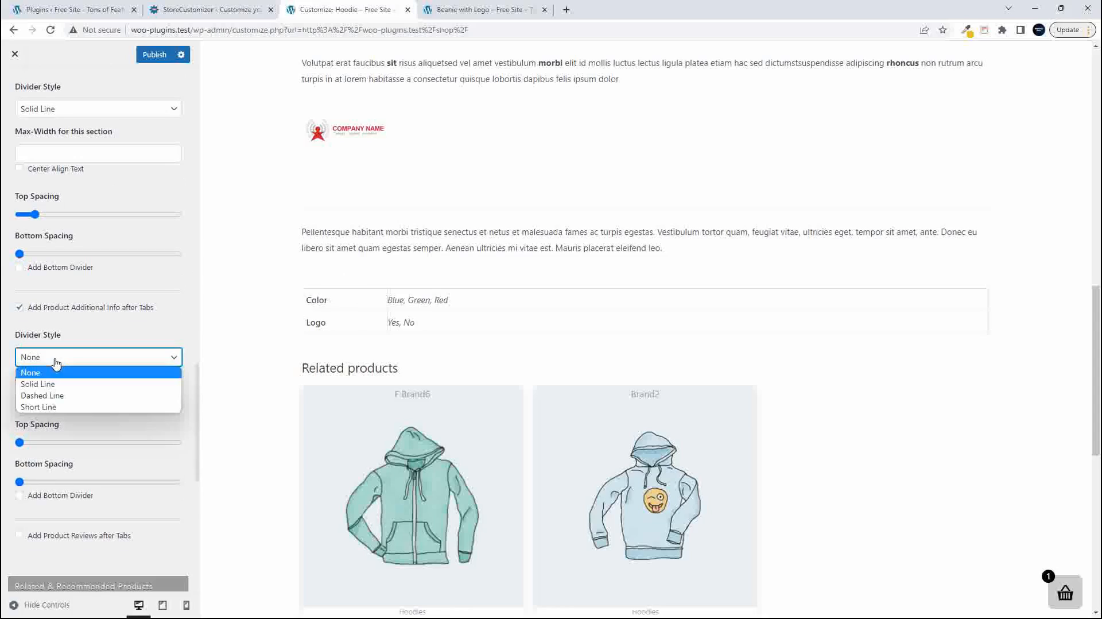
pyautogui.click(56, 362)
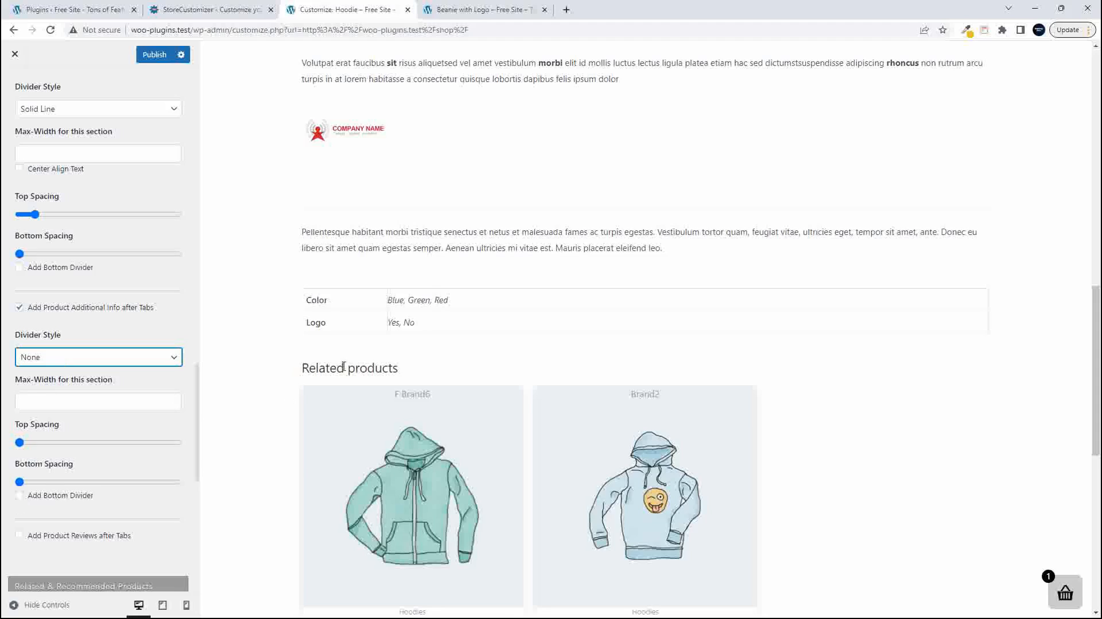
# - Add the product reviews after the tabs and review the whole Hoodie product page in the preview
pyautogui.scroll(-4, 153, 477)
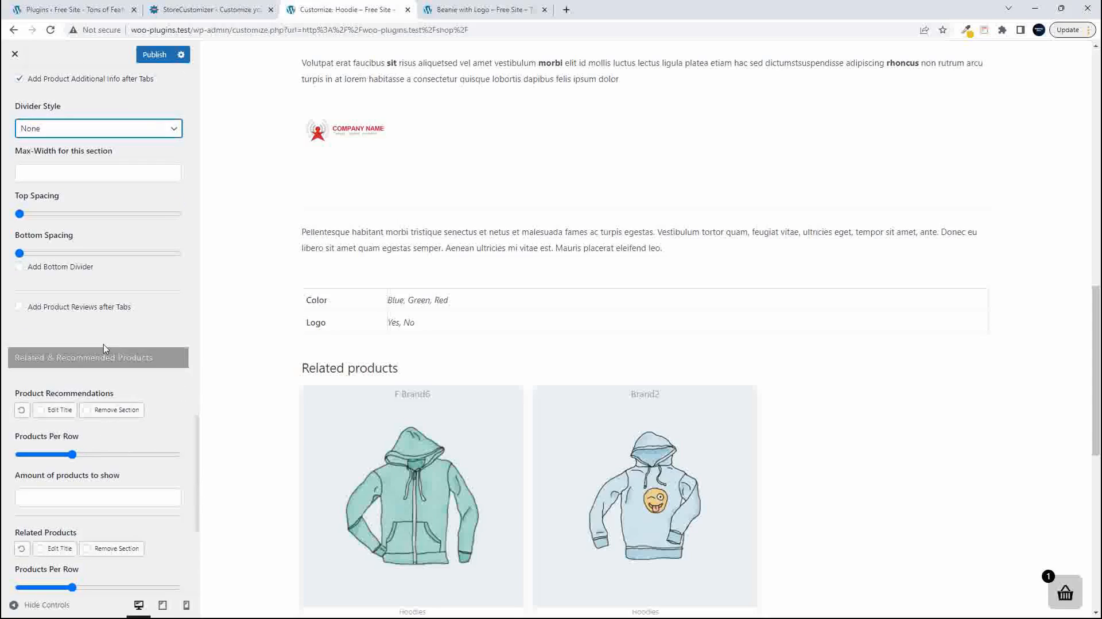
pyautogui.click(19, 307)
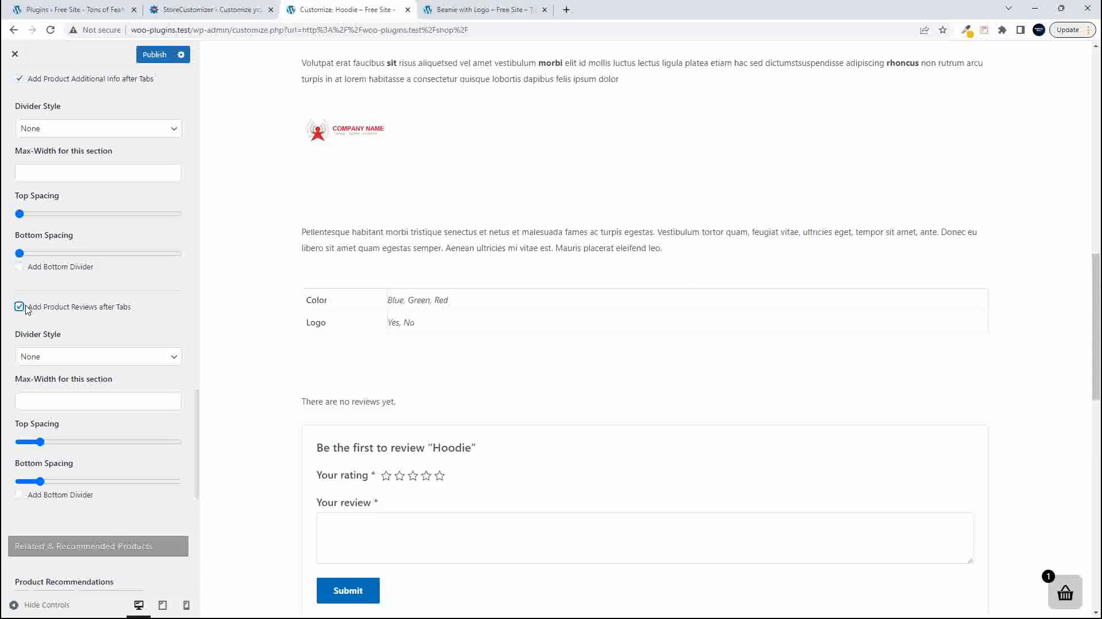
pyautogui.scroll(-3, 574, 419)
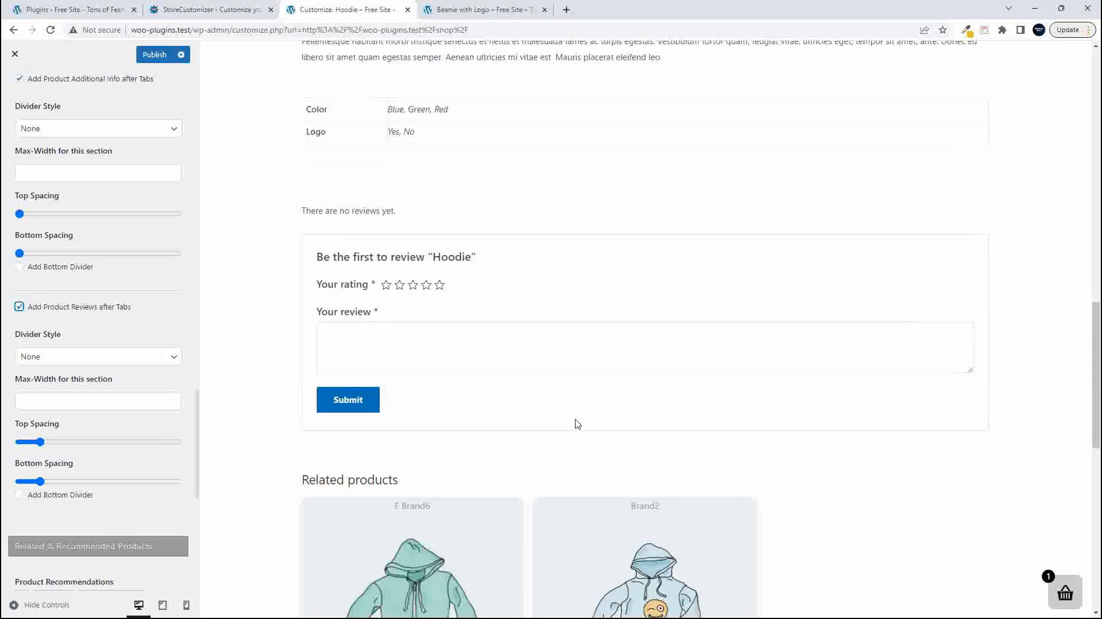
pyautogui.scroll(10, 570, 426)
pyautogui.scroll(6, 573, 430)
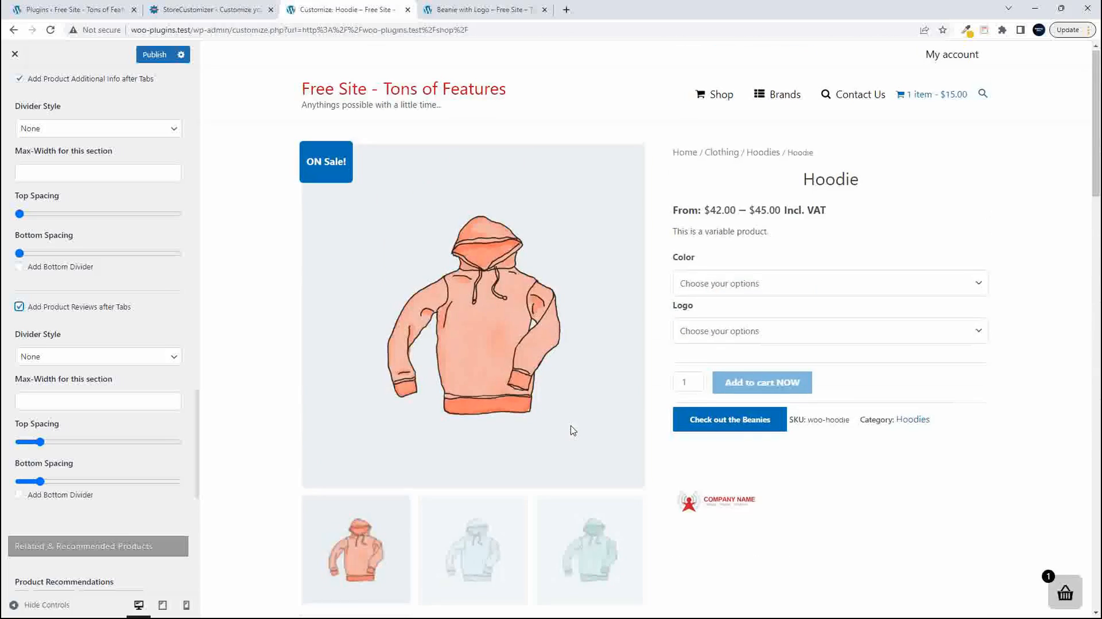
pyautogui.scroll(-10, 573, 431)
pyautogui.scroll(-6, 572, 430)
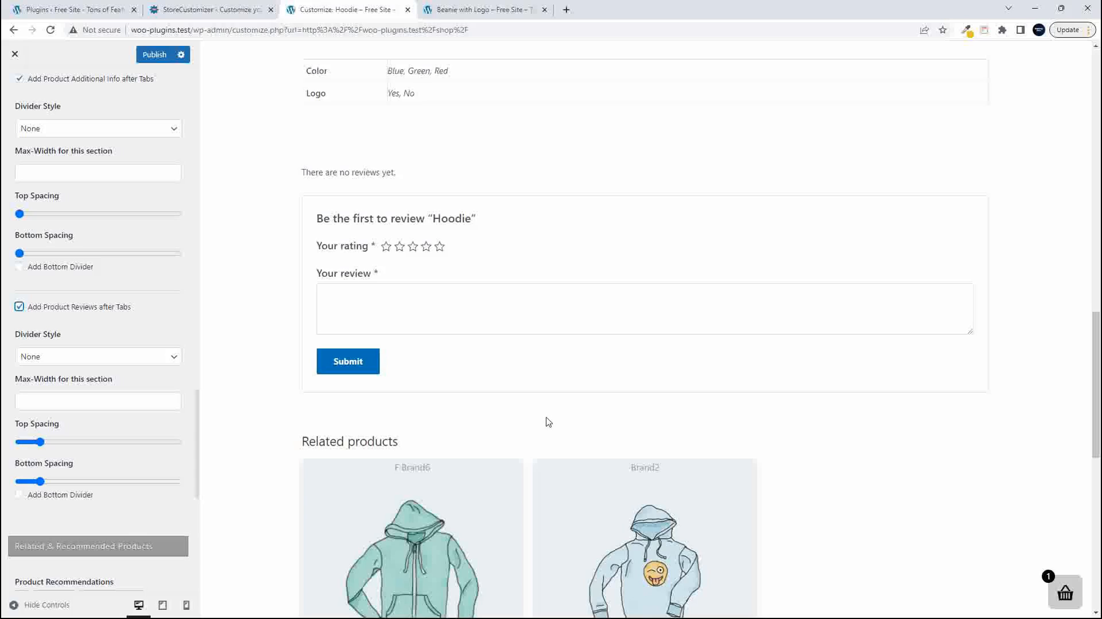
# - Turn on product title customization under Design Elements and raise the title's Font Size to about four fifths of its range
pyautogui.scroll(-6, 138, 492)
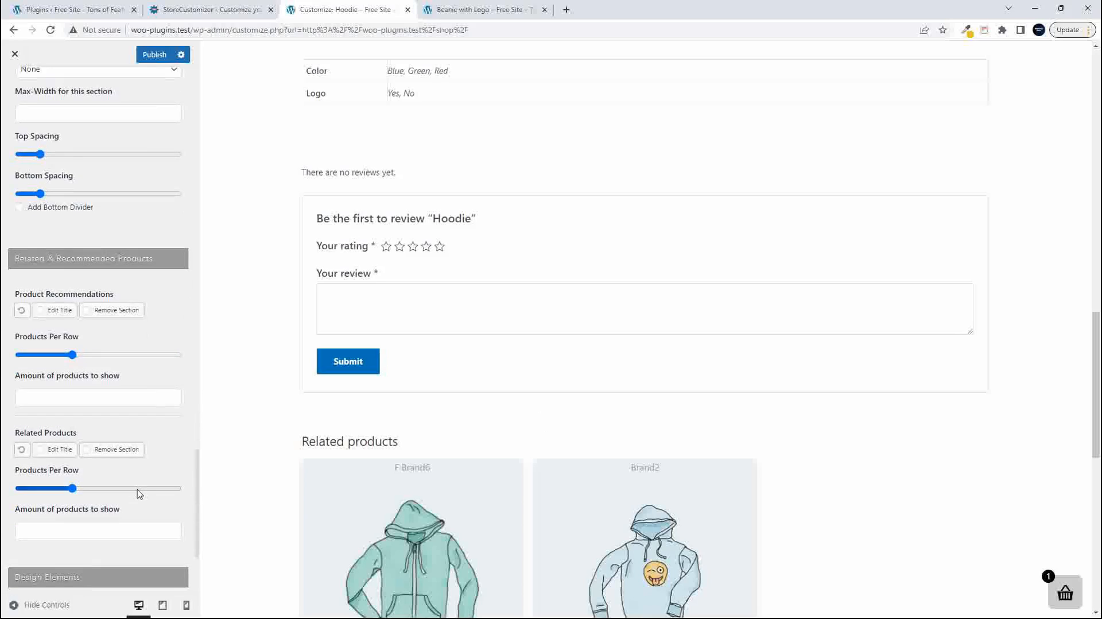
pyautogui.scroll(-2, 138, 493)
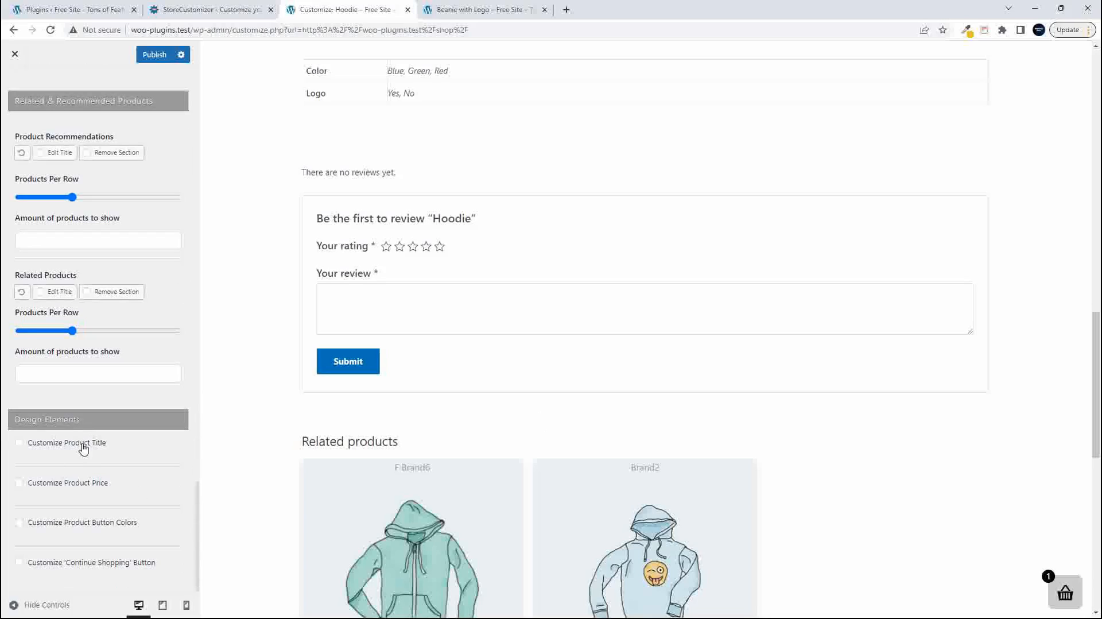
pyautogui.click(19, 443)
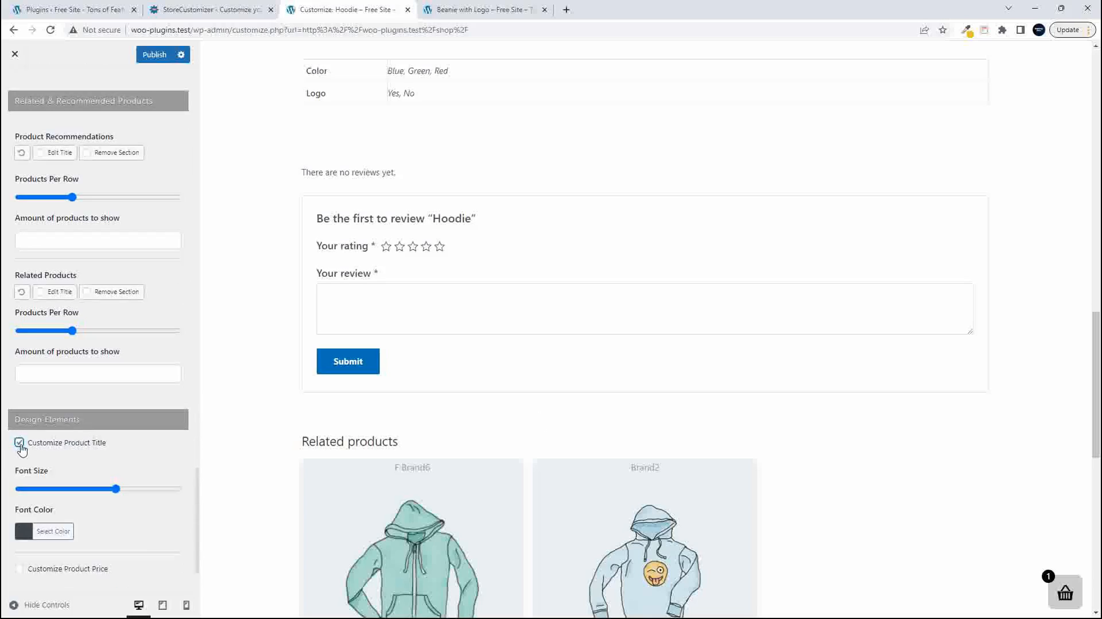
pyautogui.scroll(16, 360, 522)
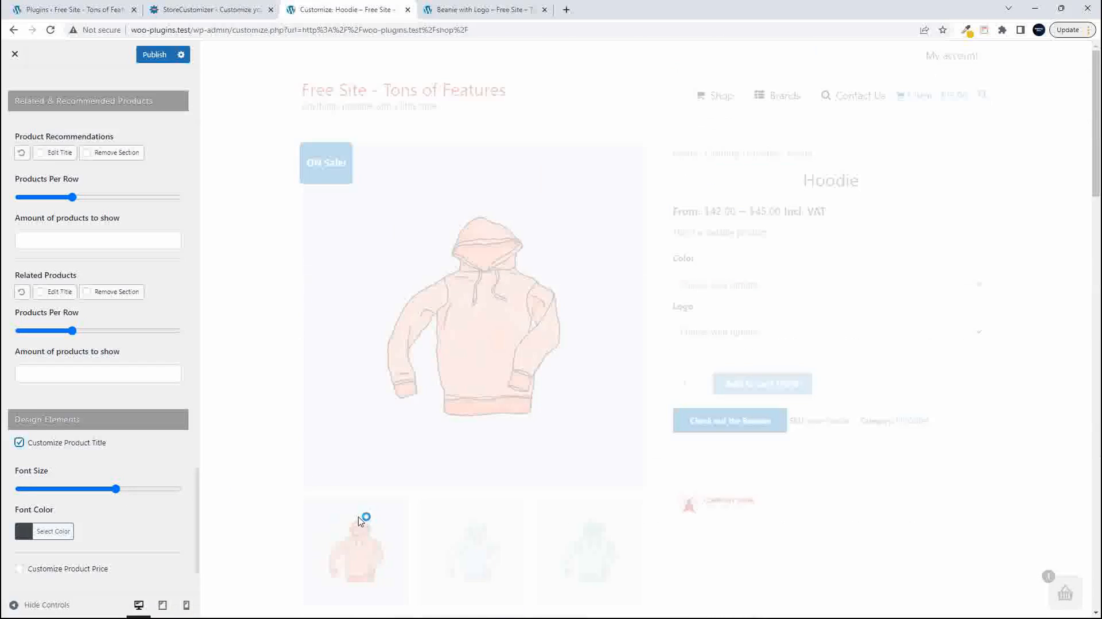
pyautogui.moveTo(115, 488); pyautogui.dragTo(149, 498)
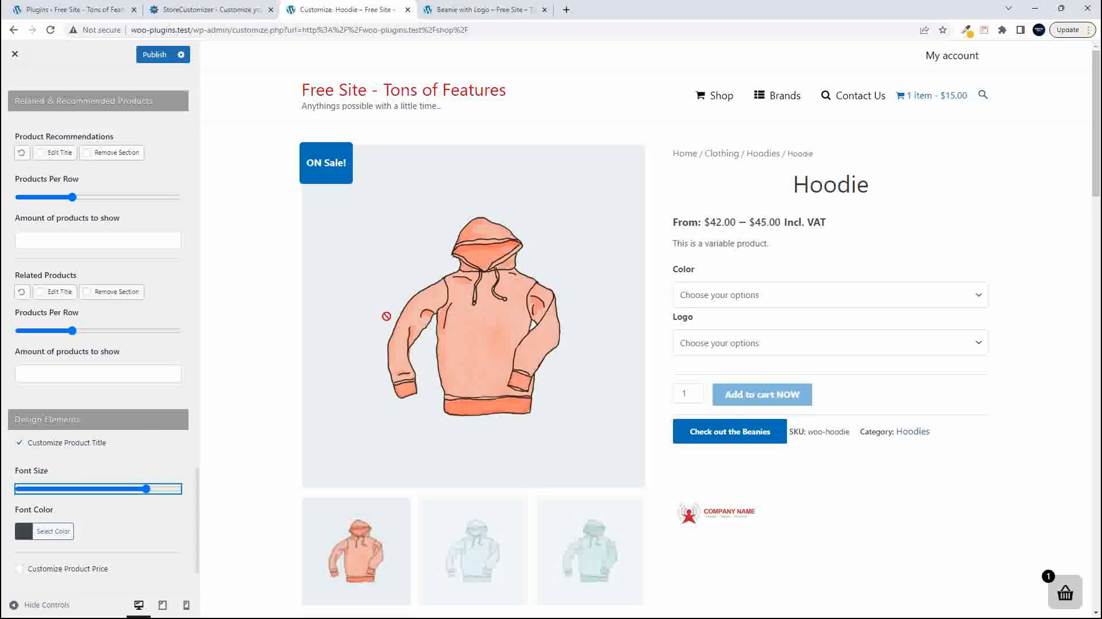
# - Set the product title's Font Color to purple #8224e3
pyautogui.scroll(1, 34, 517)
pyautogui.click(24, 551)
pyautogui.scroll(-4, 84, 528)
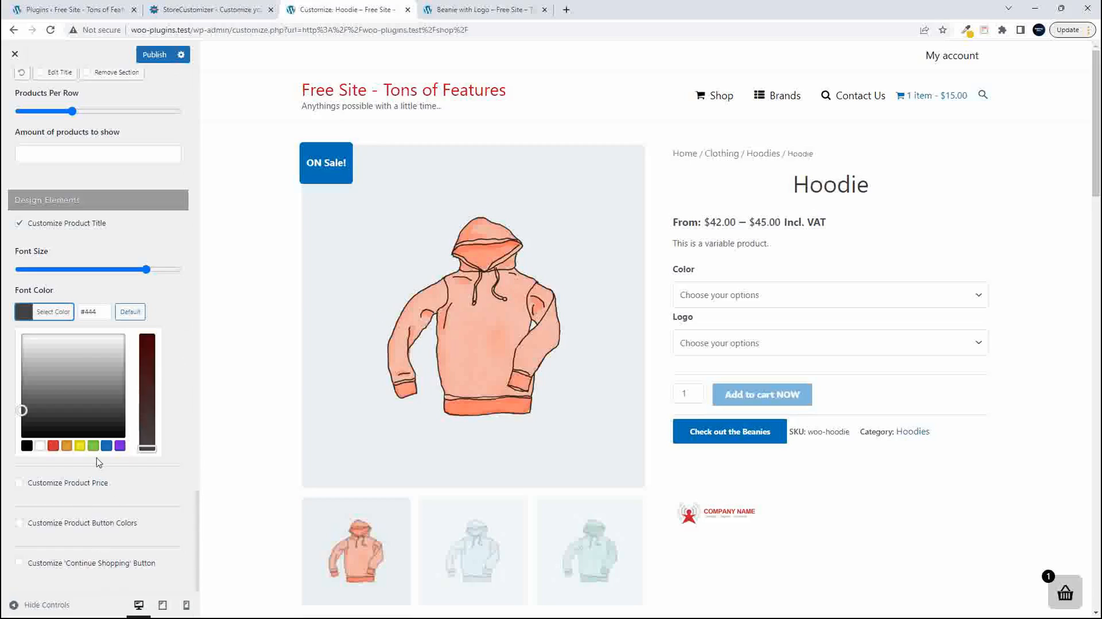
pyautogui.click(120, 446)
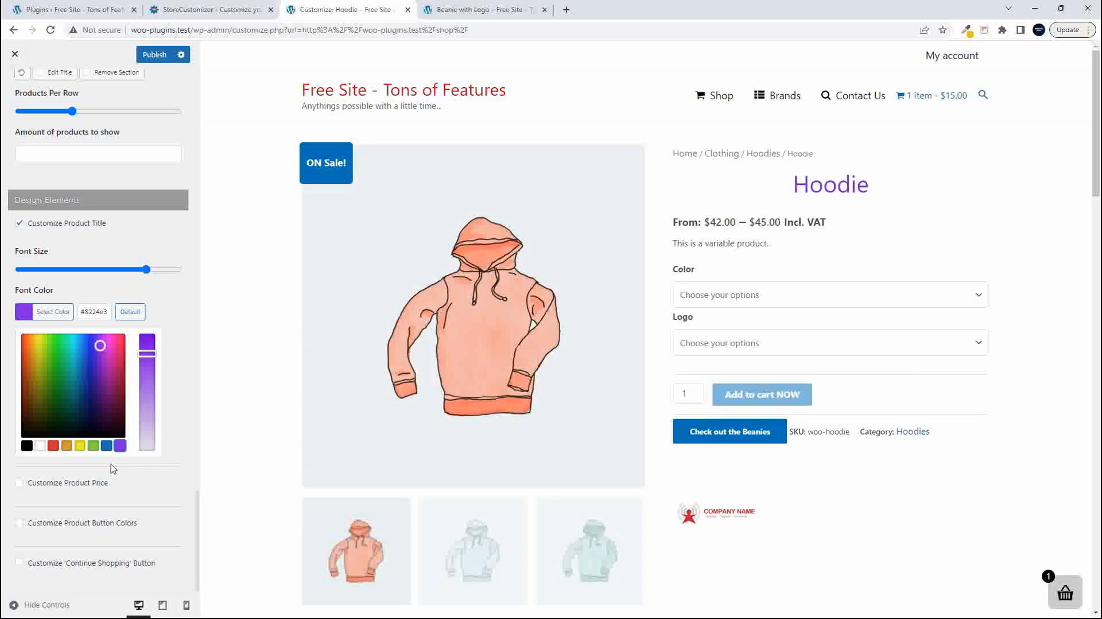
pyautogui.click(158, 247)
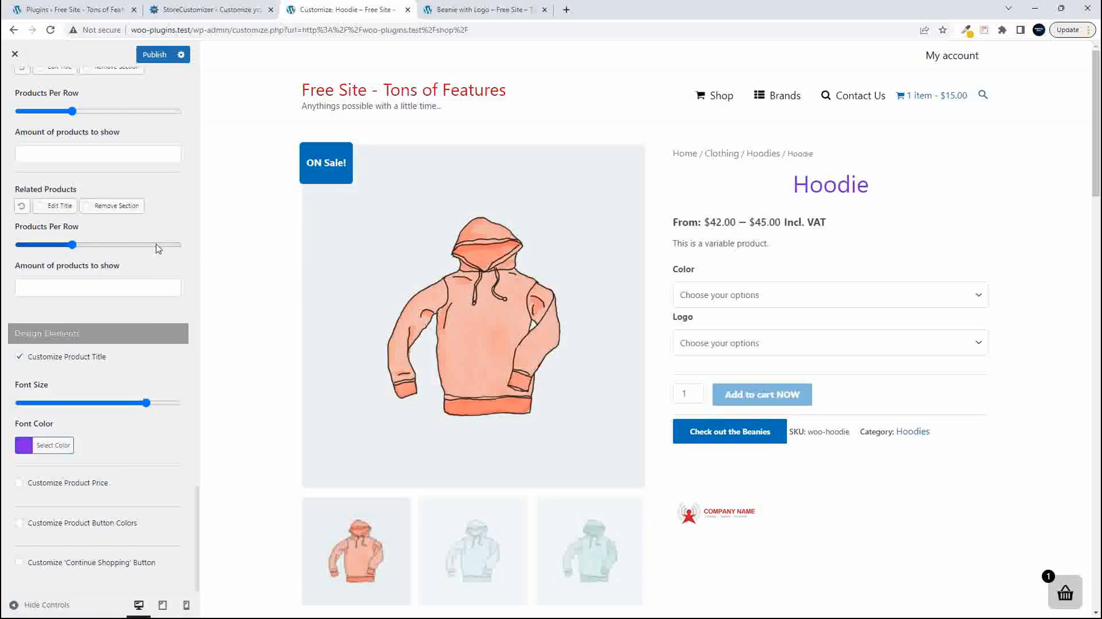
# - Turn on product price customization, try the maximum price Font Size, and settle on a little over a third of its range
pyautogui.click(18, 483)
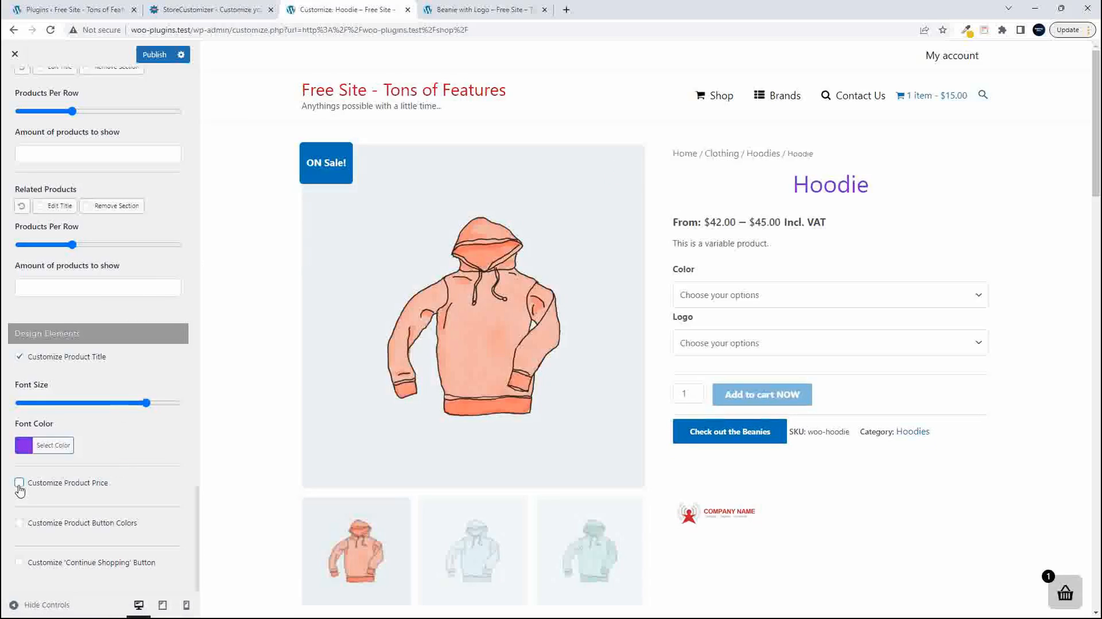
pyautogui.scroll(-1, 122, 456)
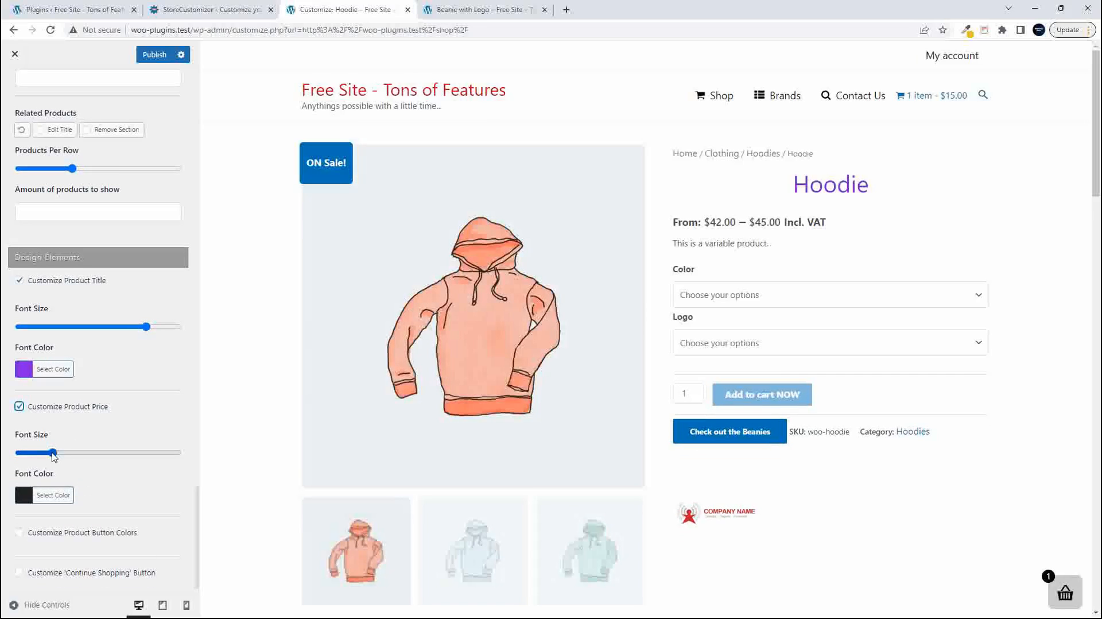
pyautogui.moveTo(54, 455); pyautogui.dragTo(177, 455)
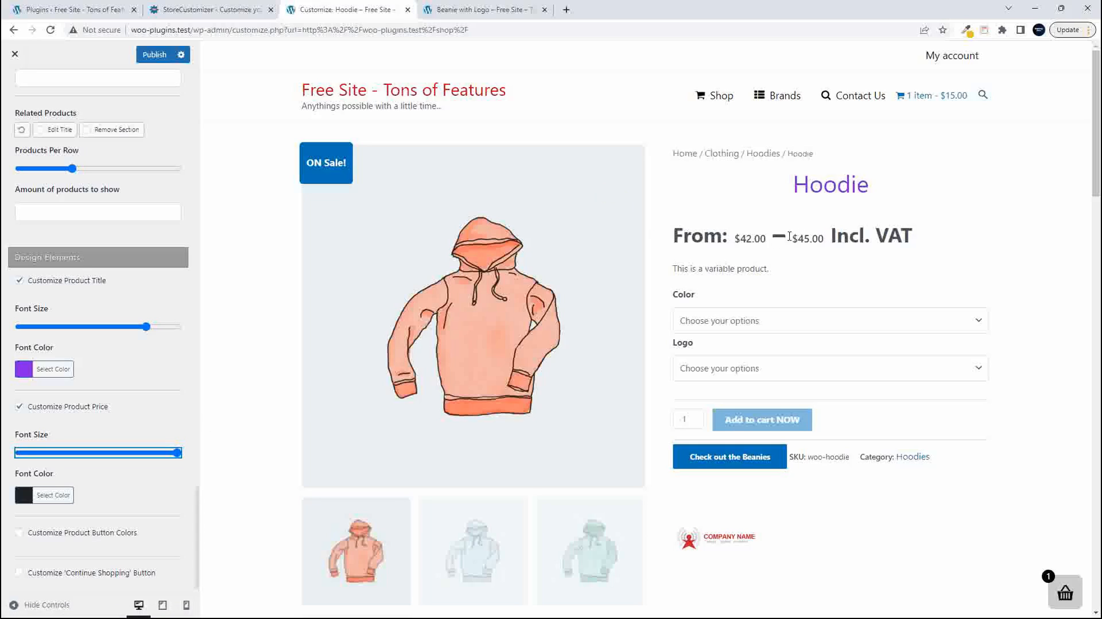
pyautogui.moveTo(178, 453); pyautogui.dragTo(76, 460)
pyautogui.click(68, 453)
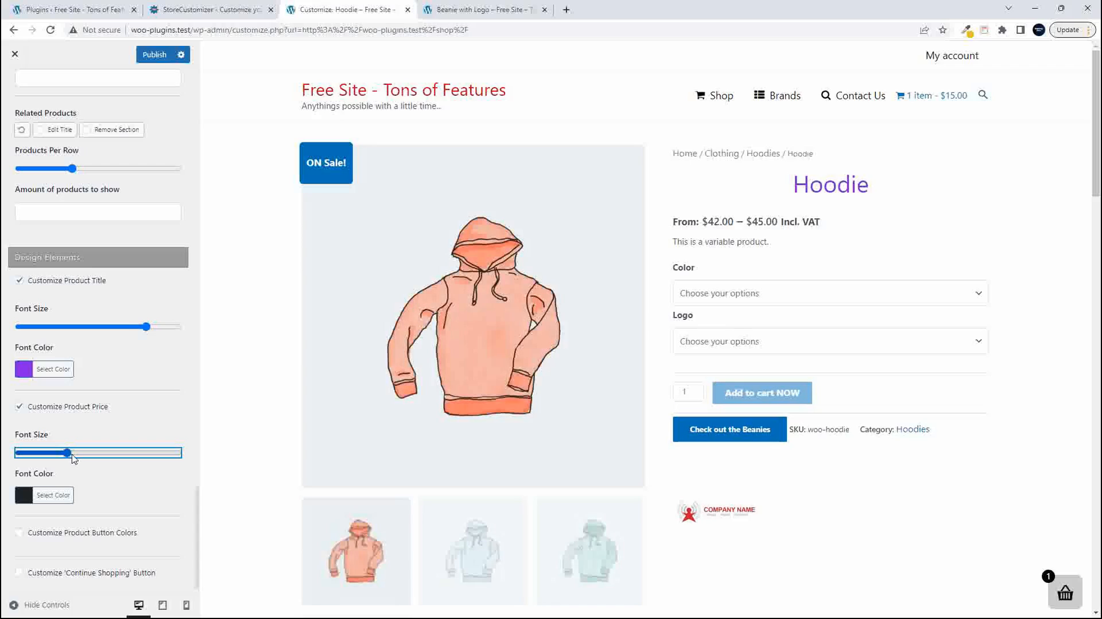
pyautogui.moveTo(65, 454); pyautogui.dragTo(77, 453)
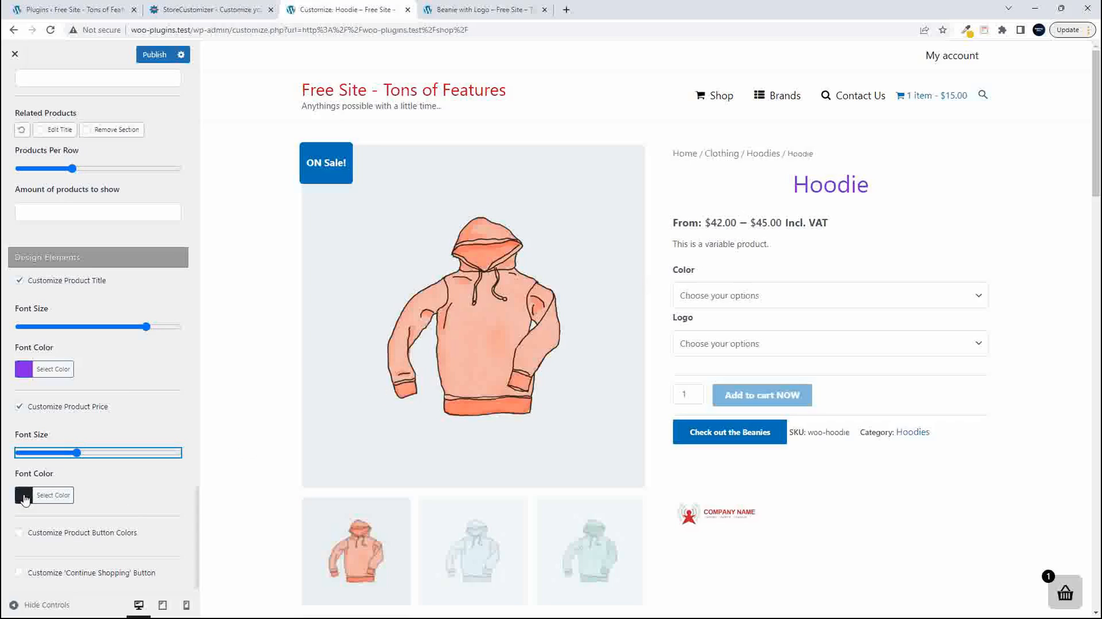
# - Set the product price's Font Color to red #dd3333
pyautogui.click(24, 496)
pyautogui.scroll(-3, 60, 511)
pyautogui.click(54, 484)
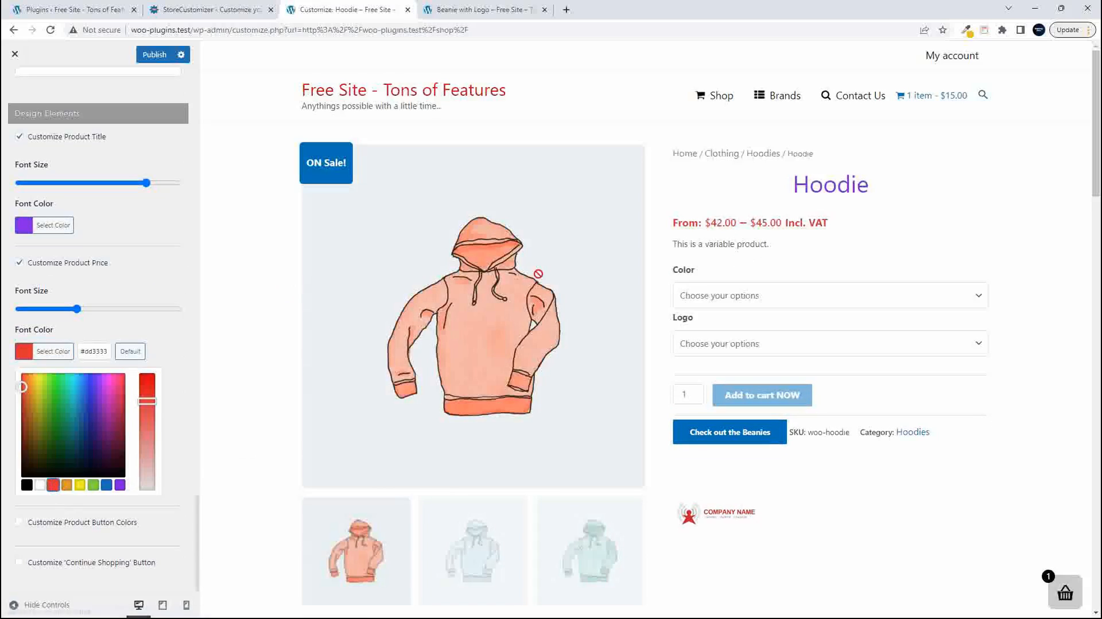
pyautogui.click(176, 331)
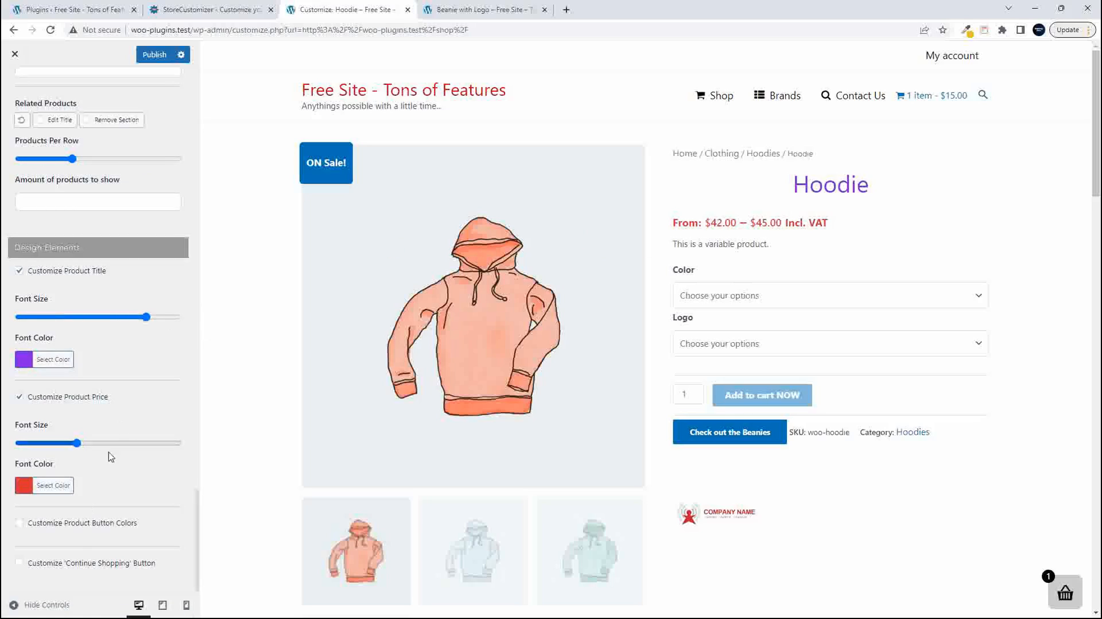
# - Turn on product button color customization and set the Button Color to red #dd3333
pyautogui.click(19, 523)
pyautogui.scroll(-3, 132, 514)
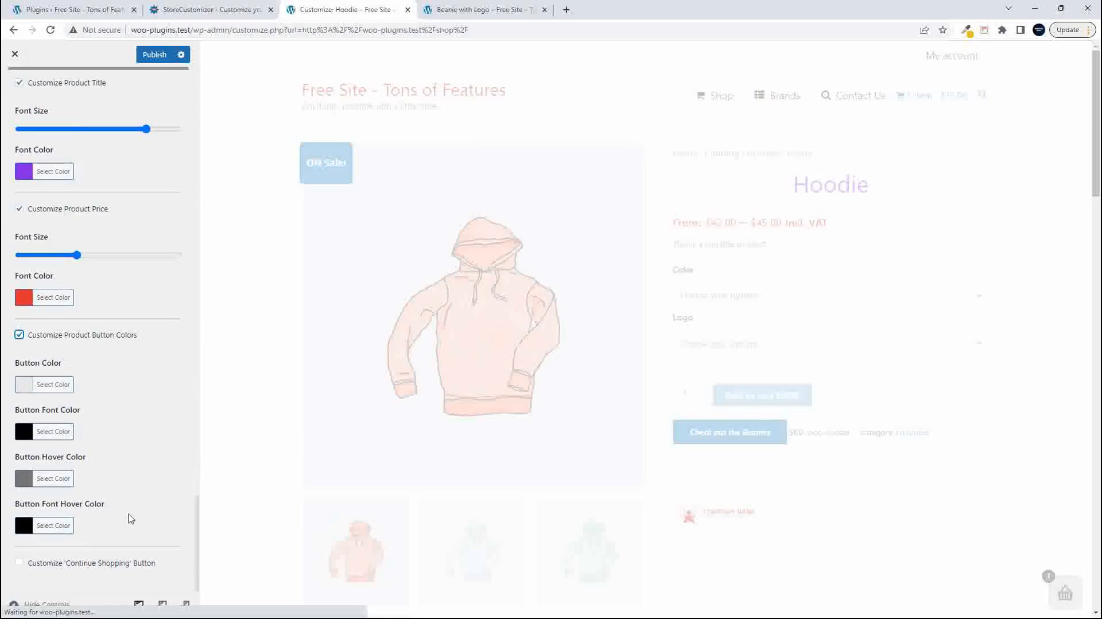
pyautogui.click(25, 389)
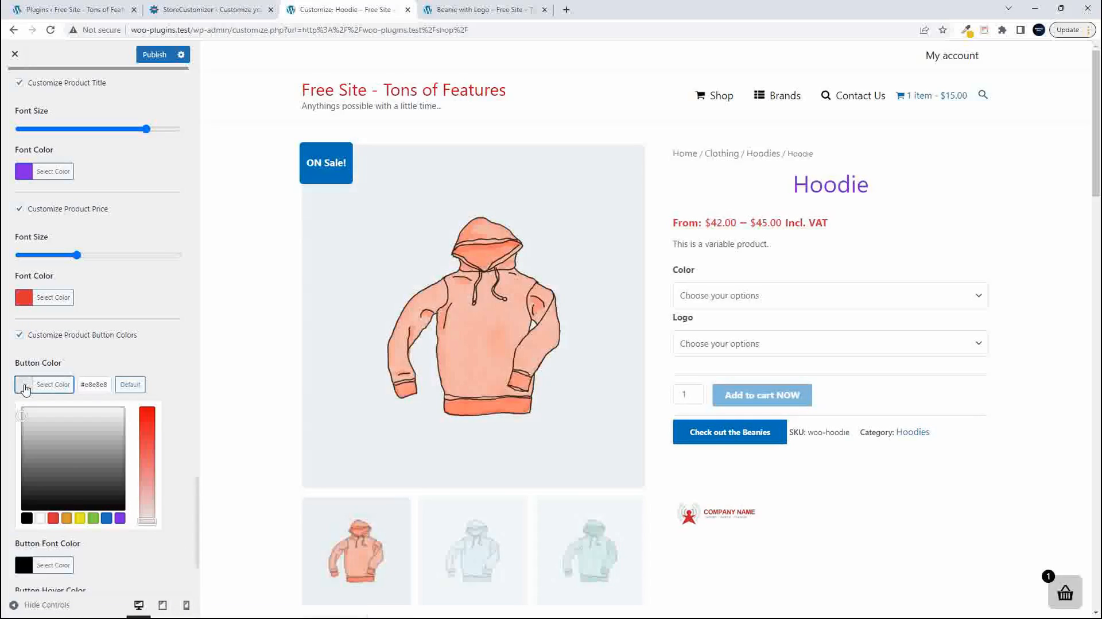
pyautogui.click(53, 518)
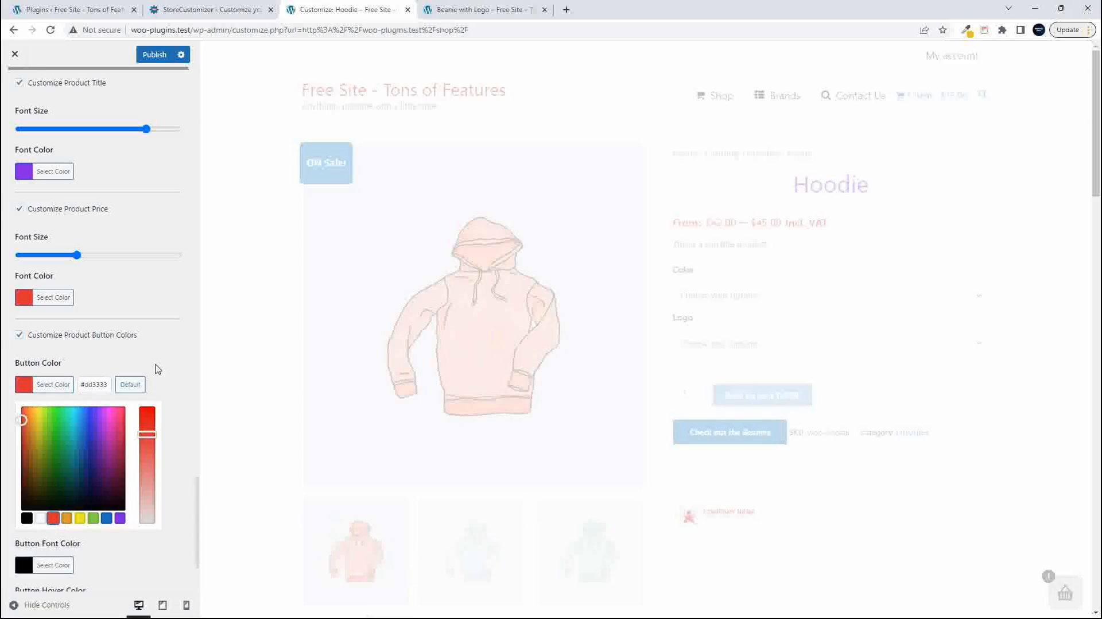
pyautogui.click(158, 369)
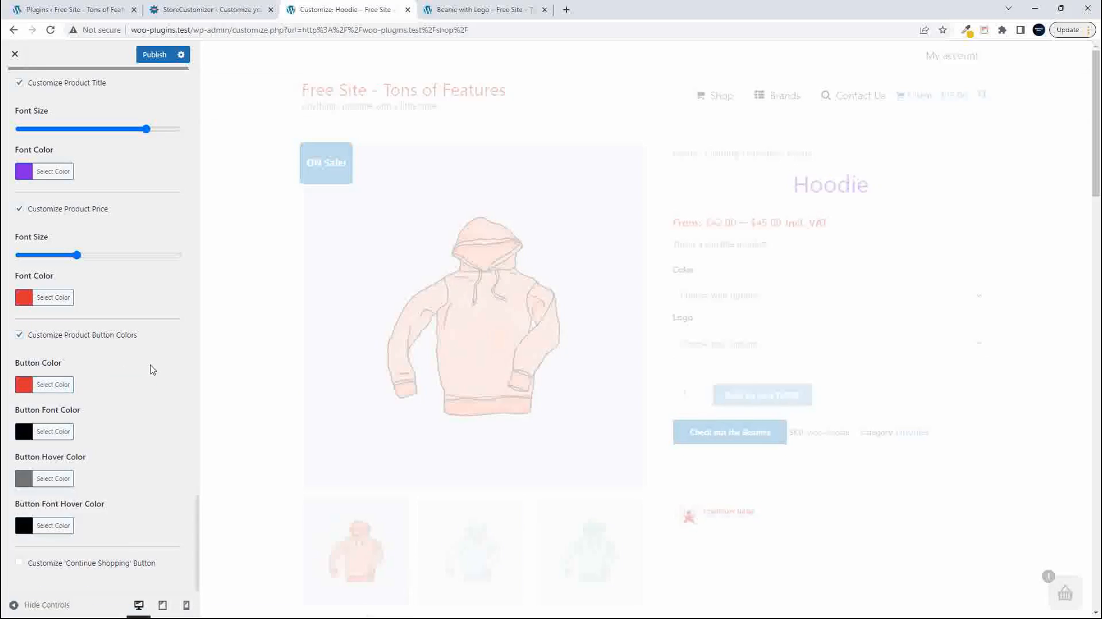
# - Choose the Blue color and No logo options for the Hoodie in the preview and examine the buttons throughout the page
pyautogui.click(726, 298)
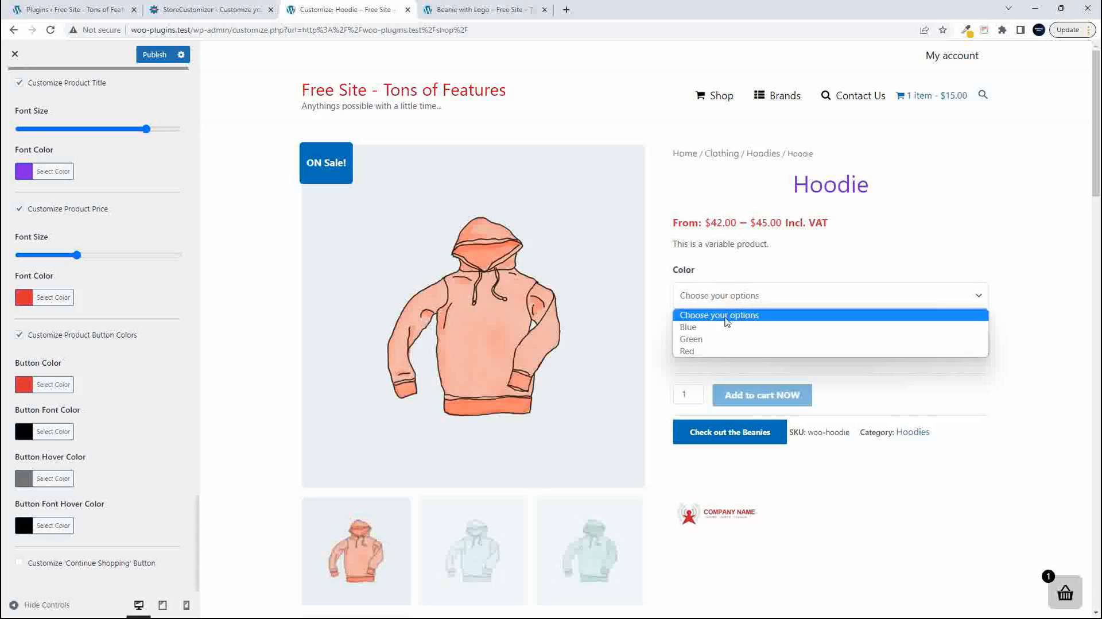
pyautogui.click(723, 325)
pyautogui.click(722, 344)
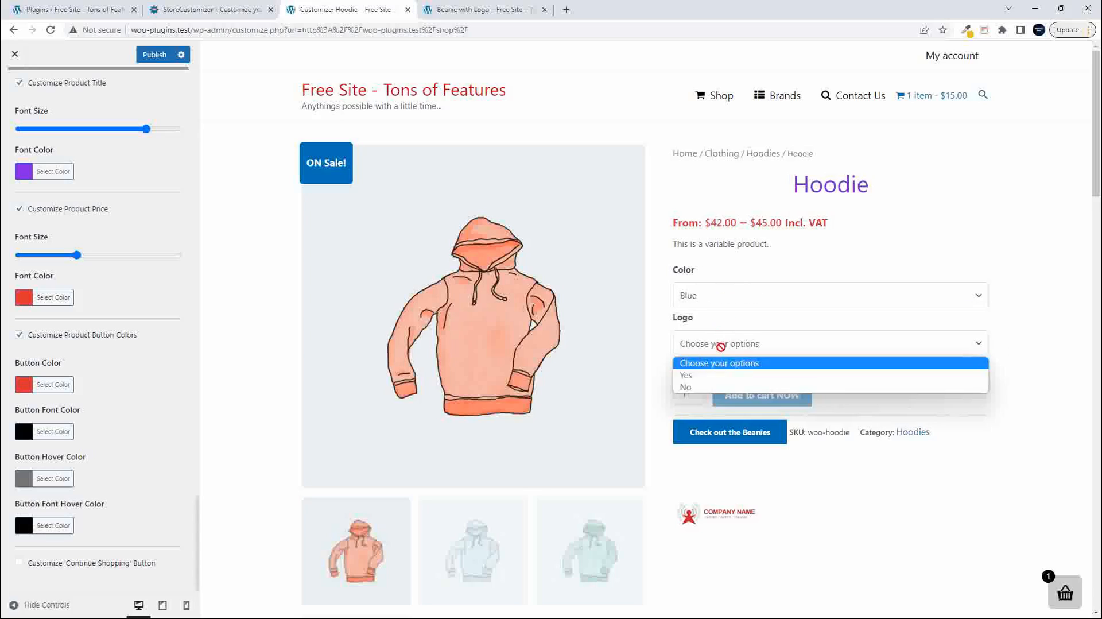
pyautogui.click(711, 384)
pyautogui.scroll(-4, 707, 446)
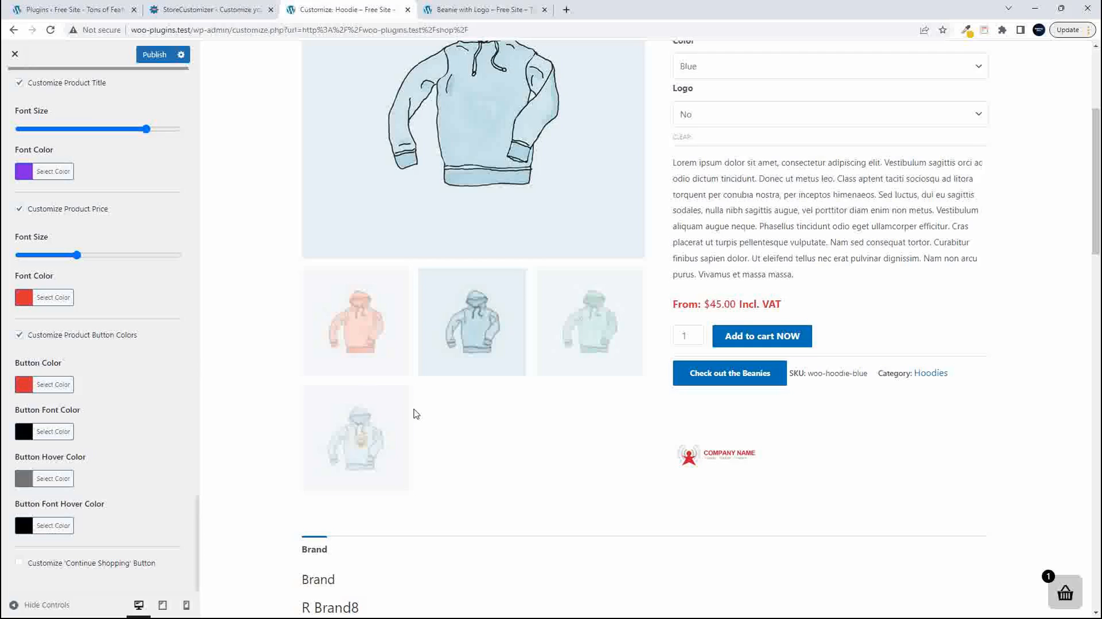
pyautogui.scroll(4, 476, 424)
pyautogui.scroll(-13, 478, 427)
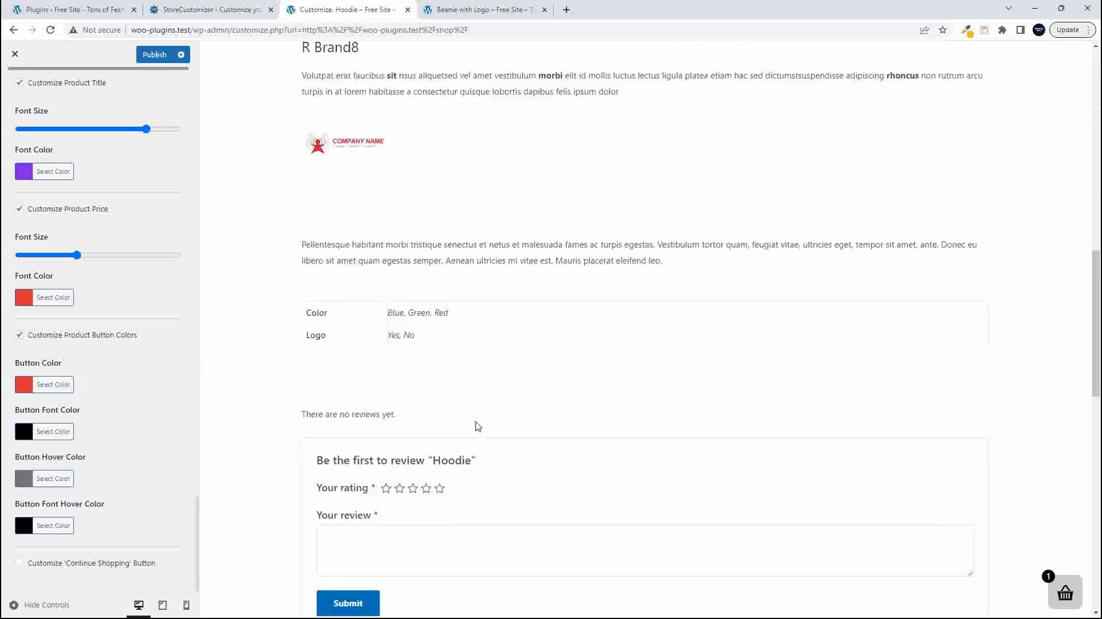
pyautogui.scroll(-12, 477, 426)
pyautogui.scroll(4, 478, 427)
pyautogui.scroll(10, 477, 426)
pyautogui.scroll(-2, 477, 427)
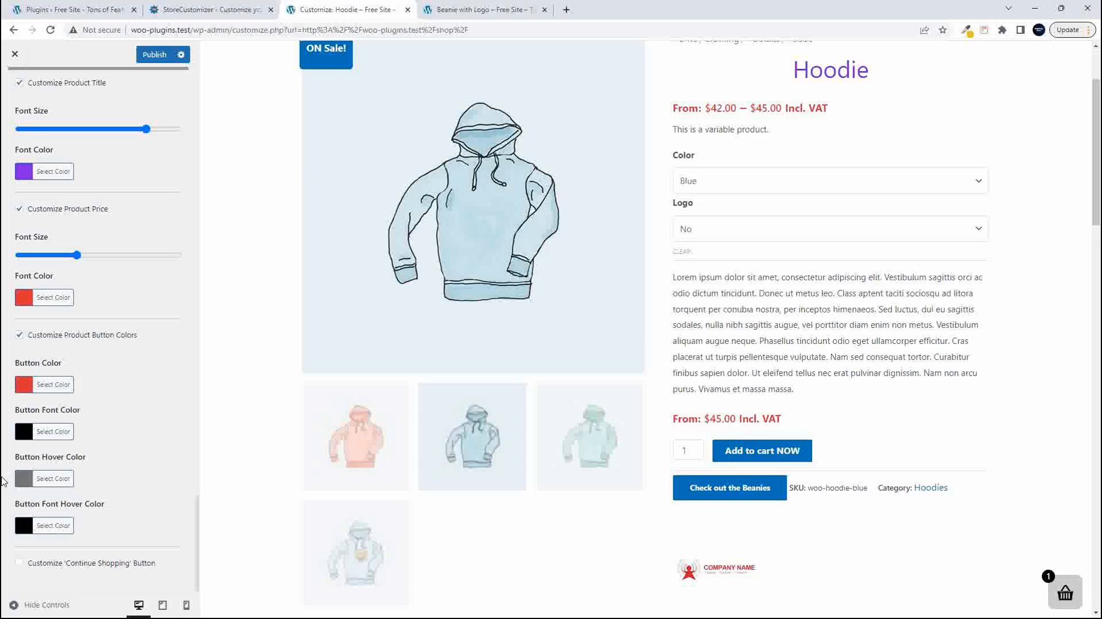
# - Set the product Button Font Color to yellow #eeee22 and check the buttons throughout the Hoodie page preview
pyautogui.click(22, 438)
pyautogui.click(80, 565)
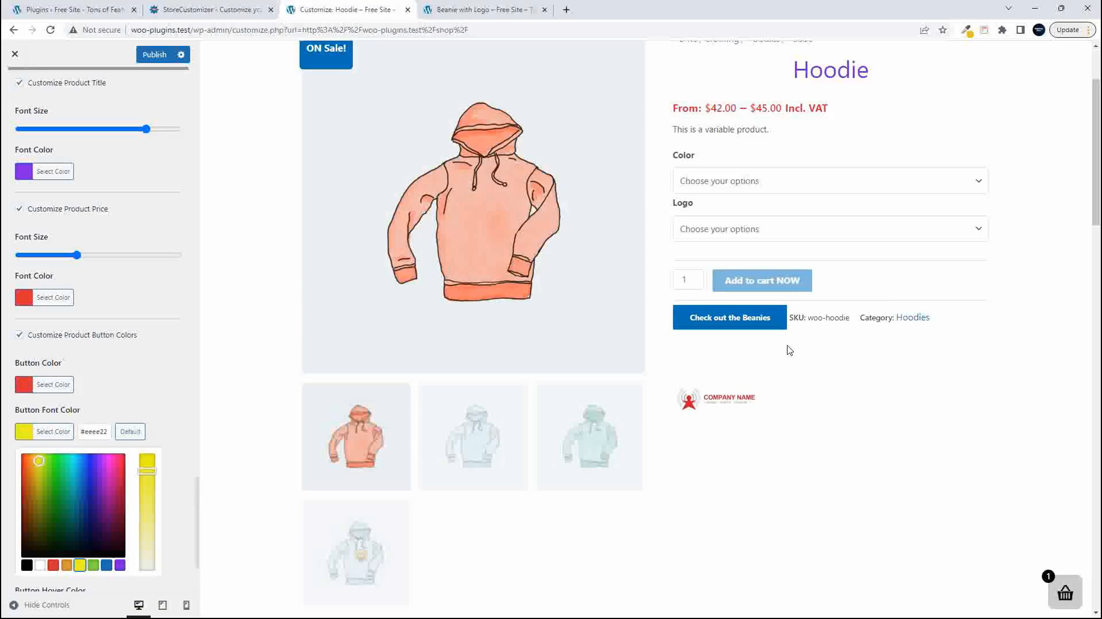
pyautogui.scroll(-15, 790, 361)
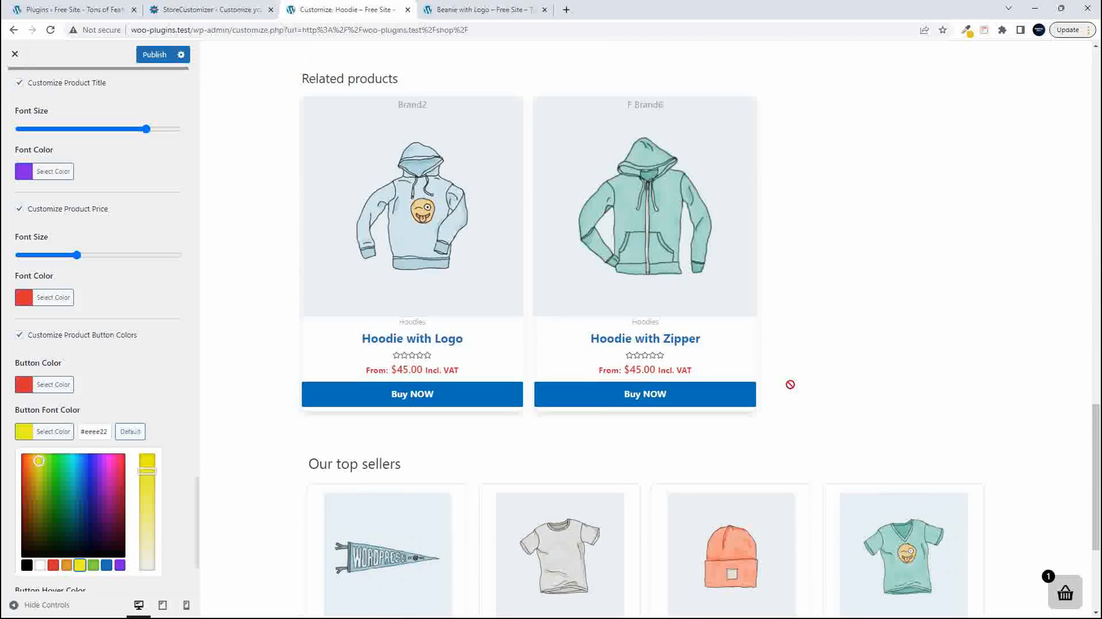
pyautogui.scroll(-3, 878, 401)
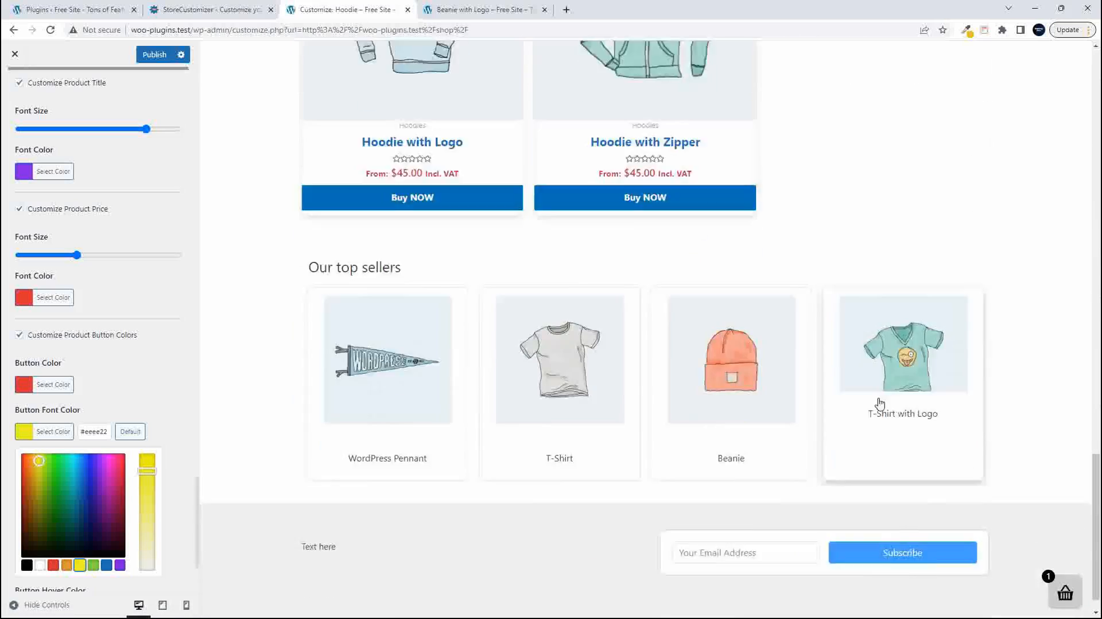
pyautogui.scroll(18, 880, 402)
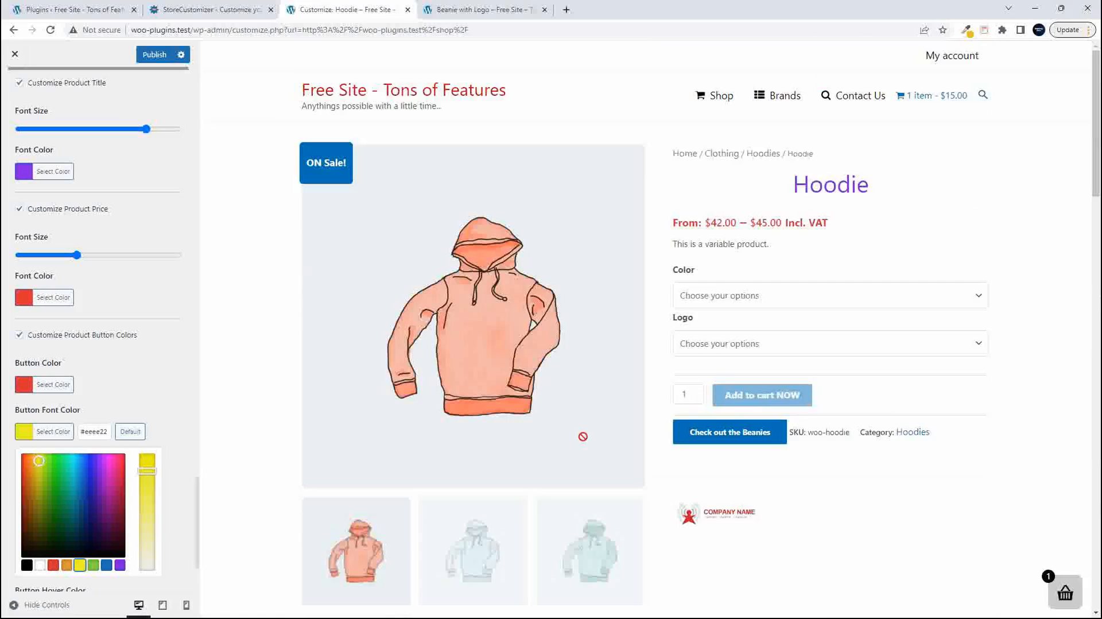
pyautogui.click(138, 386)
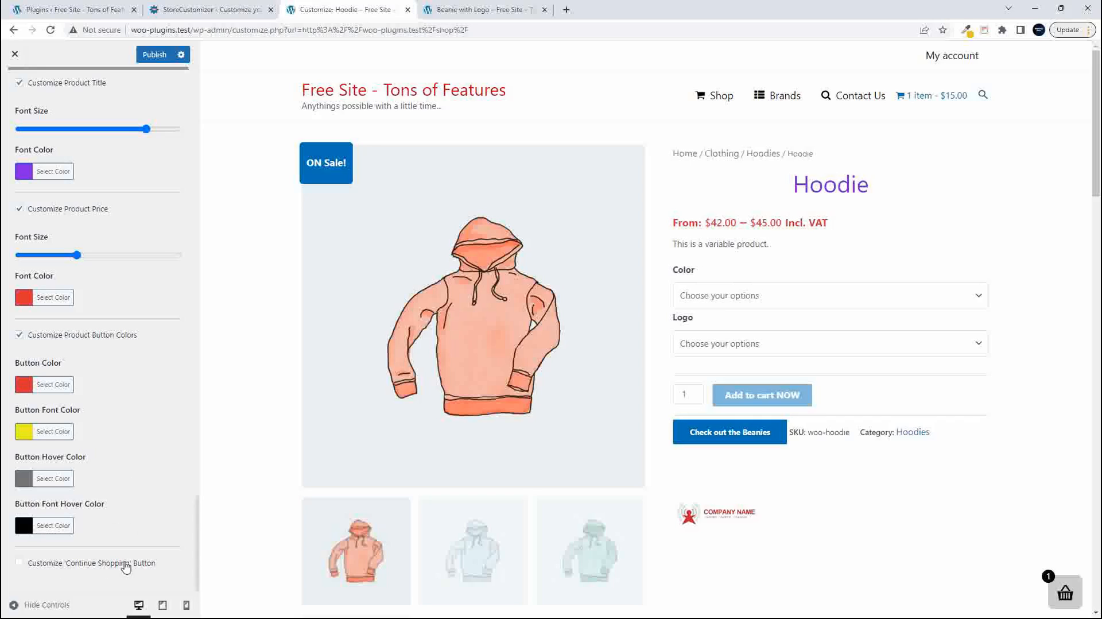
# - Turn on customization of the 'Continue Shopping' button and set its Button Color to yellow #eeee22
pyautogui.click(19, 563)
pyautogui.scroll(-3, 154, 506)
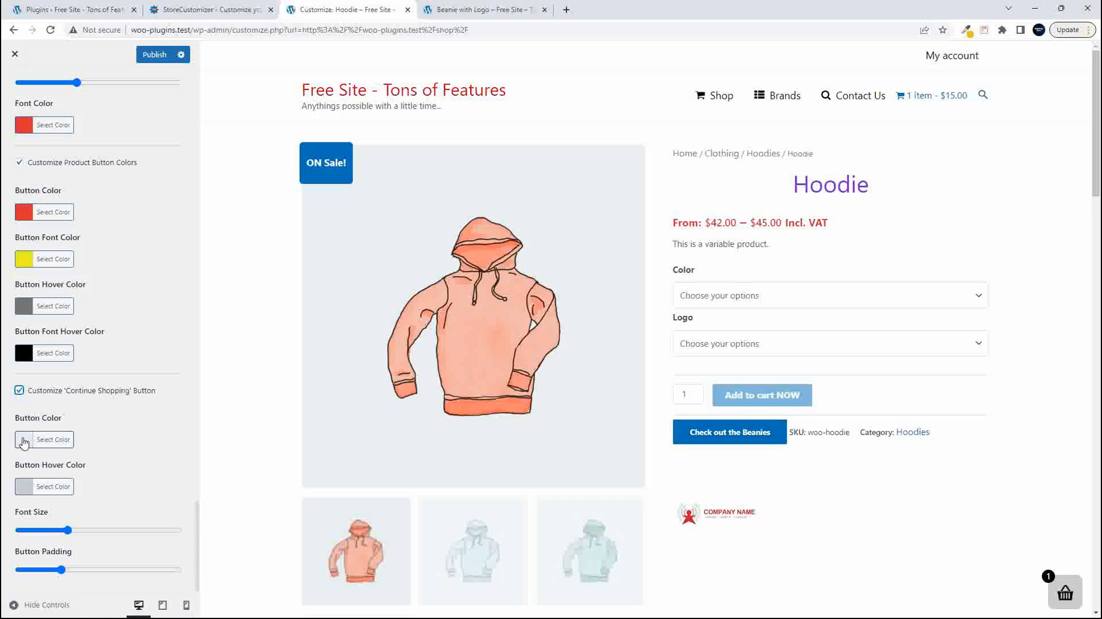
pyautogui.click(36, 440)
pyautogui.click(80, 574)
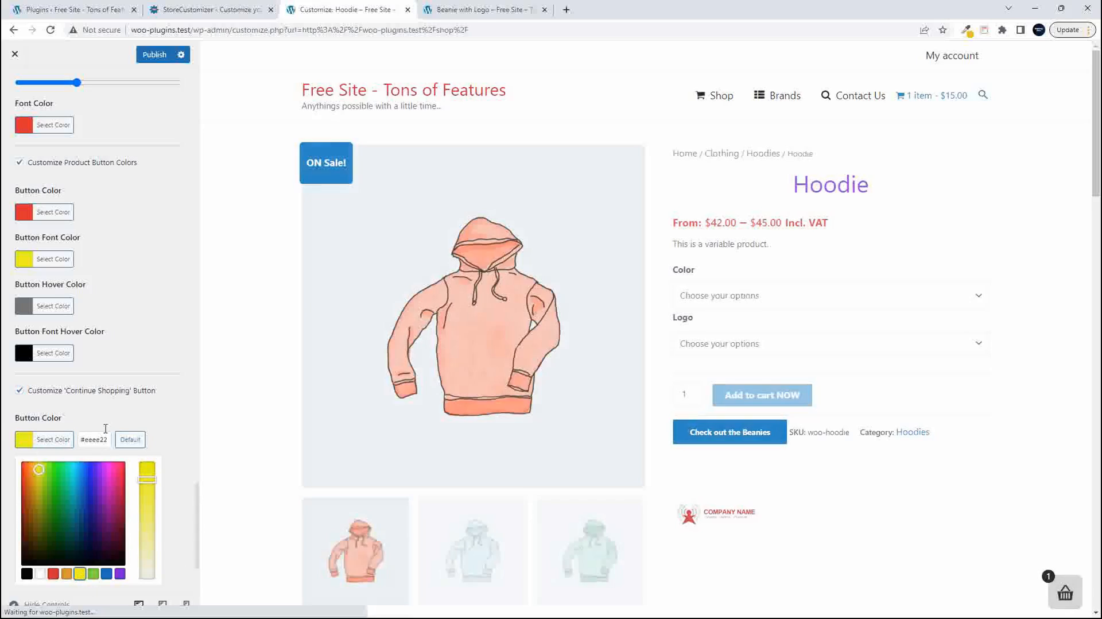
pyautogui.click(115, 413)
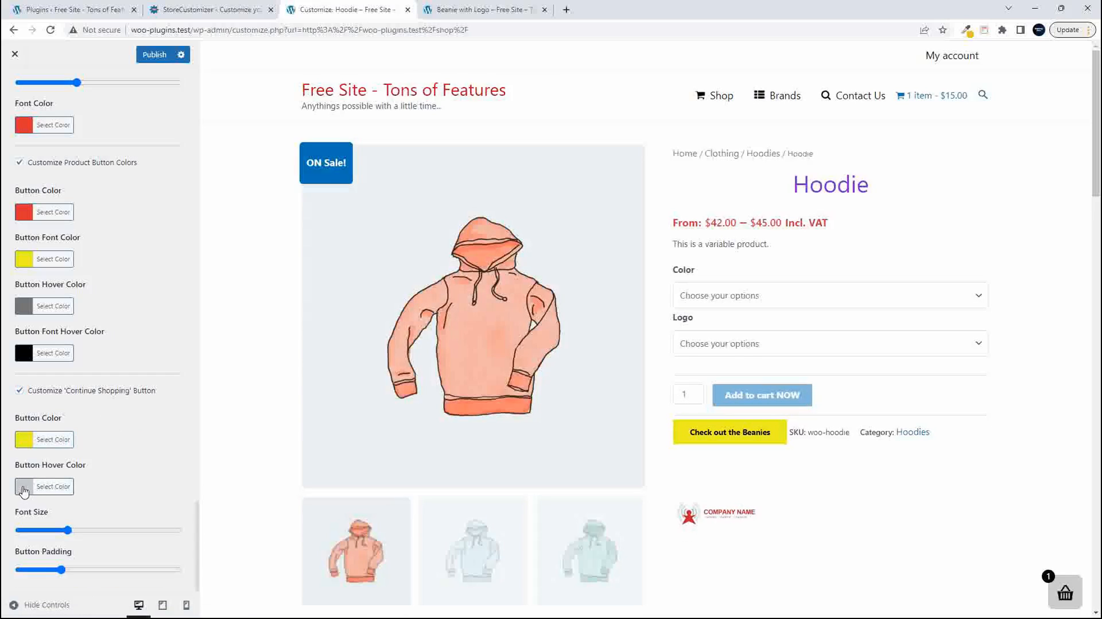
# - Set the 'Continue Shopping' button's Button Hover Color to orange #dd9933
pyautogui.click(23, 491)
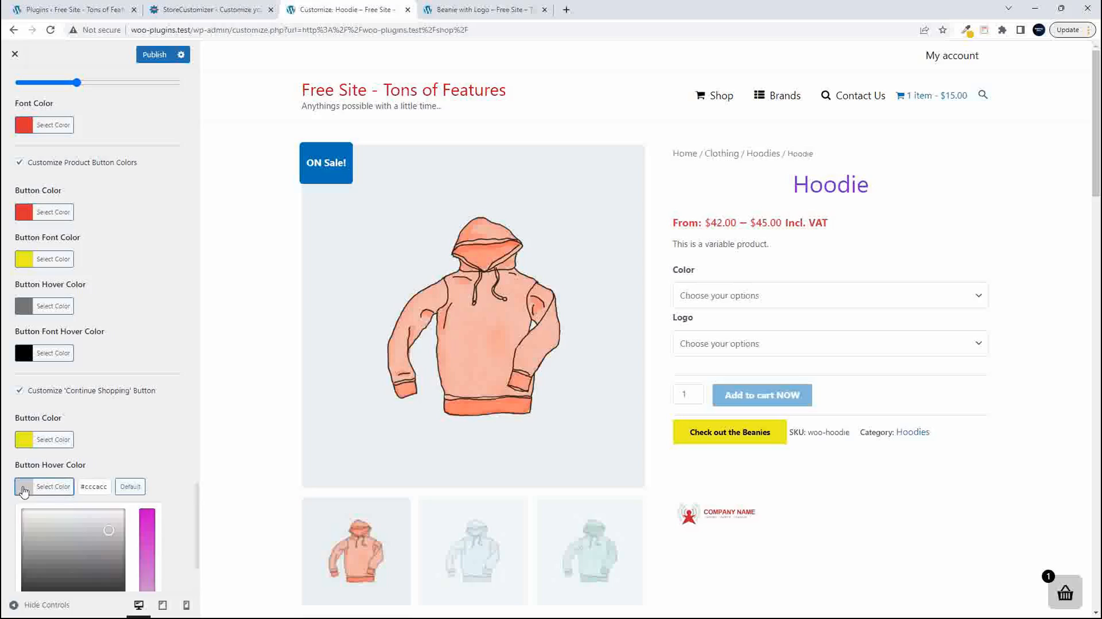
pyautogui.scroll(-2, 141, 458)
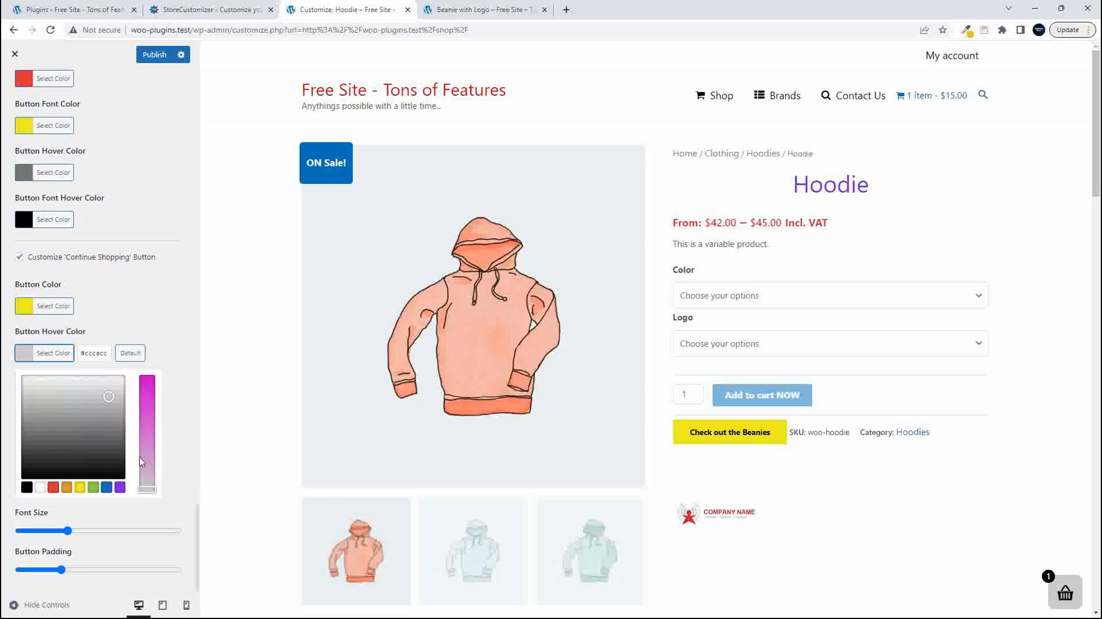
pyautogui.click(67, 487)
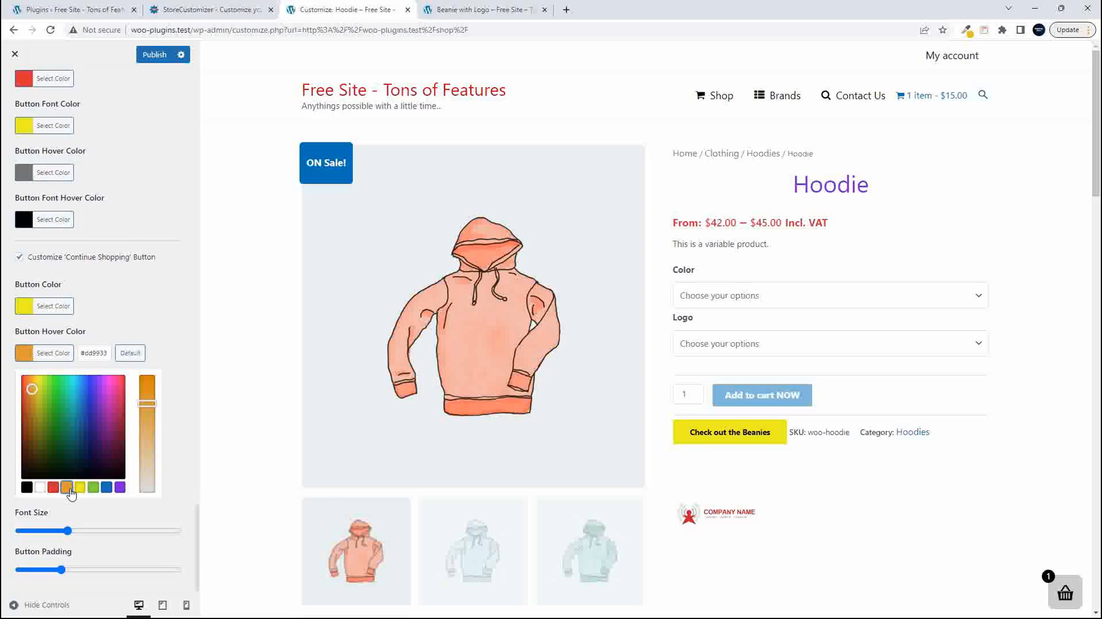
# - Increase the 'Continue Shopping' button's font size and publish the product page customizations
pyautogui.click(182, 300)
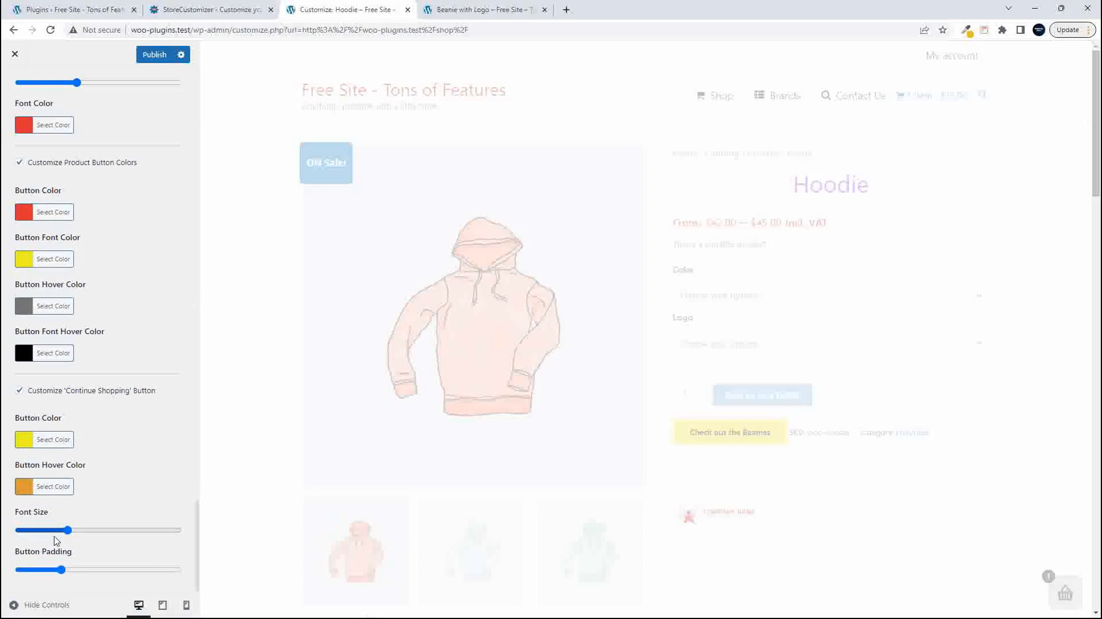
pyautogui.moveTo(69, 531); pyautogui.dragTo(105, 534)
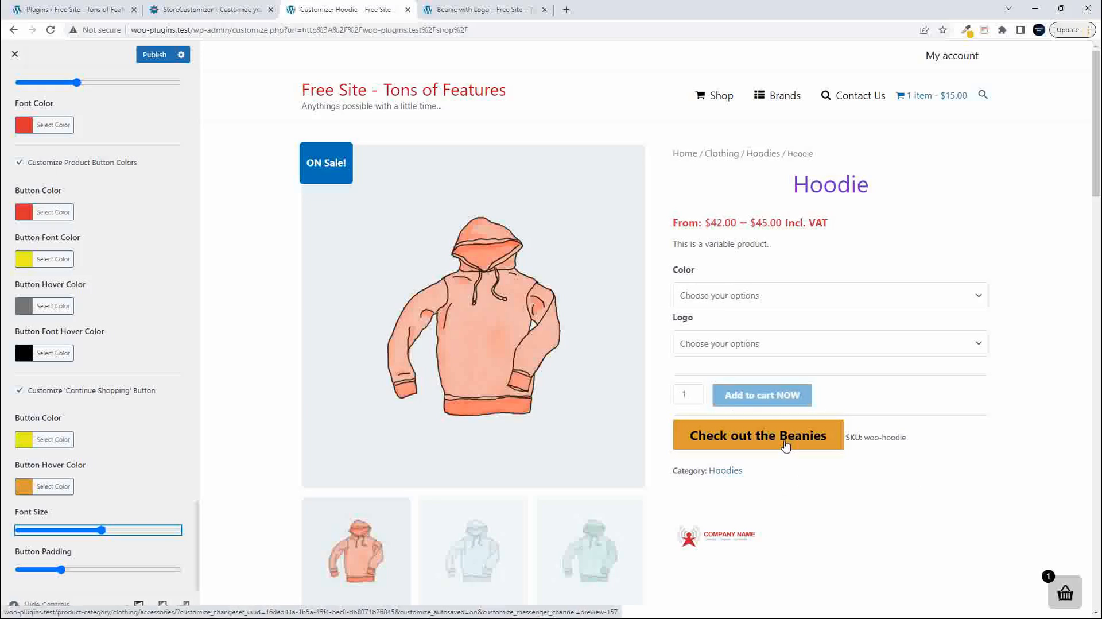
pyautogui.click(154, 54)
# - Reload the live Beanie with Logo page, check its title, price and button styling, and return to the Customizer
pyautogui.click(479, 8)
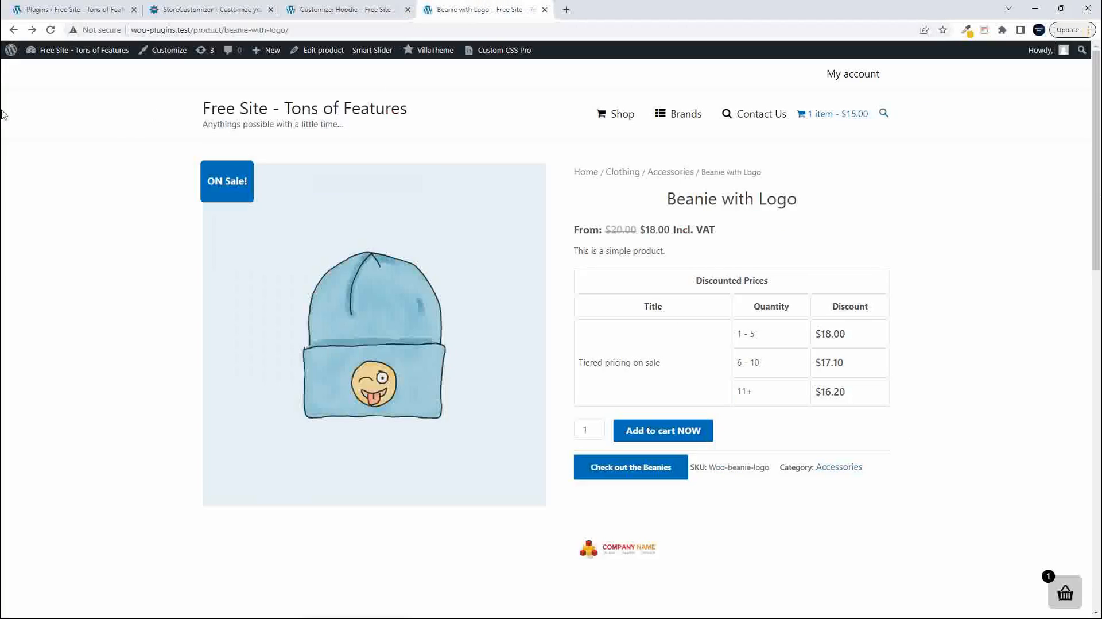
pyautogui.click(50, 30)
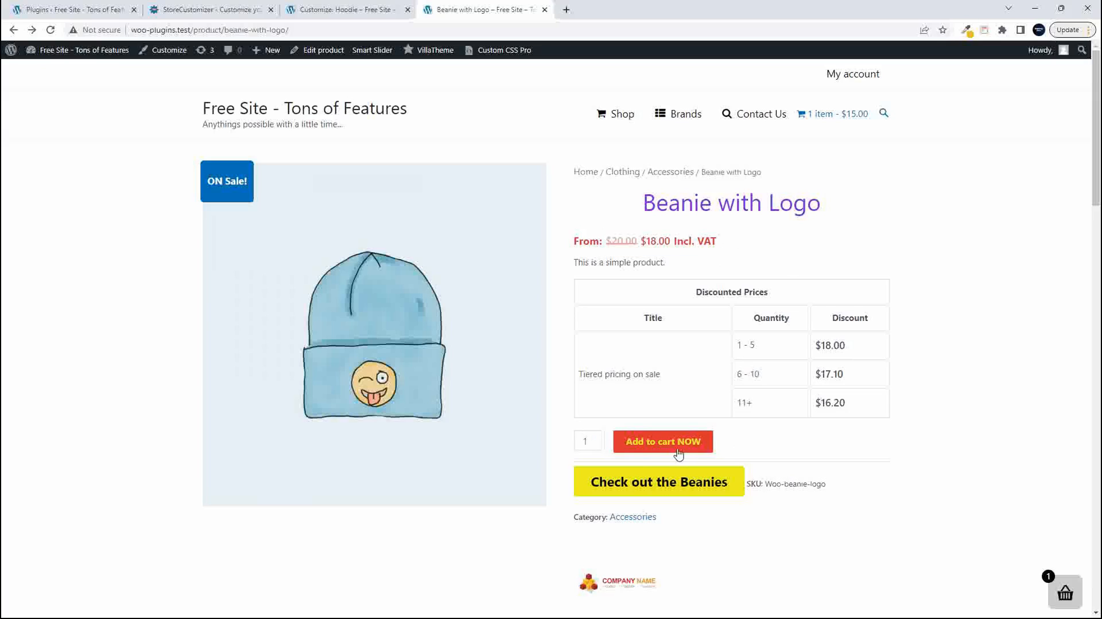
pyautogui.click(367, 16)
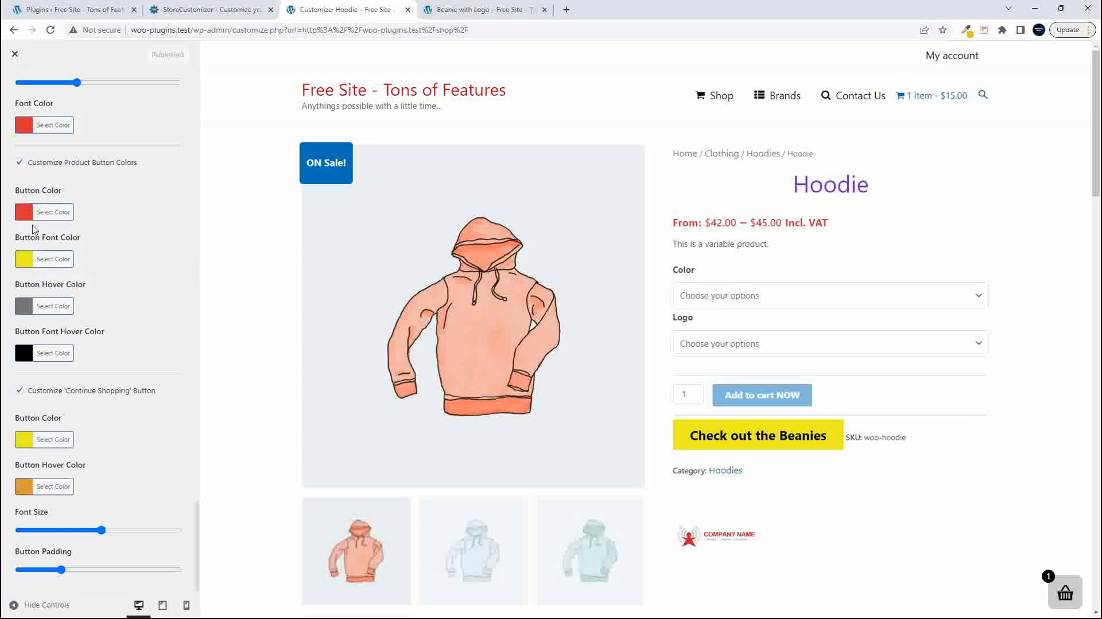
# - Set the product Button Color to blue #1e73be and publish the change
pyautogui.scroll(1, 28, 233)
pyautogui.click(25, 232)
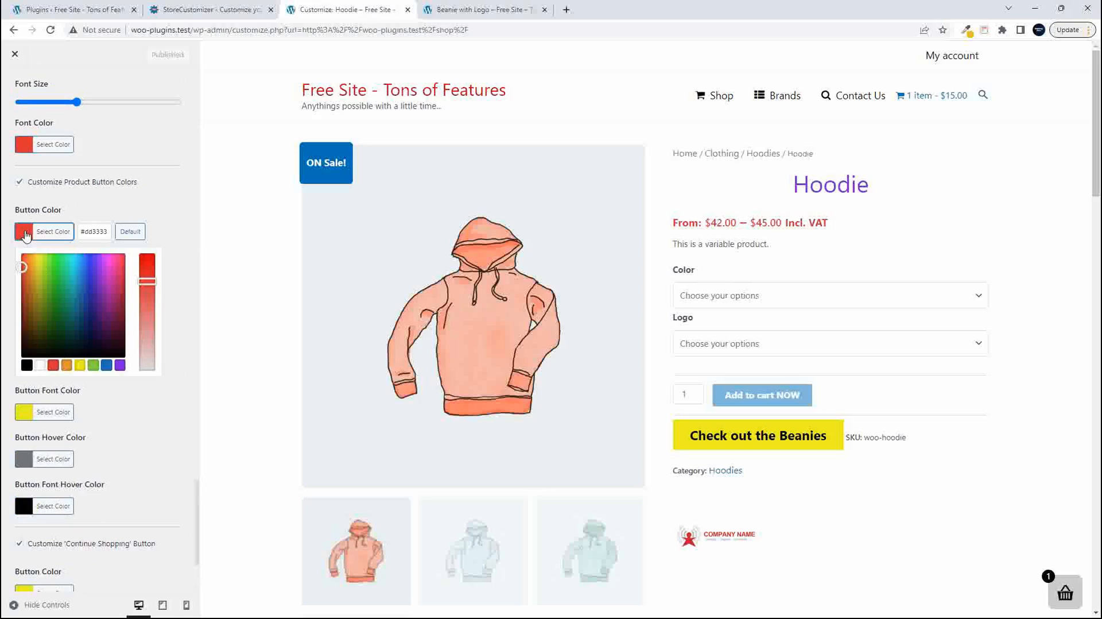
pyautogui.click(106, 364)
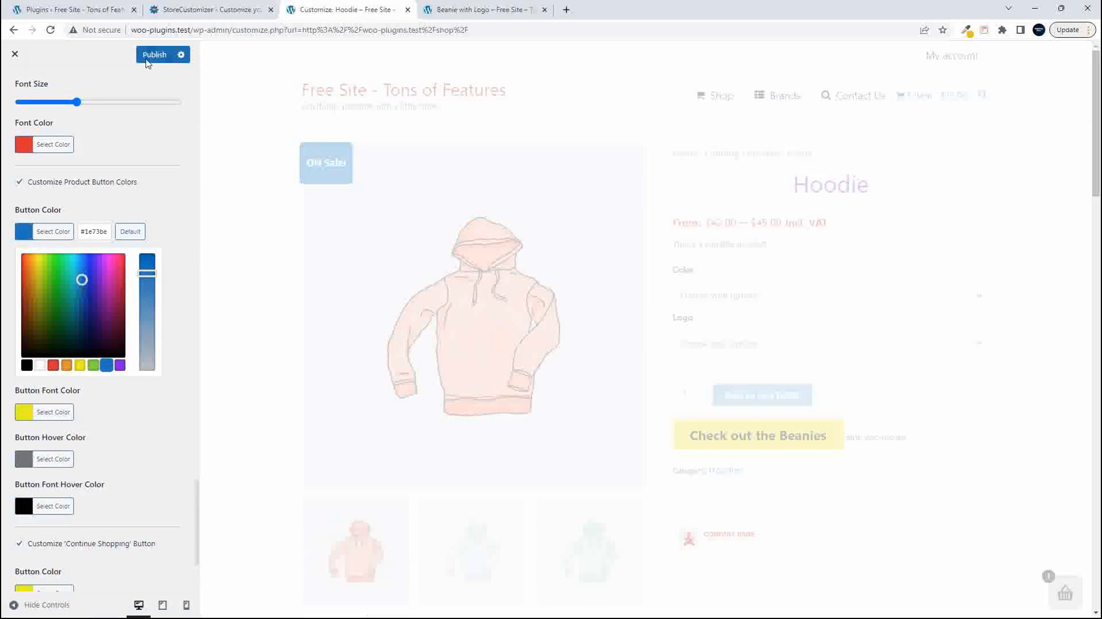
pyautogui.click(146, 58)
# - Reload the live Beanie with Logo page, check the 'Add to cart NOW' button's color, and return to the Customizer
pyautogui.click(480, 9)
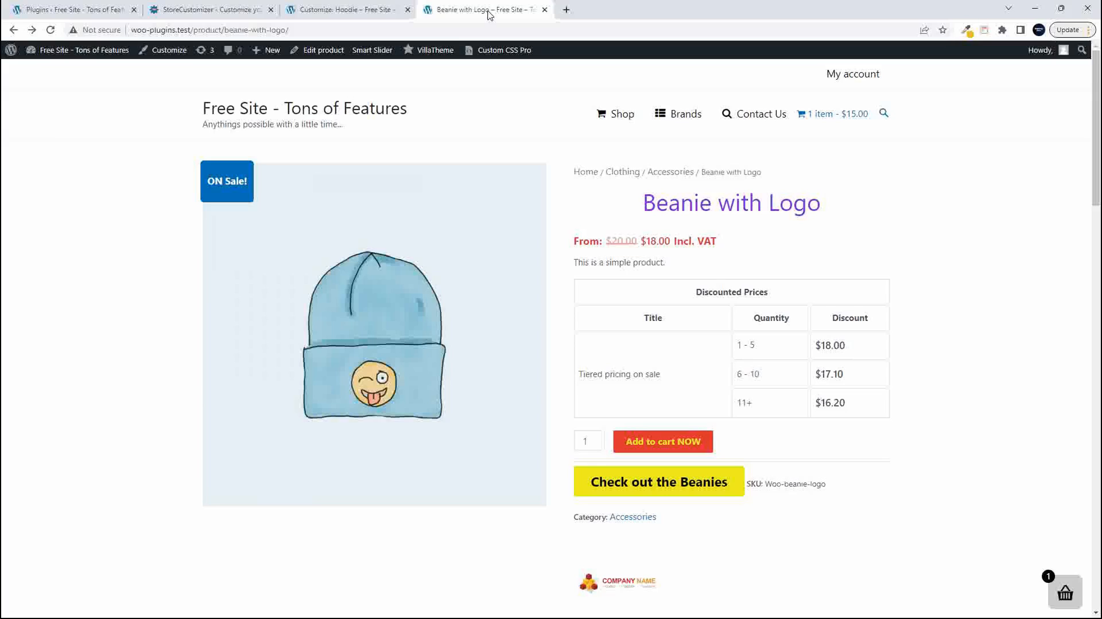
pyautogui.click(51, 31)
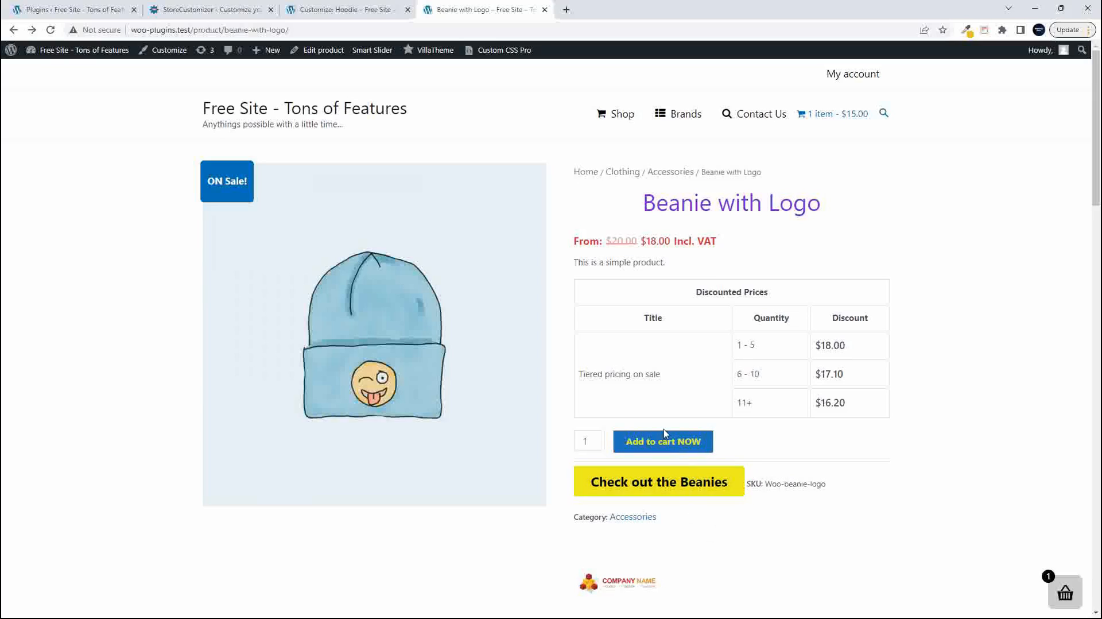
pyautogui.click(321, 10)
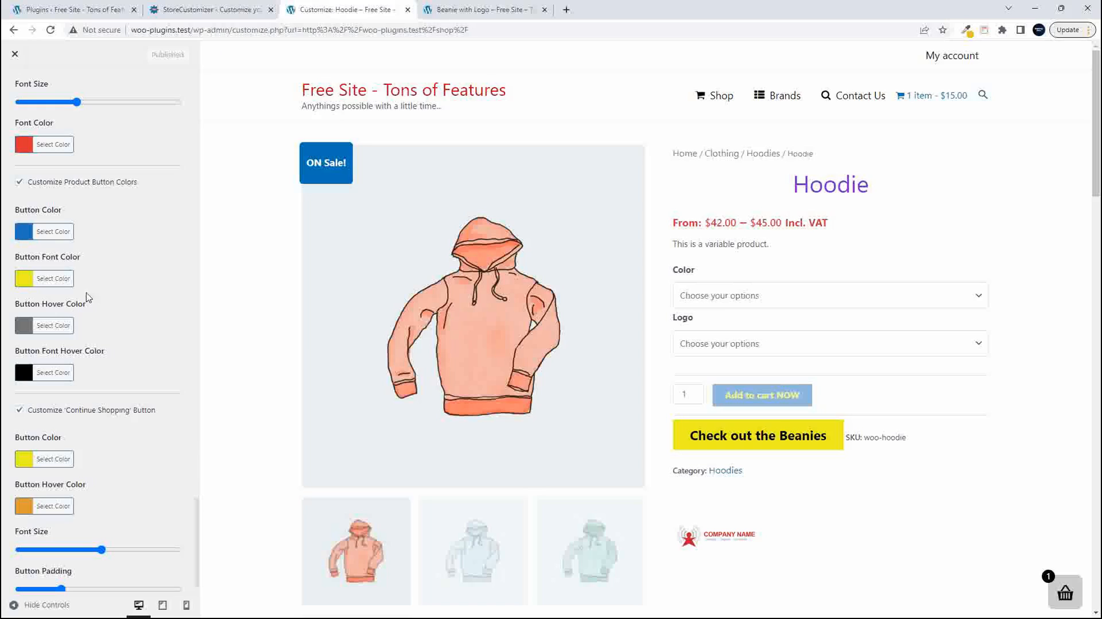
# - Leave the WooCommerce Product Page settings and open StoreCustomizer's Cart Page settings
pyautogui.scroll(-10, 99, 411)
pyautogui.scroll(10, 100, 413)
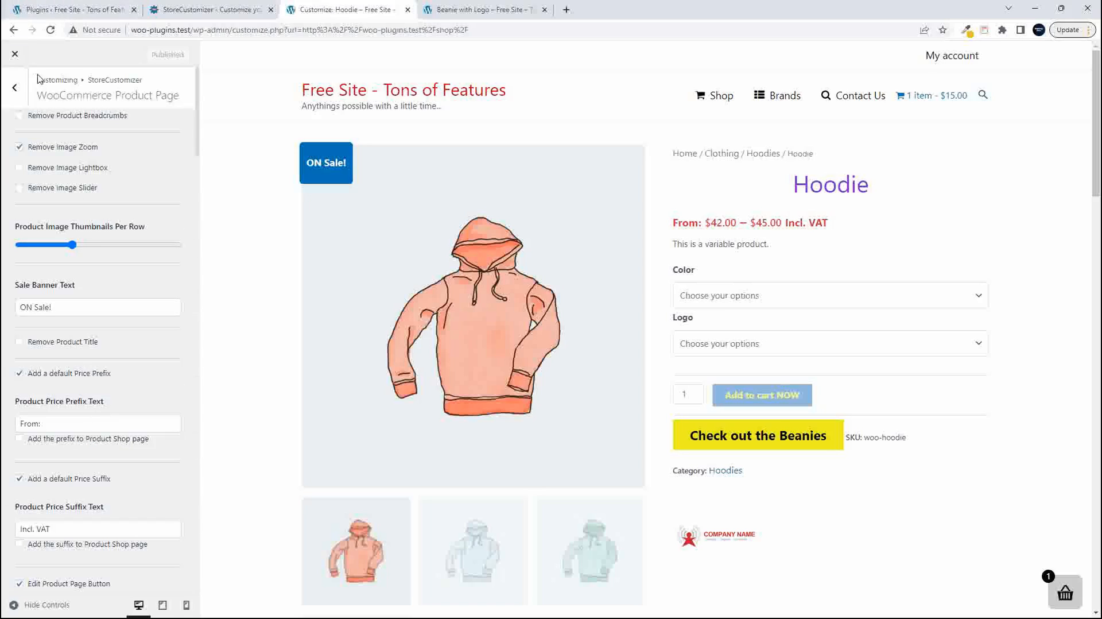
pyautogui.click(16, 89)
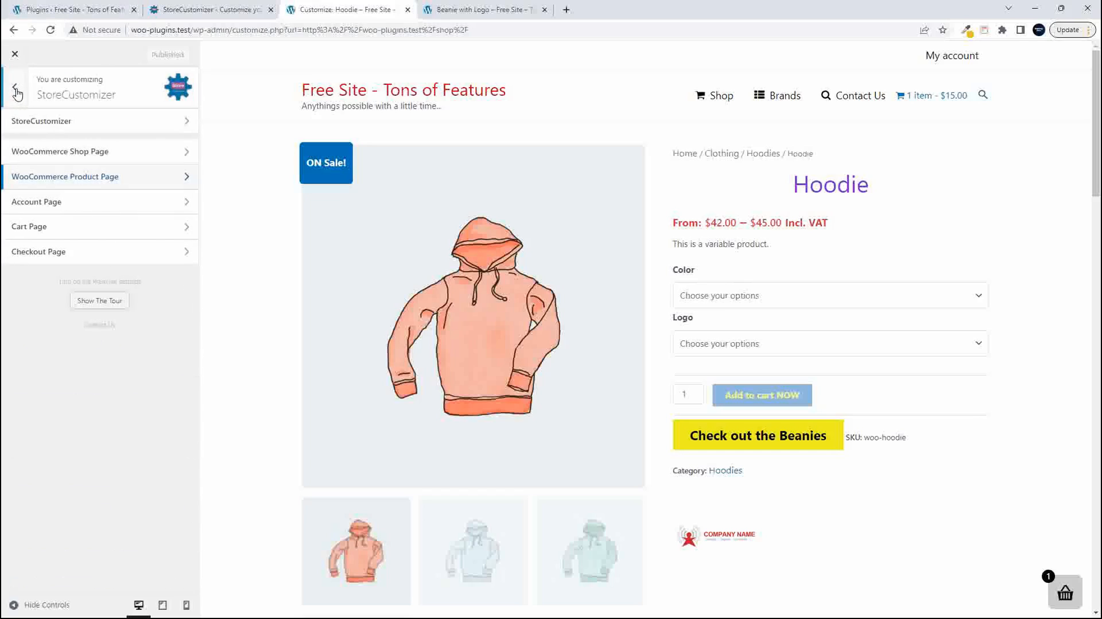
pyautogui.click(91, 239)
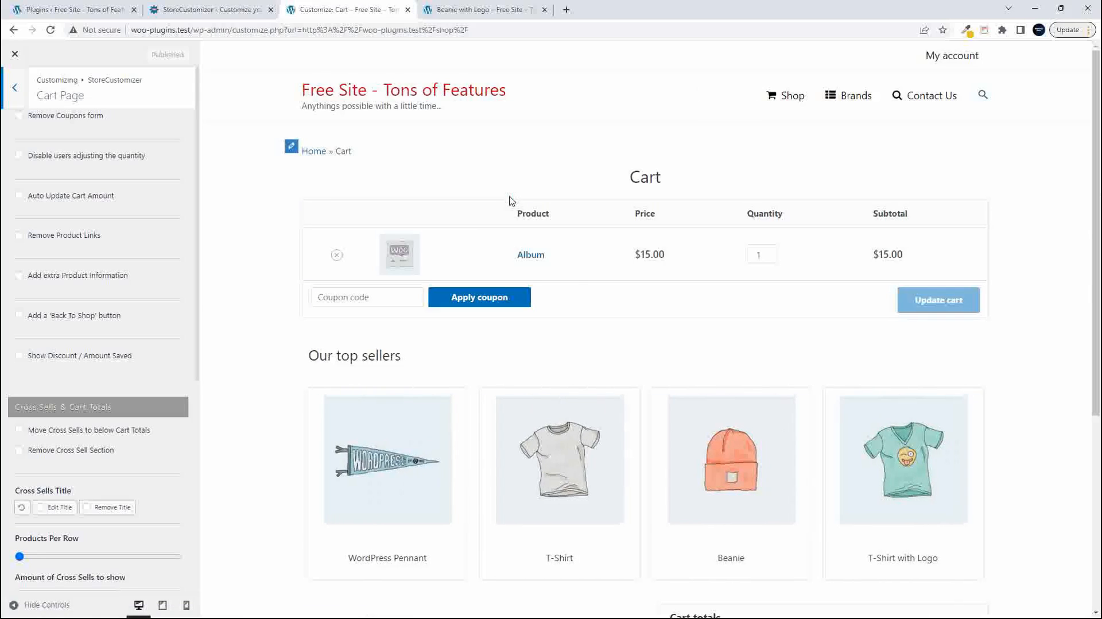
# - Remove the coupons form and product links from the cart, and disable users adjusting the quantity
pyautogui.click(18, 120)
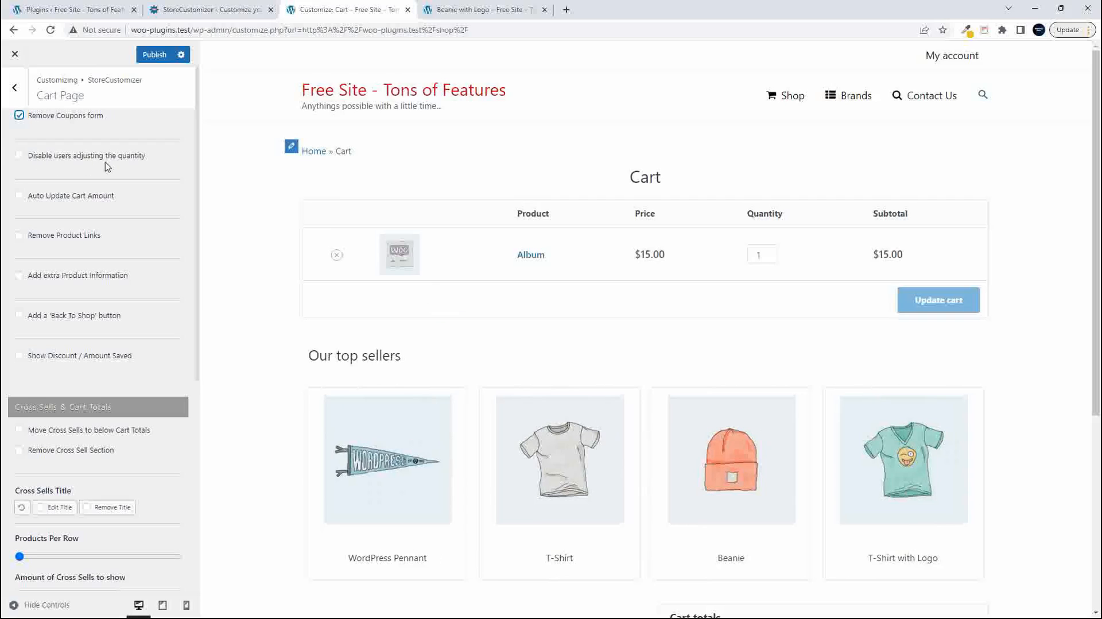
pyautogui.click(19, 155)
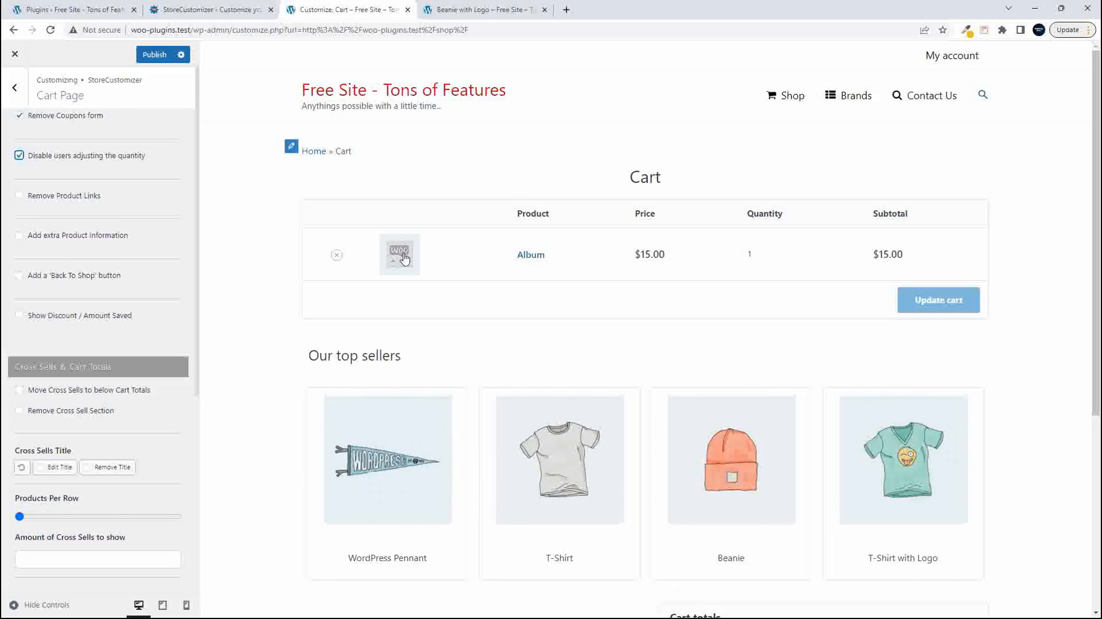
pyautogui.click(19, 196)
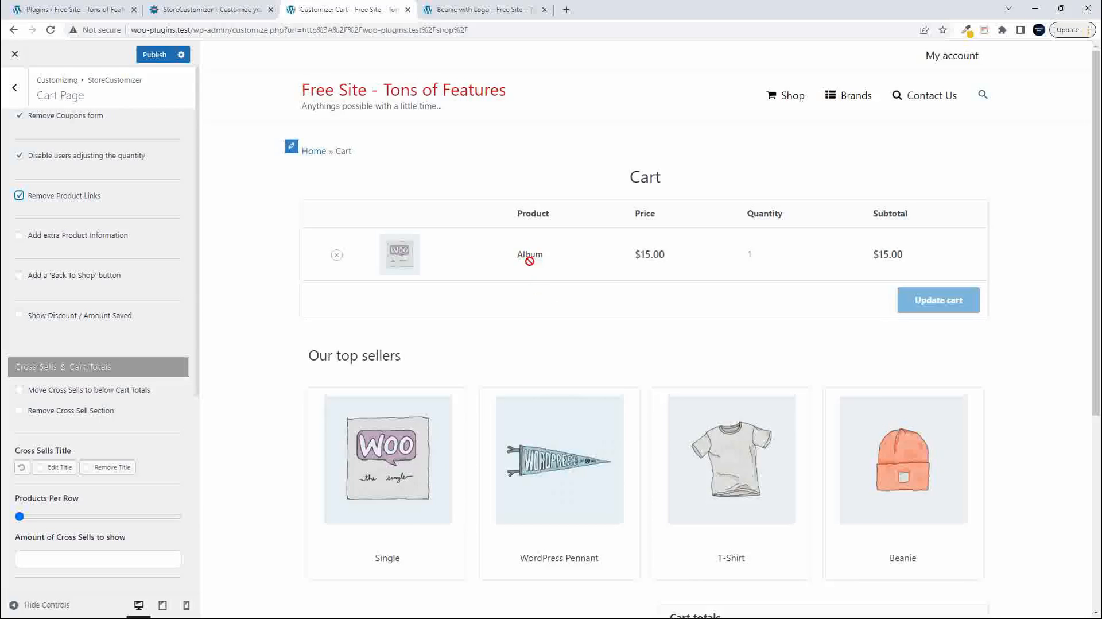
# - Add extra product information to the cart, showing product categories, the users' selected variations and product stock
pyautogui.click(20, 236)
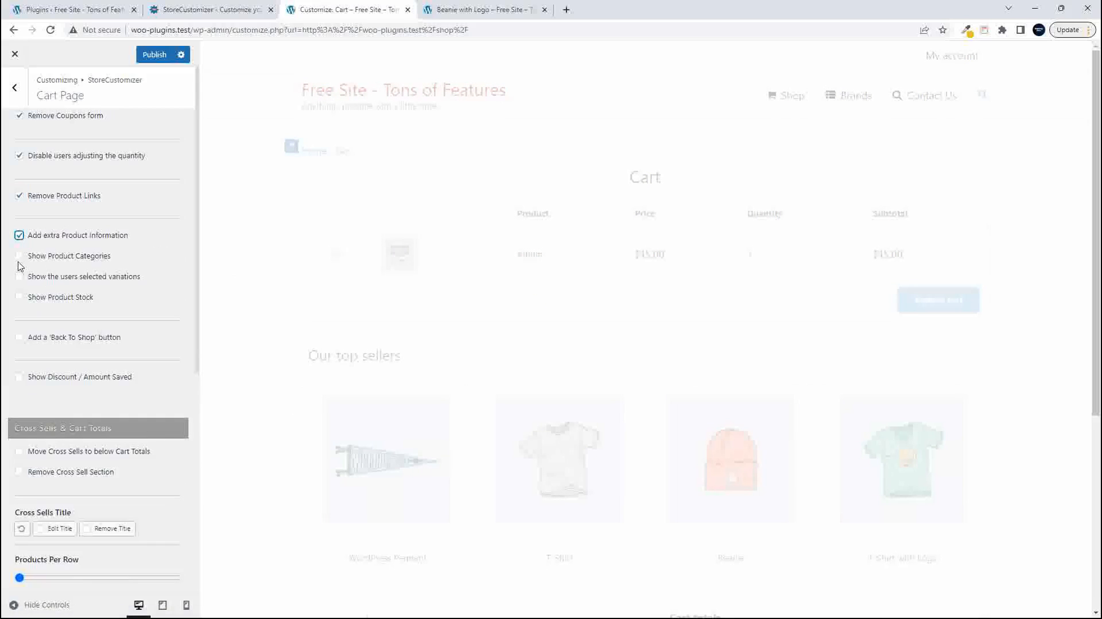
pyautogui.click(19, 257)
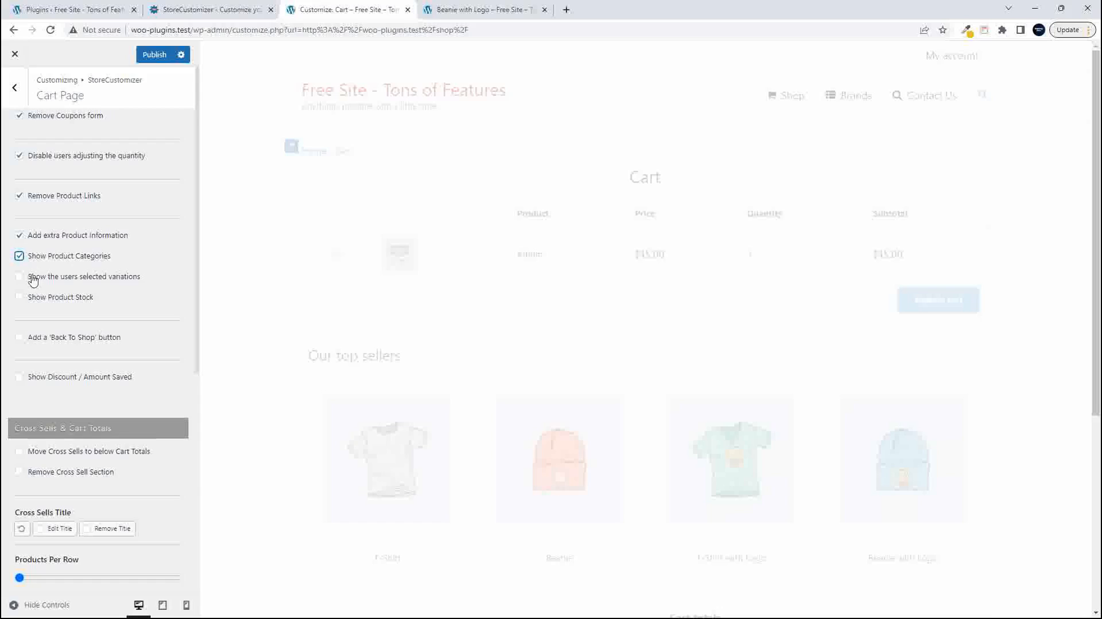
pyautogui.click(19, 298)
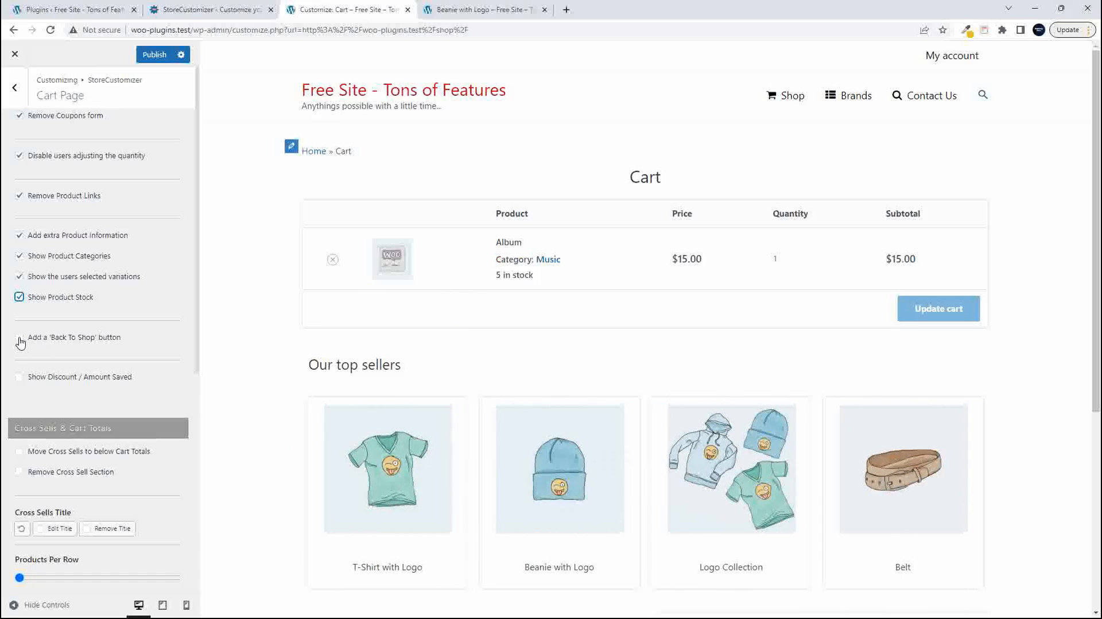
# - Add a 'Back To Shop' button to the cart and check it under the cart totals in the preview
pyautogui.click(20, 340)
pyautogui.scroll(-3, 129, 360)
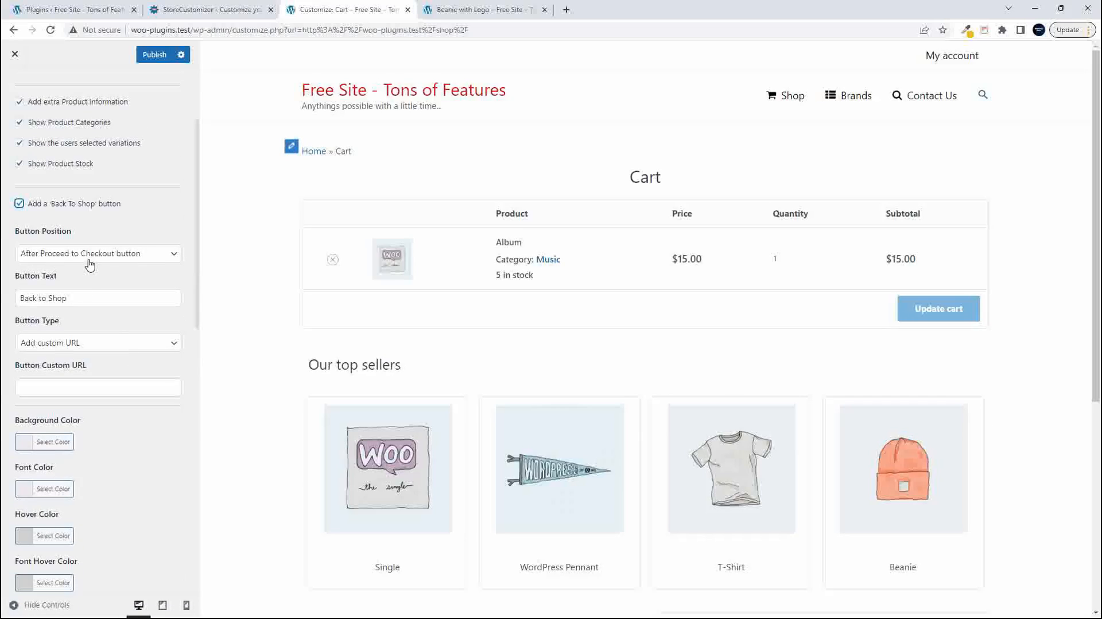
pyautogui.scroll(-5, 550, 413)
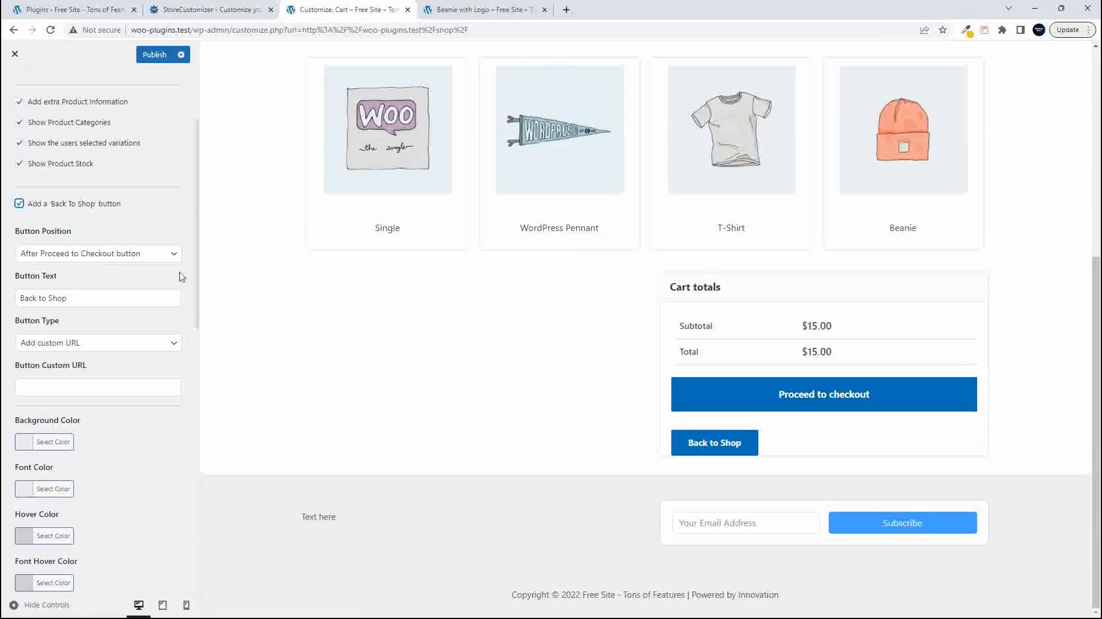
# - Try the 'Back To Shop' button position Next to Cart Table Coupon, check the preview, and change it to Before Cart Table
pyautogui.click(168, 257)
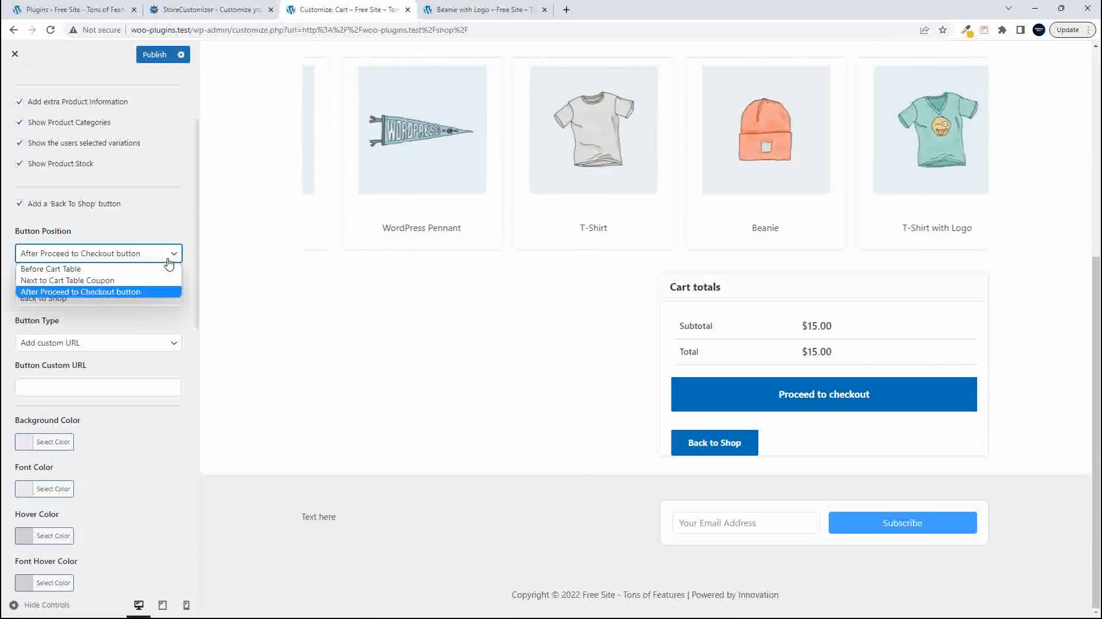
pyautogui.click(138, 281)
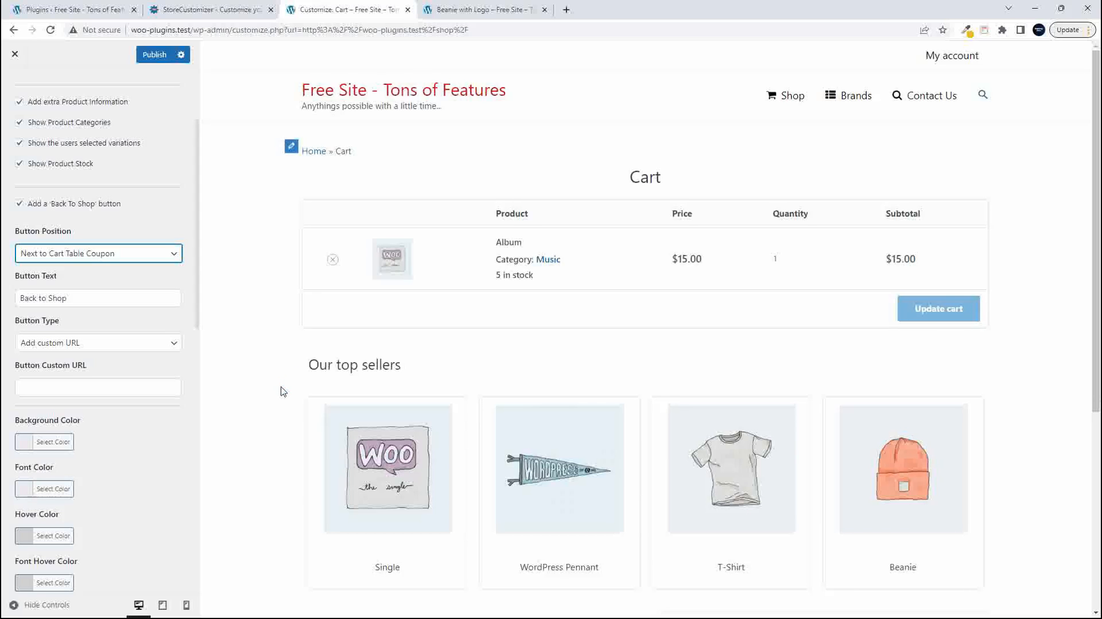
pyautogui.scroll(-5, 281, 391)
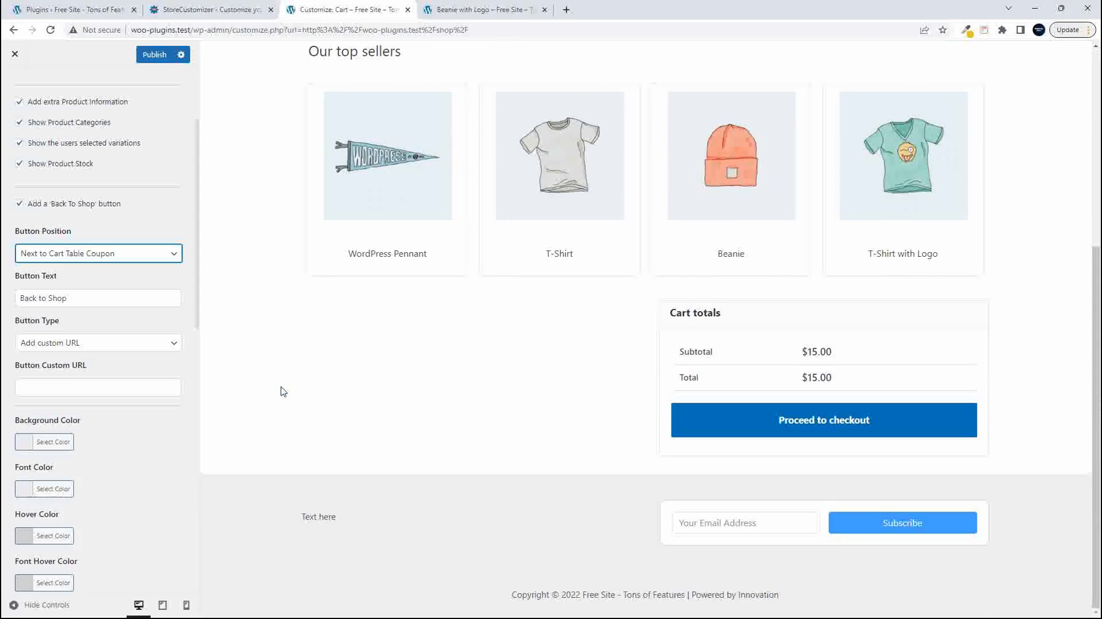
pyautogui.scroll(5, 281, 392)
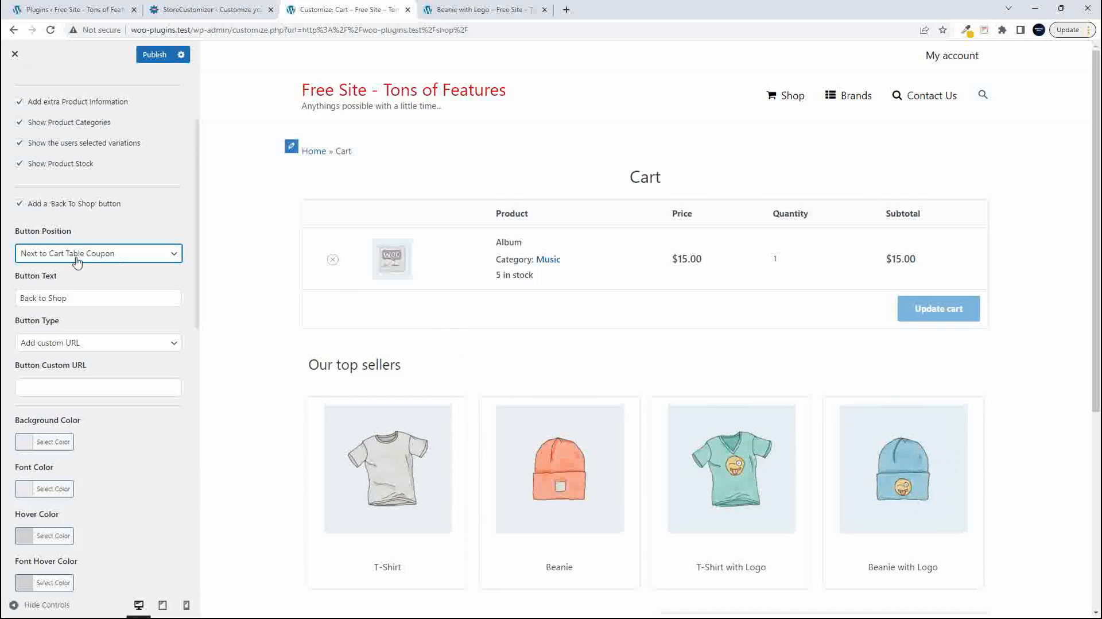
pyautogui.click(102, 262)
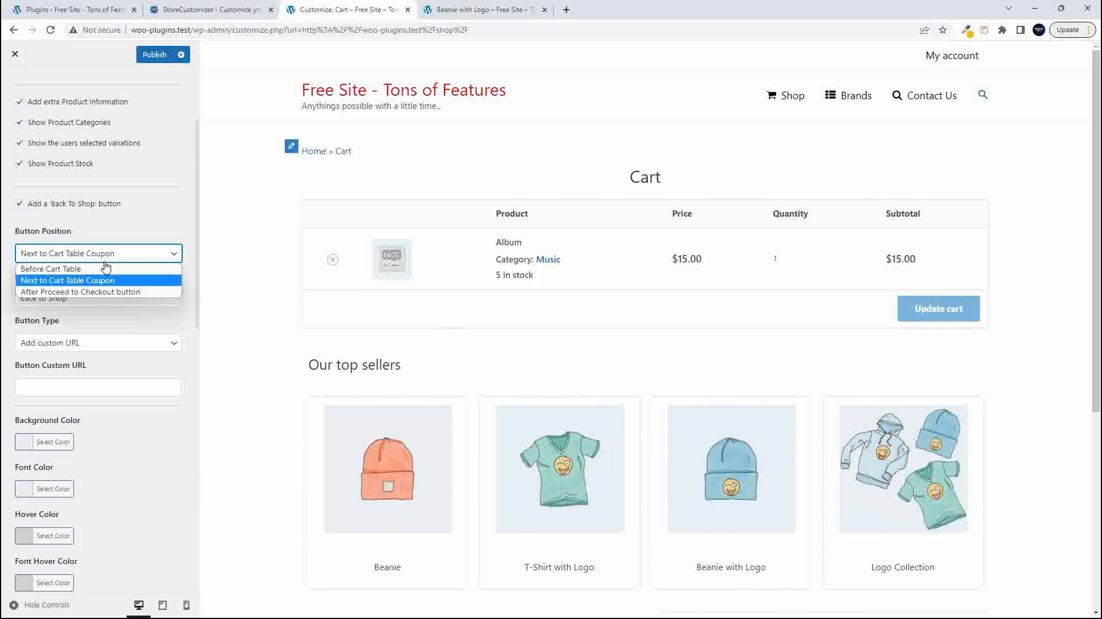
pyautogui.click(104, 269)
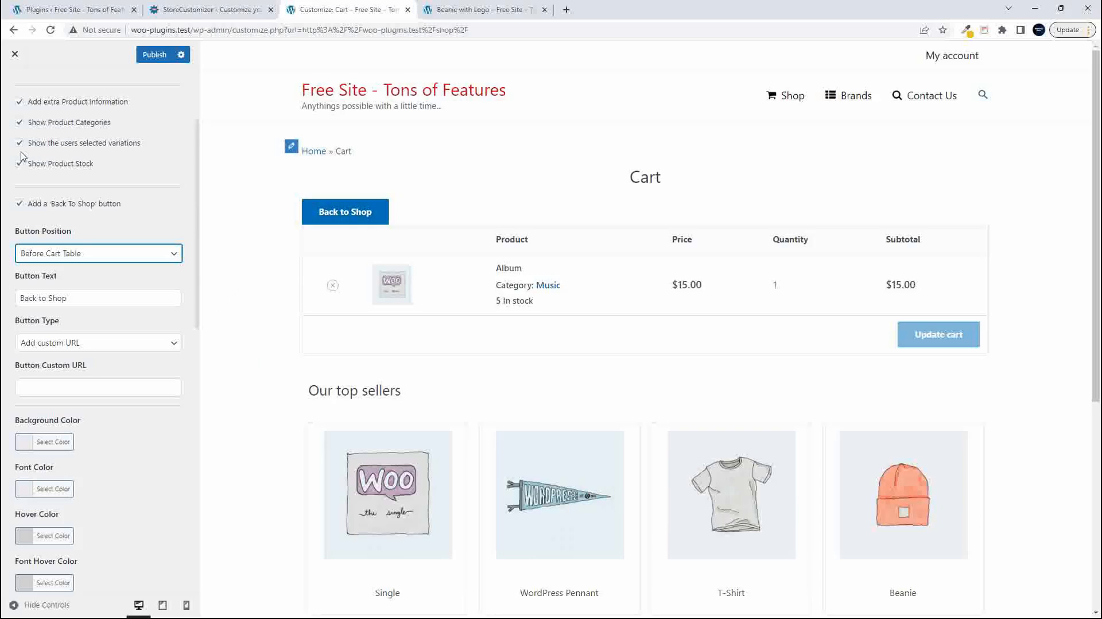
# - Restore the coupons form in the cart and set the 'Back To Shop' button position to Next to Cart Table Coupon
pyautogui.scroll(3, 65, 148)
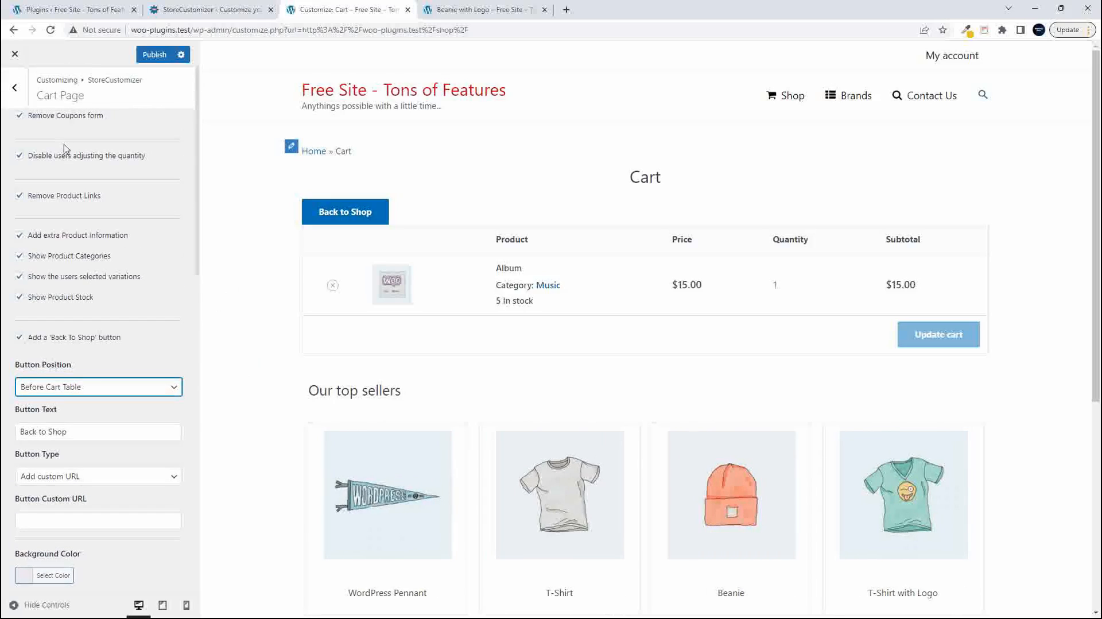
pyautogui.click(20, 117)
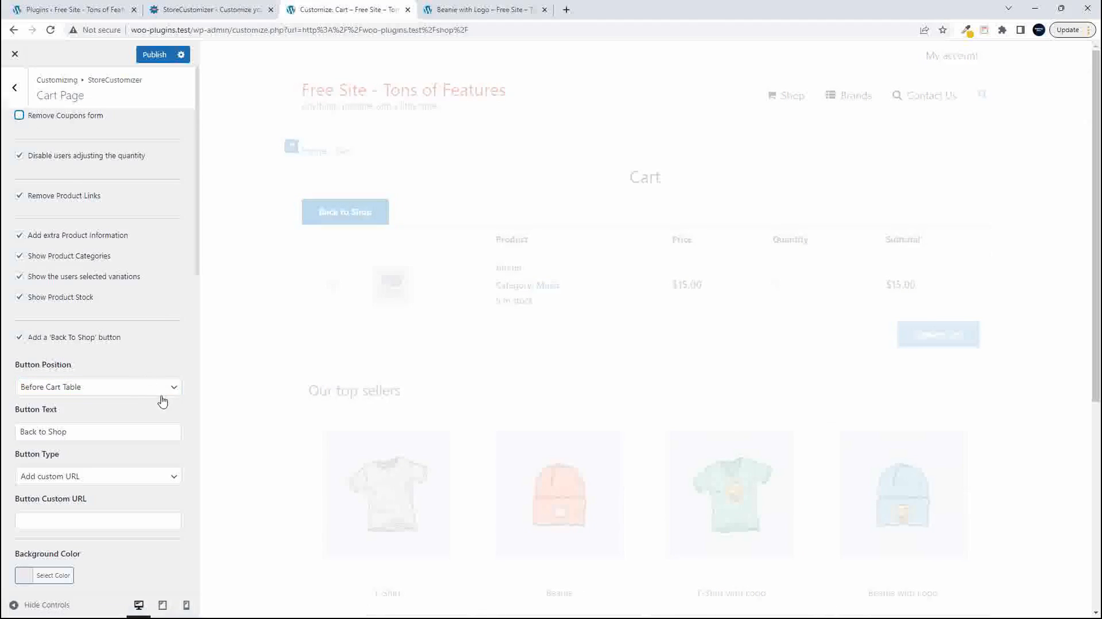
pyautogui.scroll(-2, 155, 394)
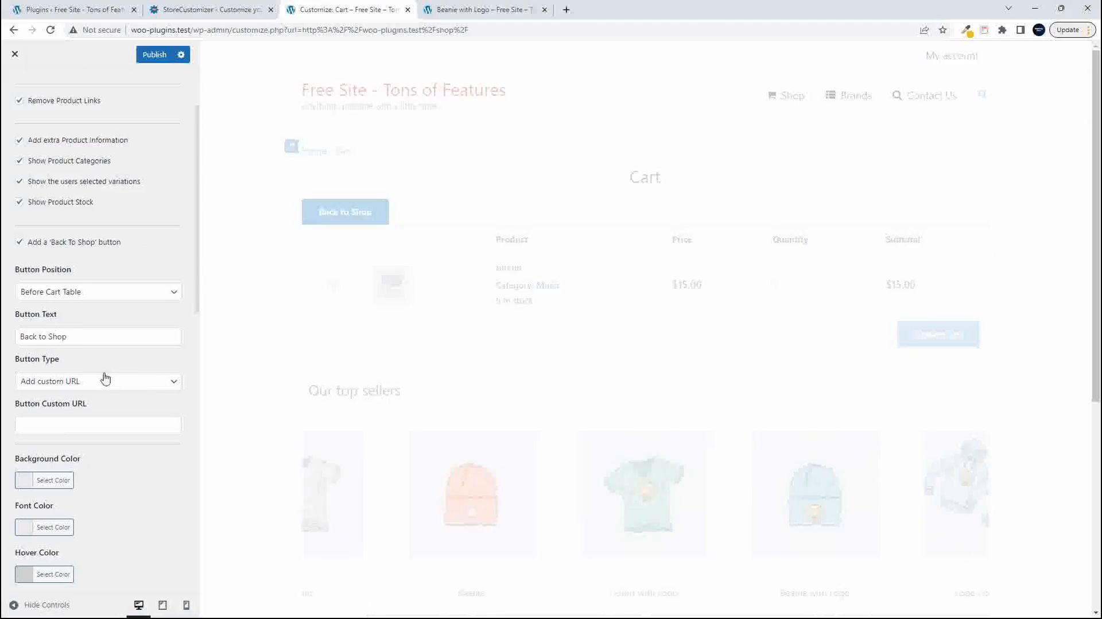
pyautogui.click(107, 294)
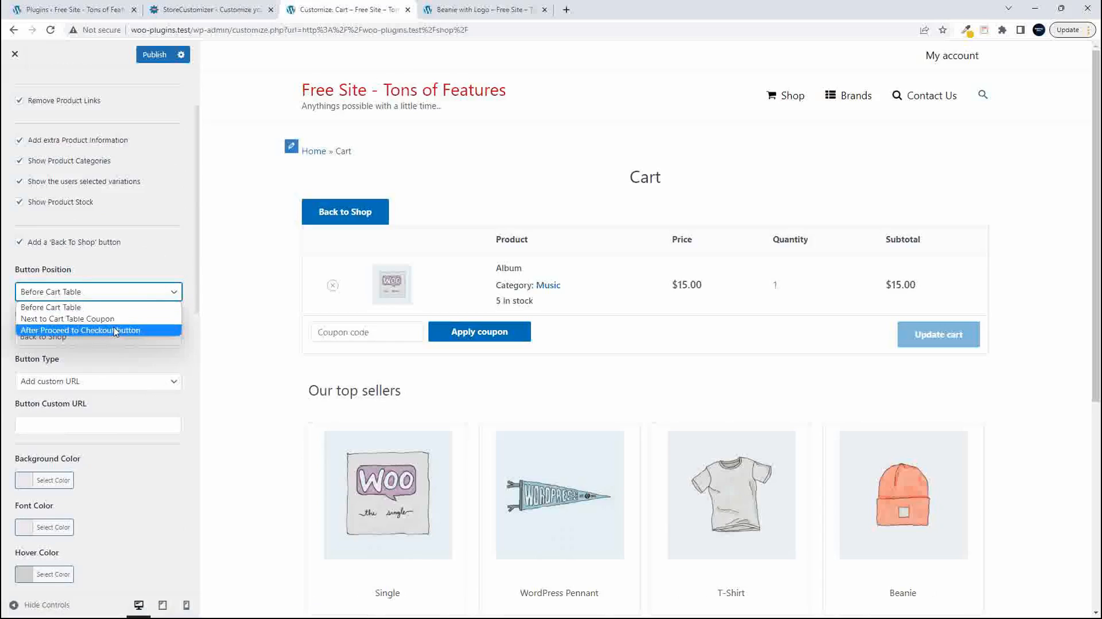
pyautogui.click(117, 322)
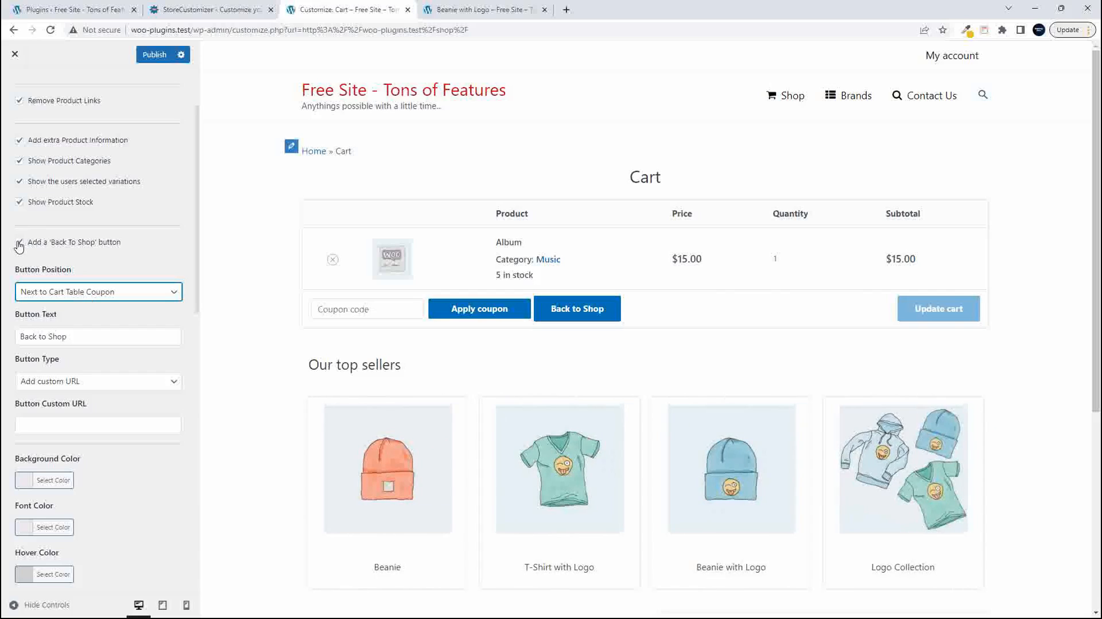
# - Check the Button Type choices, keeping Add custom URL, and turn off the 'Back To Shop' button
pyautogui.click(82, 385)
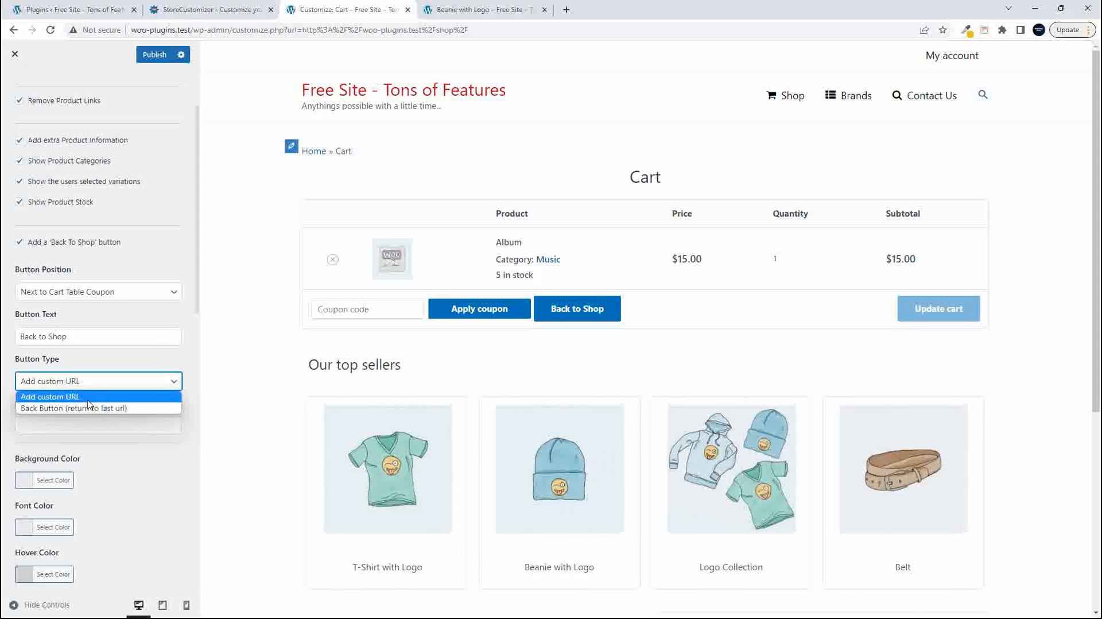
pyautogui.click(113, 382)
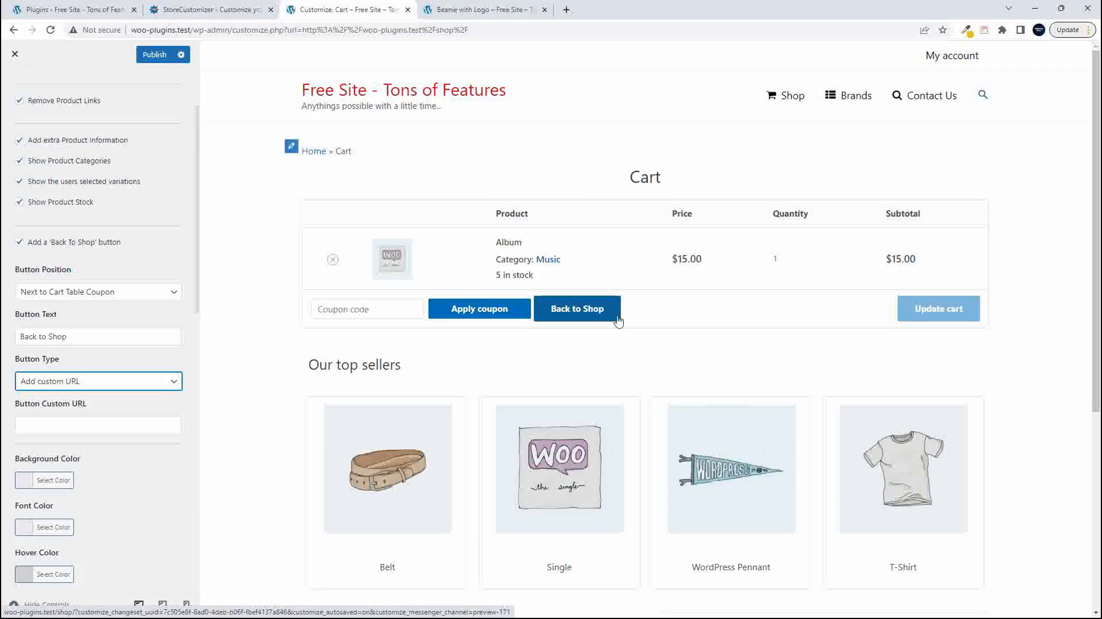
pyautogui.click(20, 243)
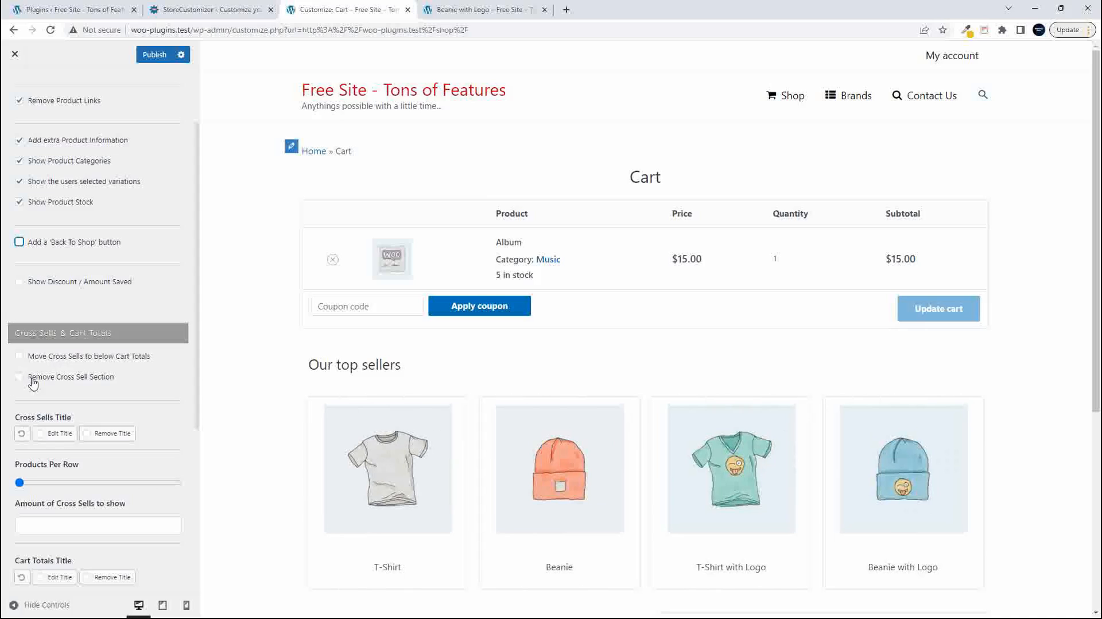
# - Move the cross sells to below the cart totals
pyautogui.click(20, 358)
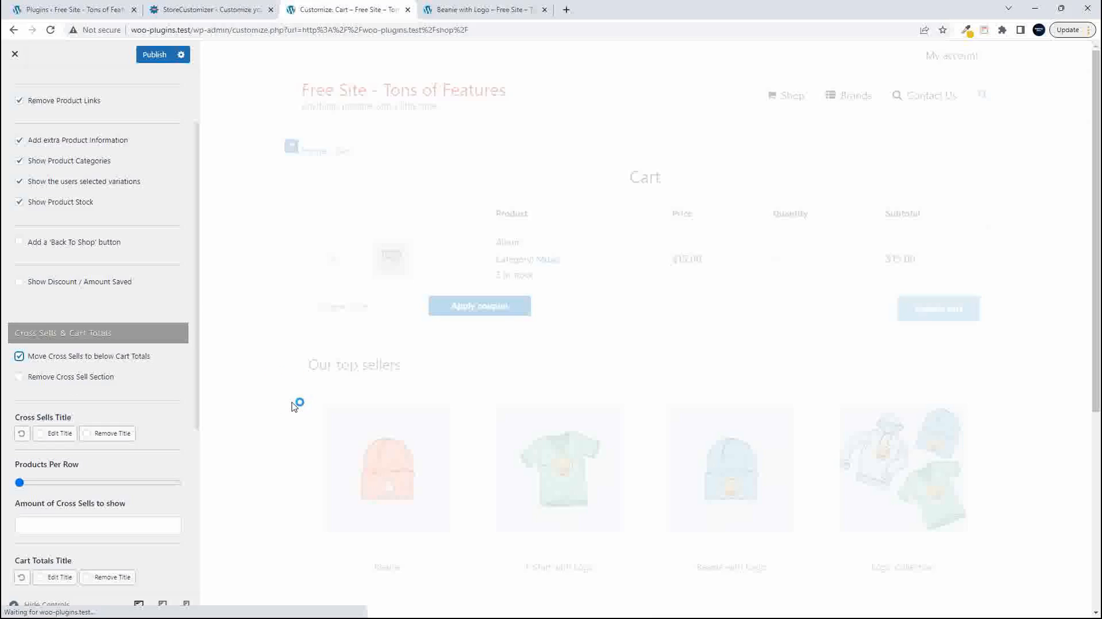
# - Check the cross sells' placement in the cart preview and turn off moving them below the cart totals
pyautogui.scroll(-3, 276, 404)
pyautogui.scroll(1, 279, 404)
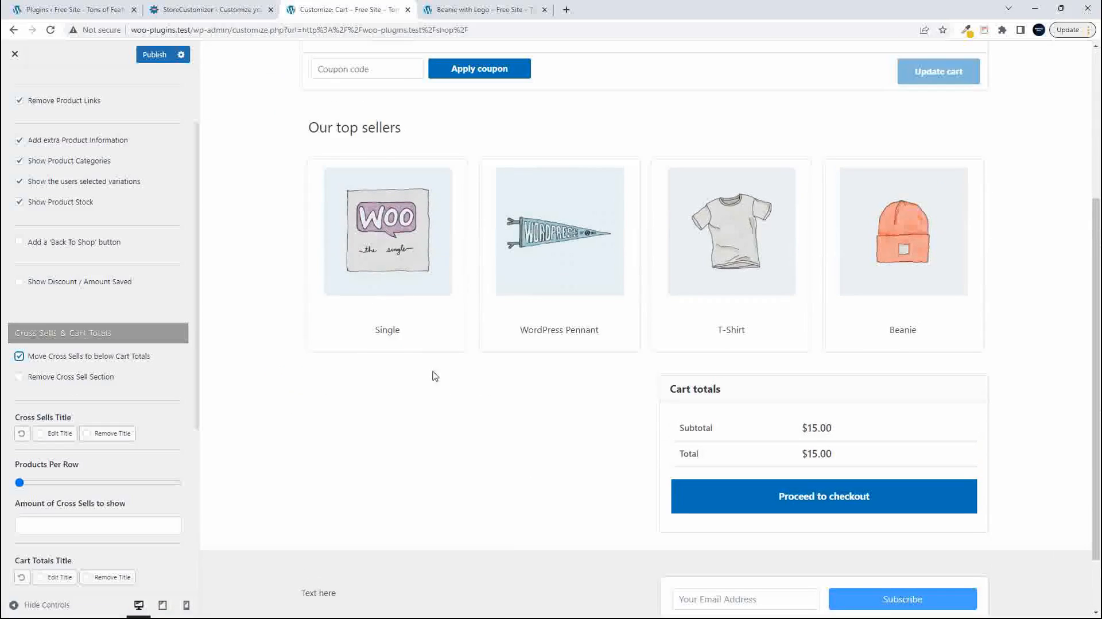
pyautogui.scroll(4, 282, 390)
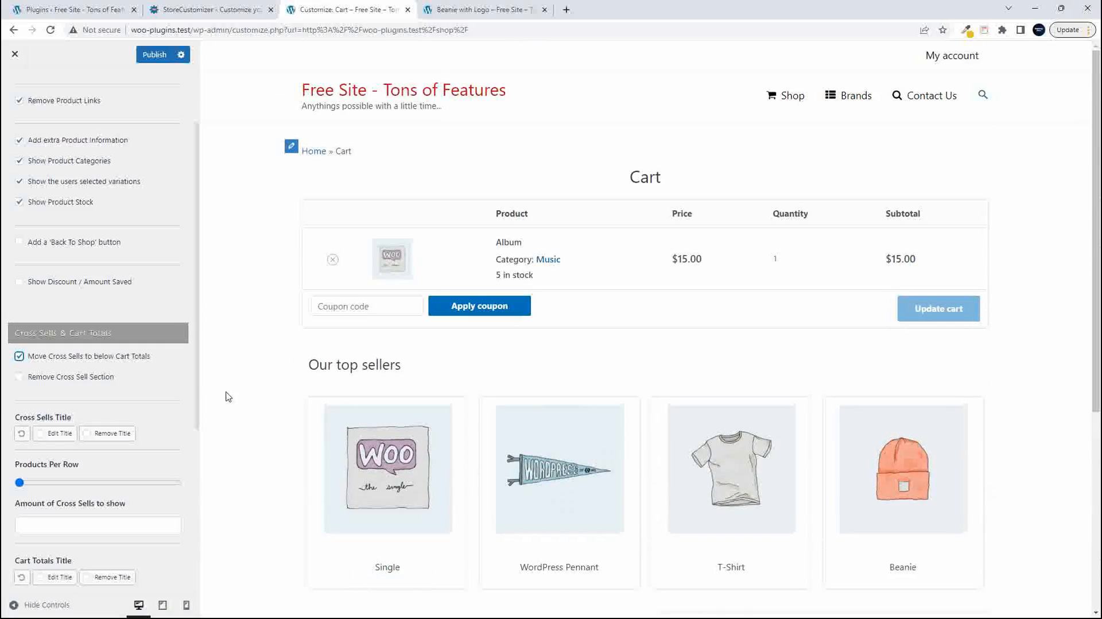
pyautogui.click(19, 356)
# - Enable editing of the Cart Totals title and change it to "Cart total"
pyautogui.scroll(-3, 116, 418)
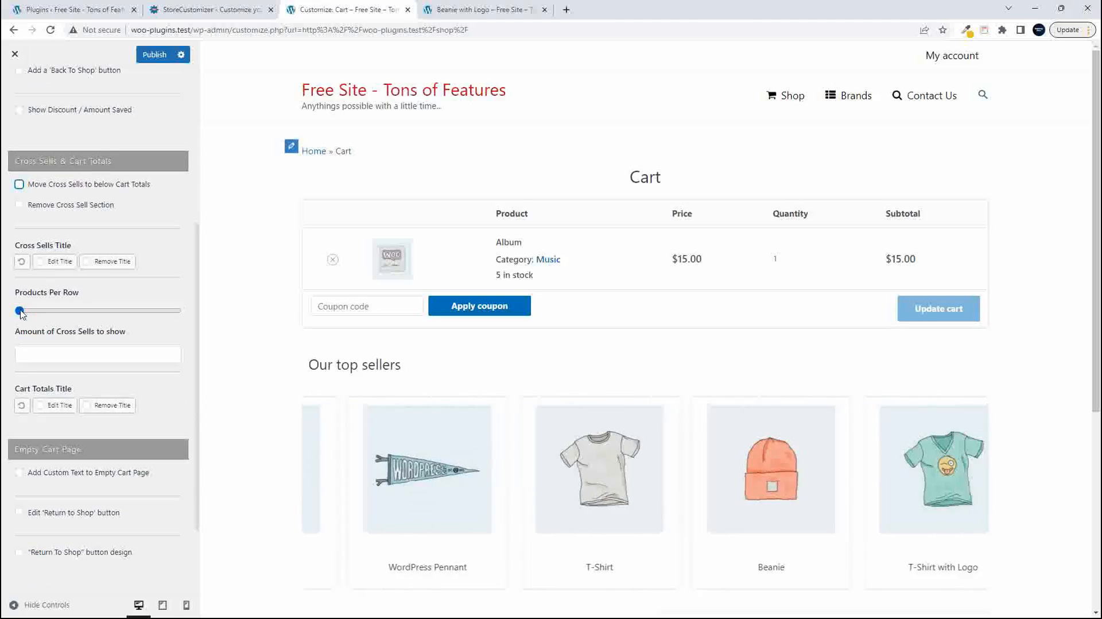
pyautogui.scroll(-2, 63, 341)
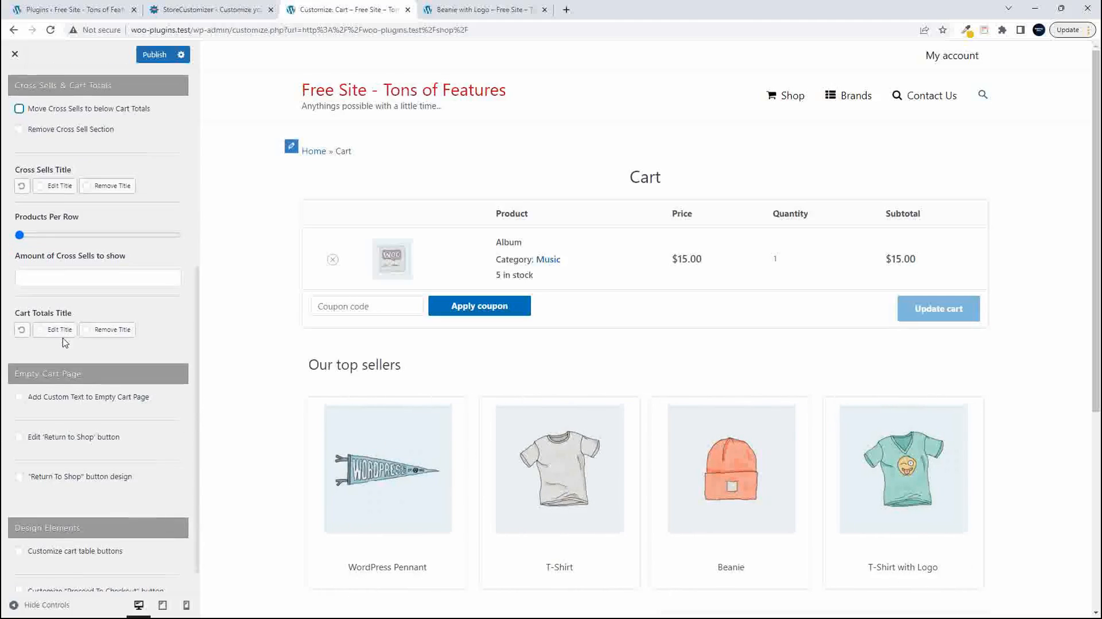
pyautogui.scroll(-1, 86, 296)
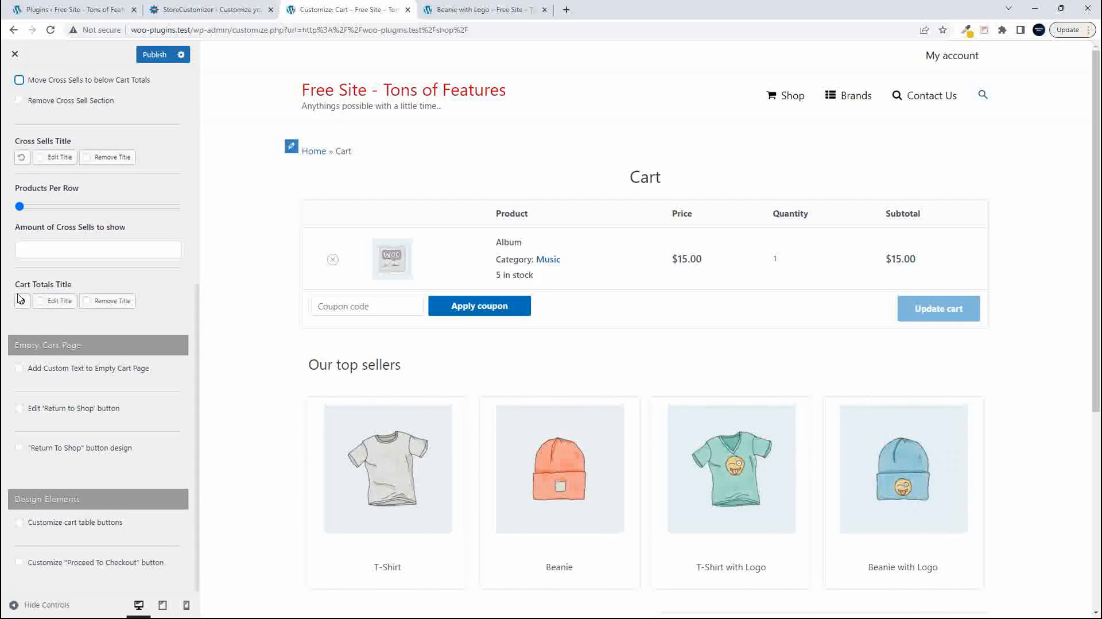
pyautogui.click(51, 302)
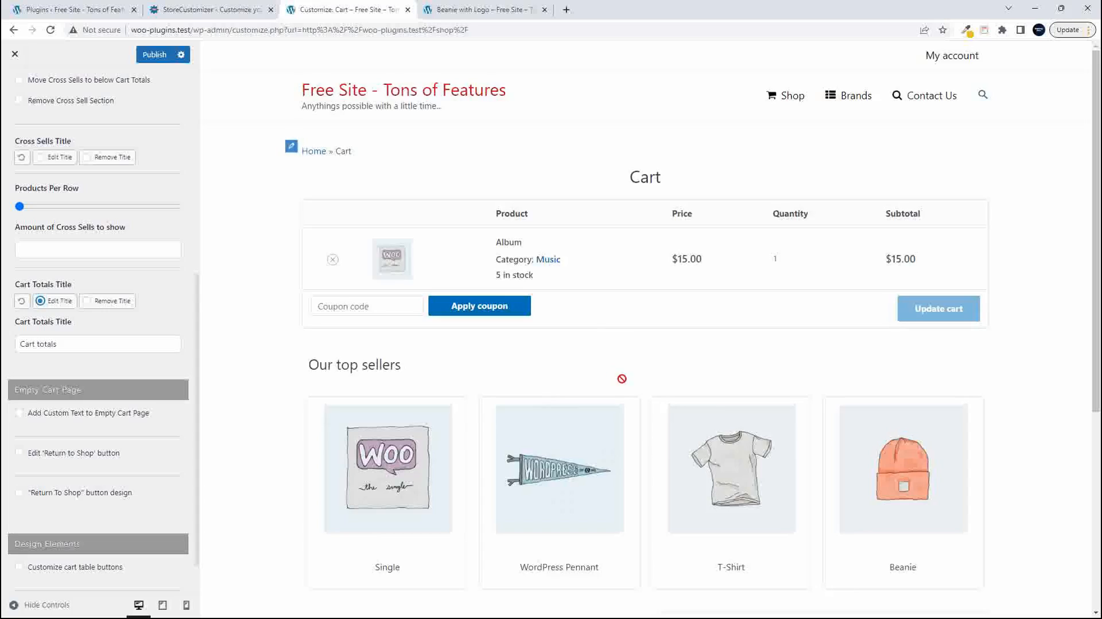
pyautogui.scroll(-5, 631, 381)
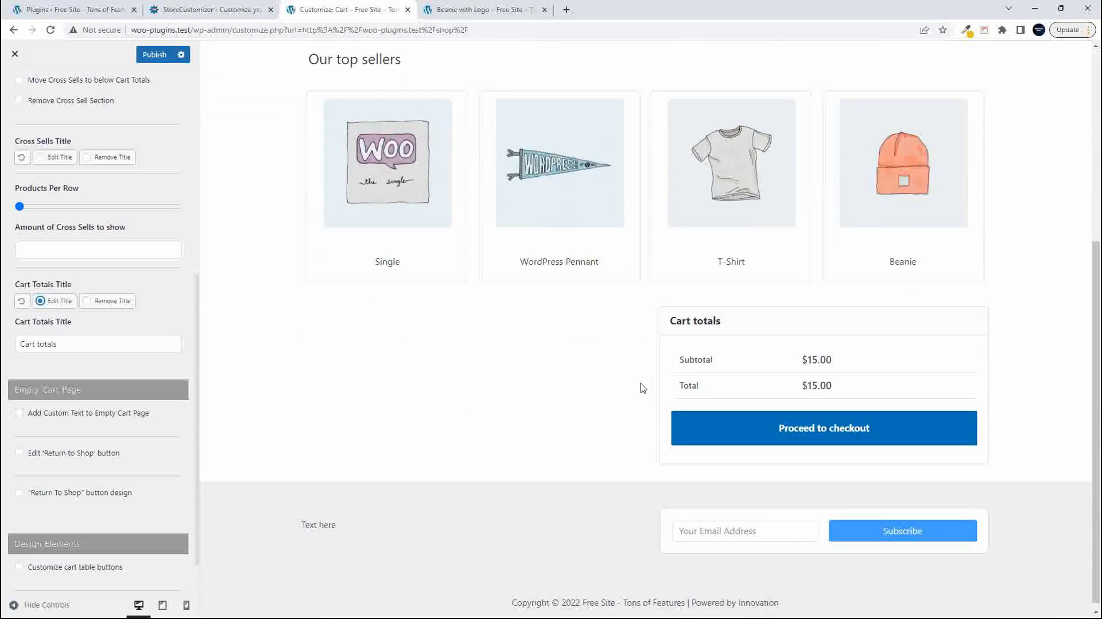
pyautogui.click(78, 344)
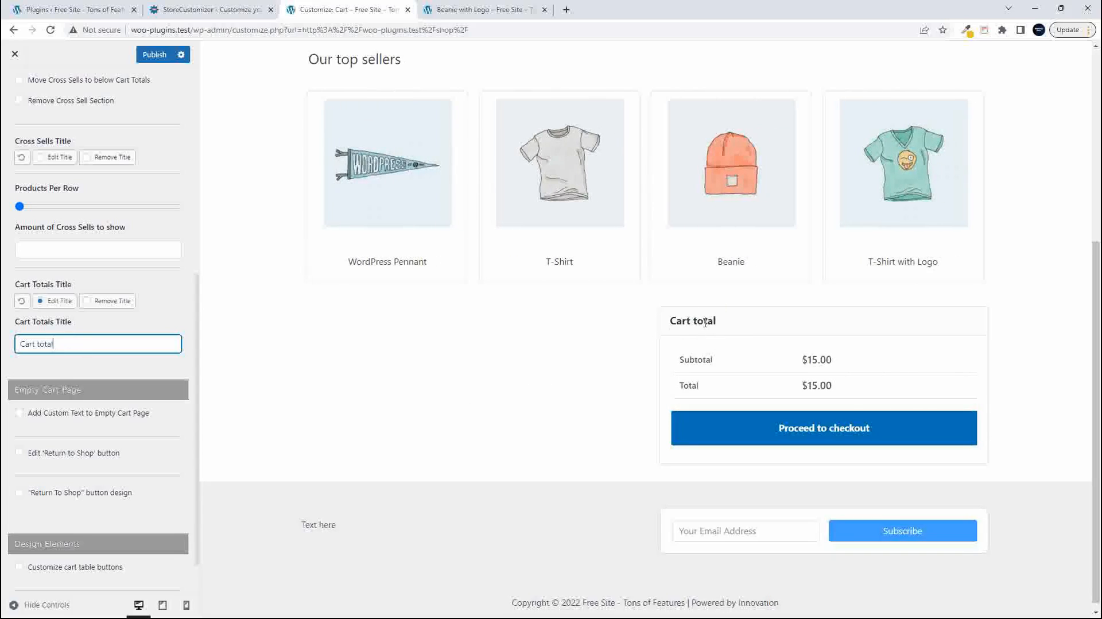
# - Remove the Album from the cart in the preview to show the empty cart page
pyautogui.scroll(-1, 83, 397)
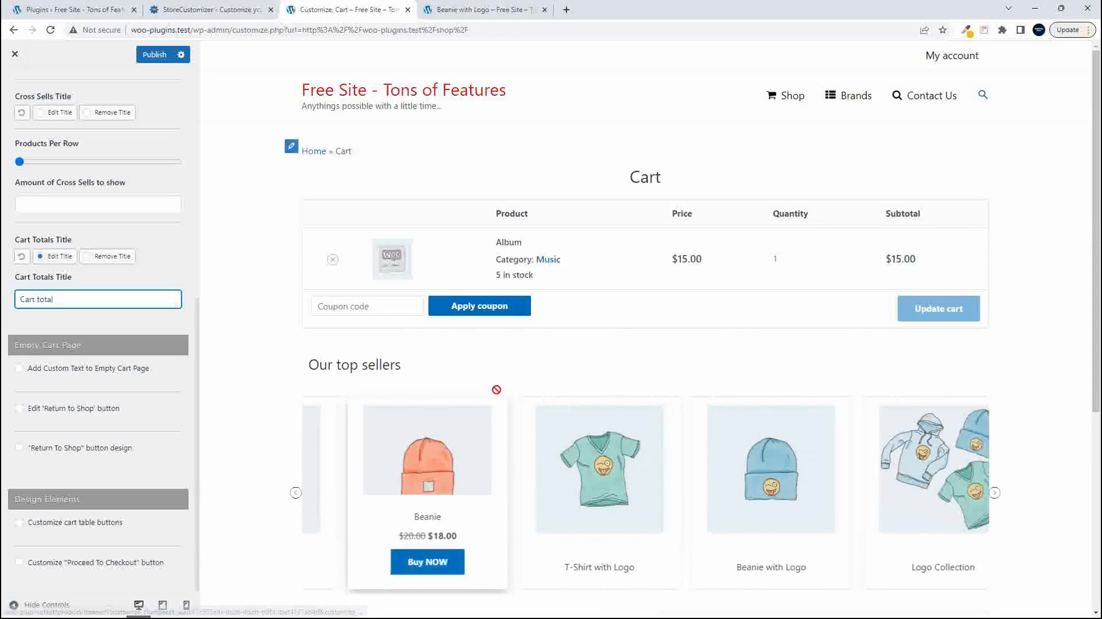
pyautogui.click(334, 262)
pyautogui.click(334, 263)
# - Turn on custom text for the empty cart page and publish the change
pyautogui.scroll(1, 128, 413)
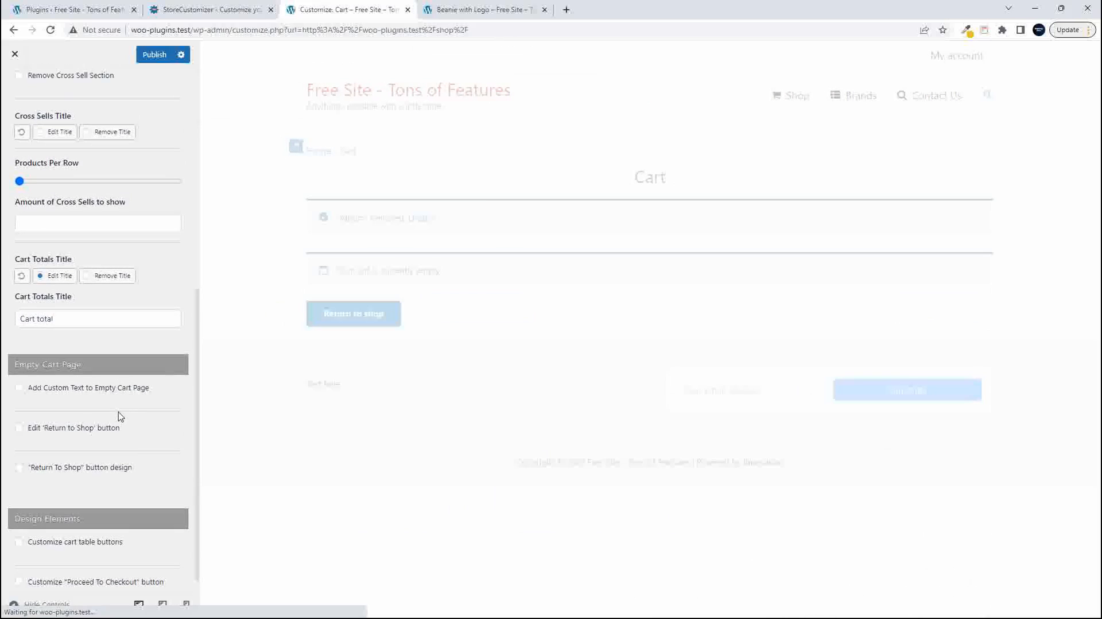
pyautogui.click(20, 389)
pyautogui.click(88, 445)
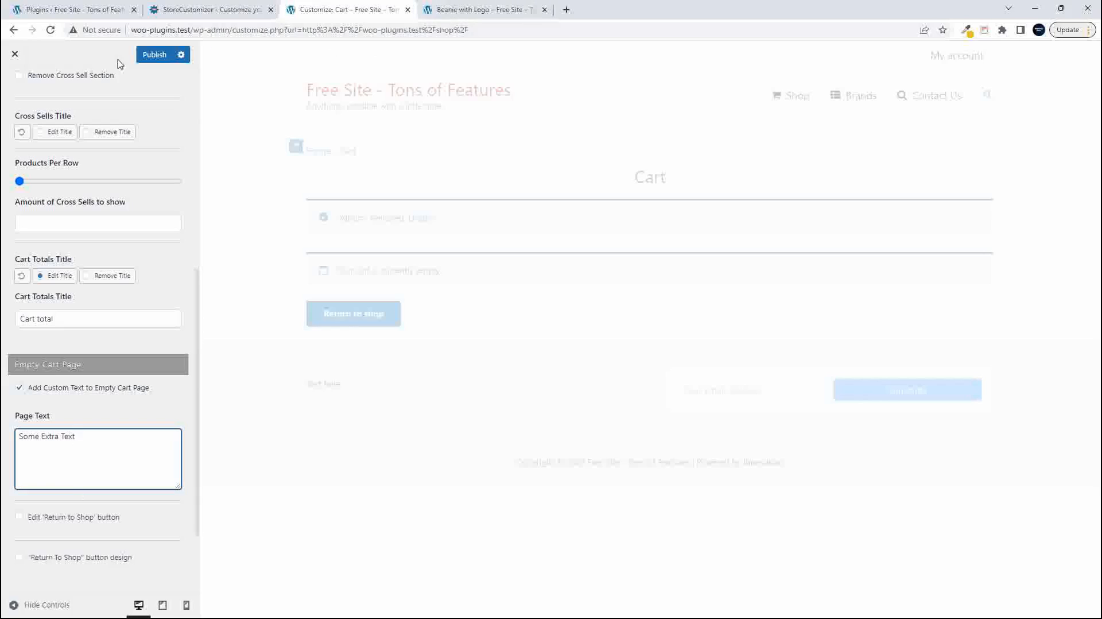
pyautogui.click(151, 55)
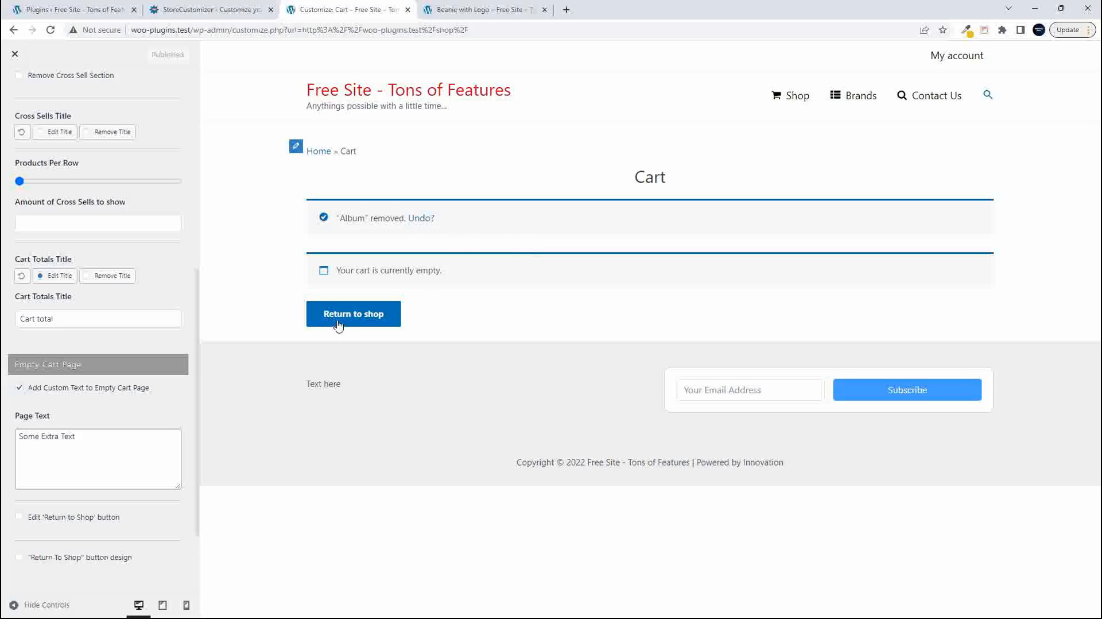
# - Extend the empty cart page text to "Some Extra Text to go here"
pyautogui.click(103, 438)
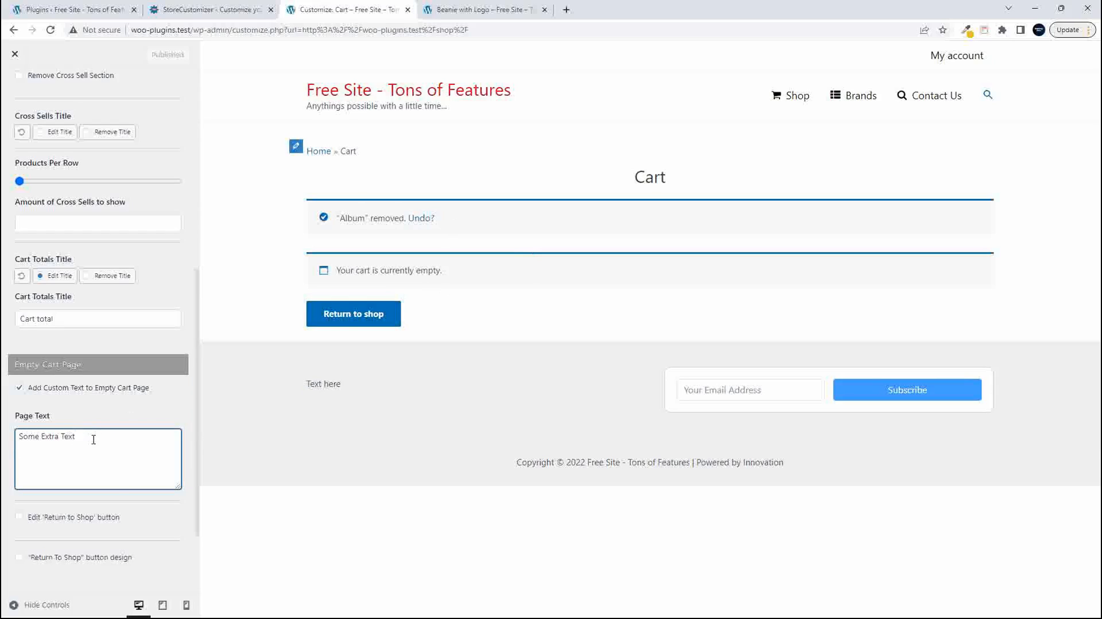
pyautogui.write('g')
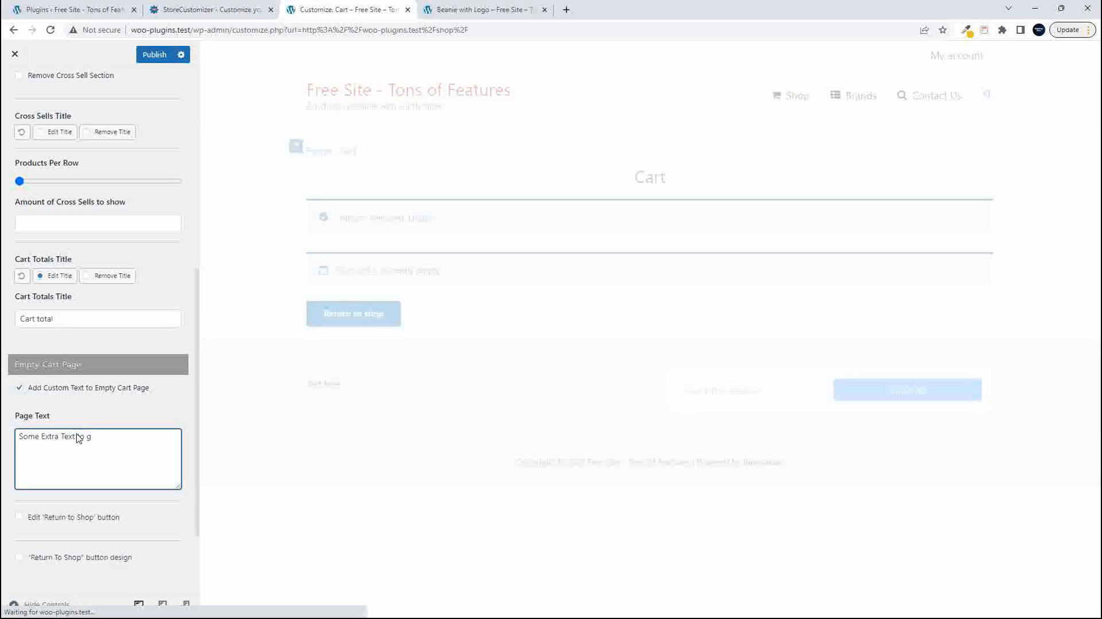
pyautogui.write('p o here')
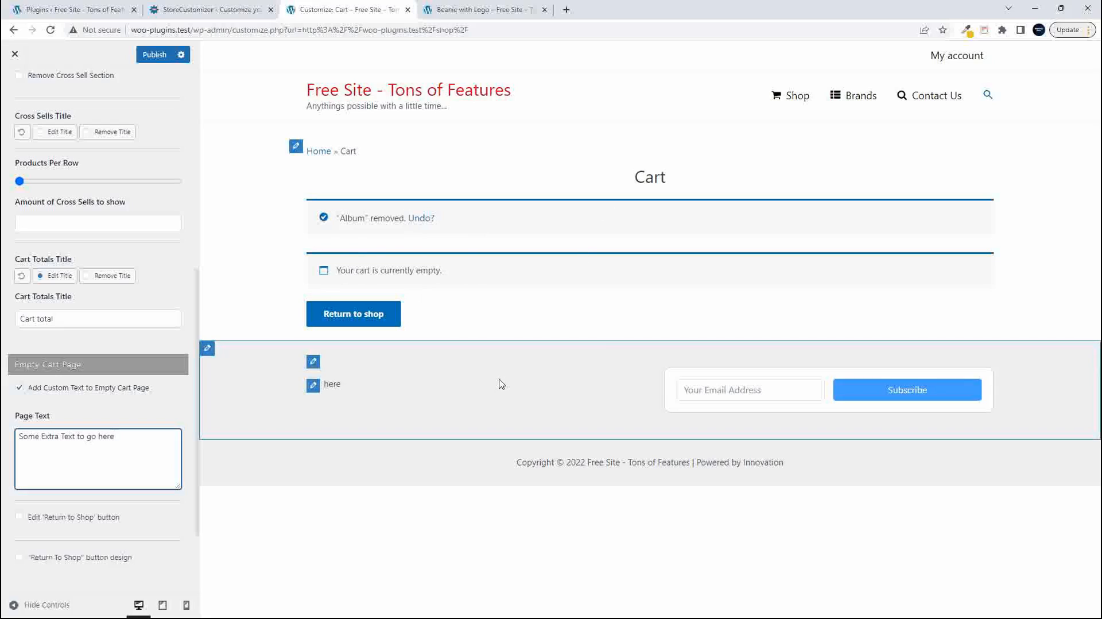
# - Enable editing of the 'Return to Shop' button, set its text to "Add something" and link it to the Shop page
pyautogui.scroll(-2, 107, 450)
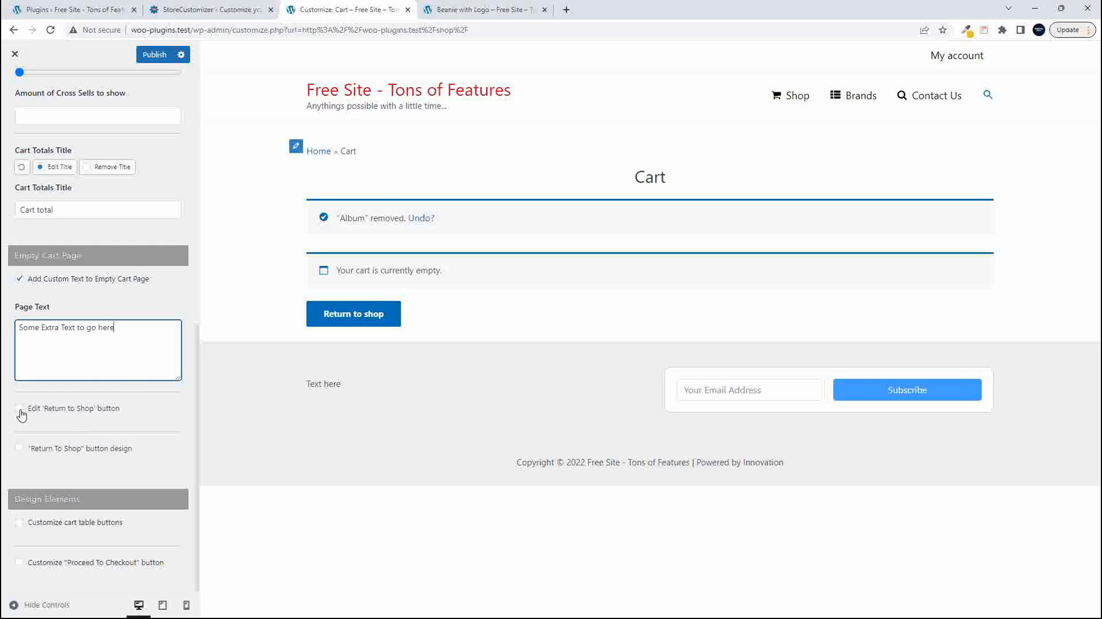
pyautogui.click(20, 409)
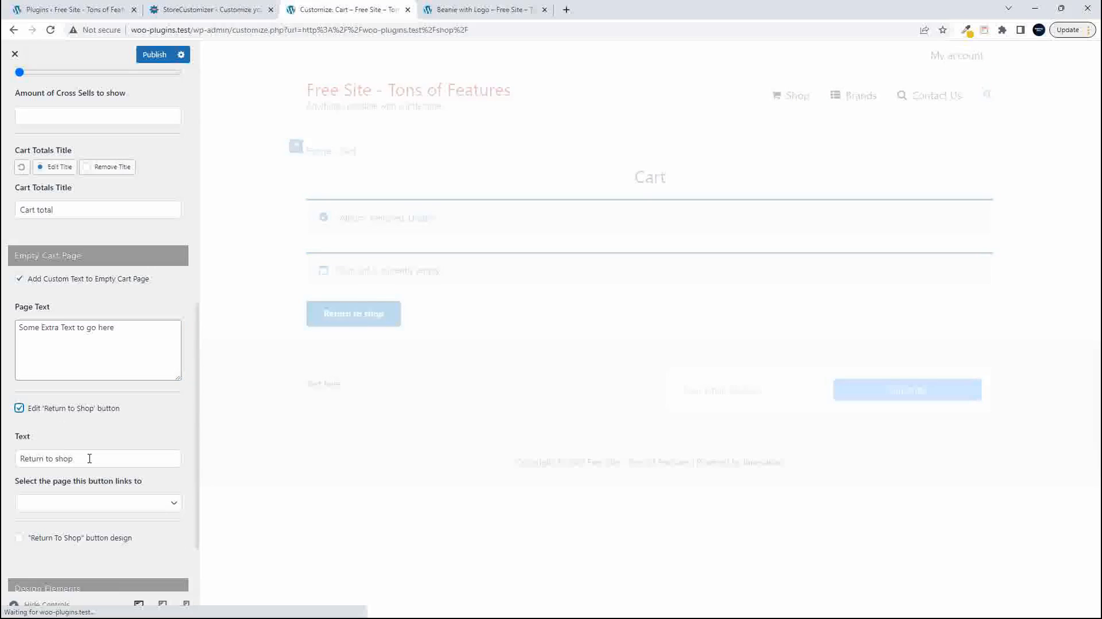
pyautogui.moveTo(80, 459); pyautogui.dragTo(5, 455)
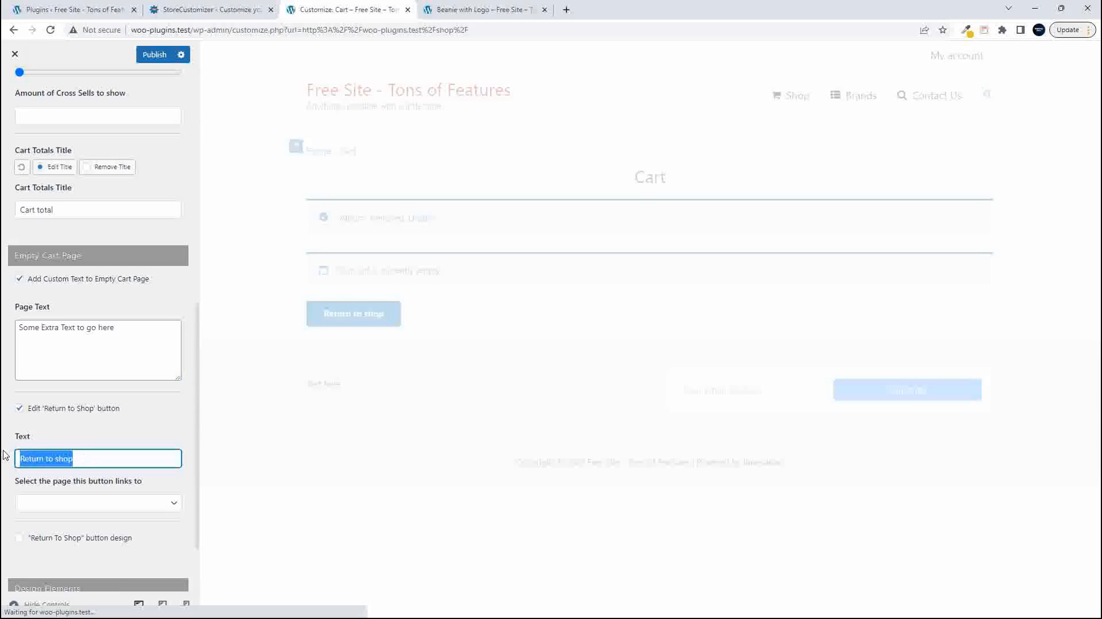
pyautogui.write('Add')
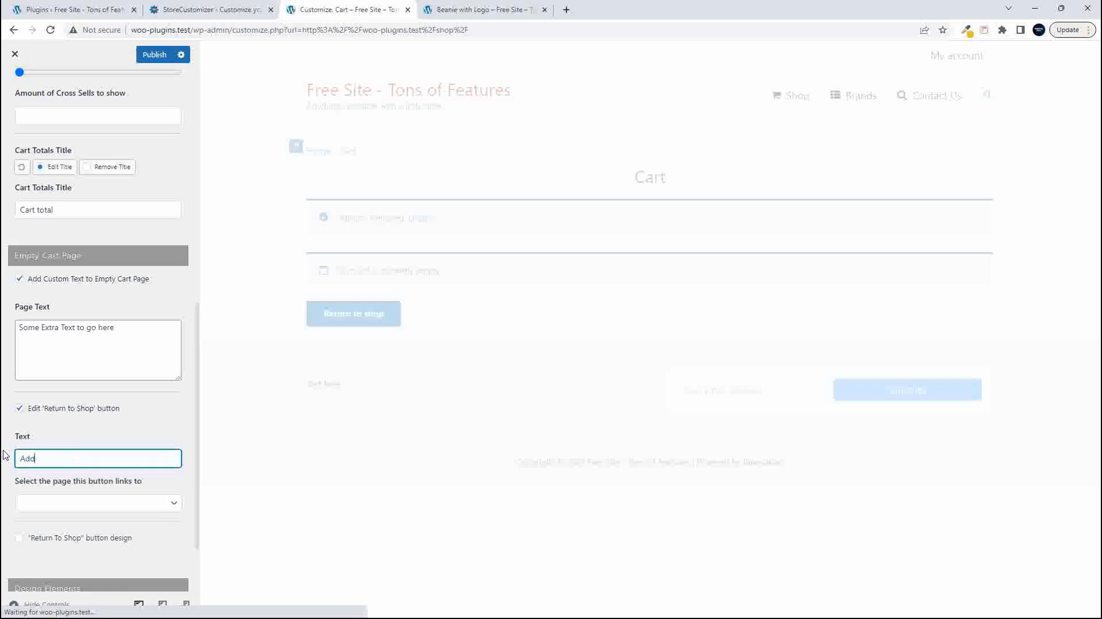
pyautogui.write(' somthing')
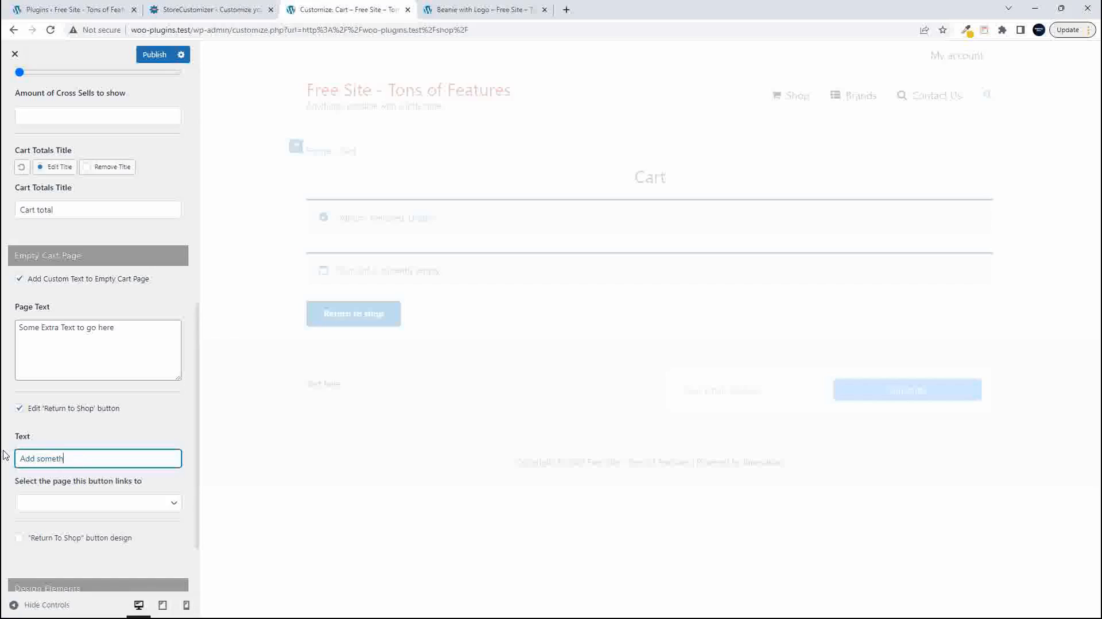
pyautogui.click(127, 507)
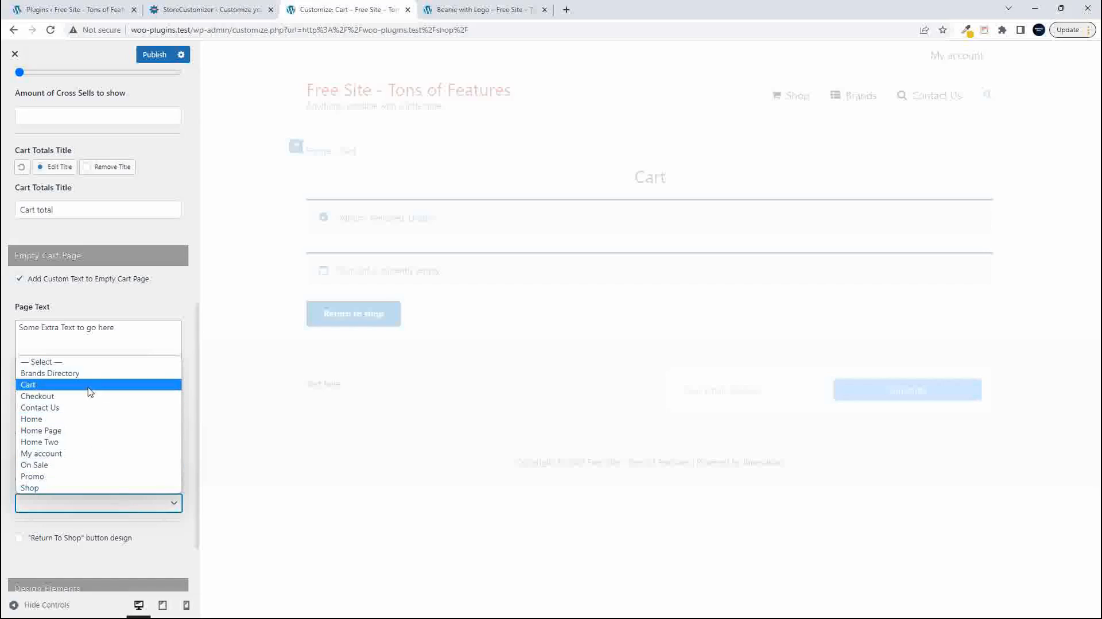
pyautogui.click(30, 488)
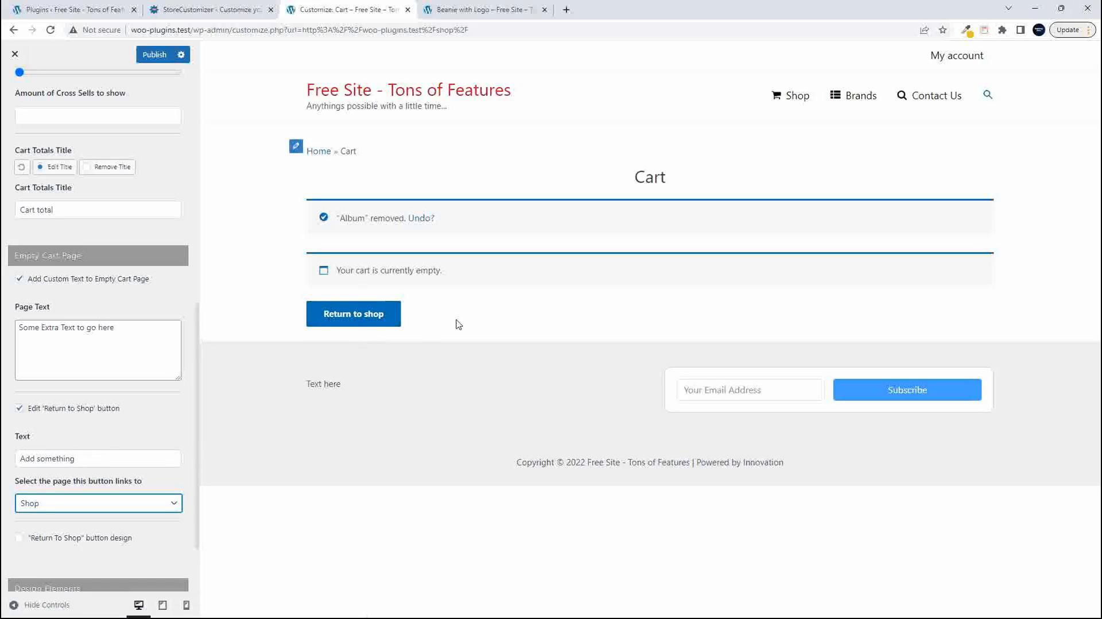
# - Enable the "Return To Shop" button design, increase its font size, and publish the changes
pyautogui.scroll(-1, 112, 409)
pyautogui.scroll(-2, 112, 408)
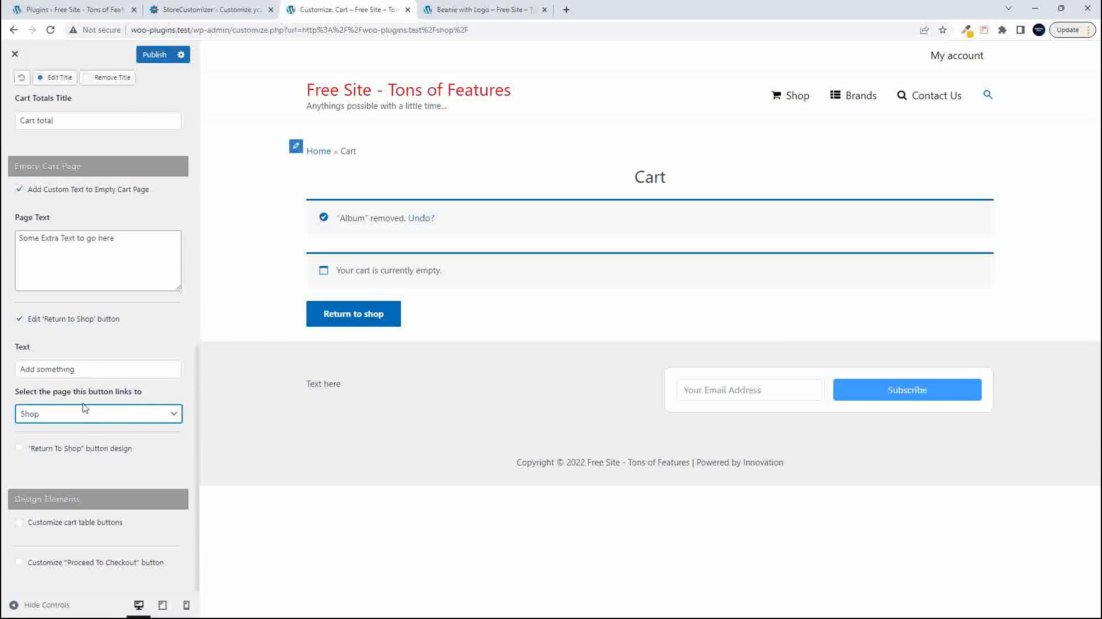
pyautogui.click(19, 449)
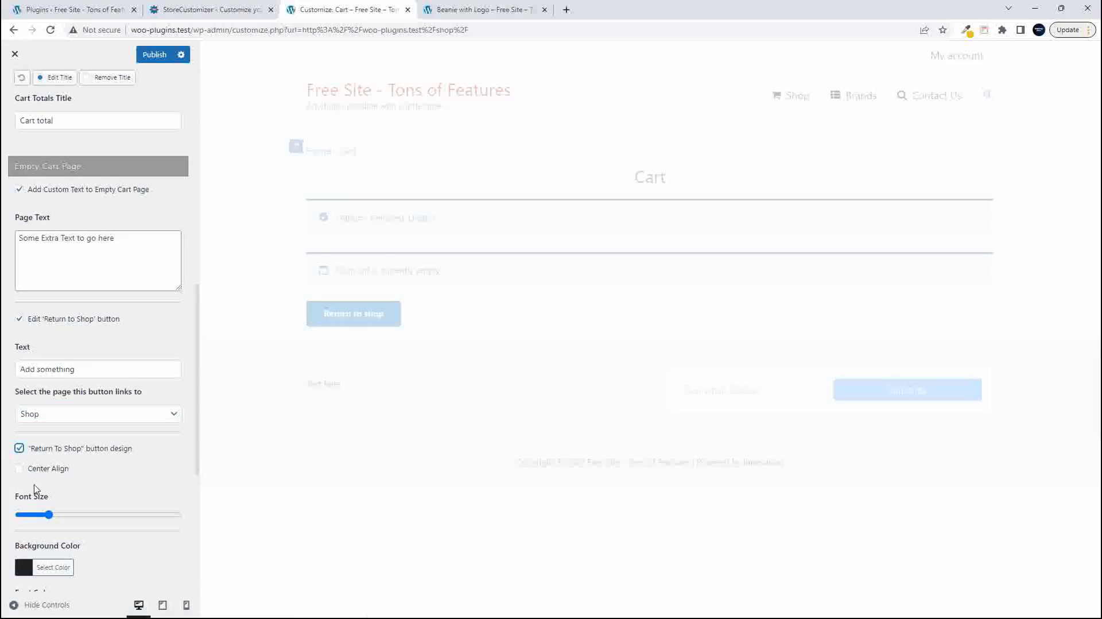
pyautogui.moveTo(49, 514); pyautogui.dragTo(90, 517)
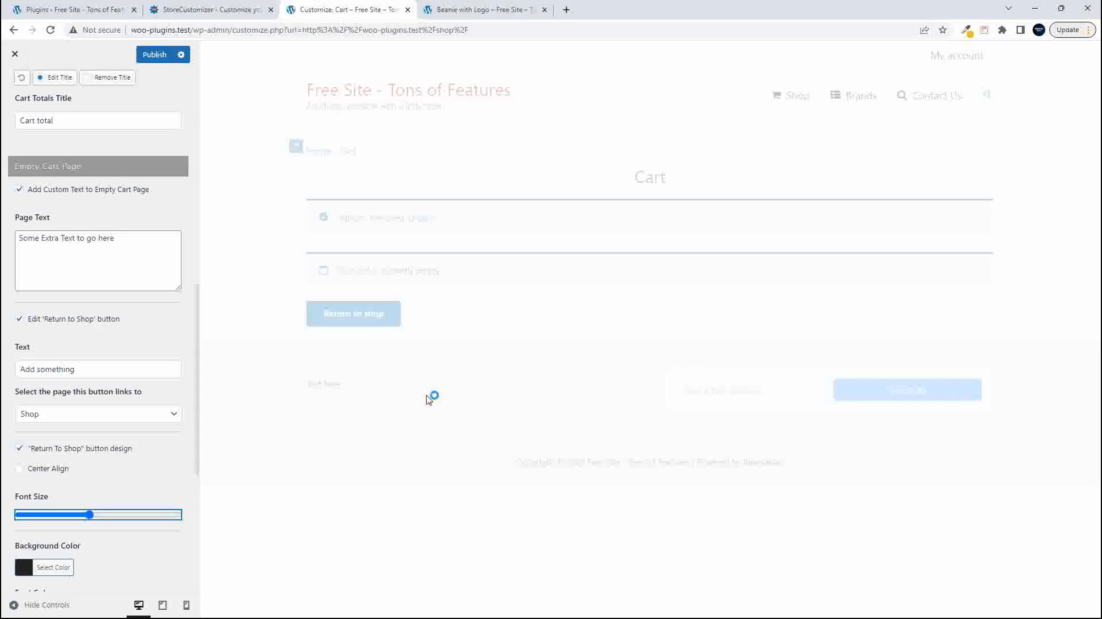
pyautogui.click(154, 55)
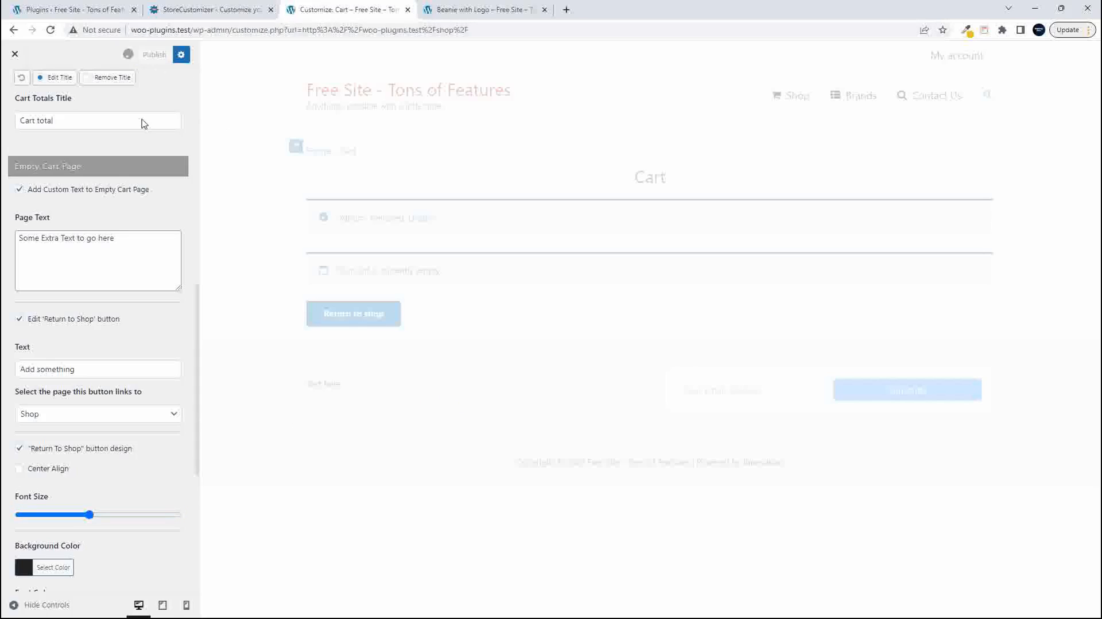
# - On the live store's shop page, add the Album to the cart and view the cart page
pyautogui.click(460, 9)
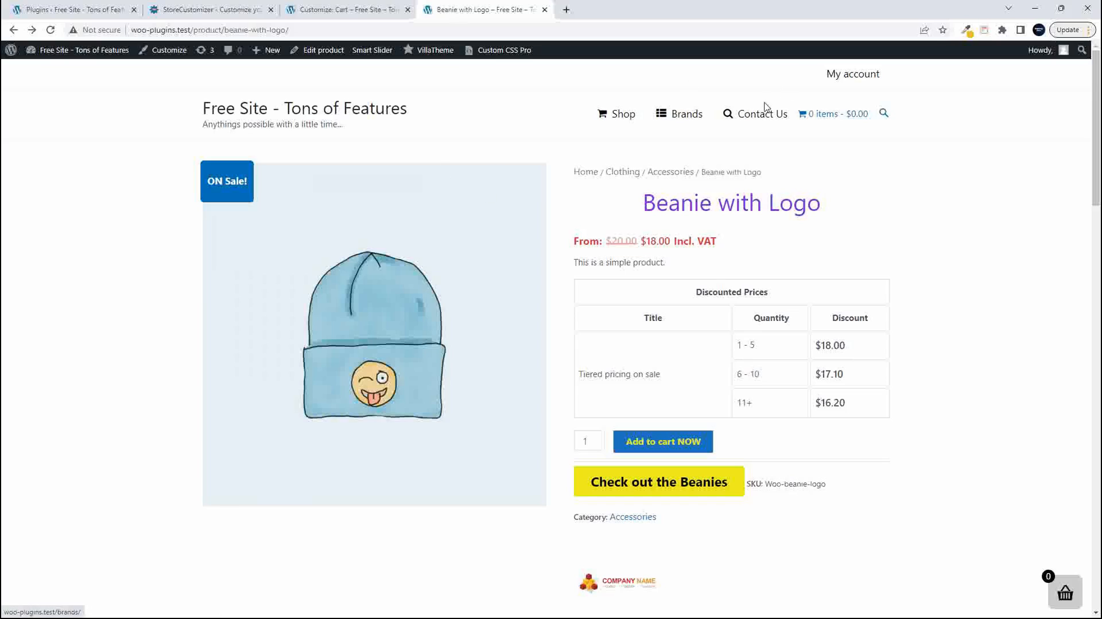
pyautogui.click(847, 122)
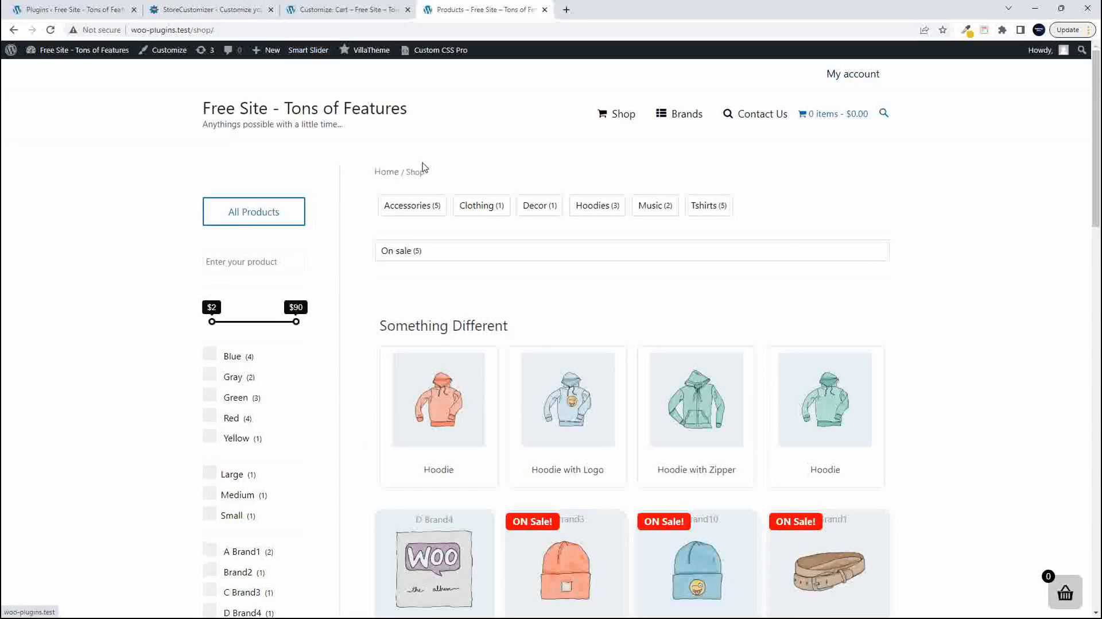
pyautogui.scroll(-5, 389, 392)
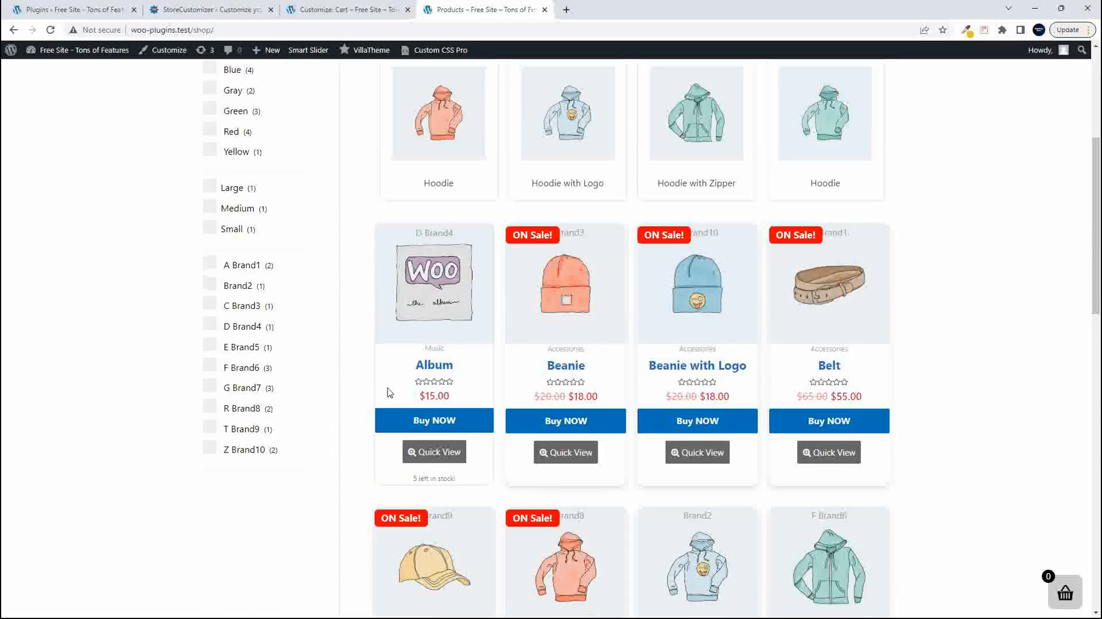
pyautogui.click(436, 423)
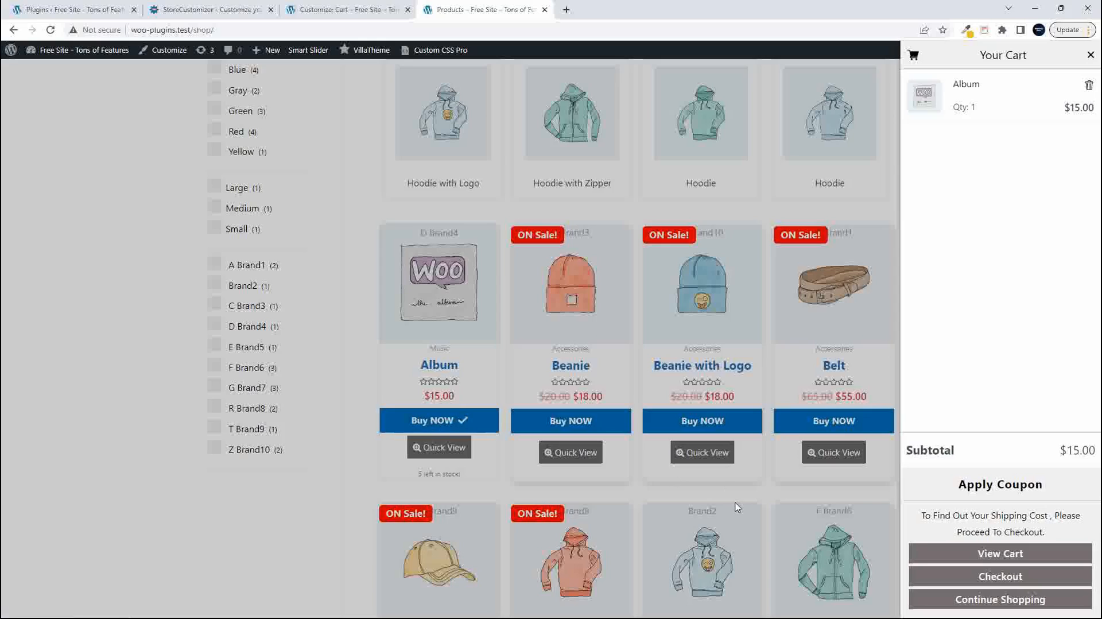
pyautogui.click(981, 553)
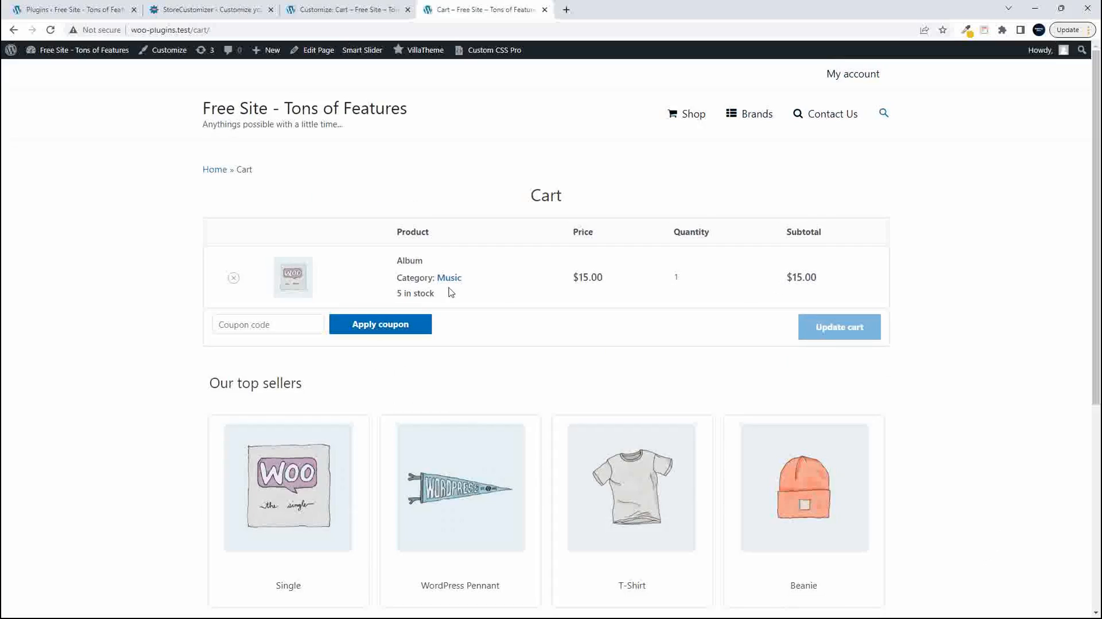
# - Remove the Album from the live cart and check the custom text on the empty cart page
pyautogui.click(233, 278)
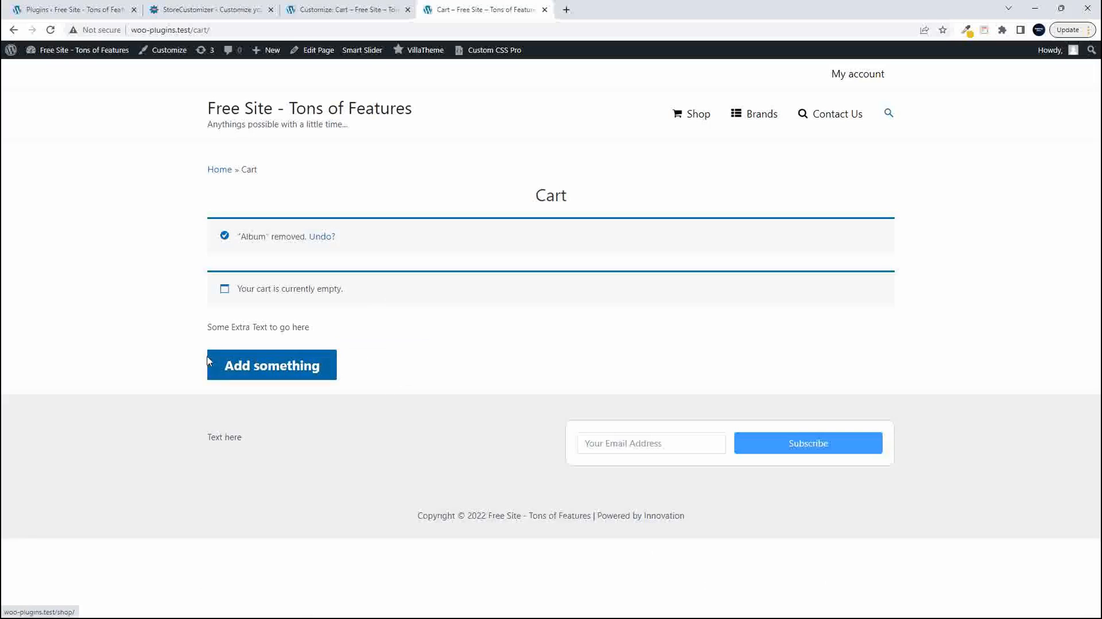
pyautogui.moveTo(206, 327); pyautogui.dragTo(320, 332)
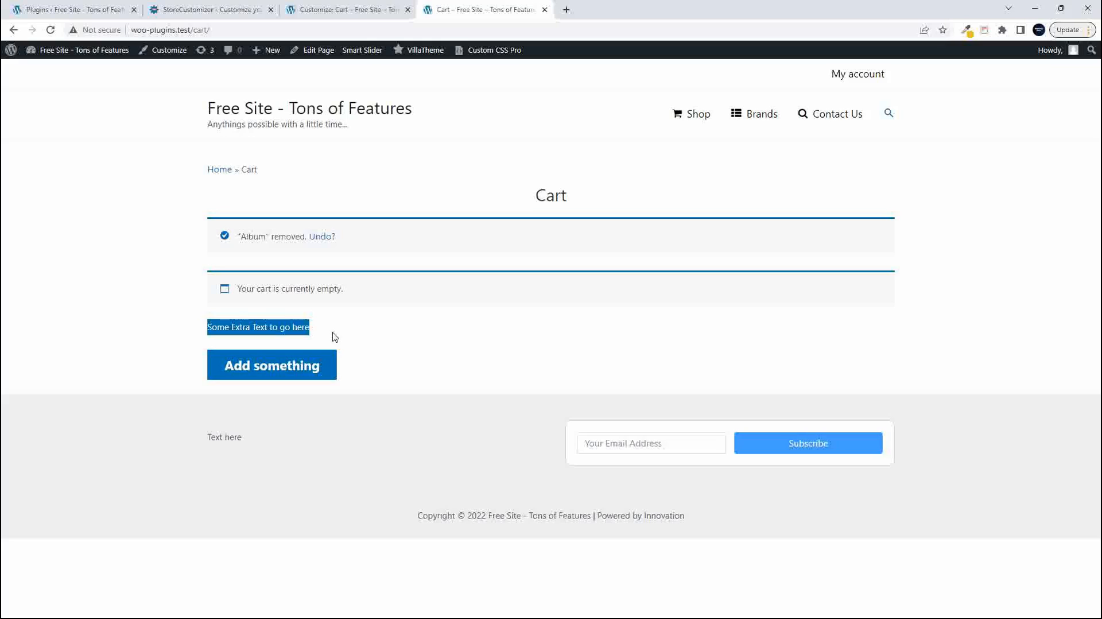
# - Return to the Customizer and replace the empty cart page text with "YOu have to buy something"
pyautogui.click(339, 13)
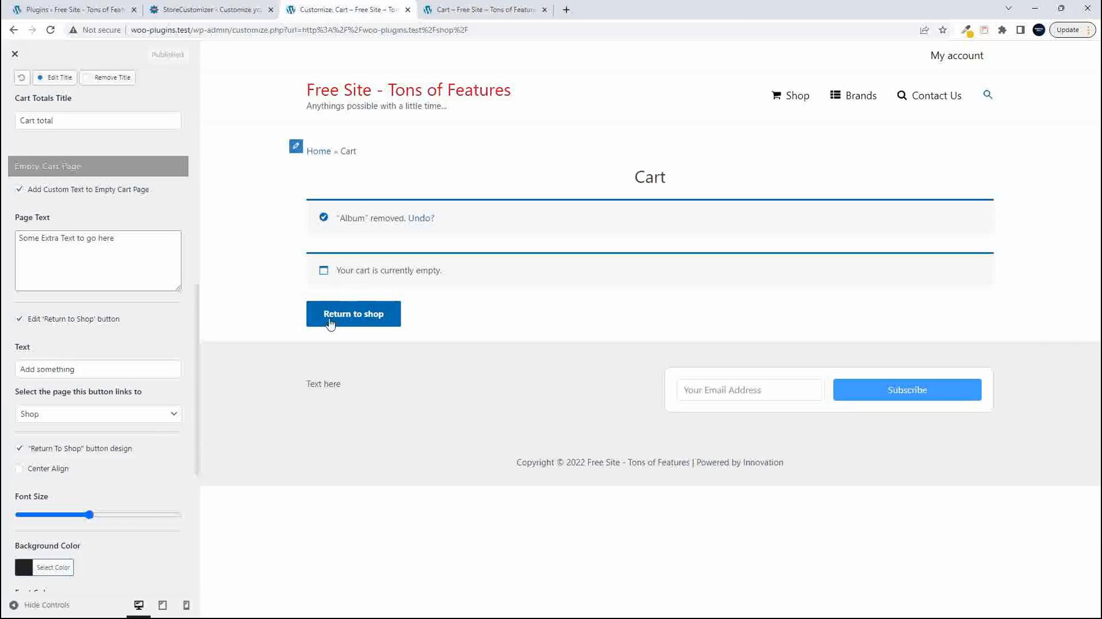
pyautogui.tripleClick(132, 238)
pyautogui.write('YOu have to h')
pyautogui.write('uy someti')
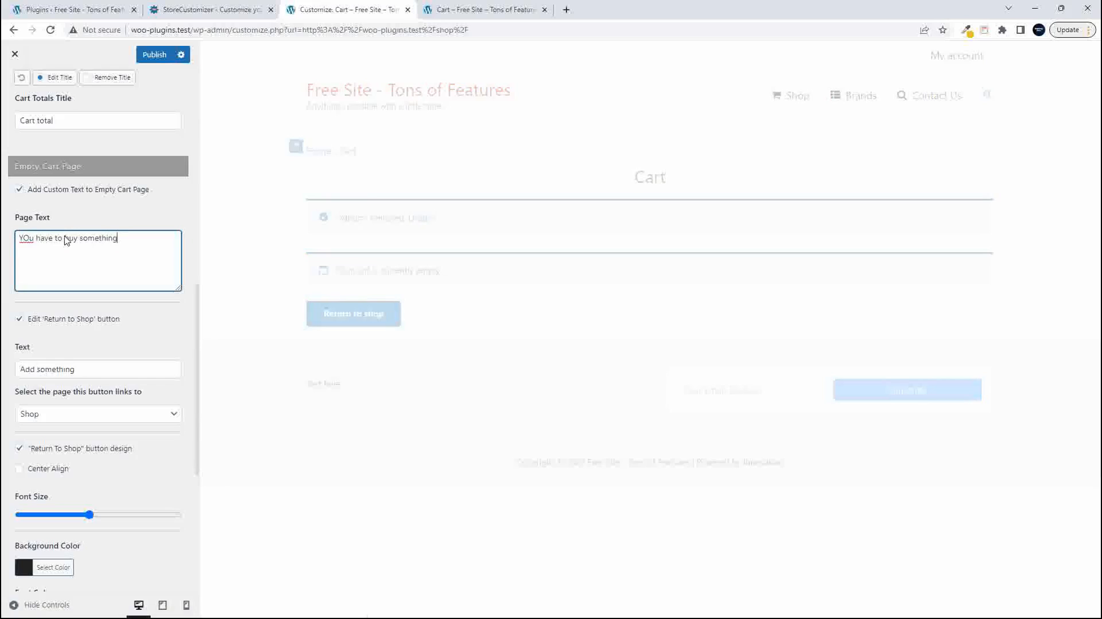
# - Correct the capitalization in the empty cart page text to "You have to buy something" and publish the change
pyautogui.press('BackSpace')
pyautogui.write('o')
pyautogui.click(153, 55)
pyautogui.scroll(-2, 106, 362)
pyautogui.scroll(-3, 106, 362)
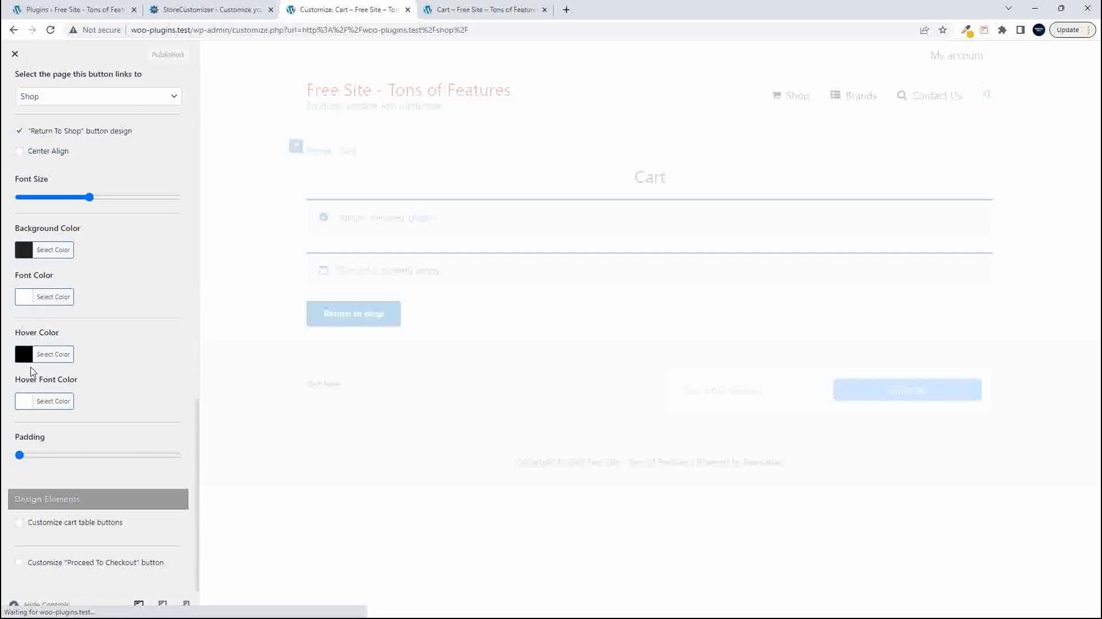
# - Reload the live store's cart page and check the updated custom text on the empty cart
pyautogui.click(453, 8)
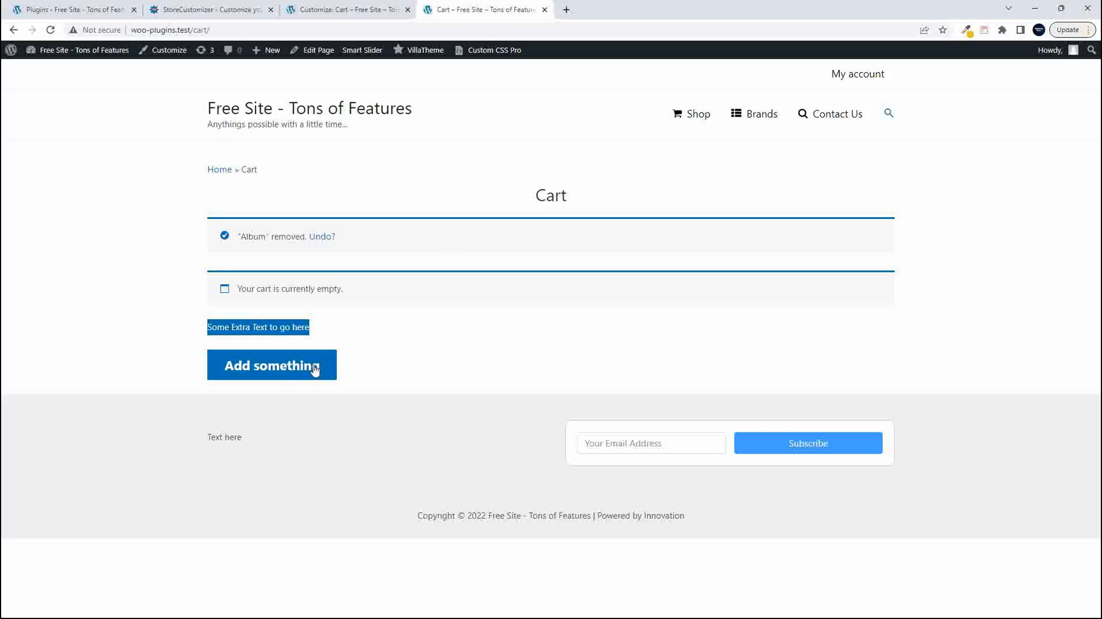
pyautogui.click(413, 353)
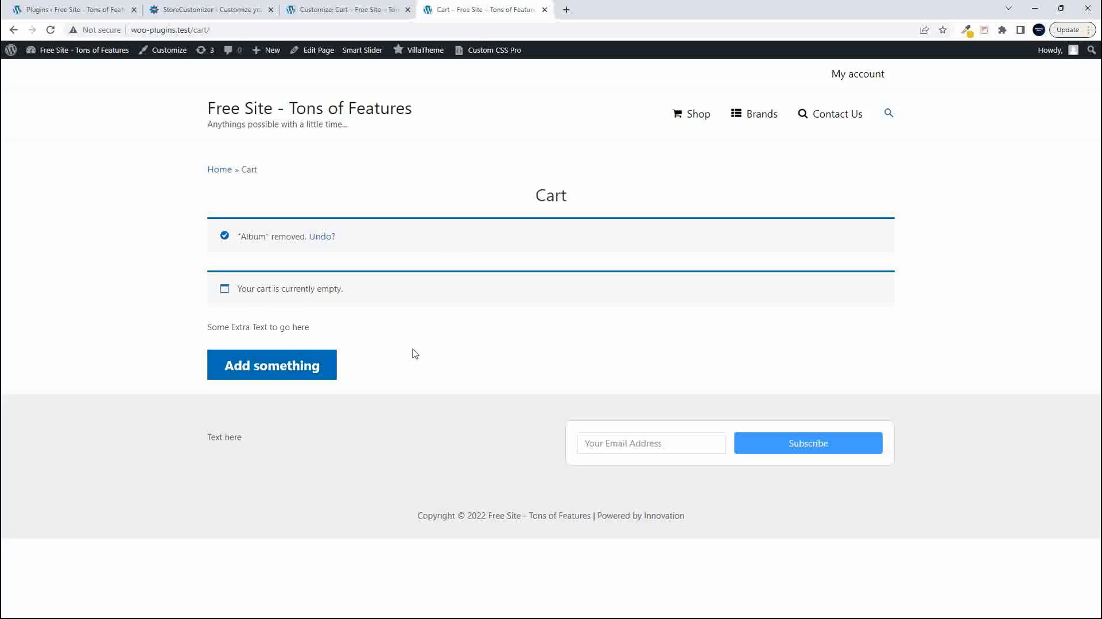
pyautogui.click(108, 52)
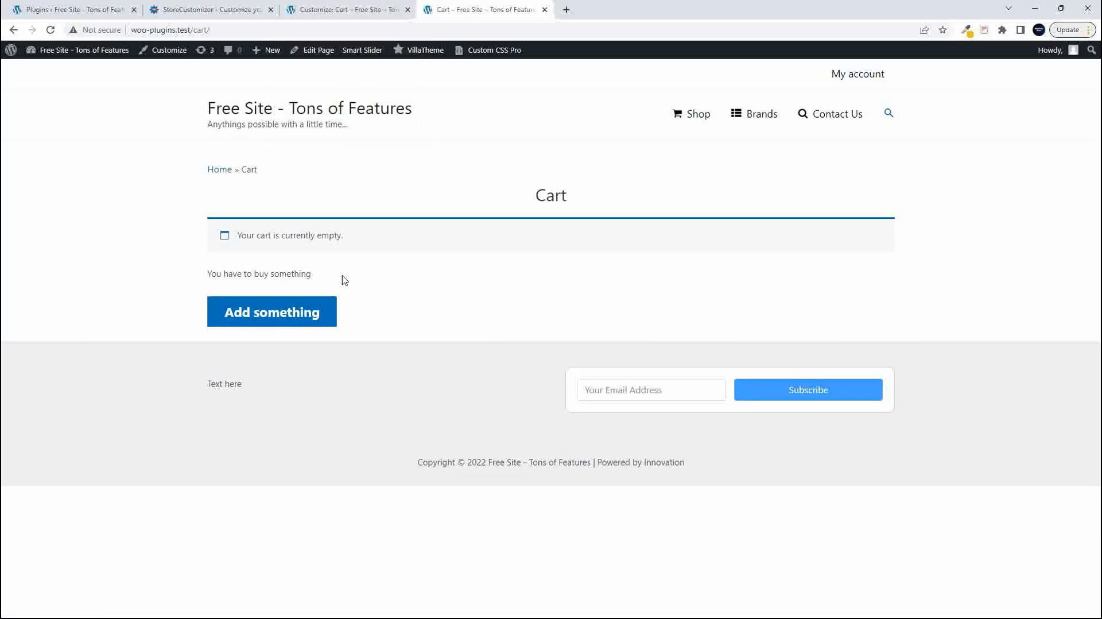
# - Return to the Customizer and enable "Customize cart table buttons" in the Design Elements section
pyautogui.click(354, 9)
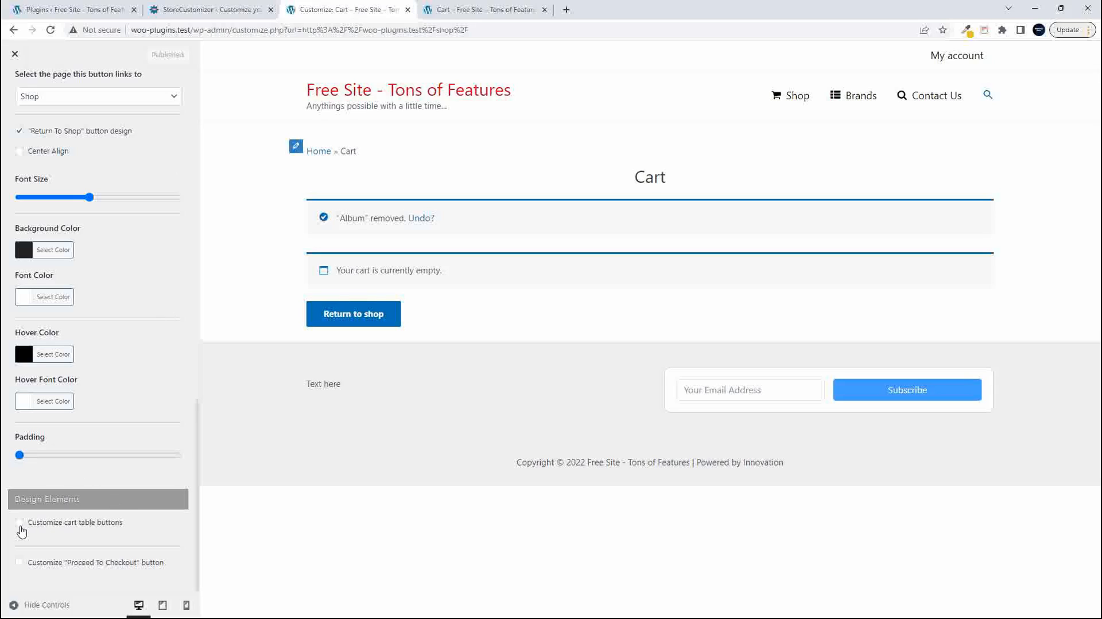
pyautogui.click(20, 523)
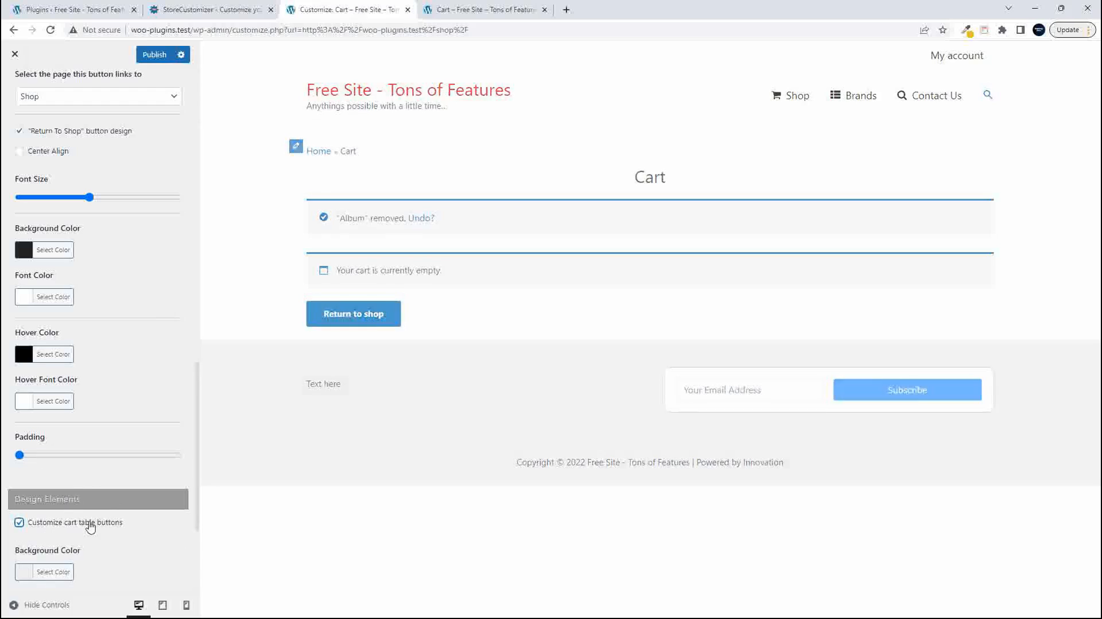
pyautogui.scroll(-3, 68, 524)
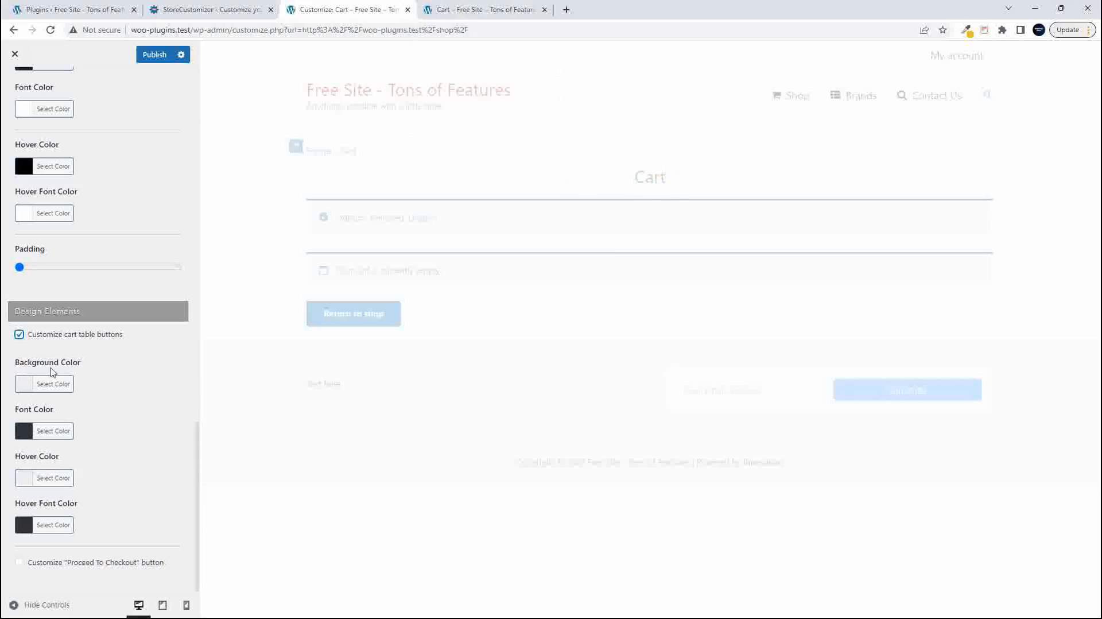
# - On the live store, follow the empty cart's button to the shop, add the Beanie with Logo, and view the cart page
pyautogui.click(491, 6)
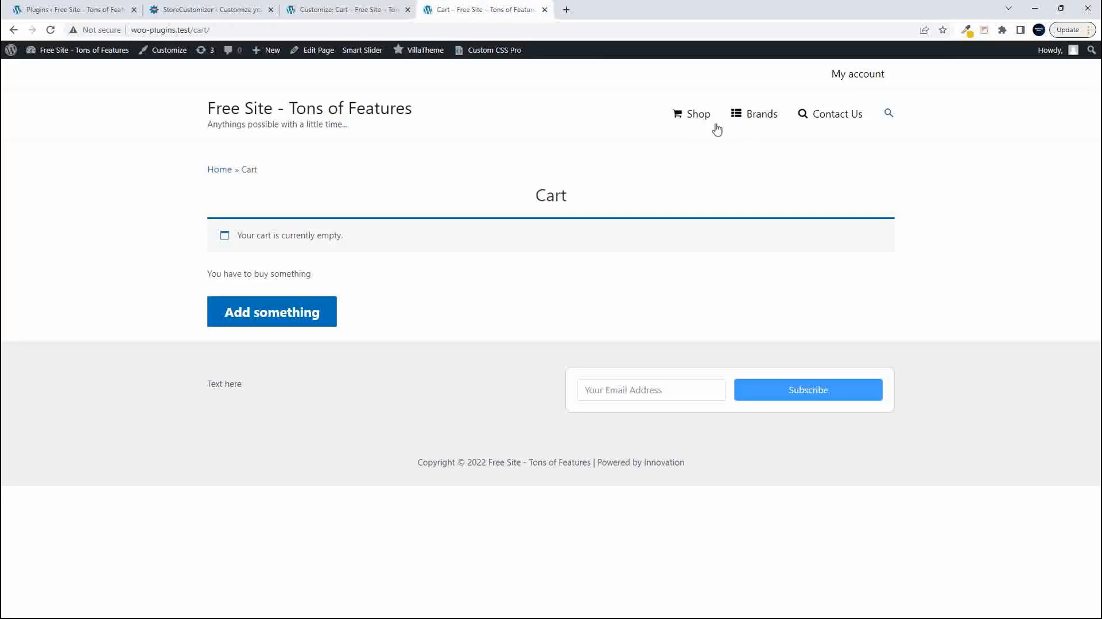
pyautogui.click(258, 318)
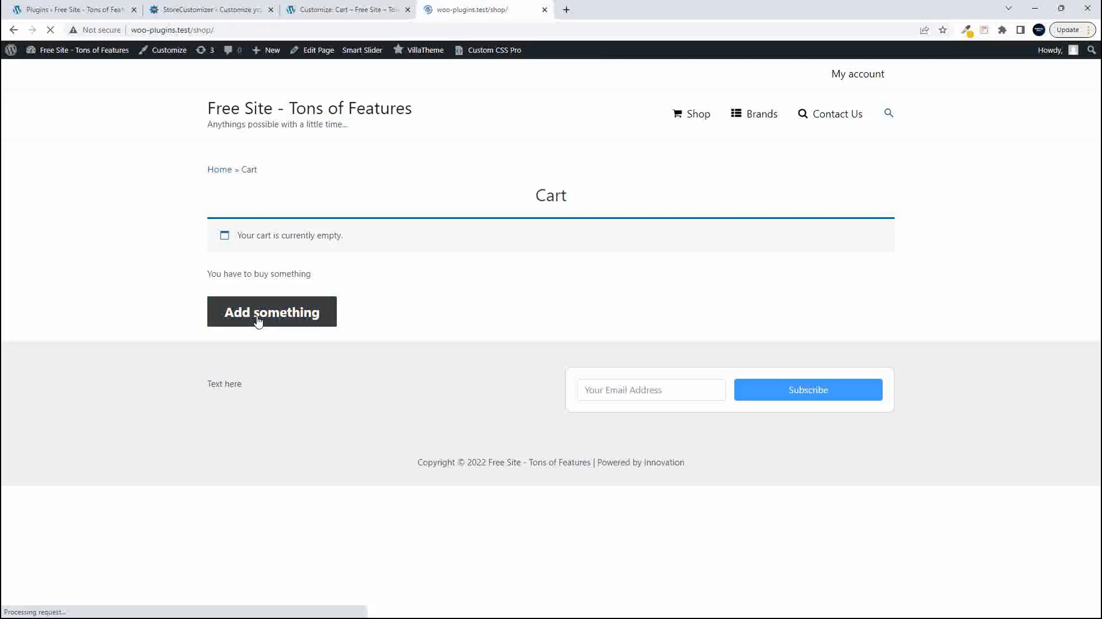
pyautogui.scroll(-8, 535, 456)
pyautogui.click(695, 212)
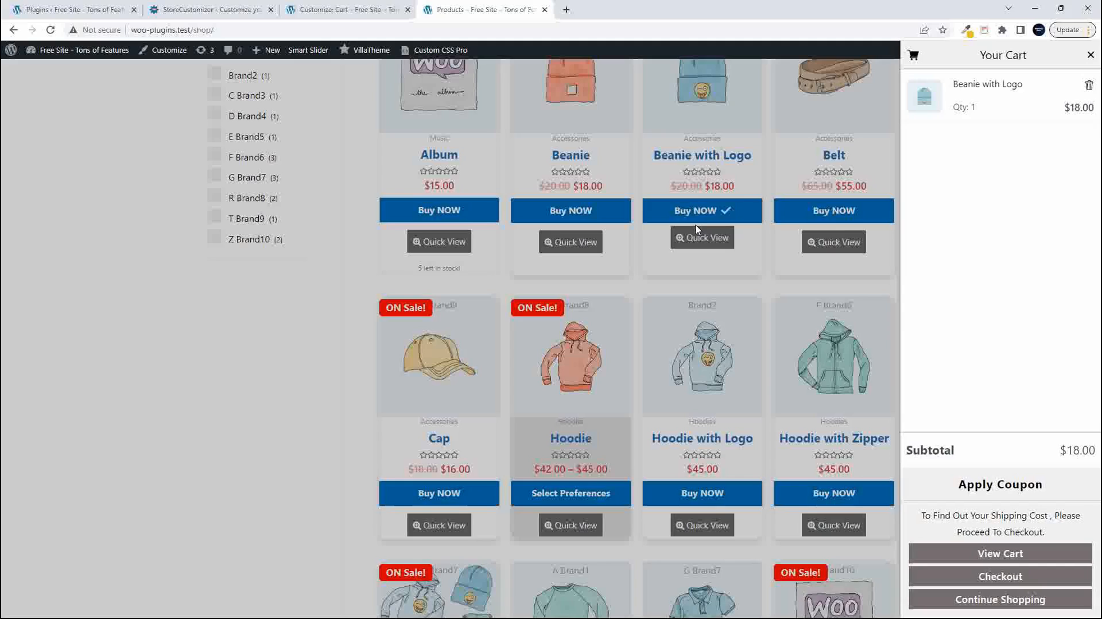
pyautogui.click(1014, 554)
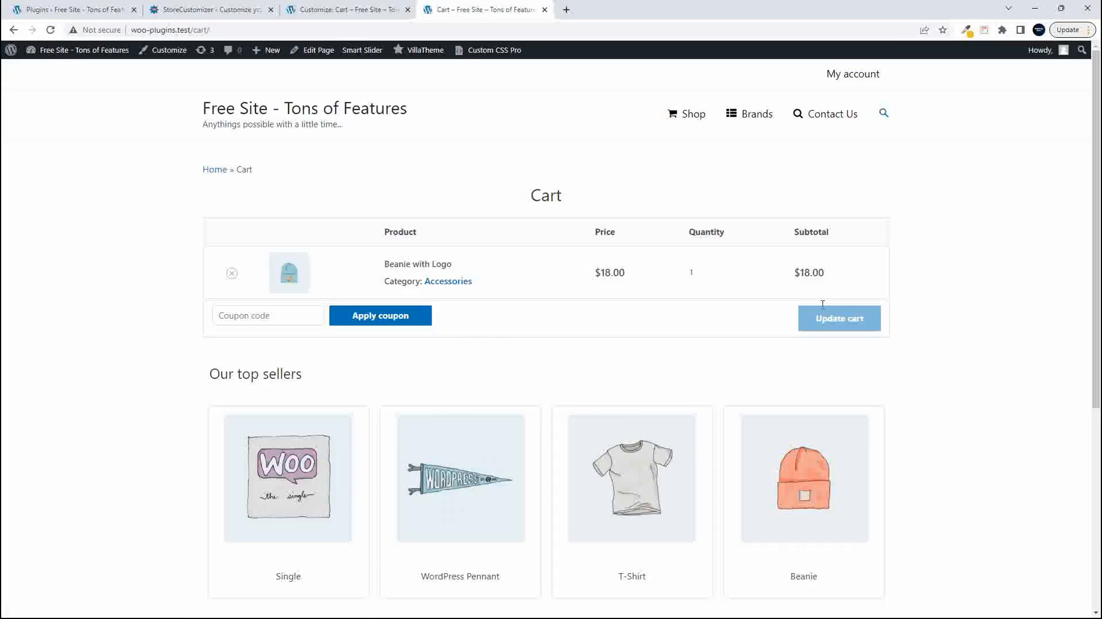
# - Back in the Customizer, set the cart table buttons' background color to red #dd3333 and font color to yellow #eeee22
pyautogui.click(340, 6)
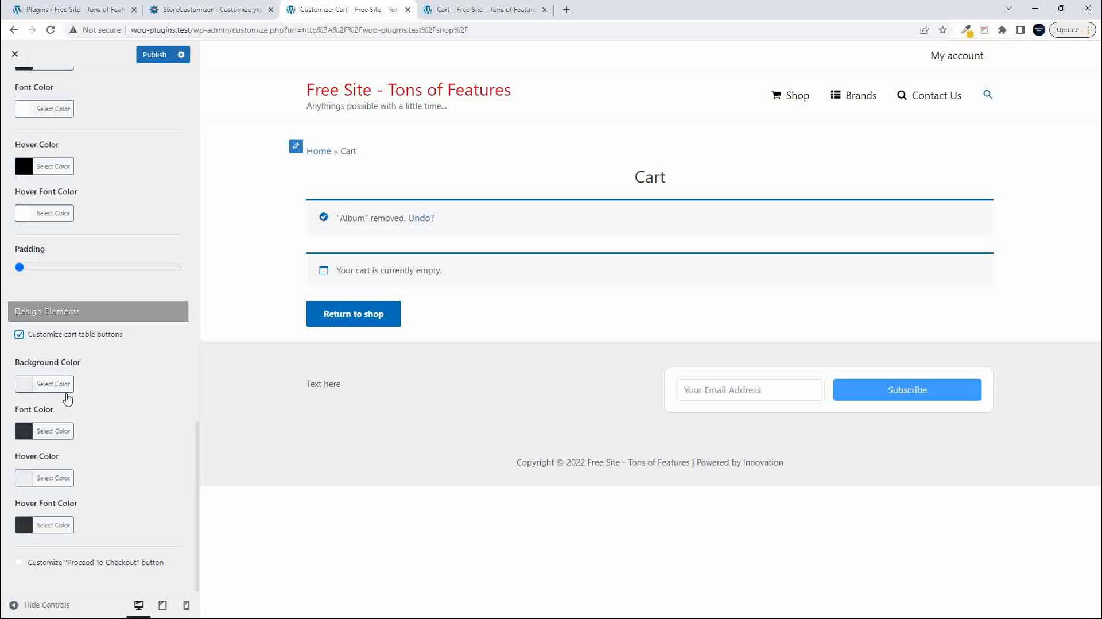
pyautogui.click(24, 384)
pyautogui.click(53, 519)
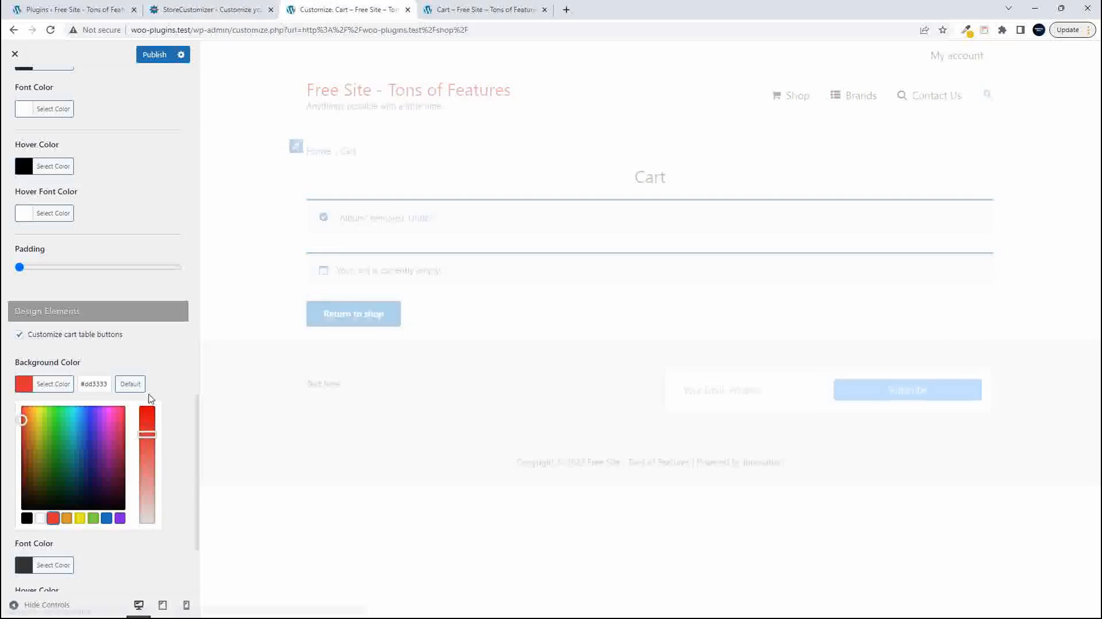
pyautogui.click(180, 370)
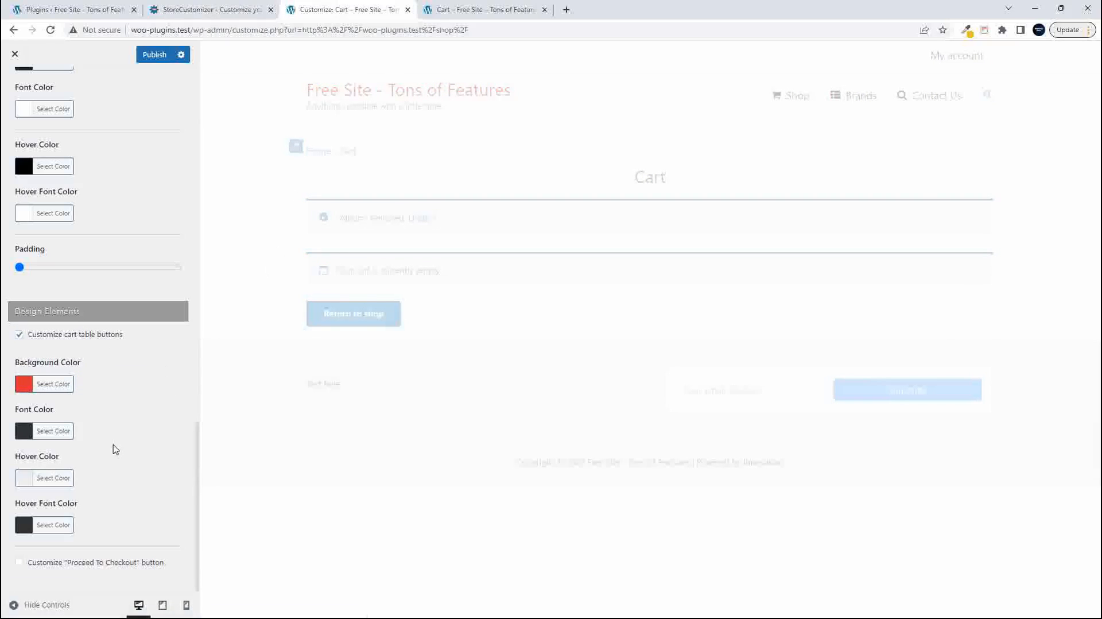
pyautogui.click(24, 431)
pyautogui.click(80, 565)
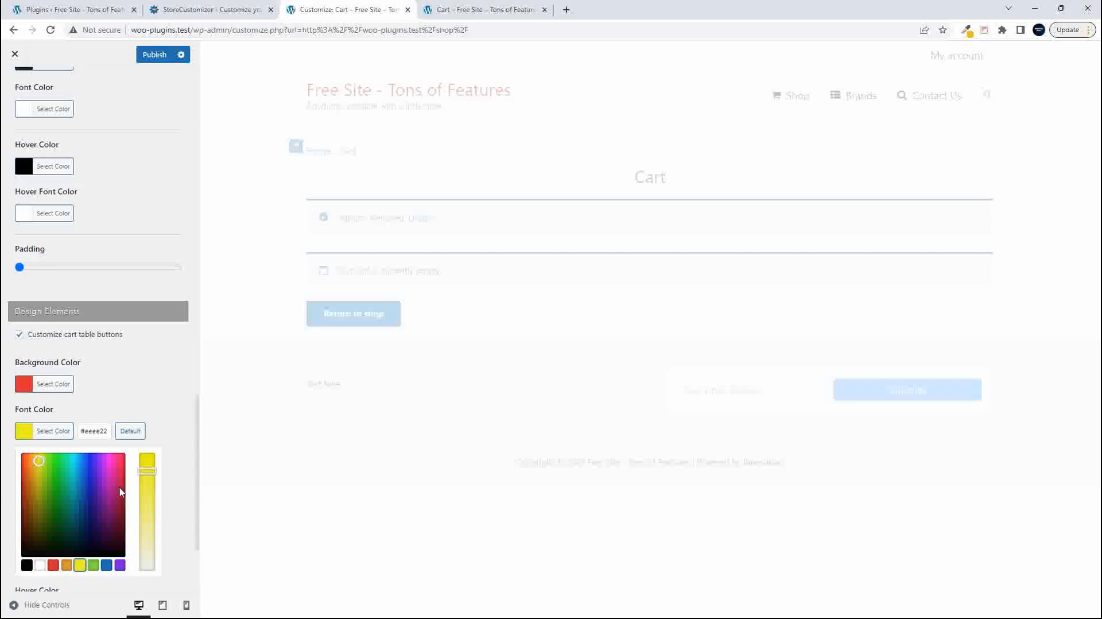
pyautogui.click(160, 370)
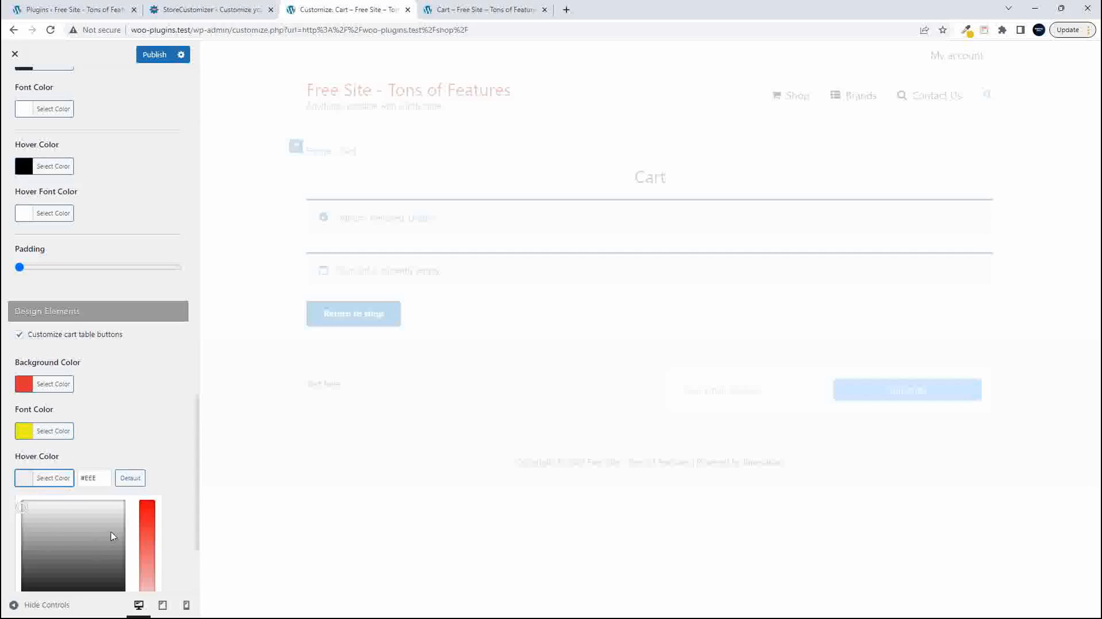
# - Set the cart table buttons' hover color to blue #1e73be and hover font color to white, and publish the changes
pyautogui.scroll(-3, 111, 532)
pyautogui.click(107, 478)
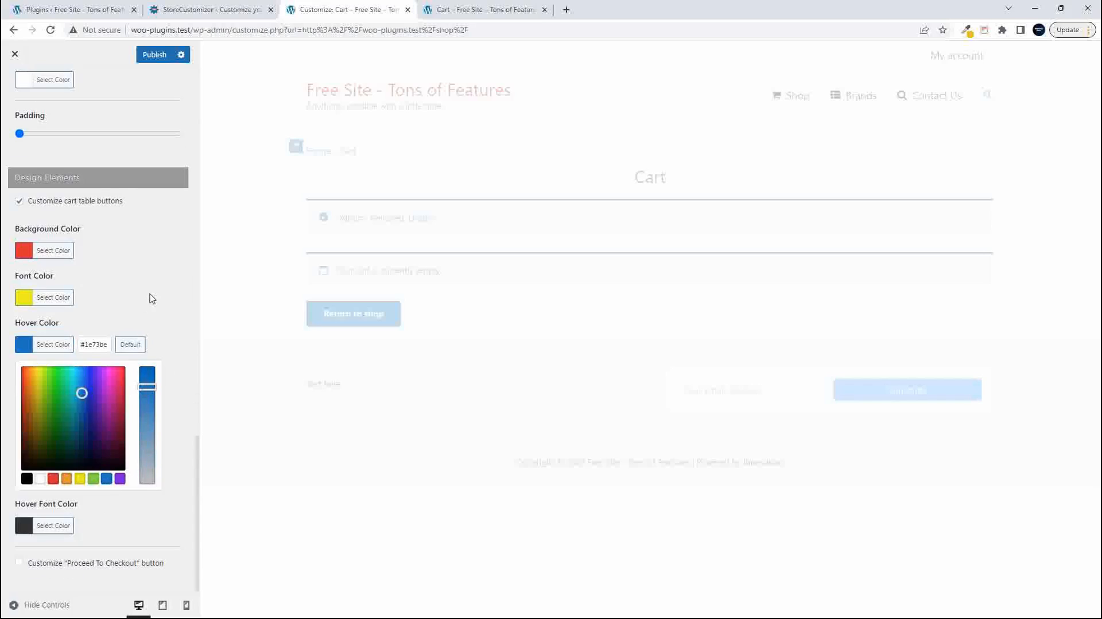
pyautogui.click(149, 302)
pyautogui.click(23, 526)
pyautogui.scroll(-3, 173, 524)
pyautogui.click(40, 525)
pyautogui.click(153, 56)
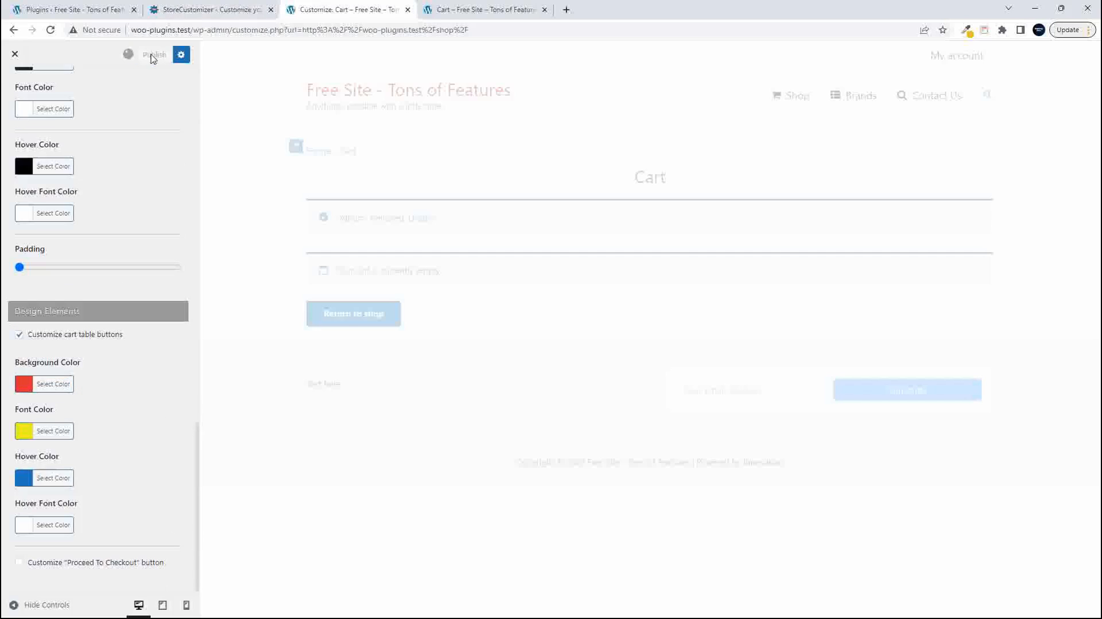
# - Reload the live cart page and check the restyled cart table buttons and the "Proceed to checkout" button
pyautogui.click(484, 11)
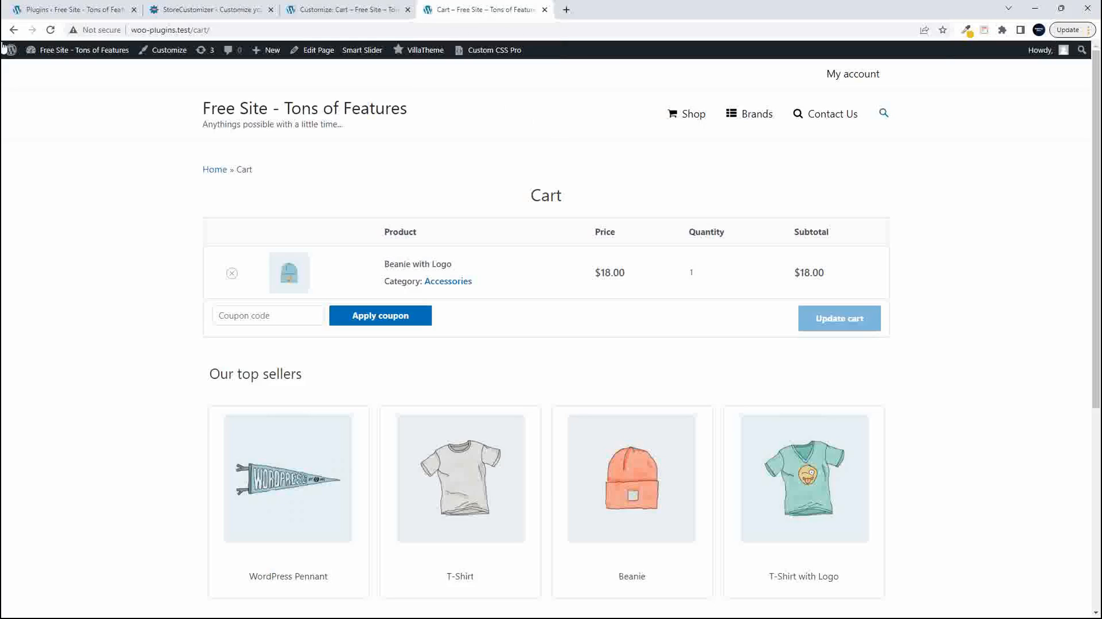
pyautogui.click(50, 30)
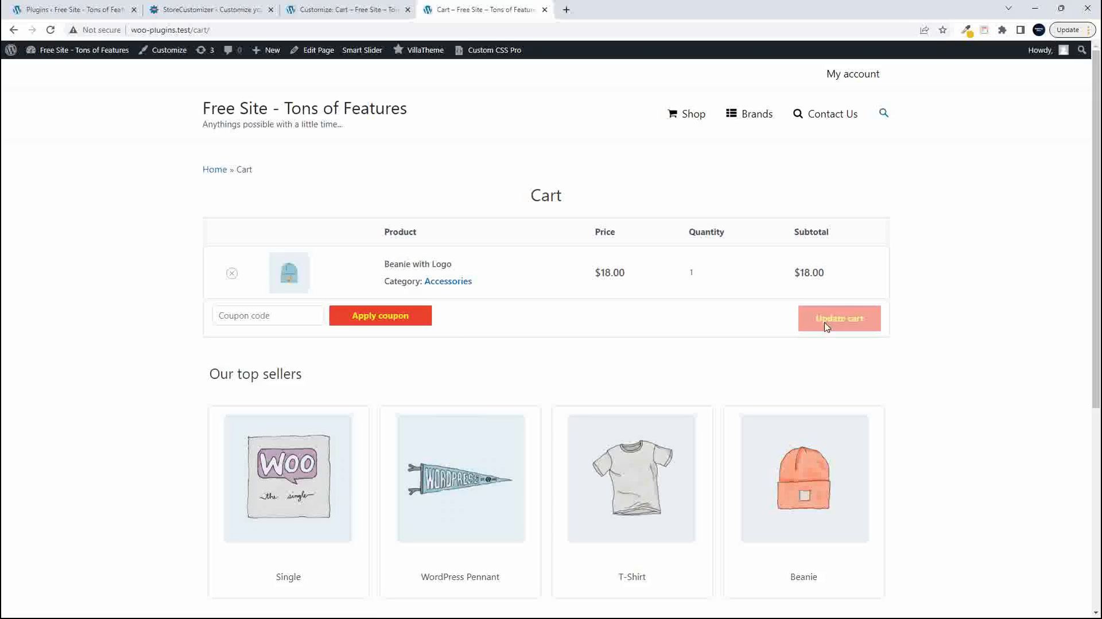
pyautogui.scroll(-5, 804, 362)
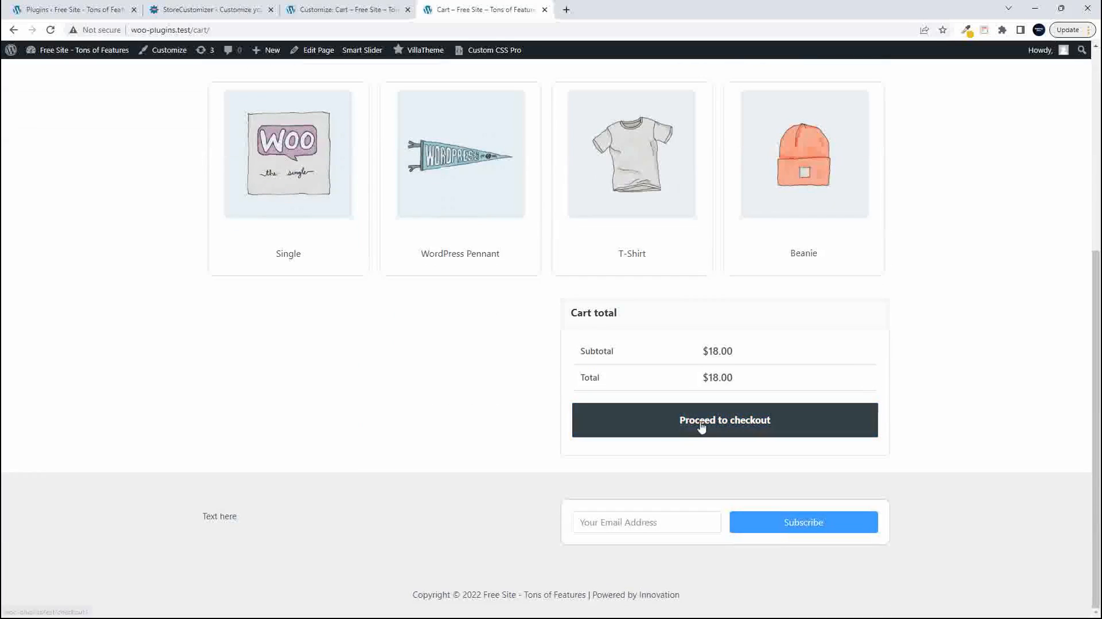
pyautogui.scroll(5, 999, 386)
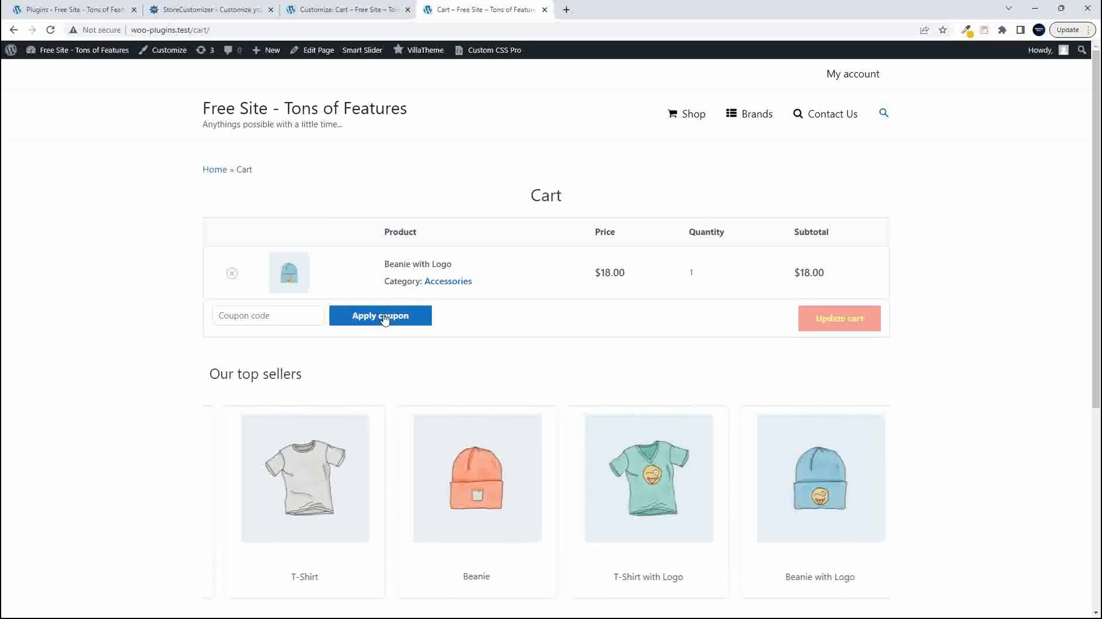
# - In the Customizer, enable customization of the "Proceed To Checkout" button and increase its font size and padding
pyautogui.click(330, 9)
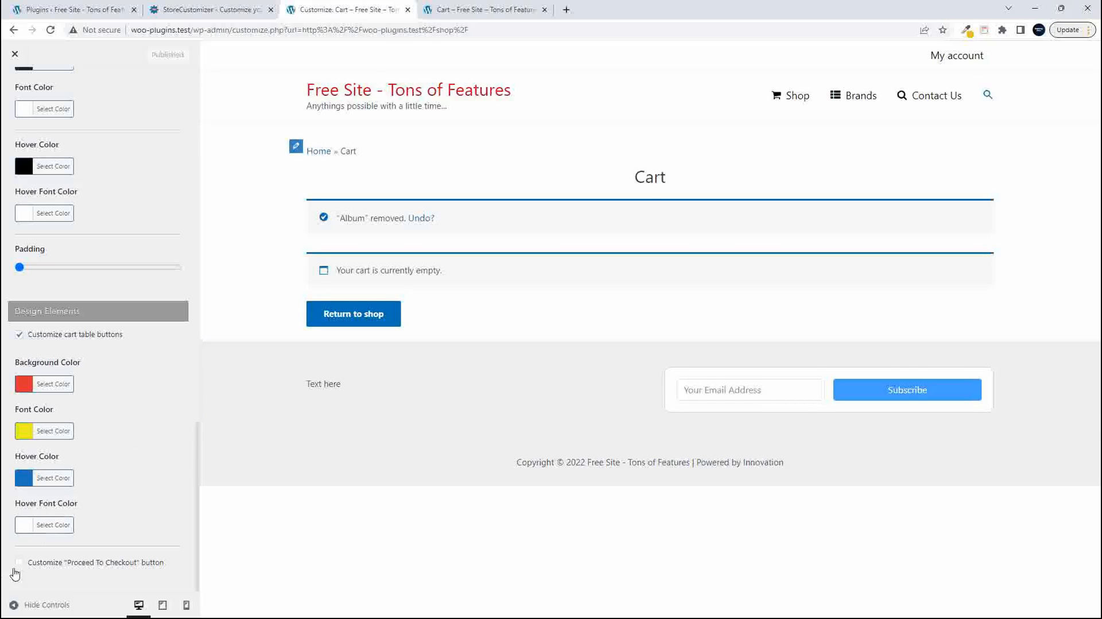
pyautogui.click(19, 563)
pyautogui.scroll(-4, 136, 471)
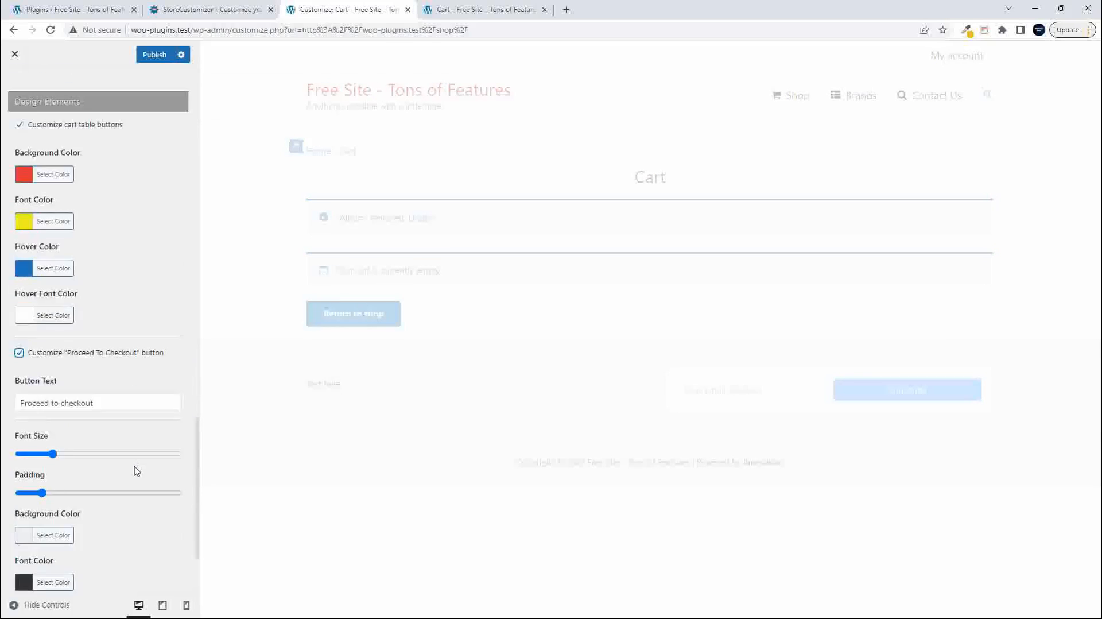
pyautogui.scroll(-2, 135, 467)
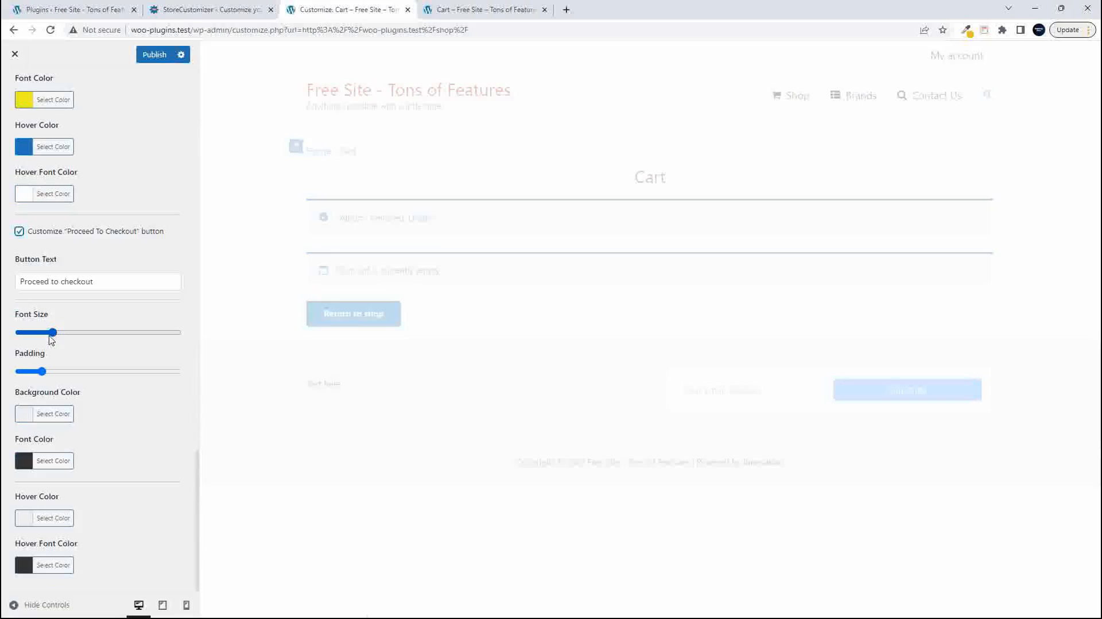
pyautogui.moveTo(49, 334); pyautogui.dragTo(94, 335)
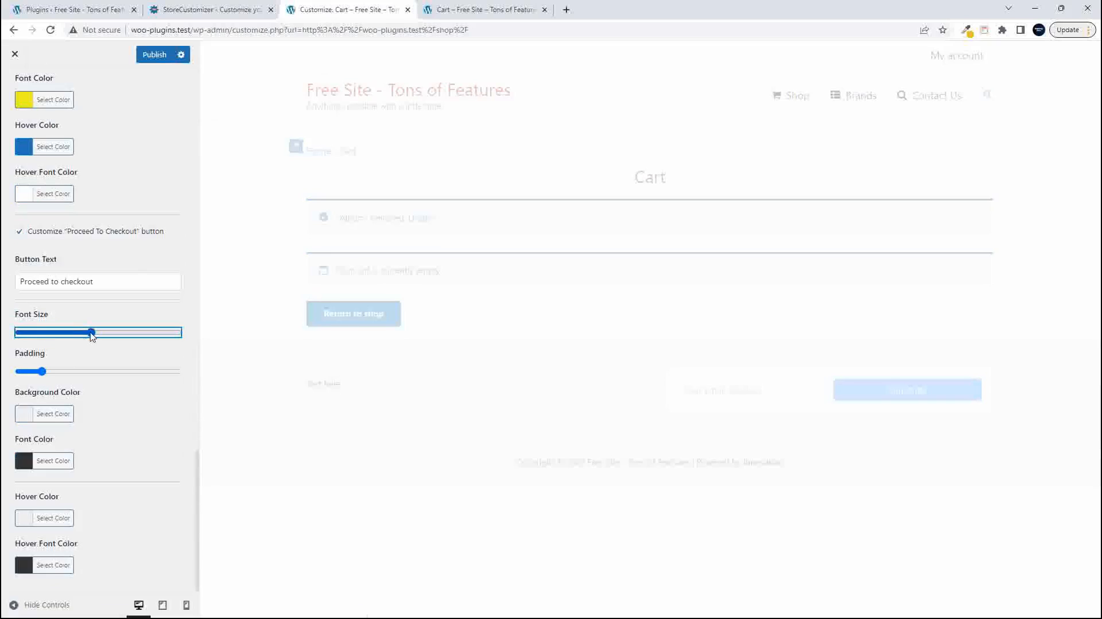
pyautogui.moveTo(42, 372); pyautogui.dragTo(82, 376)
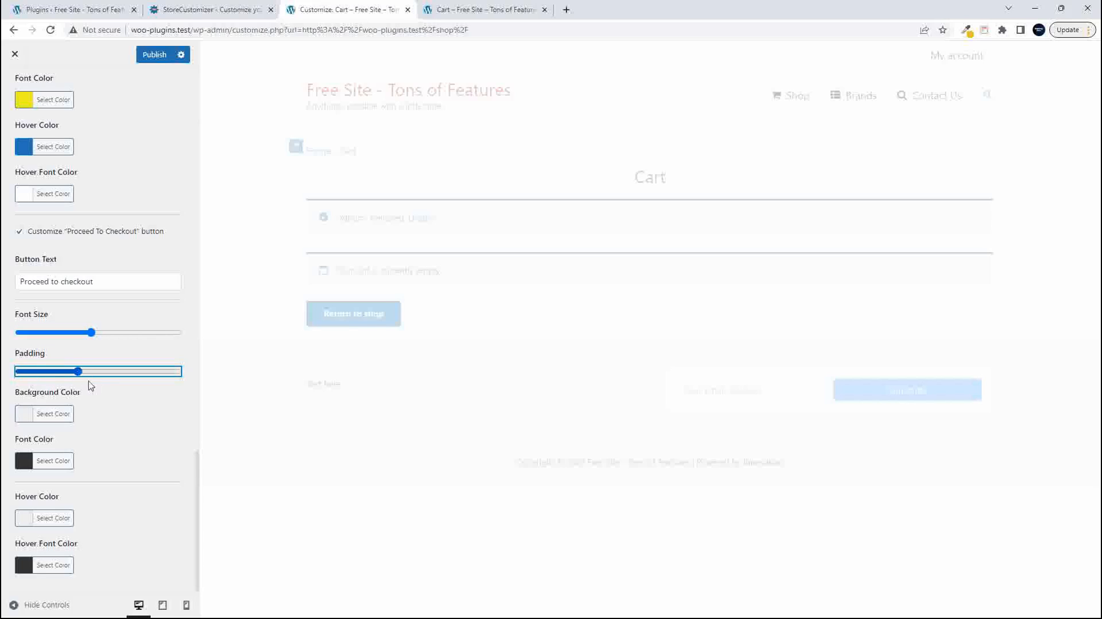
# - Set the "Proceed To Checkout" button's background color to red and its font color to white
pyautogui.click(30, 412)
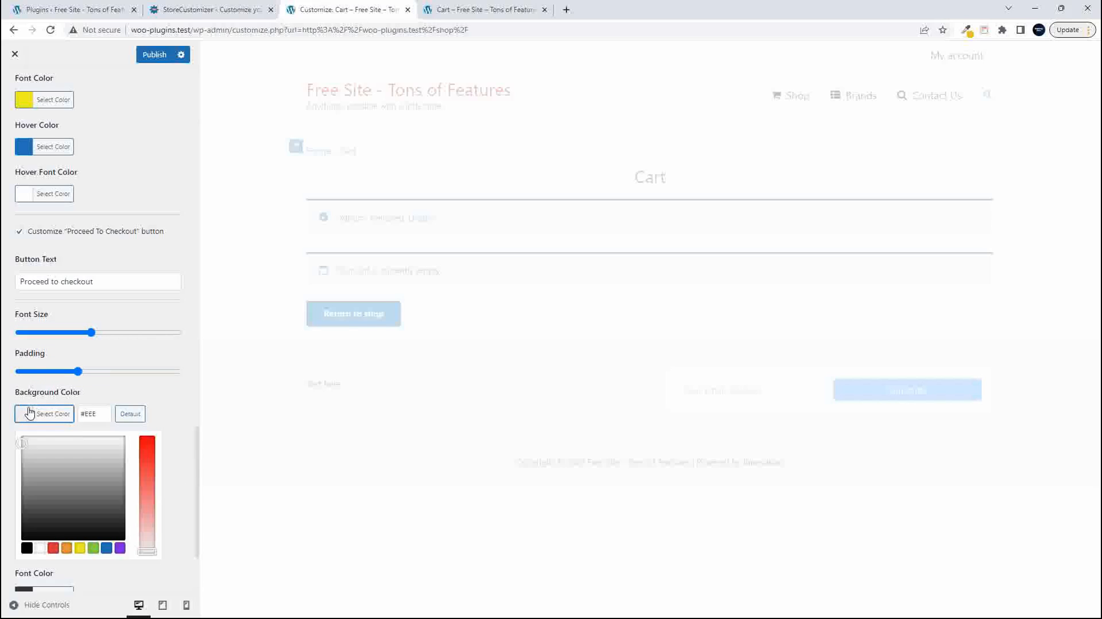
pyautogui.click(54, 548)
pyautogui.click(166, 396)
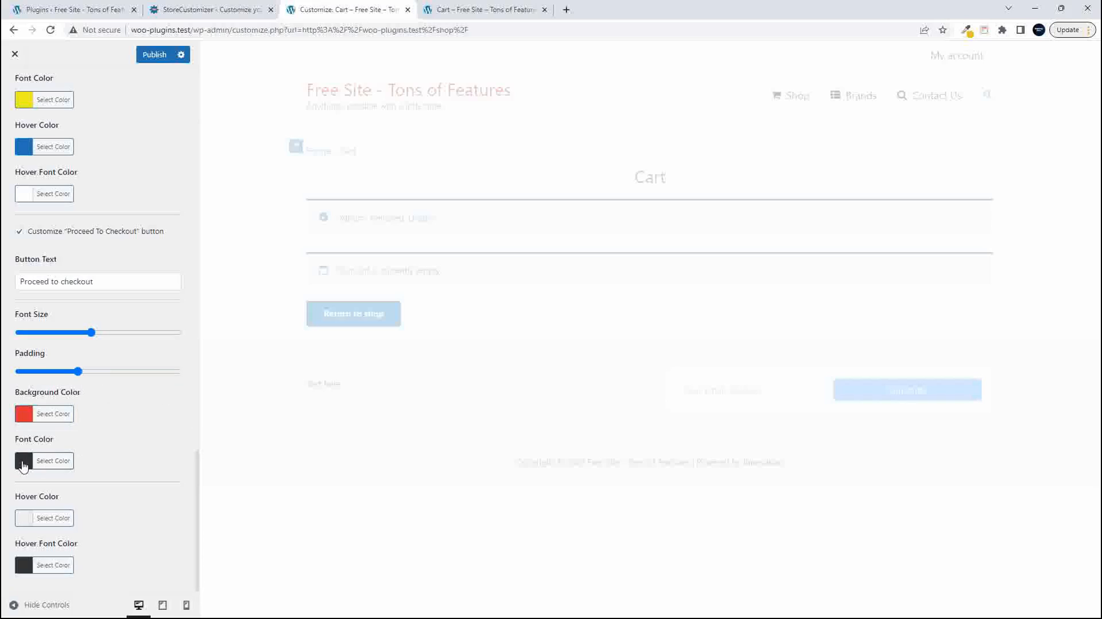
pyautogui.click(23, 461)
pyautogui.scroll(-2, 55, 470)
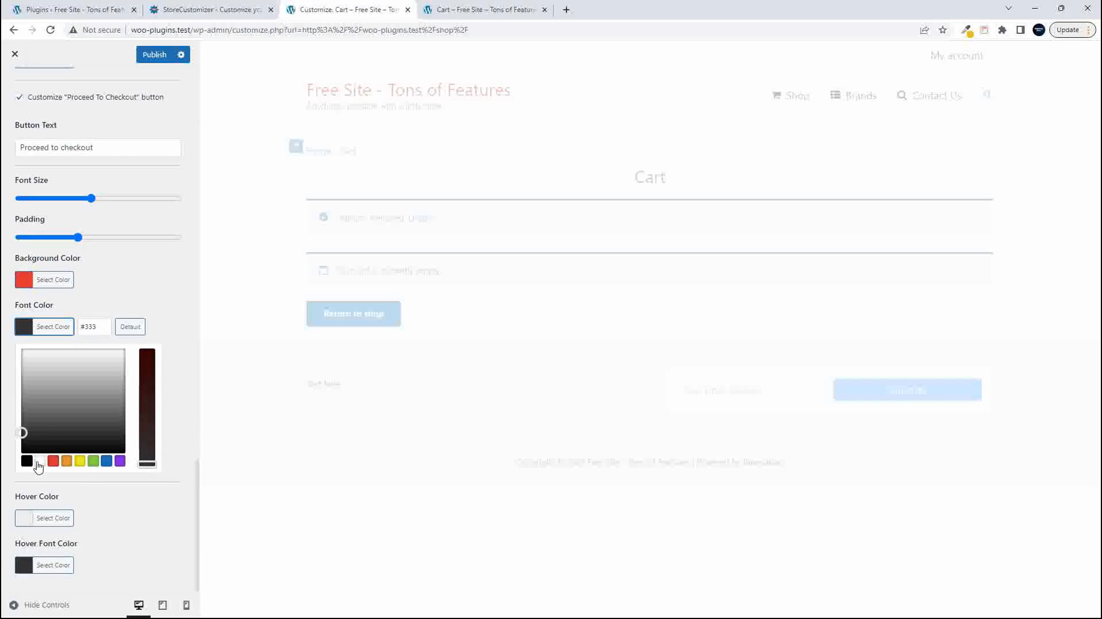
pyautogui.click(39, 461)
pyautogui.click(146, 289)
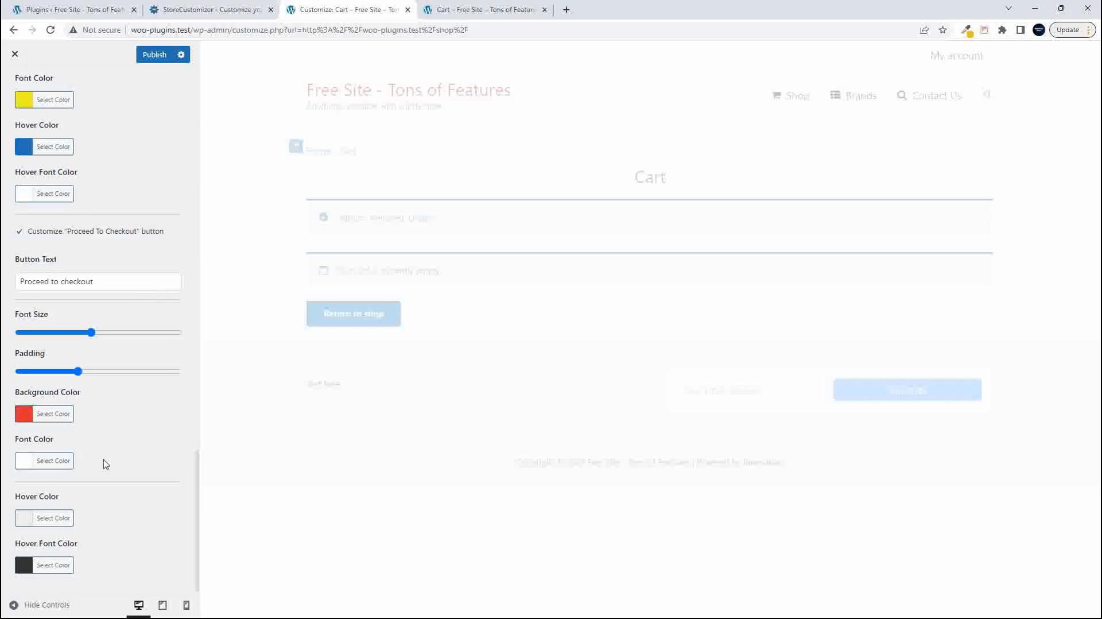
# - Set the "Proceed To Checkout" button's hover color to yellow
pyautogui.click(36, 518)
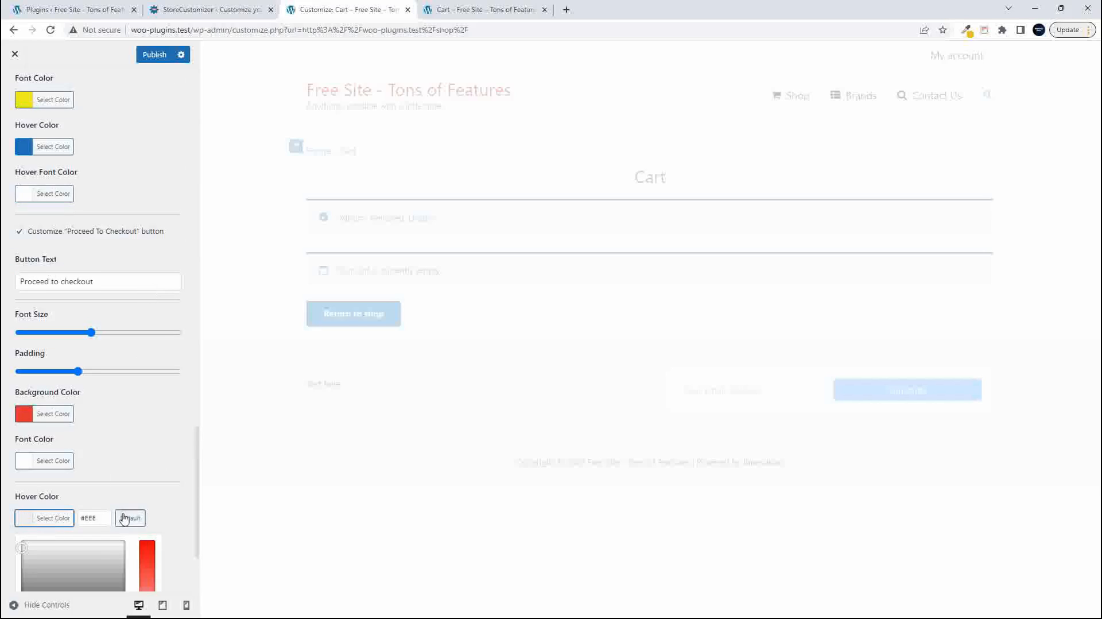
pyautogui.scroll(-1, 146, 491)
pyautogui.scroll(-2, 176, 551)
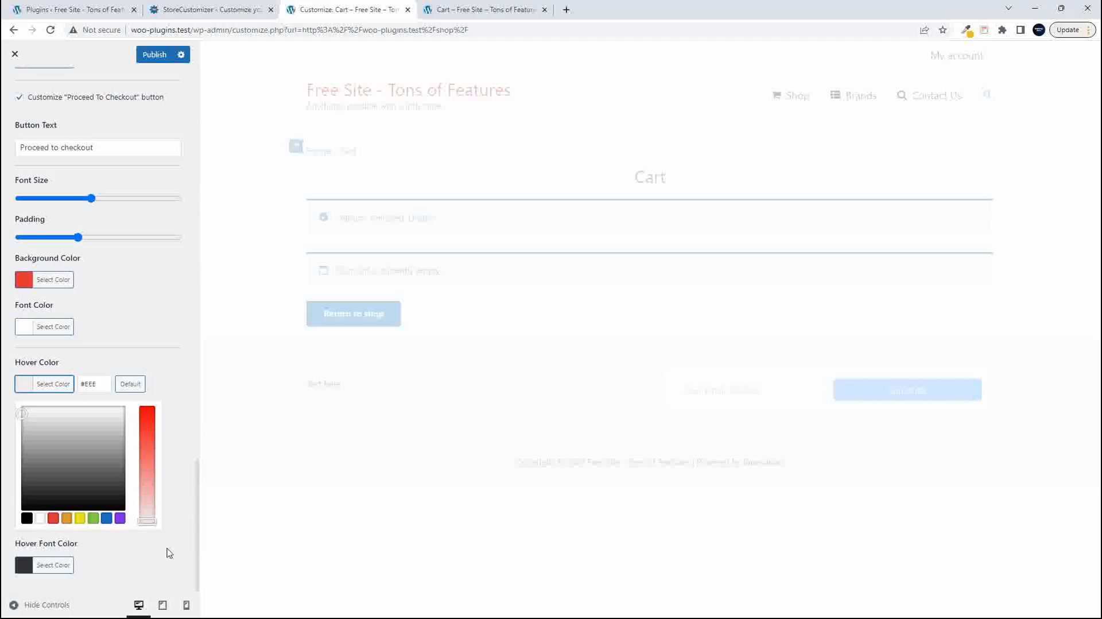
pyautogui.click(80, 517)
pyautogui.click(155, 339)
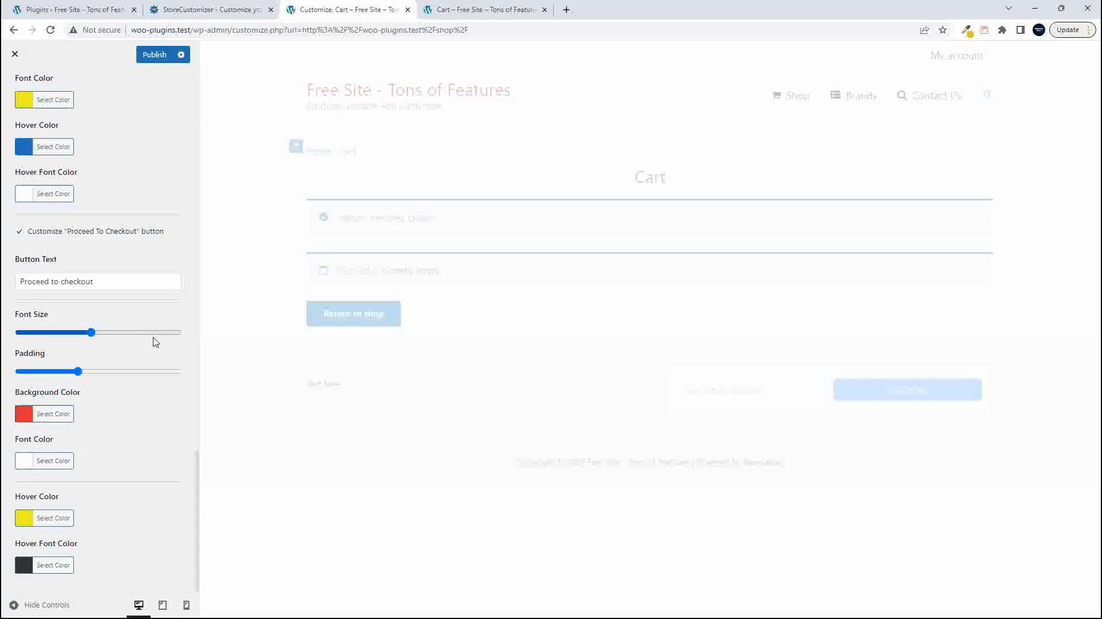
# - Set the "Proceed To Checkout" button's hover font color to red and publish the changes
pyautogui.click(26, 566)
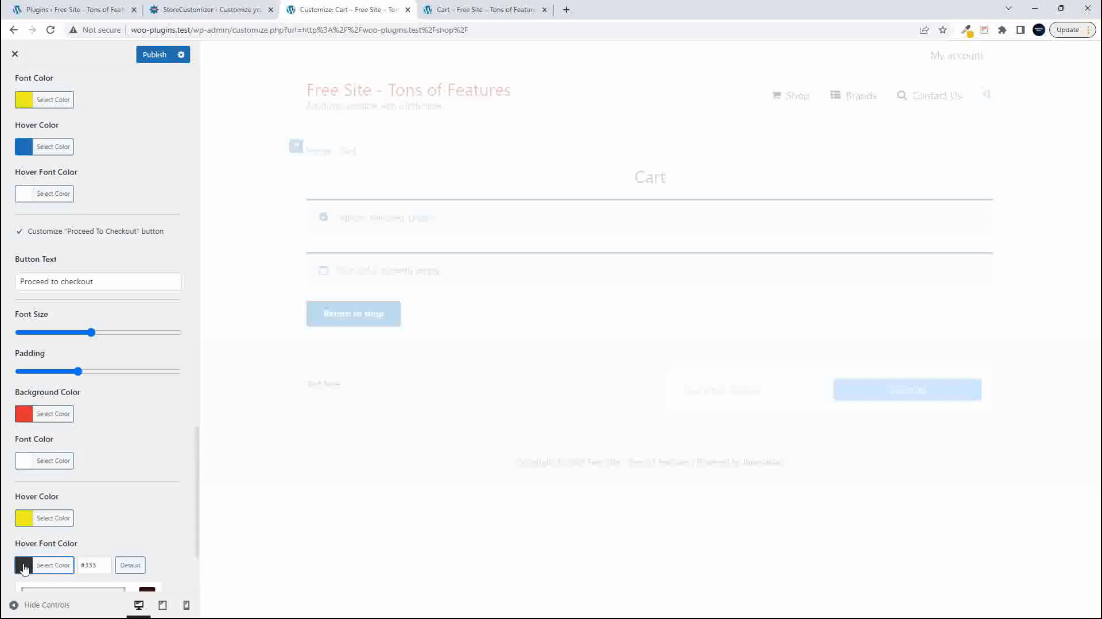
pyautogui.scroll(-3, 35, 563)
pyautogui.click(53, 566)
pyautogui.click(154, 55)
# - On the live cart page, check the "Proceed to checkout" button's hover styling and follow it to the checkout page
pyautogui.click(460, 10)
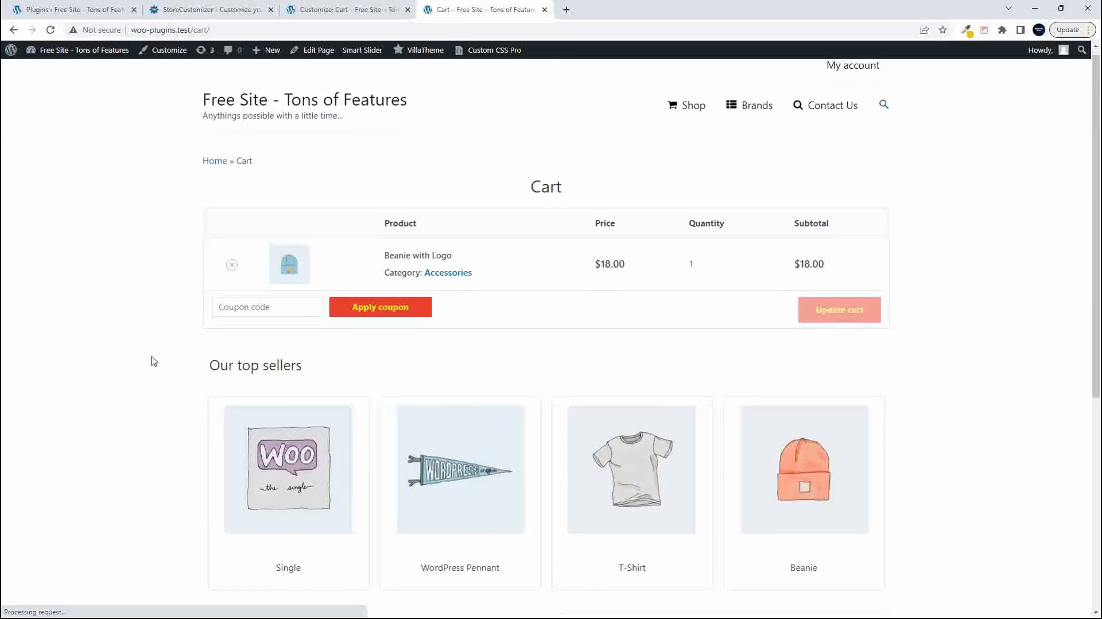
pyautogui.scroll(-5, 148, 360)
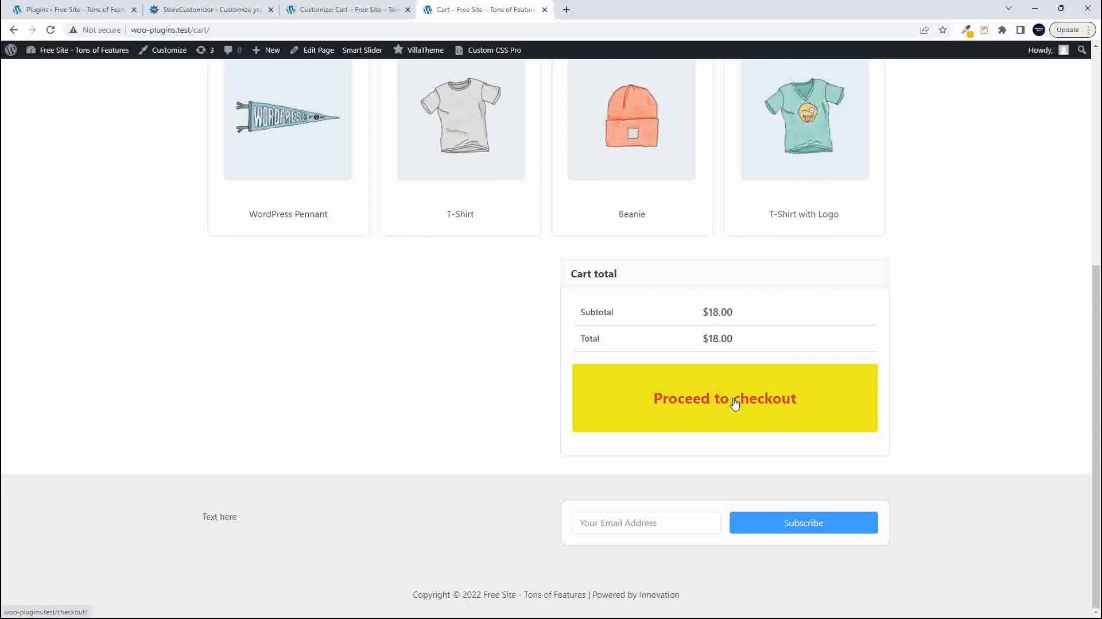
pyautogui.click(728, 387)
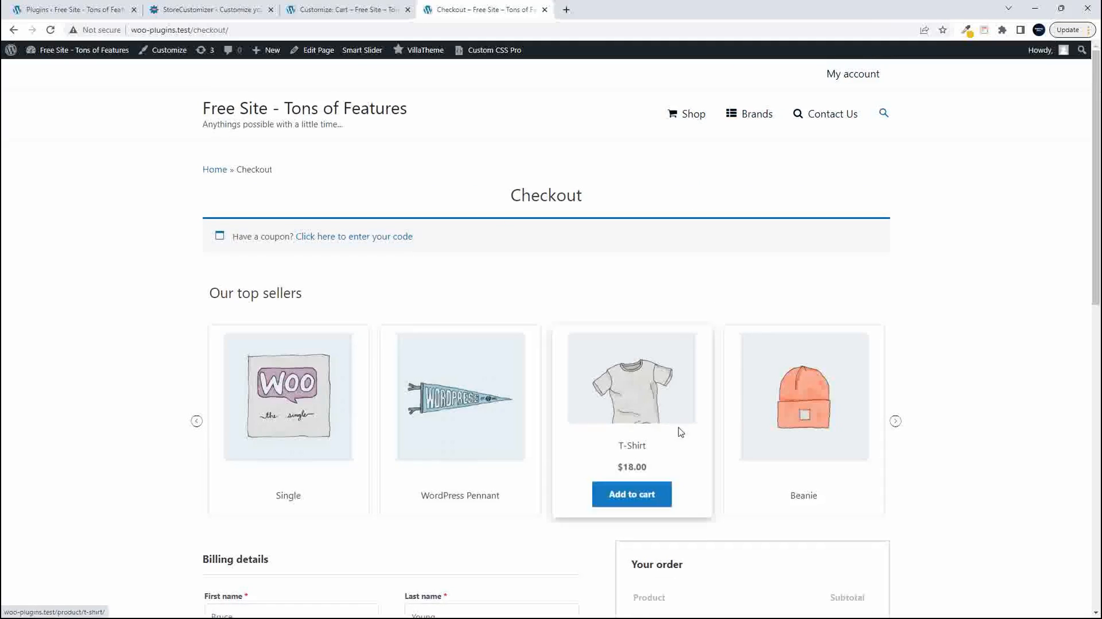
pyautogui.scroll(-2, 793, 448)
pyautogui.scroll(-3, 793, 448)
# - Return to the Customizer, leave the Cart Page settings and open StoreCustomizer's Checkout Page settings
pyautogui.click(338, 11)
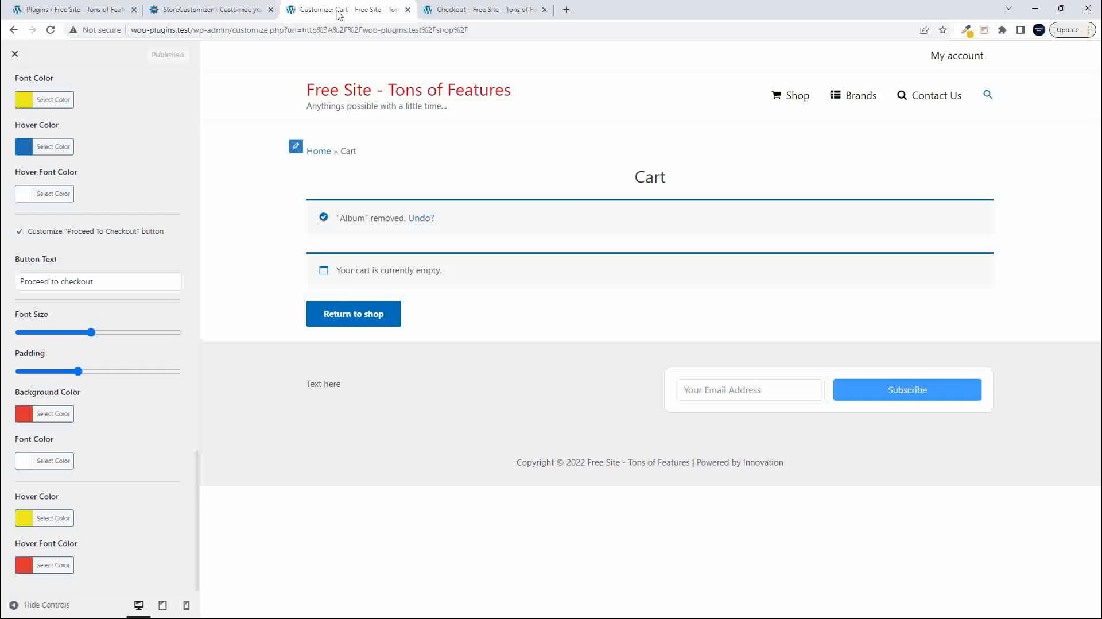
pyautogui.scroll(10, 49, 409)
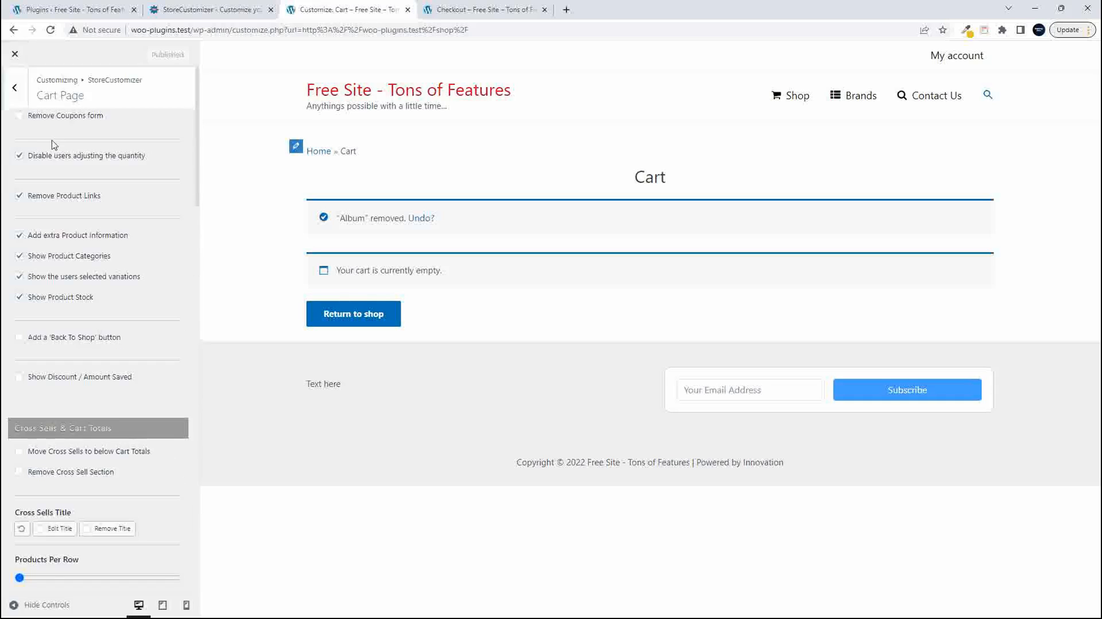
pyautogui.click(15, 88)
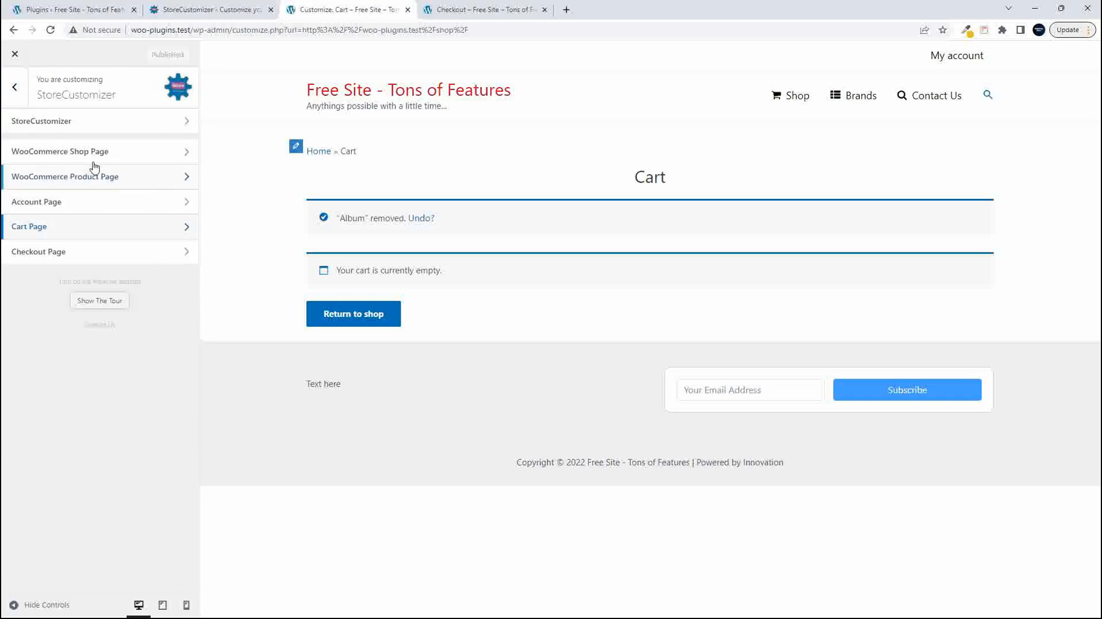
pyautogui.click(41, 253)
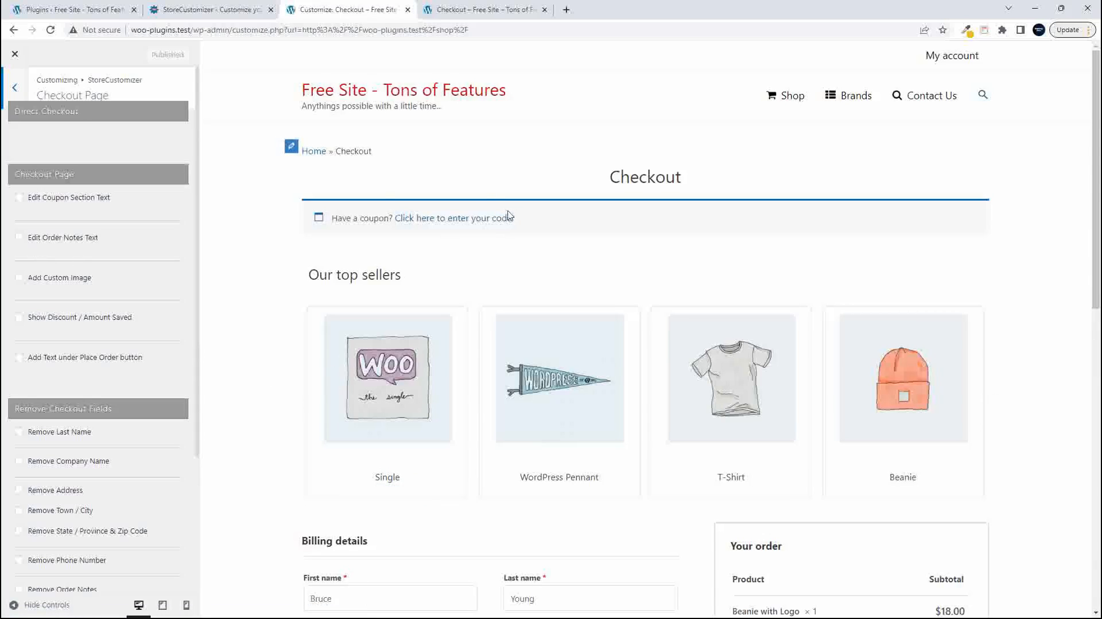
# - Compare the billing details and order summary in the Customizer's checkout preview with the live checkout page
pyautogui.scroll(-5, 546, 256)
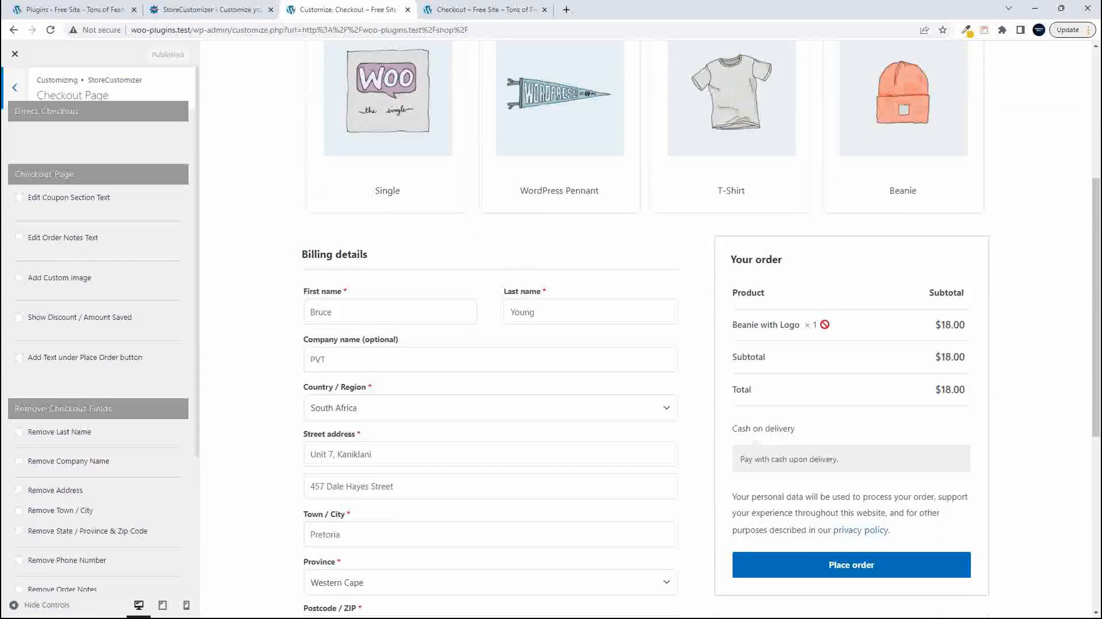
pyautogui.click(465, 9)
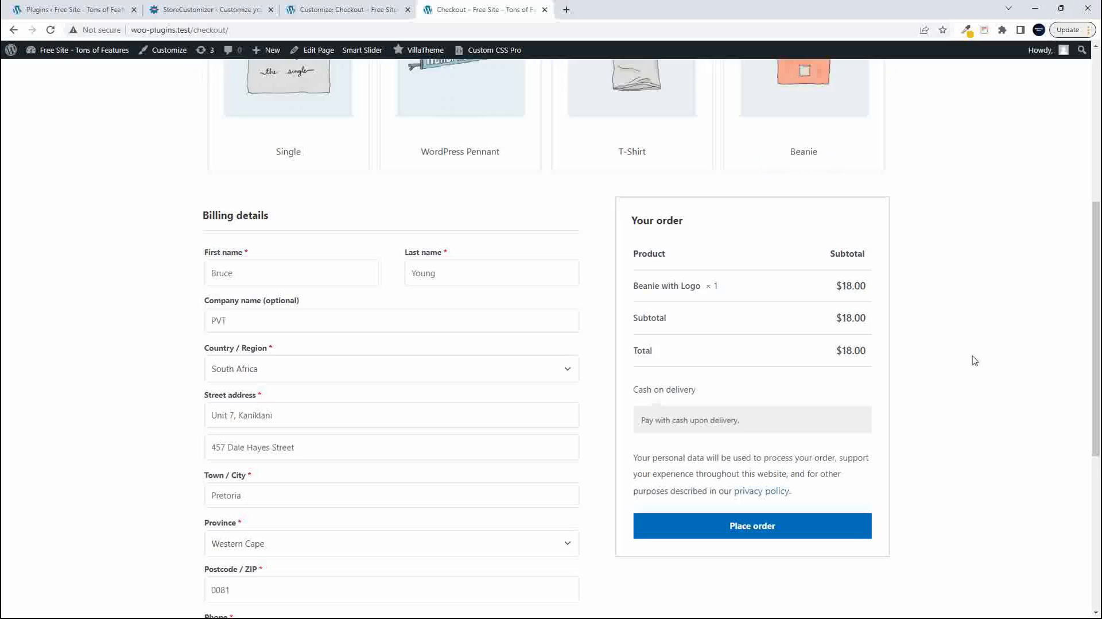
pyautogui.click(345, 9)
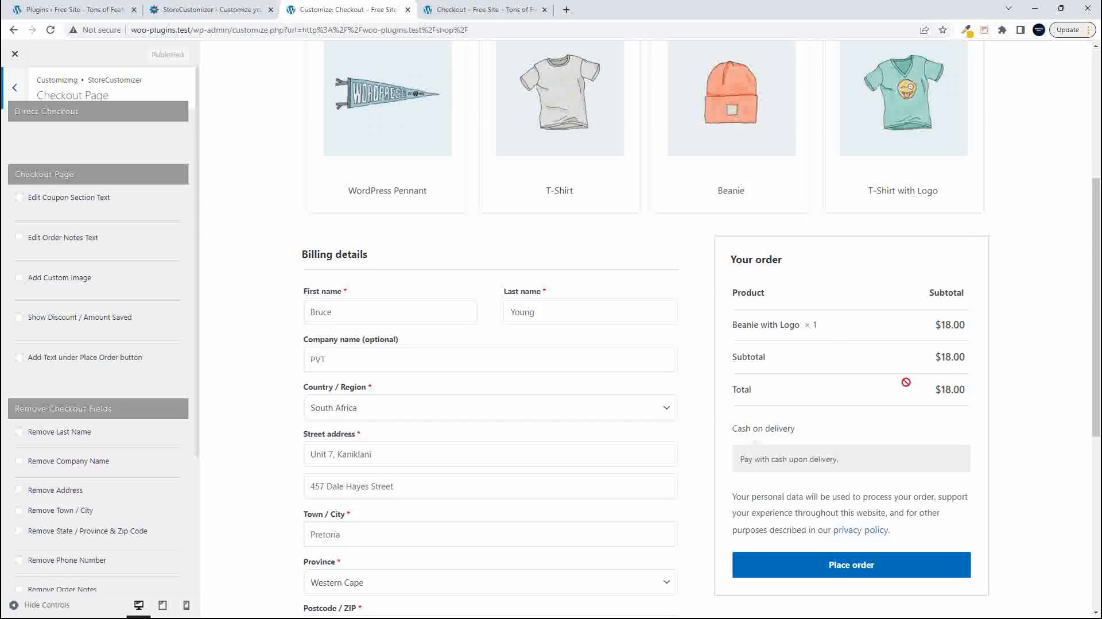
pyautogui.scroll(-3, 871, 399)
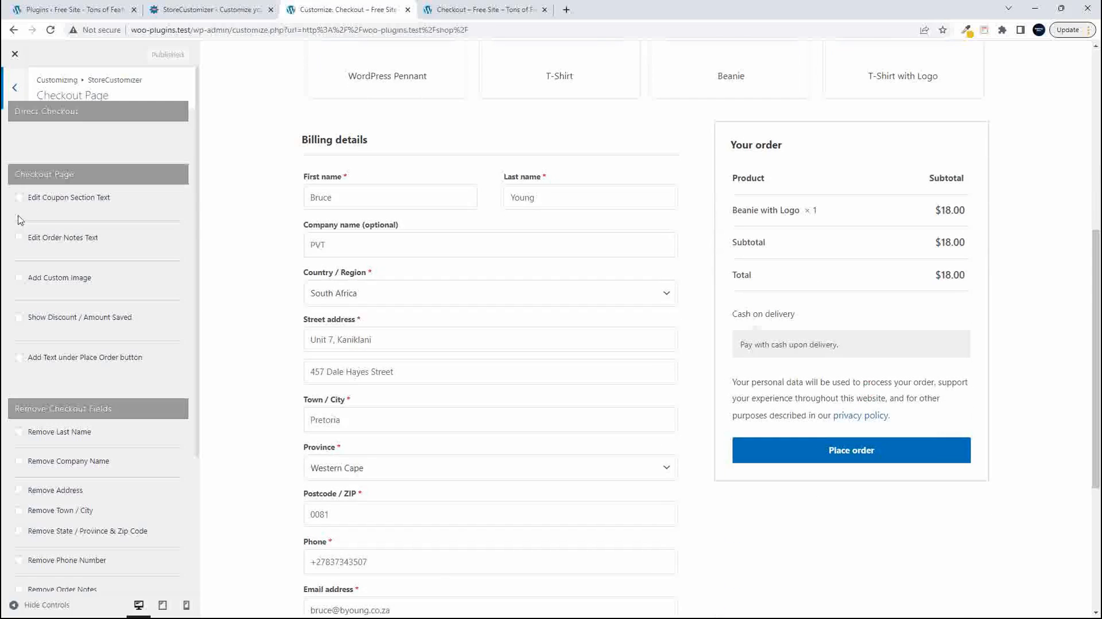
# - Enable editing of the coupon section text and replace the coupon code text's wording with "You have a"
pyautogui.click(19, 197)
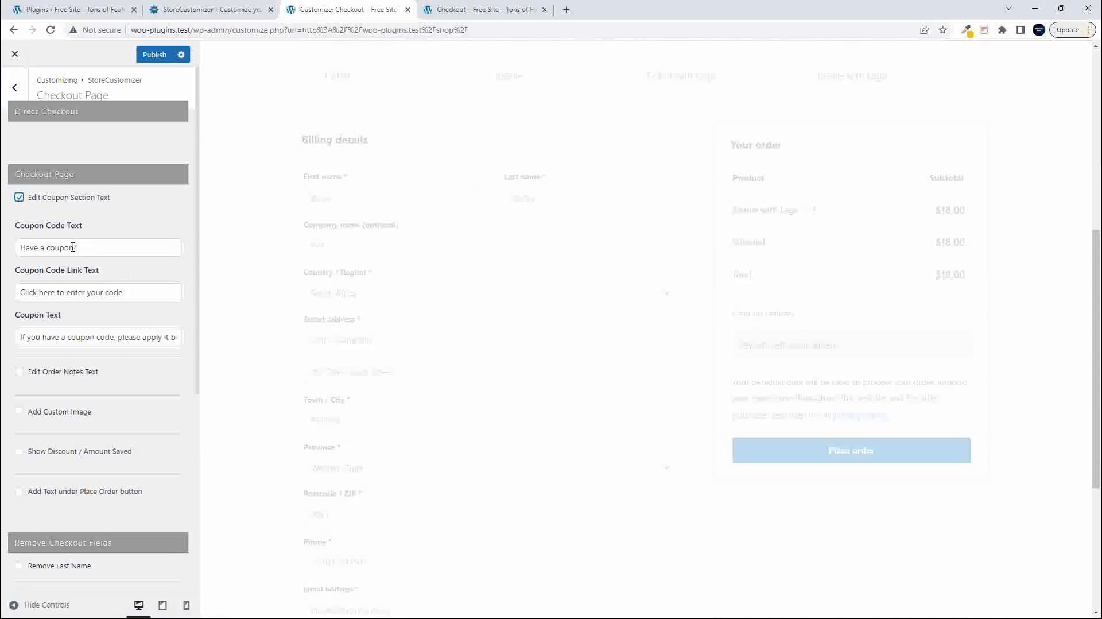
pyautogui.moveTo(74, 248); pyautogui.dragTo(8, 248)
pyautogui.write('Y')
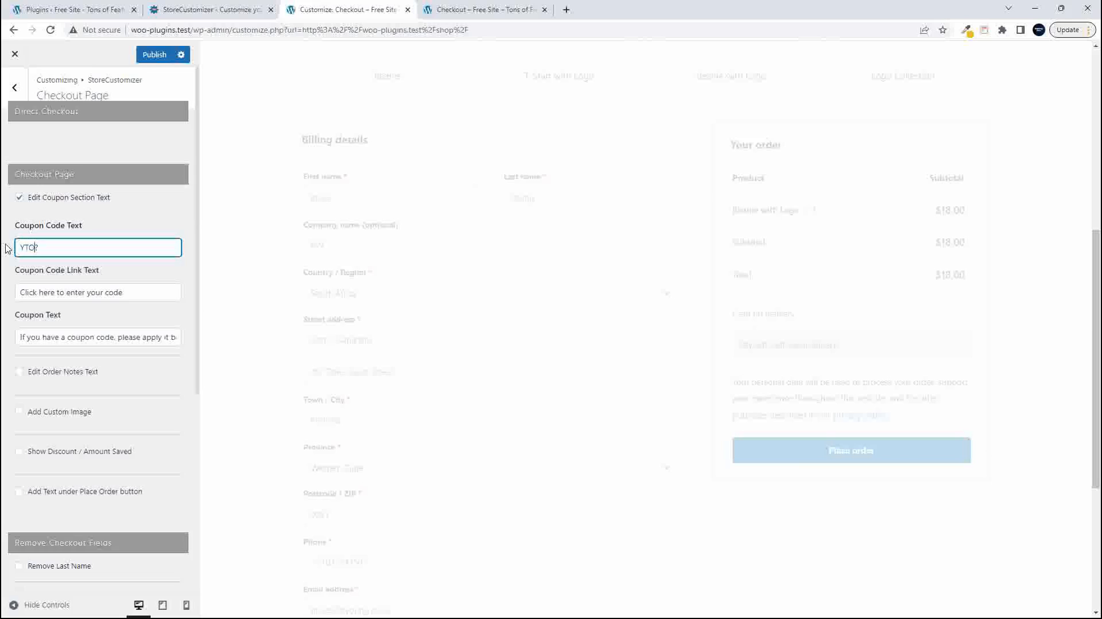
pyautogui.write('ou have ac')
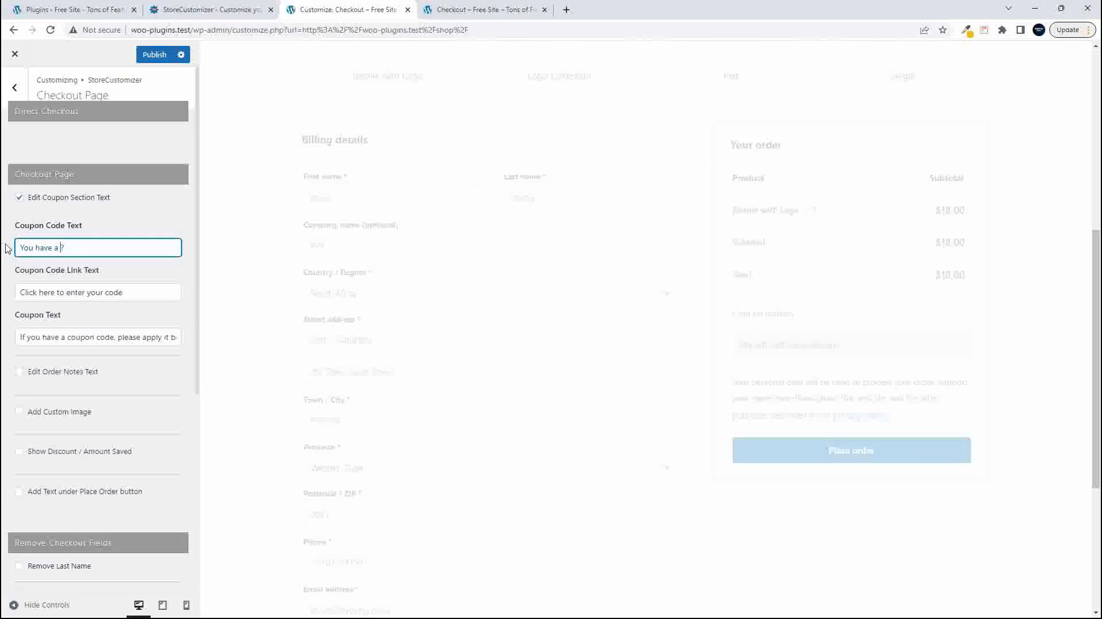
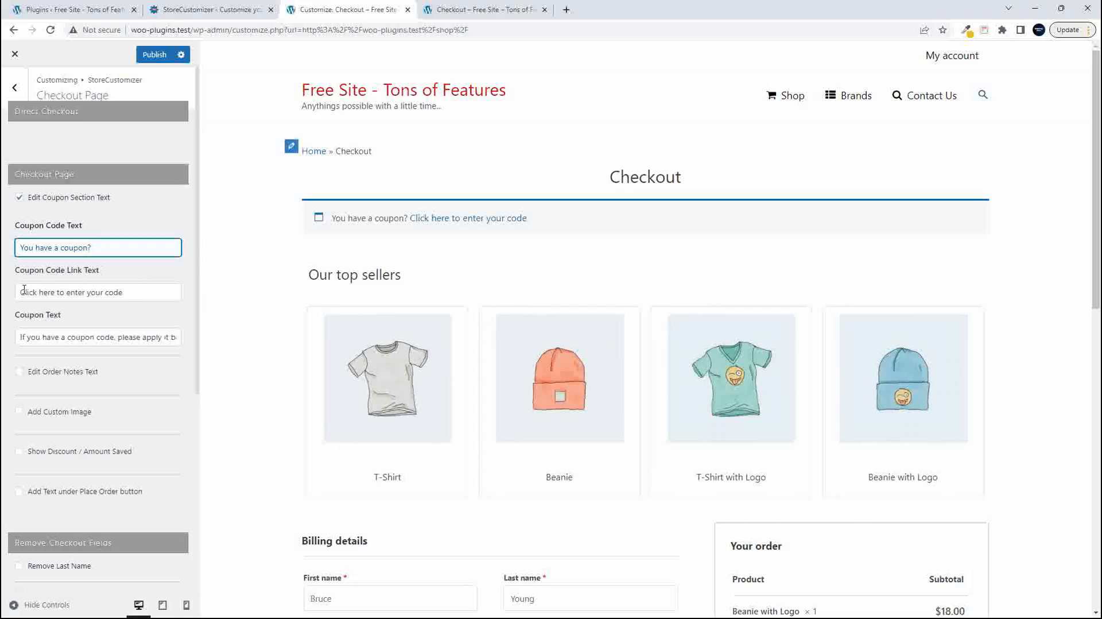
# - Set the coupon code link text to "Check if its working" and expand the coupon section in the preview
pyautogui.click(457, 218)
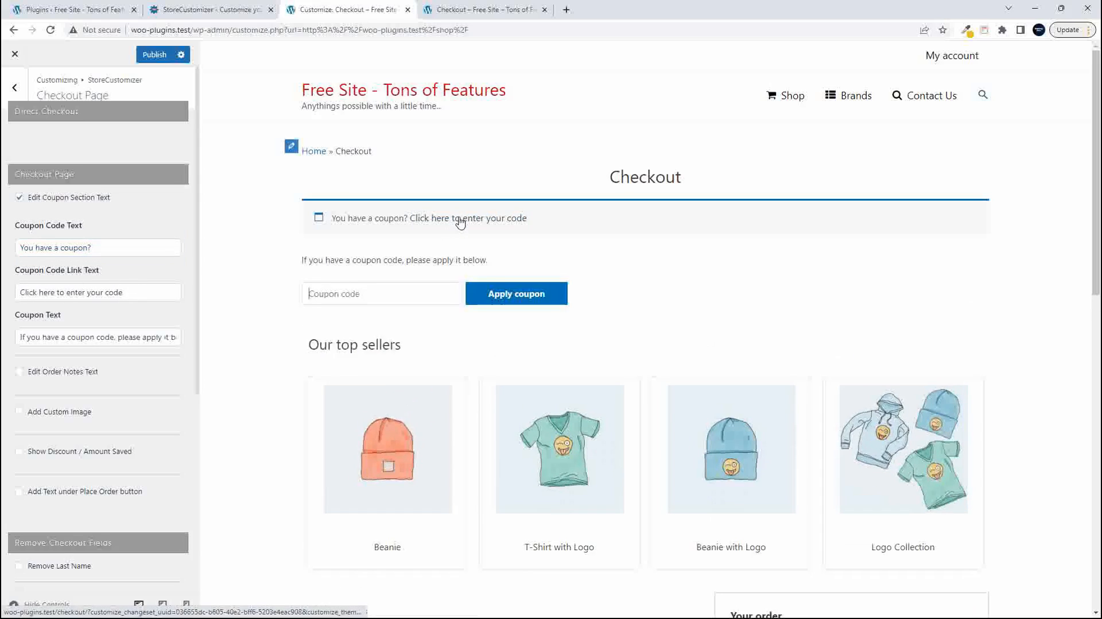
pyautogui.moveTo(124, 292); pyautogui.dragTo(2, 290)
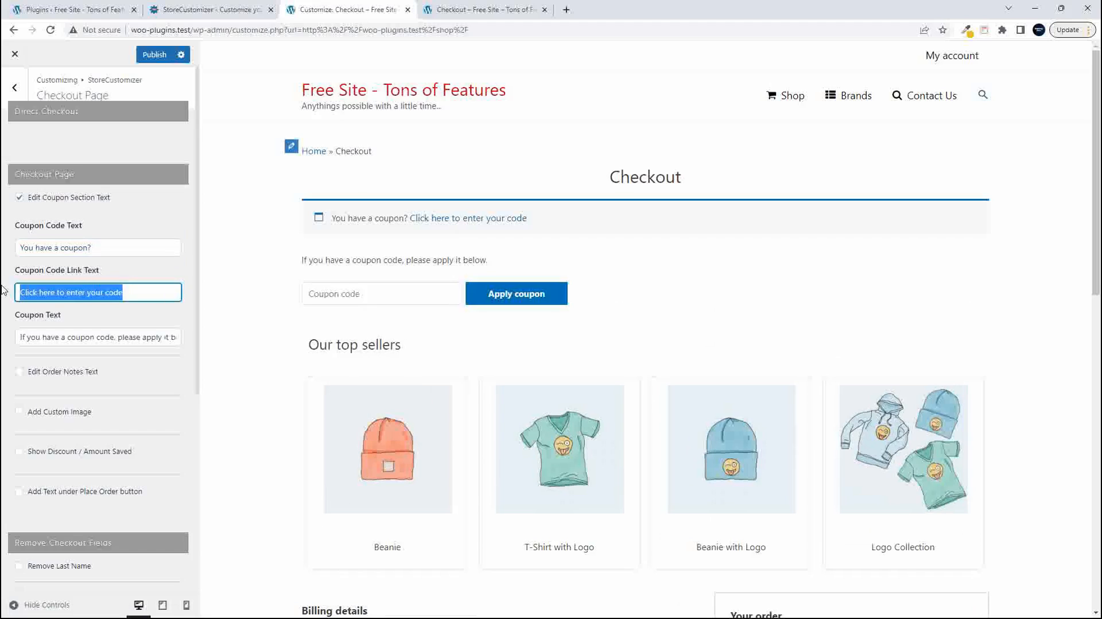
pyautogui.write('Check ')
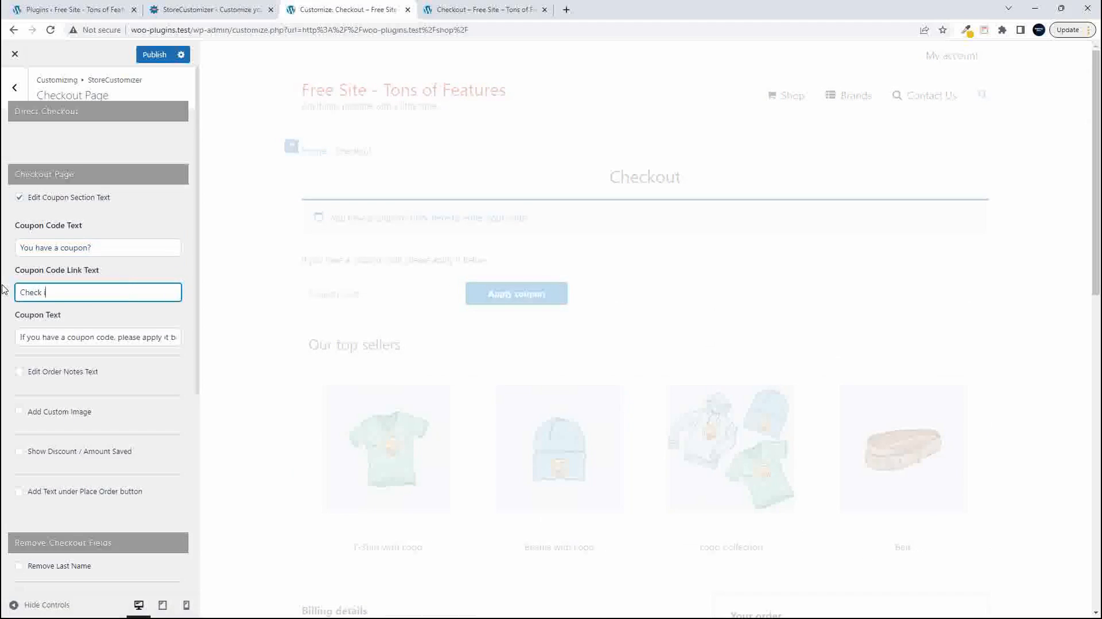
pyautogui.write('if its working')
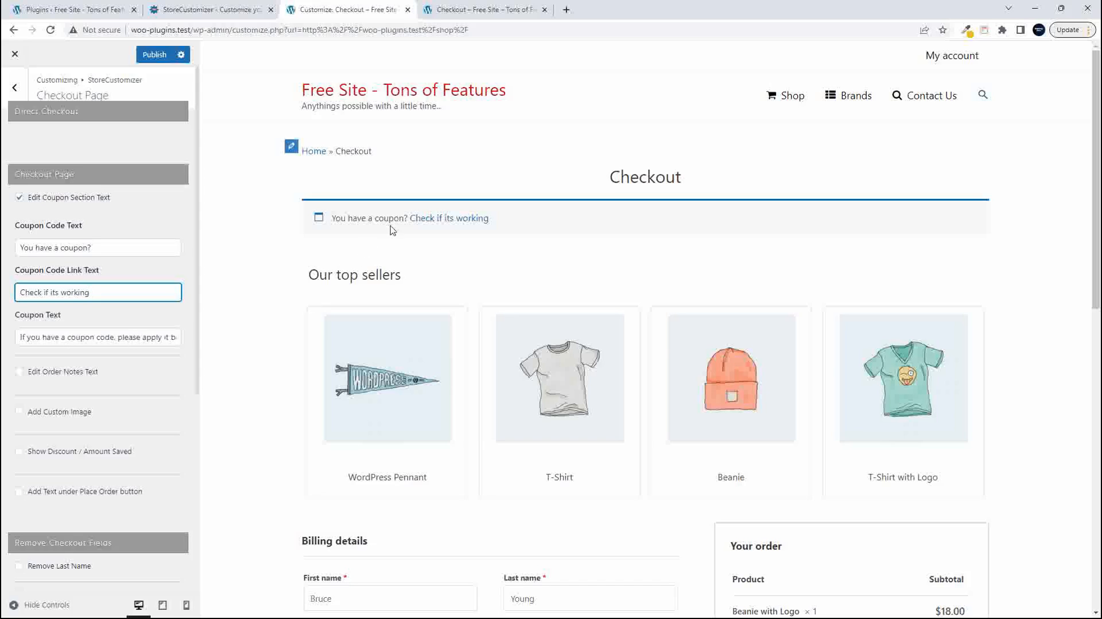
pyautogui.click(465, 218)
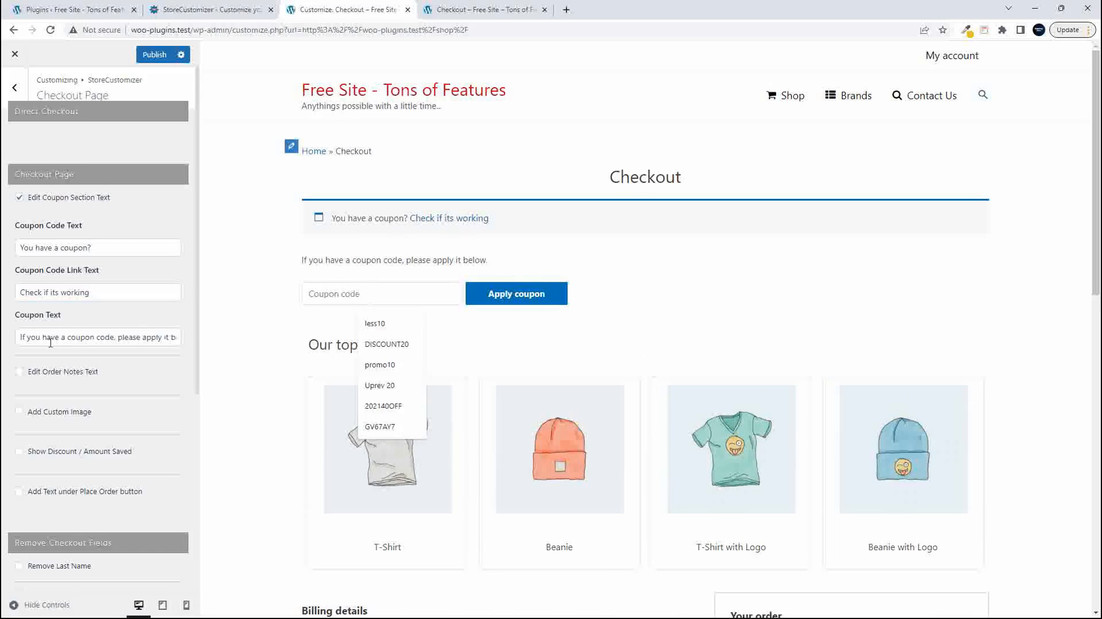
# - Replace the coupon text with "Do you feel lucky?" and check it in the preview's expanded coupon section
pyautogui.tripleClick(69, 338)
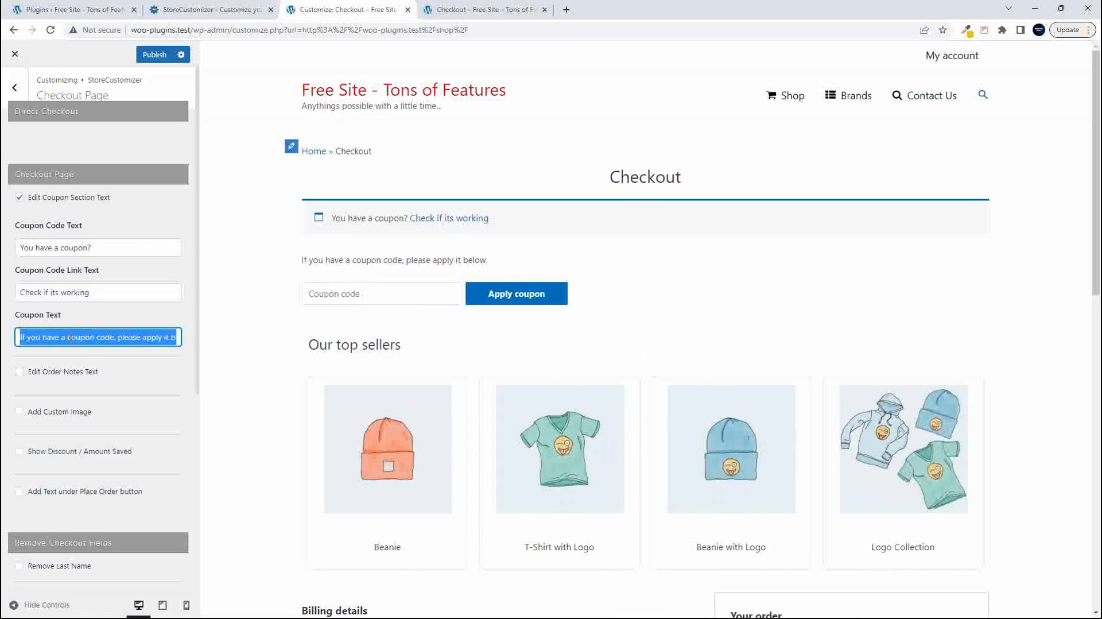
pyautogui.write('Do you ')
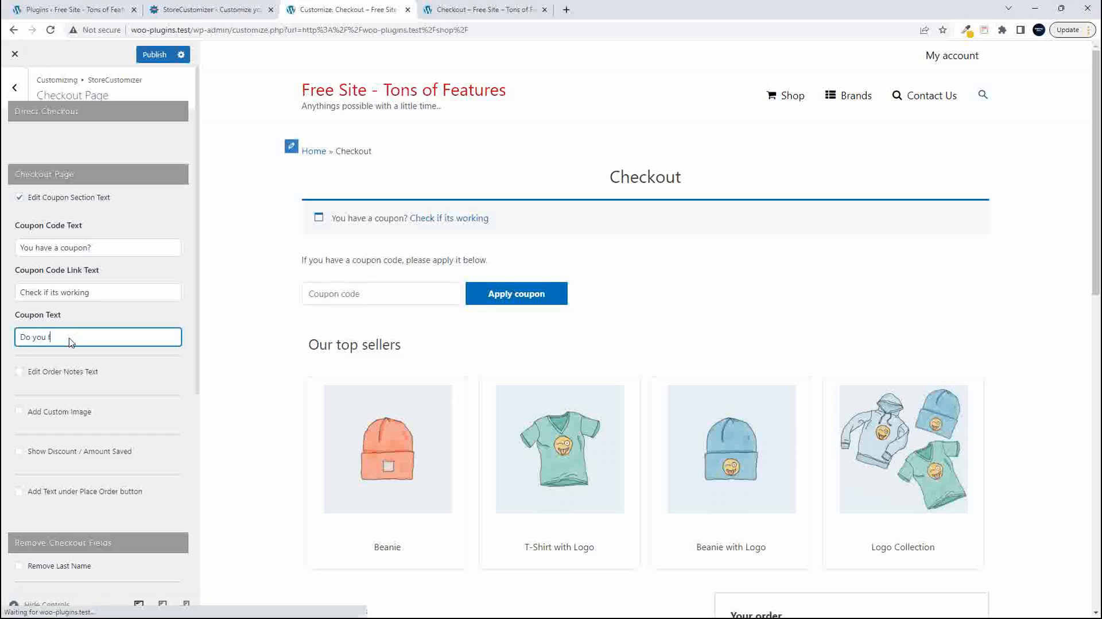
pyautogui.write('feel luck')
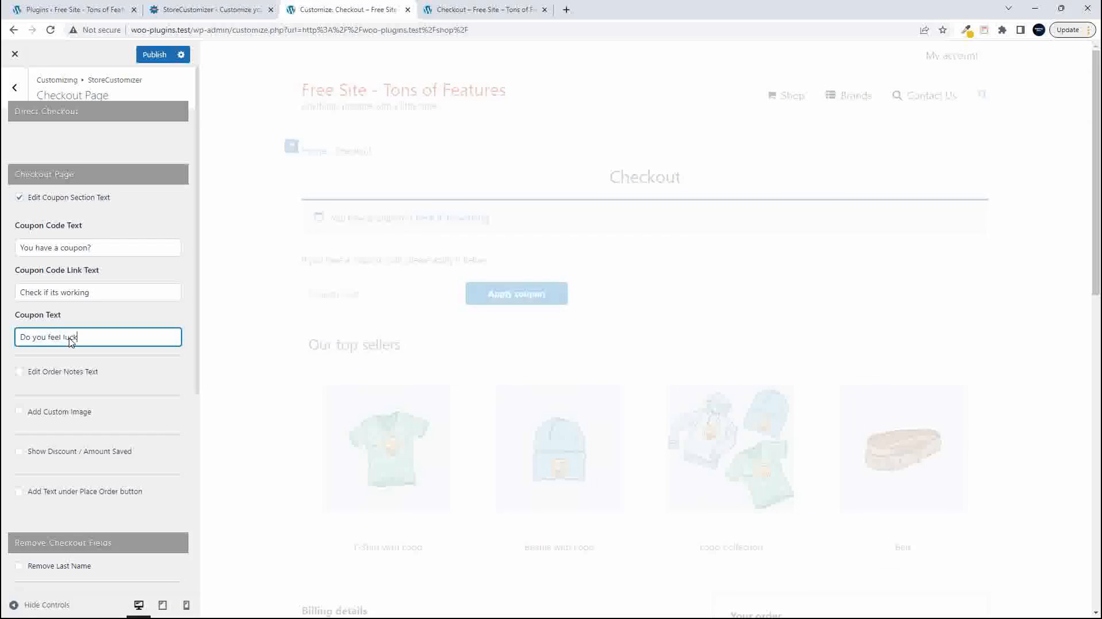
pyautogui.write('y?')
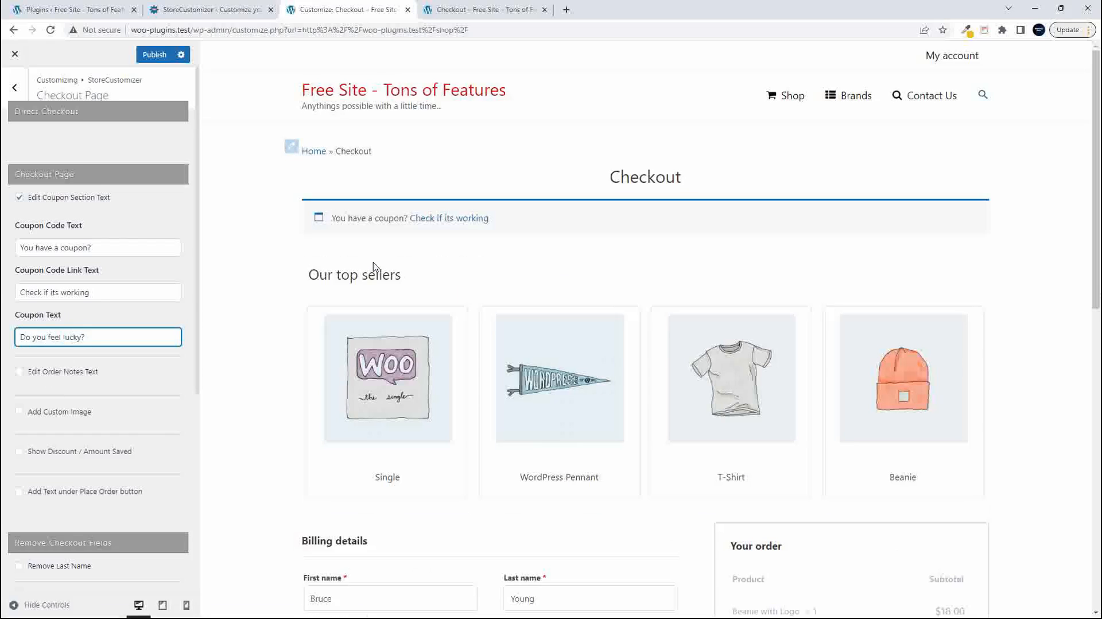
pyautogui.click(449, 219)
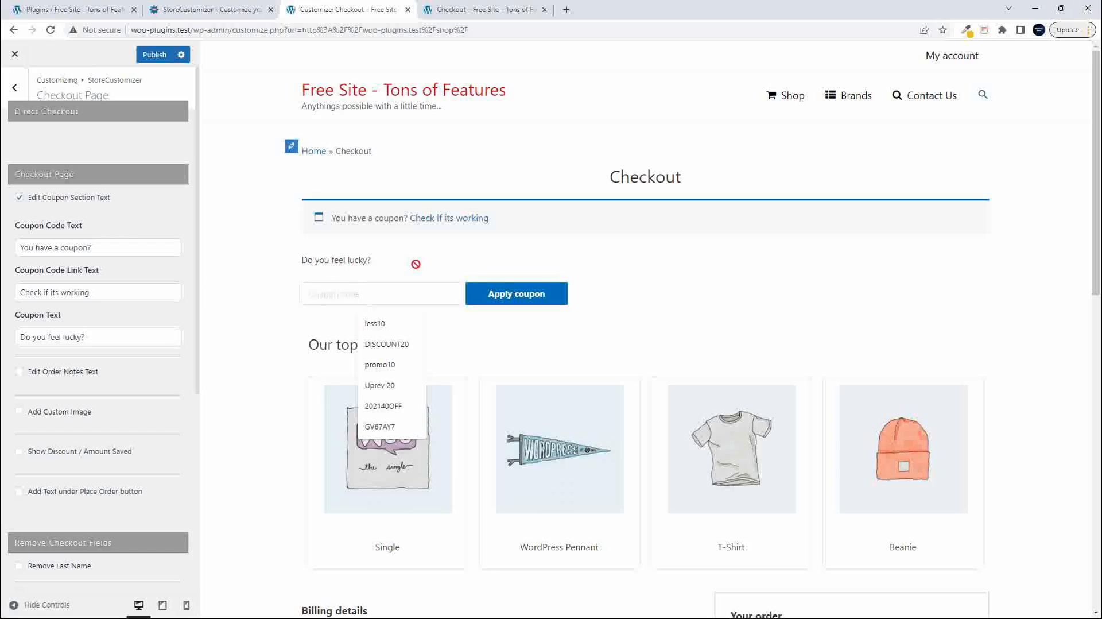
# - Enable editing of the order notes text and set its label to "You want what?"
pyautogui.click(19, 372)
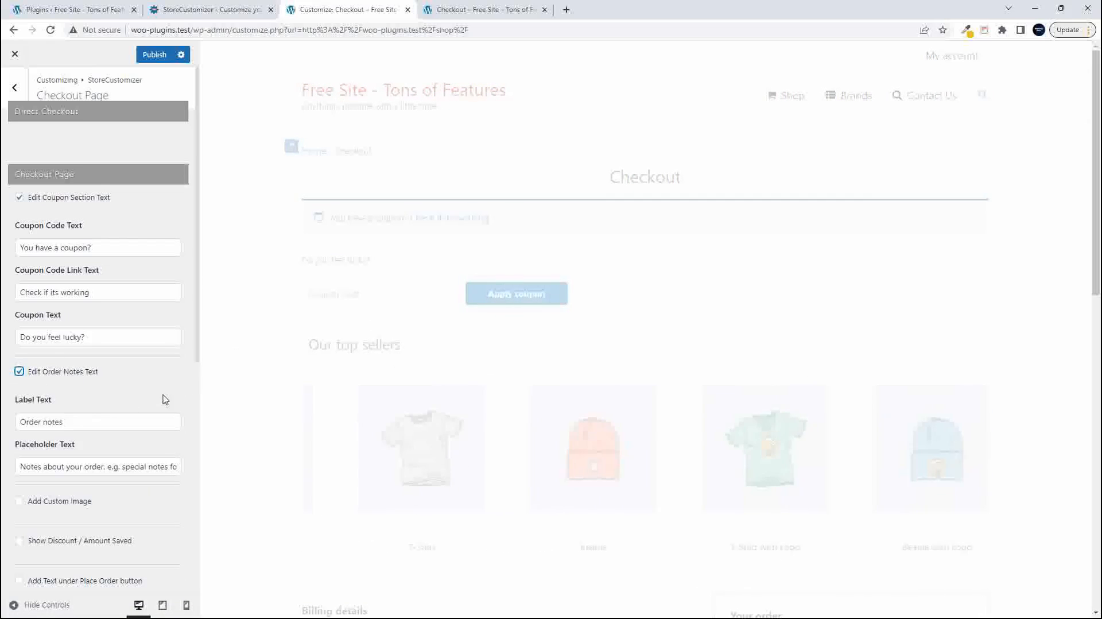
pyautogui.scroll(-10, 318, 398)
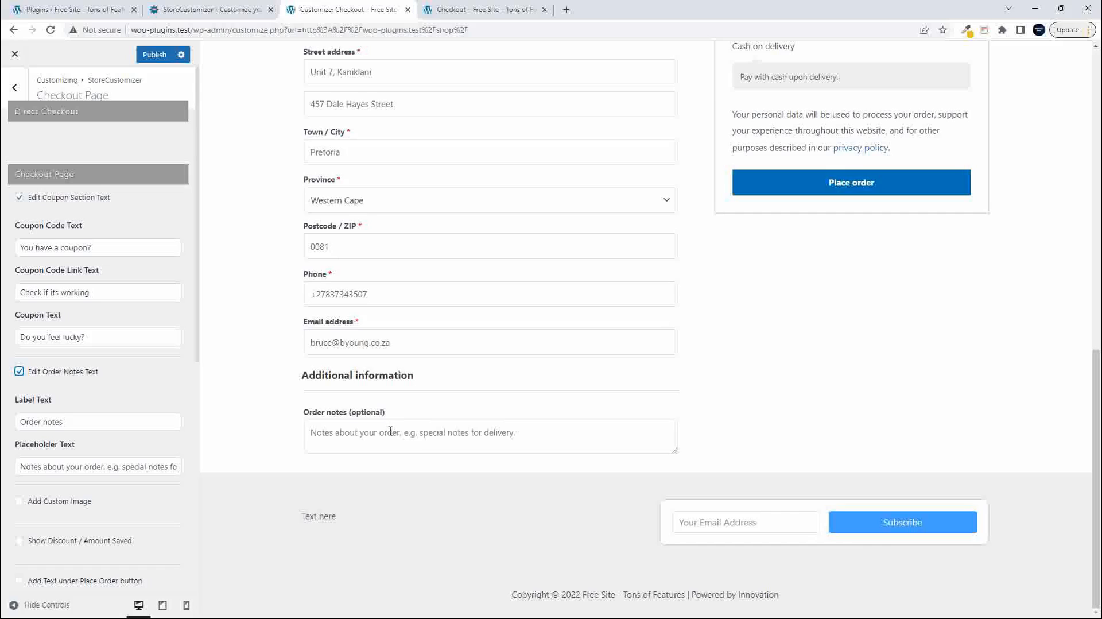
pyautogui.moveTo(103, 426); pyautogui.dragTo(20, 416)
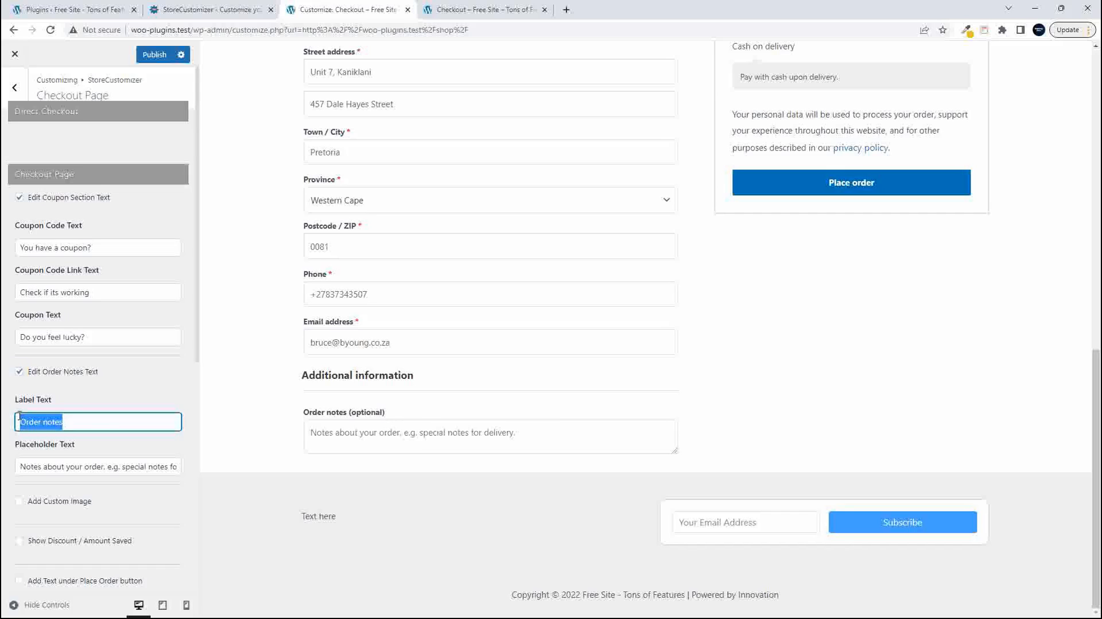
pyautogui.write('YOu want what?')
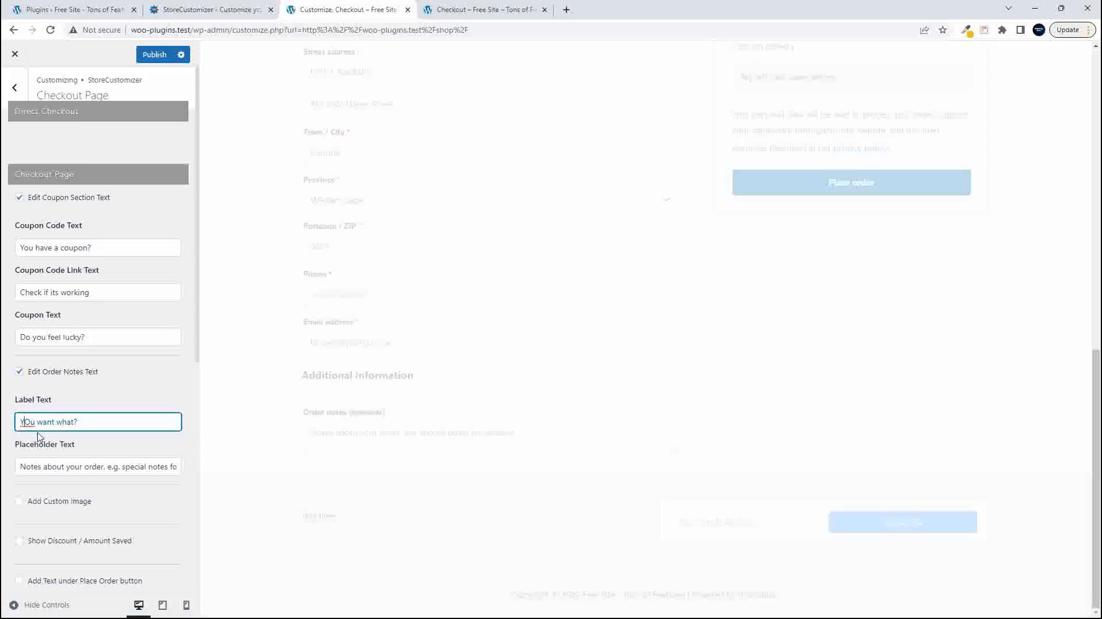
pyautogui.click(31, 425)
pyautogui.press('BackSpace')
pyautogui.write('o')
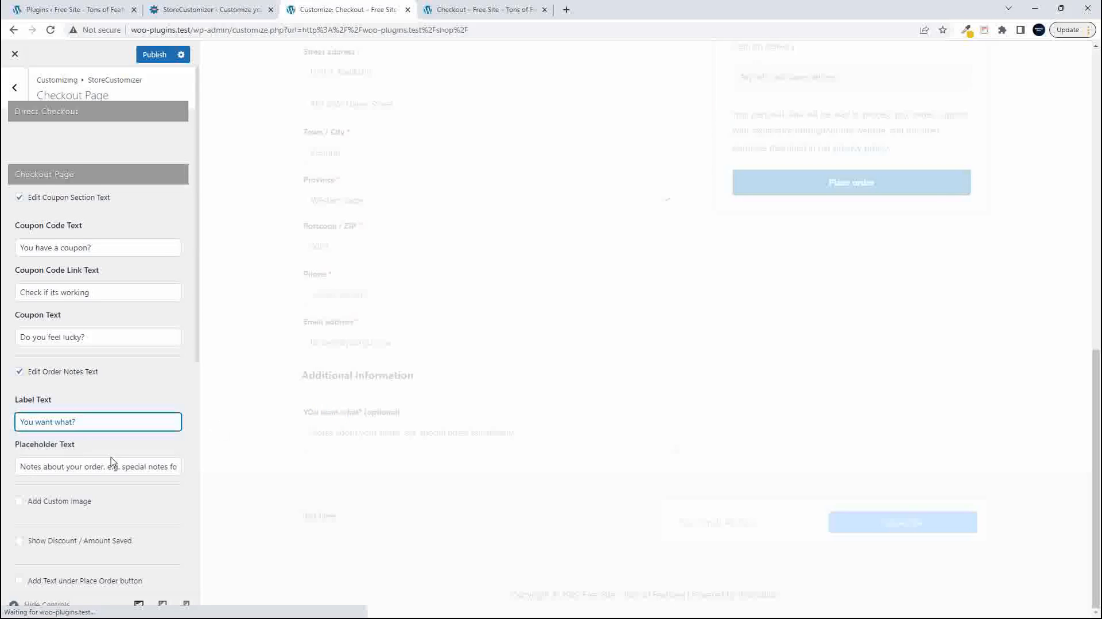
# - Set the order notes placeholder text to "Tell us your story"
pyautogui.tripleClick(172, 474)
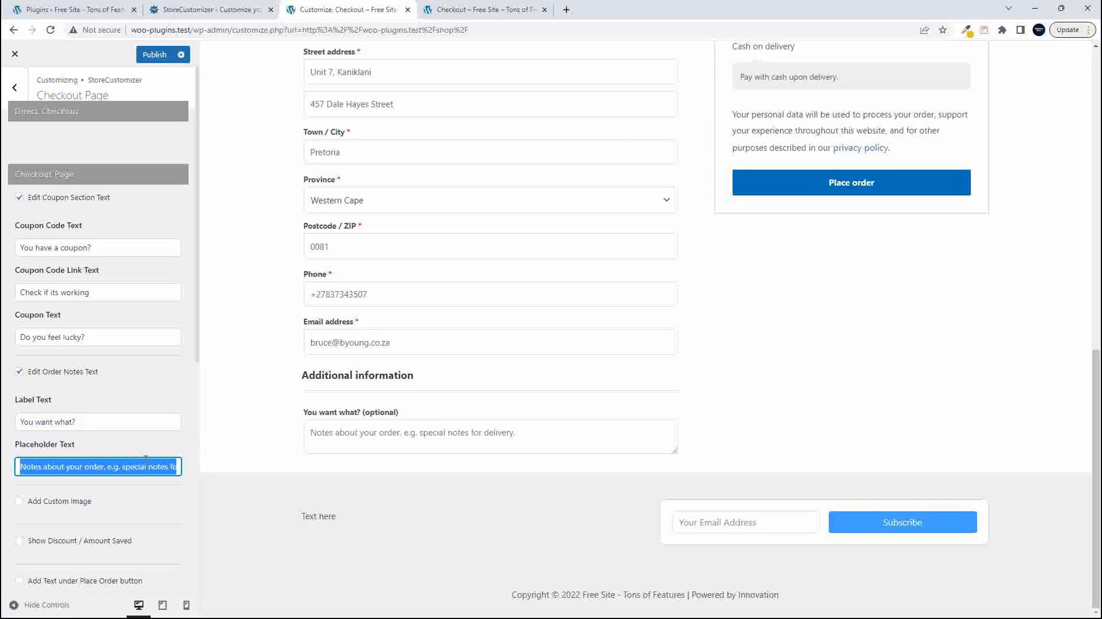
pyautogui.press('BackSpace')
pyautogui.write('Tell us y')
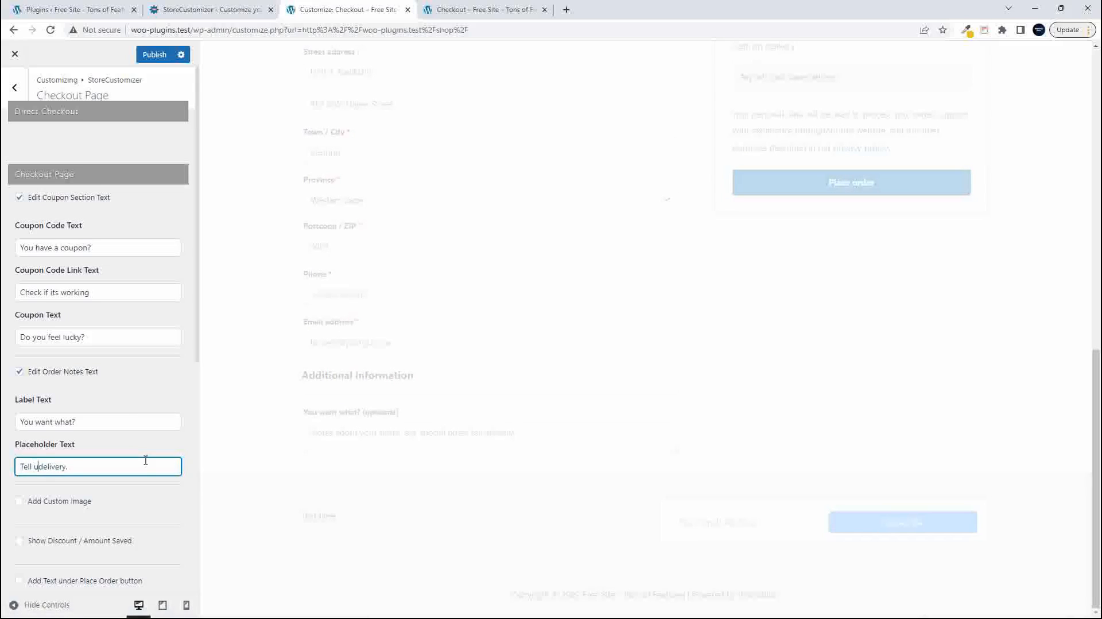
pyautogui.write('our story')
pyautogui.press('Delete')
pyautogui.press('Delete')
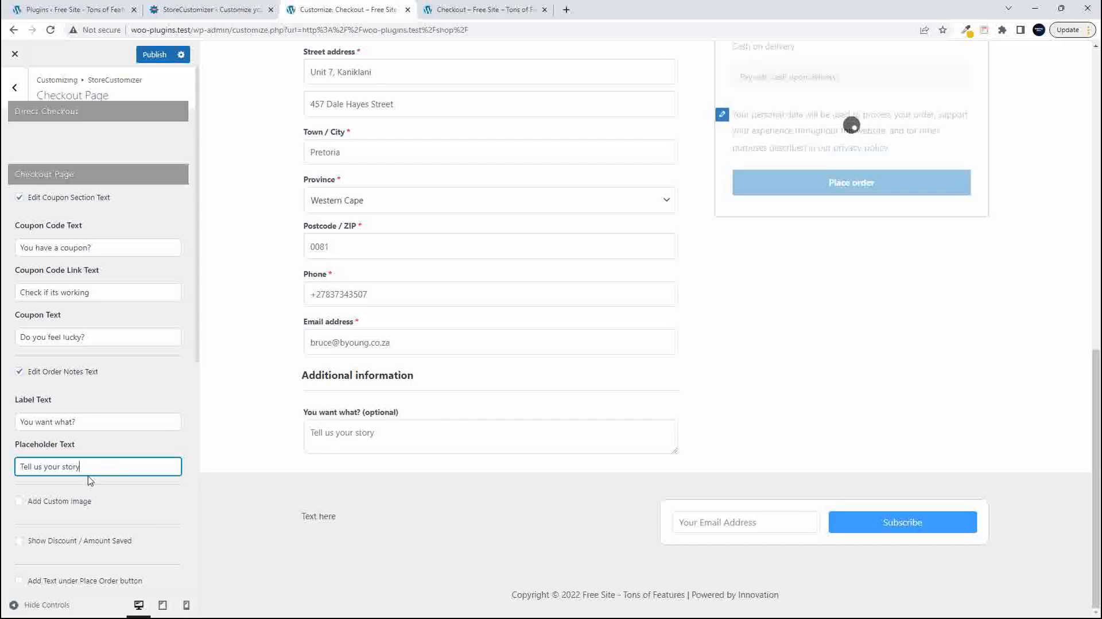
# - Enable a custom image on the checkout page, choose the red car picture from the media library, and check its placement
pyautogui.click(19, 503)
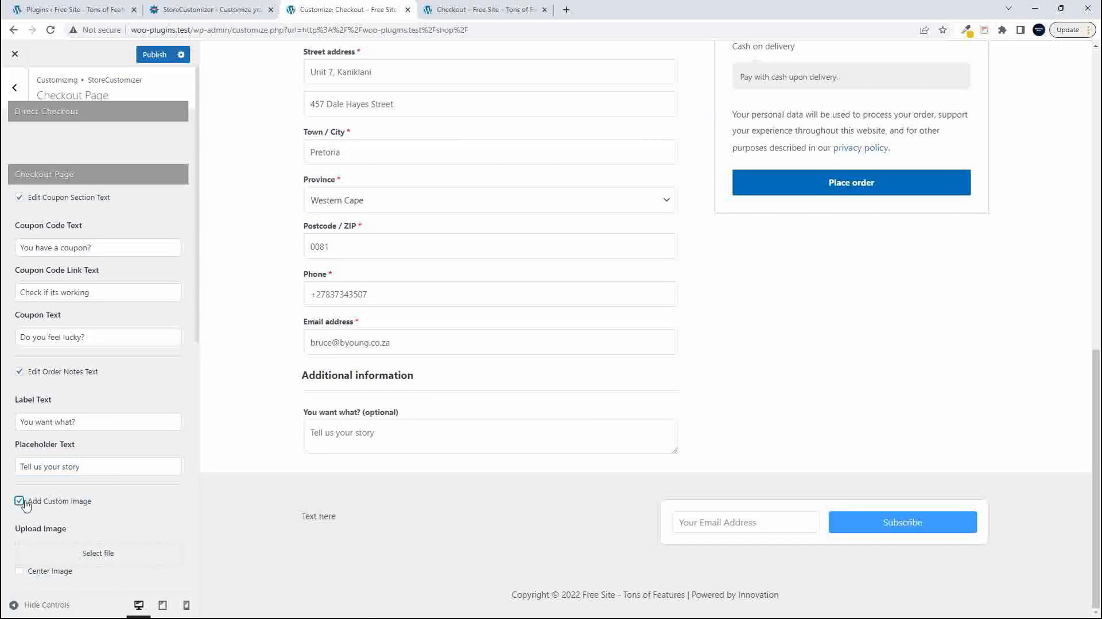
pyautogui.scroll(-3, 57, 431)
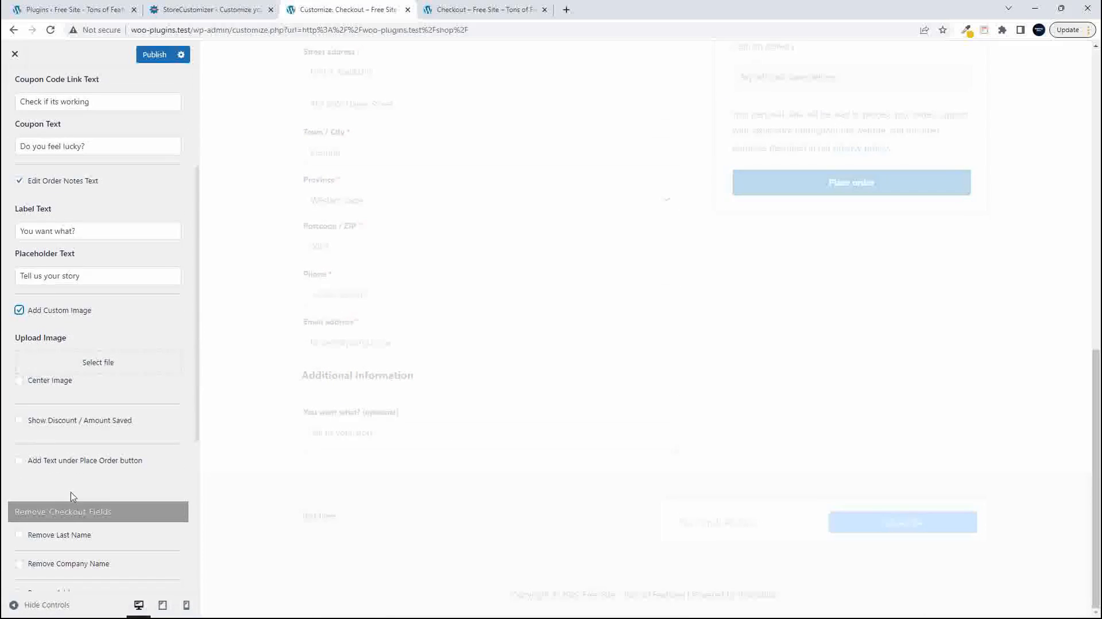
pyautogui.click(101, 368)
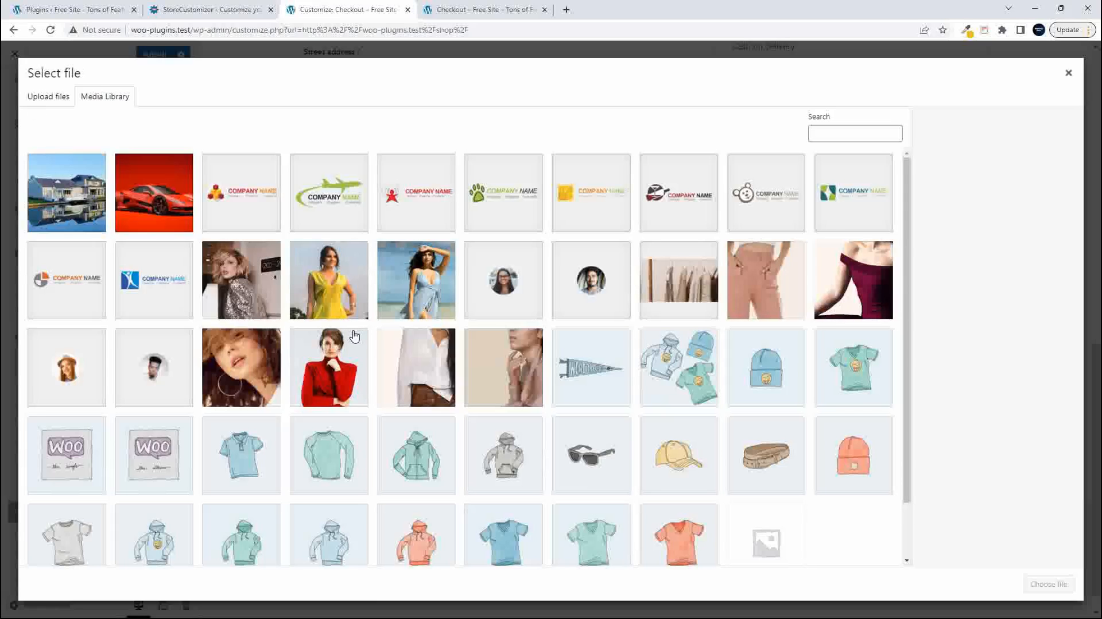
pyautogui.click(136, 187)
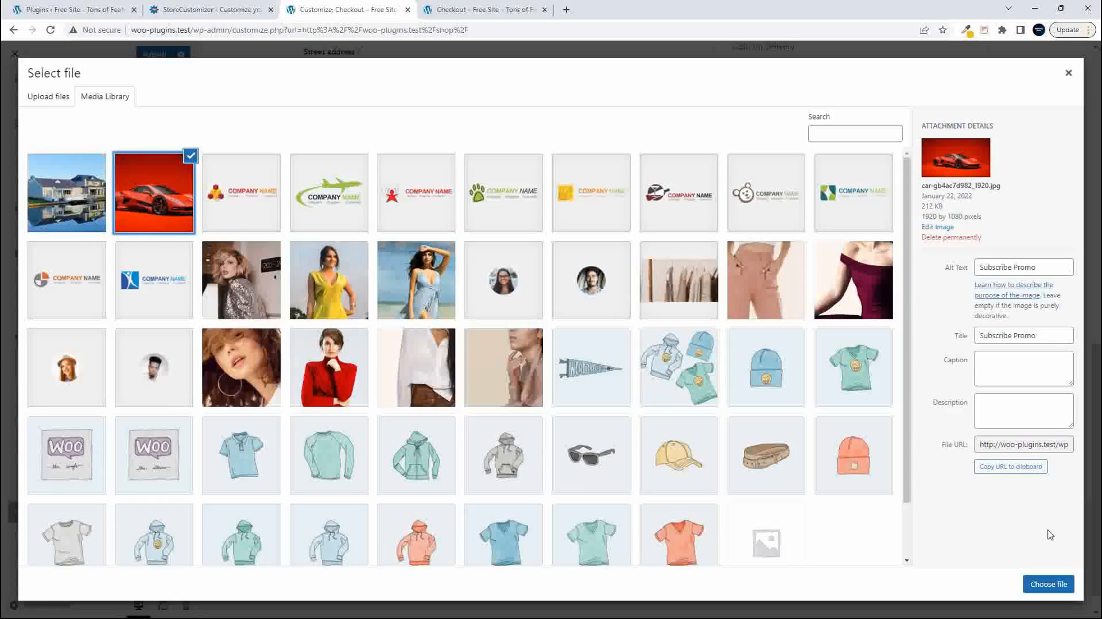
pyautogui.click(1044, 583)
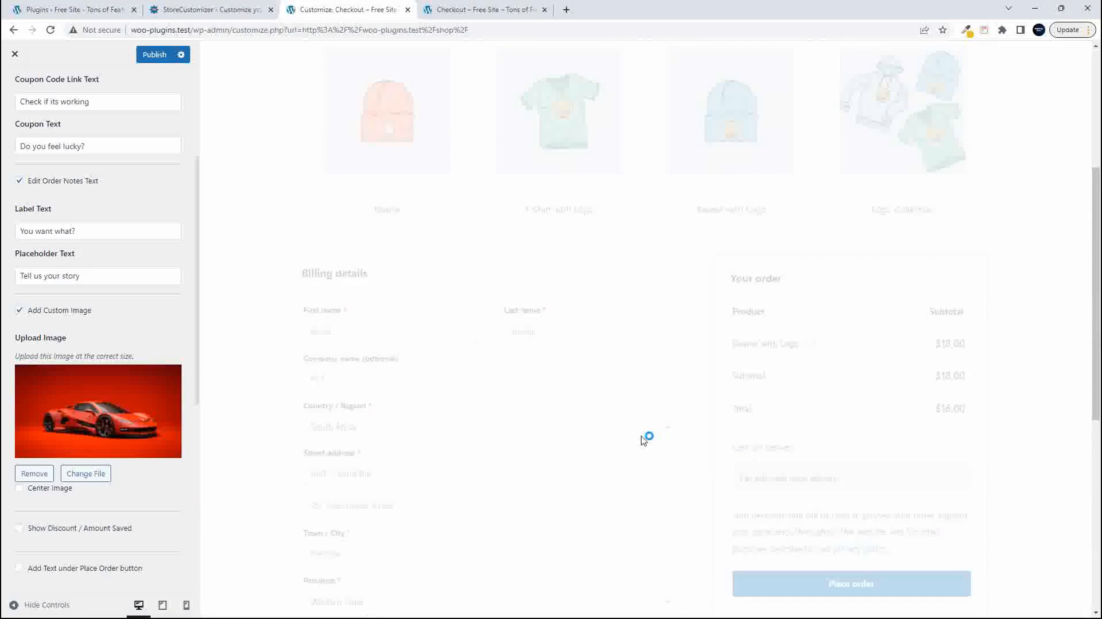
pyautogui.scroll(-6, 643, 436)
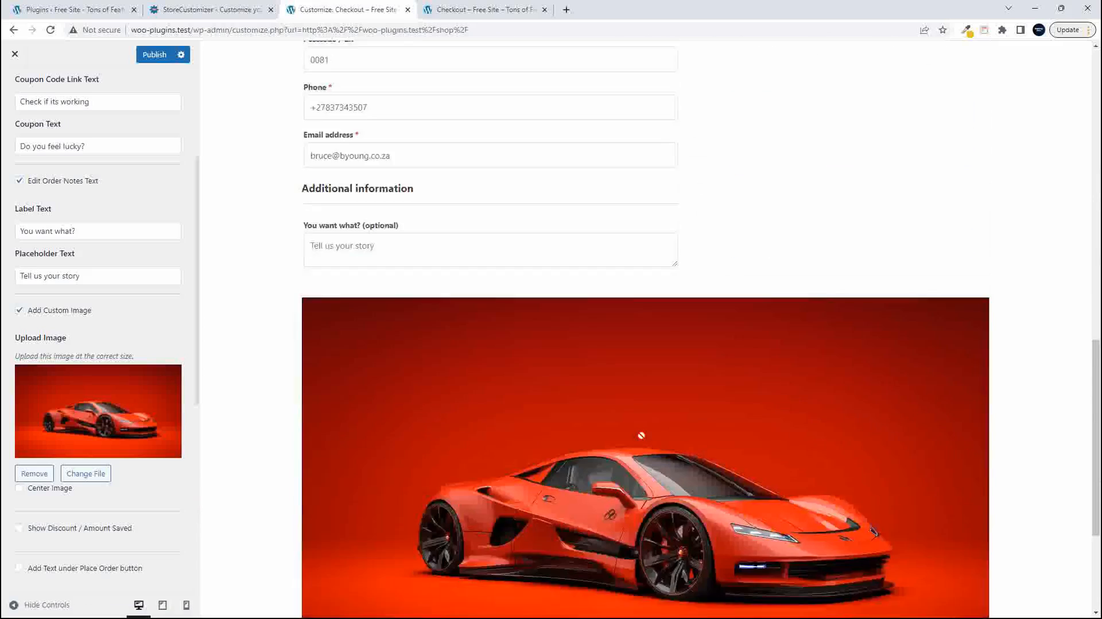
pyautogui.scroll(4, 643, 440)
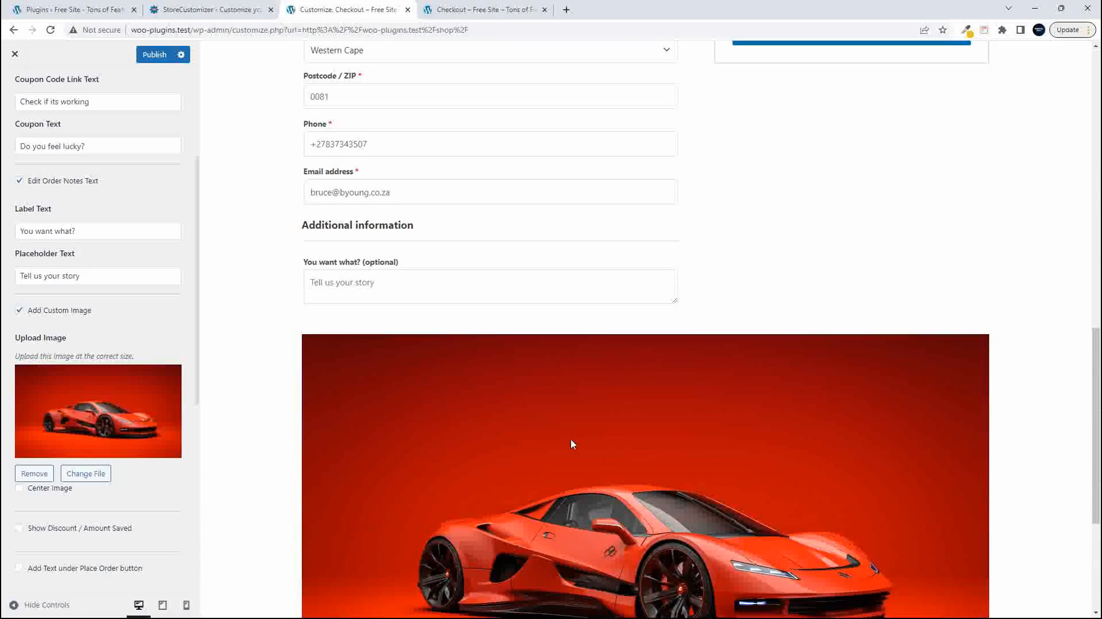
pyautogui.scroll(-1, 571, 439)
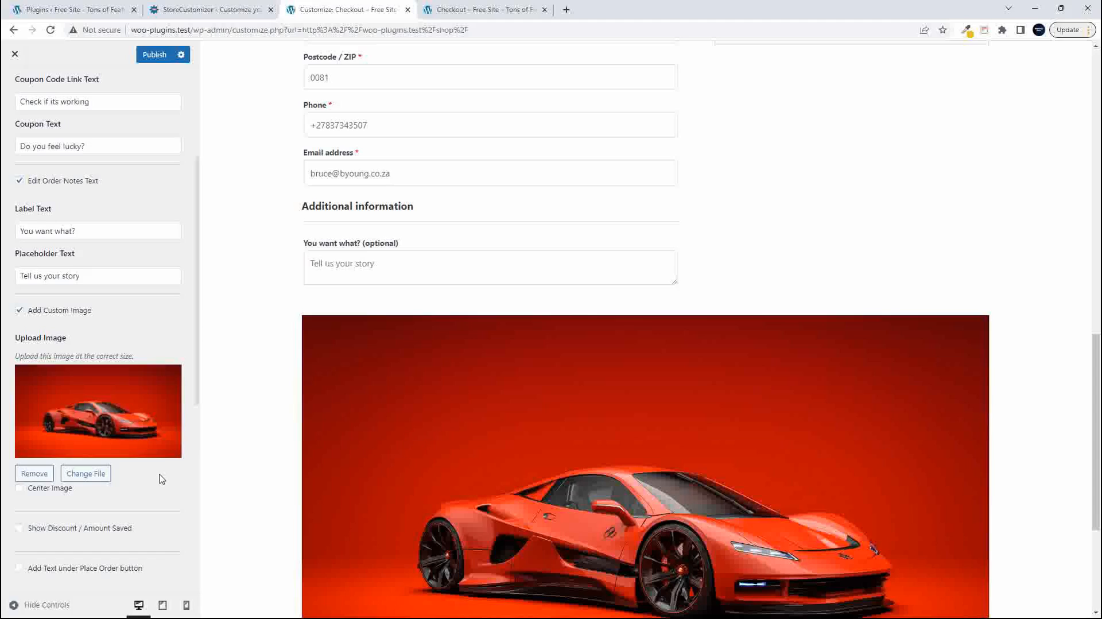
# - Enable showing the discount or amount saved and check the order summary in the checkout preview
pyautogui.scroll(-5, 159, 477)
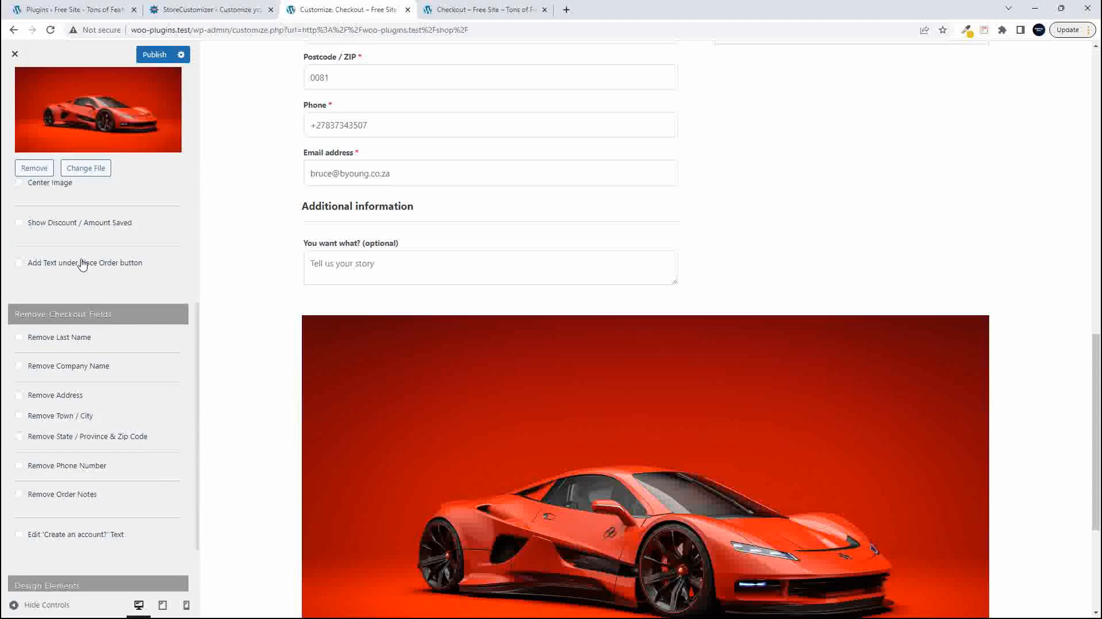
pyautogui.click(19, 223)
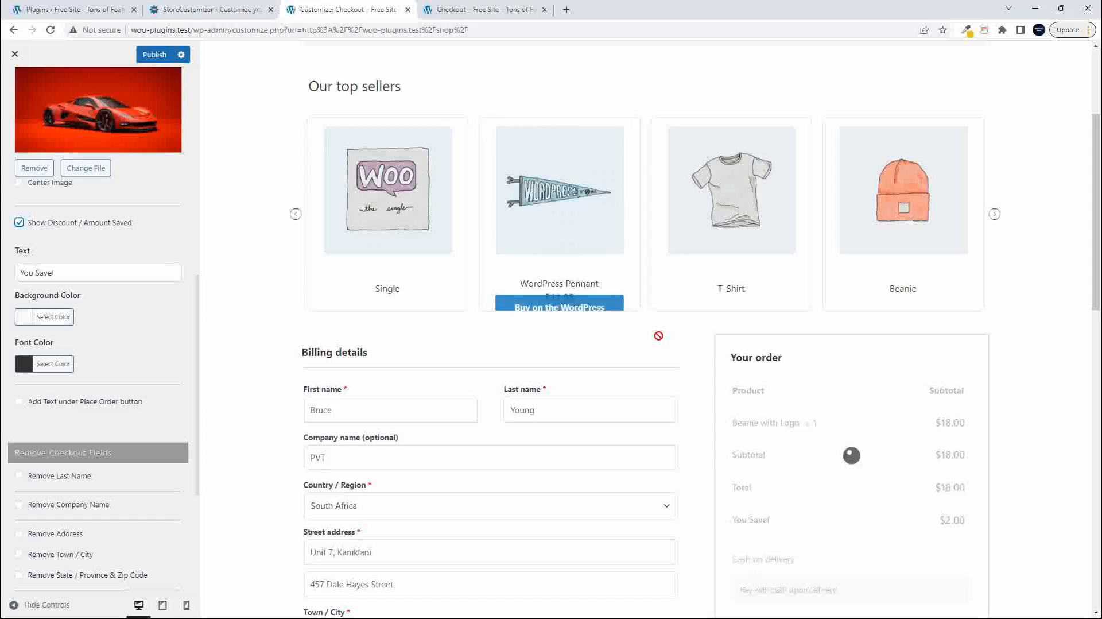
pyautogui.scroll(-4, 726, 332)
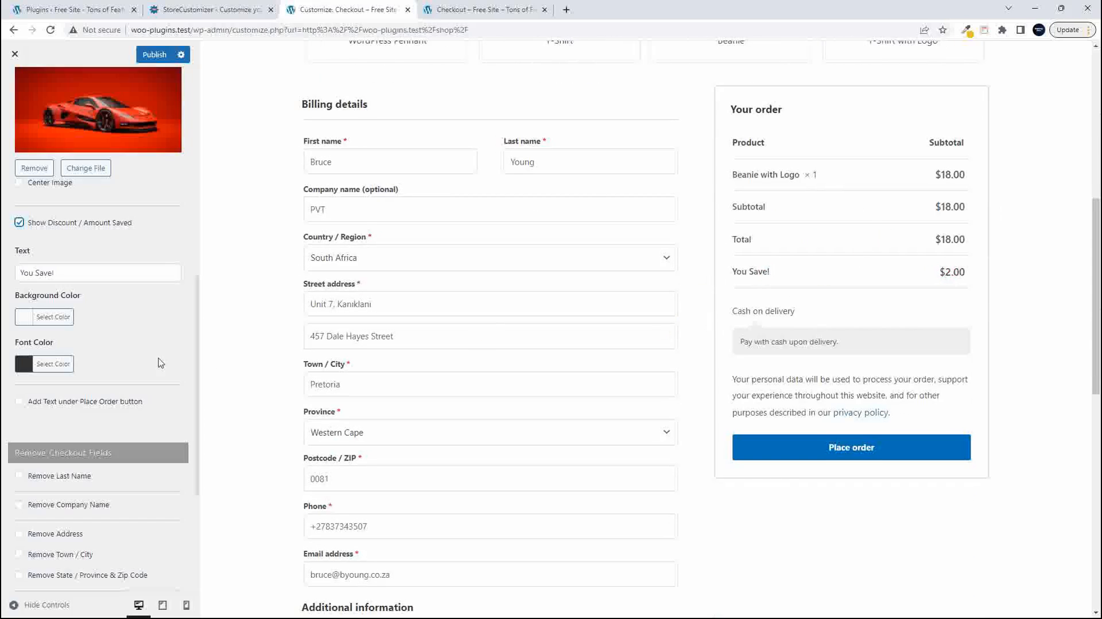
pyautogui.scroll(-4, 139, 366)
pyautogui.scroll(3, 144, 360)
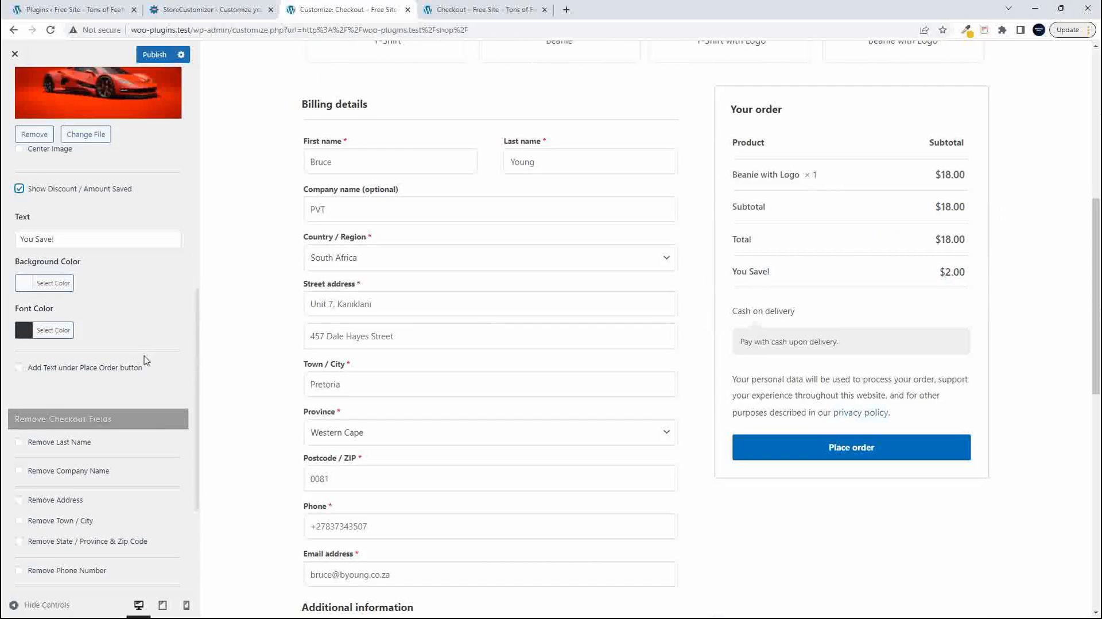
pyautogui.scroll(-2, 145, 360)
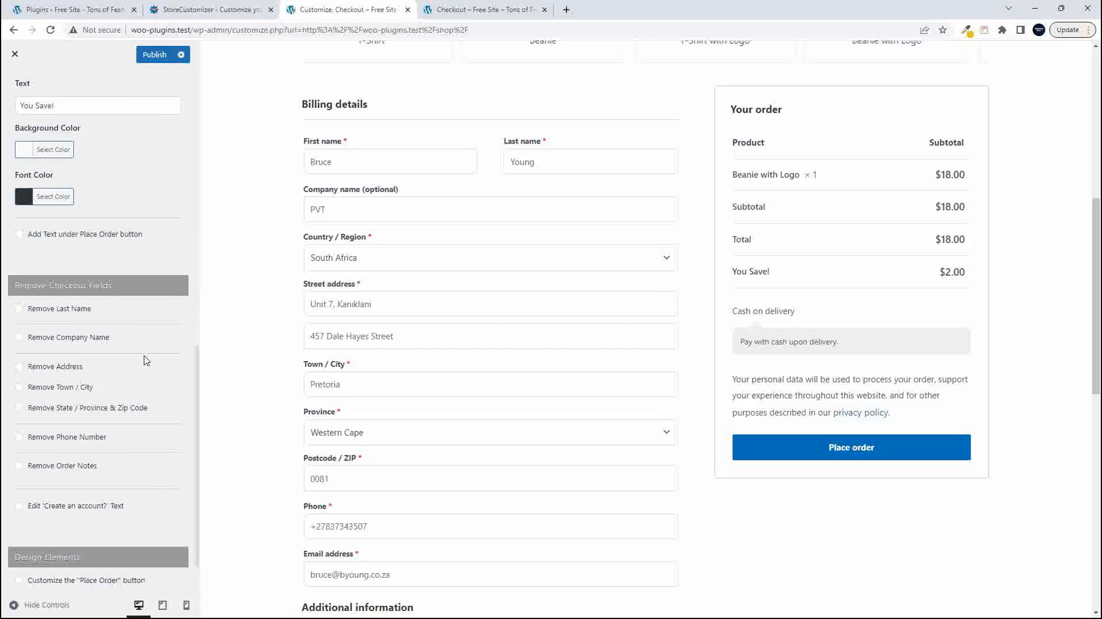
pyautogui.scroll(3, 147, 360)
pyautogui.scroll(-1, 146, 360)
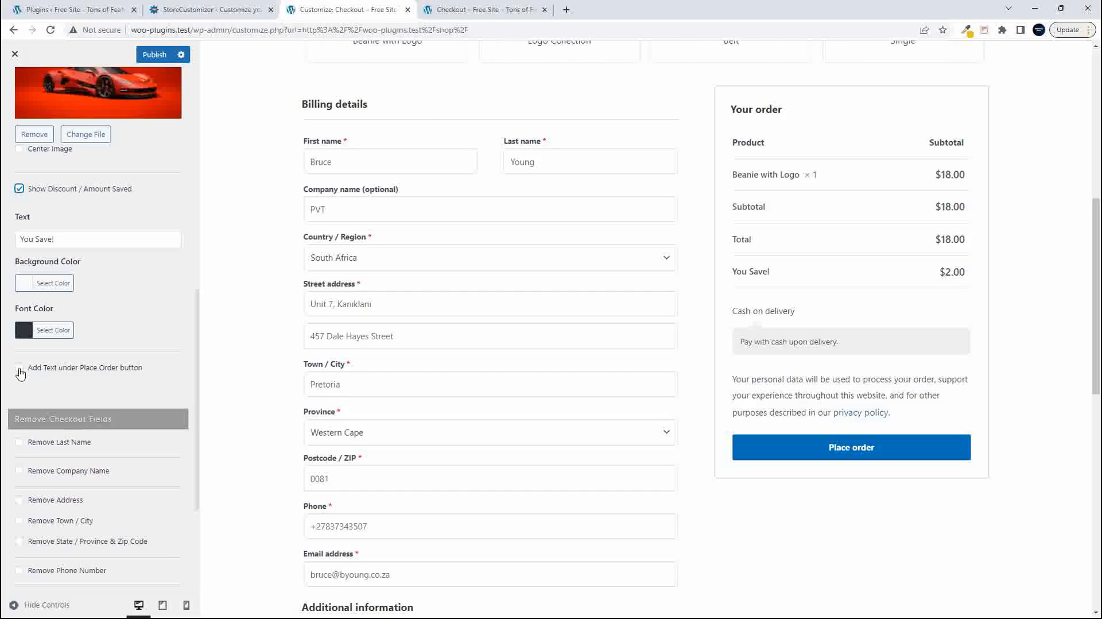
# - Give the "You Save!" row a red background color and a white (#ffffff) font color
pyautogui.click(29, 285)
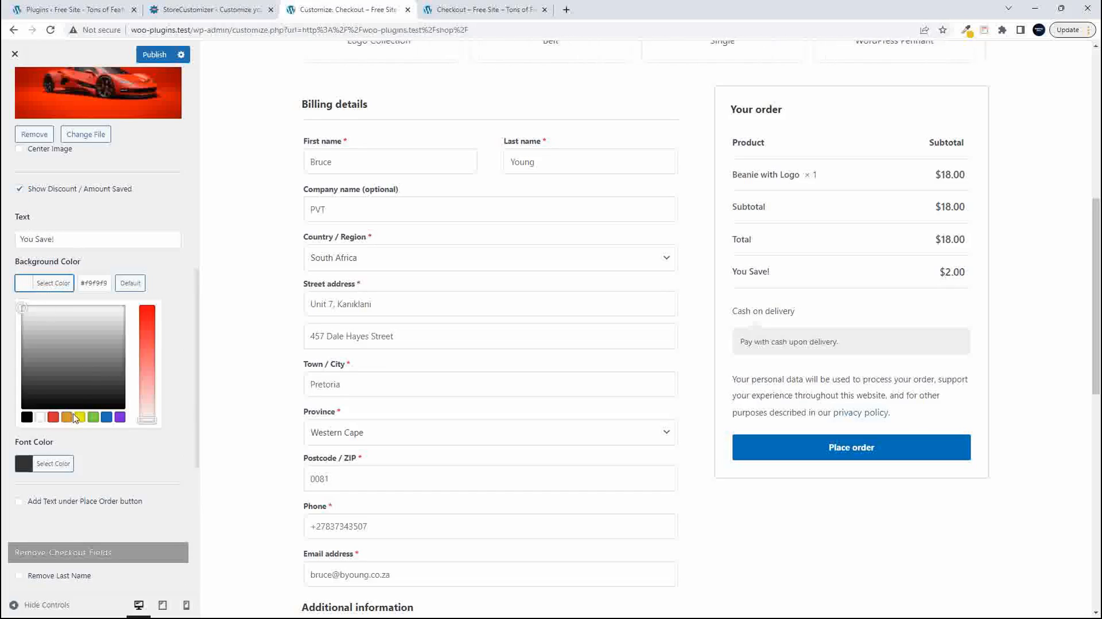
pyautogui.click(53, 416)
pyautogui.click(154, 273)
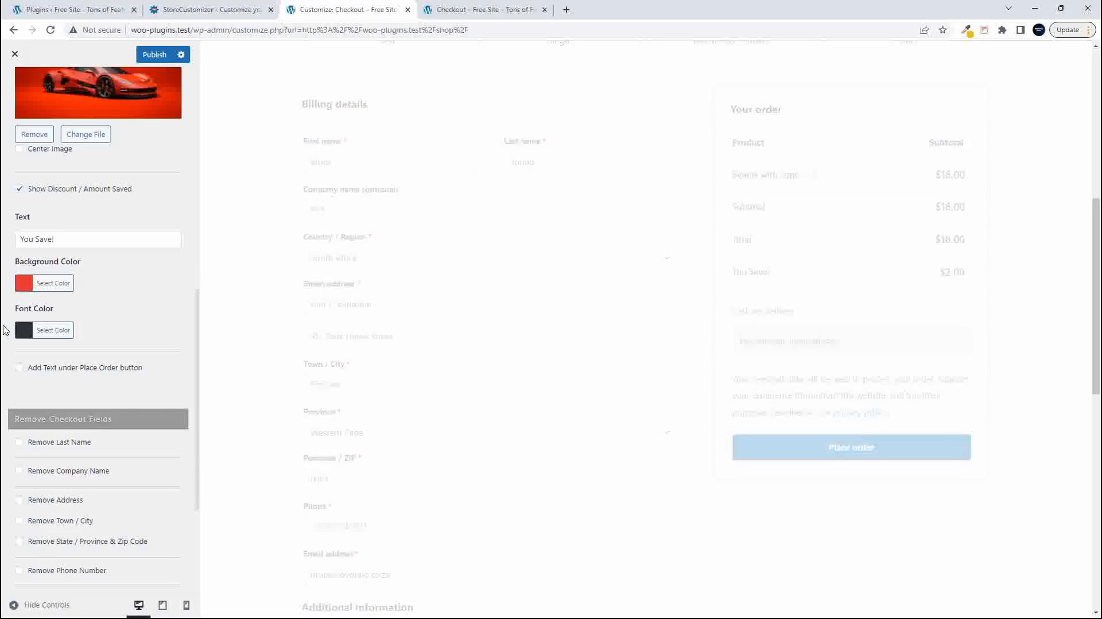
pyautogui.click(23, 331)
pyautogui.click(40, 464)
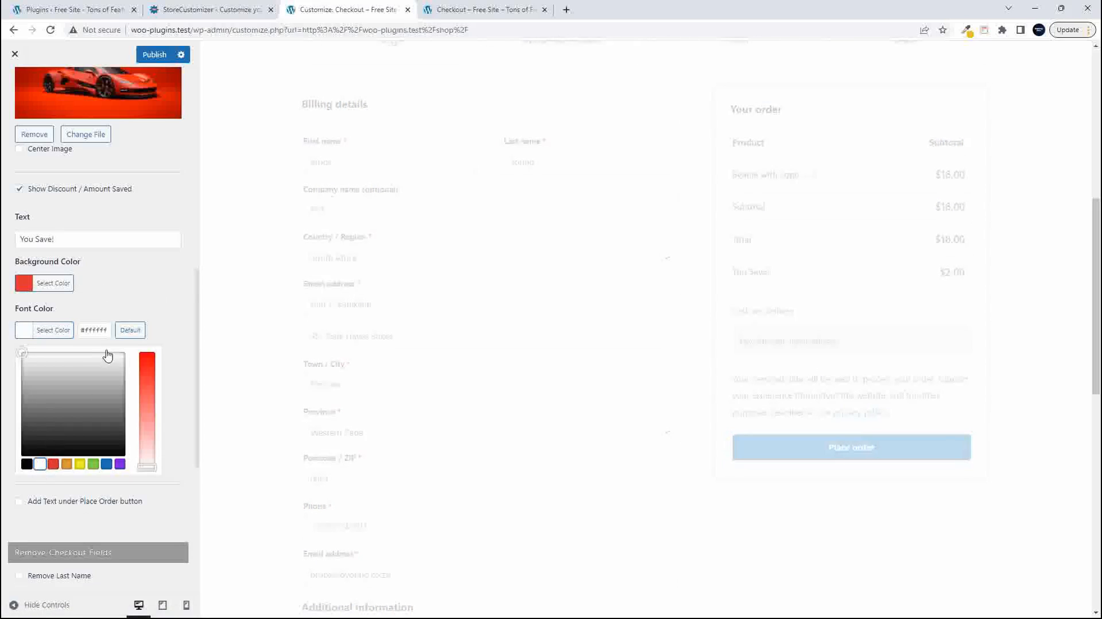
pyautogui.click(156, 303)
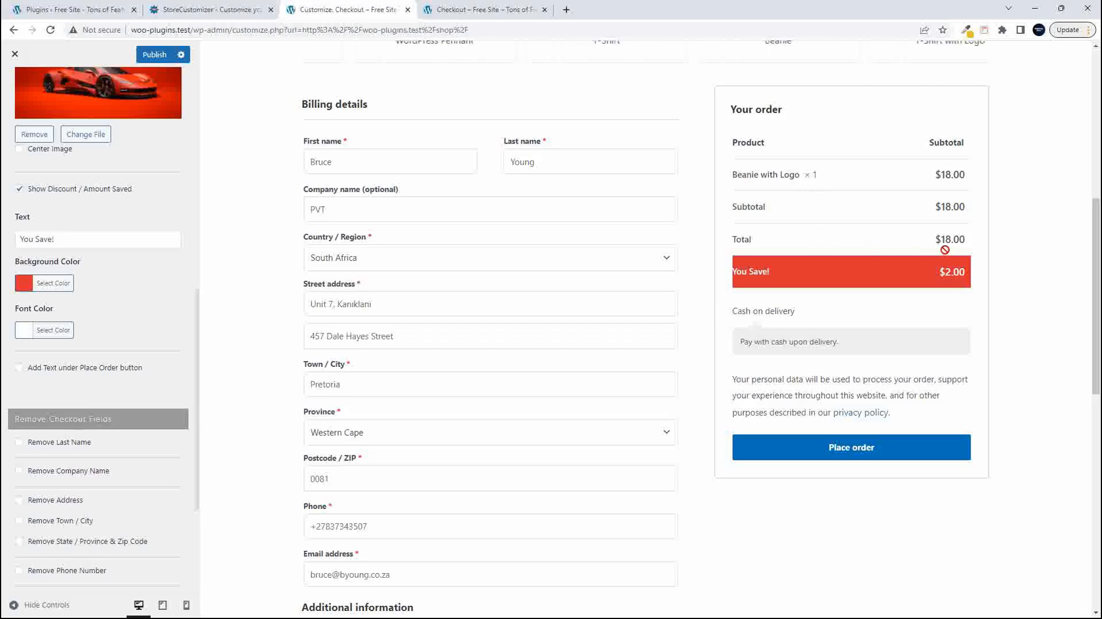
# - Try adding custom text under the Place Order button, then turn the option back off
pyautogui.scroll(1, 237, 351)
pyautogui.scroll(-2, 115, 339)
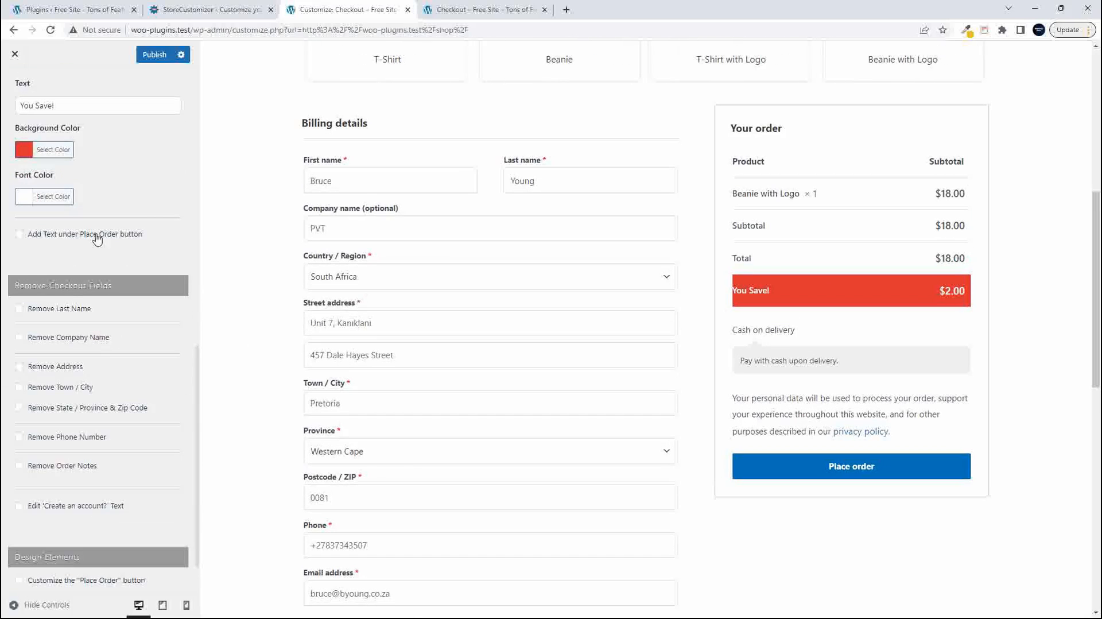
pyautogui.click(19, 235)
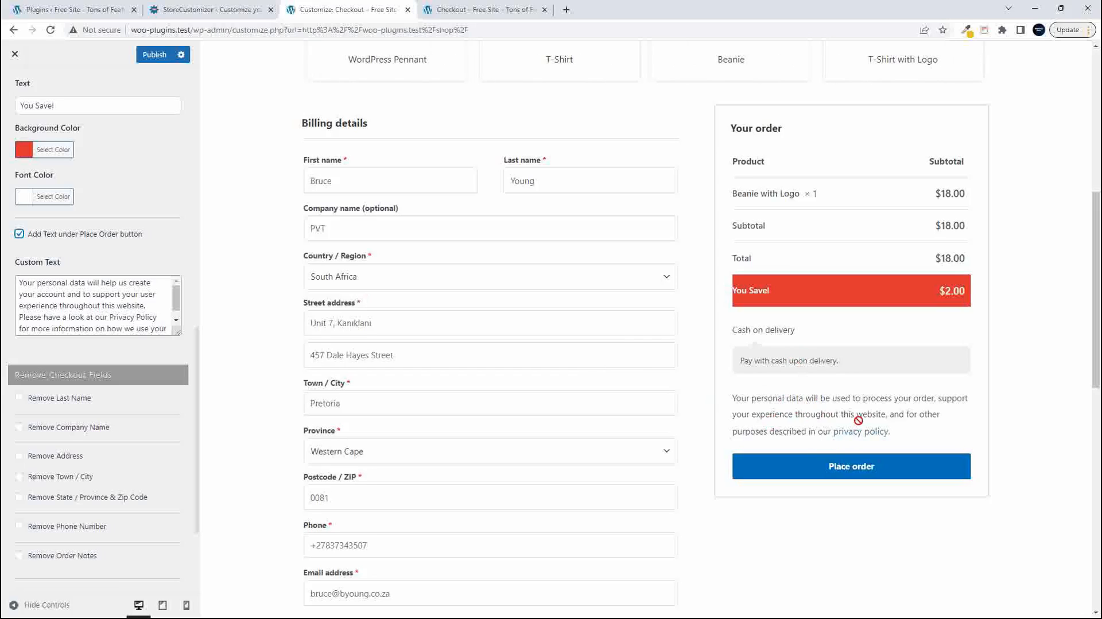
pyautogui.click(147, 331)
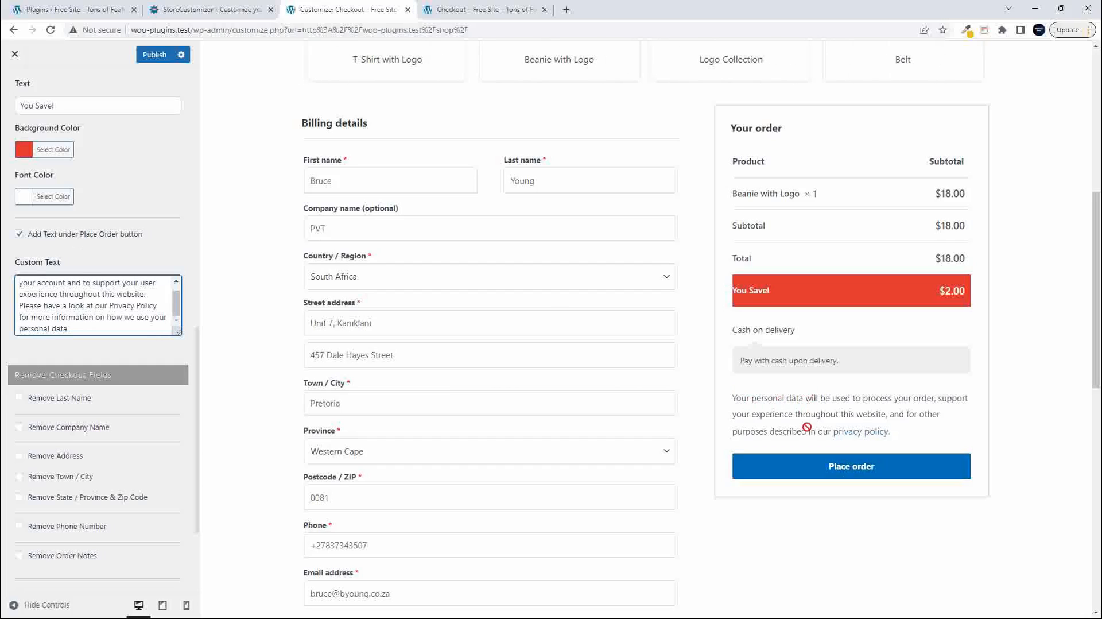
pyautogui.click(19, 236)
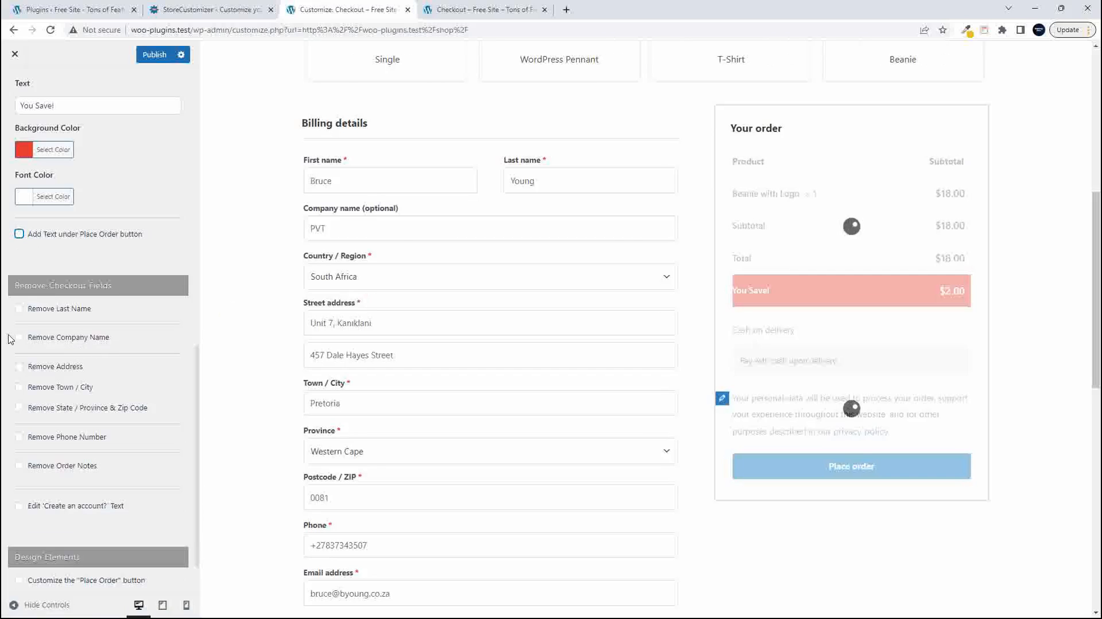
# - Remove the last name field from the checkout, publish the settings, and check the reloaded live checkout page
pyautogui.click(19, 309)
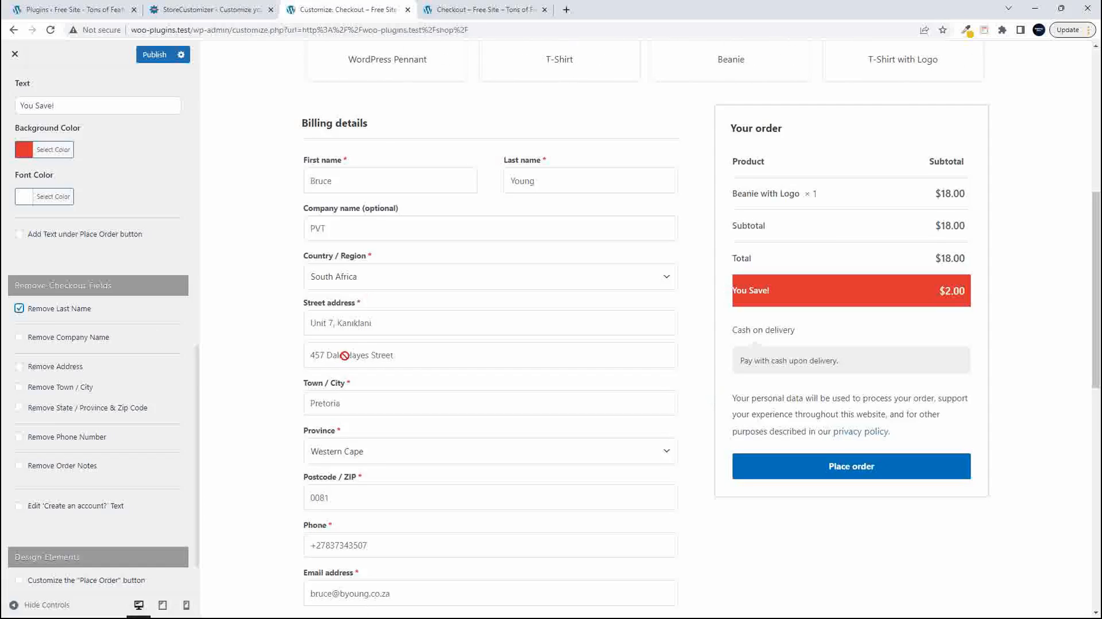
pyautogui.click(155, 55)
pyautogui.click(457, 12)
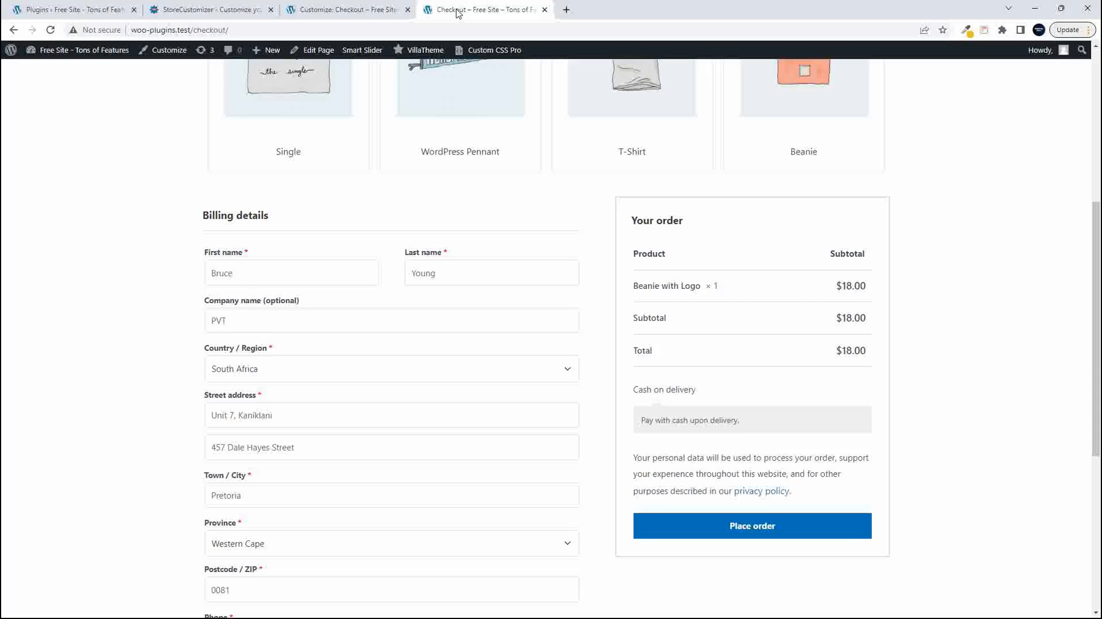
pyautogui.click(50, 30)
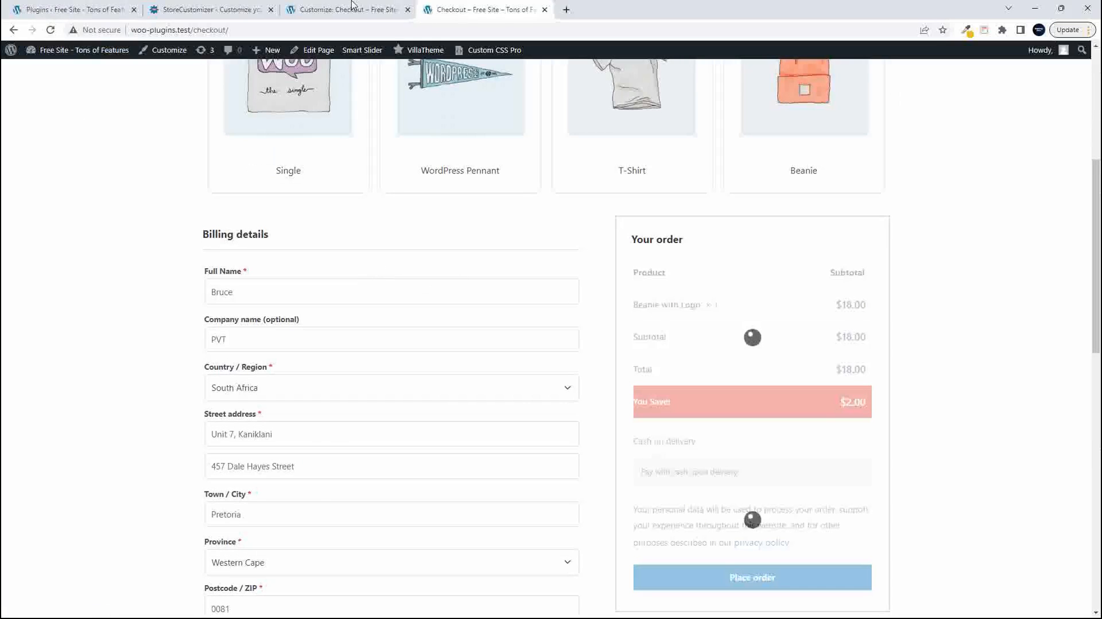
# - Return to the Customizer and turn off the removal of the last name field
pyautogui.click(319, 9)
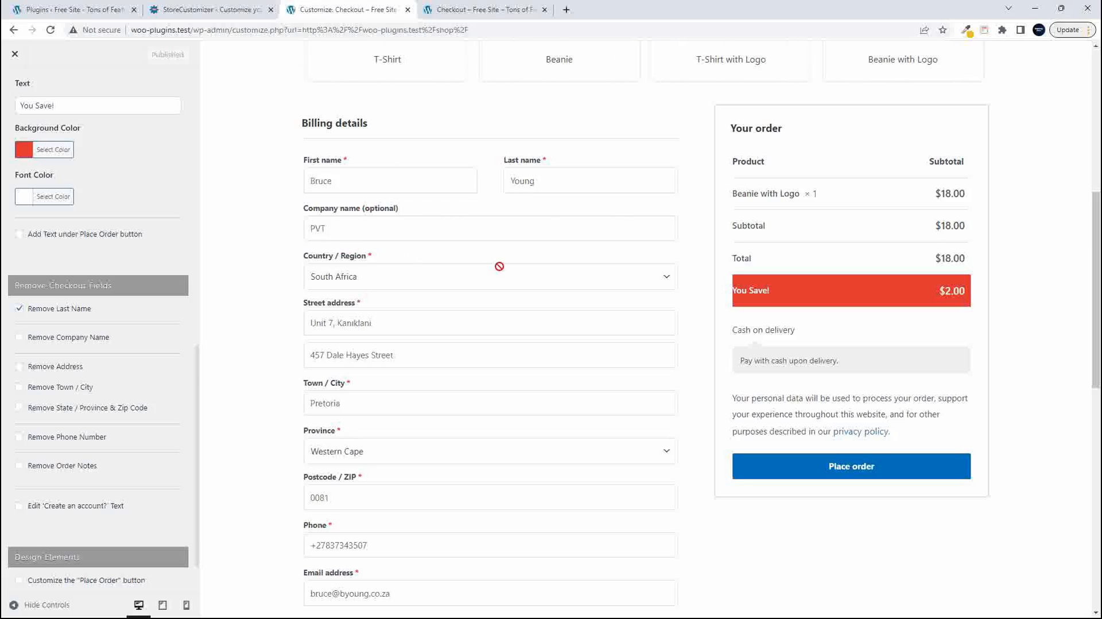
pyautogui.click(19, 308)
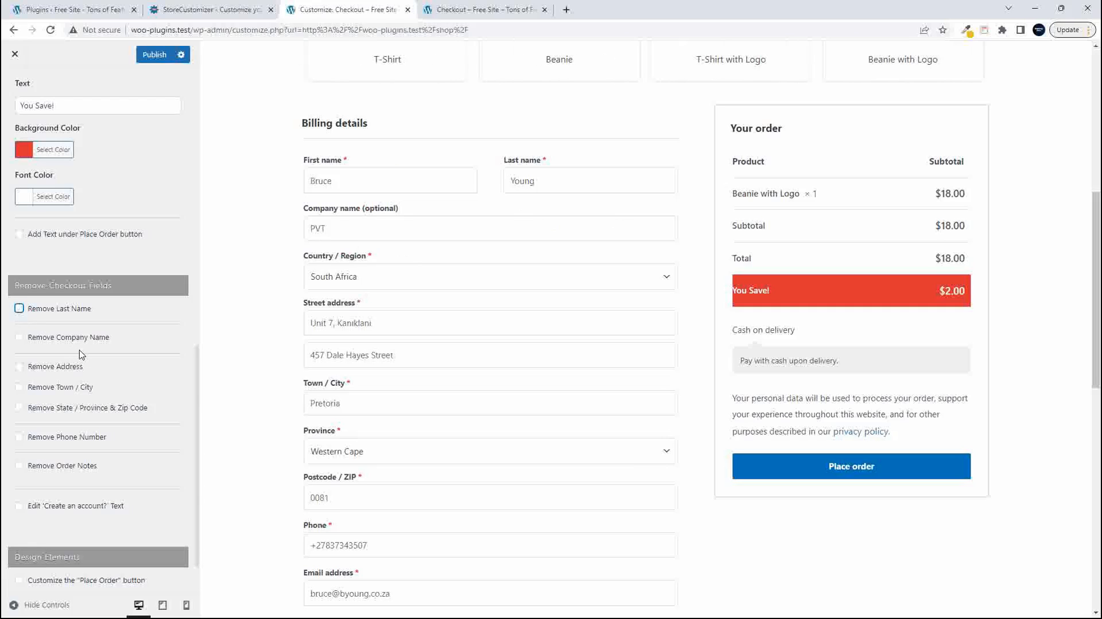
# - Enable customization of the "Place Order" button and set its text to "All systems go"
pyautogui.scroll(-1, 144, 391)
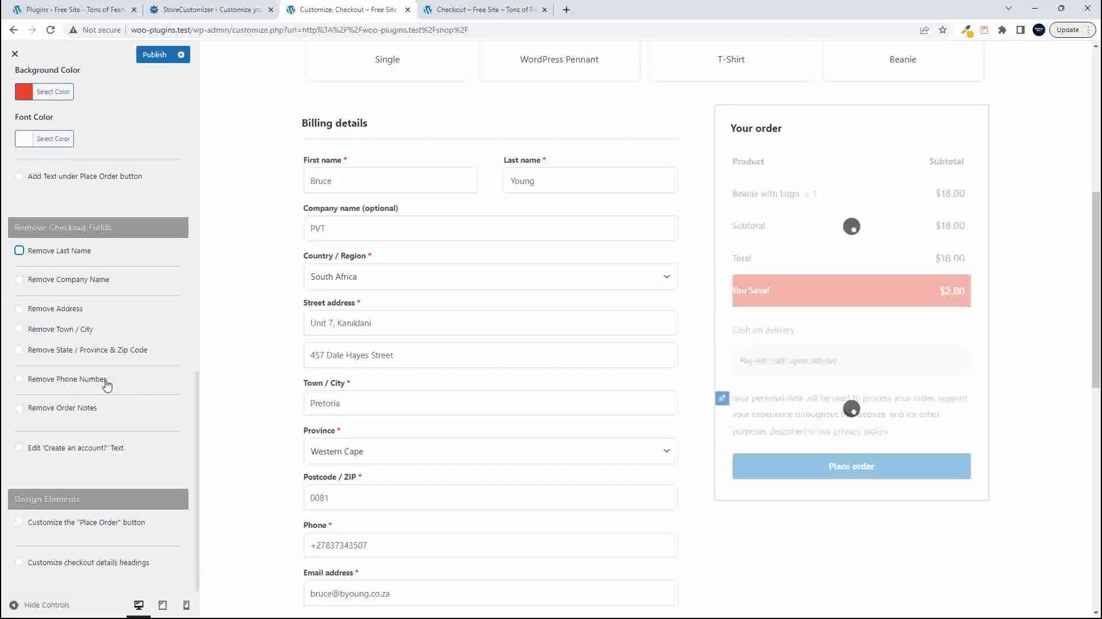
pyautogui.click(19, 522)
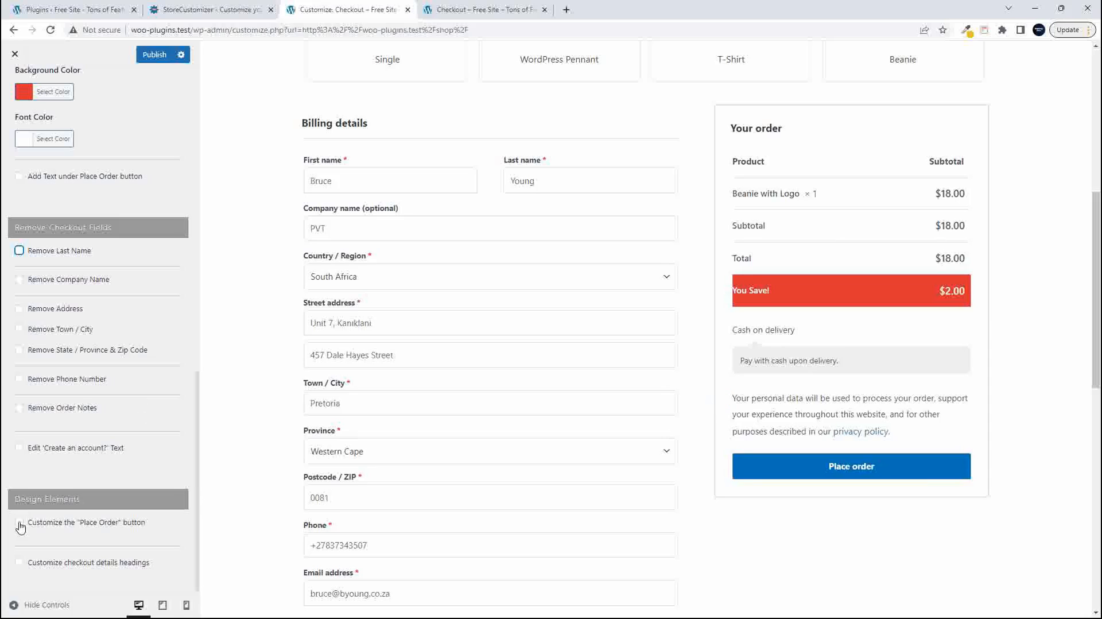
pyautogui.scroll(-1, 95, 543)
pyautogui.scroll(-4, 96, 544)
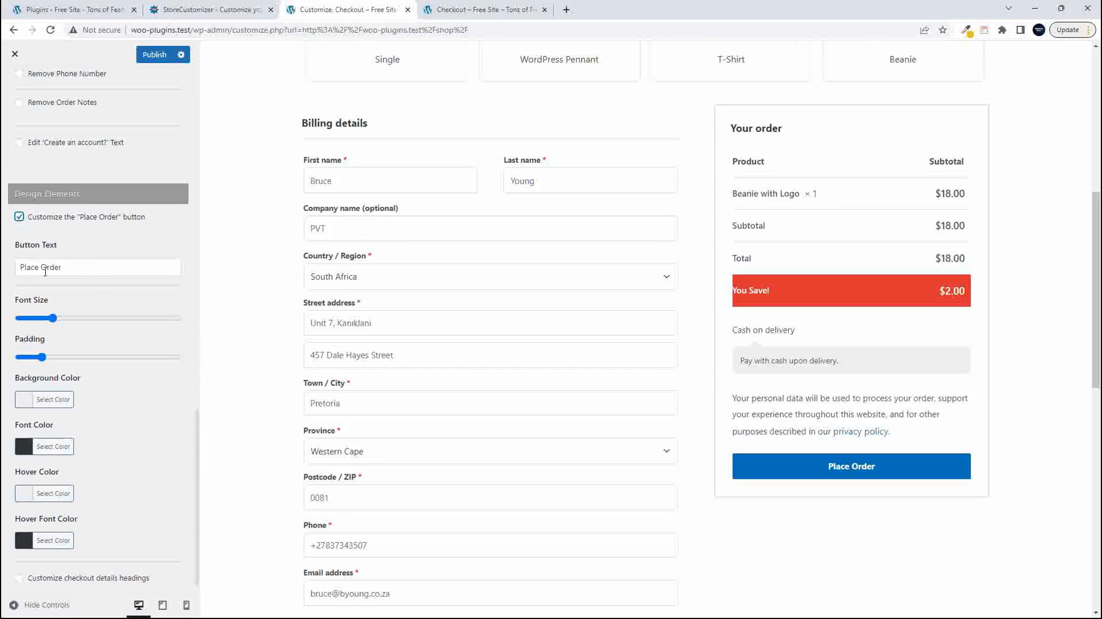
pyautogui.moveTo(71, 263); pyautogui.dragTo(14, 267)
pyautogui.write('All systems go')
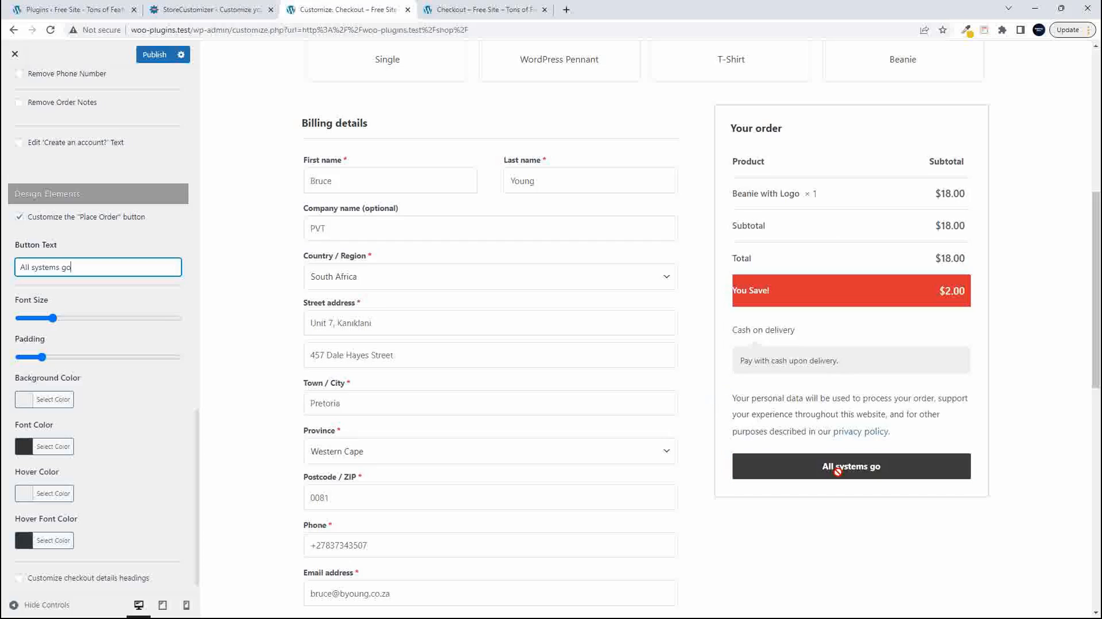
# - Increase the font size and padding of the "All systems go" button to slightly past the middle of their ranges
pyautogui.moveTo(53, 319); pyautogui.dragTo(105, 319)
pyautogui.click(55, 358)
pyautogui.moveTo(55, 357); pyautogui.dragTo(109, 357)
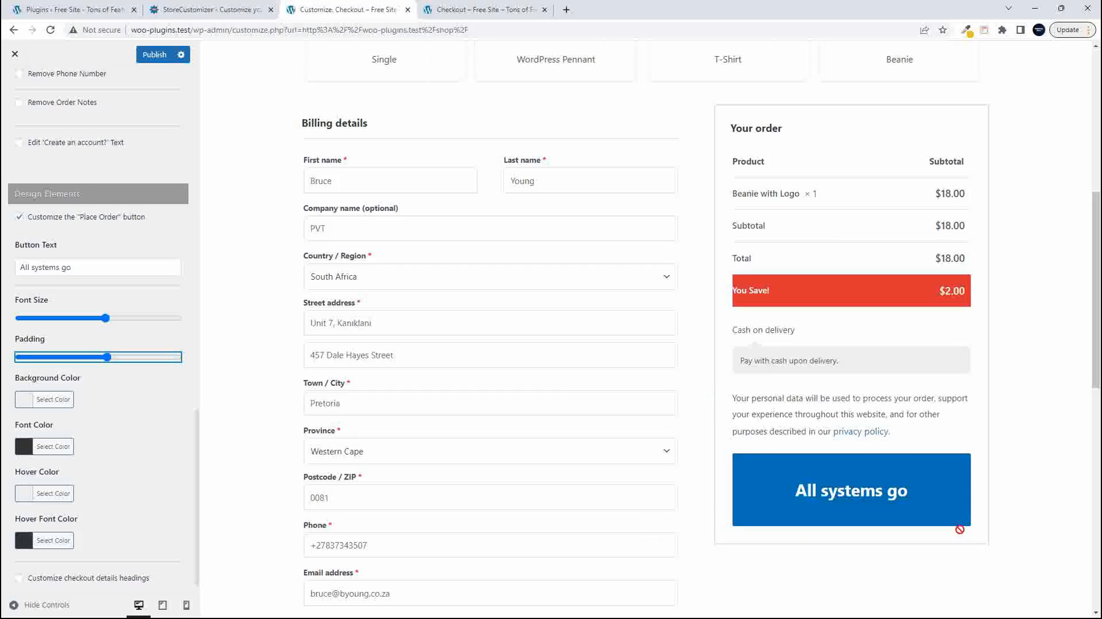
pyautogui.scroll(-5, 1018, 523)
pyautogui.scroll(4, 1019, 525)
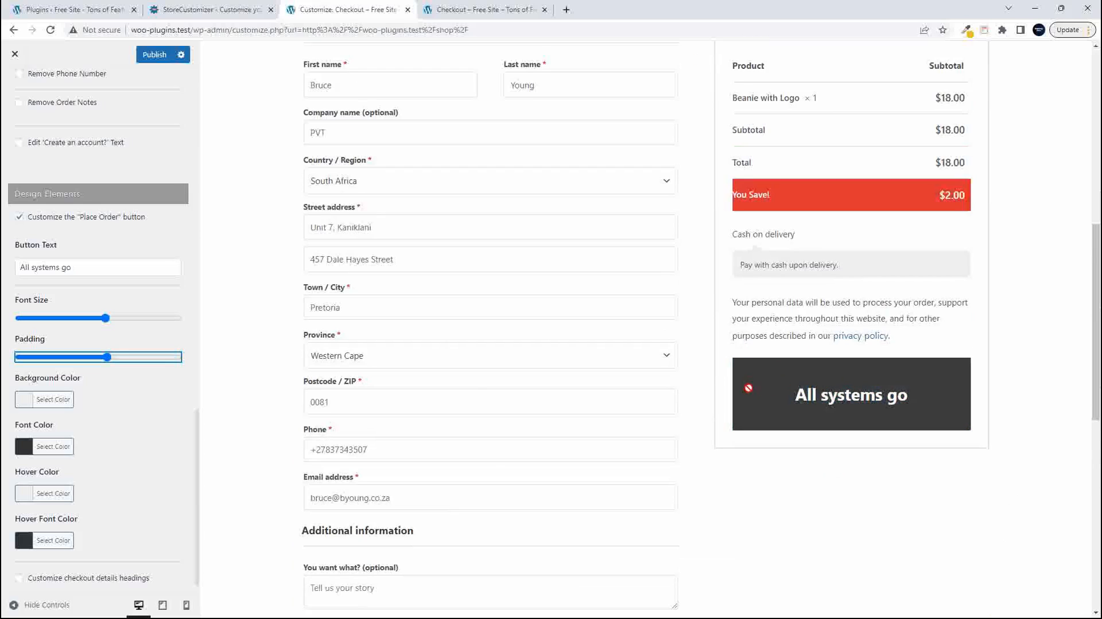
# - Try orange (#dd9933) and blue (#1e73be) as the background color of the "All systems go" button
pyautogui.scroll(-1, 132, 415)
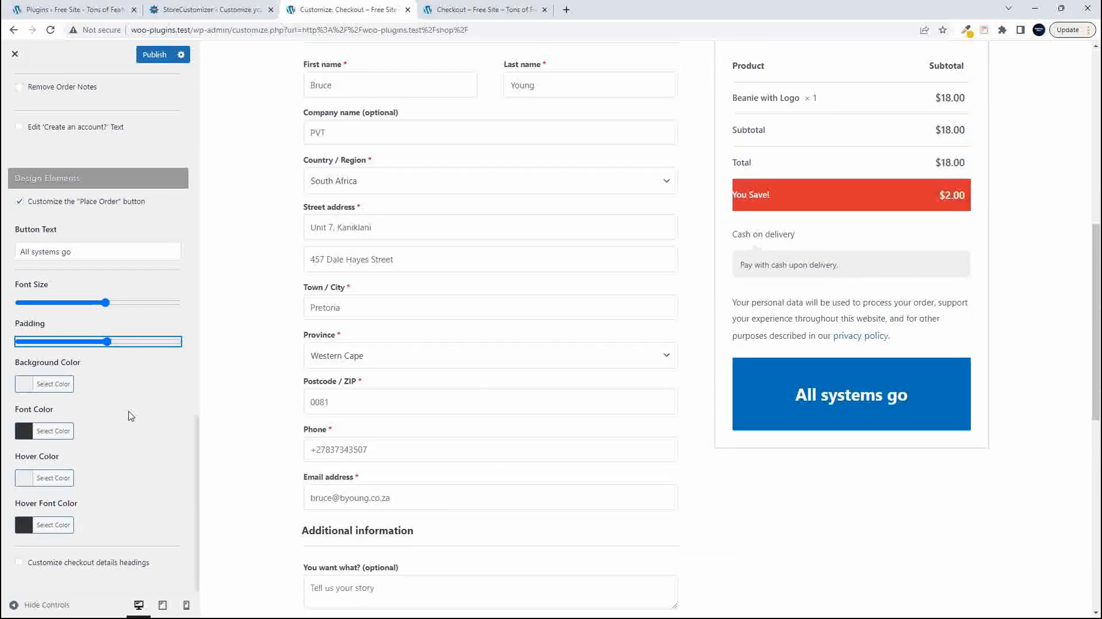
pyautogui.click(25, 388)
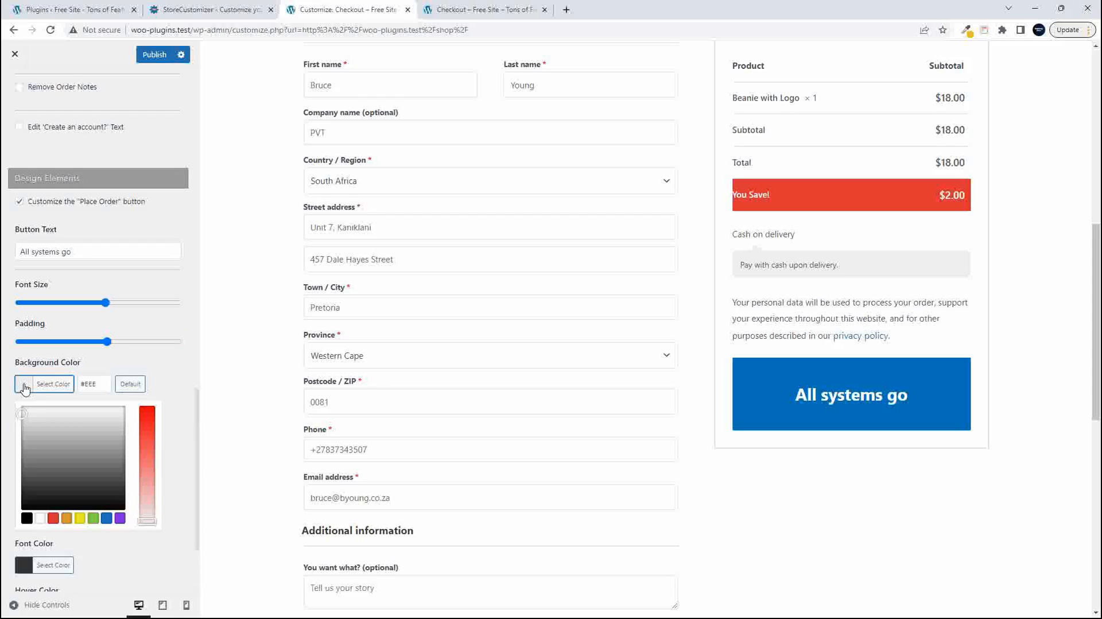
pyautogui.click(66, 518)
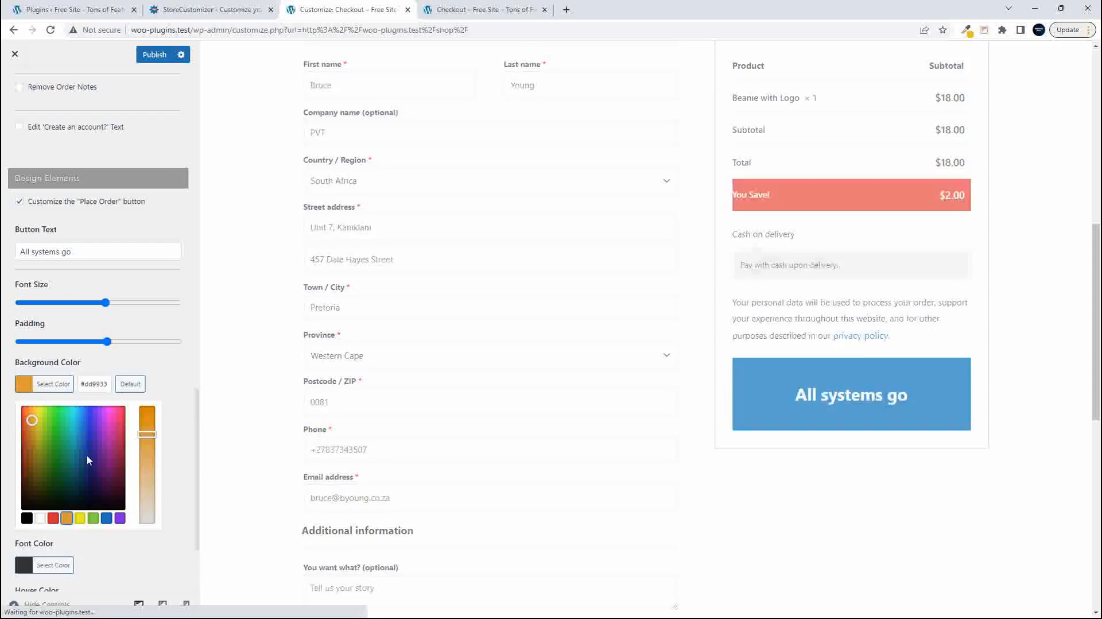
pyautogui.click(175, 383)
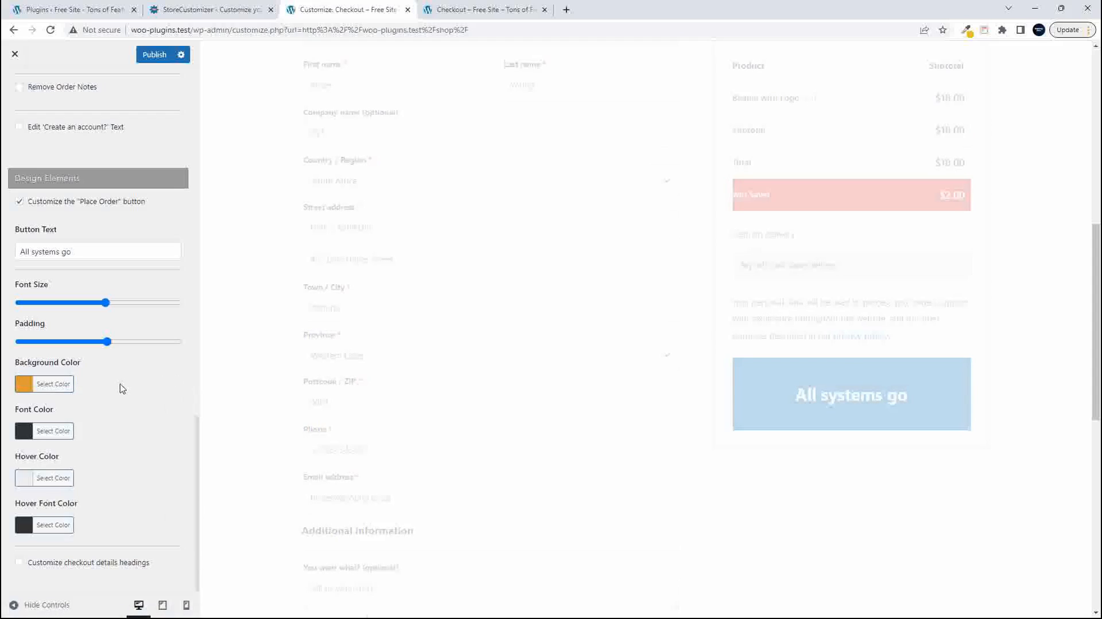
pyautogui.click(24, 385)
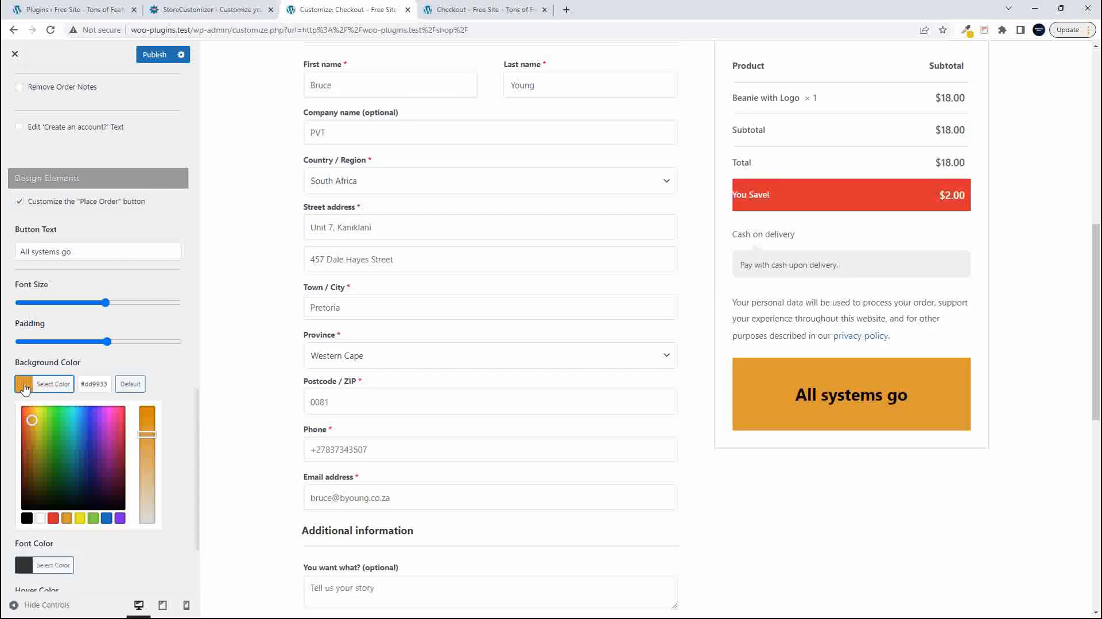
pyautogui.click(109, 519)
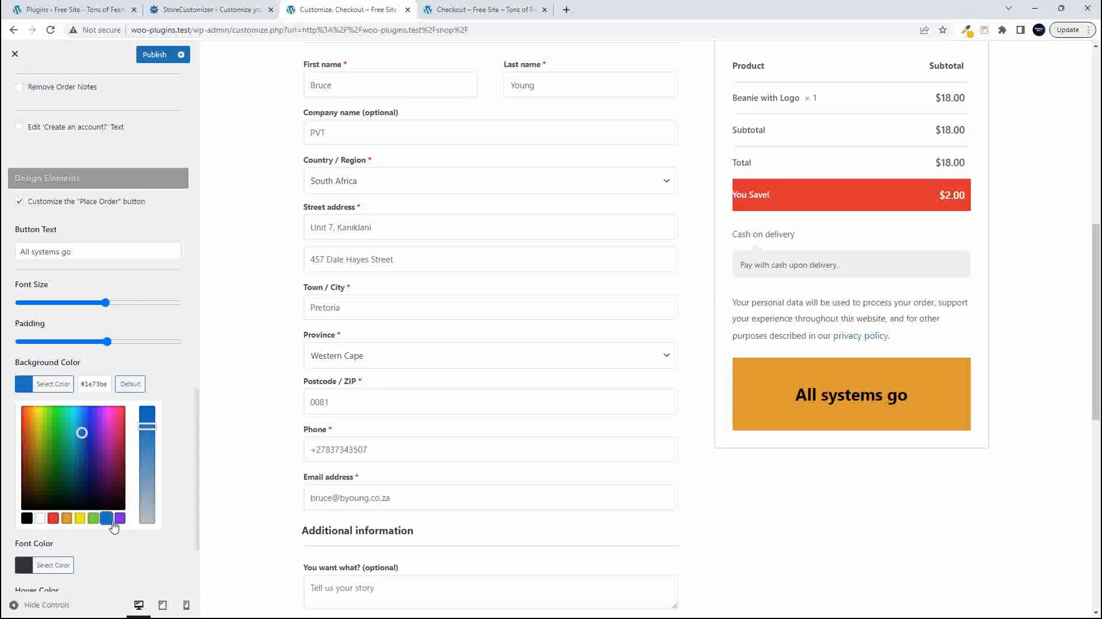
pyautogui.click(184, 412)
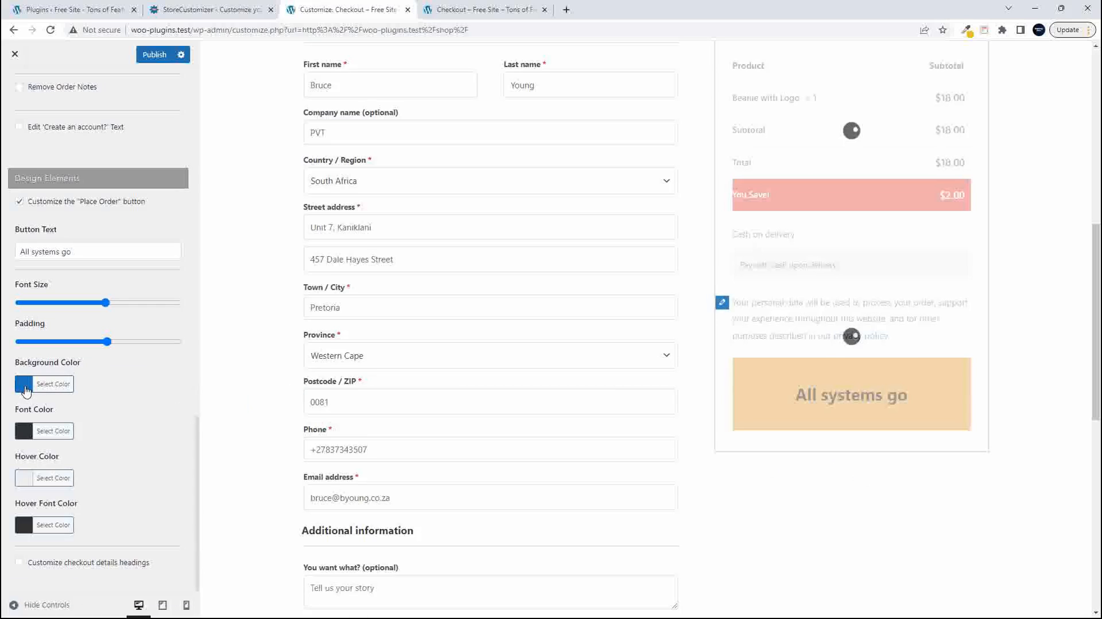
# - Give the "All systems go" button a green (#81d742) background color and a white (#ffffff) font color
pyautogui.click(24, 388)
pyautogui.click(93, 519)
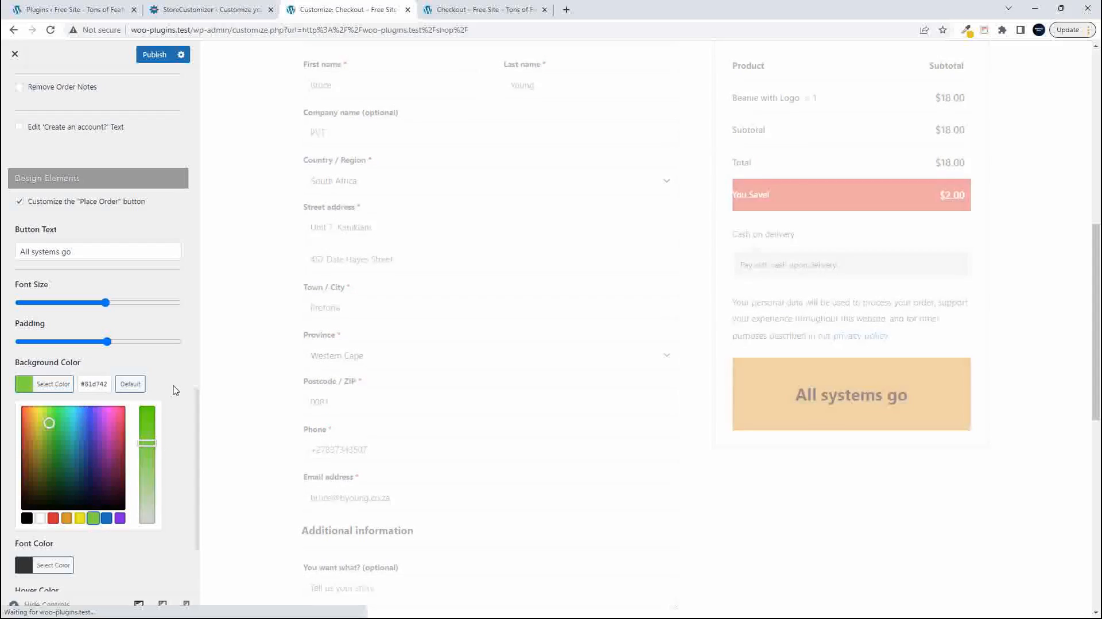
pyautogui.click(182, 383)
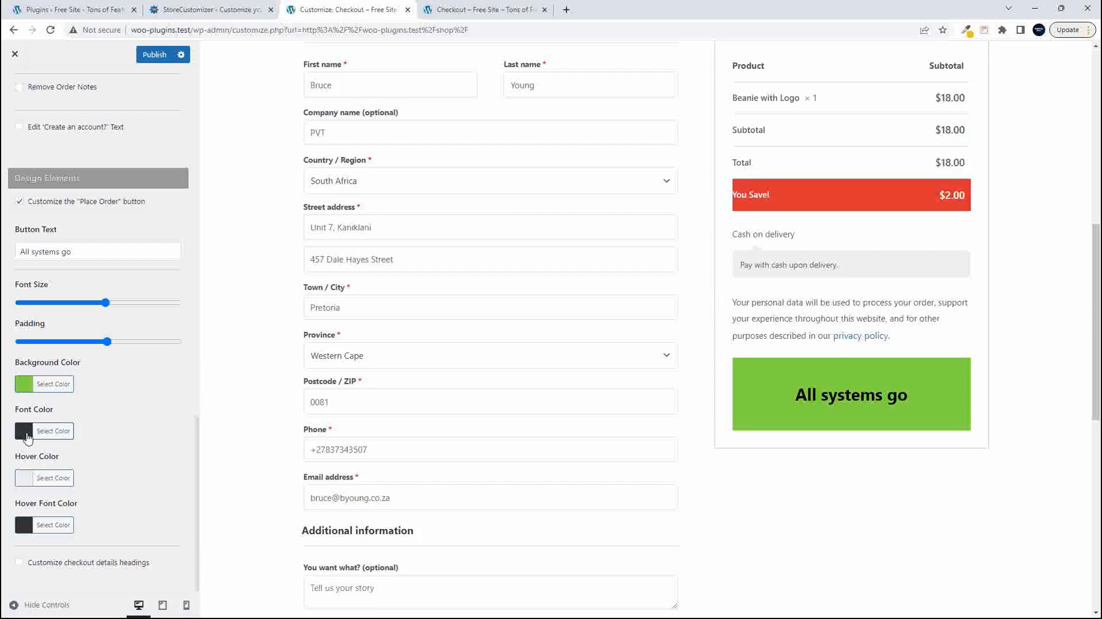
pyautogui.click(27, 437)
pyautogui.click(40, 565)
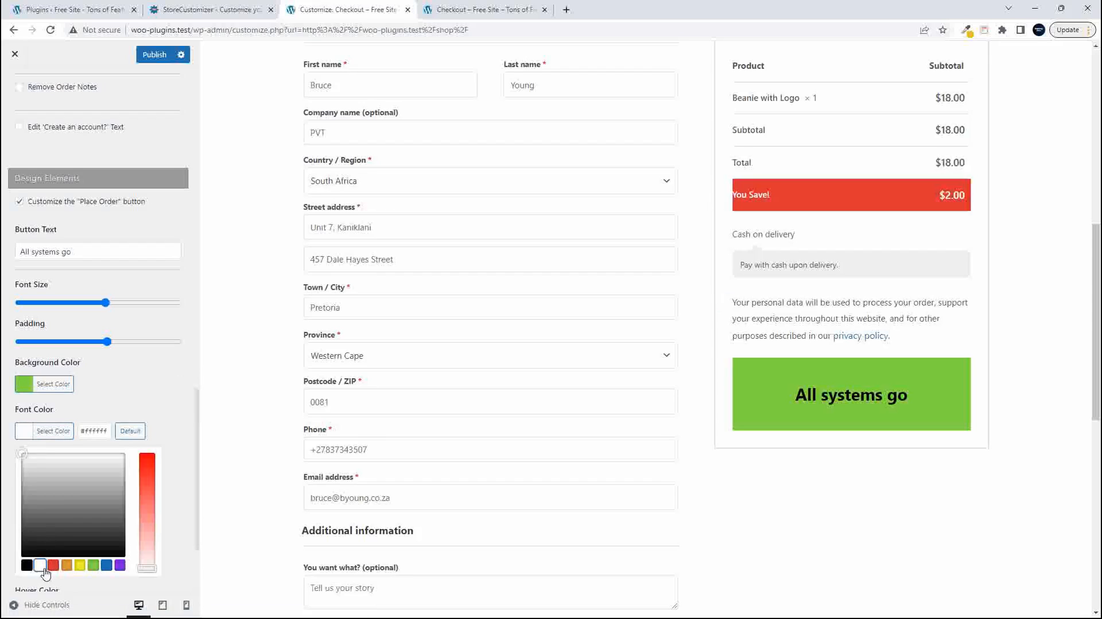
pyautogui.click(180, 408)
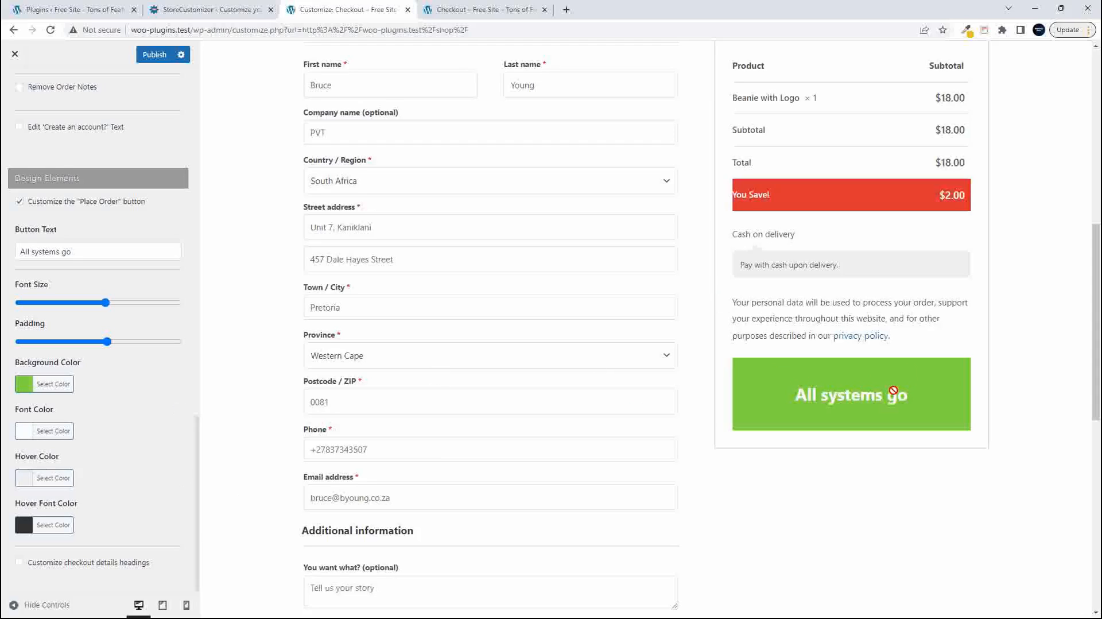
# - Set the hover color of the "All systems go" button to green
pyautogui.click(23, 477)
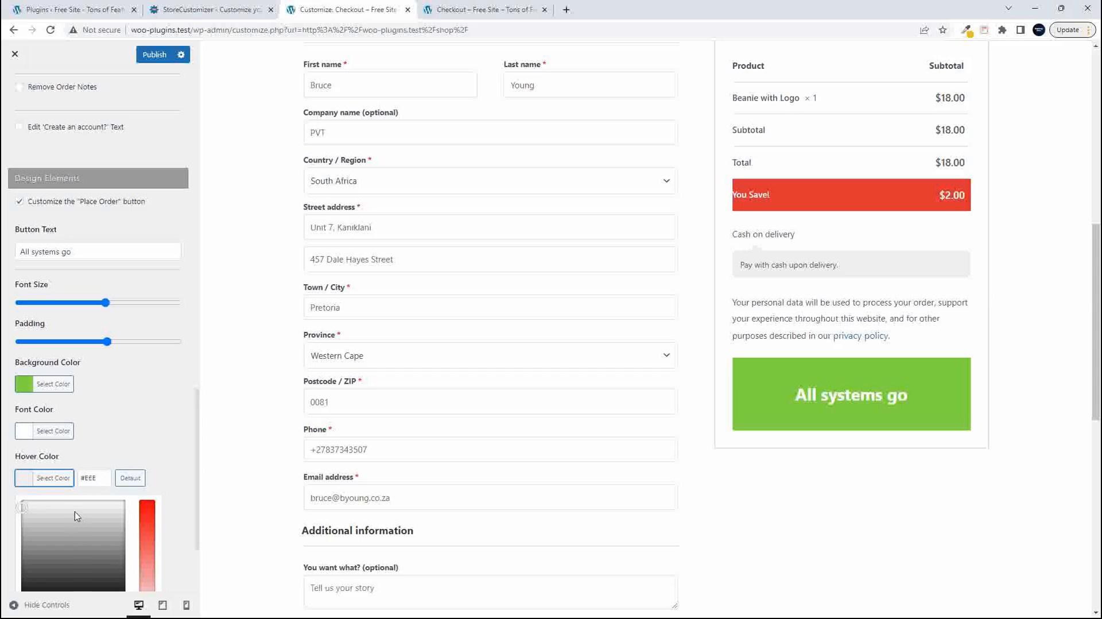
pyautogui.scroll(-2, 80, 514)
pyautogui.click(93, 480)
pyautogui.click(120, 308)
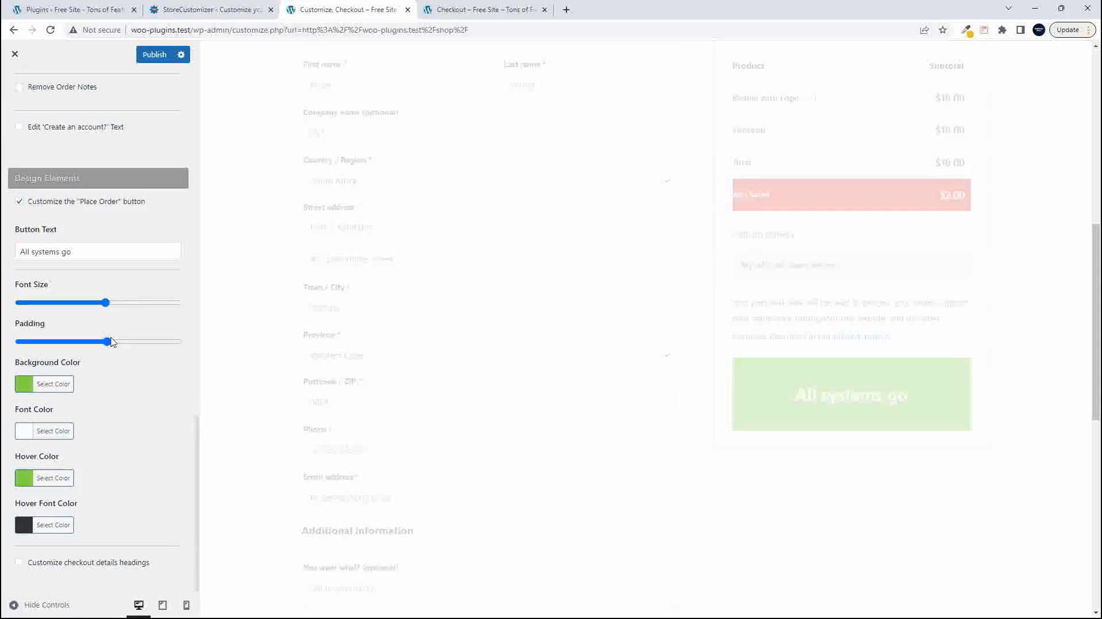
# - Set the hover font color of the "All systems go" button to yellow
pyautogui.click(25, 527)
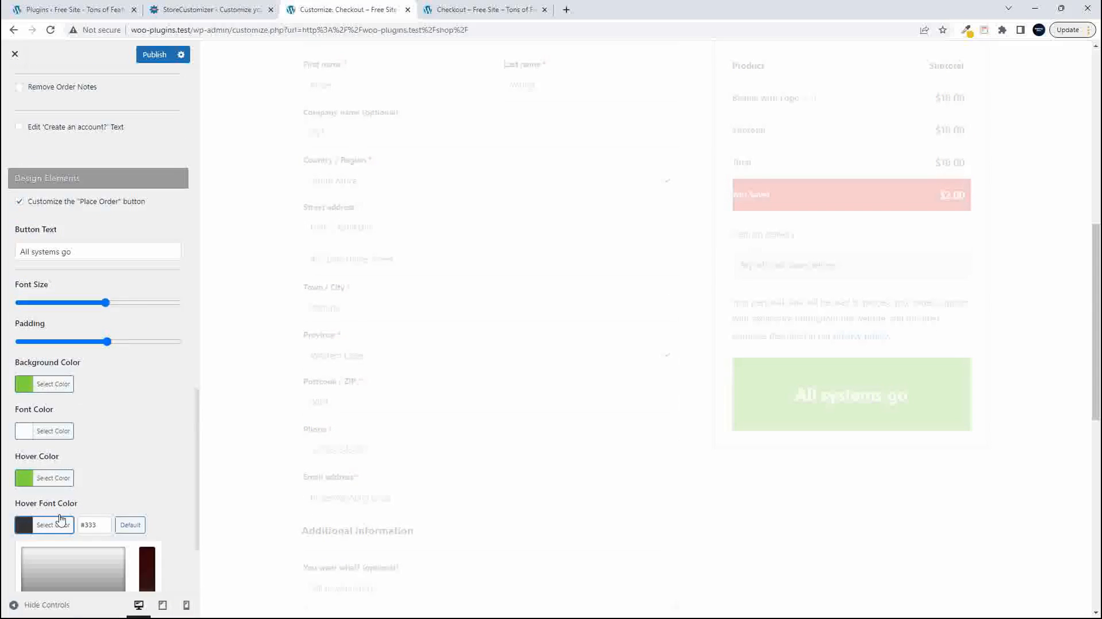
pyautogui.scroll(-2, 149, 480)
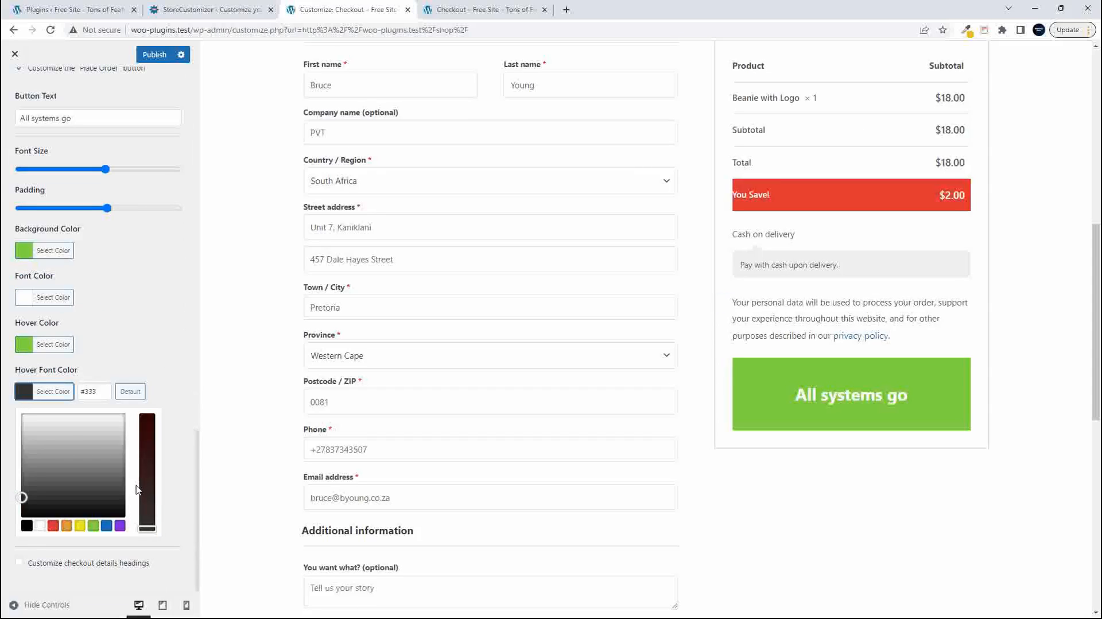
pyautogui.click(80, 526)
pyautogui.click(151, 328)
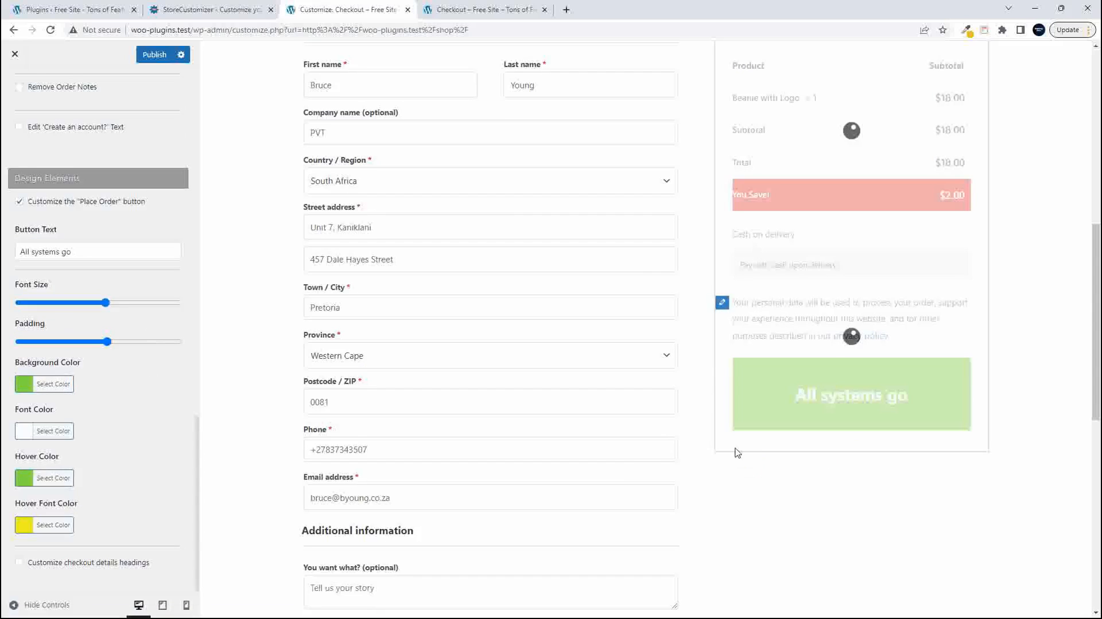
# - Set the button's hover color to blue (#1e73be) and check its hover appearance in the checkout preview
pyautogui.click(30, 477)
pyautogui.scroll(-1, 172, 480)
pyautogui.scroll(-1, 173, 480)
pyautogui.click(107, 479)
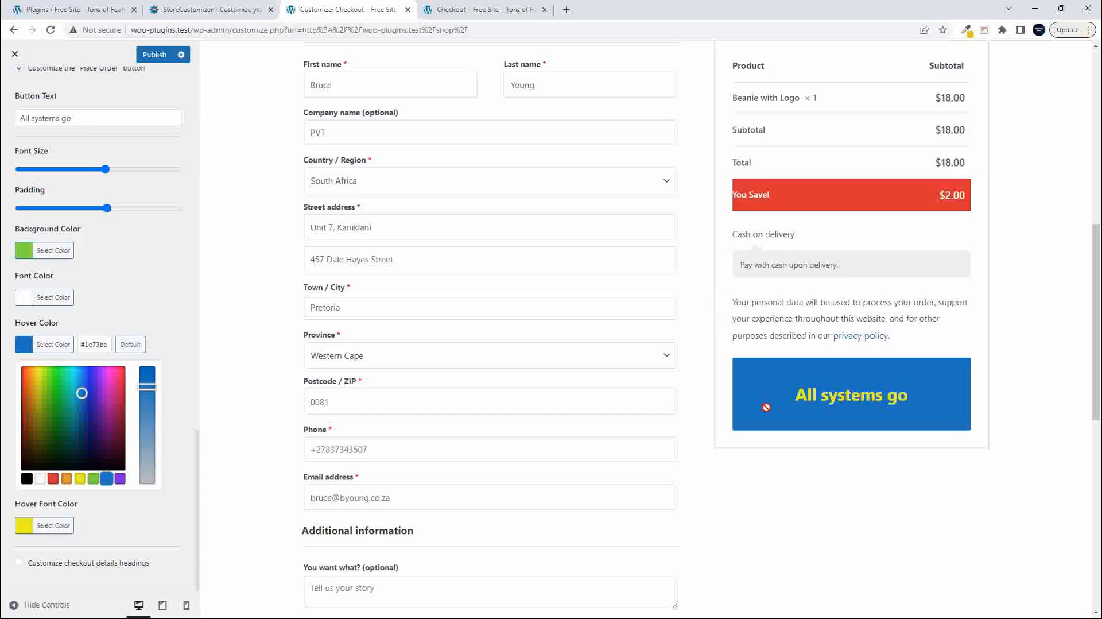
pyautogui.click(147, 320)
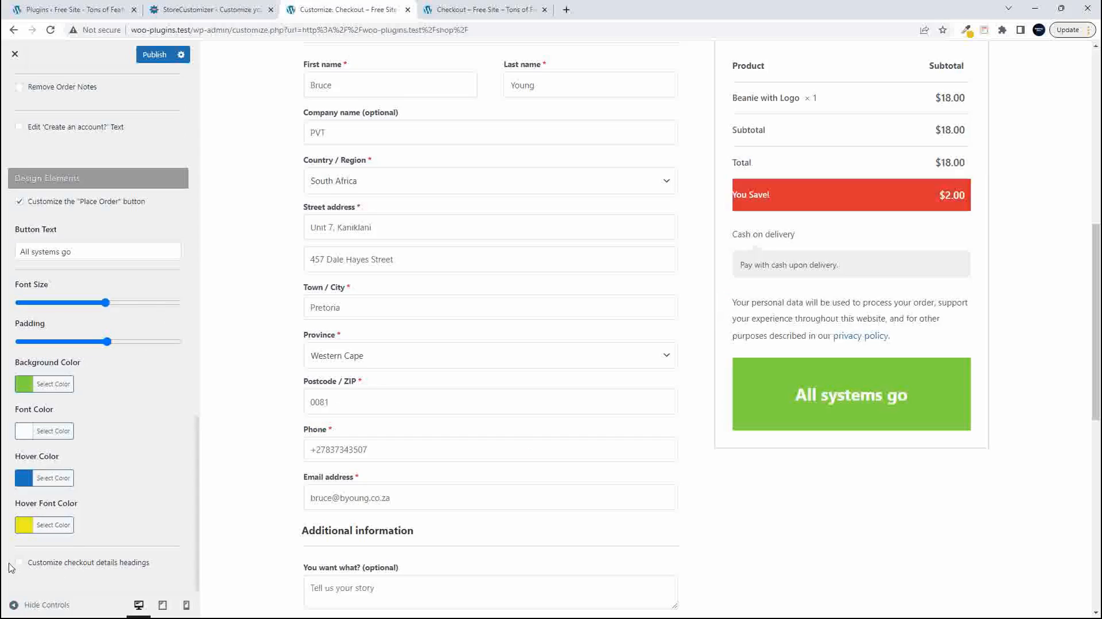
# - Enable customization of the checkout details headings and bring up their heading text settings
pyautogui.click(19, 563)
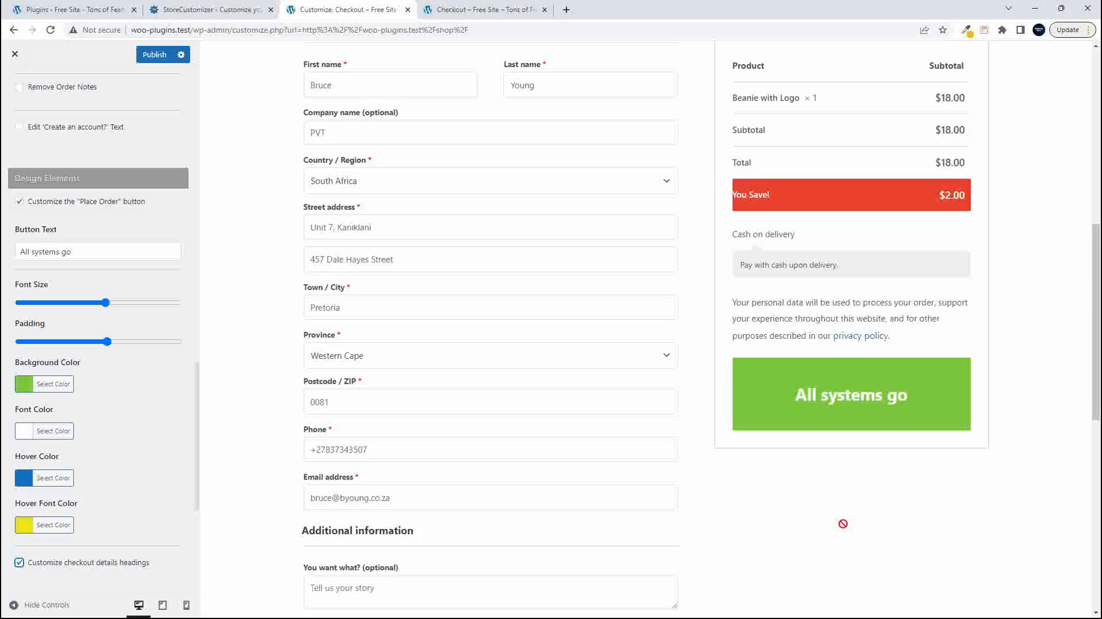
pyautogui.scroll(-12, 842, 524)
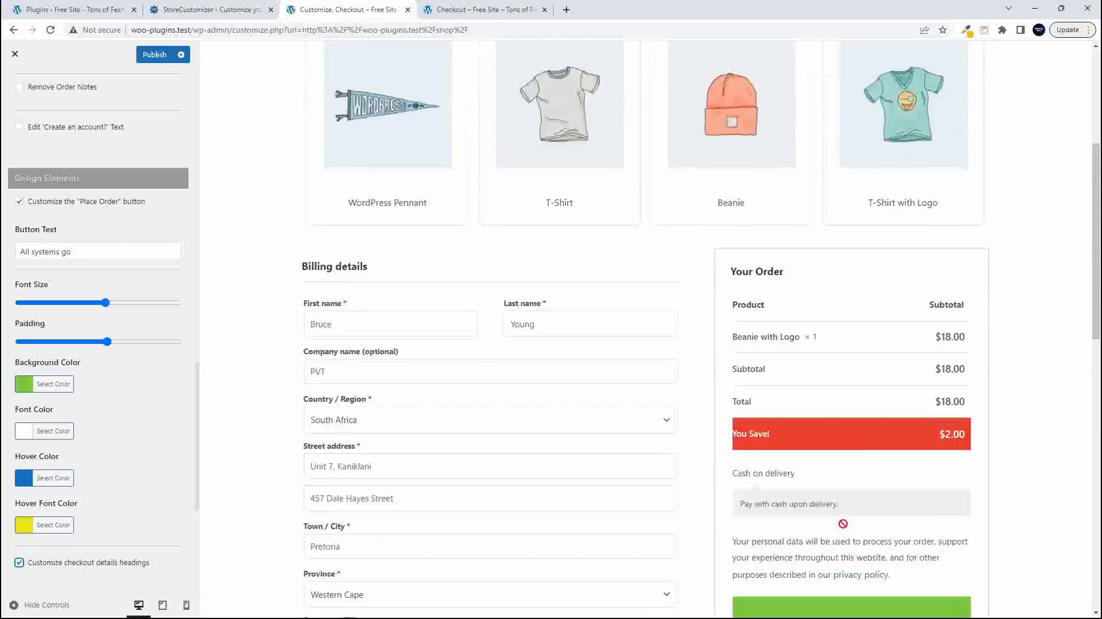
pyautogui.scroll(4, 447, 516)
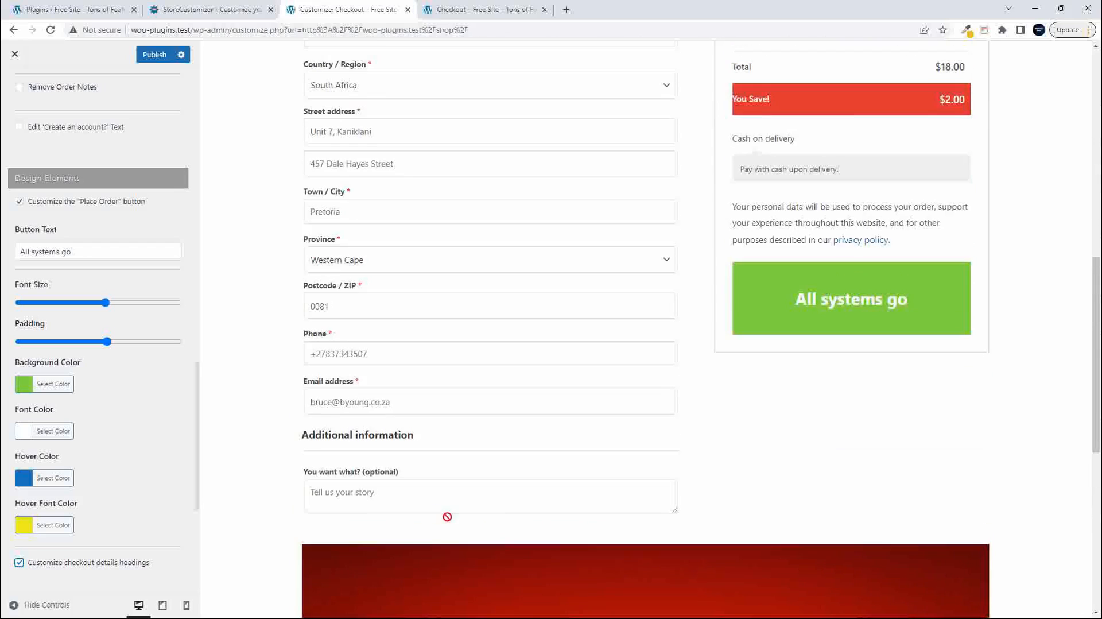
pyautogui.scroll(-5, 129, 505)
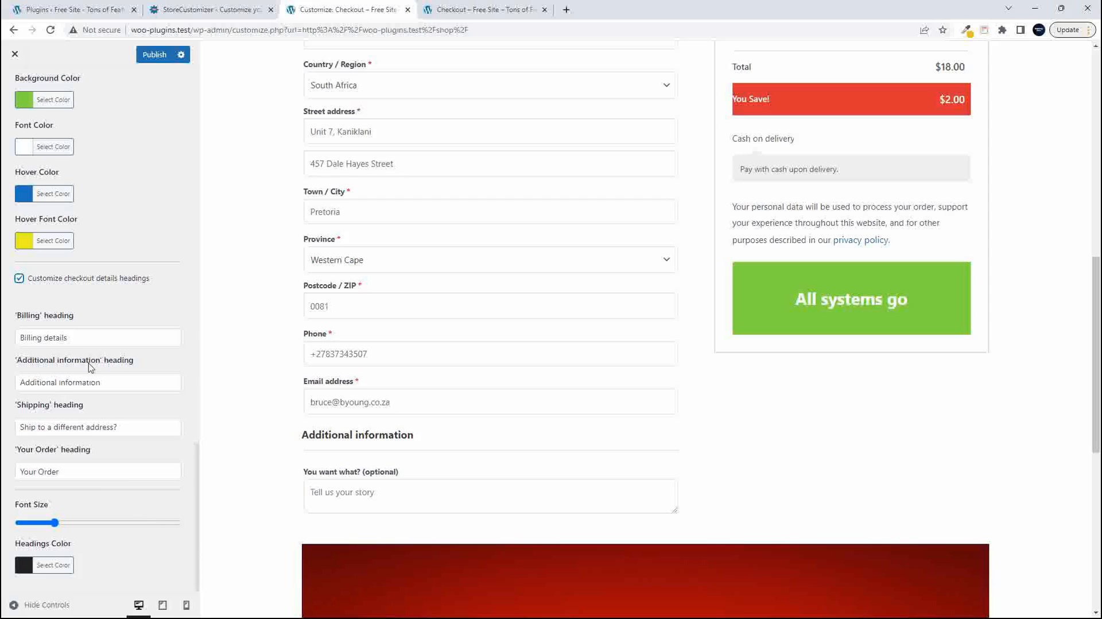
pyautogui.scroll(1, 102, 364)
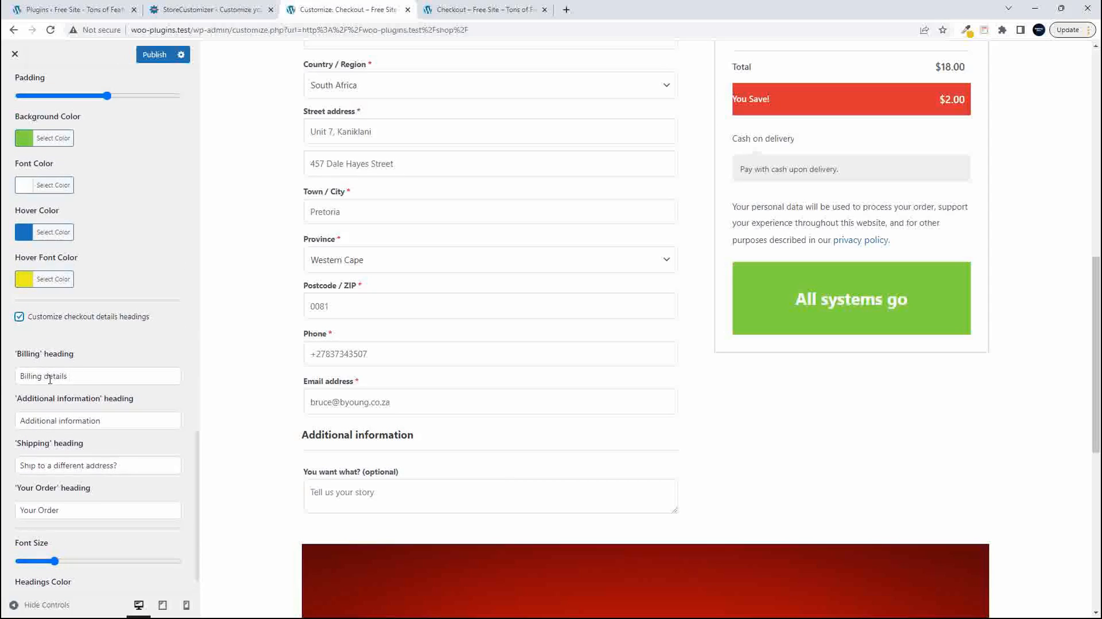
# - Change the 'Billing' heading text to "Money Details" and check it in the checkout preview
pyautogui.moveTo(78, 376); pyautogui.dragTo(3, 381)
pyautogui.write('Mcney Deata')
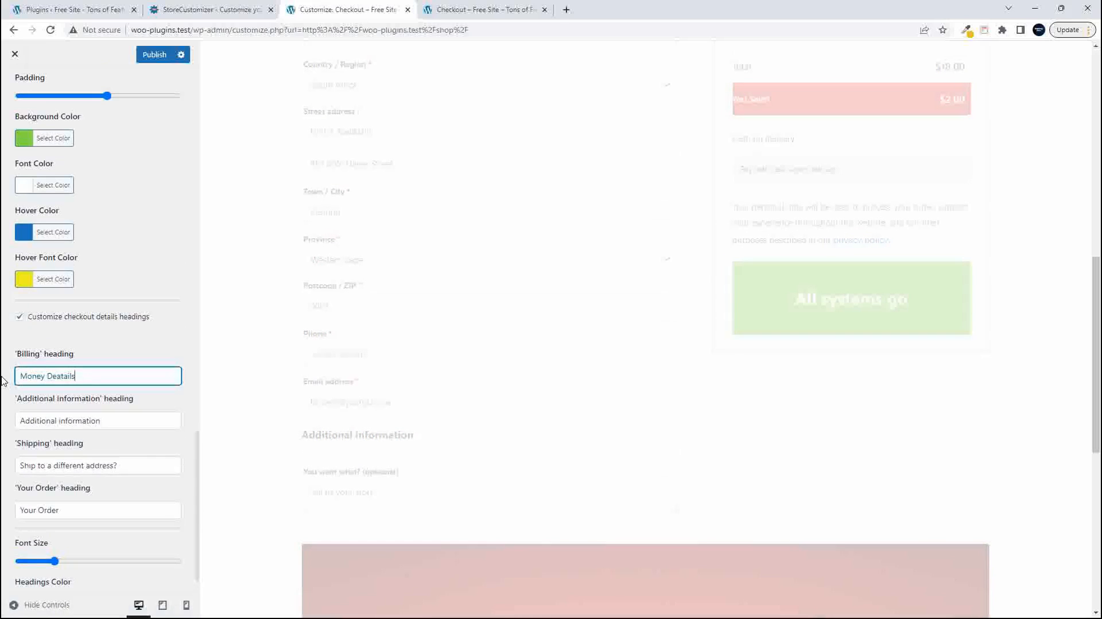
pyautogui.press('BackSpace')
pyautogui.scroll(6, 488, 294)
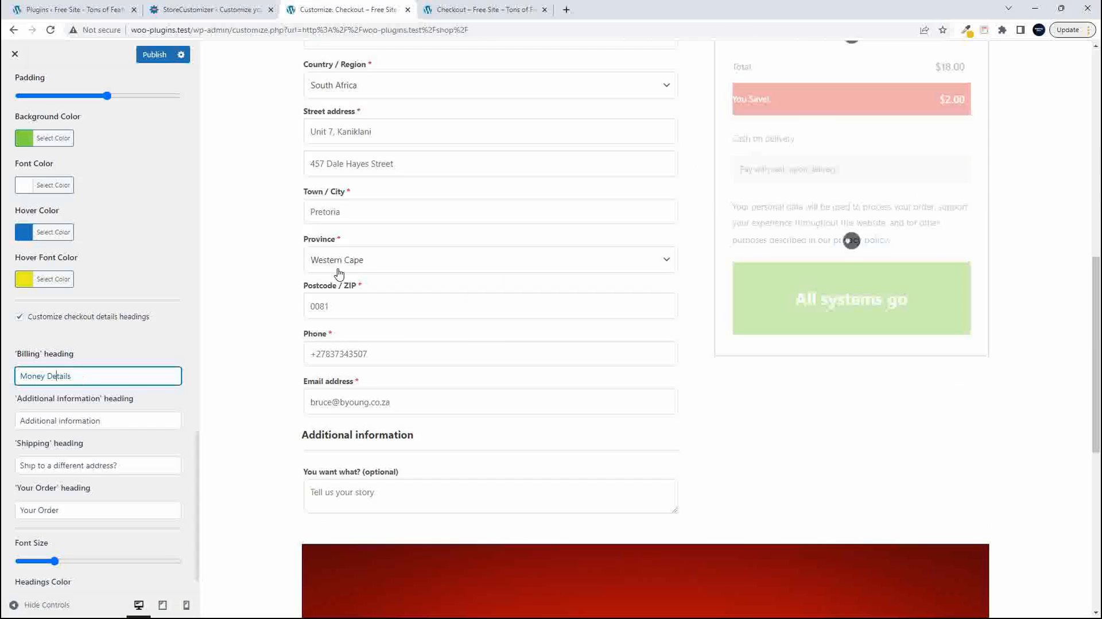
pyautogui.scroll(4, 347, 270)
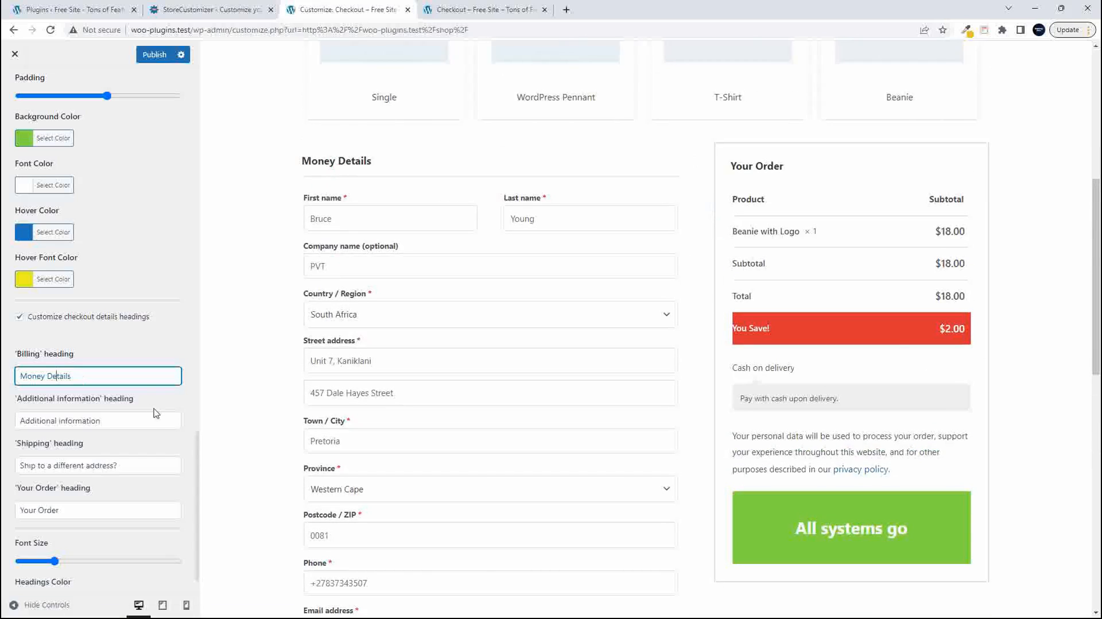
# - Change the 'Shipping' heading text to "Ship to a friend?"
pyautogui.scroll(-1, 152, 419)
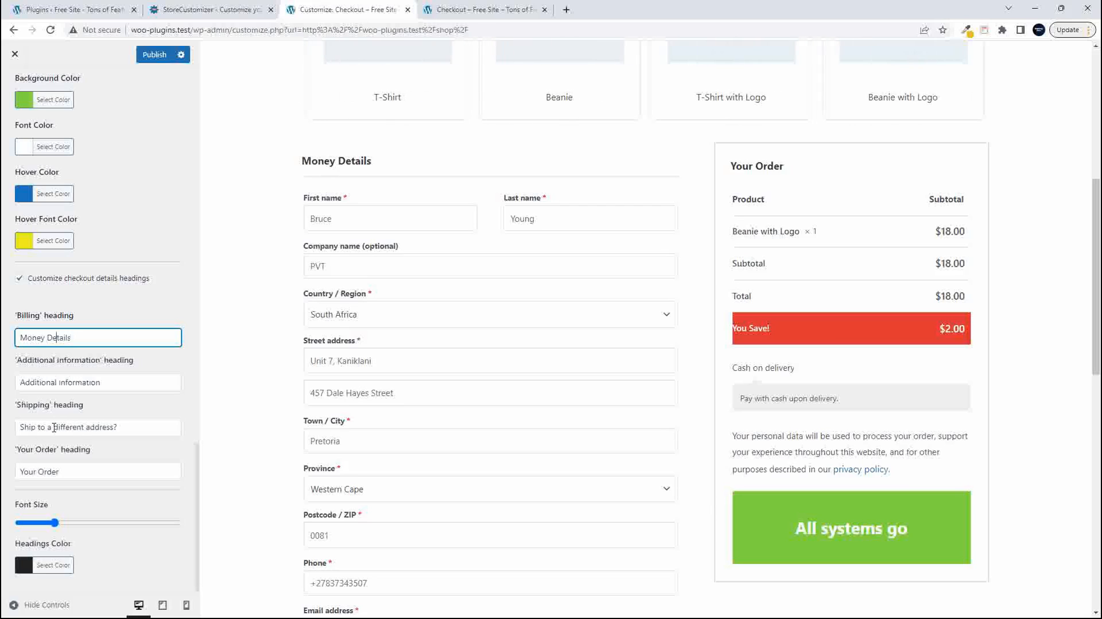
pyautogui.moveTo(54, 427); pyautogui.dragTo(116, 430)
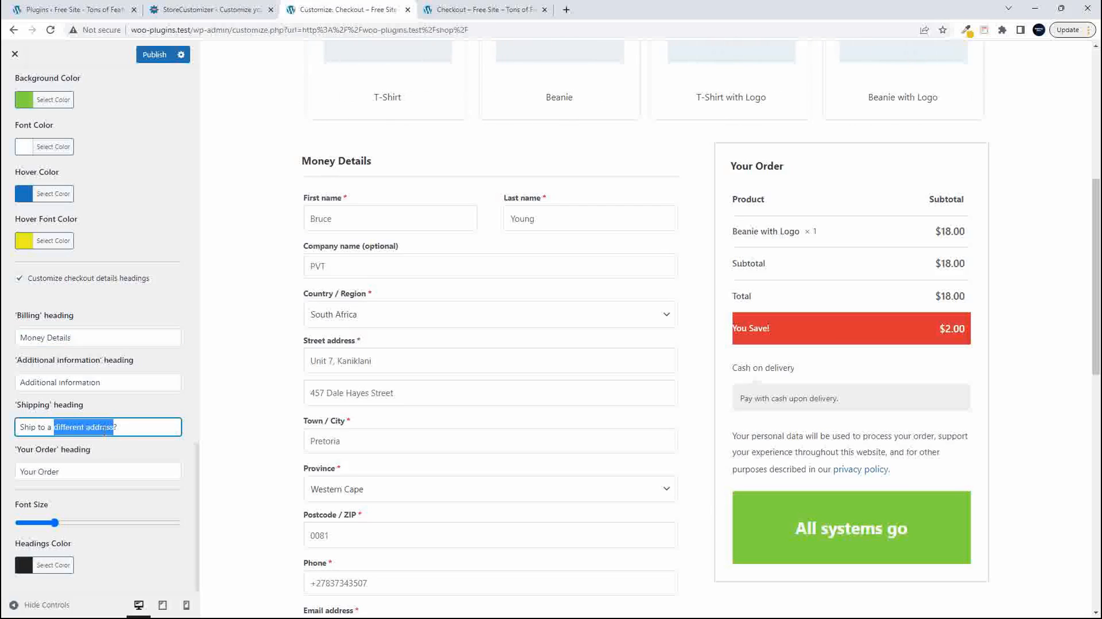
pyautogui.write('friend')
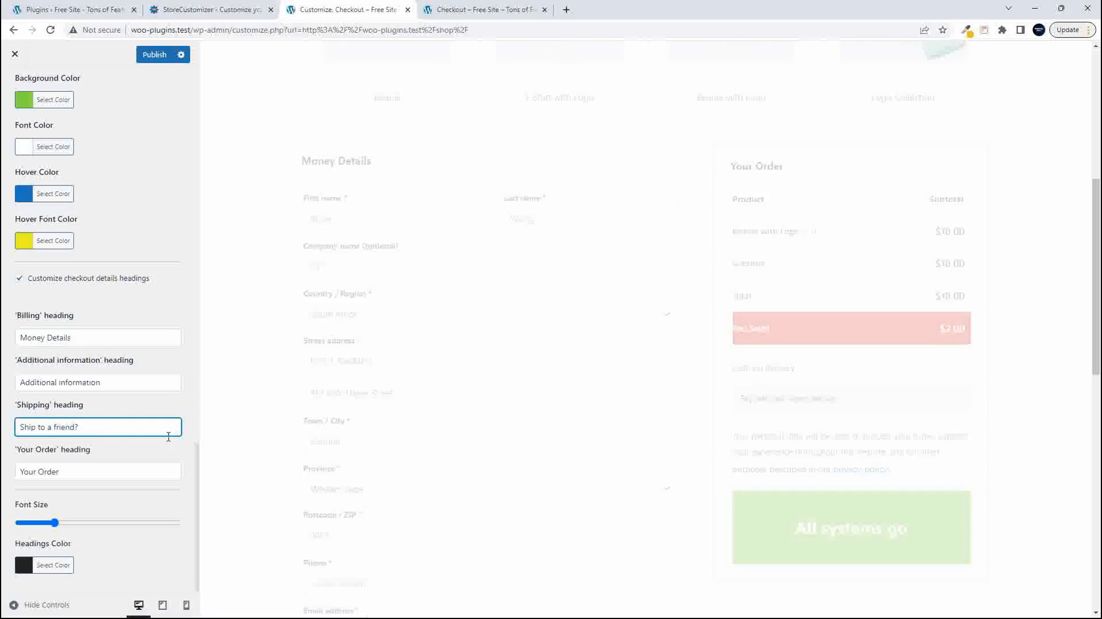
# - Look through the whole checkout preview for the place where the shipping heading is used
pyautogui.scroll(-8, 438, 442)
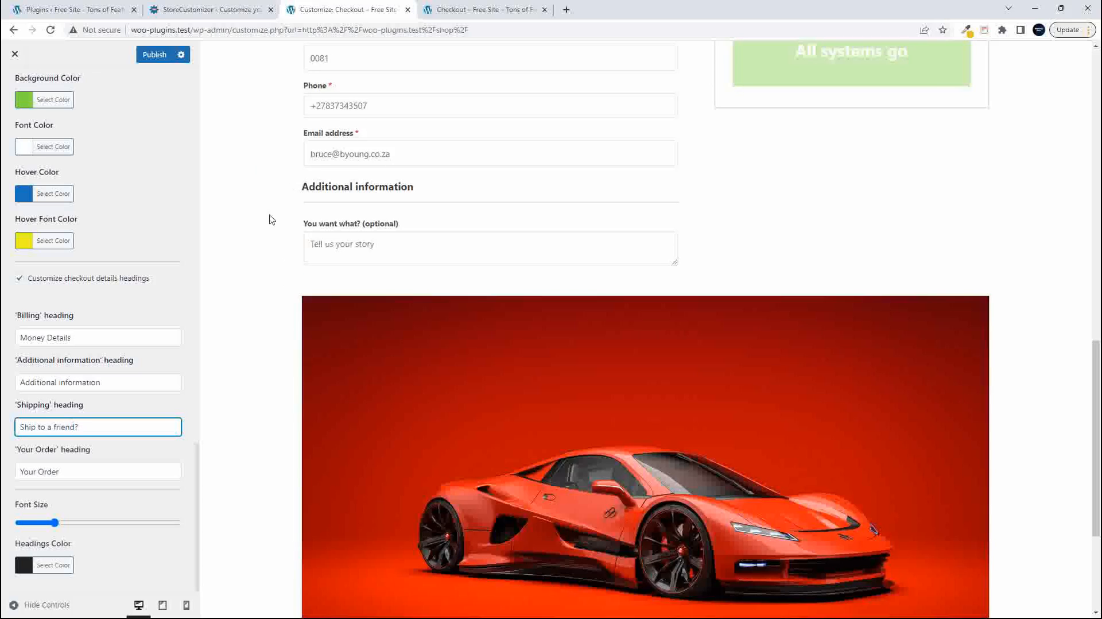
pyautogui.scroll(2, 295, 263)
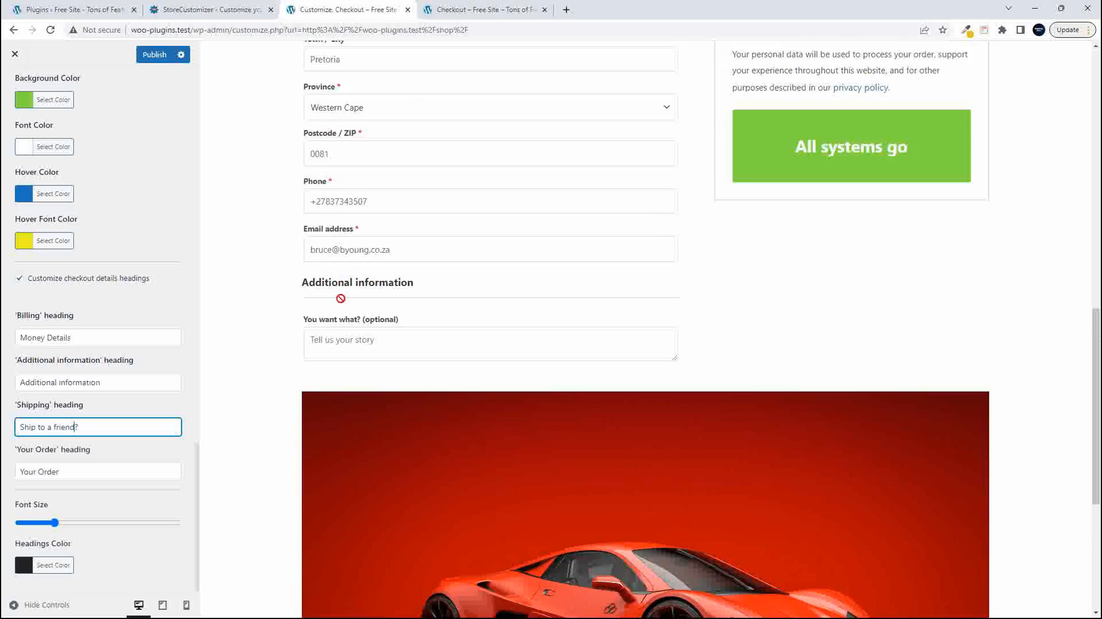
pyautogui.scroll(-5, 338, 342)
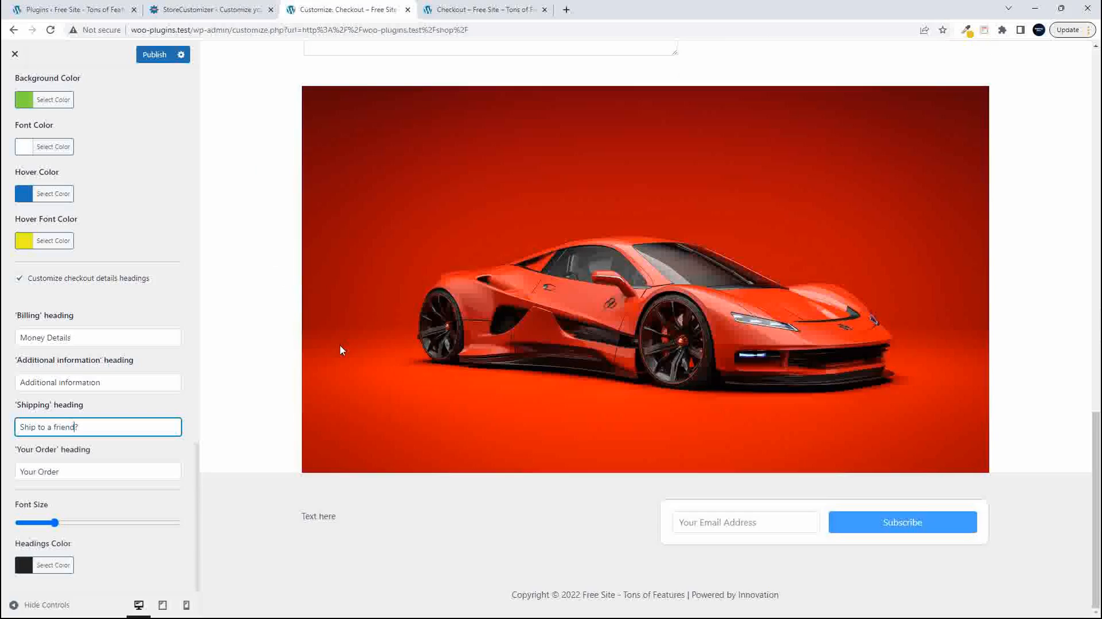
pyautogui.scroll(10, 341, 350)
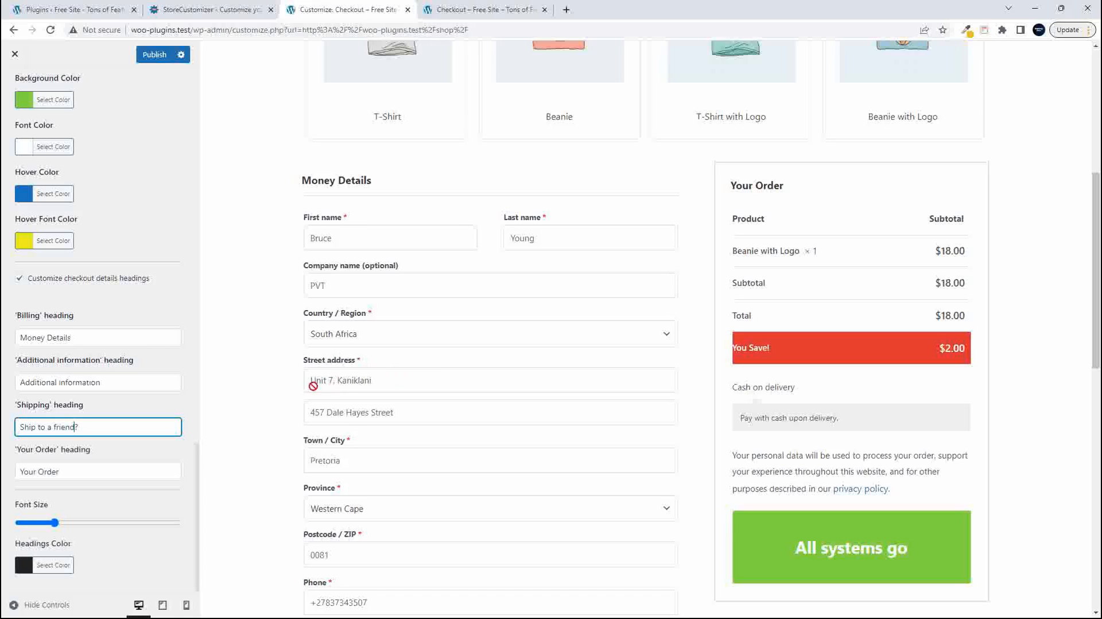
pyautogui.scroll(-6, 294, 322)
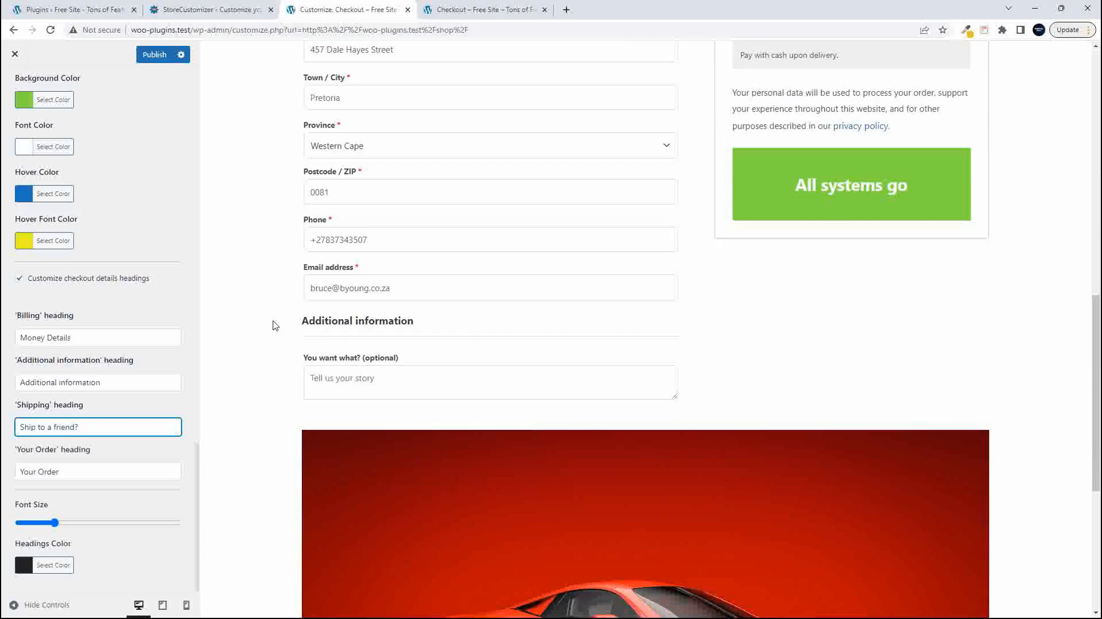
pyautogui.scroll(-6, 489, 388)
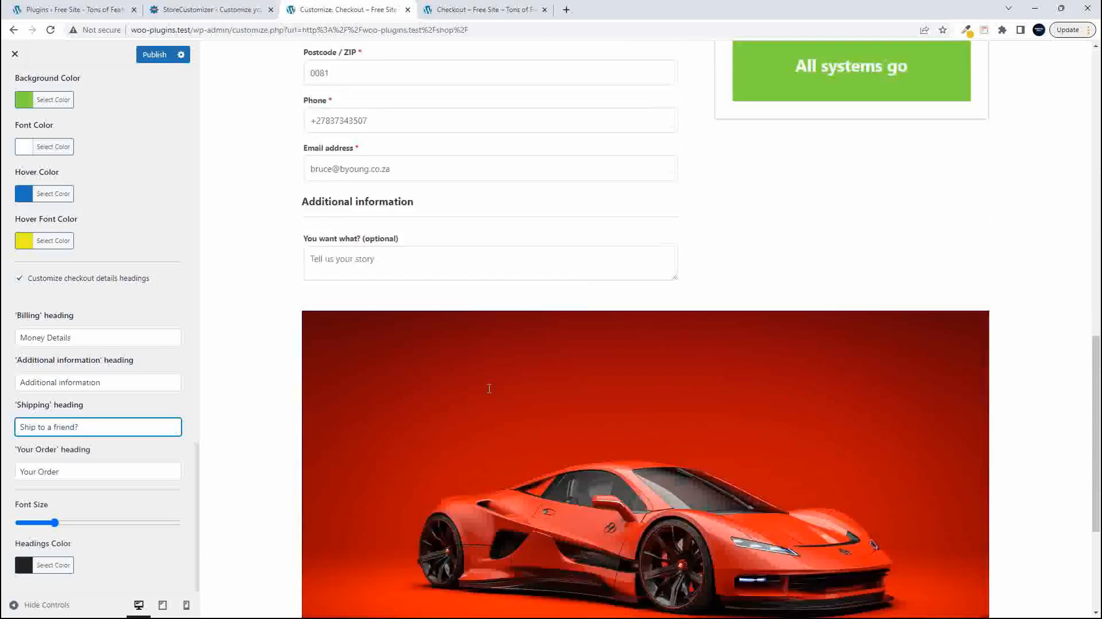
pyautogui.scroll(12, 467, 414)
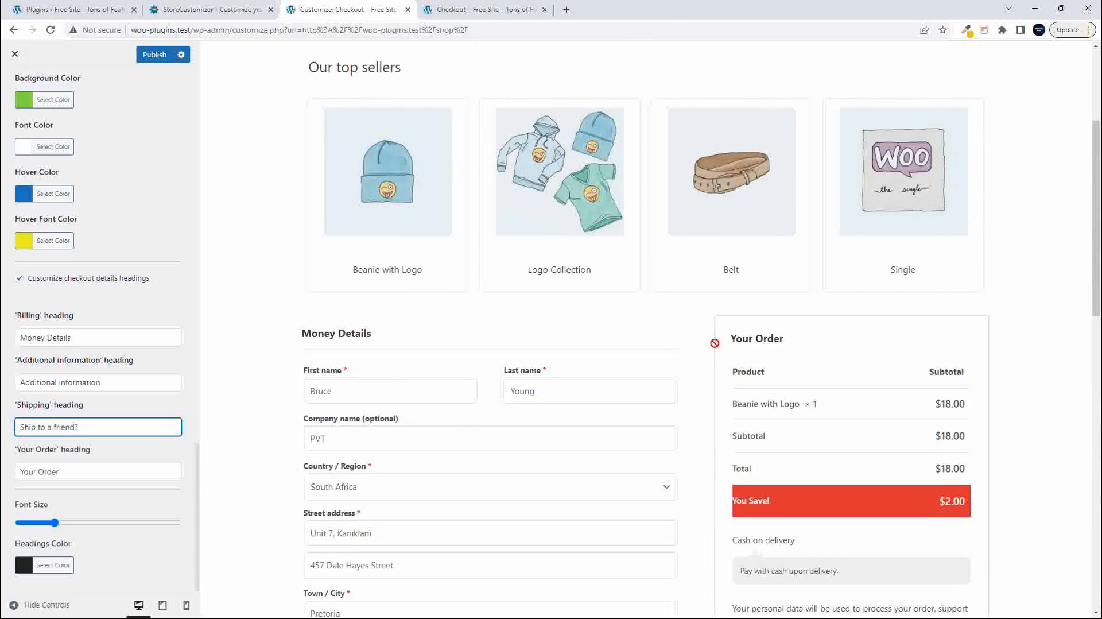
pyautogui.scroll(-2, 526, 354)
pyautogui.scroll(-2, 526, 354)
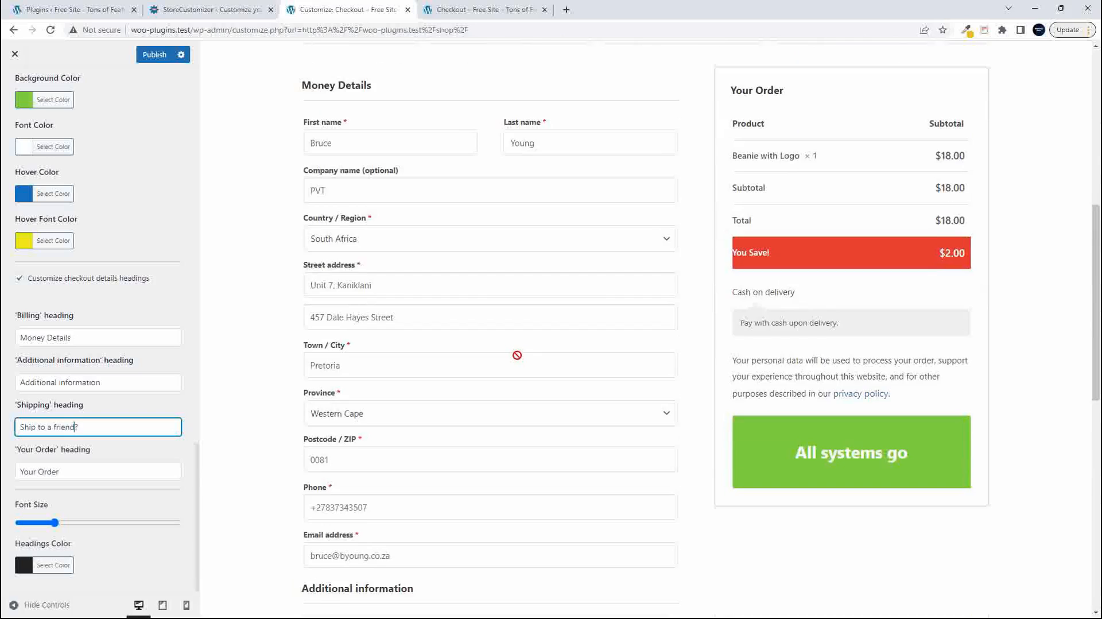
pyautogui.scroll(-6, 516, 357)
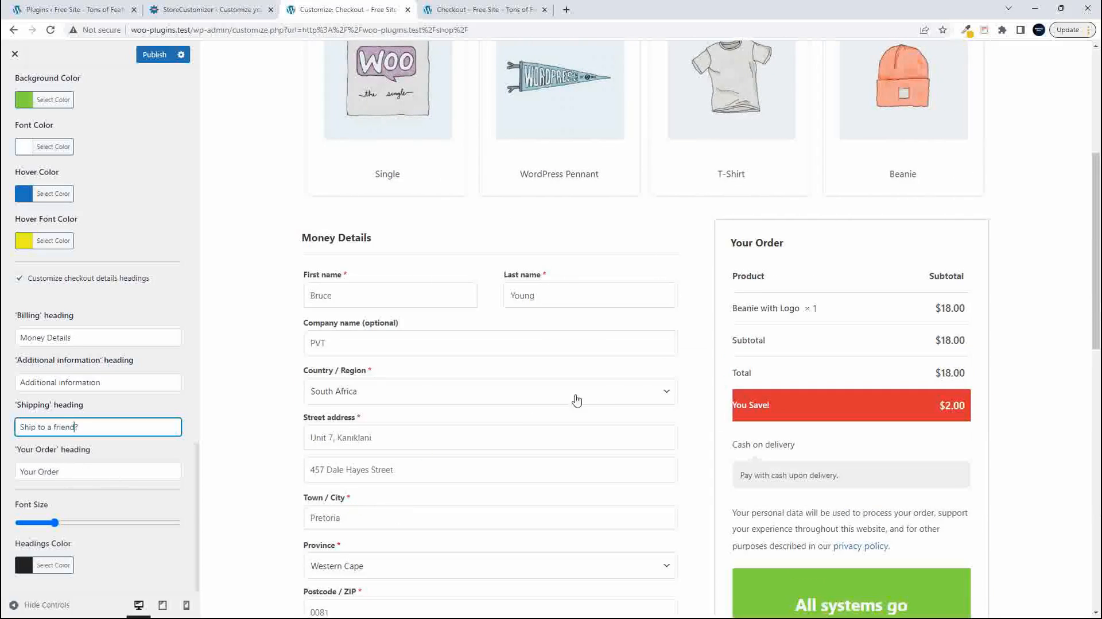
pyautogui.scroll(-2, 532, 410)
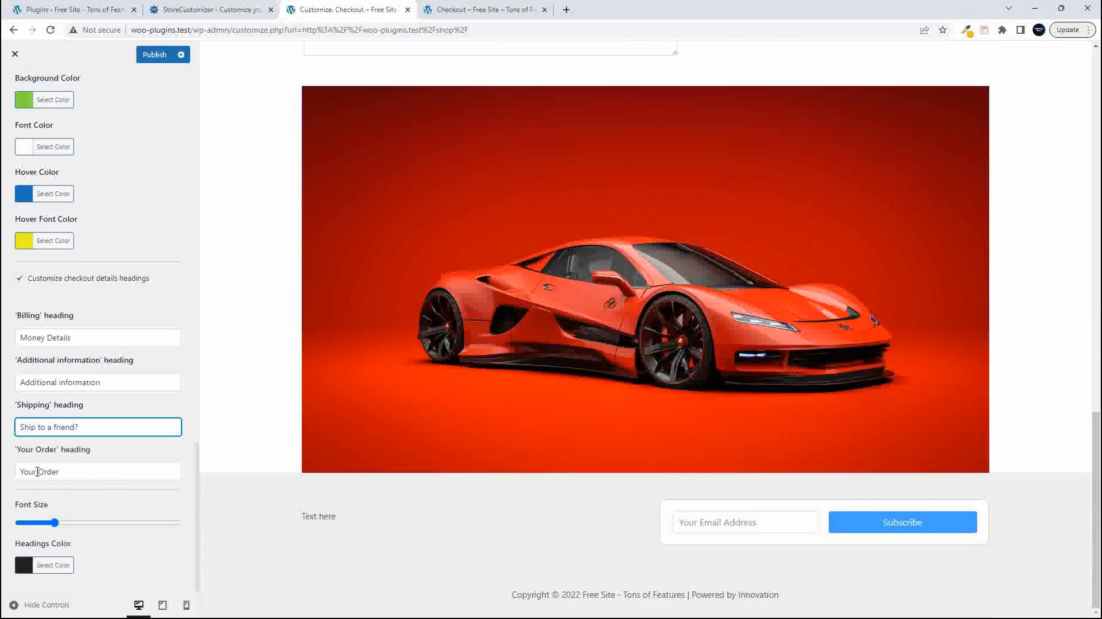
# - Change the 'Your Order' heading text to "The damages" and check it in the checkout preview
pyautogui.moveTo(73, 474); pyautogui.dragTo(3, 471)
pyautogui.write('The damages')
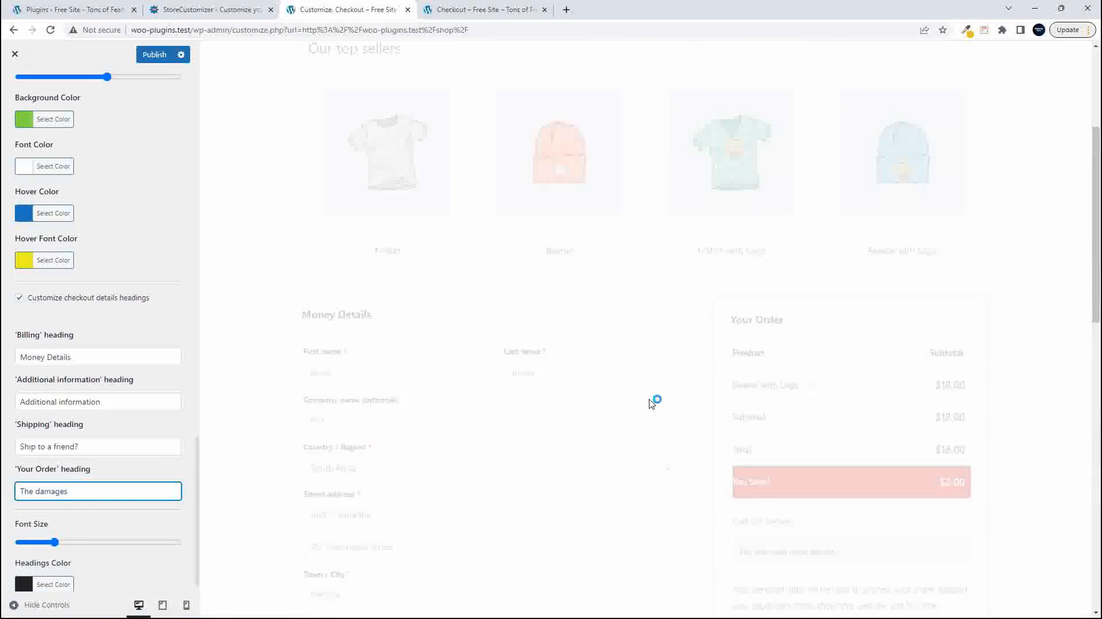
pyautogui.scroll(2, 813, 381)
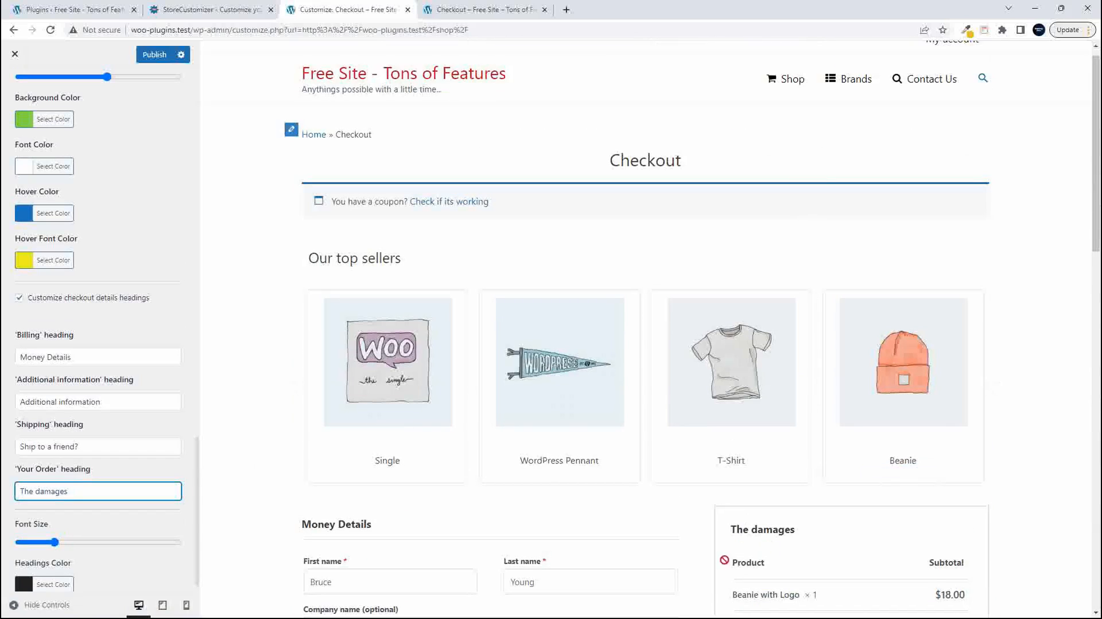
pyautogui.scroll(-1, 134, 507)
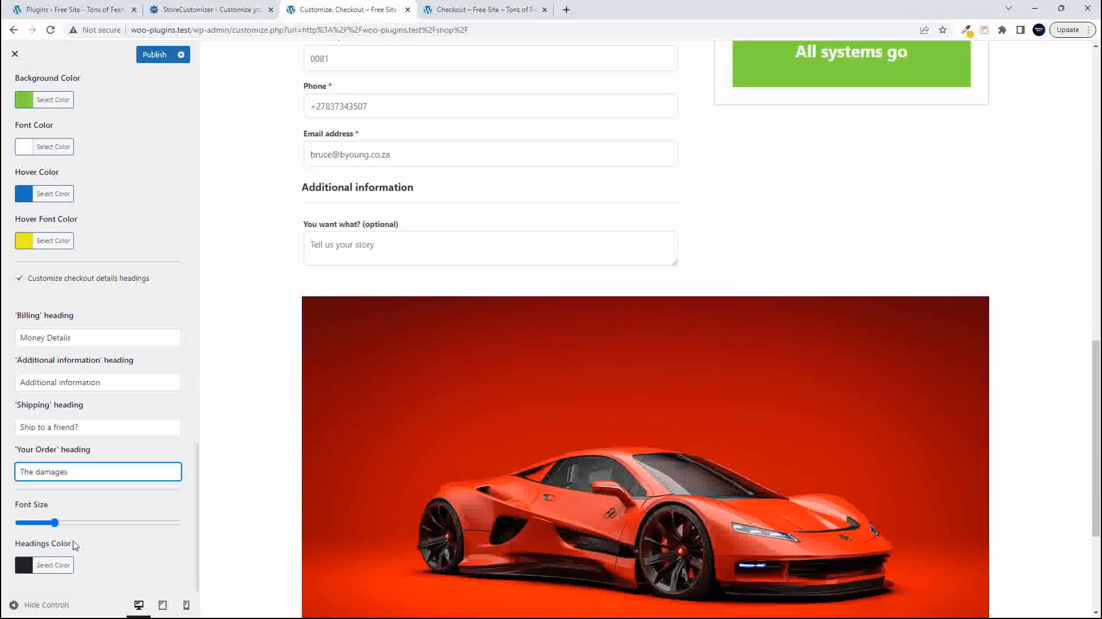
# - Set the checkout headings color to purple (#8224e3) and check the headings in the preview
pyautogui.click(53, 565)
pyautogui.scroll(-2, 109, 528)
pyautogui.click(119, 565)
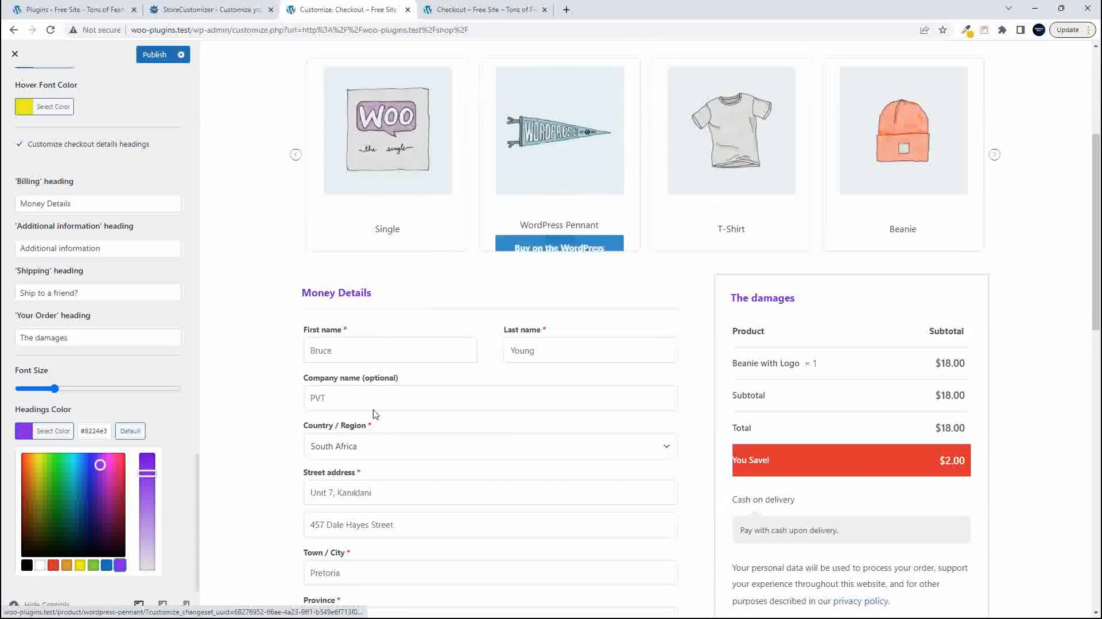
pyautogui.scroll(-10, 574, 418)
pyautogui.scroll(10, 577, 422)
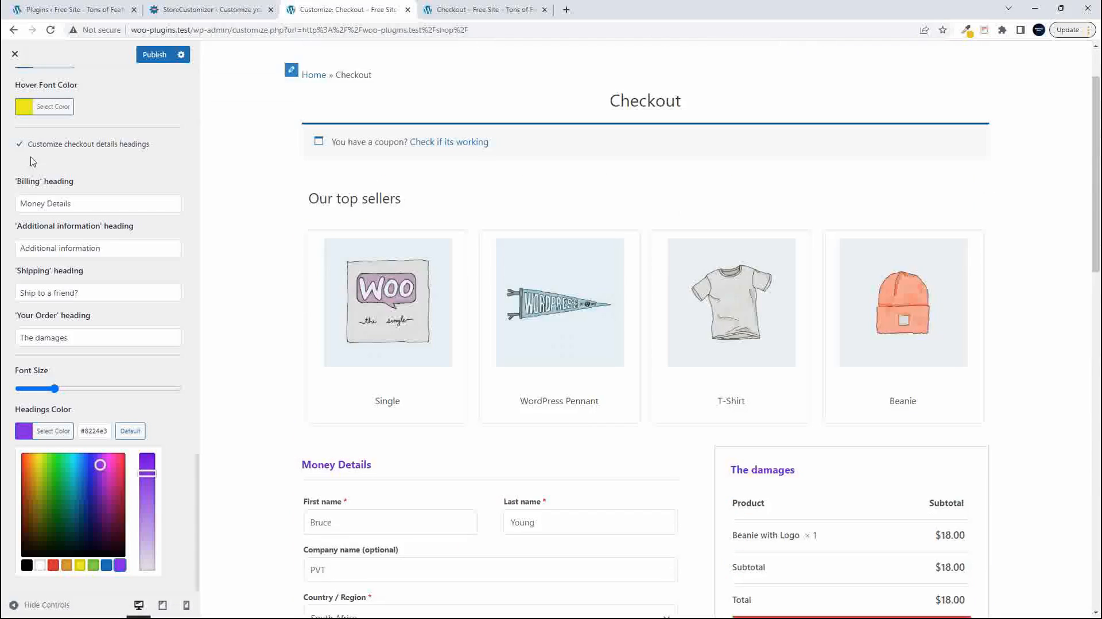
# - Leave the Checkout Page settings for the StoreCustomizer overview and publish the changes
pyautogui.scroll(15, 26, 92)
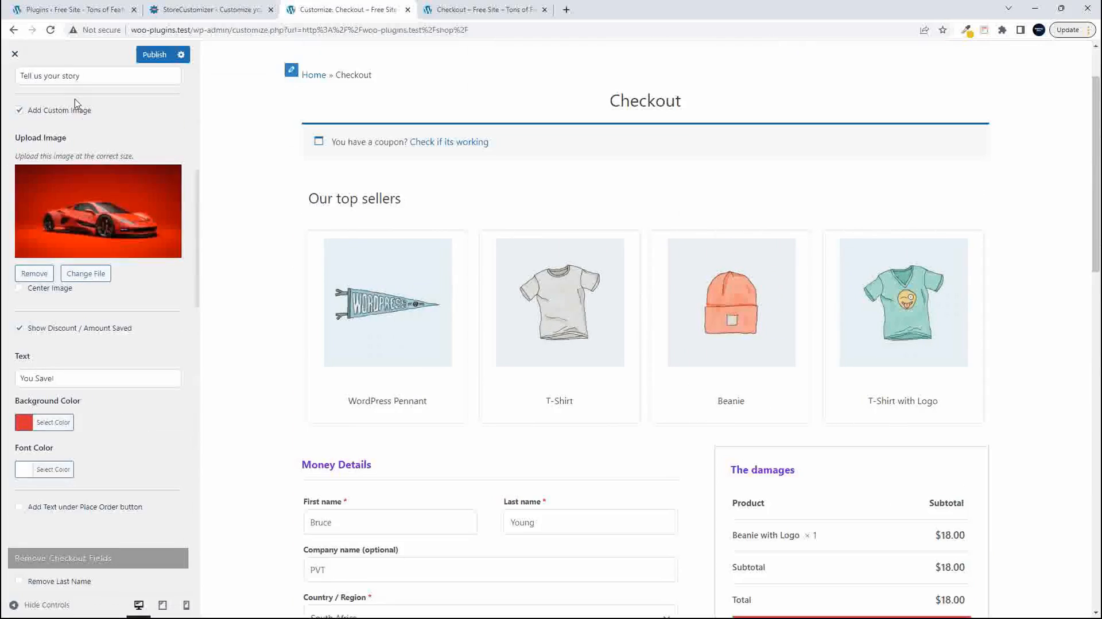
pyautogui.click(21, 89)
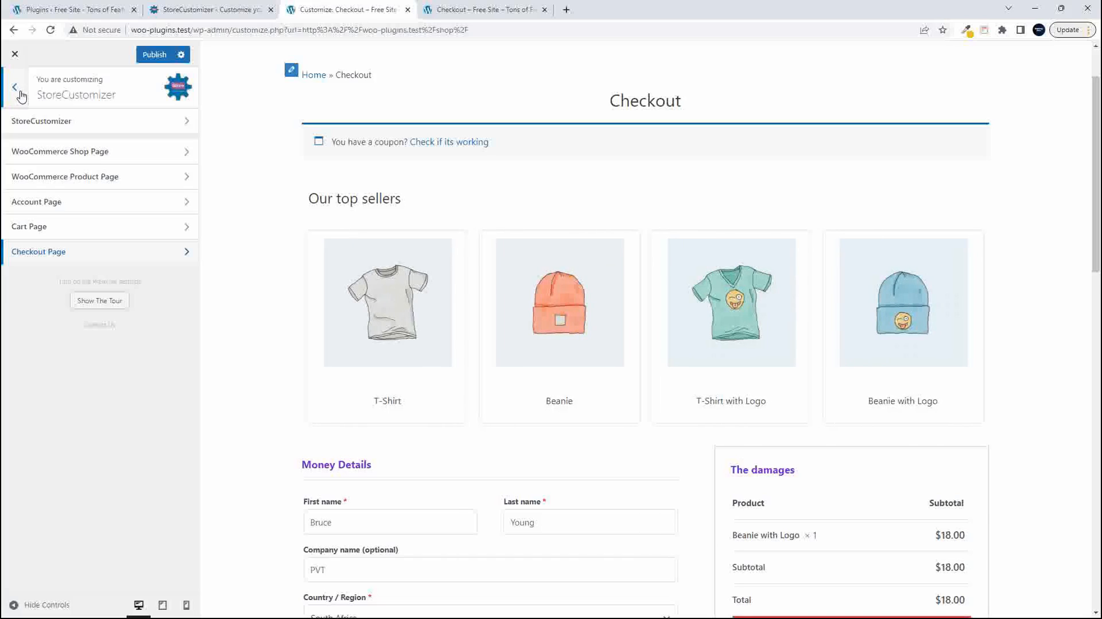
pyautogui.click(154, 54)
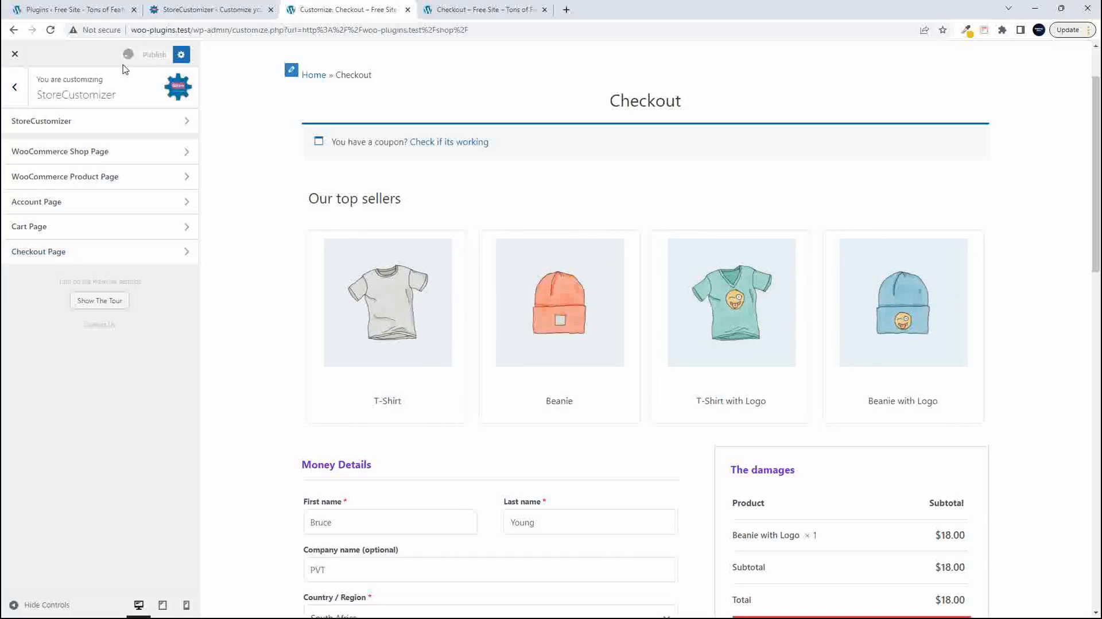
# - Open the Account Page settings and set the Account Tab Design to Horizontal Styling
pyautogui.click(58, 204)
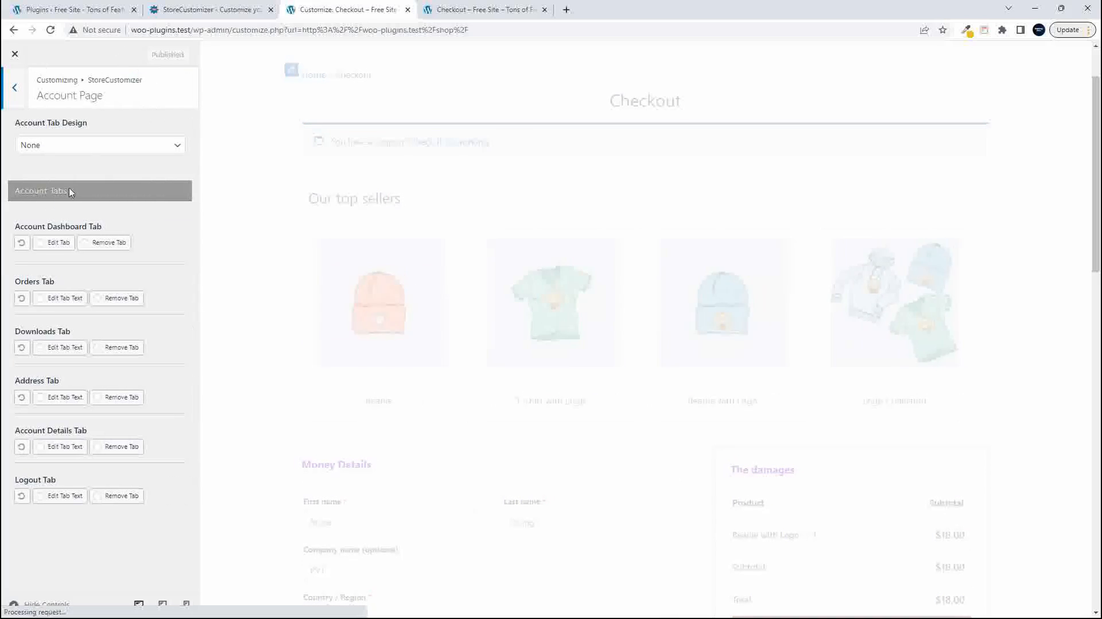
pyautogui.click(89, 148)
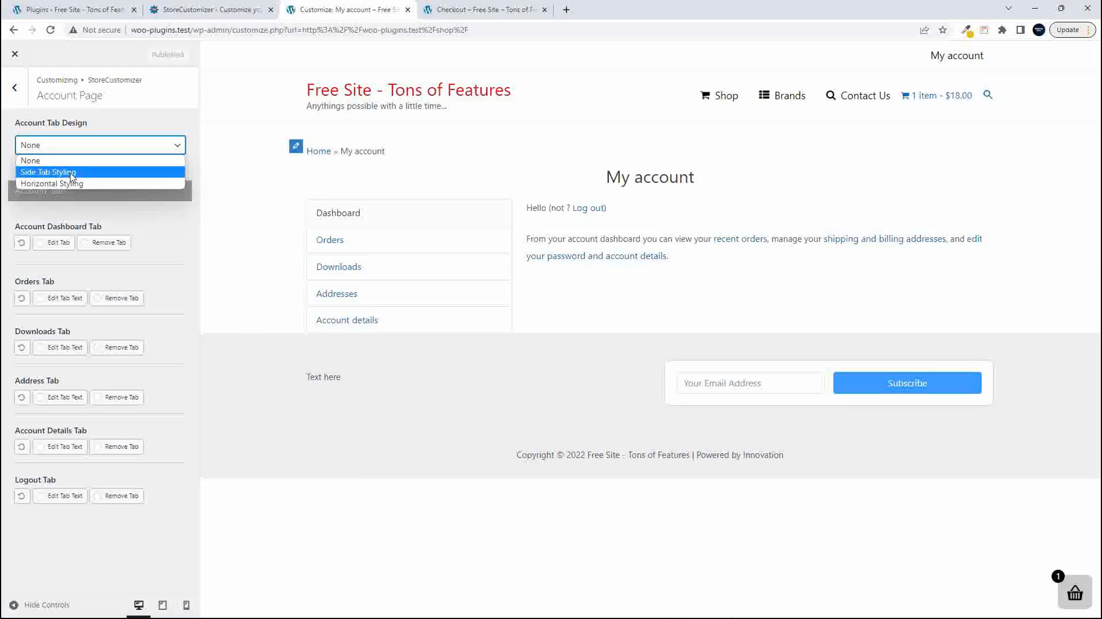
pyautogui.click(70, 192)
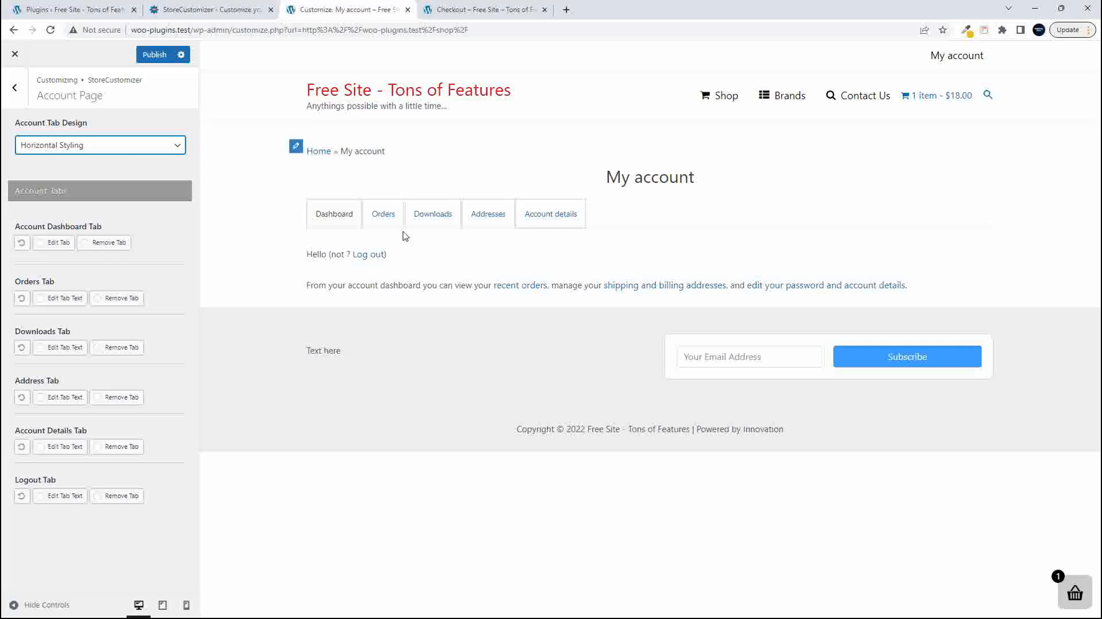
# - Return the Account Tab Design to None for comparison and switch it to Side Tab Styling
pyautogui.click(98, 154)
pyautogui.click(86, 159)
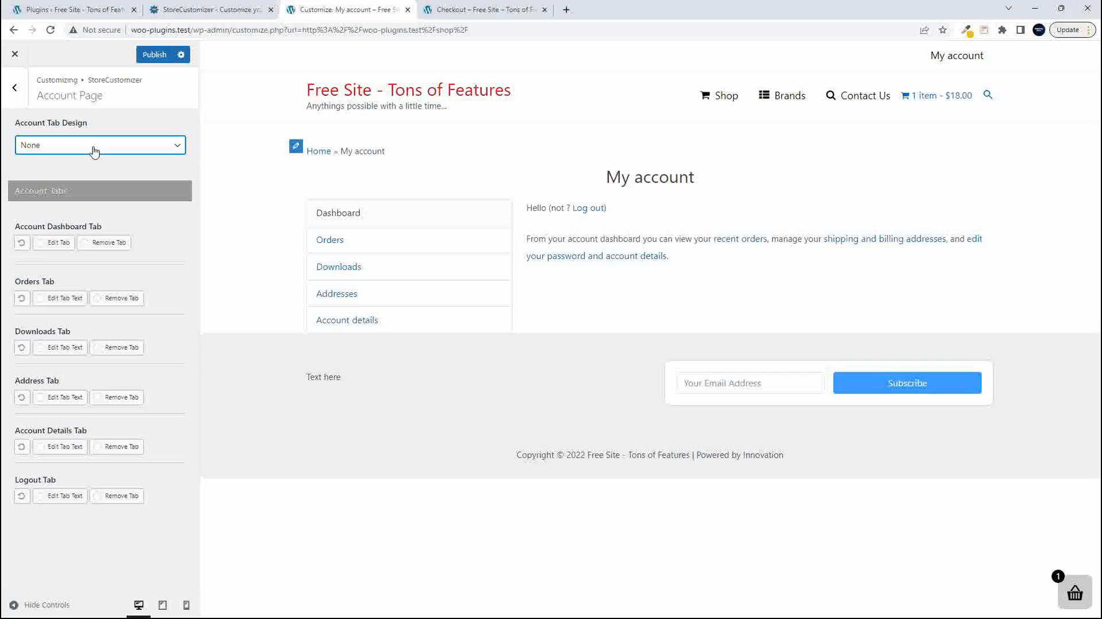
pyautogui.click(95, 151)
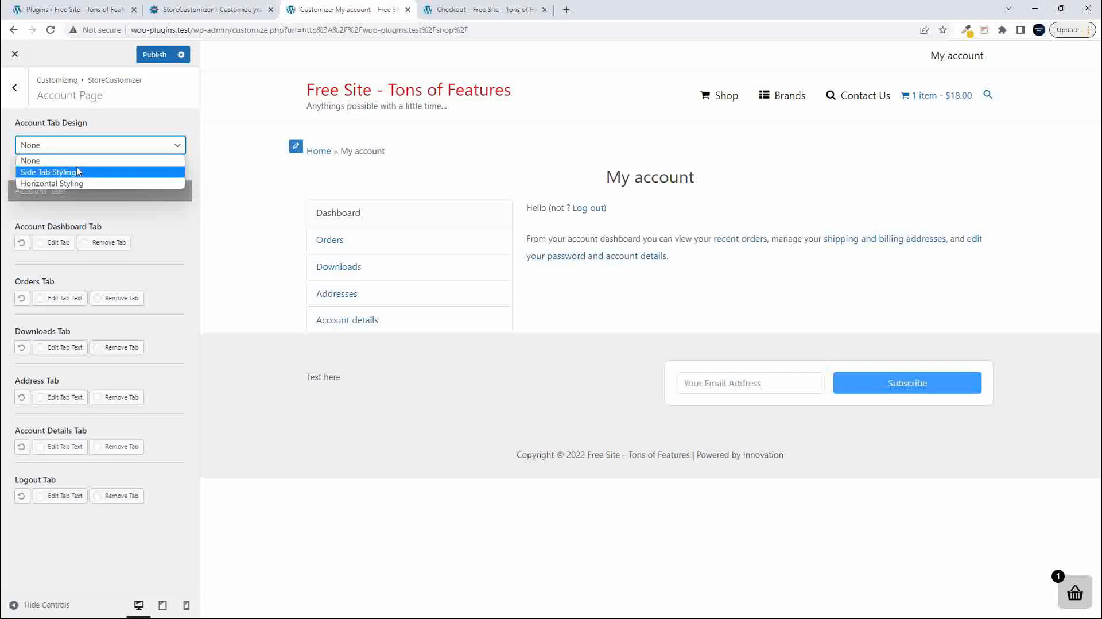
pyautogui.click(79, 174)
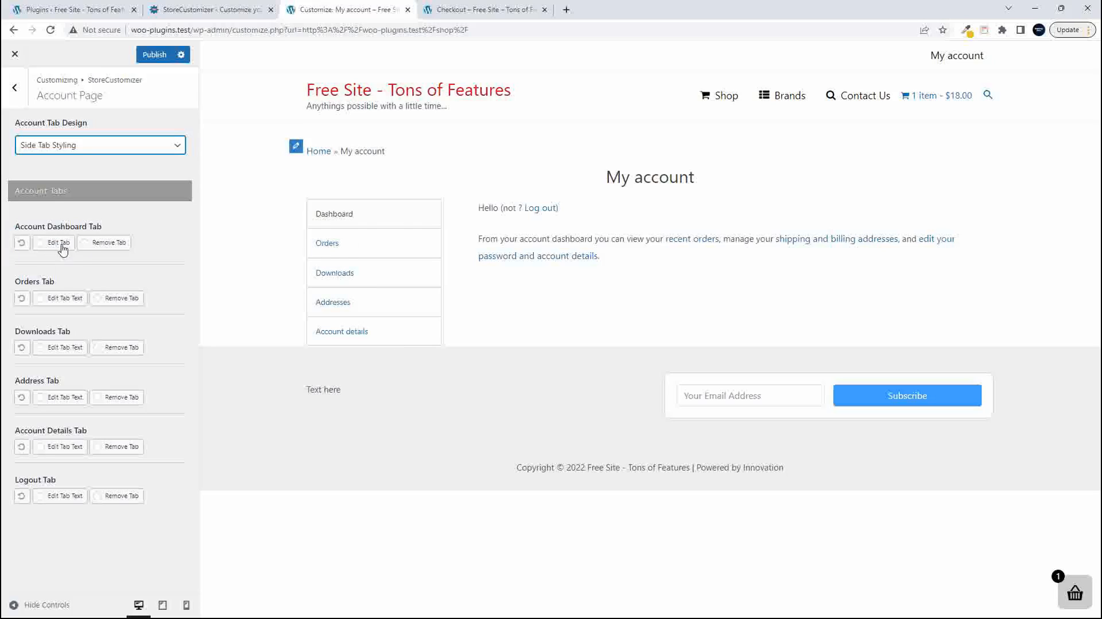
# - Edit the Orders tab text on the account page, setting its Tab Title to "Your Orders"
pyautogui.click(113, 247)
pyautogui.click(52, 299)
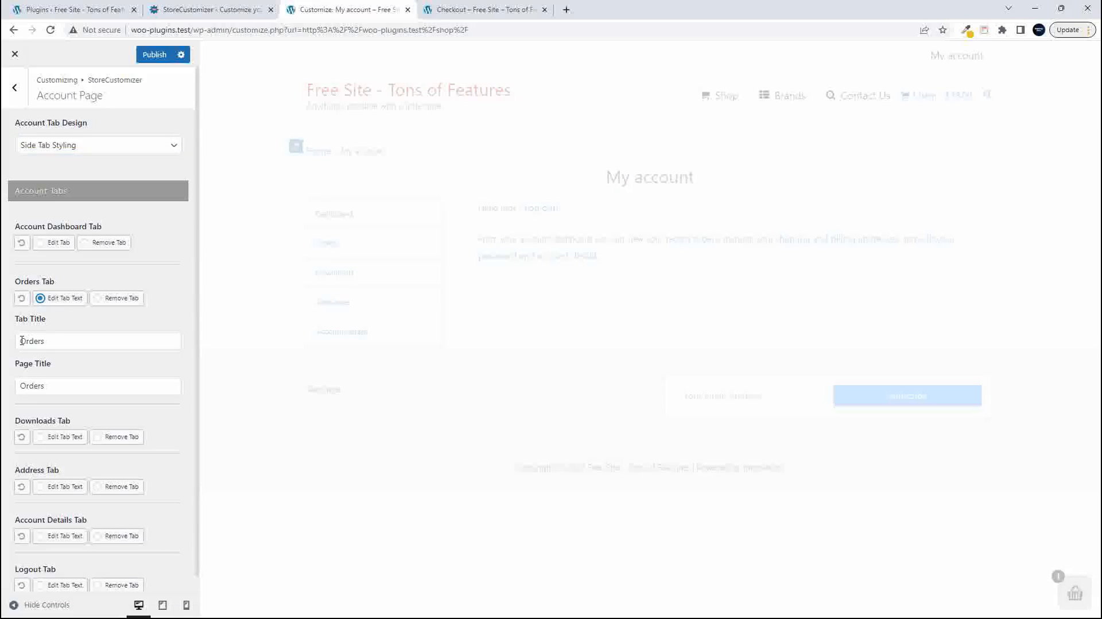
pyautogui.click(36, 347)
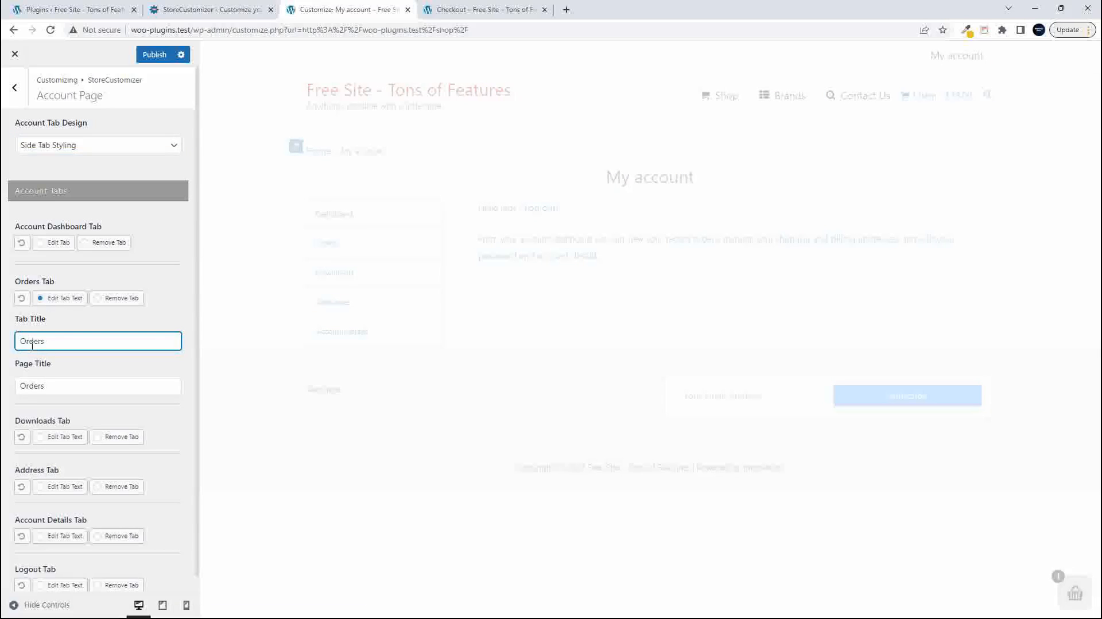
pyautogui.write('YOur')
pyautogui.press('BackSpace')
pyautogui.write('our')
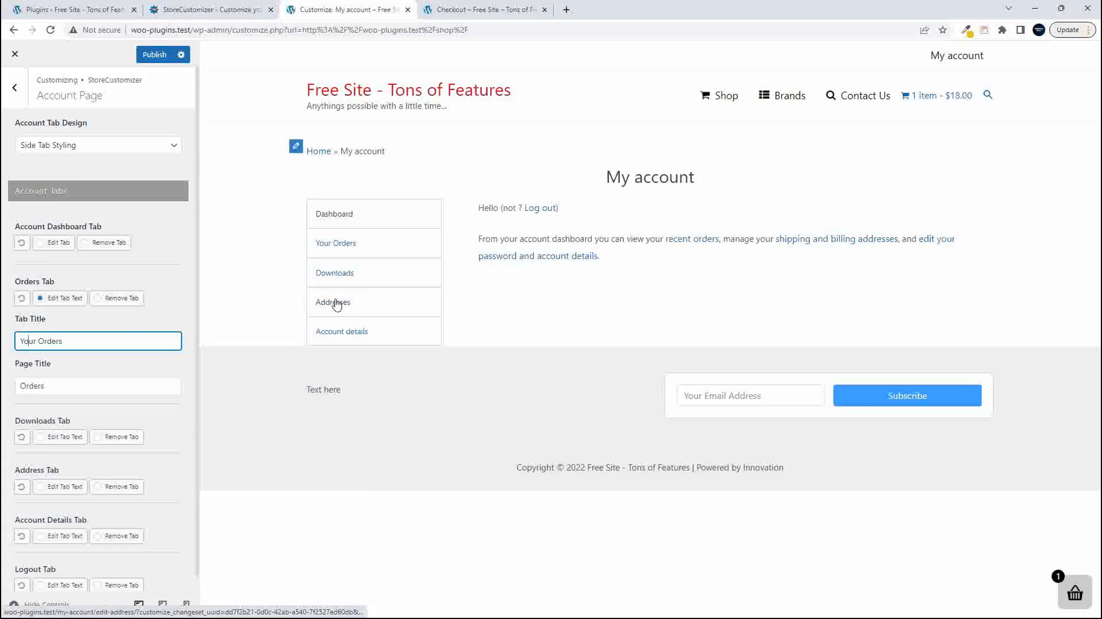
pyautogui.scroll(-1, 117, 384)
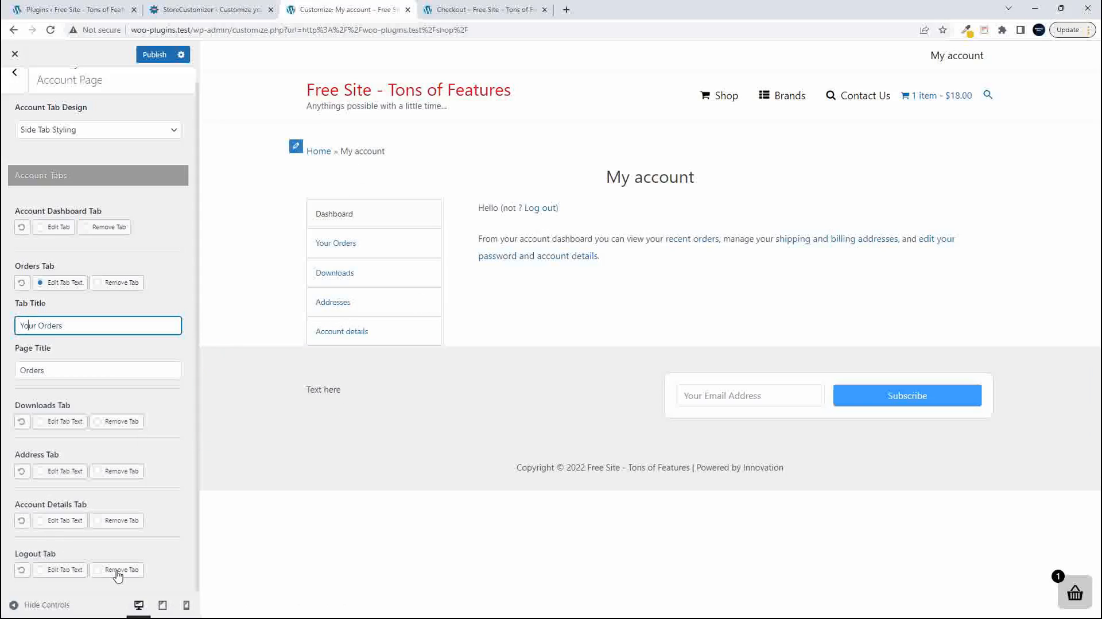
pyautogui.scroll(1, 103, 563)
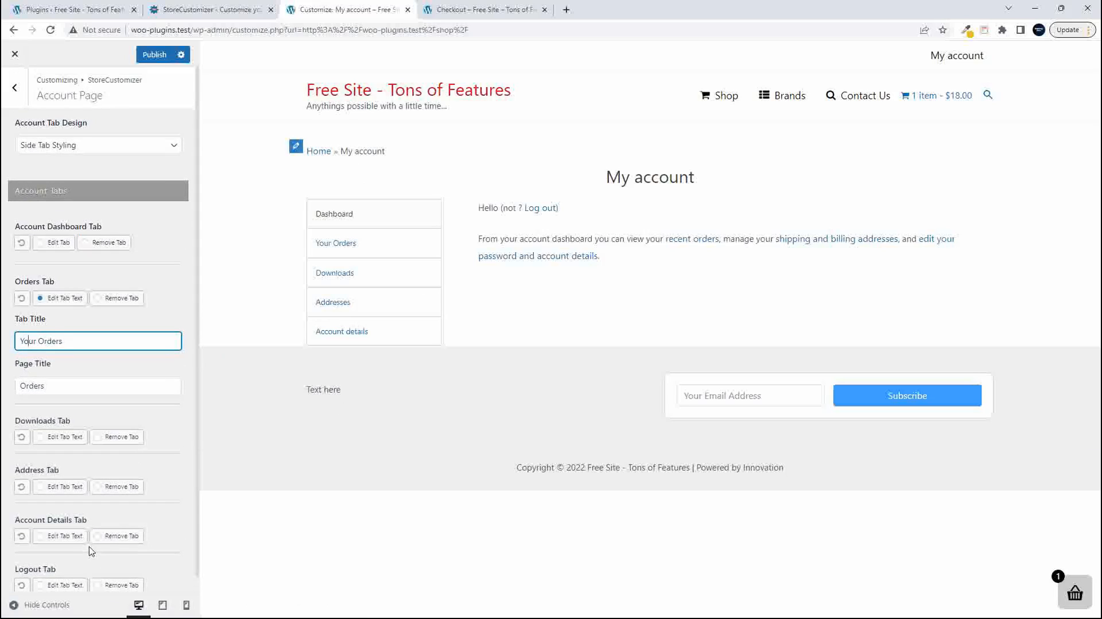
# - Leave the Account Page settings for the general StoreCustomizer section and turn on Front-End Product Statistics
pyautogui.click(17, 94)
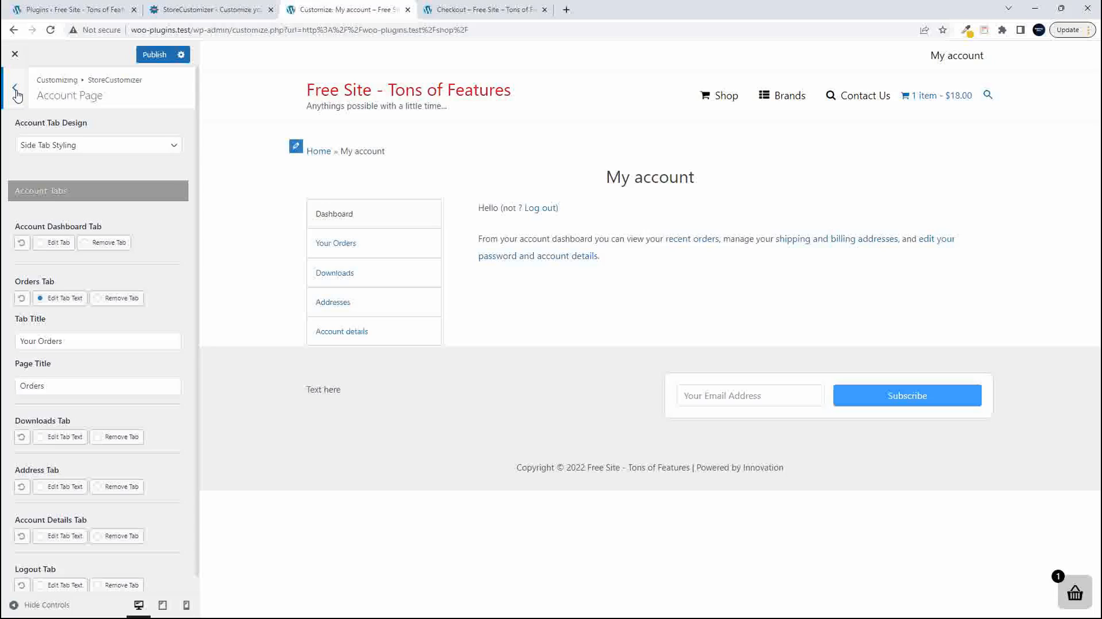
pyautogui.click(17, 93)
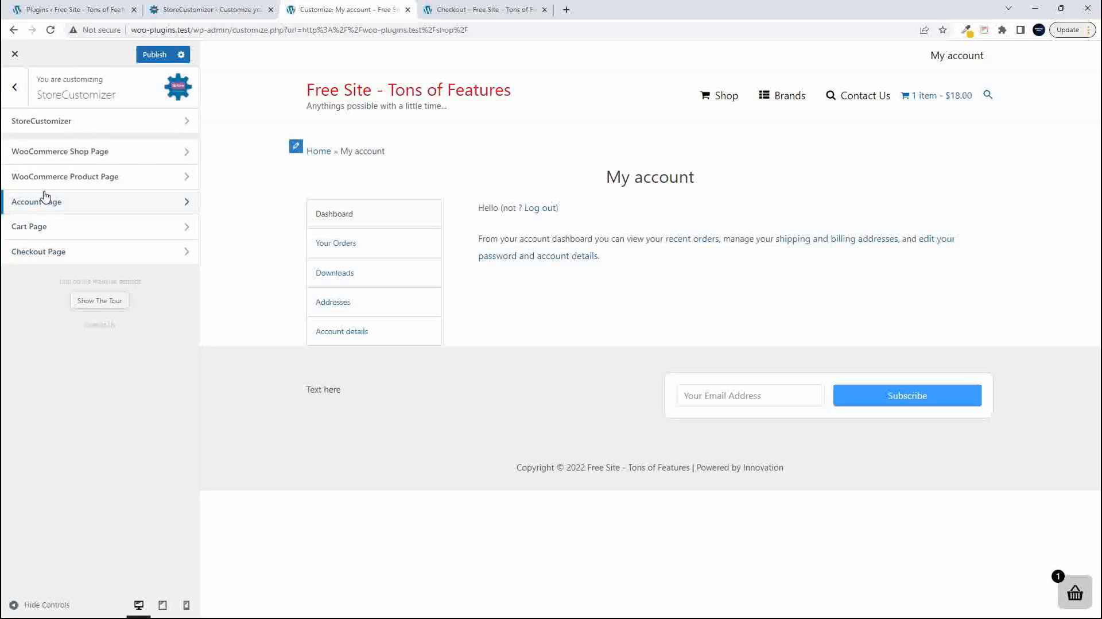
pyautogui.click(89, 126)
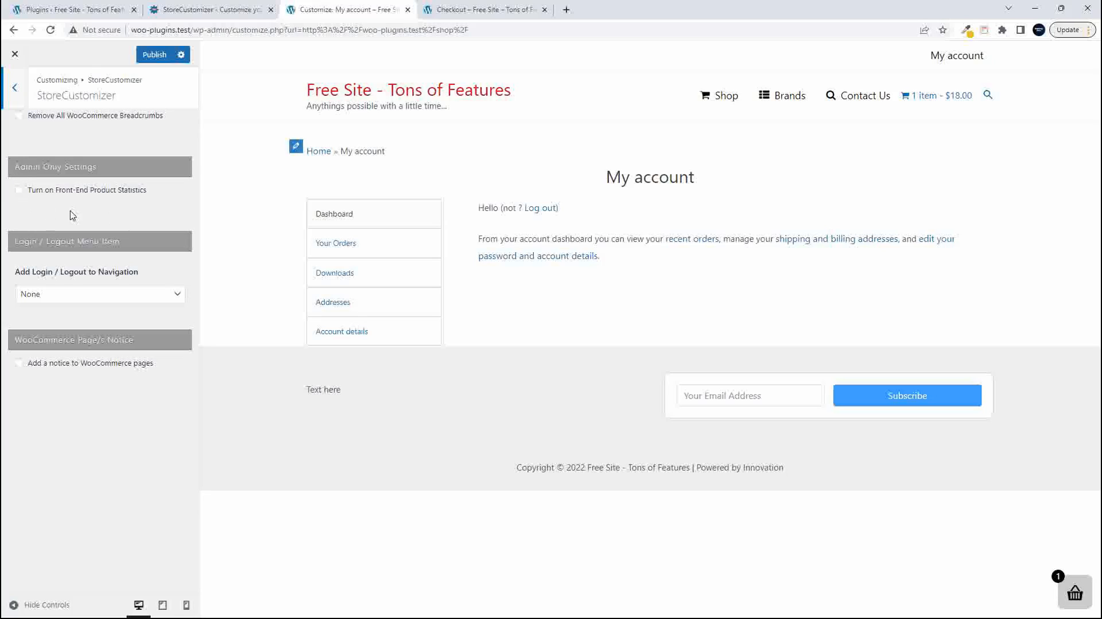
pyautogui.click(20, 191)
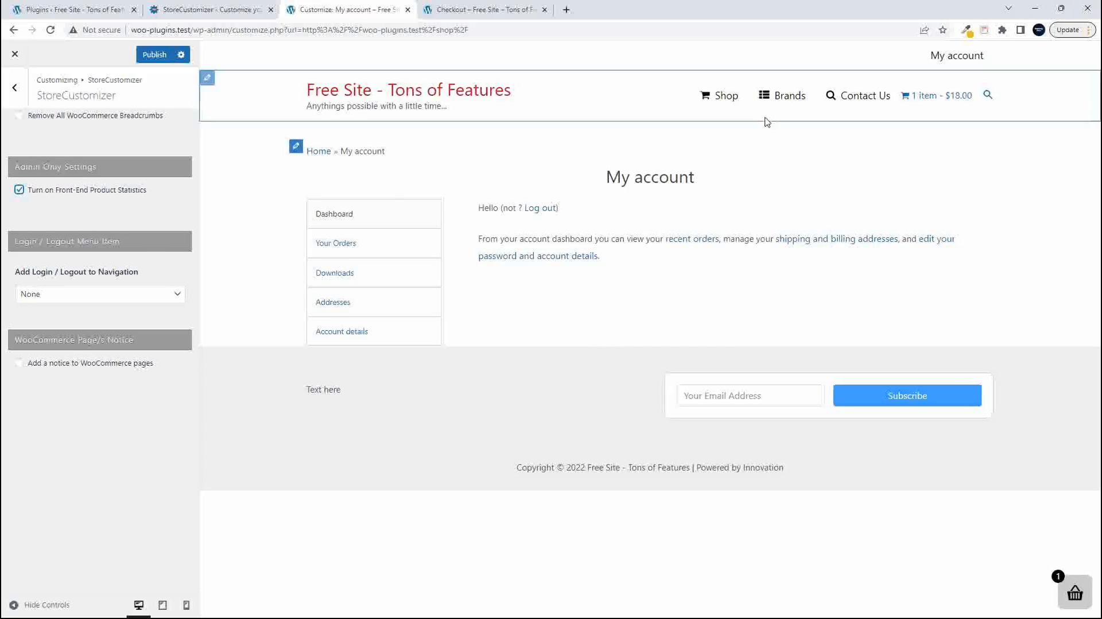
# - Open the Shop page in the preview and look over its product grid for the front-end statistics
pyautogui.click(726, 99)
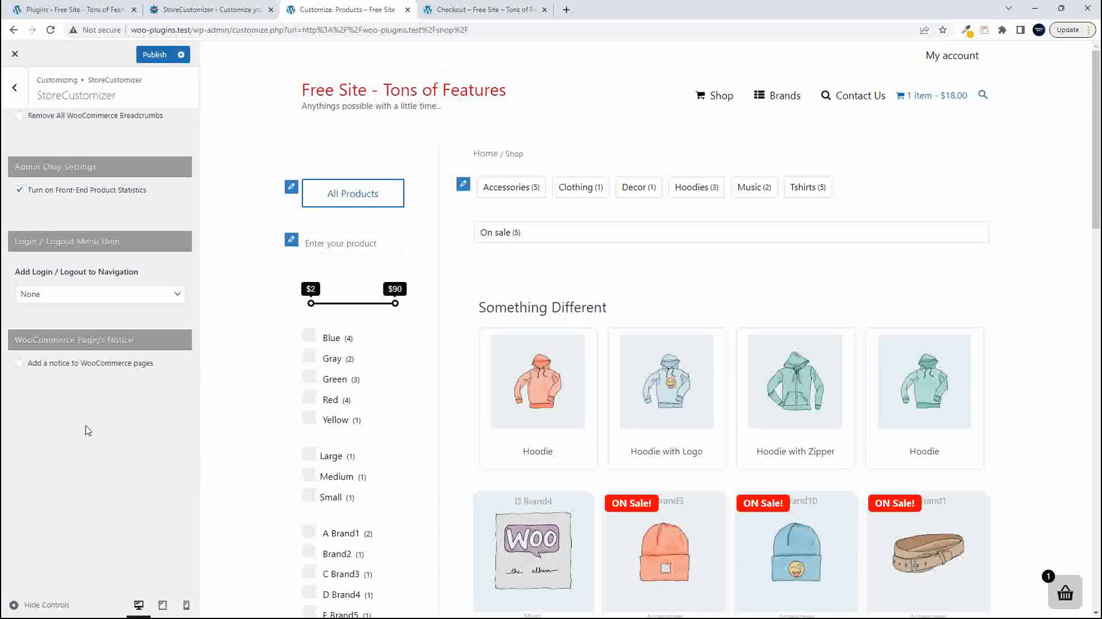
pyautogui.scroll(-3, 593, 466)
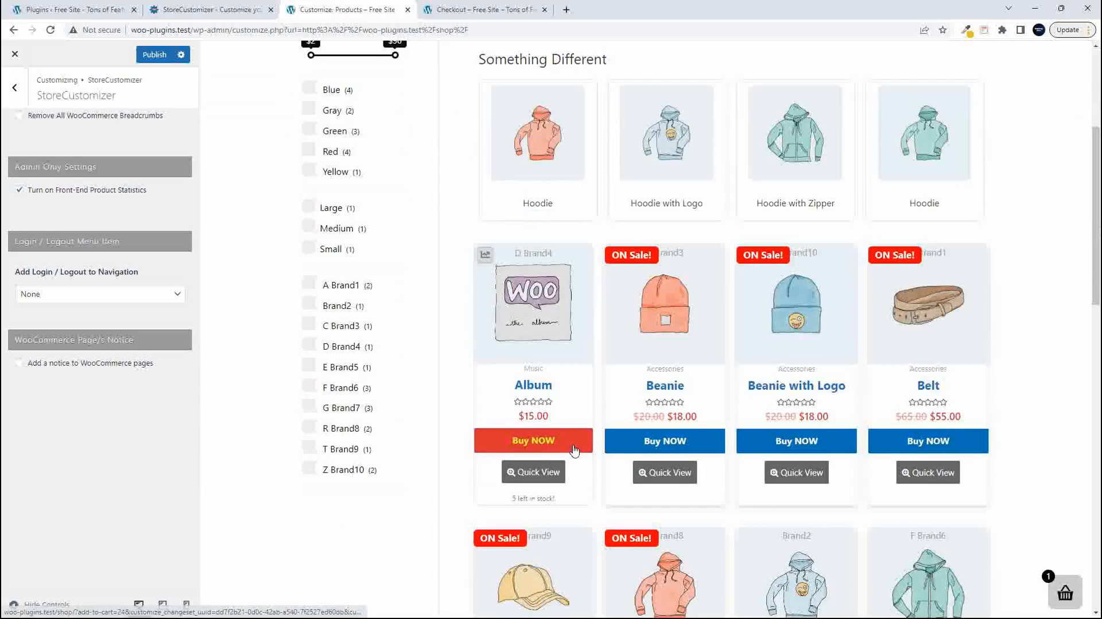
pyautogui.scroll(-4, 574, 453)
pyautogui.scroll(-3, 575, 451)
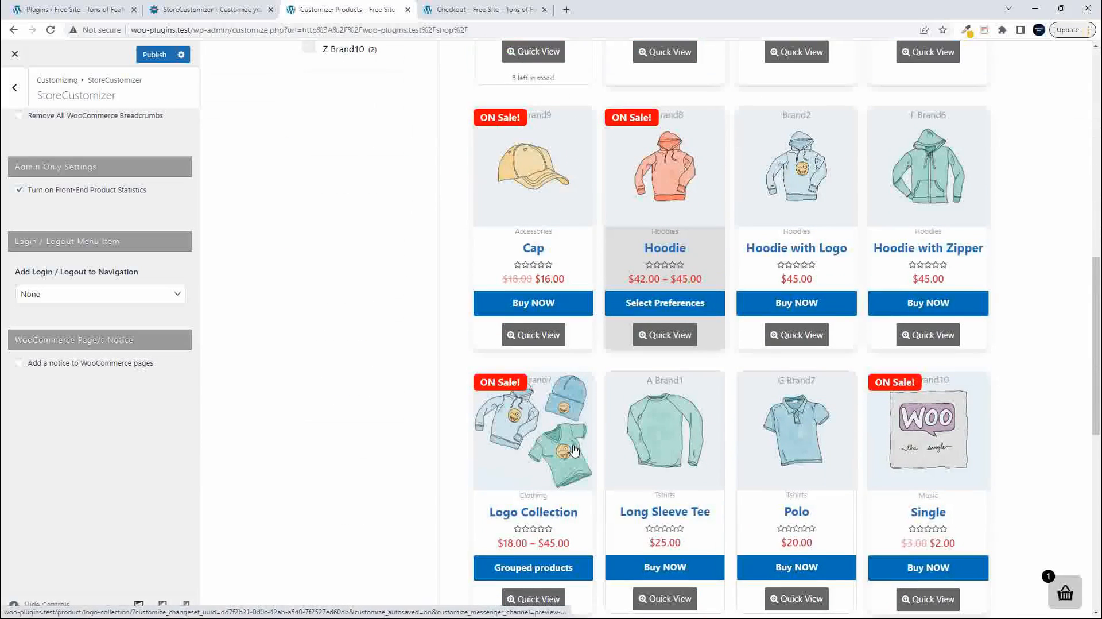
pyautogui.scroll(-7, 574, 451)
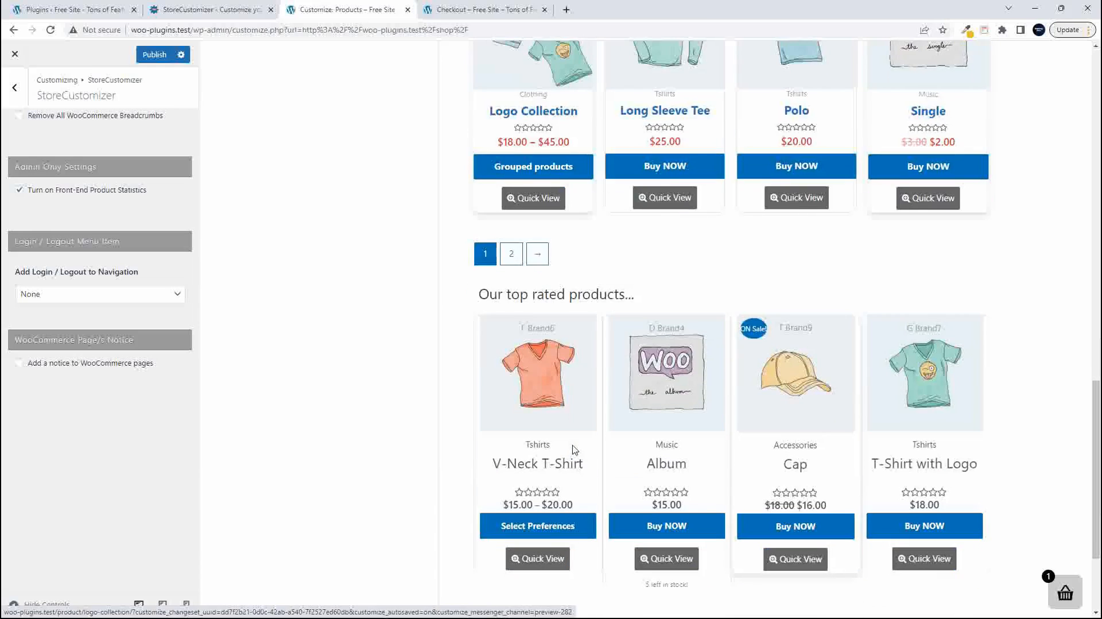
pyautogui.scroll(5, 575, 449)
pyautogui.scroll(14, 575, 450)
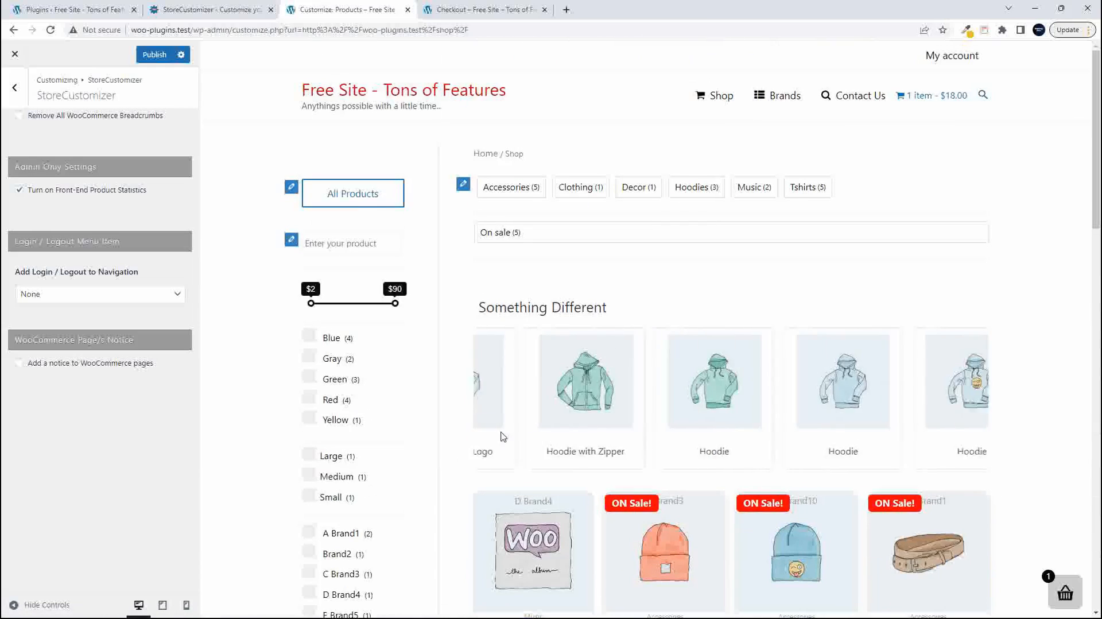
# - Add the Login / Logout item to the Main navigation and publish the changes
pyautogui.click(56, 297)
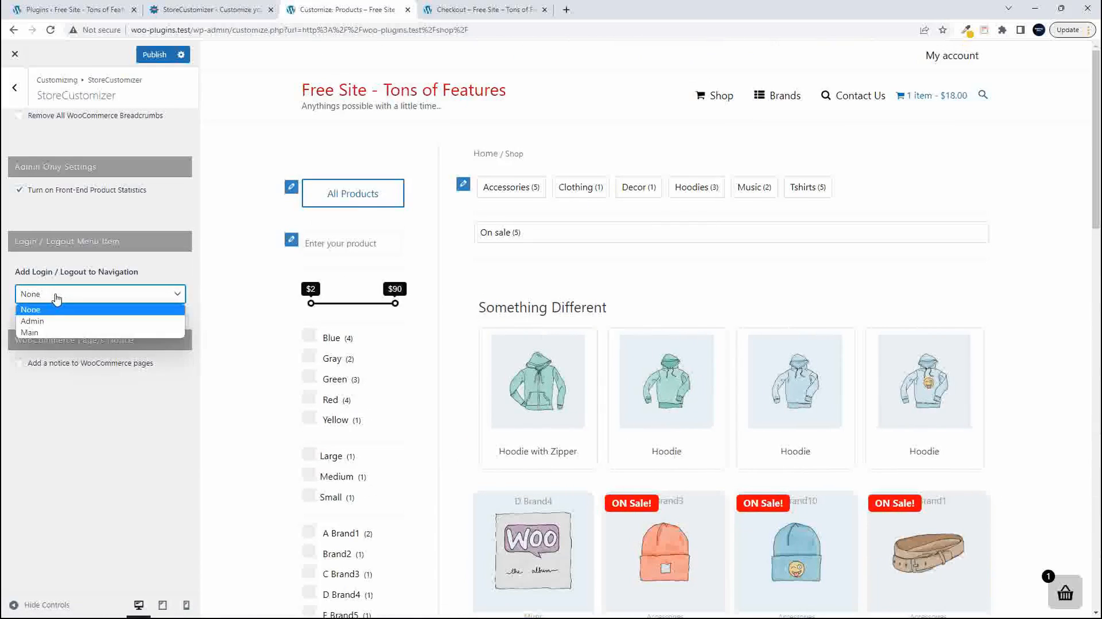
pyautogui.press('Escape')
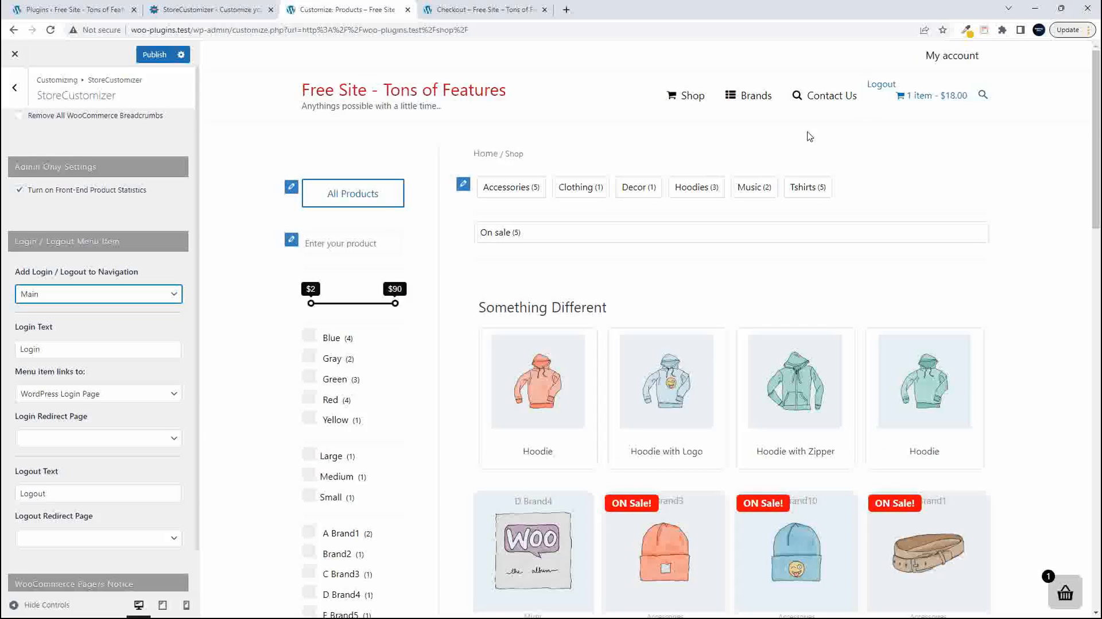
pyautogui.click(155, 54)
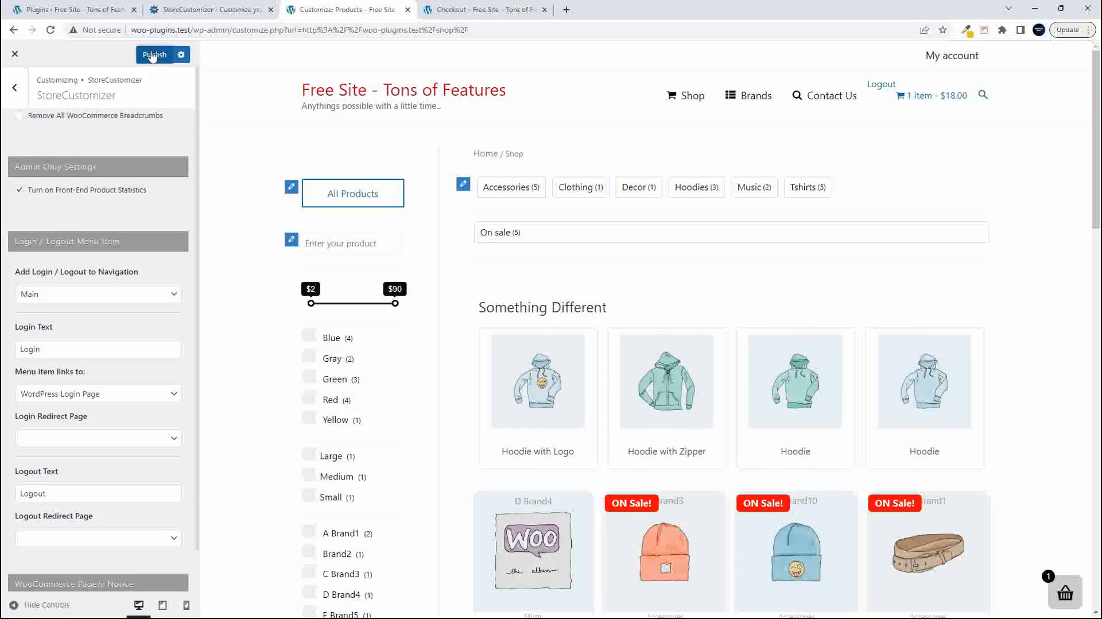
# - Reload the live Checkout page, check its main navigation for the logout item, and return to the Customizer
pyautogui.click(488, 10)
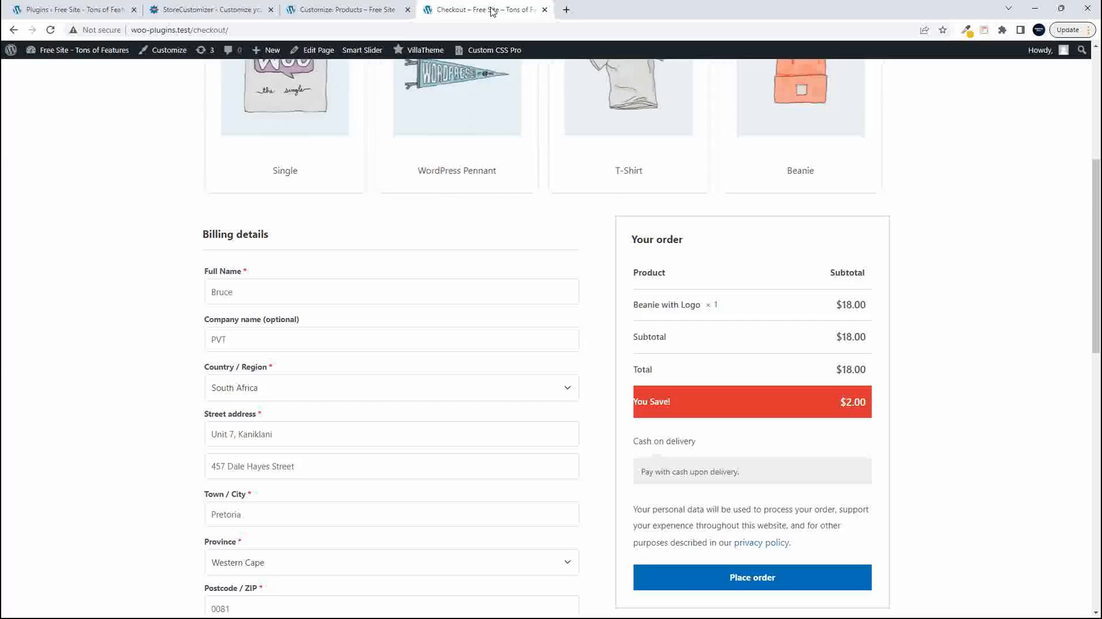
pyautogui.click(50, 31)
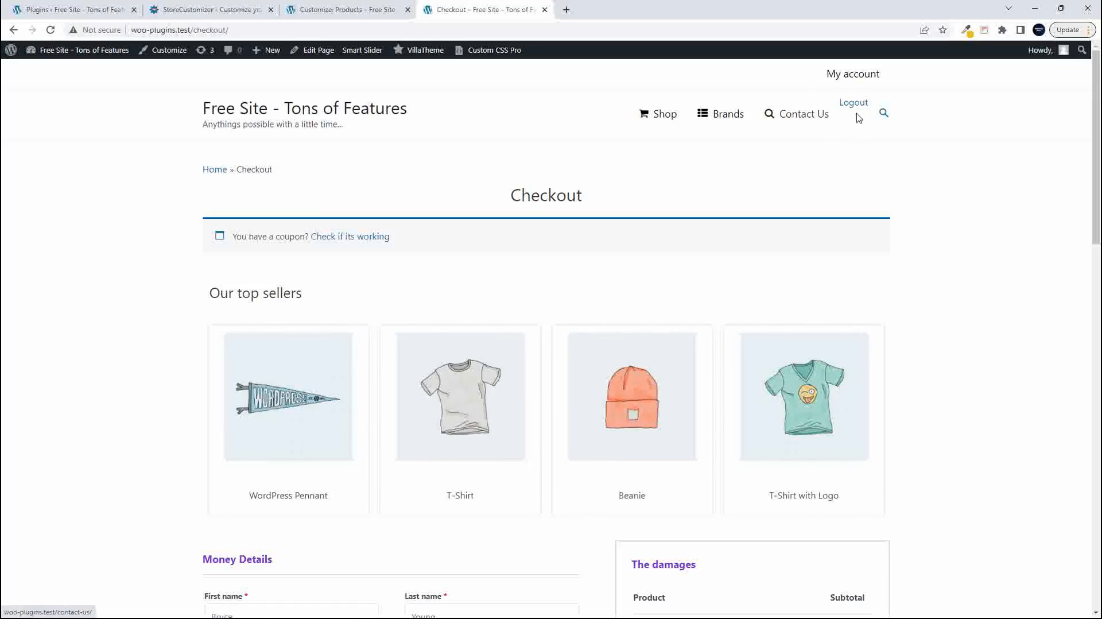
pyautogui.click(347, 13)
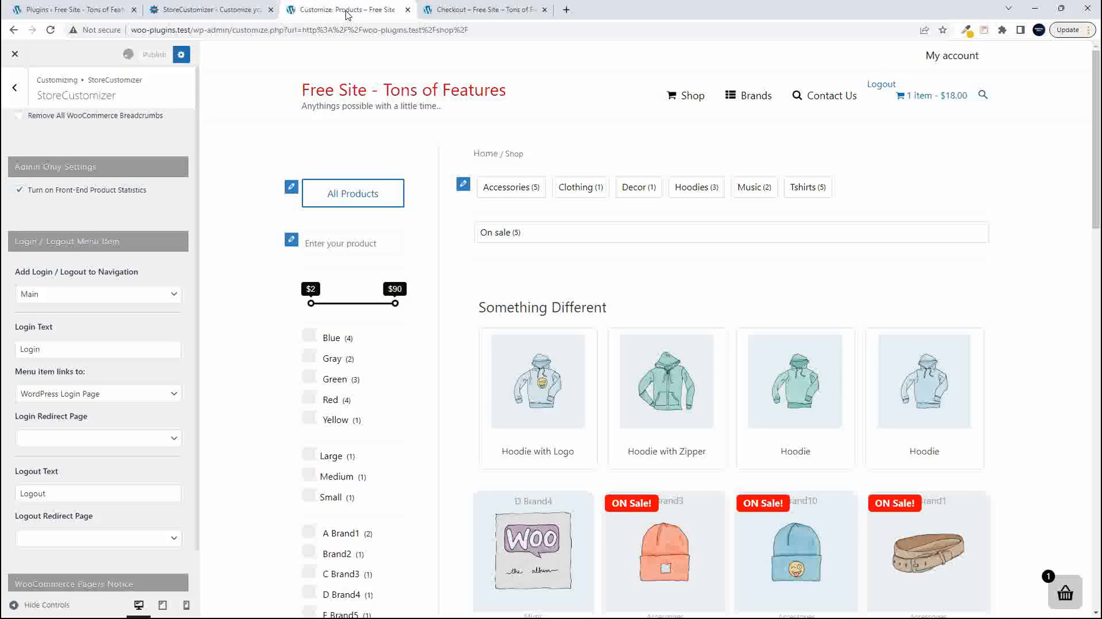
# - Set Add Login / Logout to Navigation to the Admin menu
pyautogui.click(57, 296)
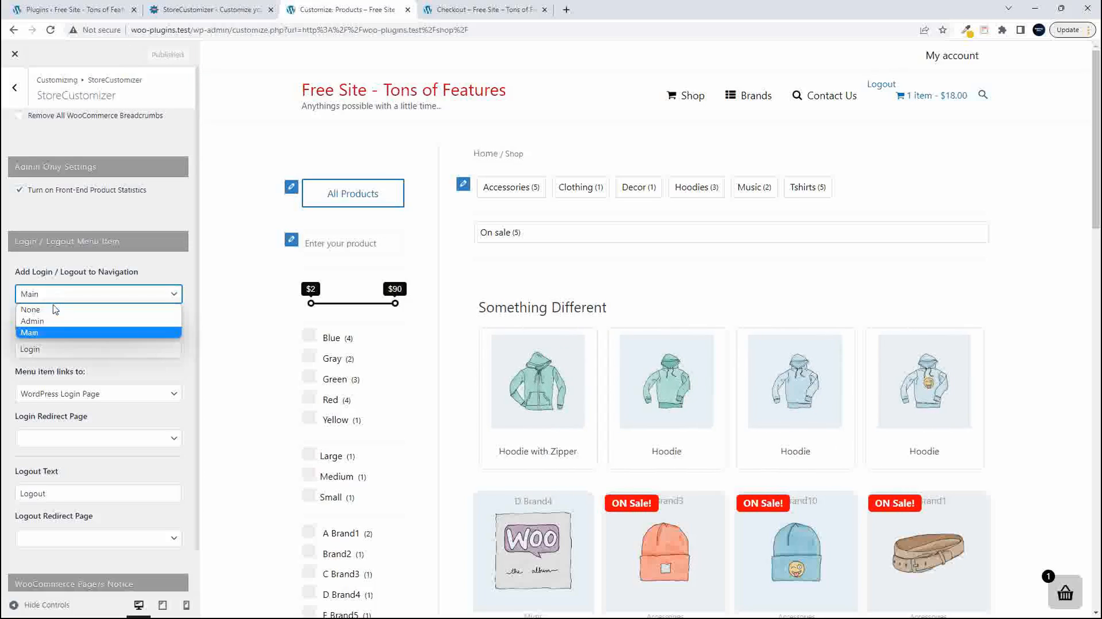
pyautogui.click(49, 332)
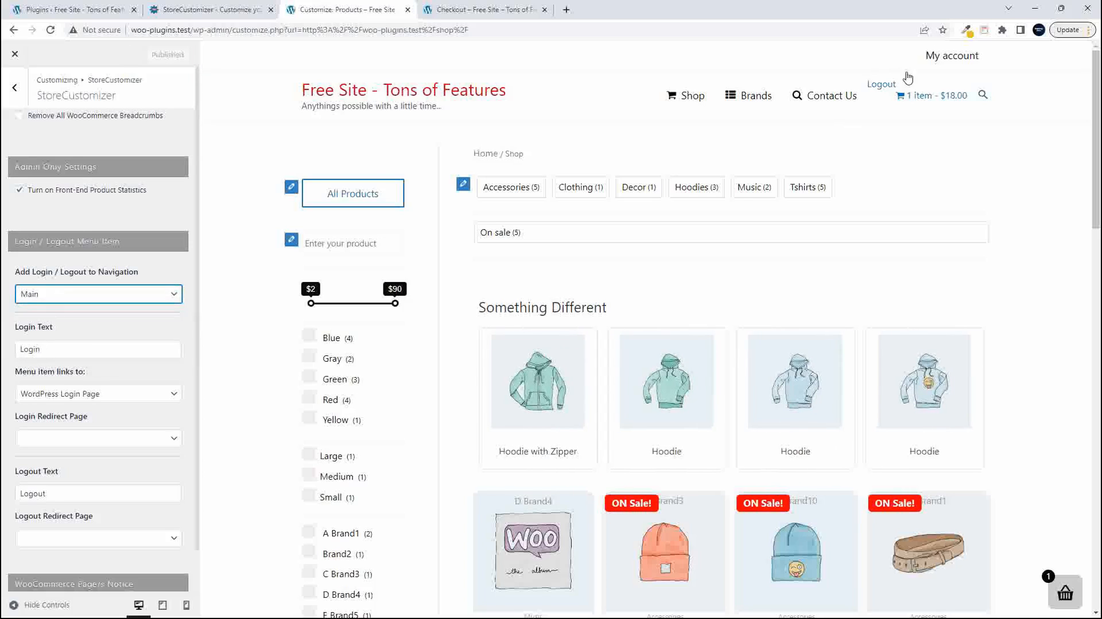
pyautogui.press('Up')
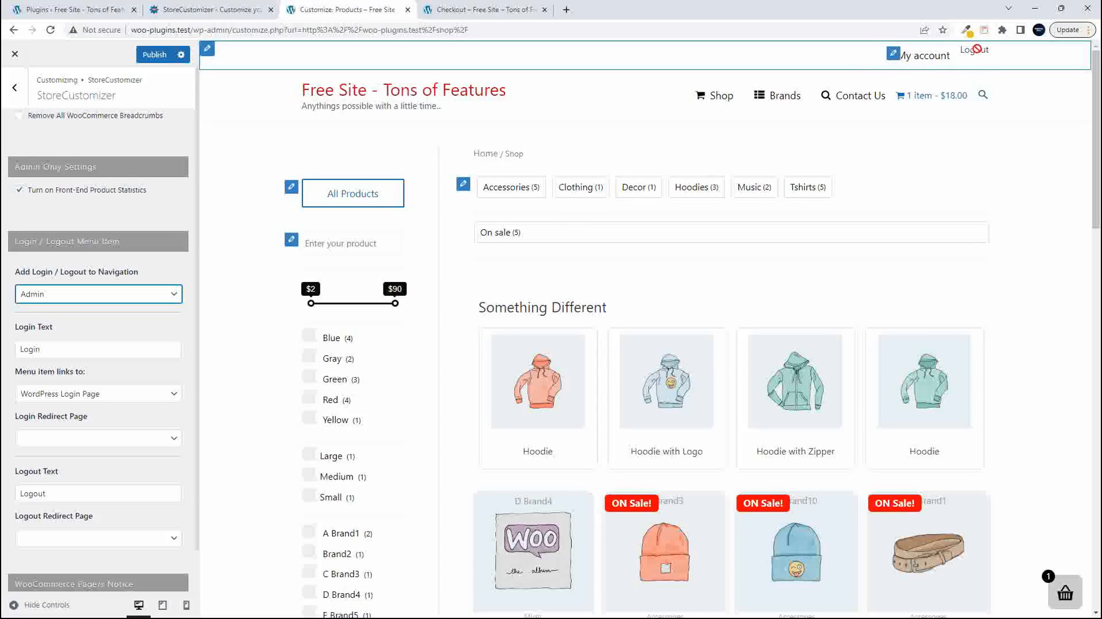
# - Link the login menu item to the WooCommerce Account/Login Page
pyautogui.scroll(-1, 107, 379)
pyautogui.click(69, 354)
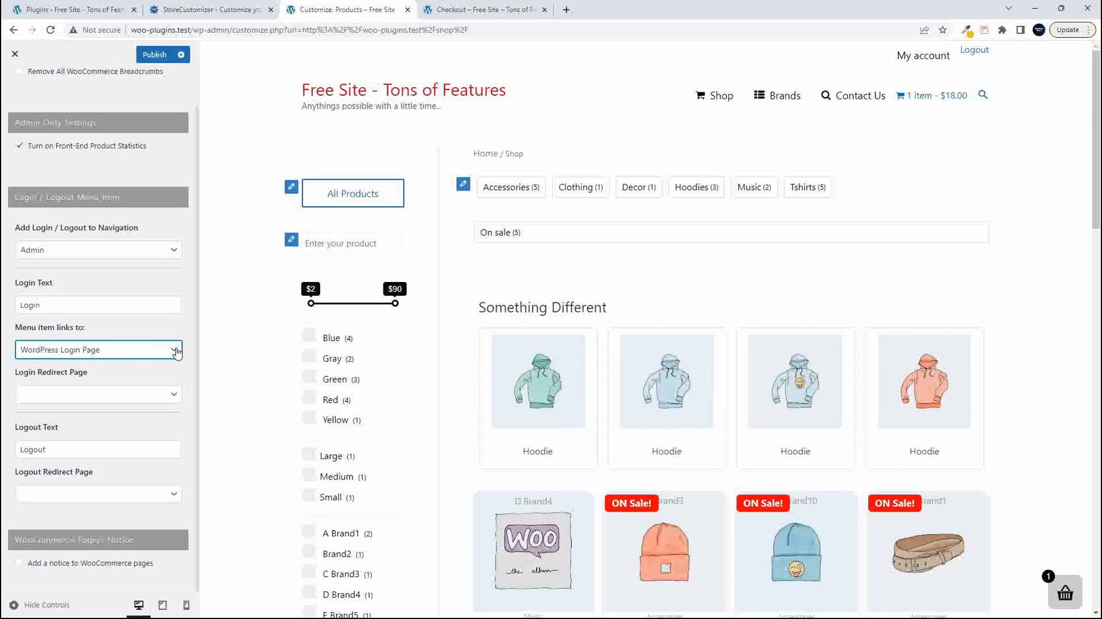
pyautogui.click(51, 356)
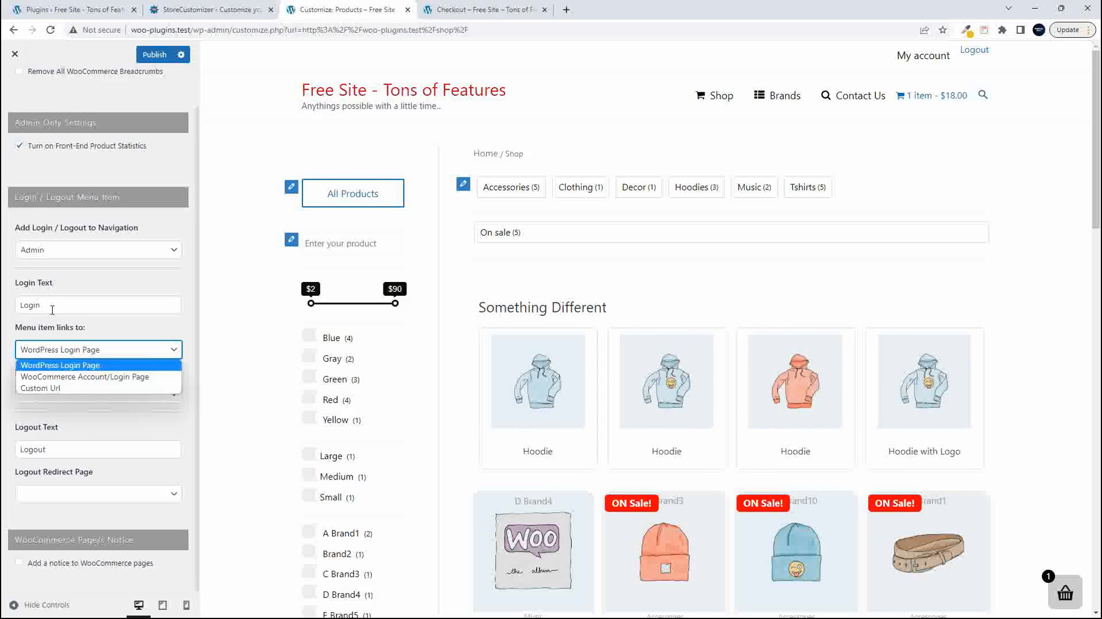
pyautogui.click(77, 379)
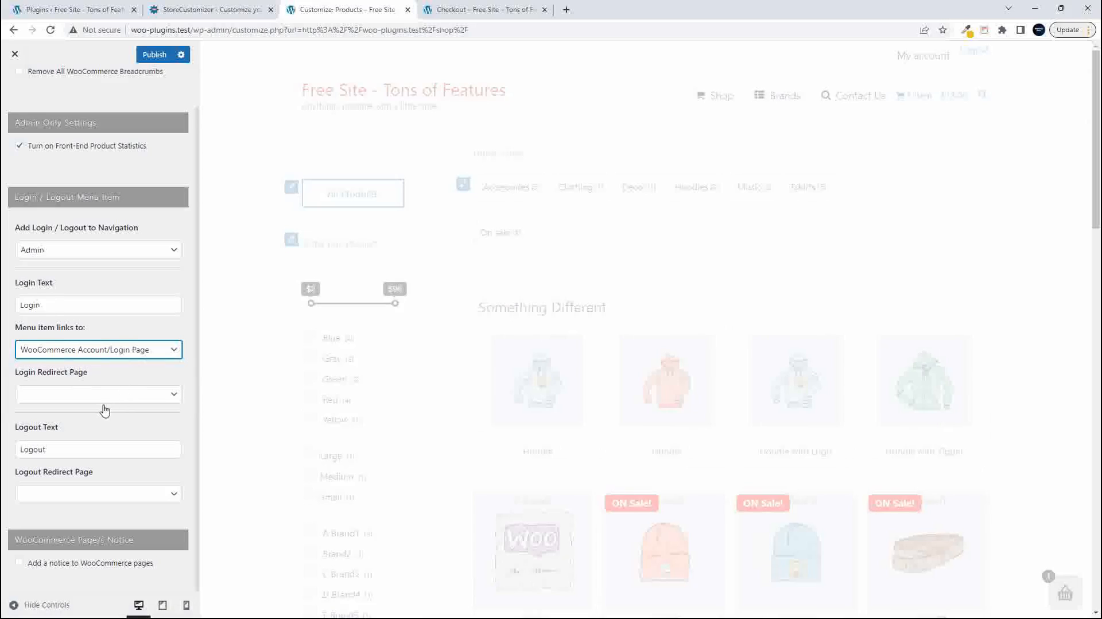
# - Set the Login Redirect Page to Shop and the Logout Redirect Page to On Sale
pyautogui.click(171, 396)
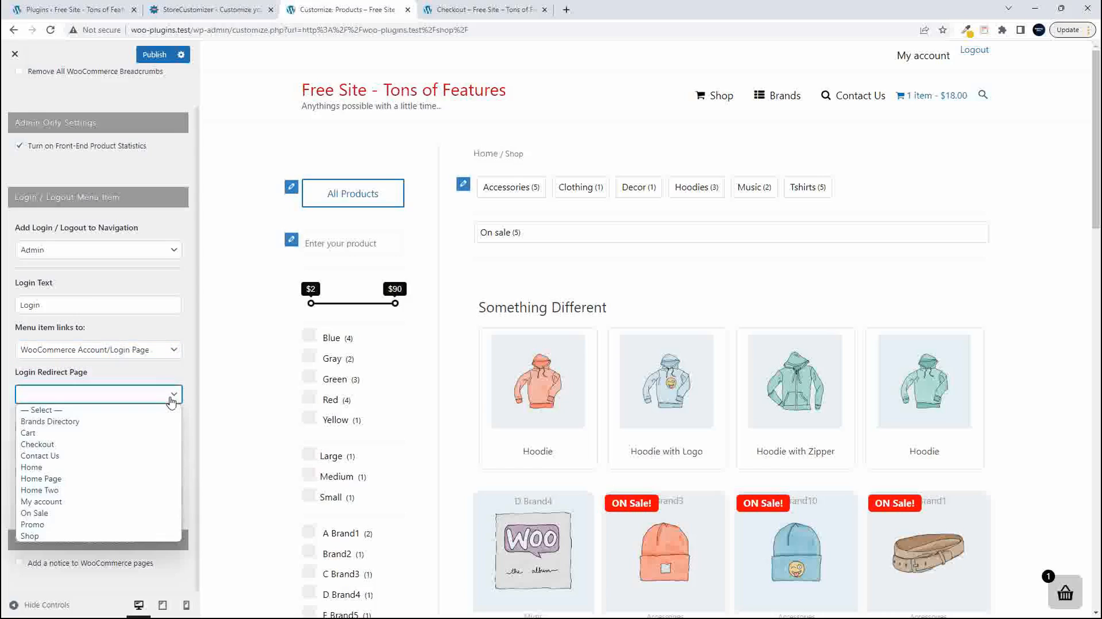
pyautogui.click(114, 539)
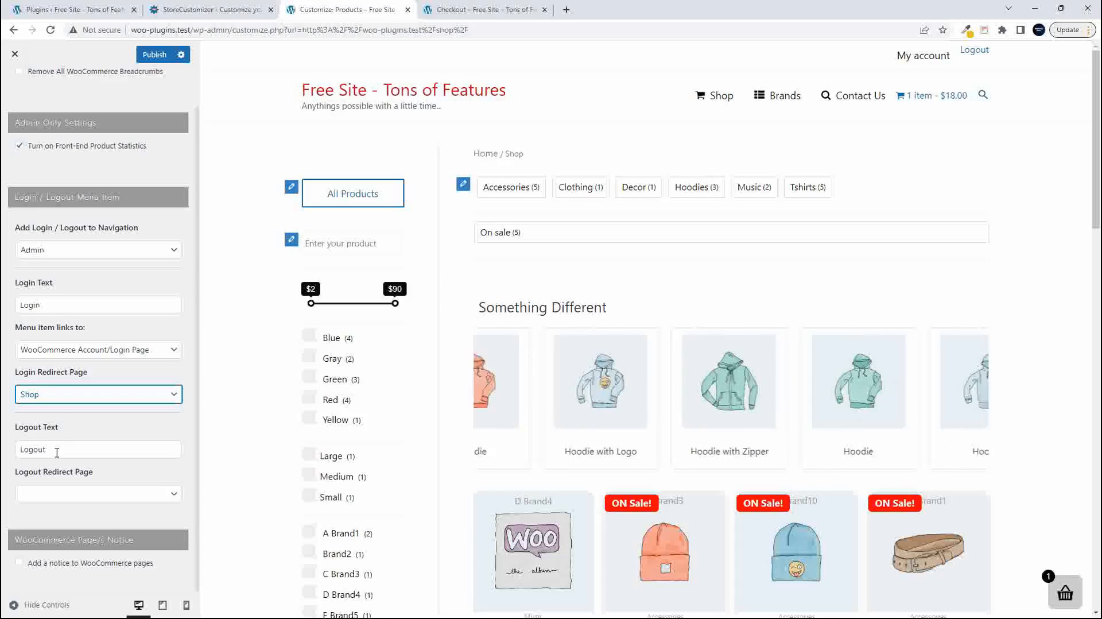
pyautogui.click(60, 495)
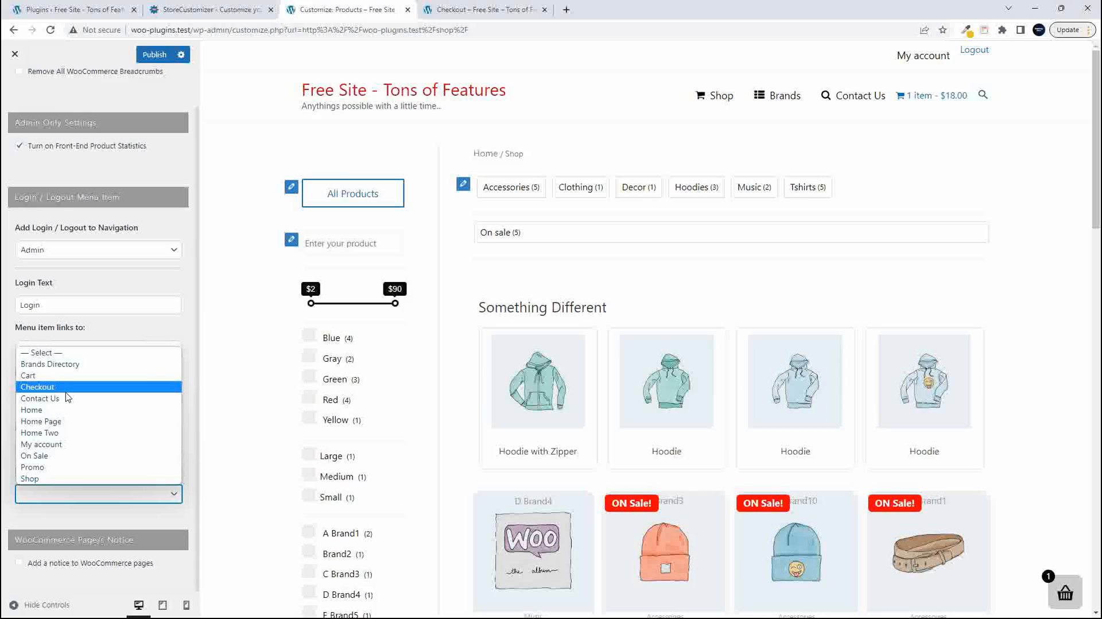
pyautogui.click(77, 461)
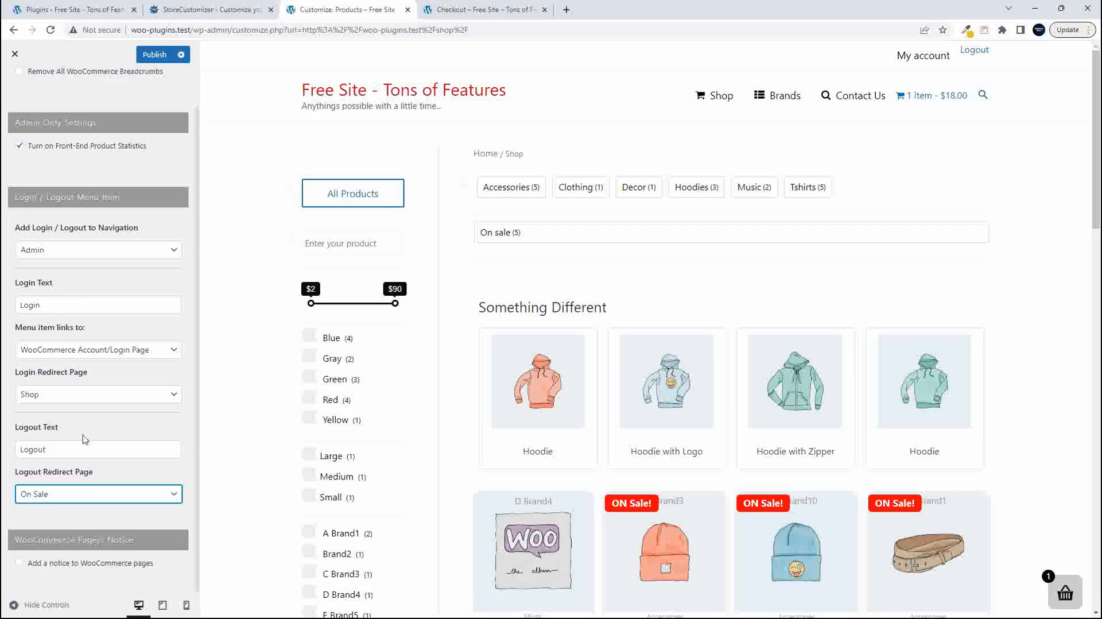
# - Enable the notice for WooCommerce pages and look over the shop products in the preview
pyautogui.click(19, 564)
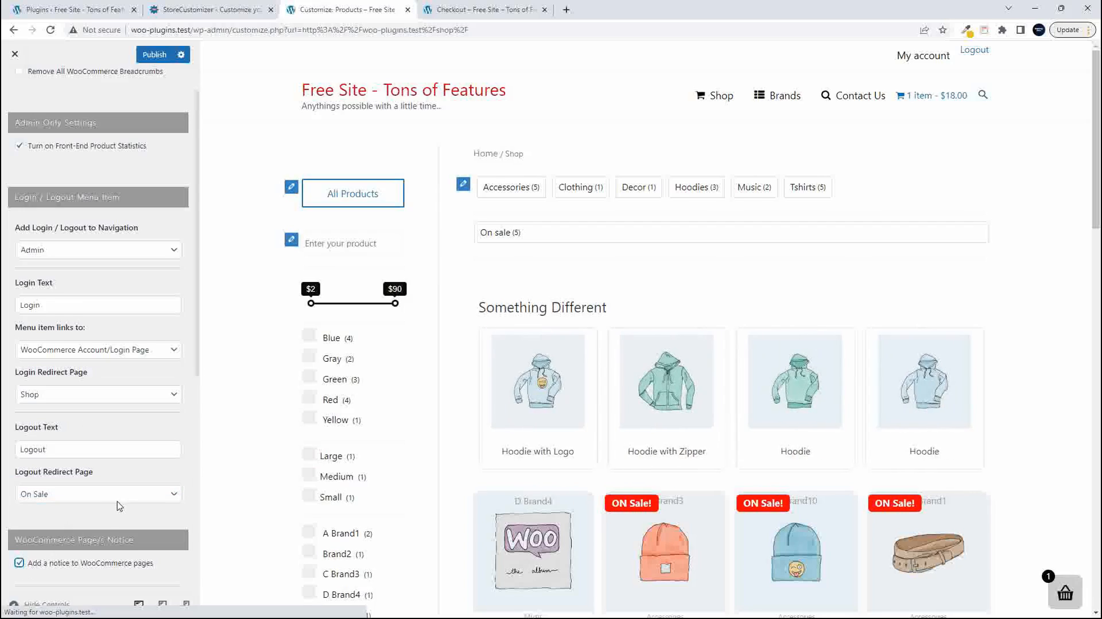
pyautogui.scroll(-6, 117, 502)
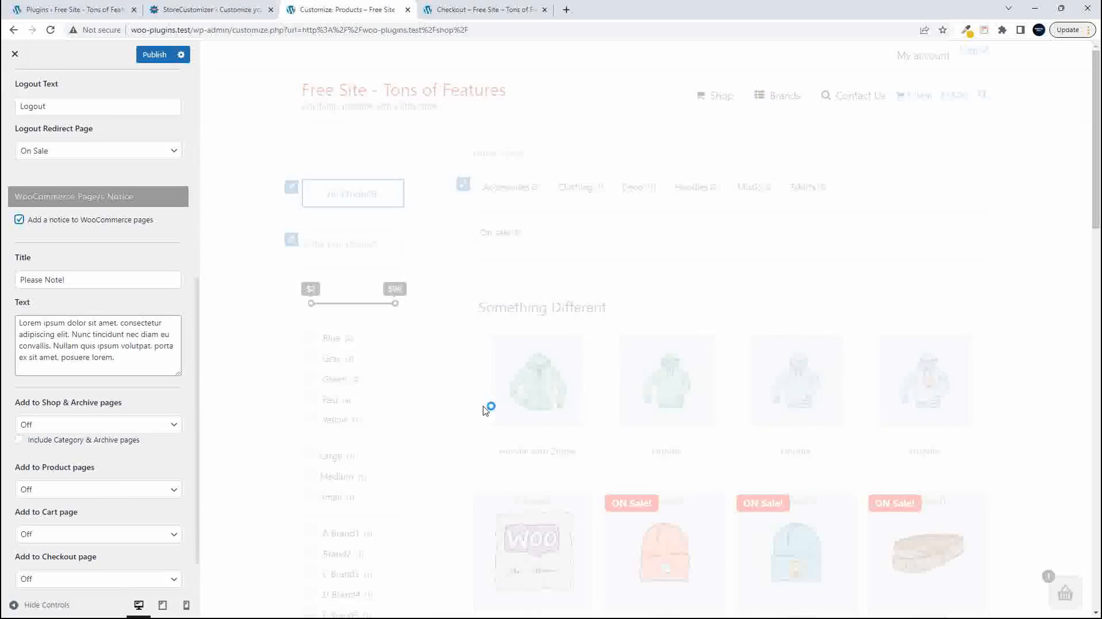
pyautogui.scroll(-5, 491, 414)
pyautogui.scroll(-7, 491, 414)
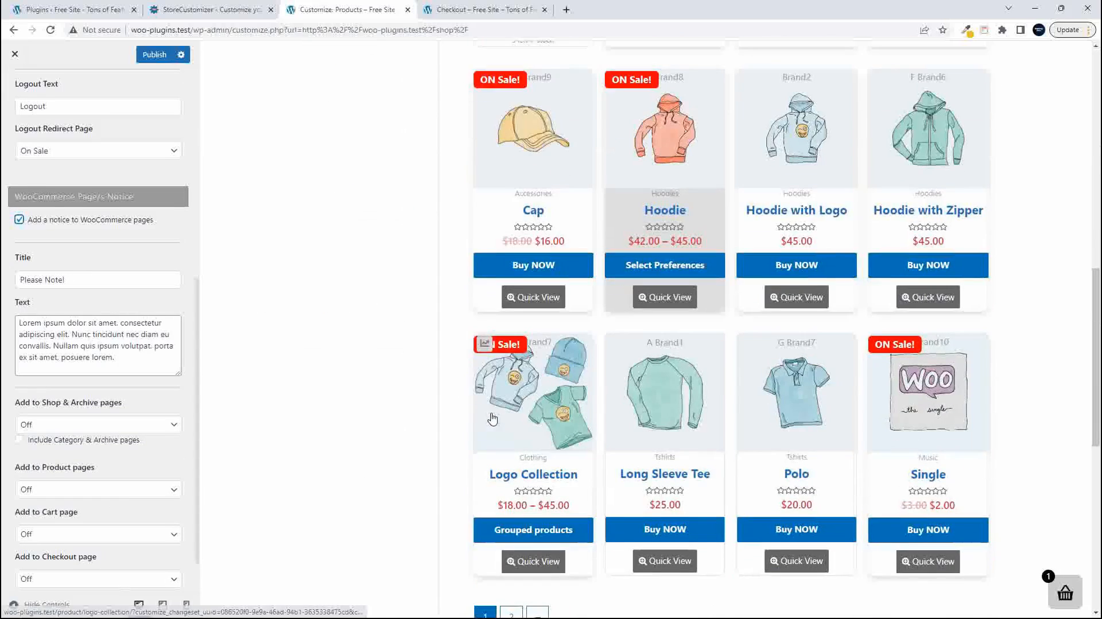
pyautogui.scroll(12, 493, 420)
pyautogui.scroll(-10, 493, 419)
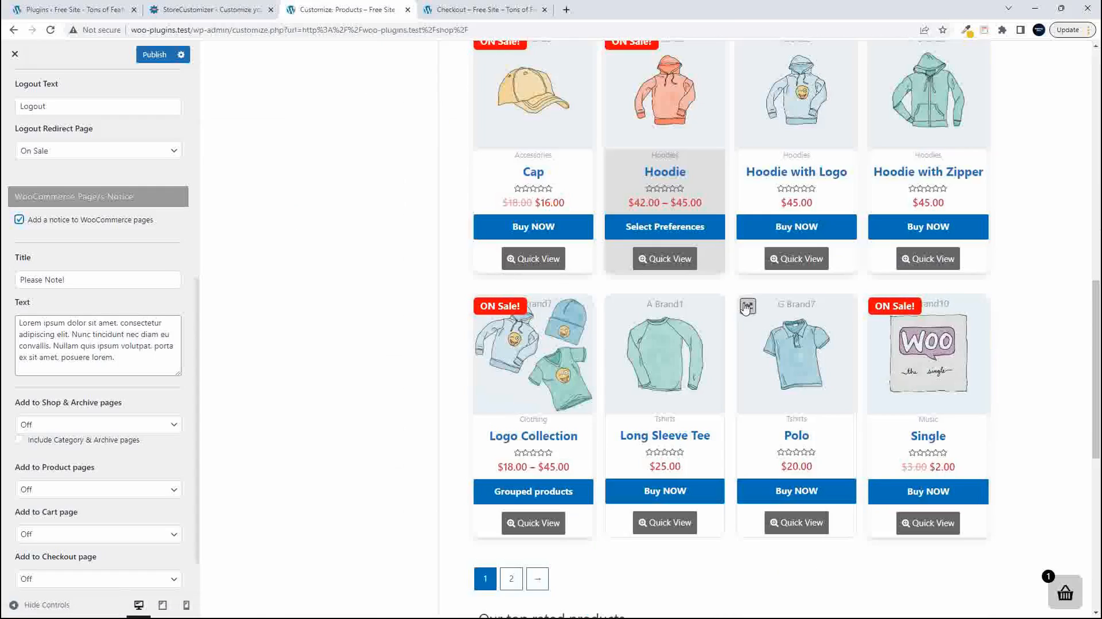
pyautogui.scroll(10, 881, 305)
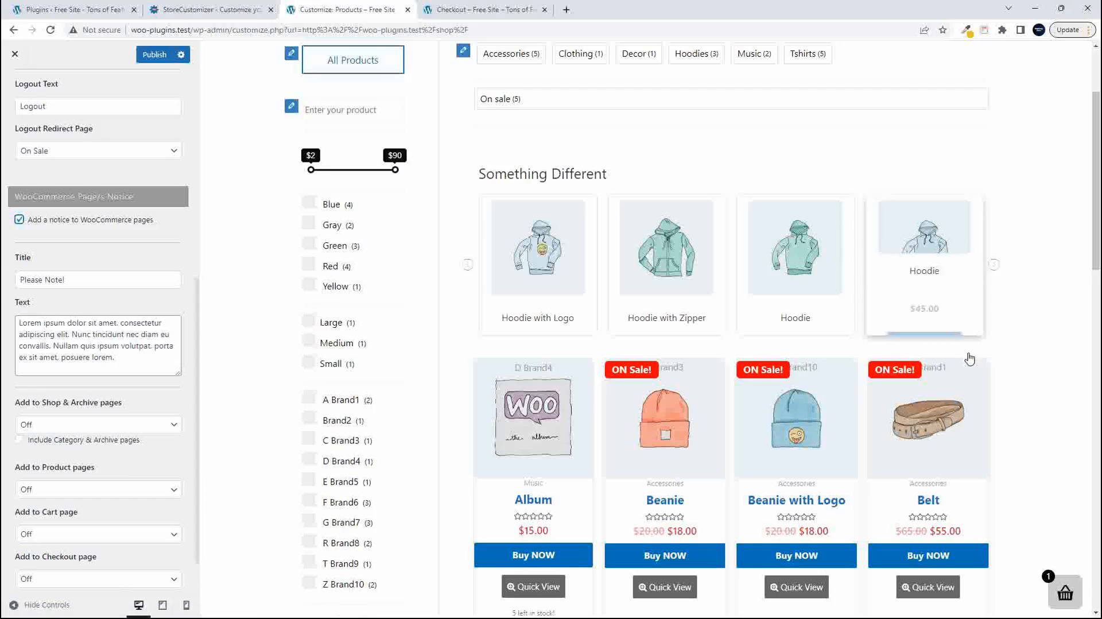
# - Look over the shop preview and publish the current StoreCustomizer settings
pyautogui.scroll(-9, 970, 367)
pyautogui.scroll(11, 975, 381)
pyautogui.click(148, 56)
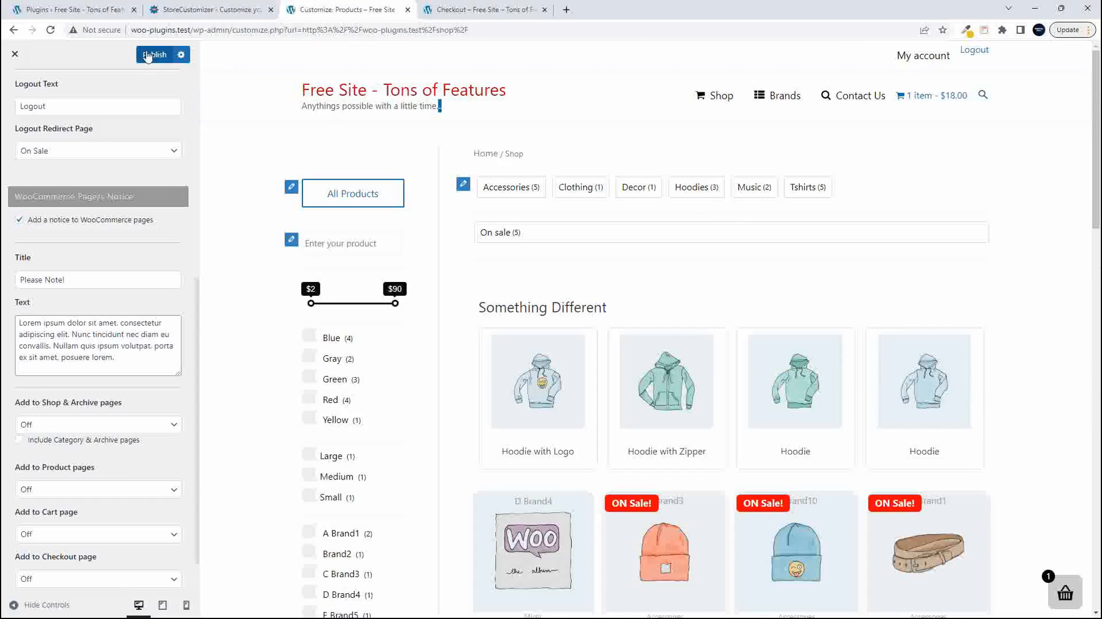
# - Open the live Shop page and view the front-end statistics for Beanie and Beanie with Logo
pyautogui.click(499, 9)
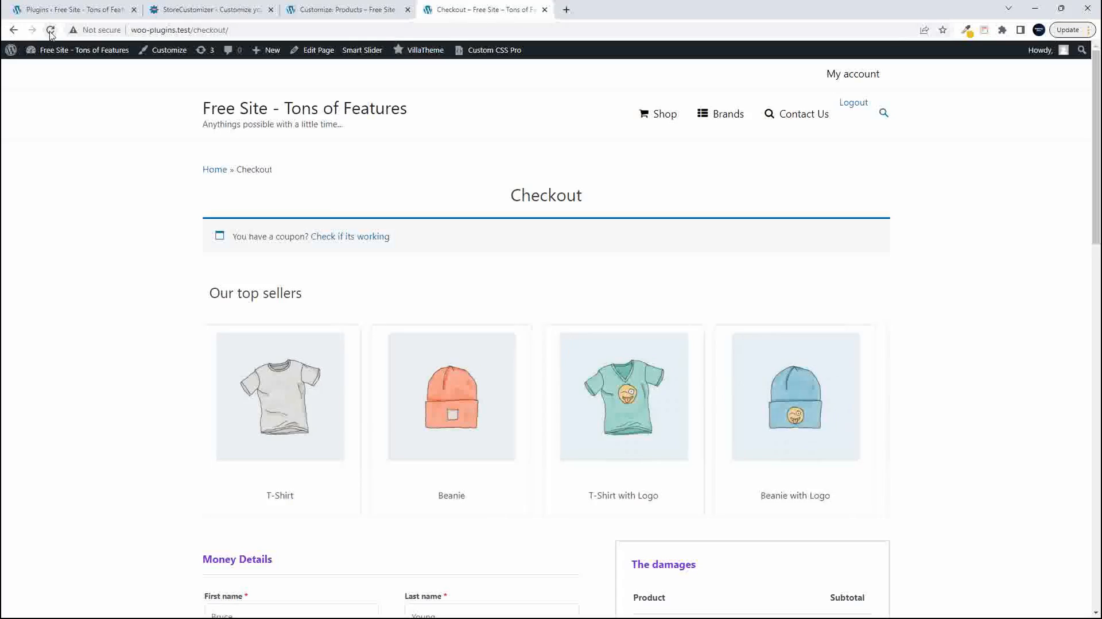
pyautogui.click(658, 116)
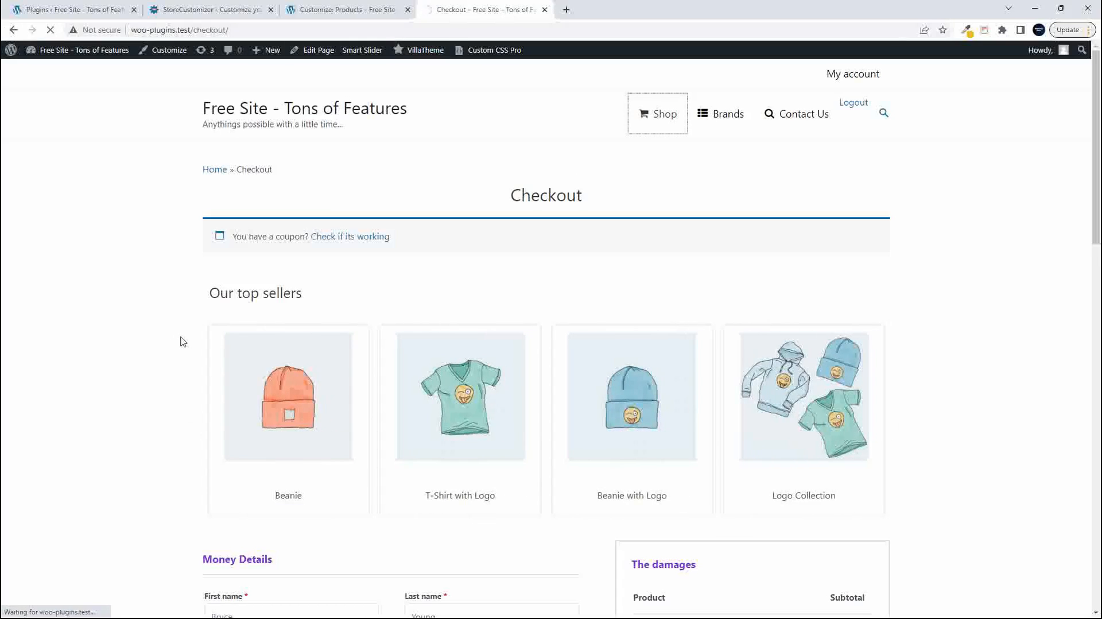
pyautogui.scroll(-2, 579, 472)
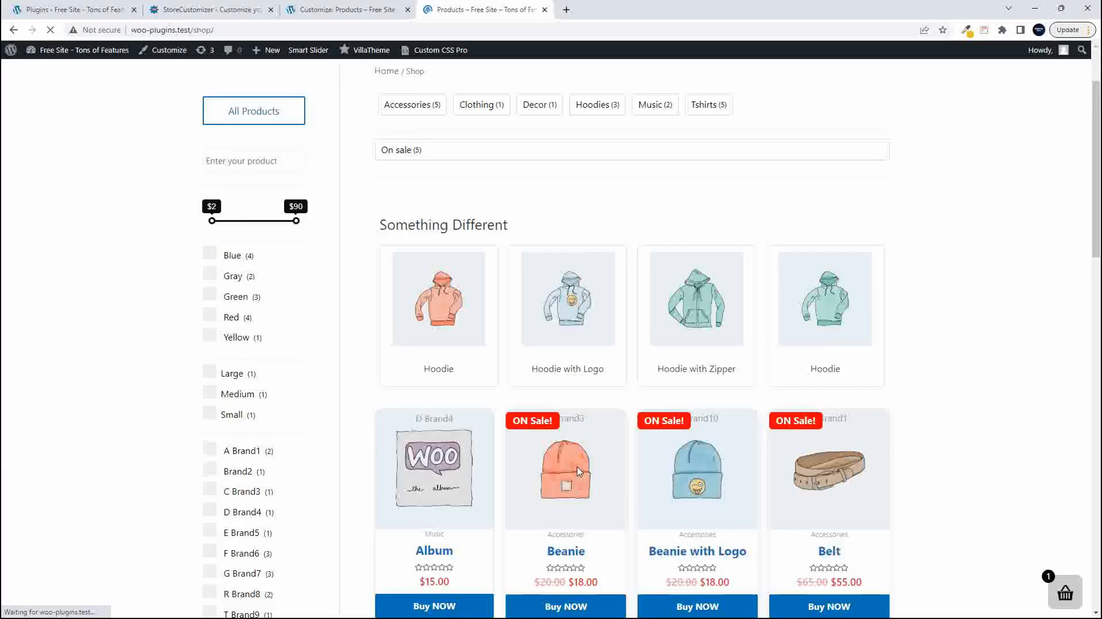
pyautogui.scroll(-3, 362, 238)
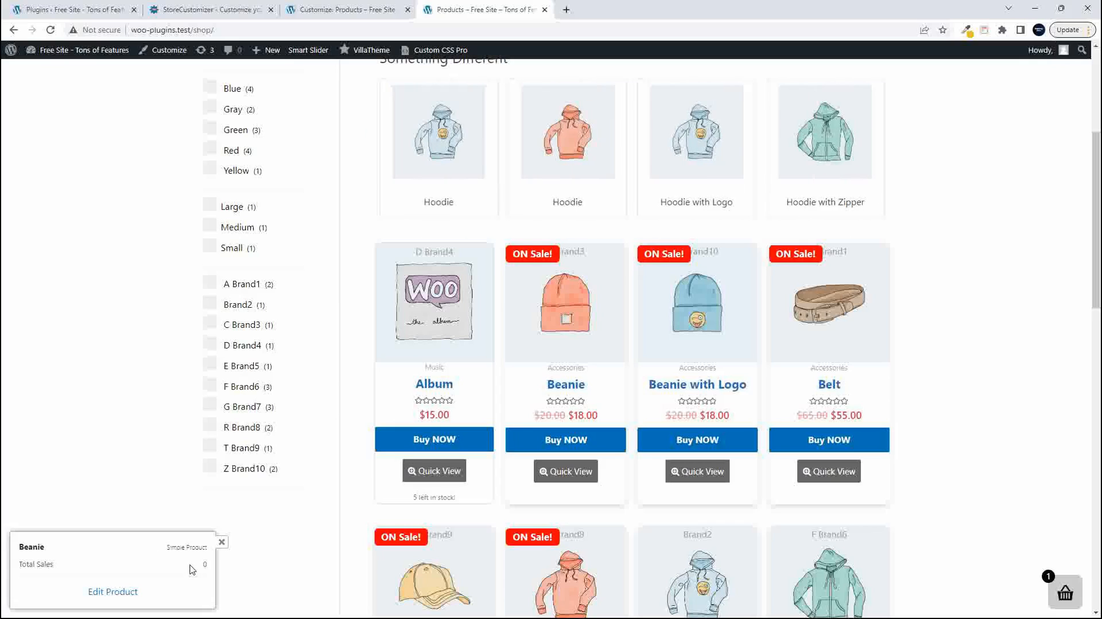
pyautogui.click(649, 254)
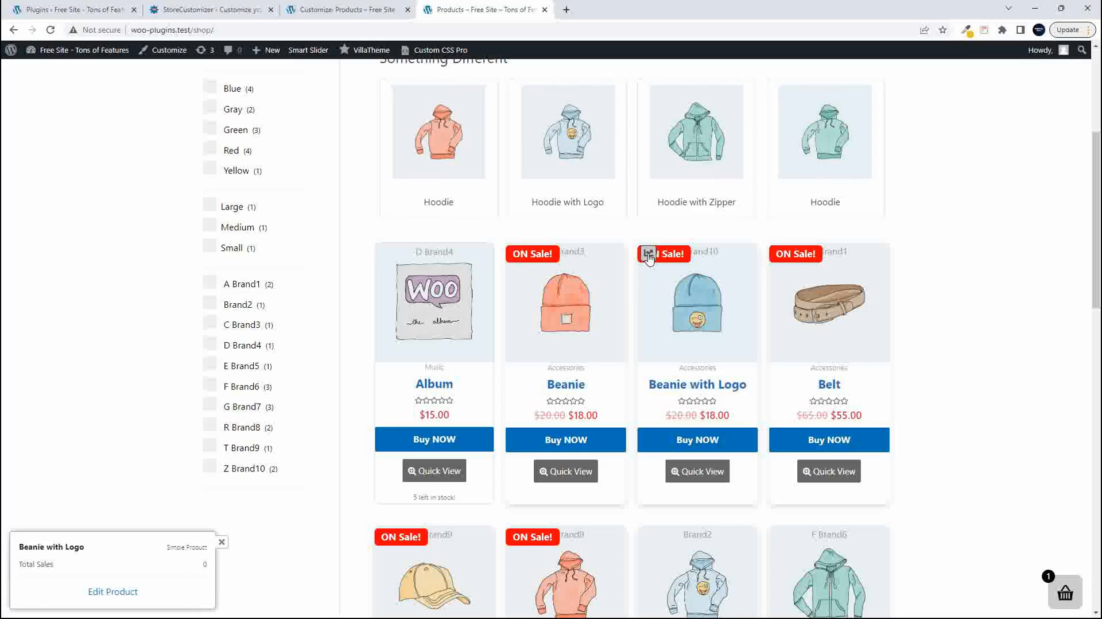
# - Look through the live shop's product listings and view the front-end statistics for the Belt
pyautogui.scroll(1, 66, 576)
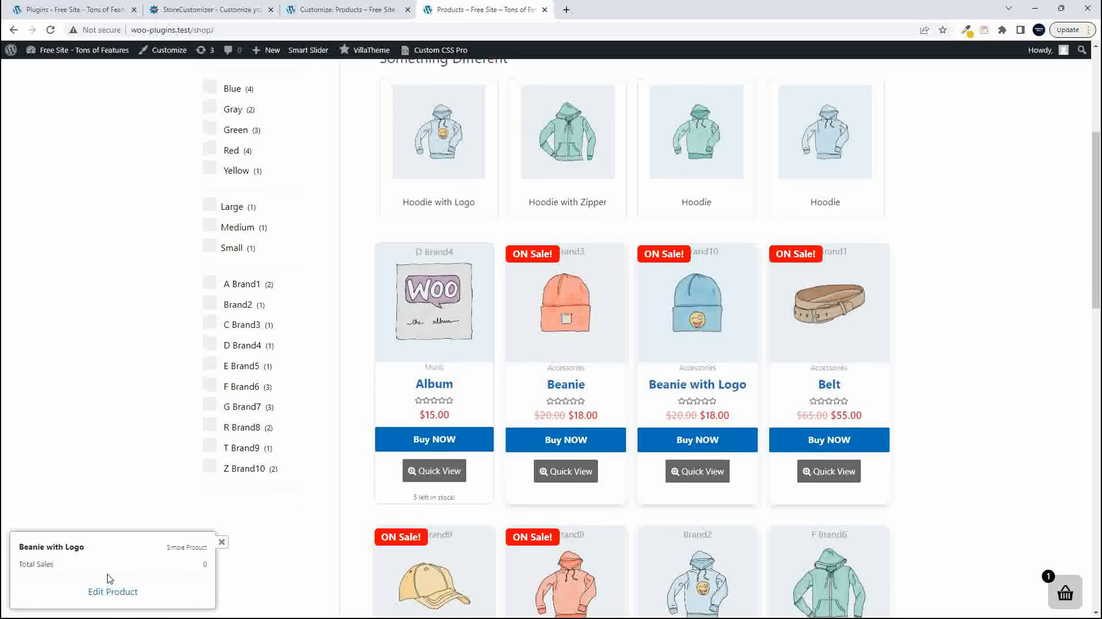
pyautogui.scroll(4, 597, 388)
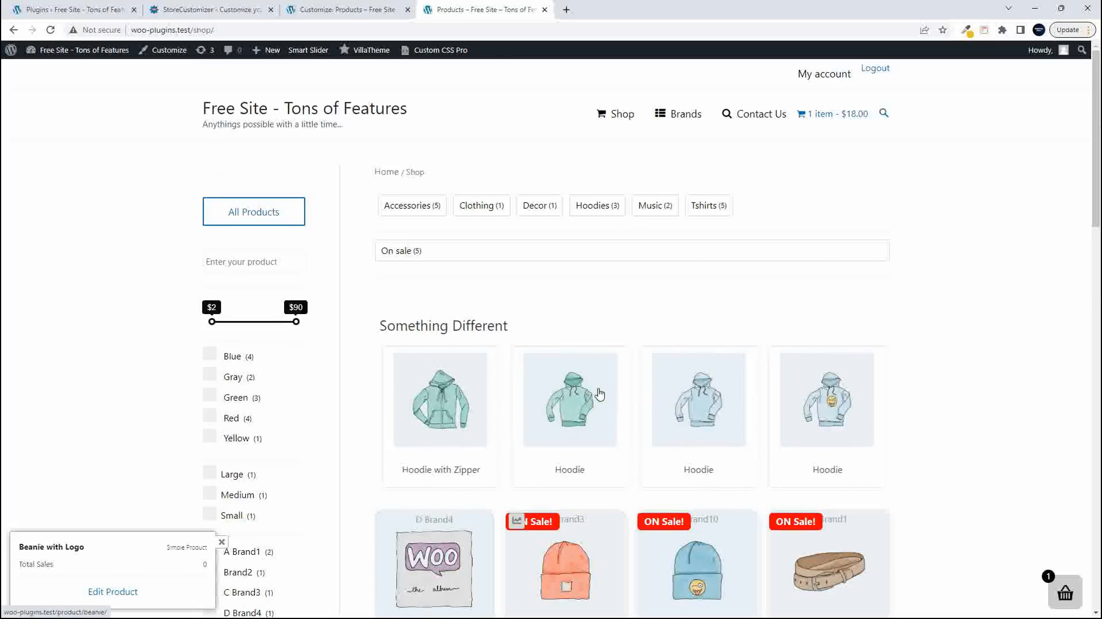
pyautogui.scroll(-15, 599, 393)
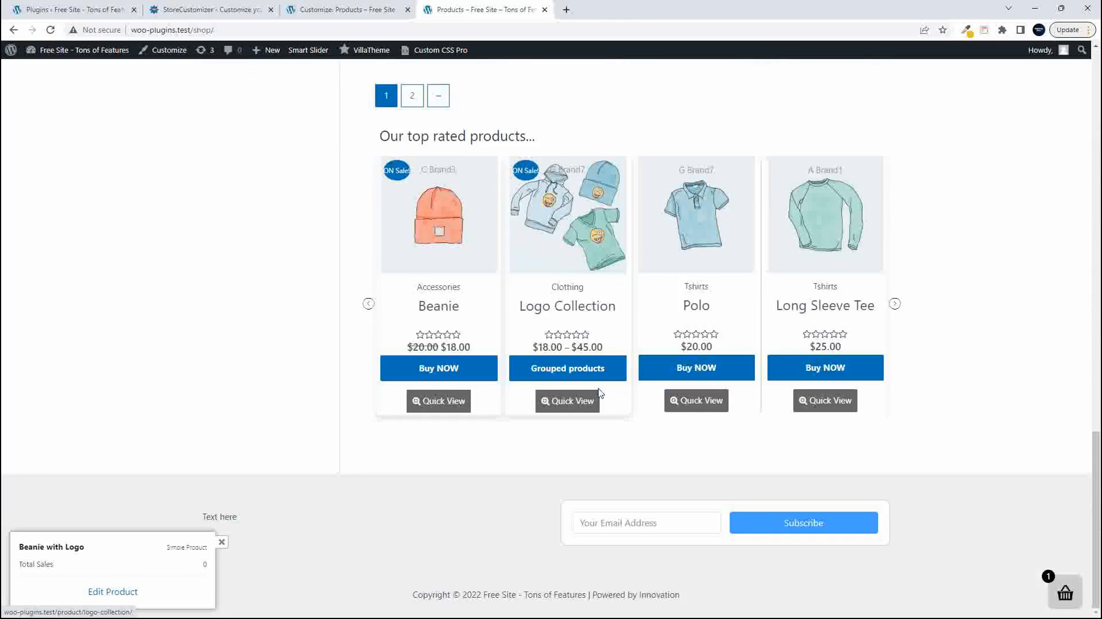
pyautogui.scroll(5, 599, 392)
pyautogui.scroll(12, 601, 394)
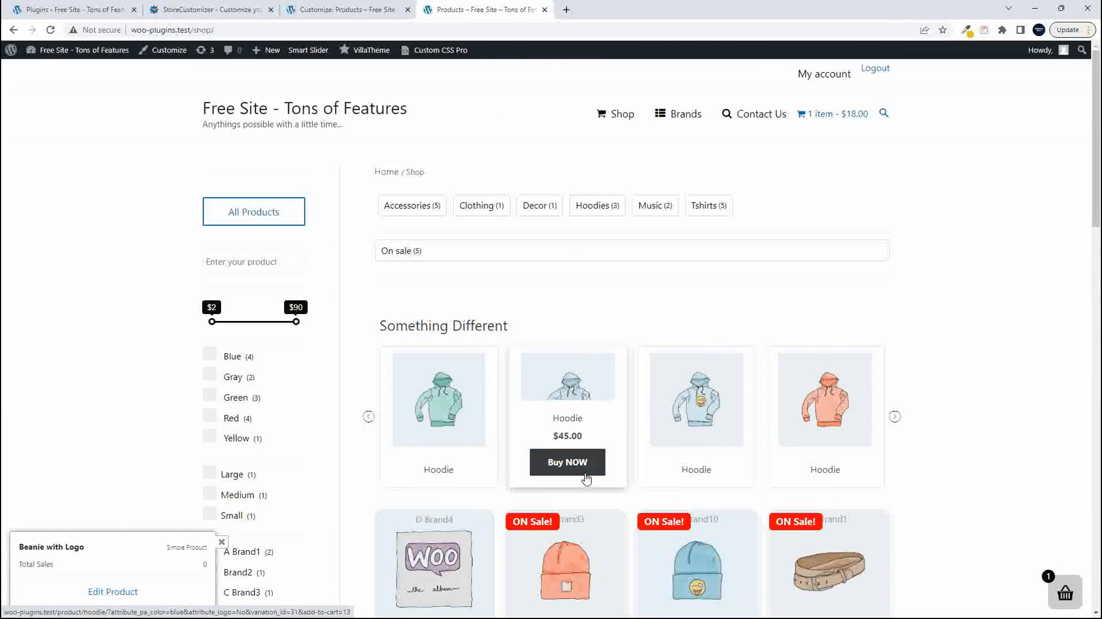
pyautogui.scroll(-5, 586, 479)
pyautogui.click(780, 198)
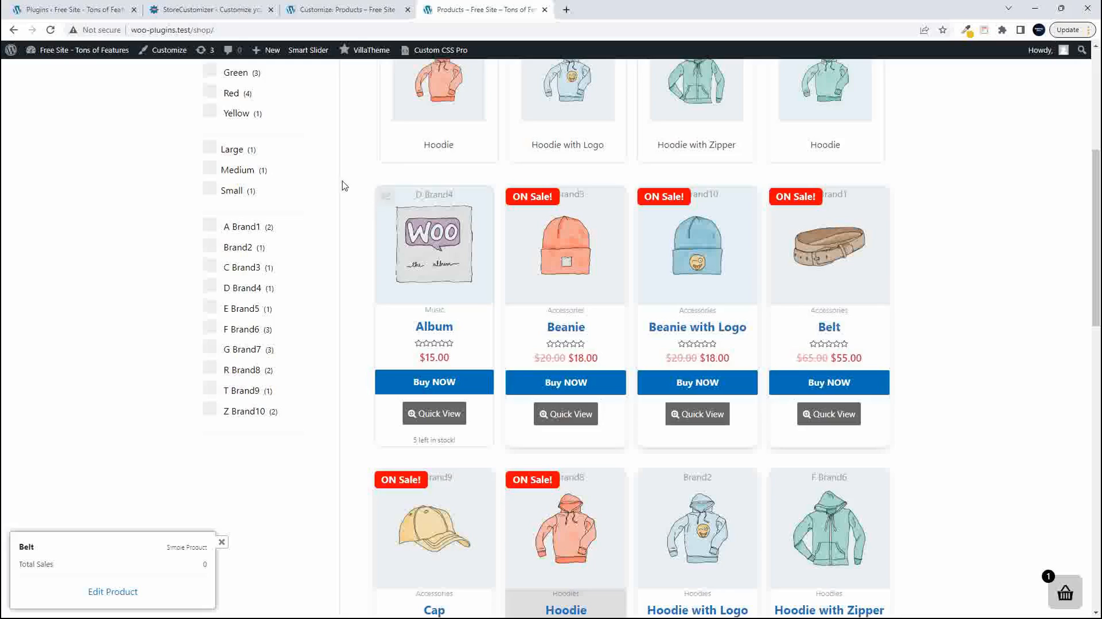
# - Open the Album product from the shop listing and look over its product page
pyautogui.scroll(5, 344, 178)
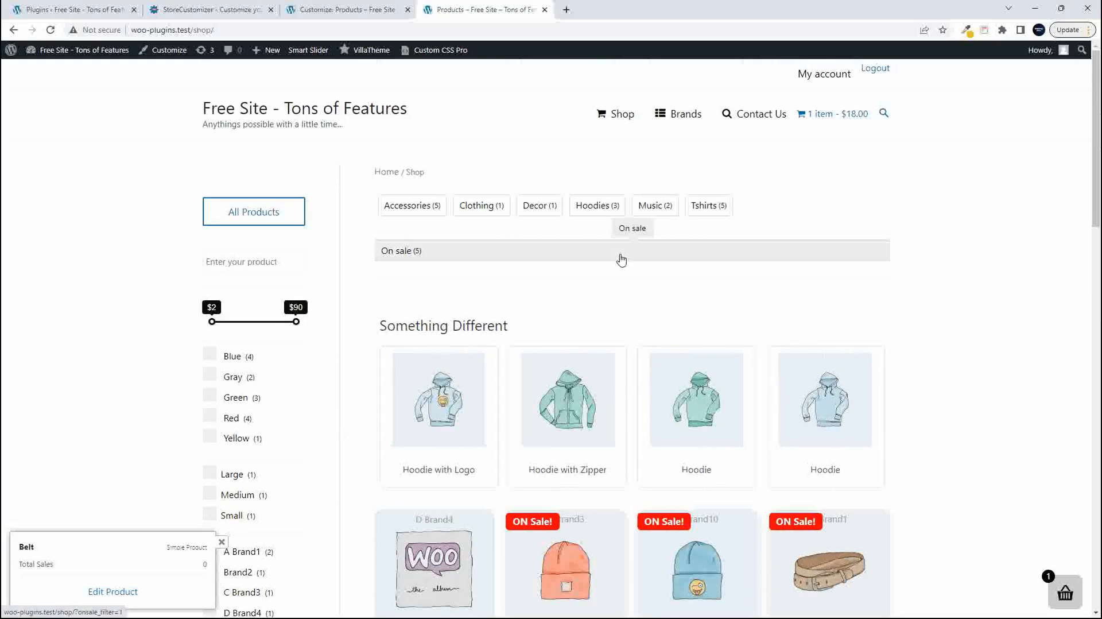
pyautogui.scroll(-15, 574, 273)
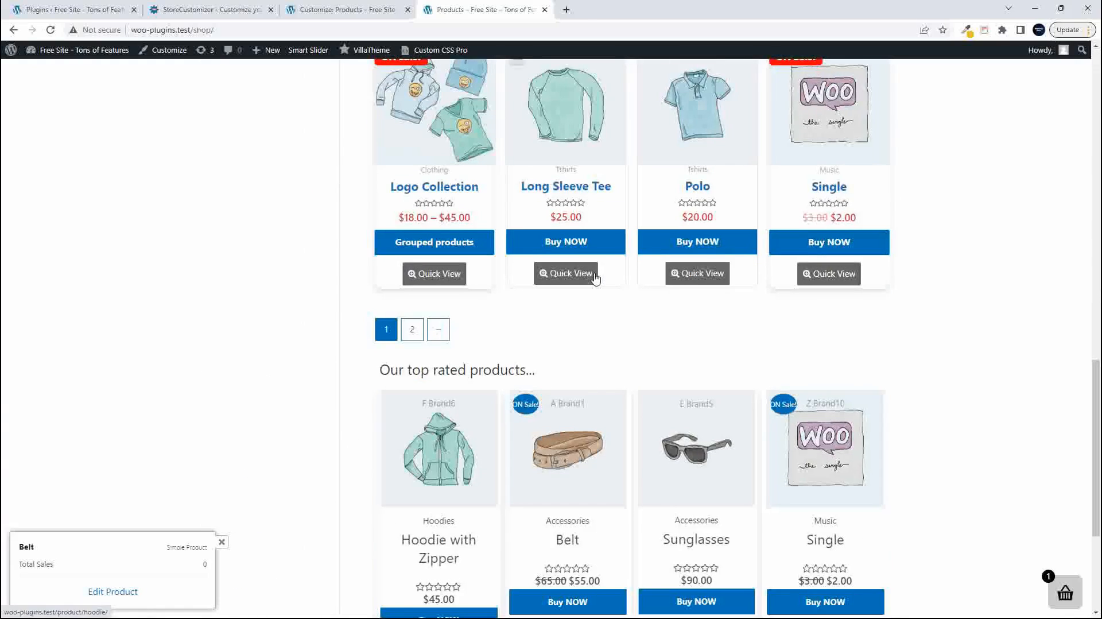
pyautogui.scroll(12, 596, 279)
pyautogui.click(462, 229)
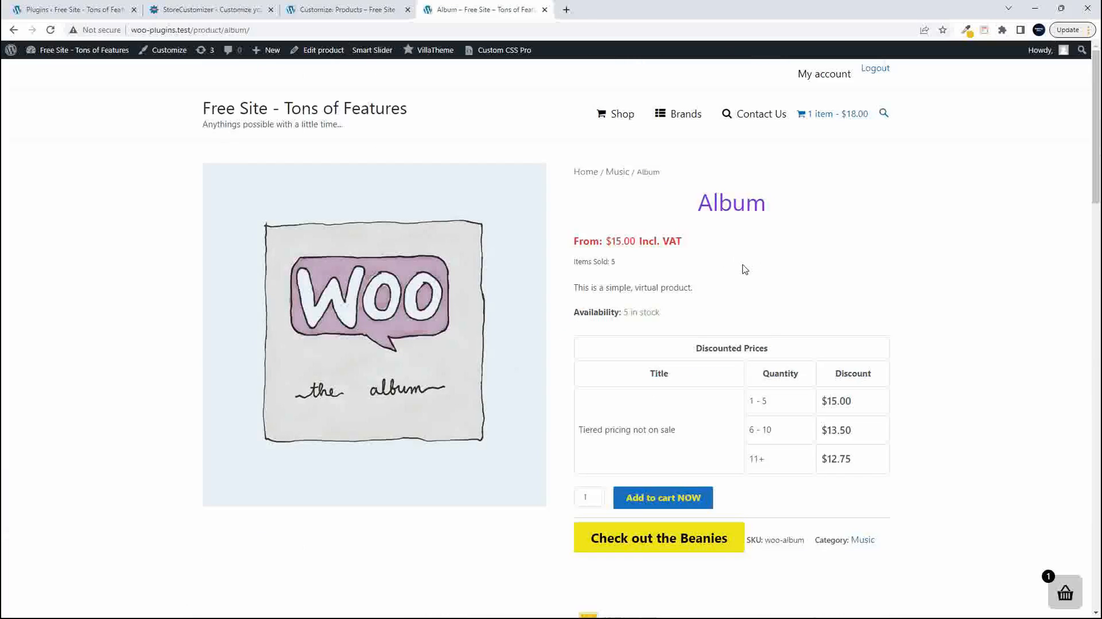
pyautogui.scroll(-8, 748, 267)
pyautogui.scroll(-20, 745, 272)
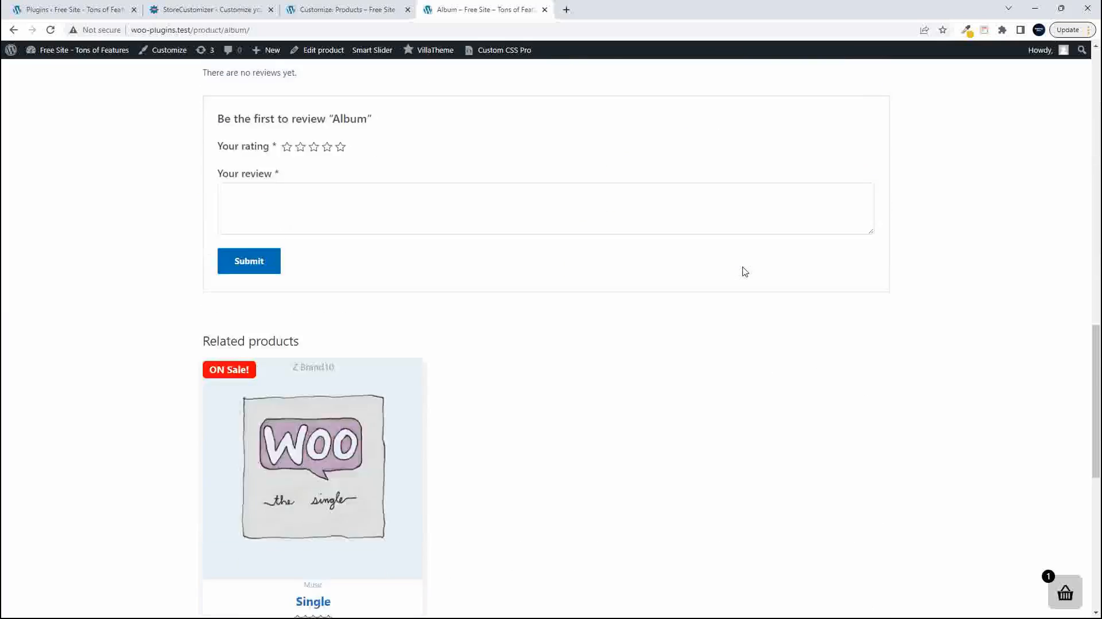
pyautogui.scroll(10, 745, 271)
pyautogui.scroll(15, 744, 272)
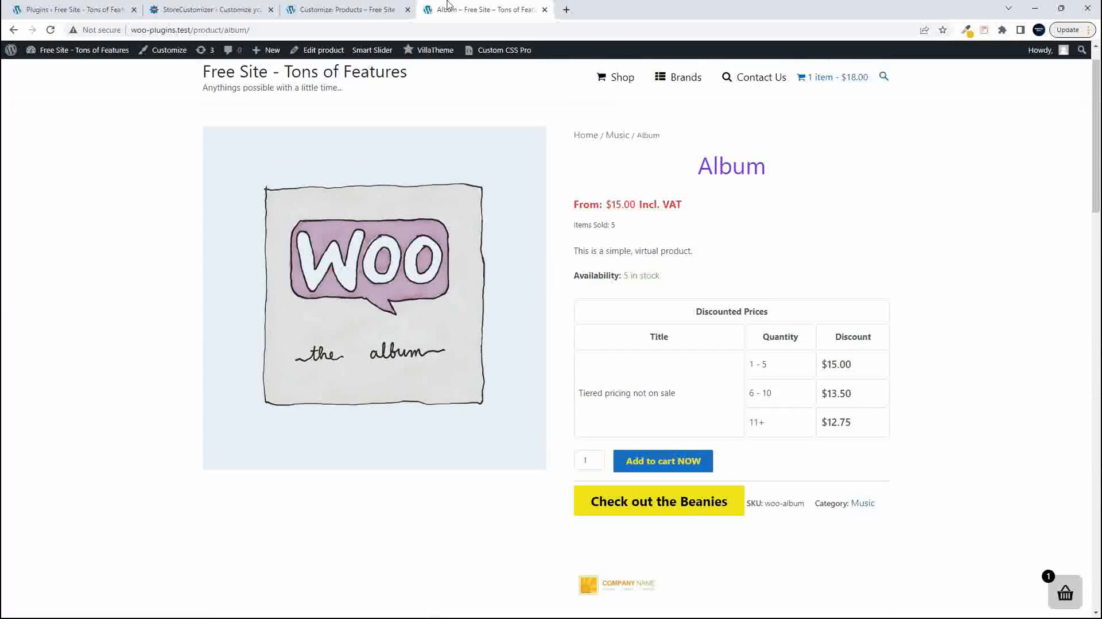
# - Back in the Customizer, add the notice to Shop & Archive pages at Top of Page, including category and archive pages
pyautogui.click(347, 9)
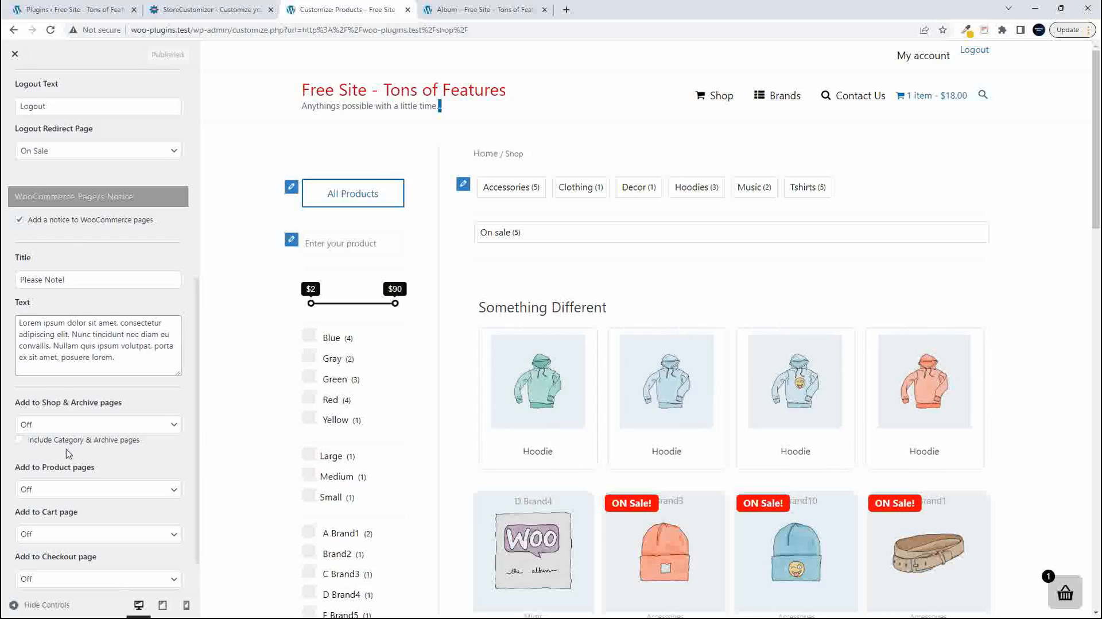
pyautogui.click(86, 428)
pyautogui.press('Escape')
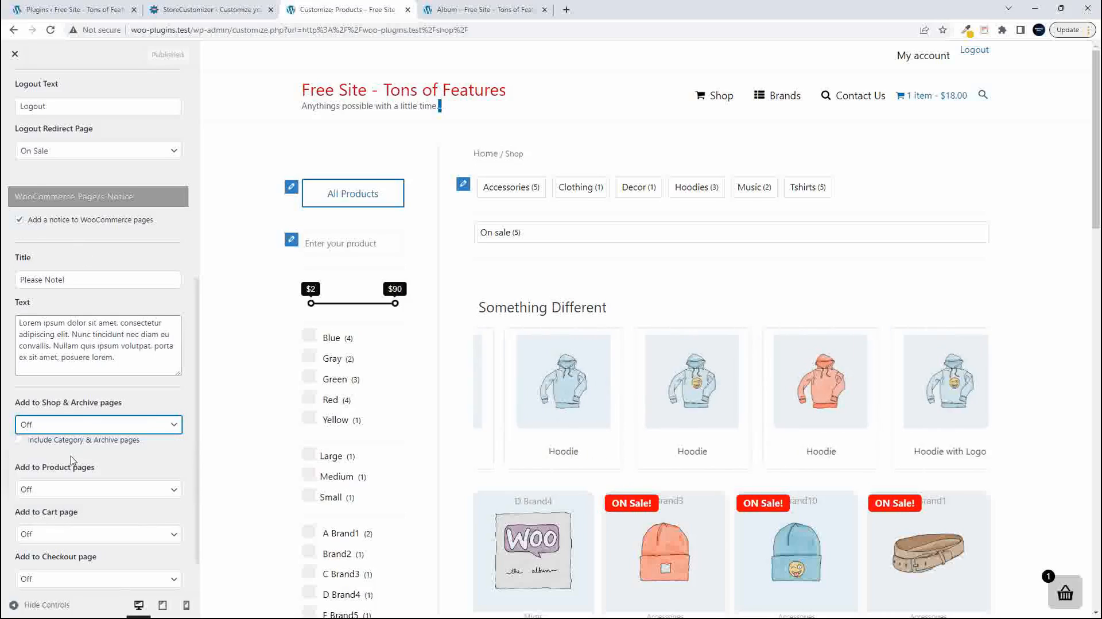
pyautogui.press('Down')
pyautogui.scroll(-1, 96, 466)
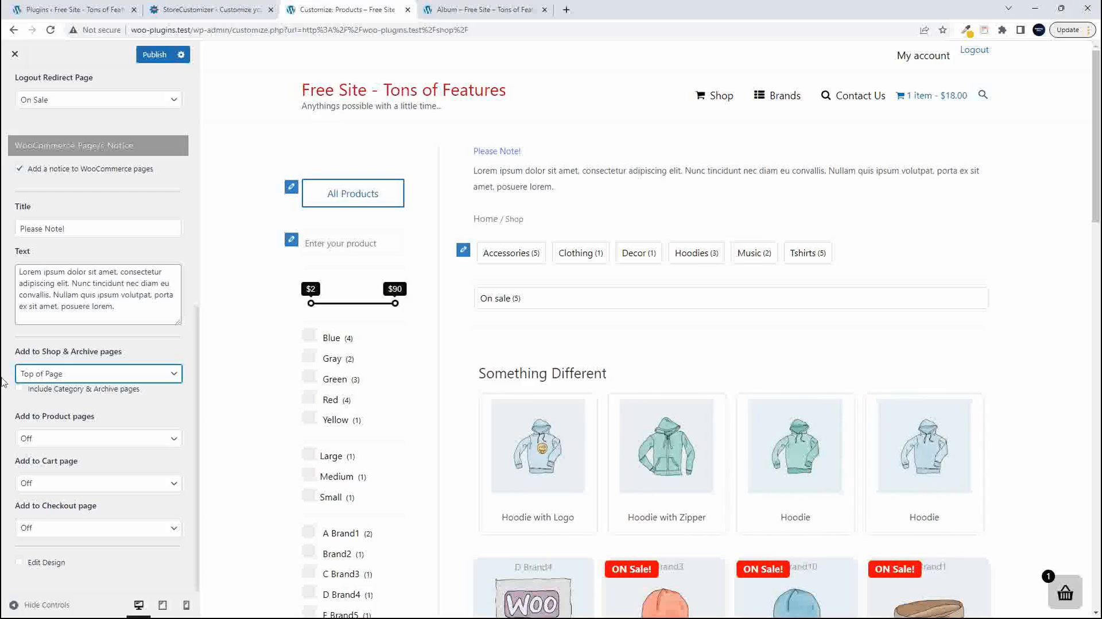
pyautogui.click(19, 389)
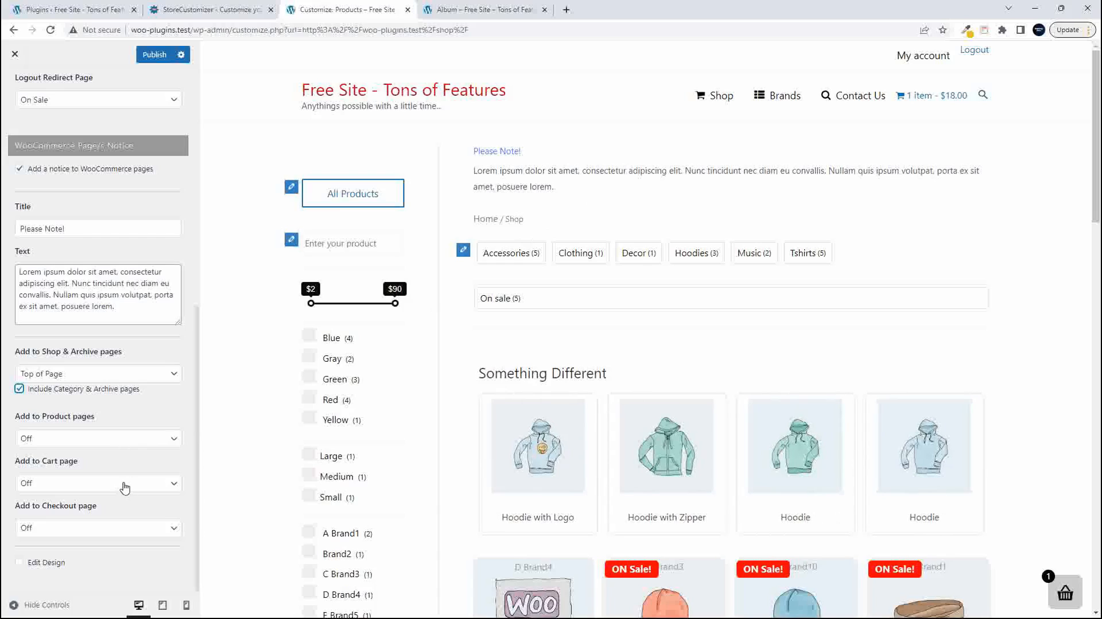
# - Enable Edit Design for the WooCommerce pages notice and review its design and placement options
pyautogui.click(19, 562)
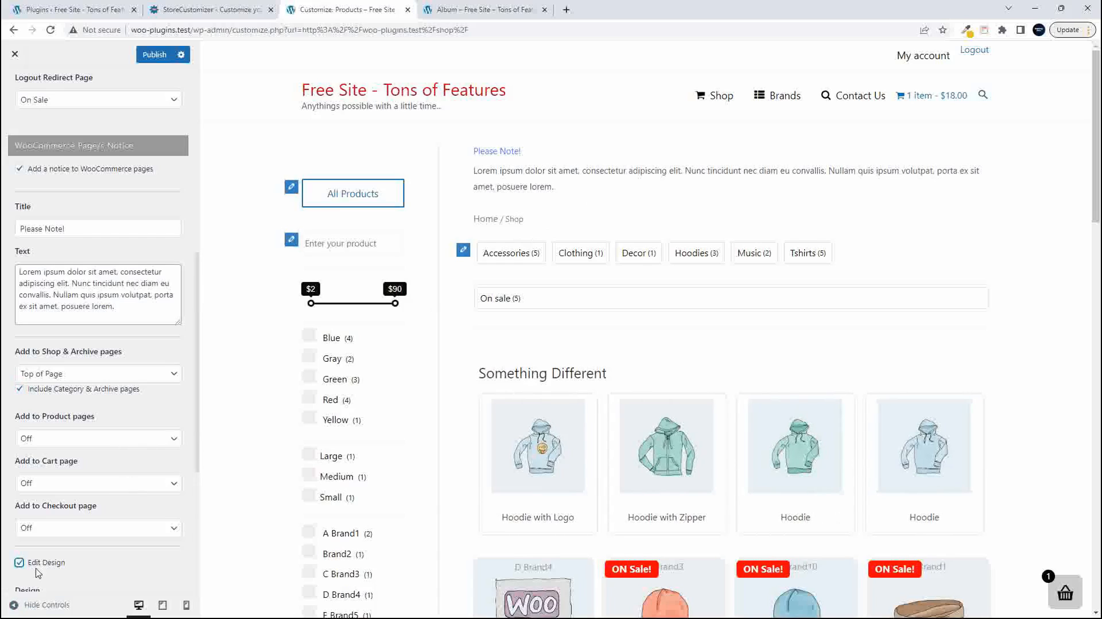
pyautogui.scroll(-1, 93, 558)
pyautogui.scroll(-4, 93, 558)
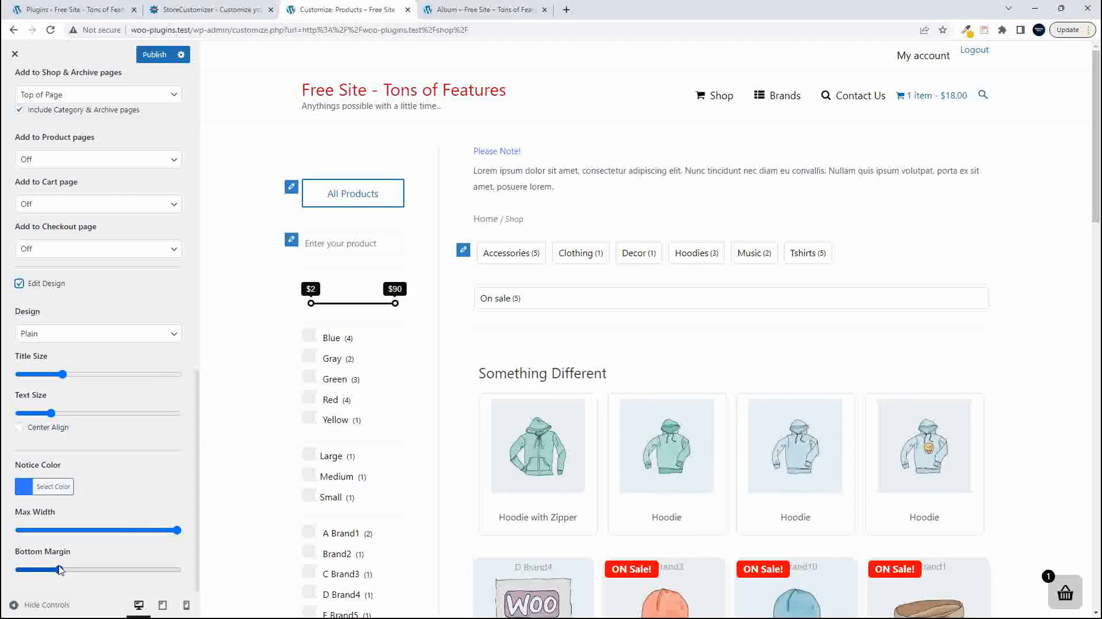
pyautogui.scroll(3, 98, 494)
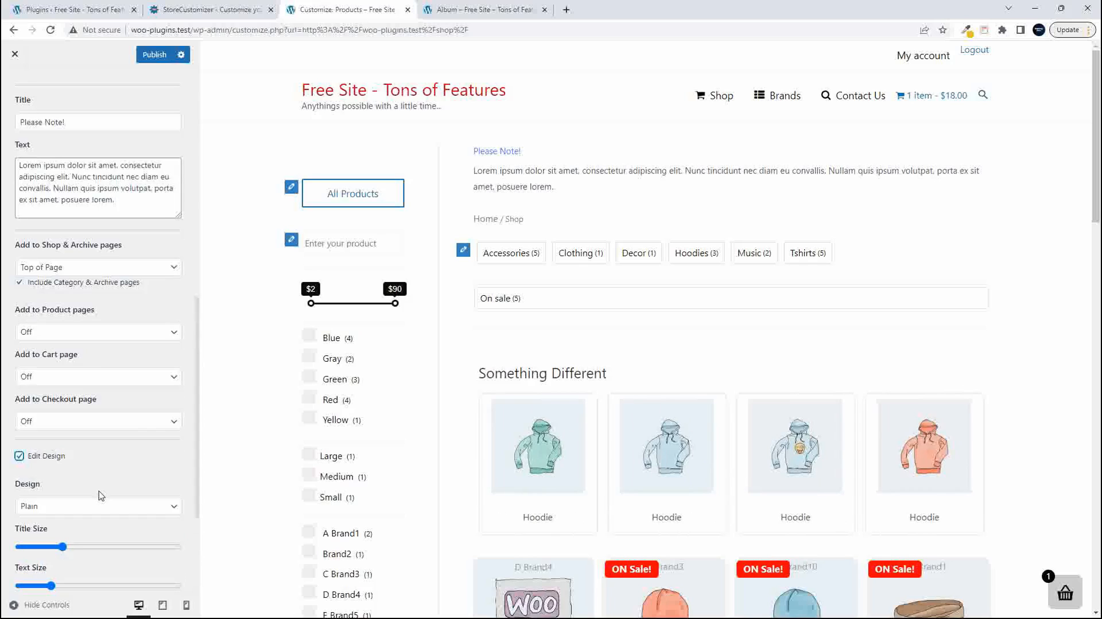
pyautogui.scroll(3, 96, 560)
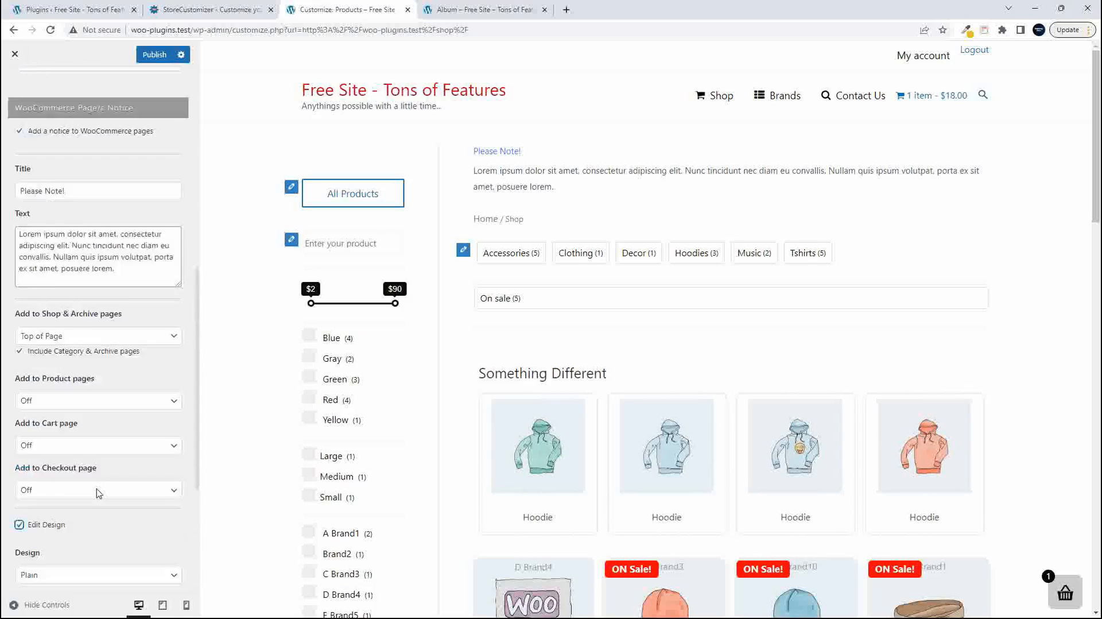
pyautogui.scroll(7, 74, 564)
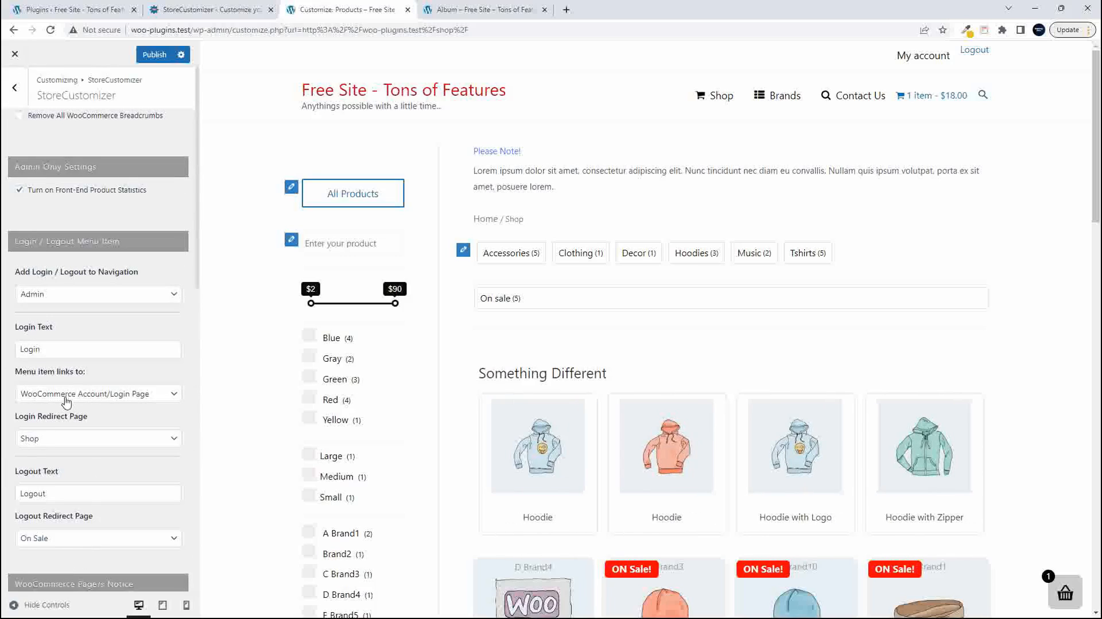
# - Reopen the StoreCustomizer general settings for a last check and publish the notice changes
pyautogui.click(14, 87)
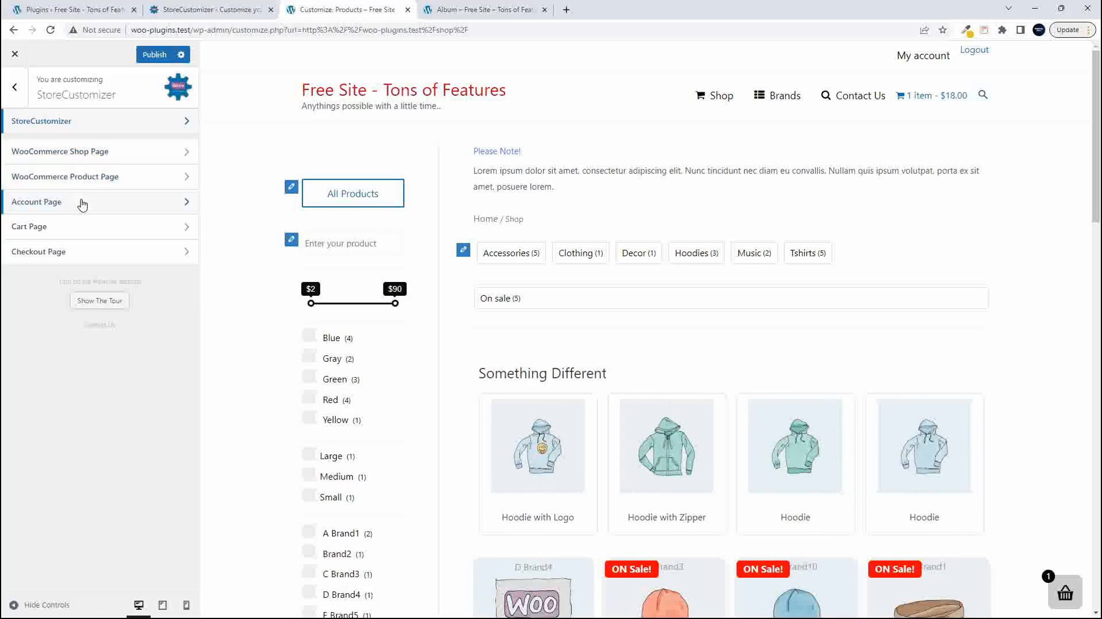
pyautogui.click(97, 121)
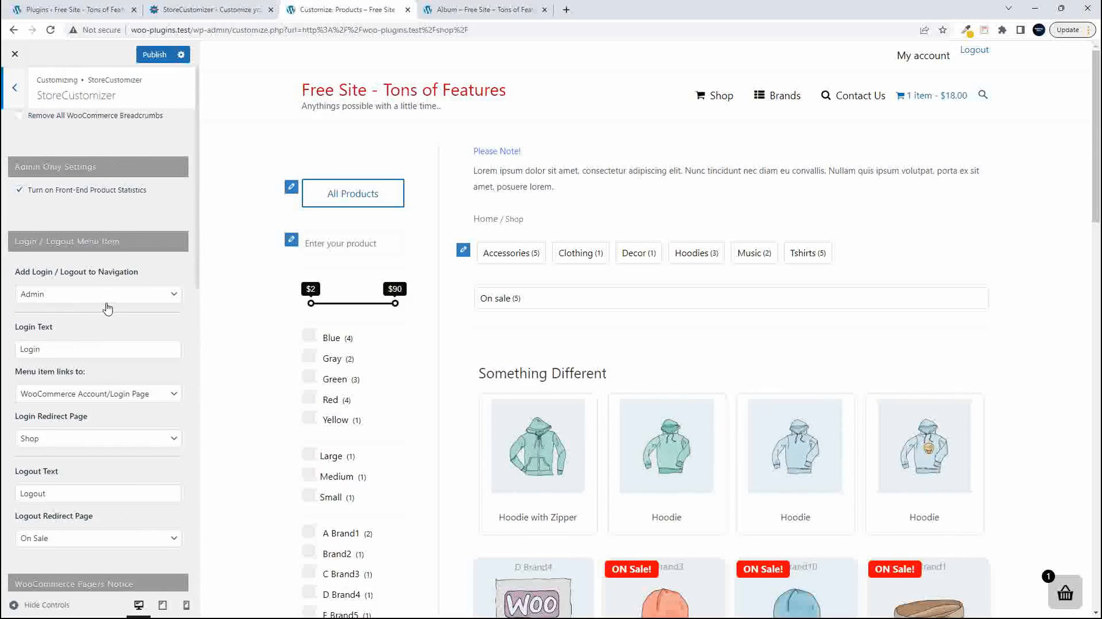
pyautogui.scroll(-14, 107, 308)
pyautogui.scroll(13, 109, 310)
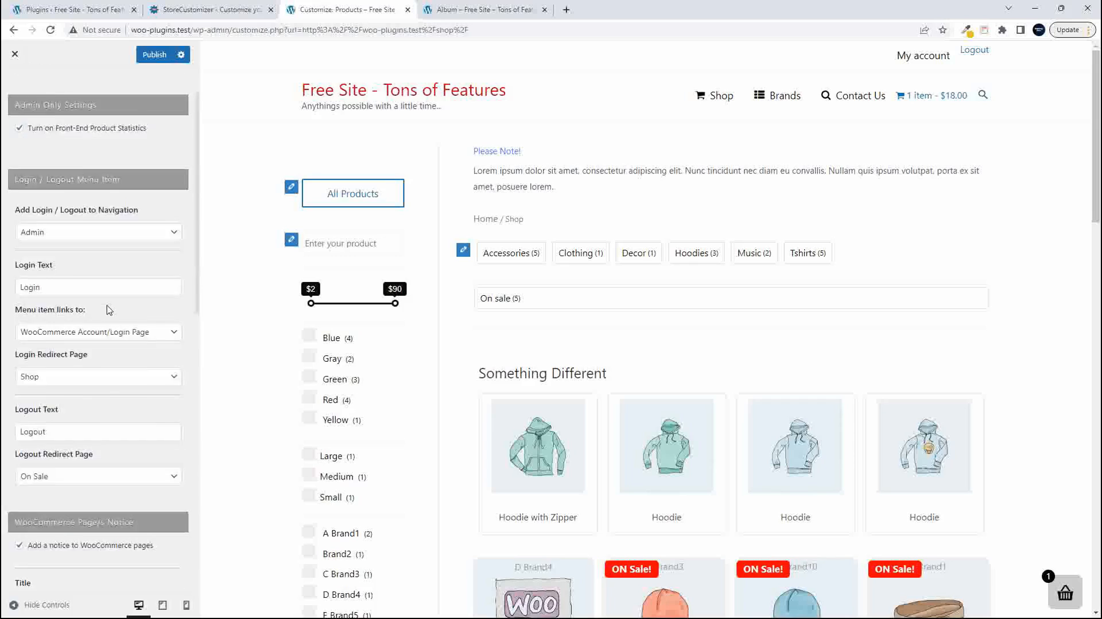
pyautogui.scroll(2, 109, 310)
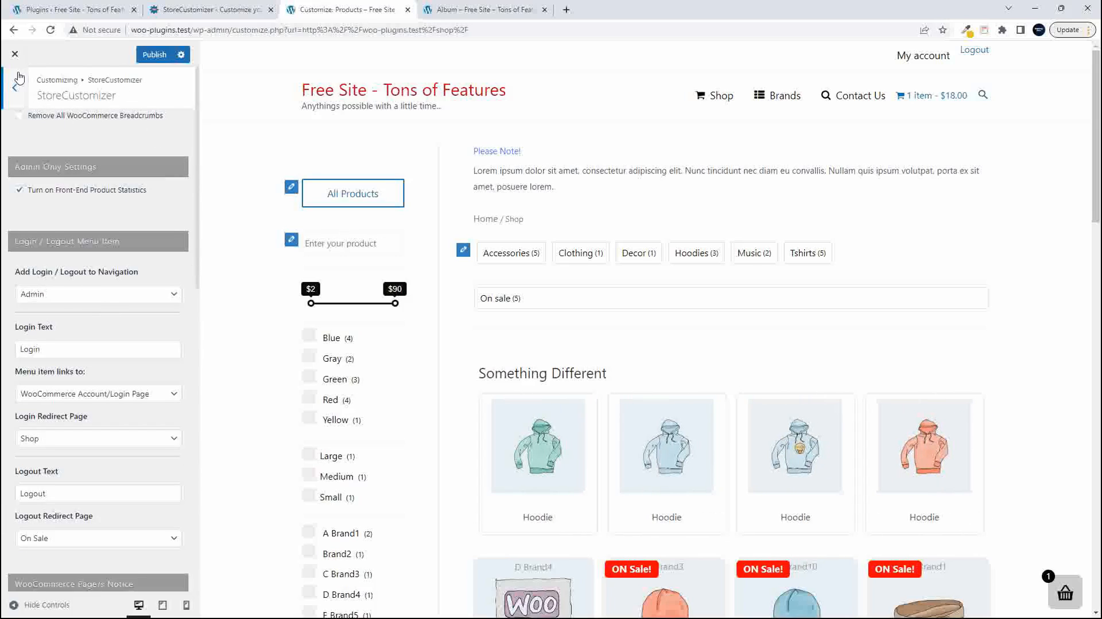
pyautogui.click(151, 55)
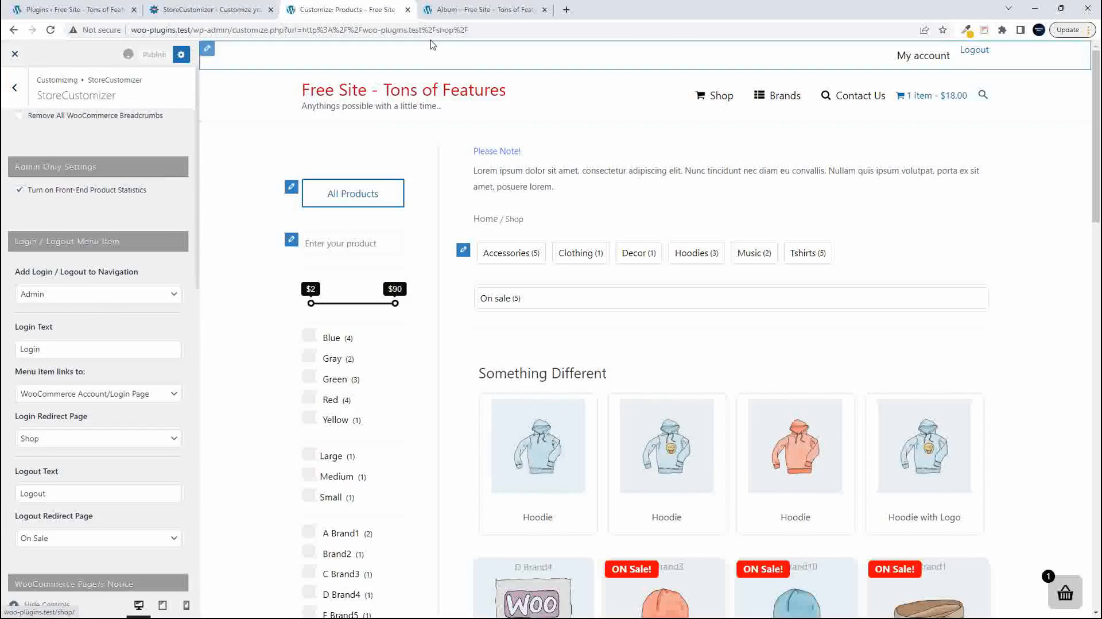
# - Switch to the live site and open the Shop page to check the published notice
pyautogui.click(455, 11)
pyautogui.scroll(1, 485, 291)
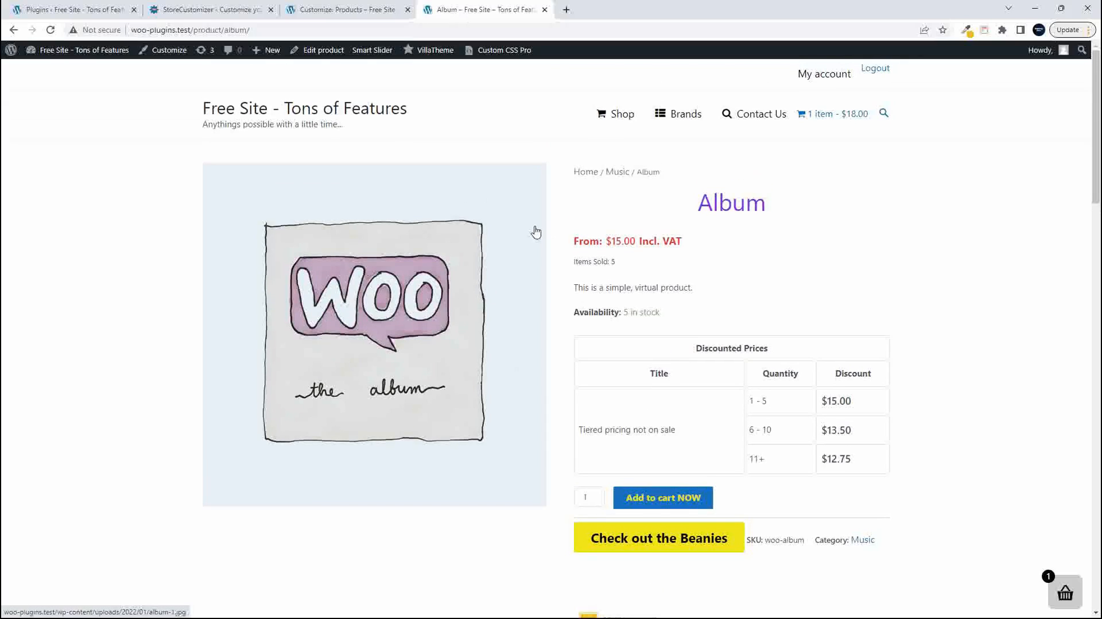
pyautogui.click(621, 118)
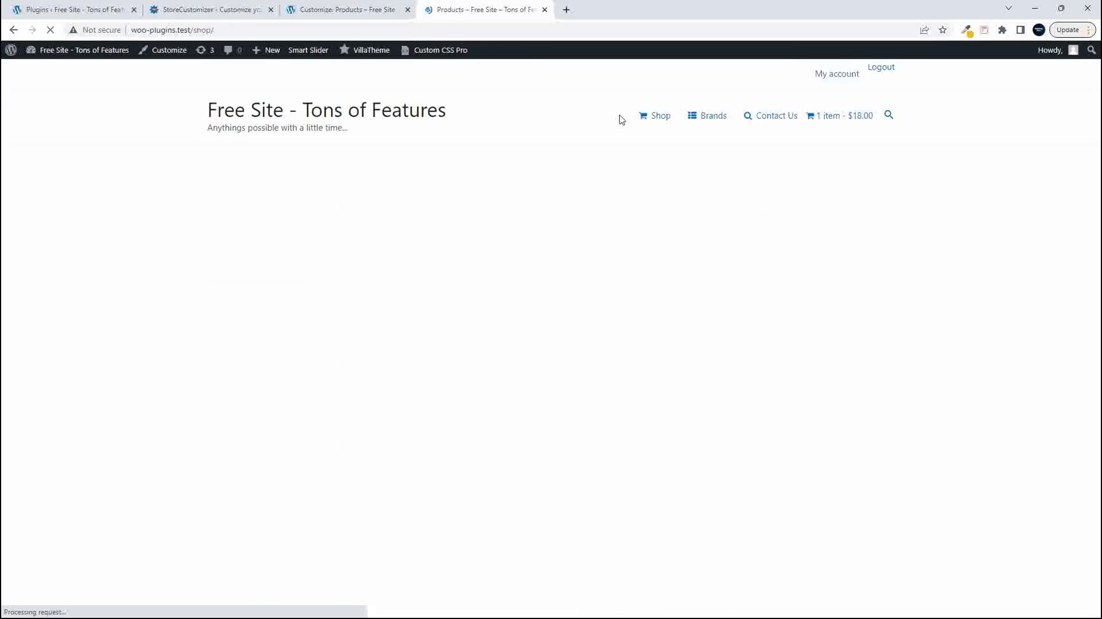
# - Open the cart from the header and proceed to the checkout page
pyautogui.click(860, 114)
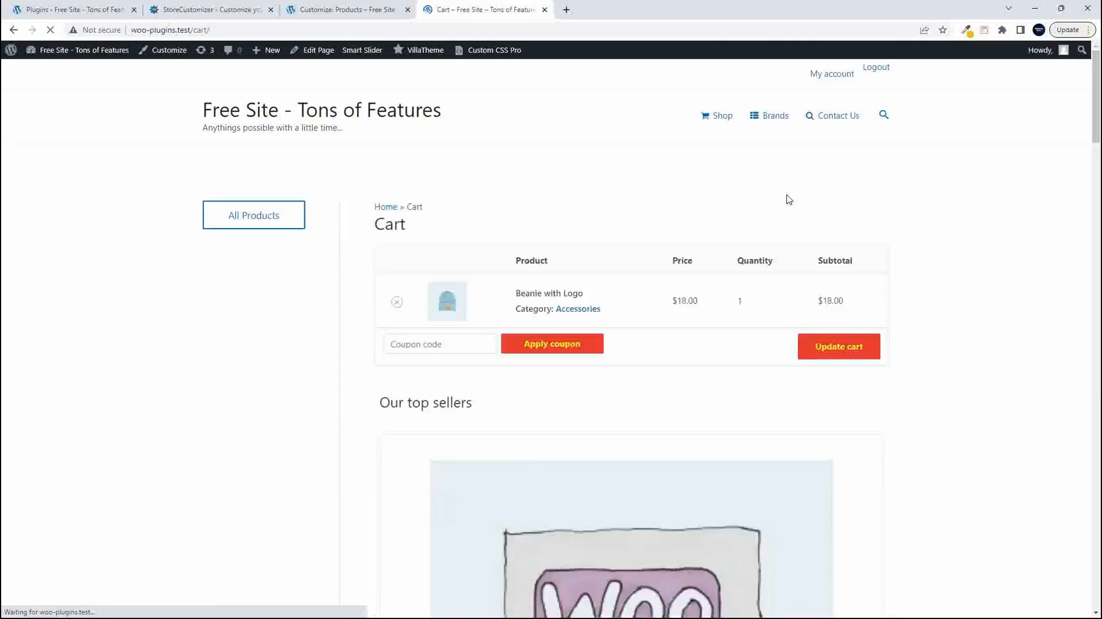
pyautogui.scroll(-6, 792, 310)
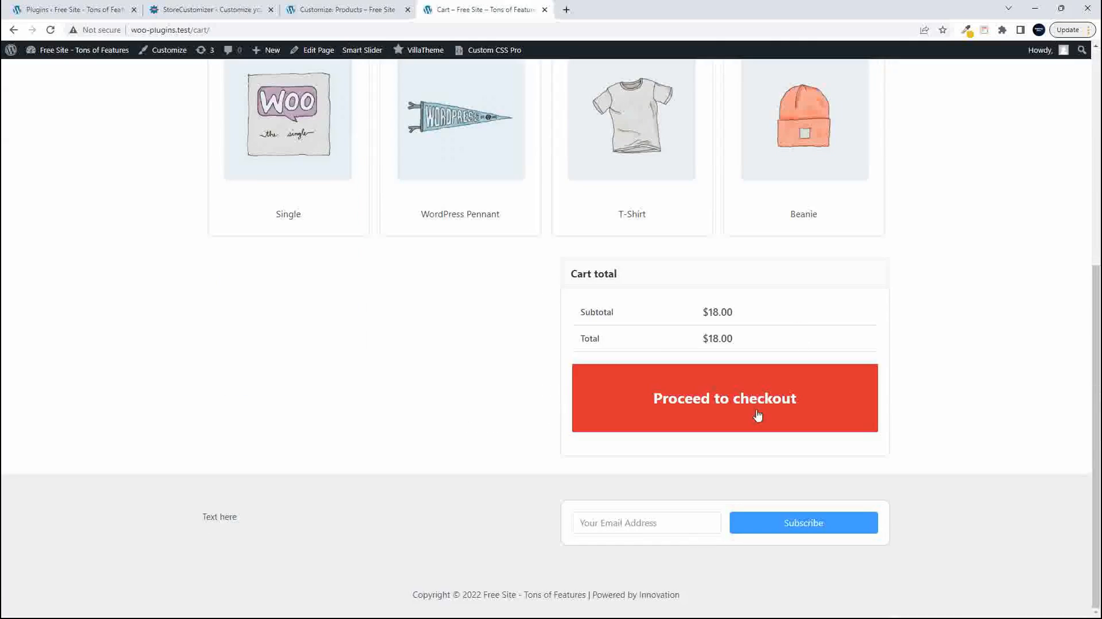
pyautogui.click(712, 396)
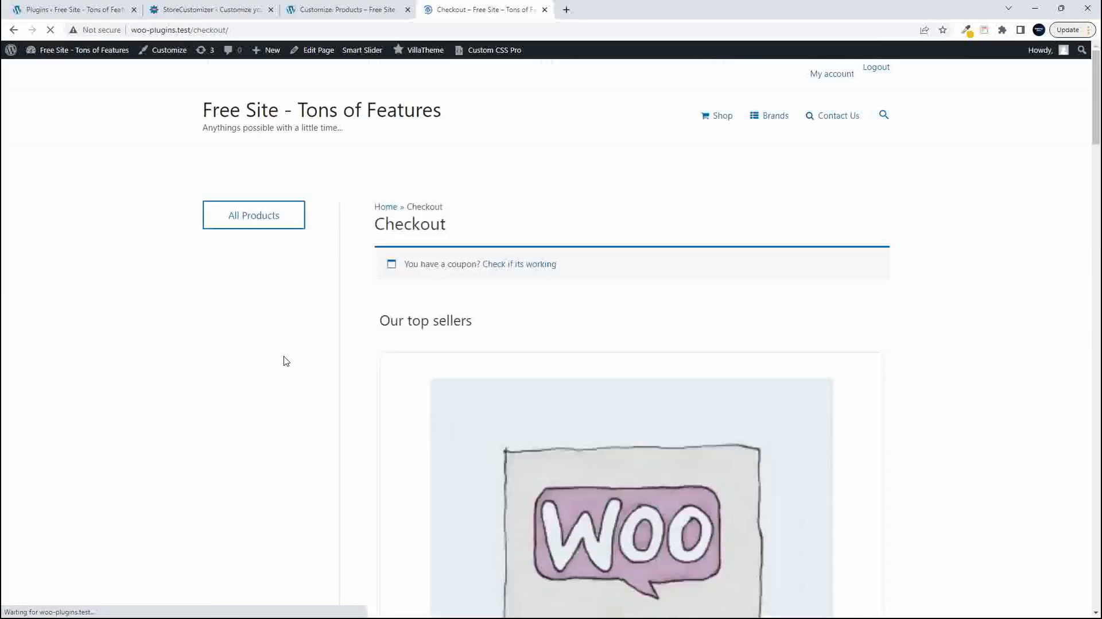
# - Look through the checkout page's billing form, order summary and the content below them
pyautogui.scroll(-5, 697, 446)
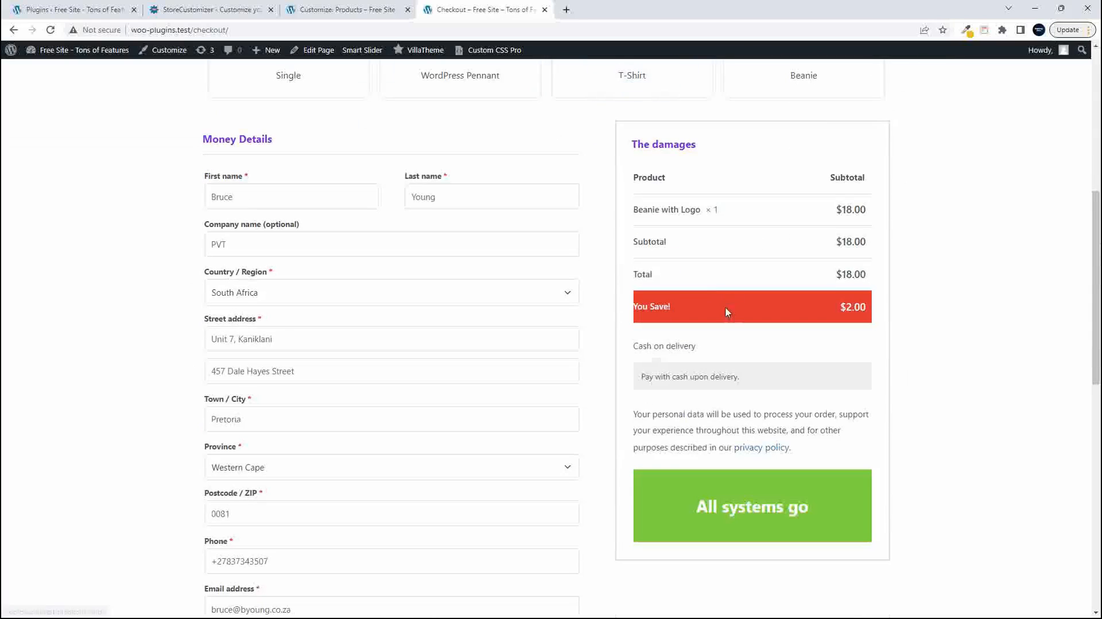
pyautogui.scroll(-10, 524, 442)
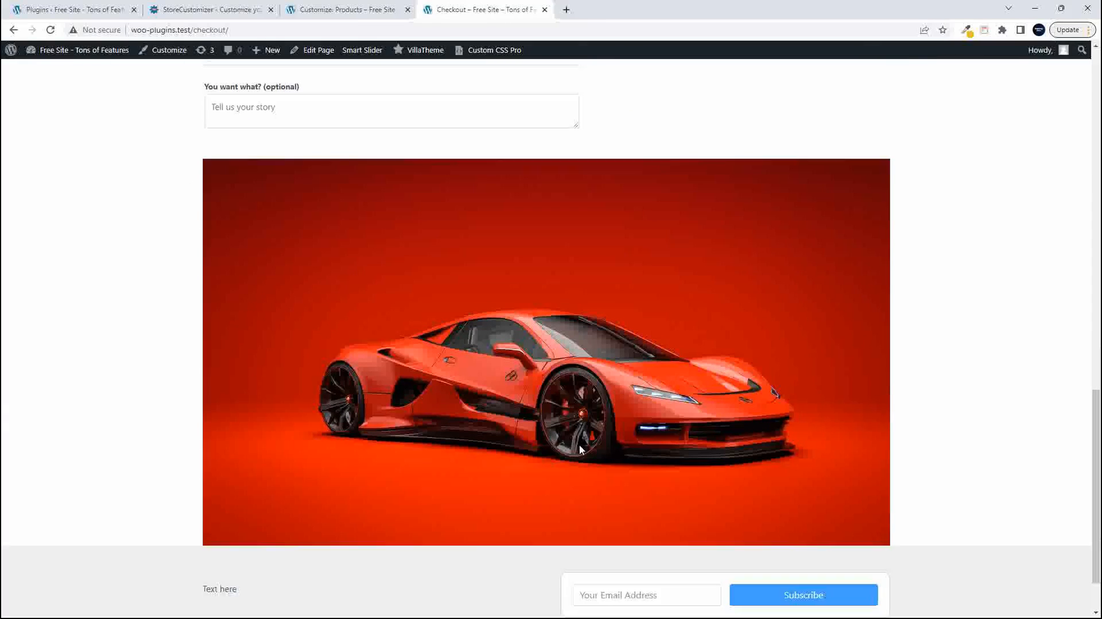
pyautogui.scroll(15, 577, 425)
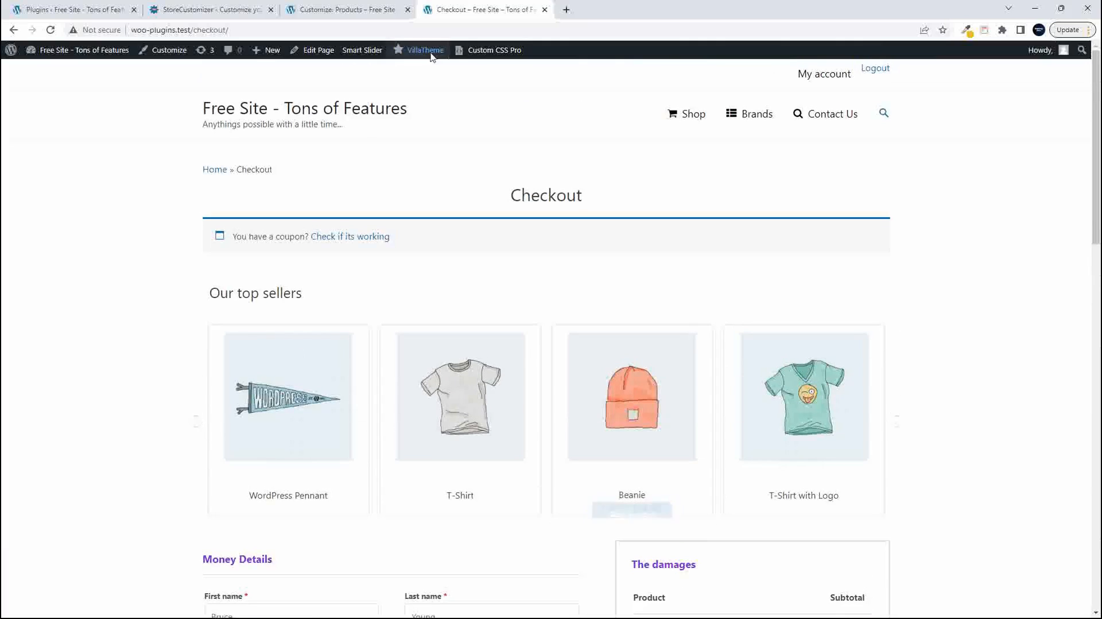
# - Return to the Shop page and look over its notice, filters and product listings
pyautogui.click(689, 118)
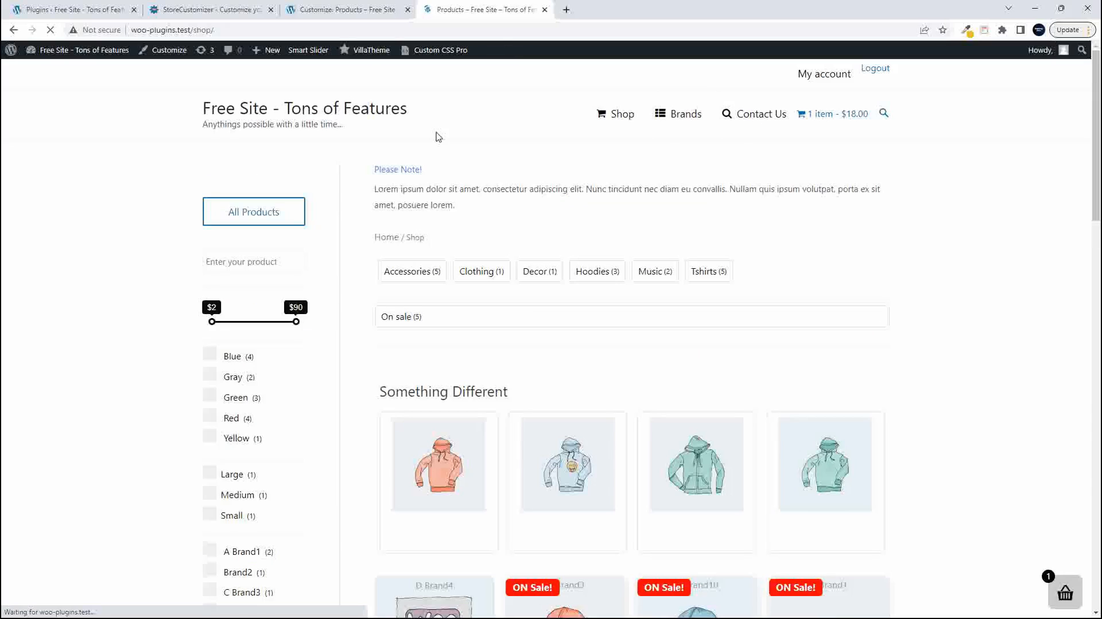
pyautogui.scroll(-10, 518, 306)
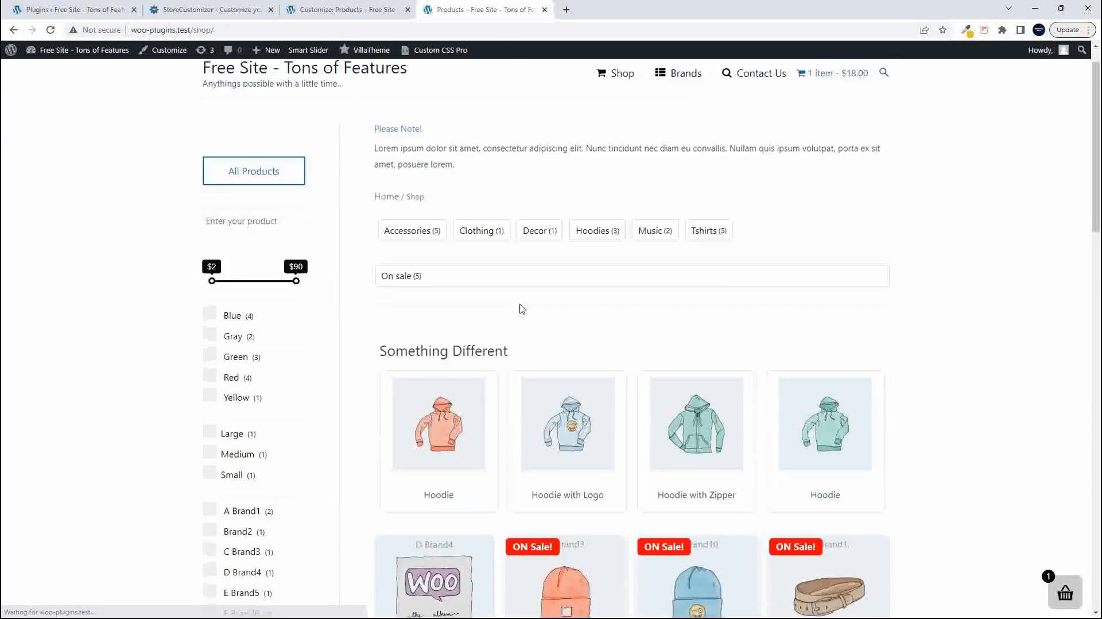
pyautogui.scroll(-10, 522, 309)
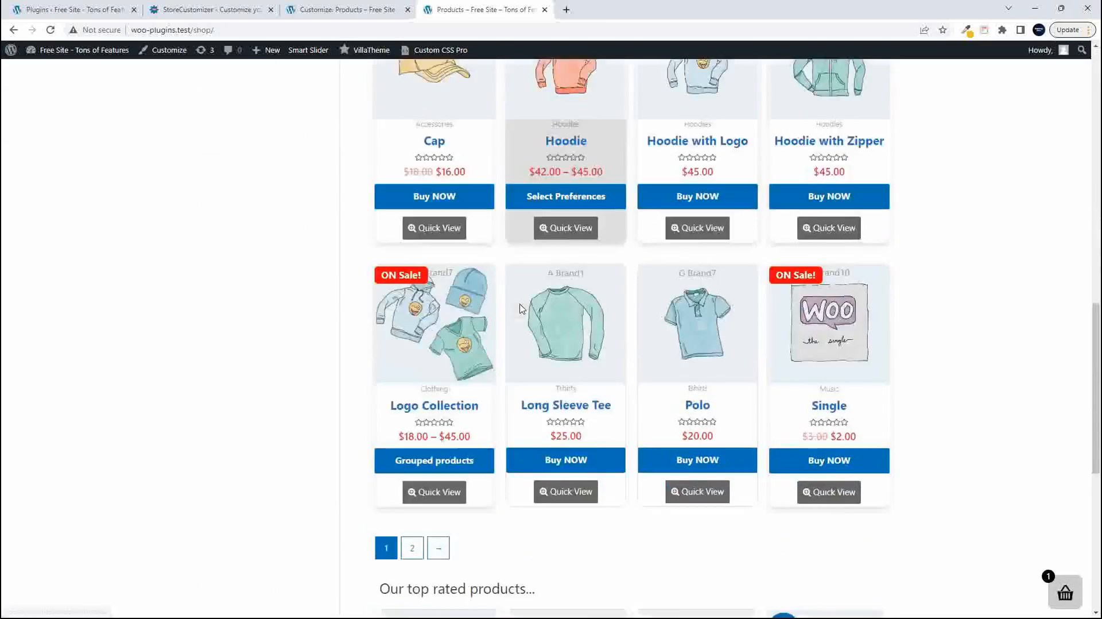
pyautogui.scroll(20, 522, 309)
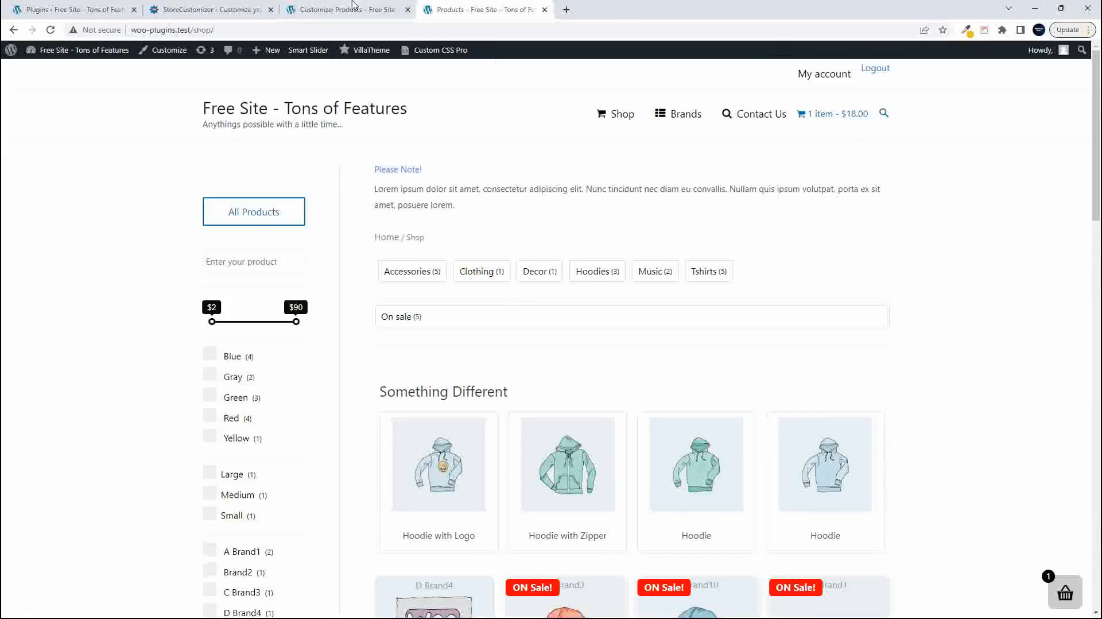
# - Switch to the StoreCustomizer website and review the Pro pricing plans and license purchase options
pyautogui.click(231, 11)
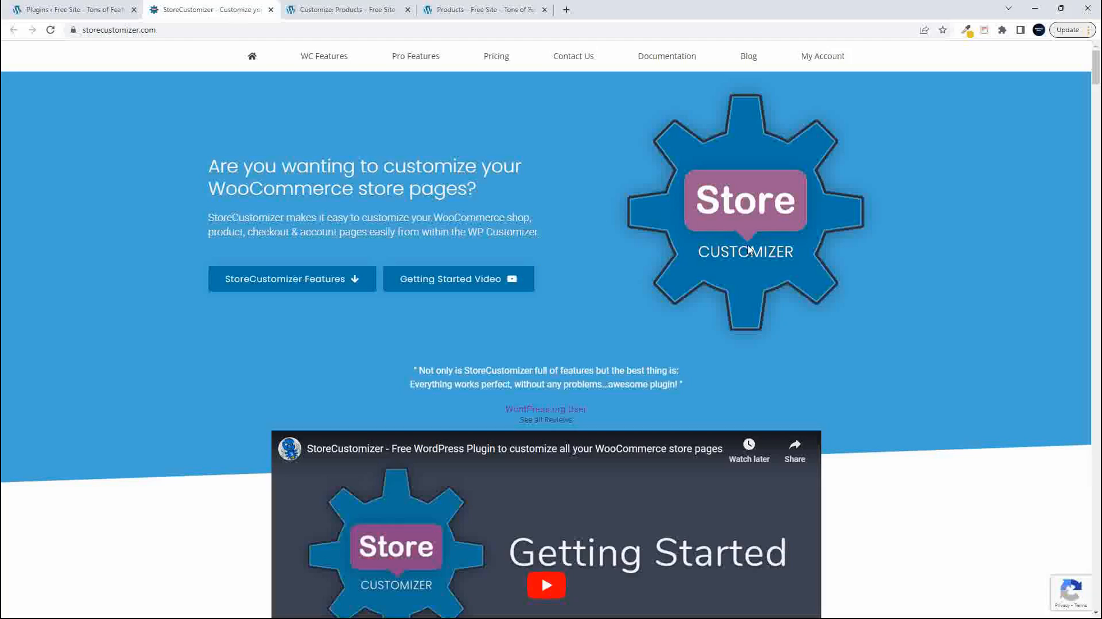
pyautogui.click(500, 58)
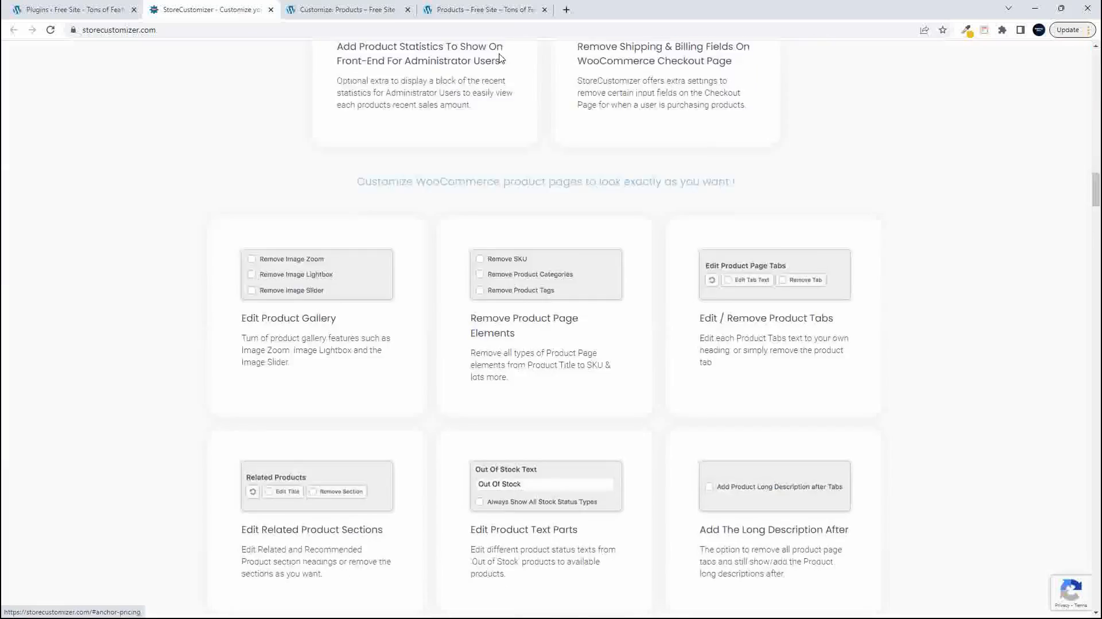
pyautogui.scroll(-6, 533, 229)
pyautogui.scroll(4, 534, 228)
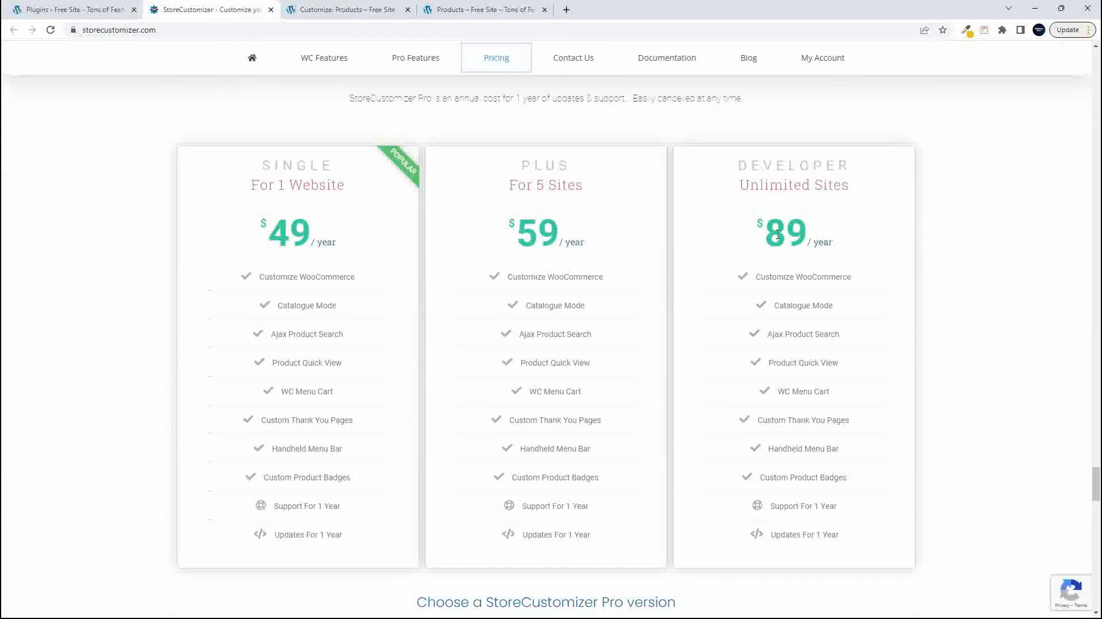
pyautogui.scroll(-6, 778, 234)
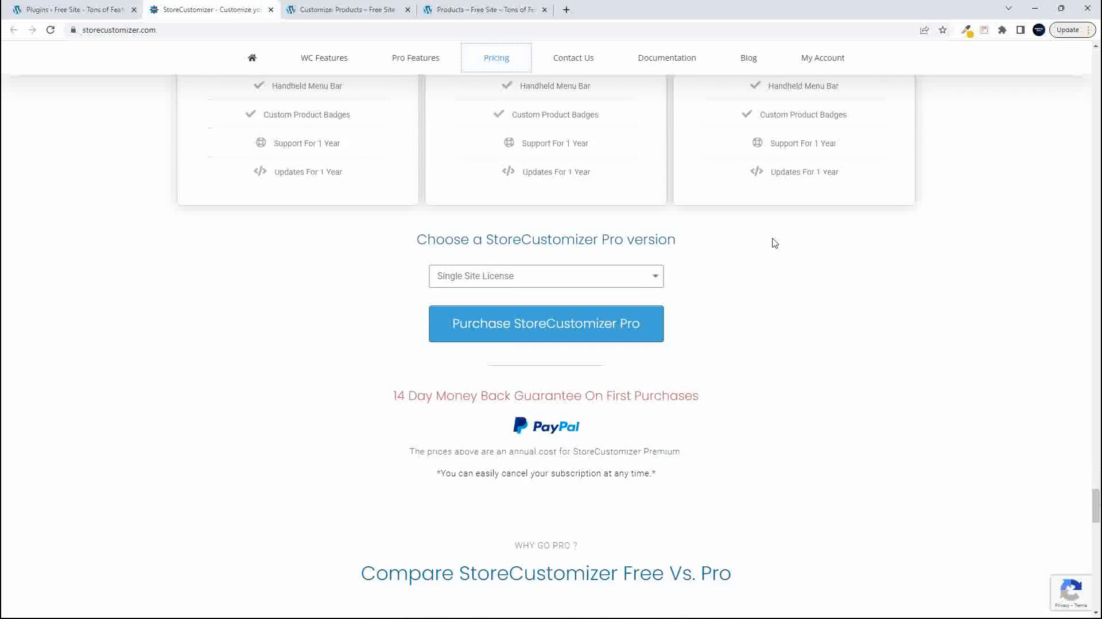
# - Examine the feature table comparing StoreCustomizer Free and Pro, down to the plugin support row
pyautogui.scroll(-9, 774, 242)
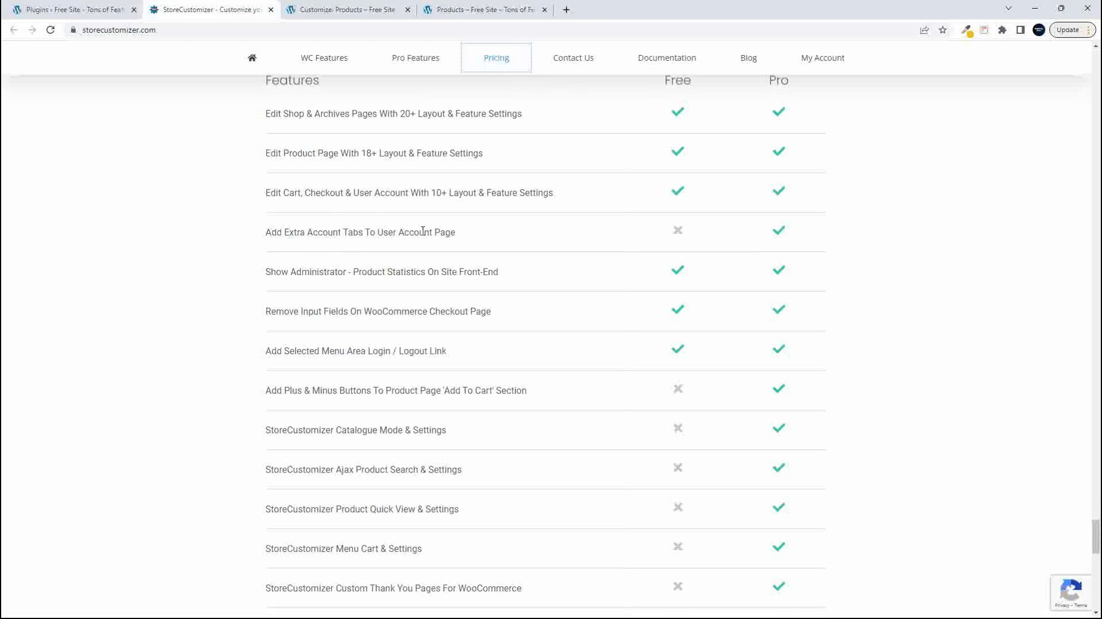
pyautogui.click(672, 229)
pyautogui.scroll(-4, 584, 253)
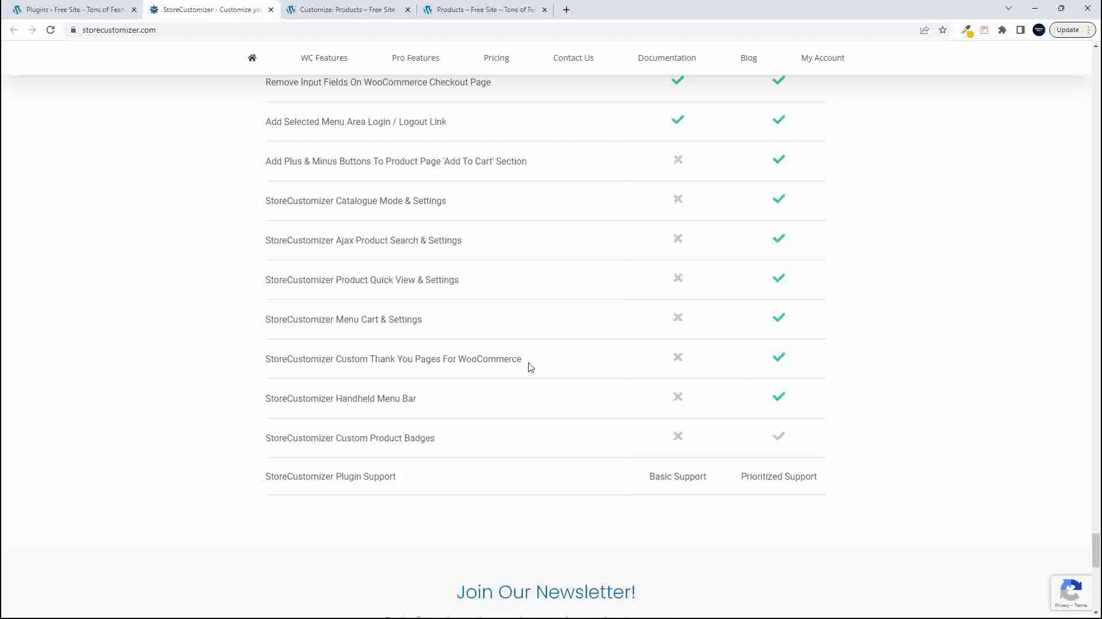
pyautogui.scroll(15, 538, 394)
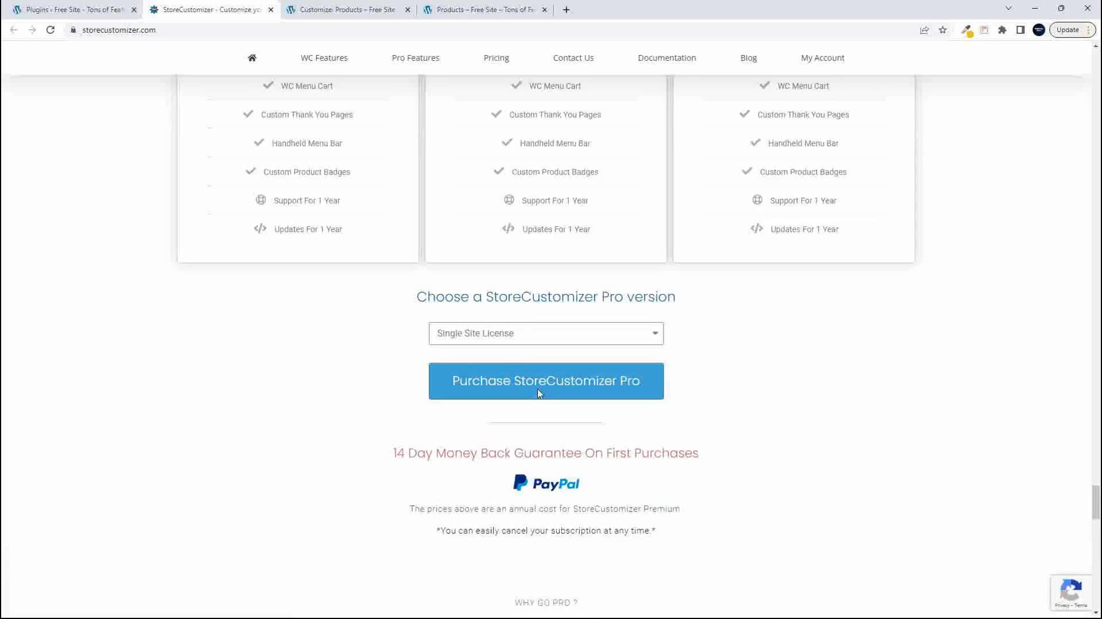
# - Review the premium feature sections for Custom Thank You Pages, Handheld Menu Bar and Product Badges
pyautogui.scroll(10, 538, 394)
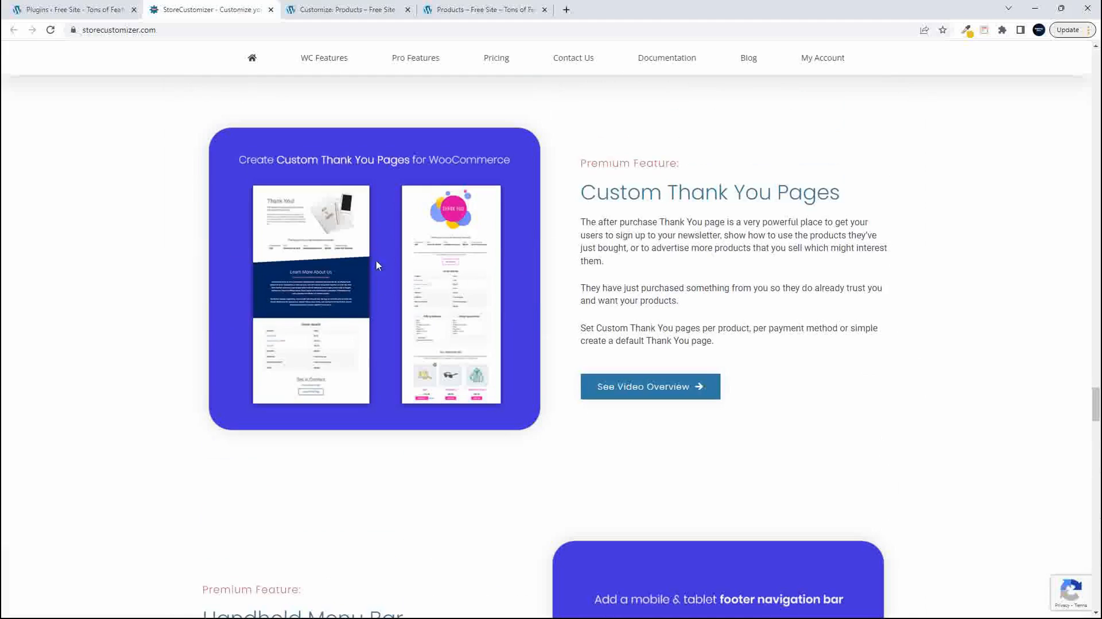
pyautogui.scroll(1, 402, 326)
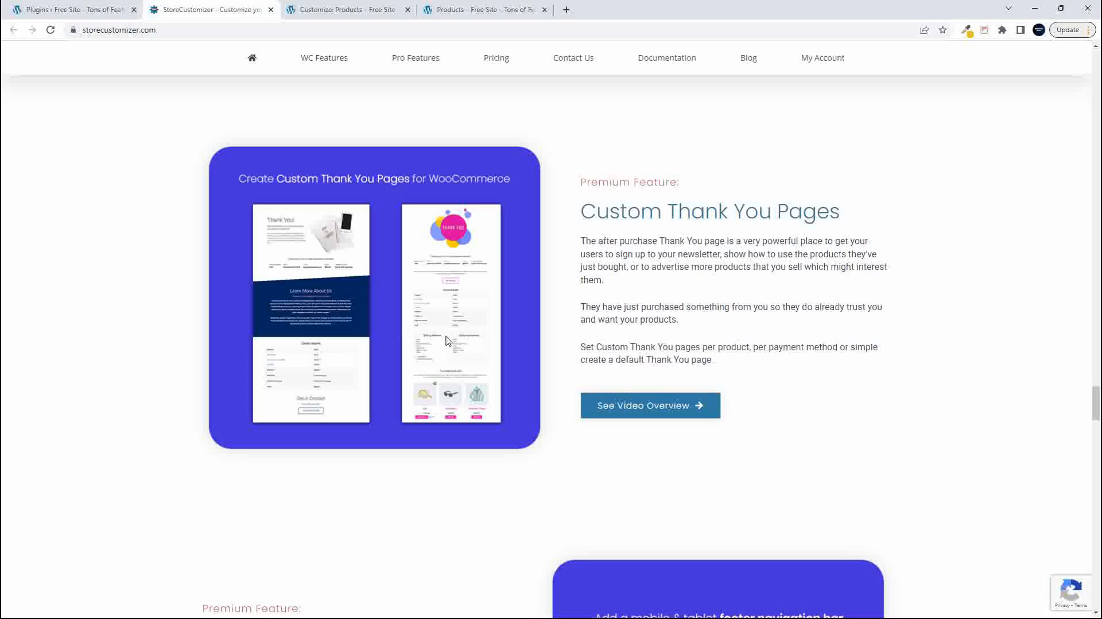
pyautogui.scroll(-7, 435, 351)
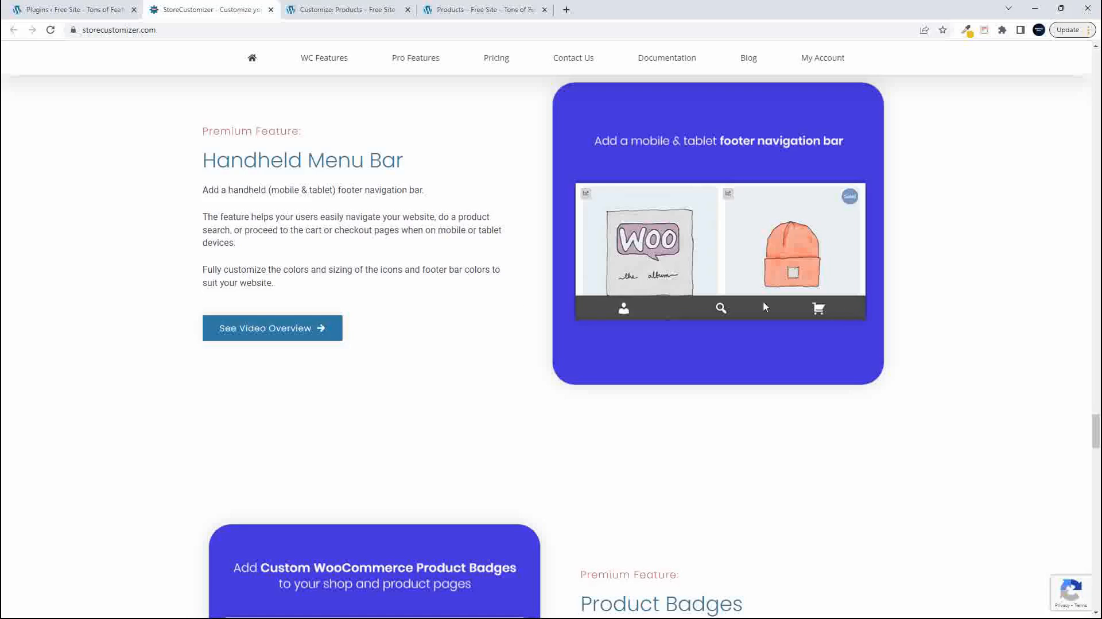
pyautogui.scroll(-1, 354, 285)
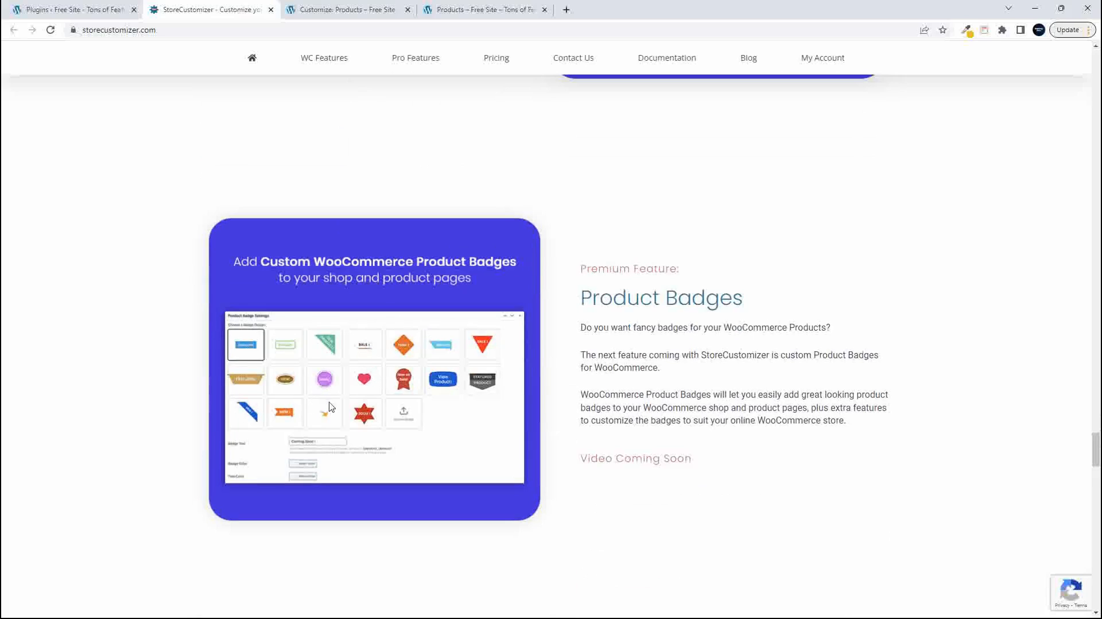
# - Look over the Menu Cart, Ajax Product Search and Catalogue Mode premium sections, finishing at the beginning of the page
pyautogui.moveTo(1095, 448); pyautogui.dragTo(1078, 550)
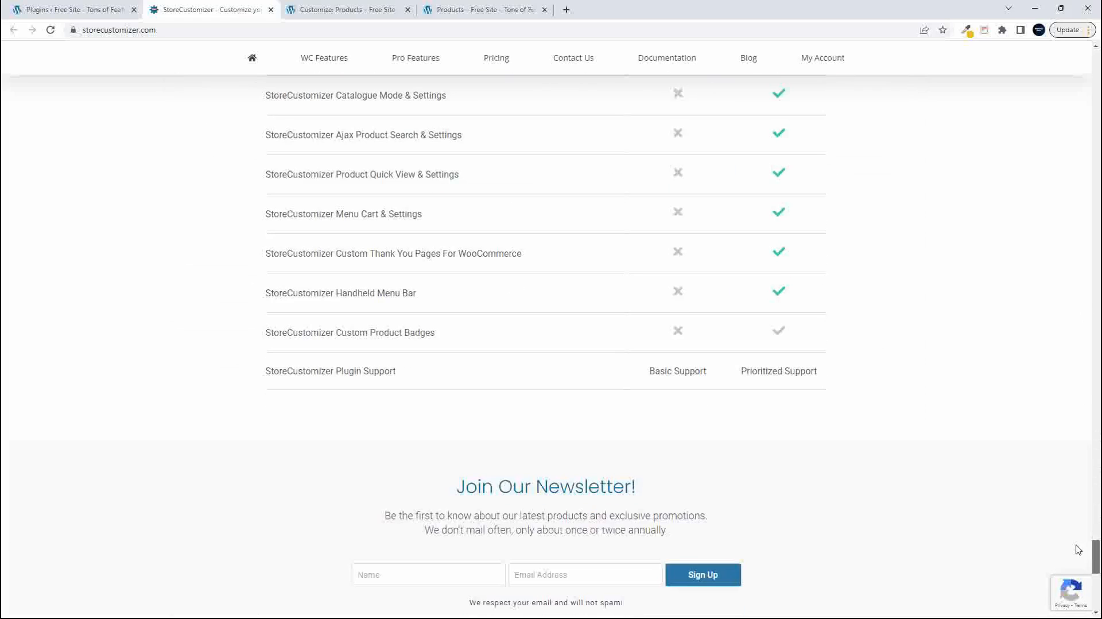
pyautogui.moveTo(1078, 550); pyautogui.dragTo(1050, 365)
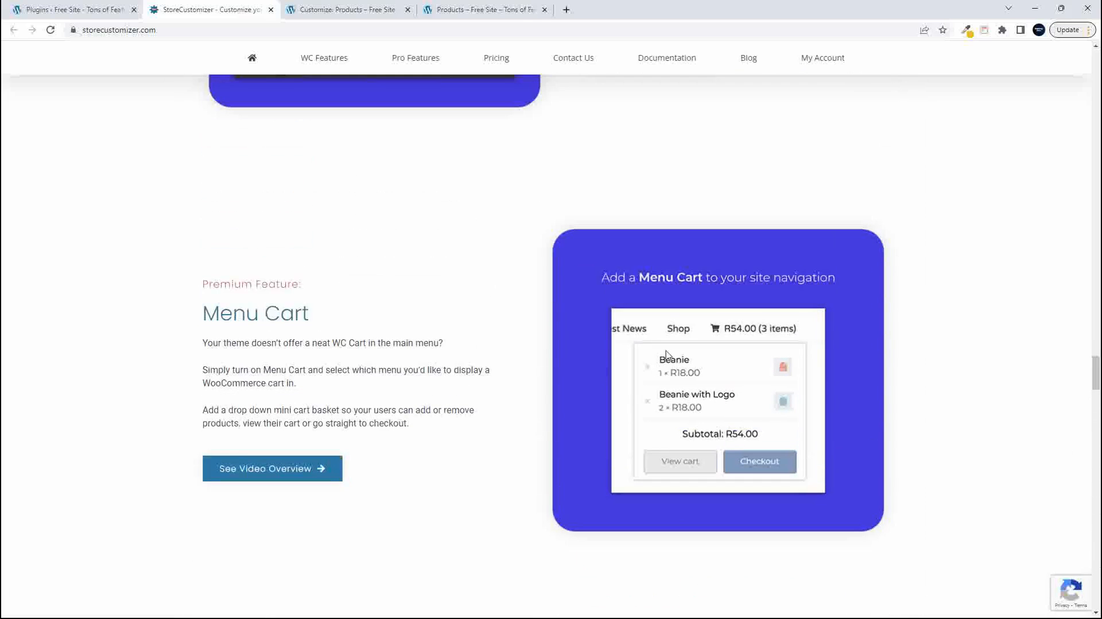
pyautogui.moveTo(1094, 373); pyautogui.dragTo(1090, 329)
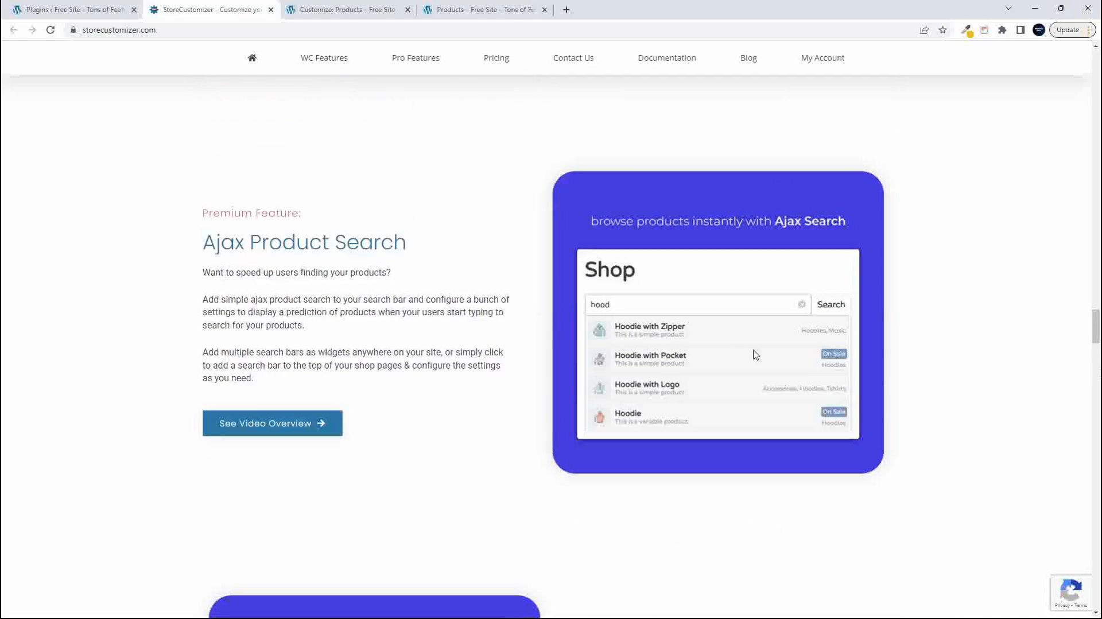
pyautogui.moveTo(1094, 326); pyautogui.dragTo(1092, 304)
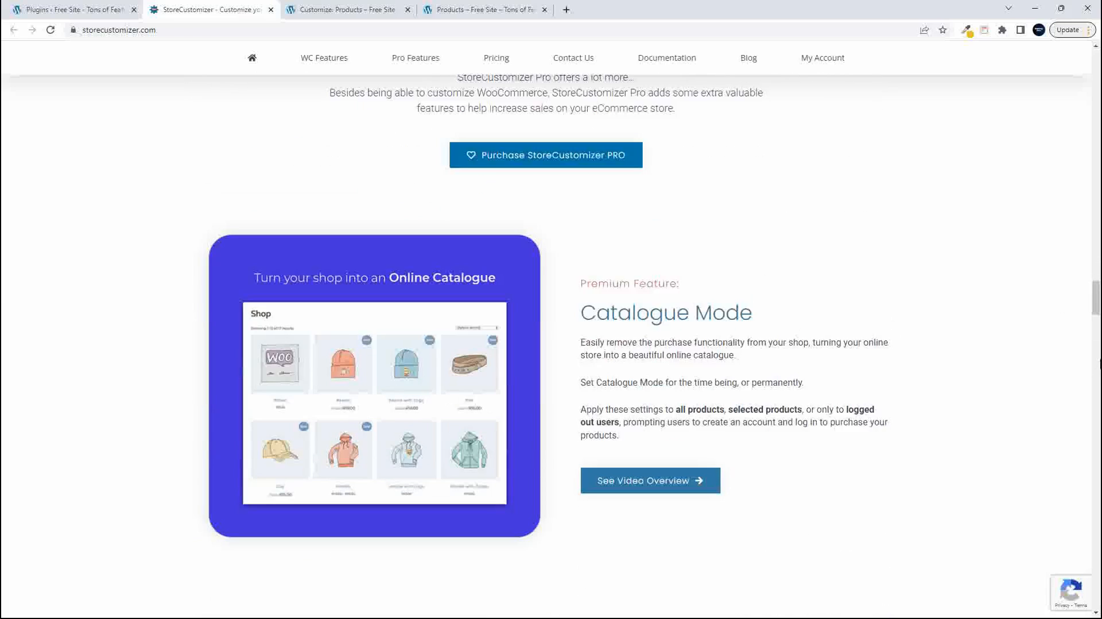
pyautogui.moveTo(1095, 301); pyautogui.dragTo(1097, 263)
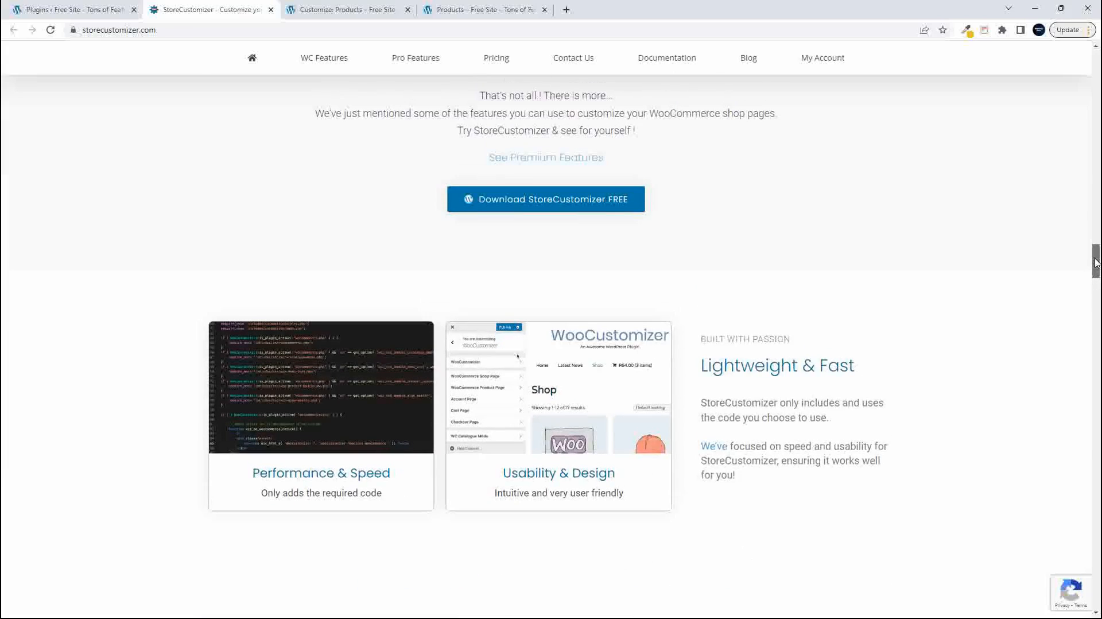
pyautogui.moveTo(1096, 263); pyautogui.dragTo(1071, 60)
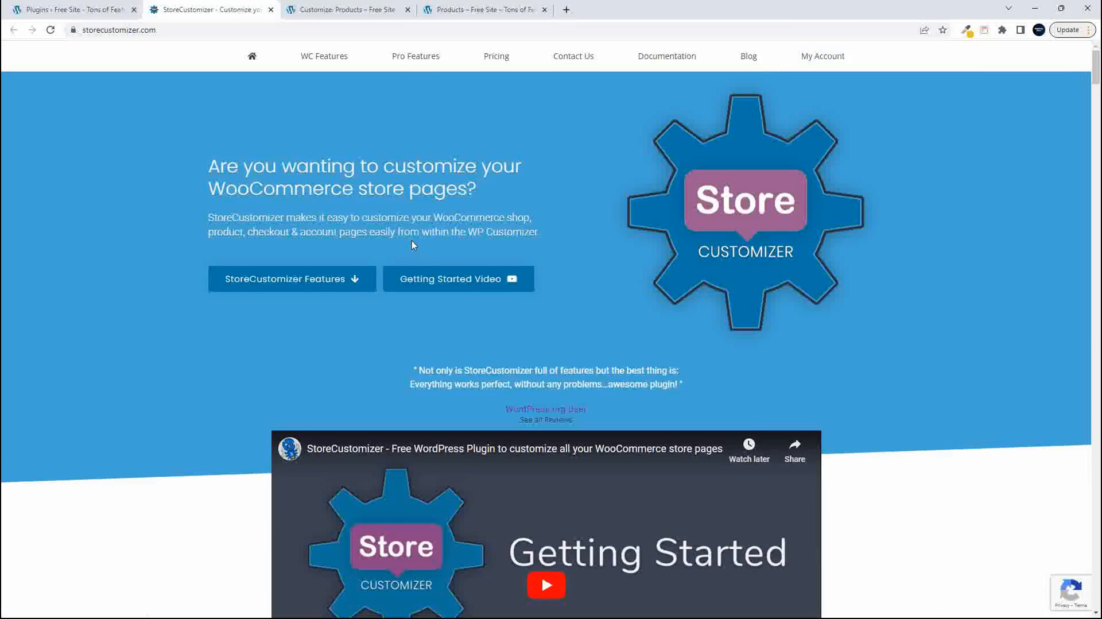
# - Exit the Customizer to the live Shop page, look over its products, and return to the StoreCustomizer website
pyautogui.click(358, 10)
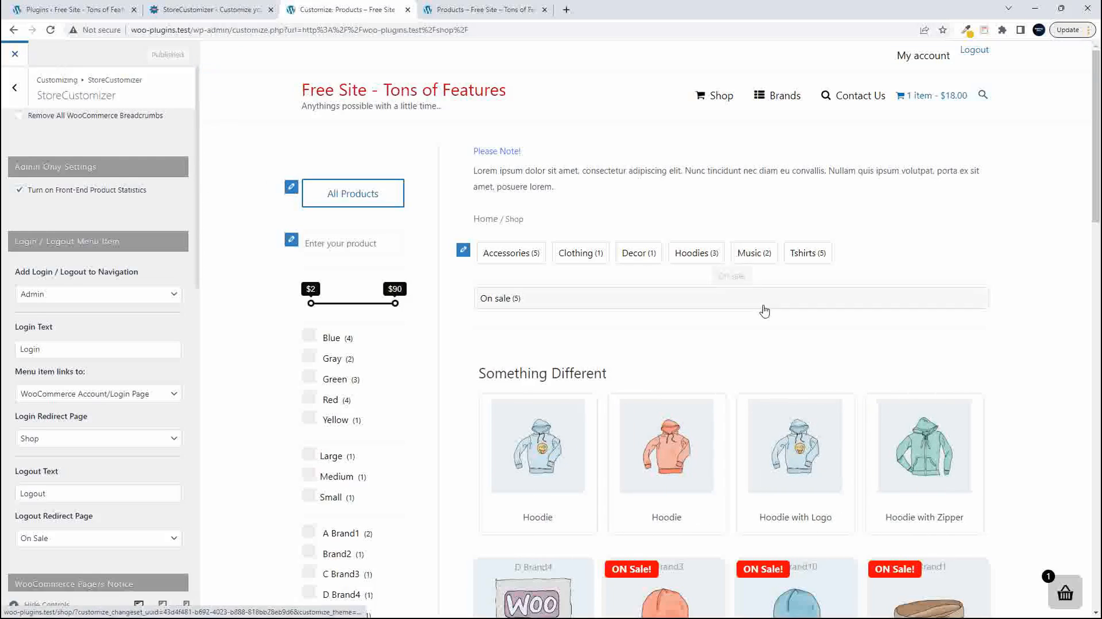
pyautogui.scroll(-2, 794, 337)
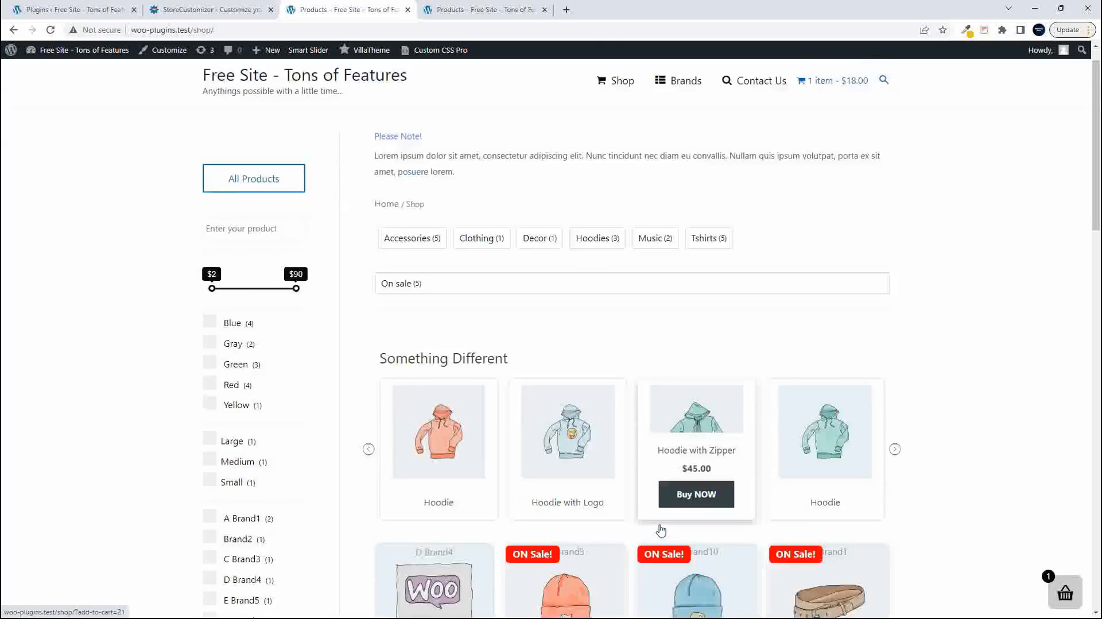
pyautogui.scroll(-4, 661, 531)
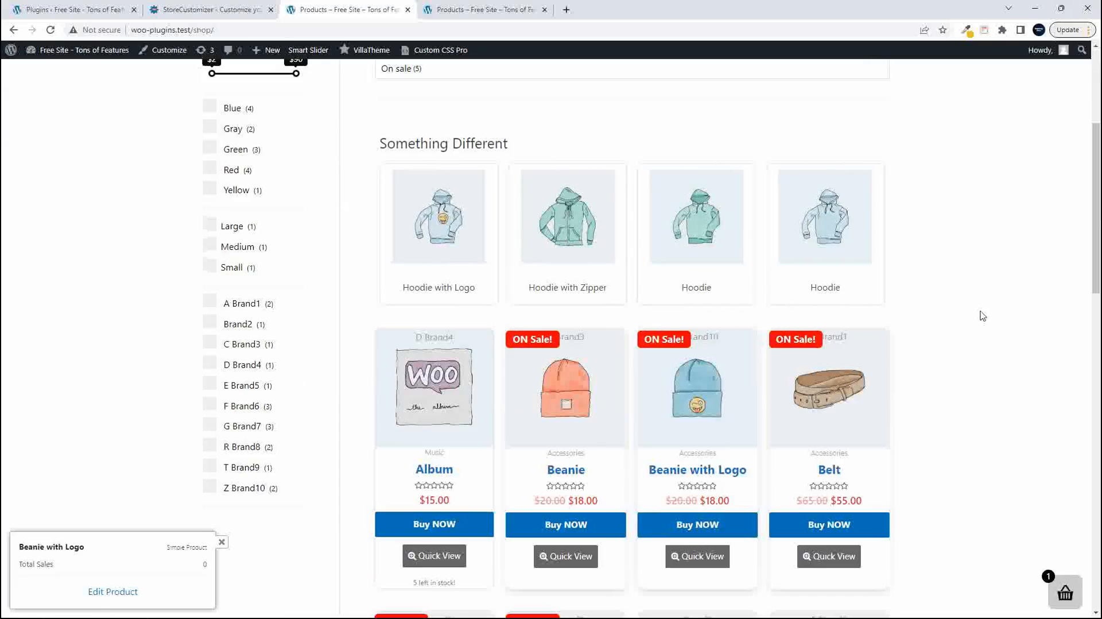
pyautogui.scroll(5, 979, 314)
pyautogui.click(205, 13)
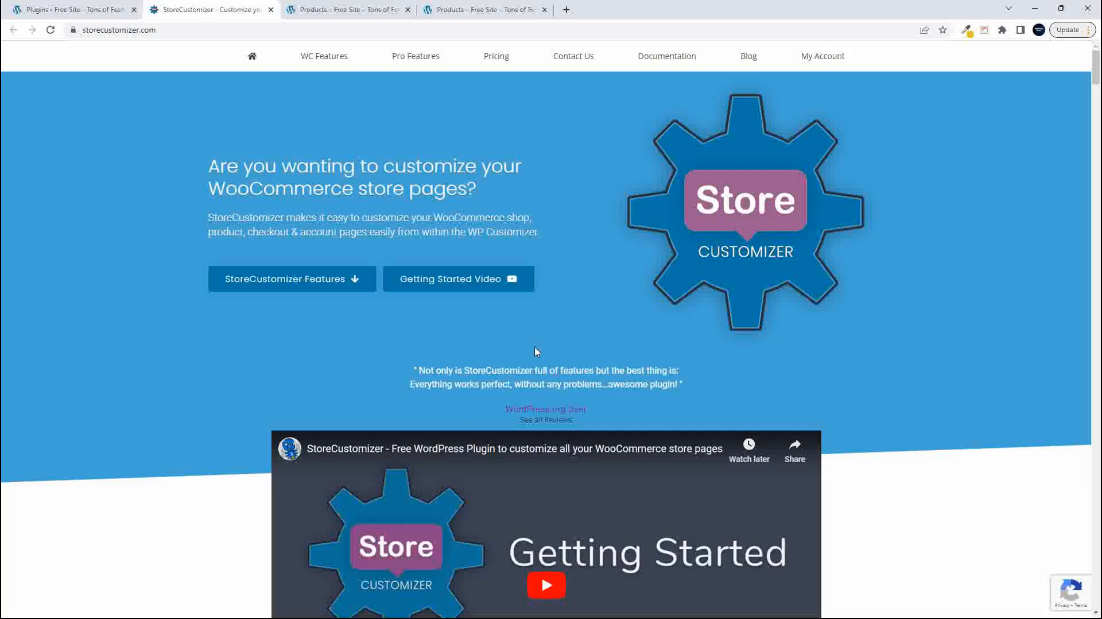